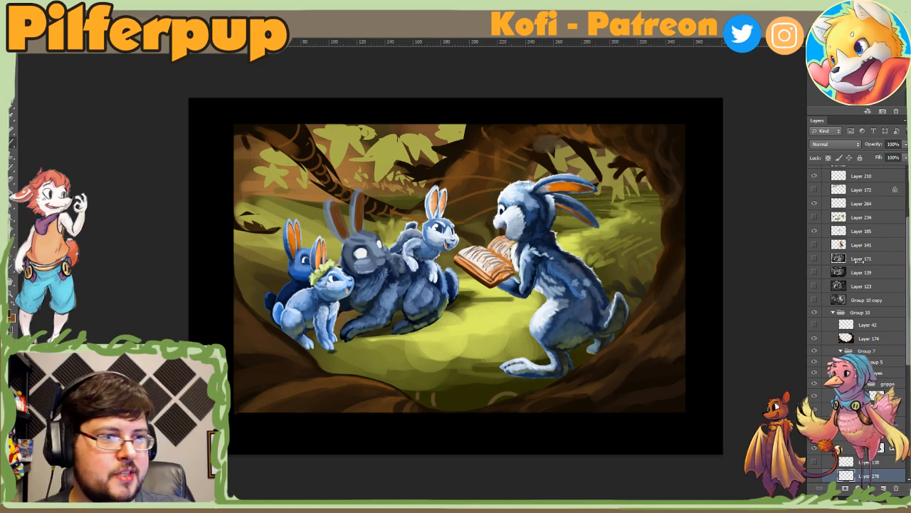
Step: Find the background paint layers beneath the character groups and select Layer 273
scroll(908, 237, "up", 3)
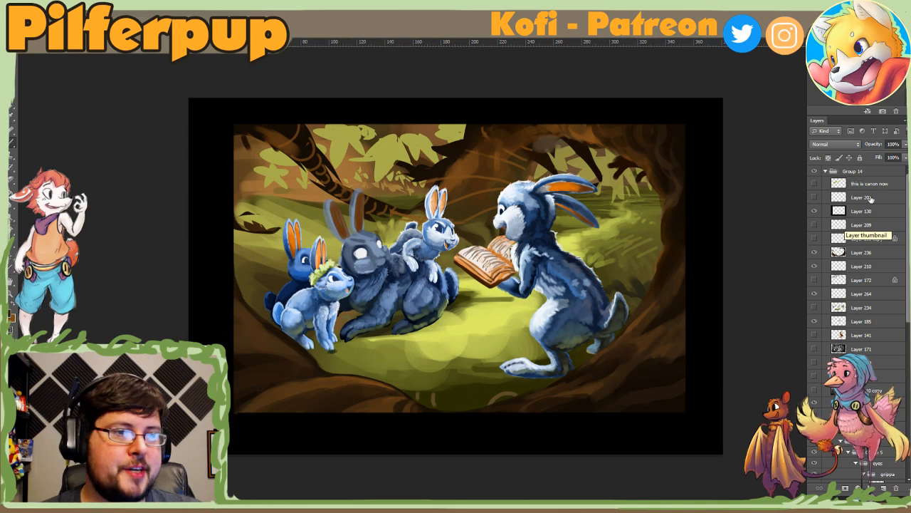
scroll(908, 229, "down", 3)
left_click_drag(908, 231, 909, 381)
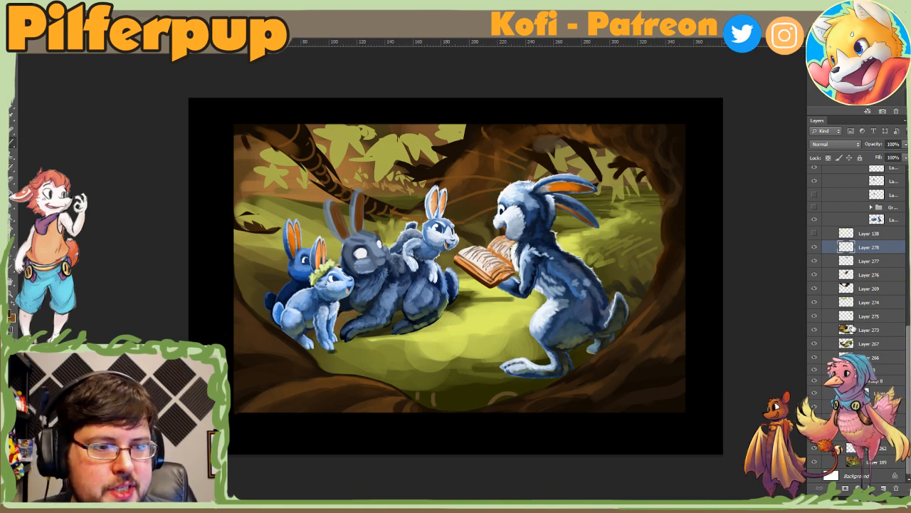
left_click(837, 357)
left_click(834, 331)
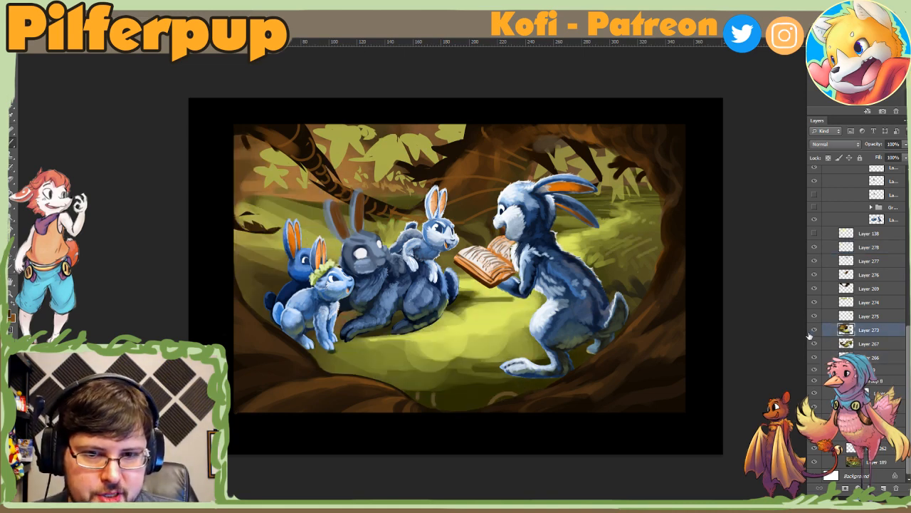
Step: Compare the forest background with and without Layer 273 and Layer 267, leaving both layers visible
left_click(813, 331)
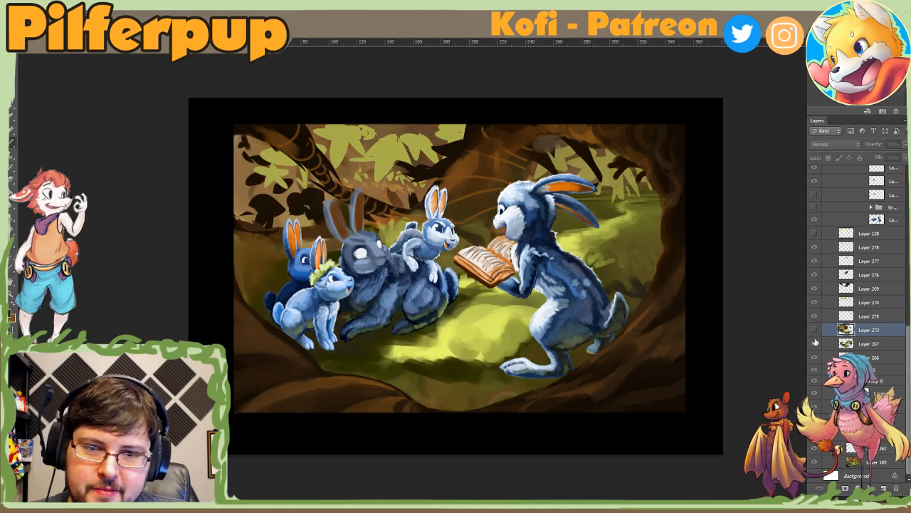
left_click(814, 342)
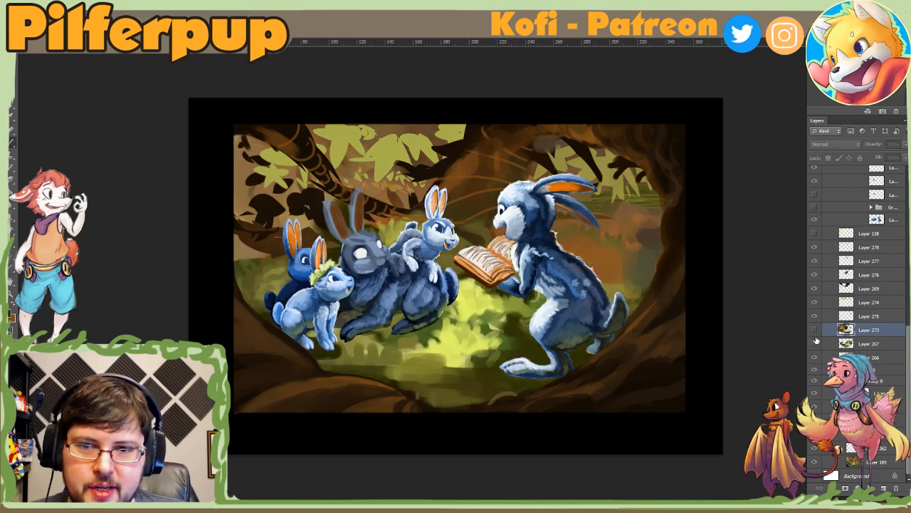
left_click(815, 342)
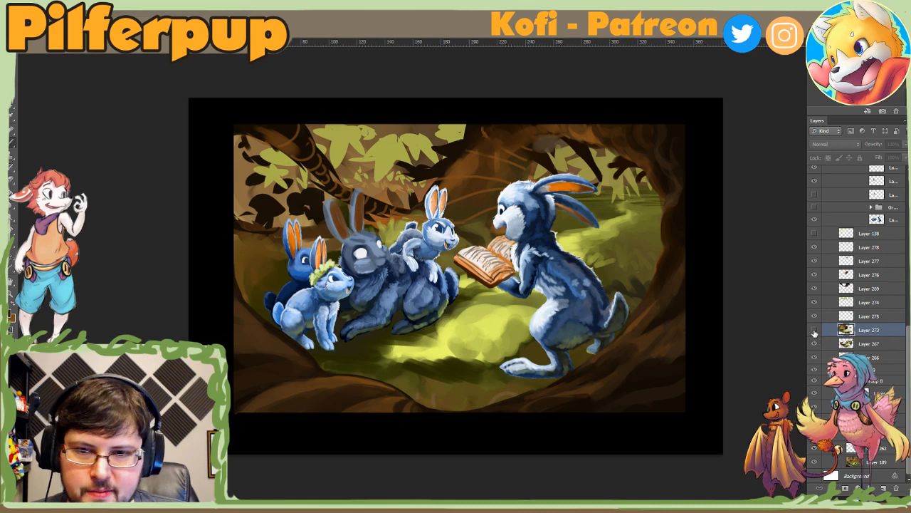
left_click(813, 330)
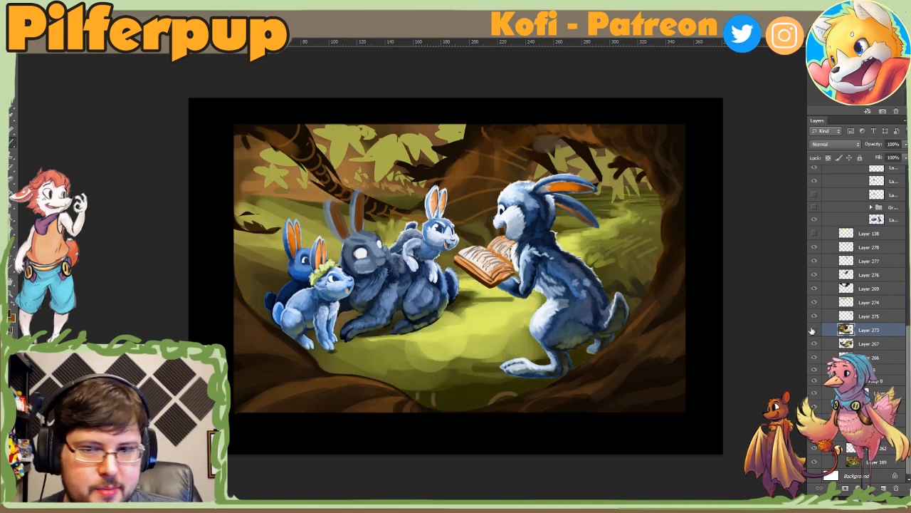
left_click(814, 330)
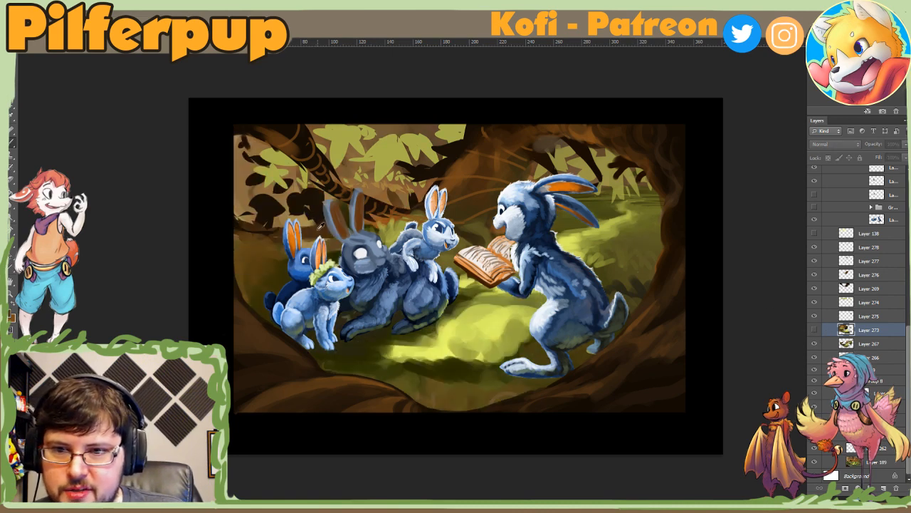
left_click(814, 330)
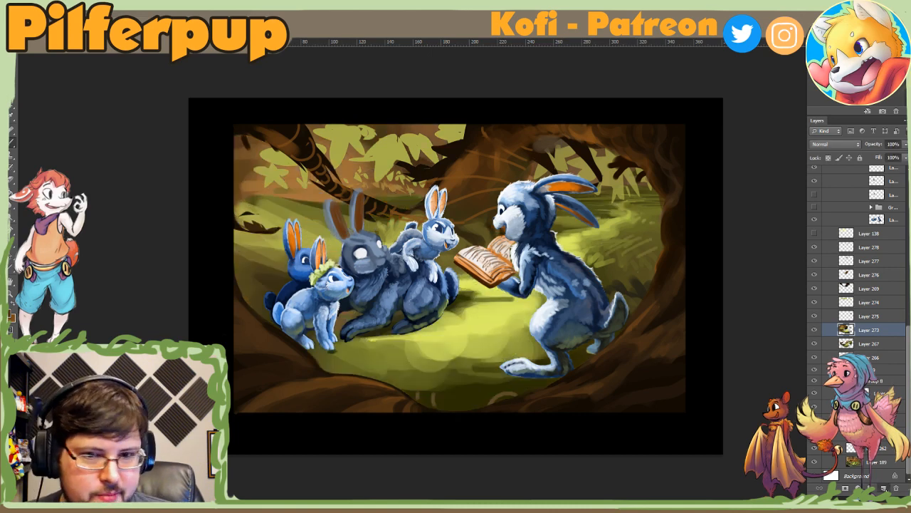
Step: Add a new layer above Layer 273 and set up a hard round brush with an adjusted size for painting
left_click(883, 488)
key("ctrl+minus")
key("ctrl+minus")
key("ctrl+minus")
key("ctrl+minus")
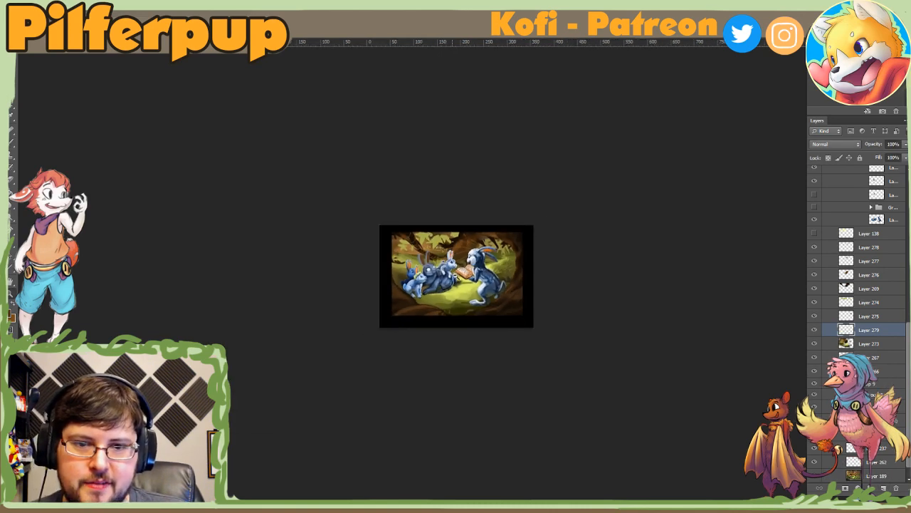
key("ctrl+plus")
left_click(456, 275)
key("b")
right_click(411, 262)
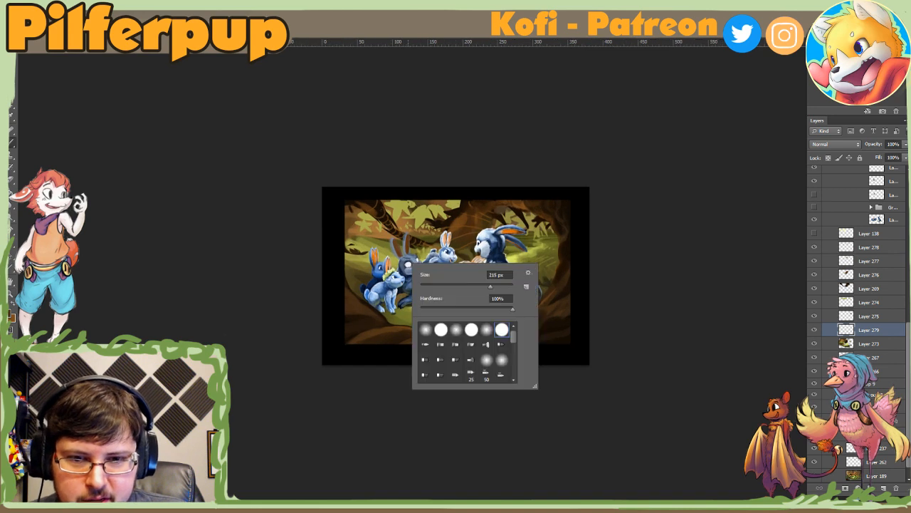
left_click(500, 286)
left_click(390, 245)
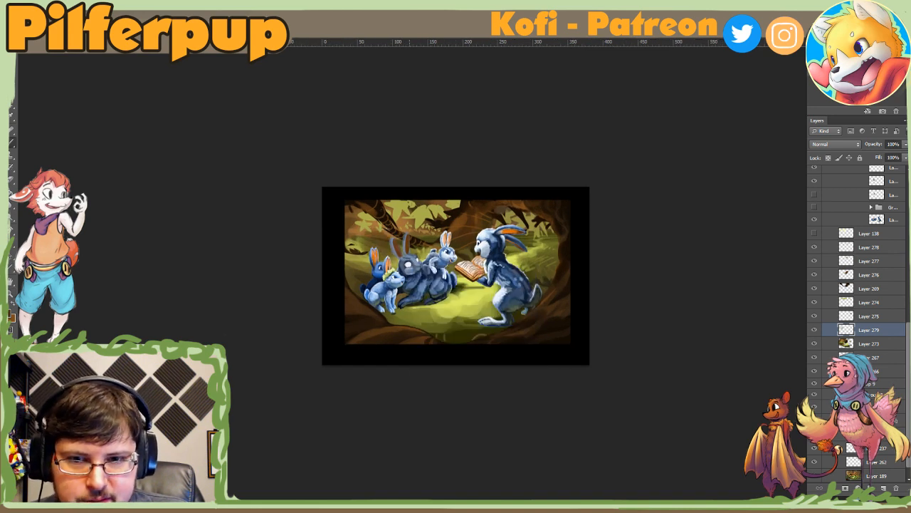
Step: Try painting broad dark strokes over the foliage and grass behind the small rabbits on Layer 279
left_click(382, 242, "alt")
mouse_move(371, 236)
left_mouse_down()
mouse_move(359, 266)
mouse_move(348, 257)
mouse_move(385, 261)
mouse_move(361, 278)
left_mouse_up()
left_click(372, 246, "alt")
left_click(372, 202, "alt")
left_click(391, 255, "alt")
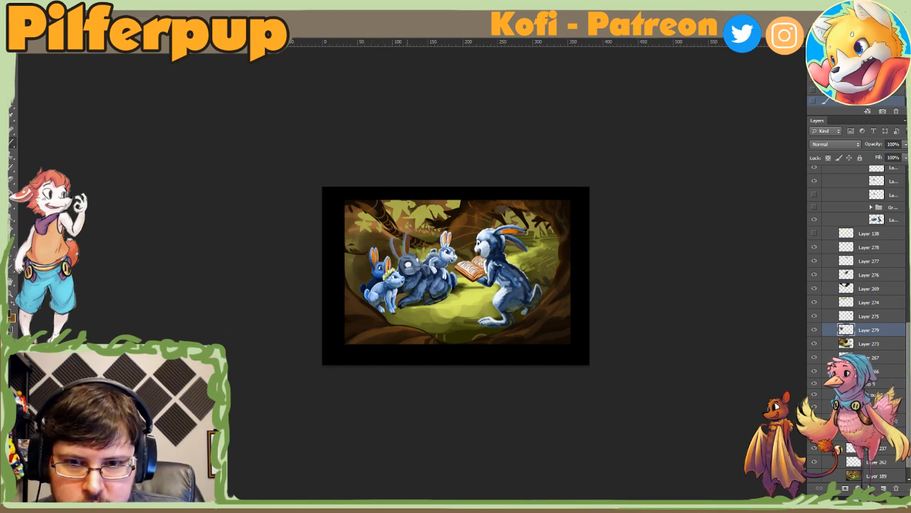
Step: Try refining the backdrop around the small rabbits' ears on Layer 279 with a smaller brush
right_click(411, 257)
left_click(439, 281)
left_click(395, 261)
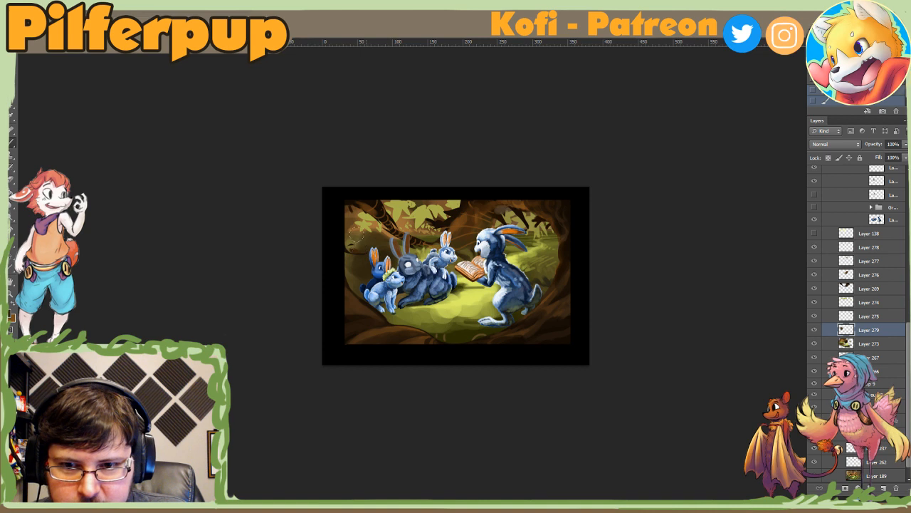
right_click(398, 249)
left_click(389, 254)
right_click(382, 261)
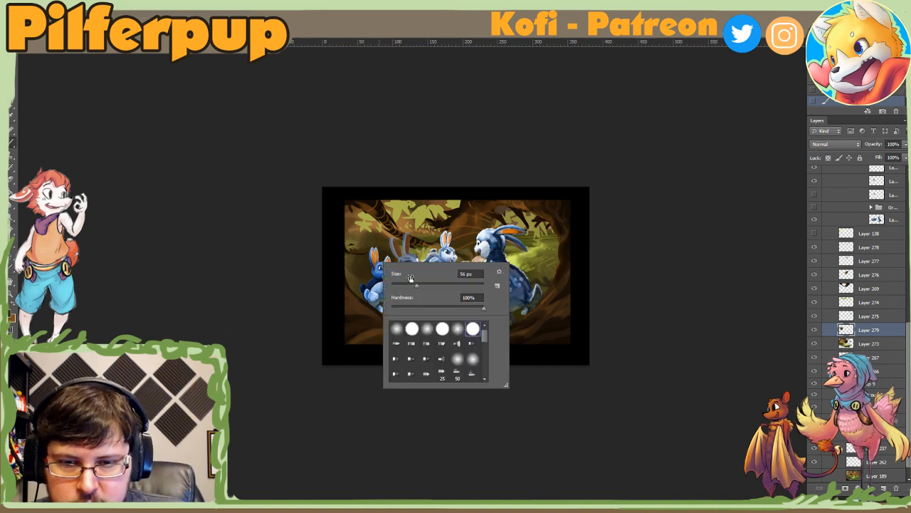
left_click(413, 283)
left_click(368, 266)
Step: Hide Layer 273, clear the strokes from Layer 279, and keep Layer 279 visible
left_click(815, 330)
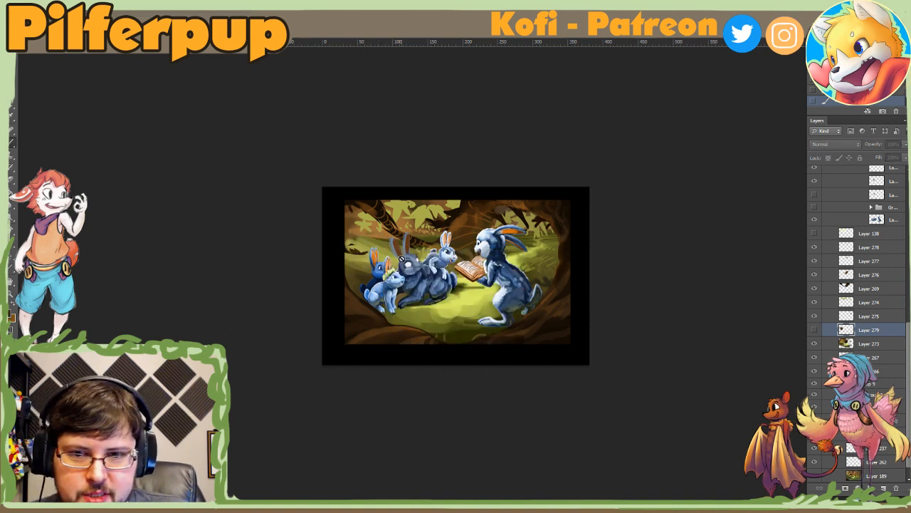
left_click(815, 344)
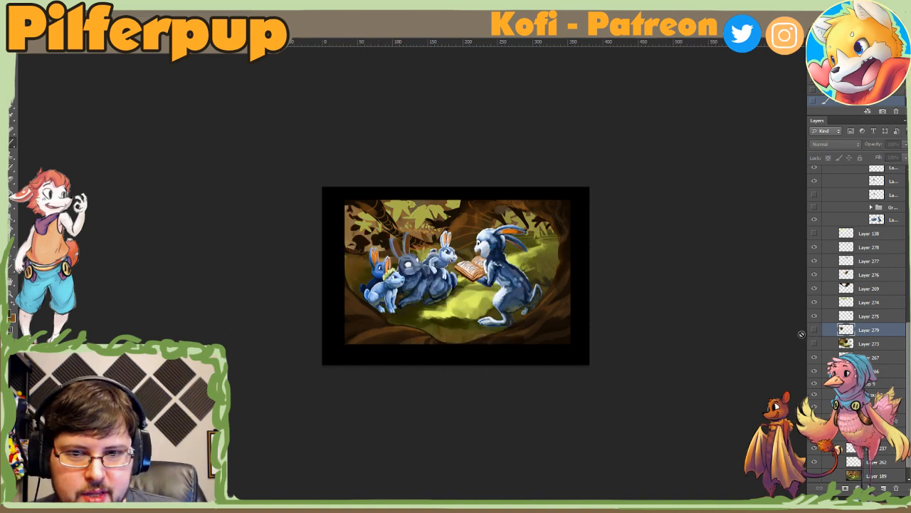
right_click(363, 255)
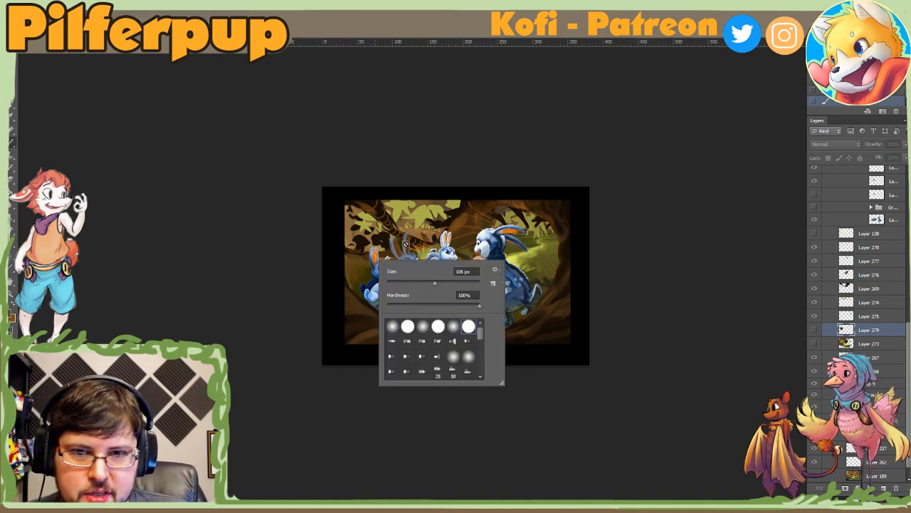
left_click(840, 336)
left_click(815, 330)
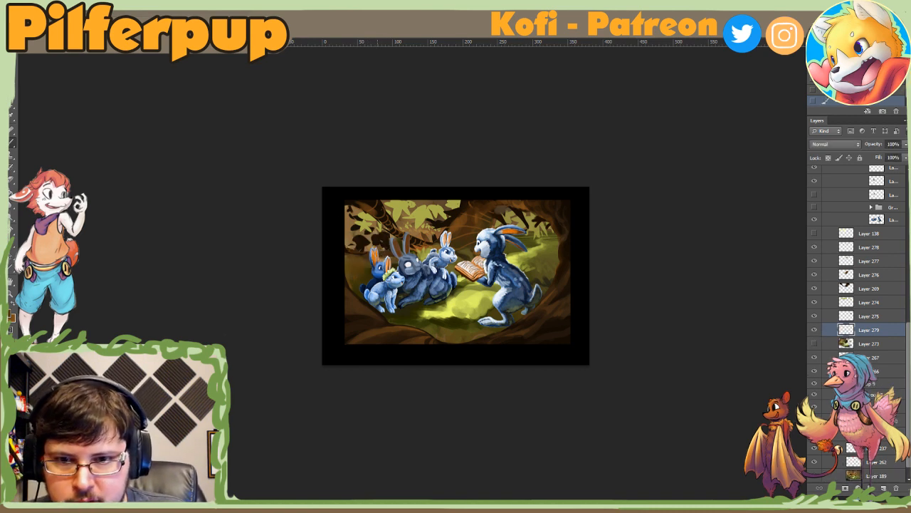
Step: Enlarge the brush and paint brown tones over the background behind the small rabbits on Layer 279
right_click(379, 249)
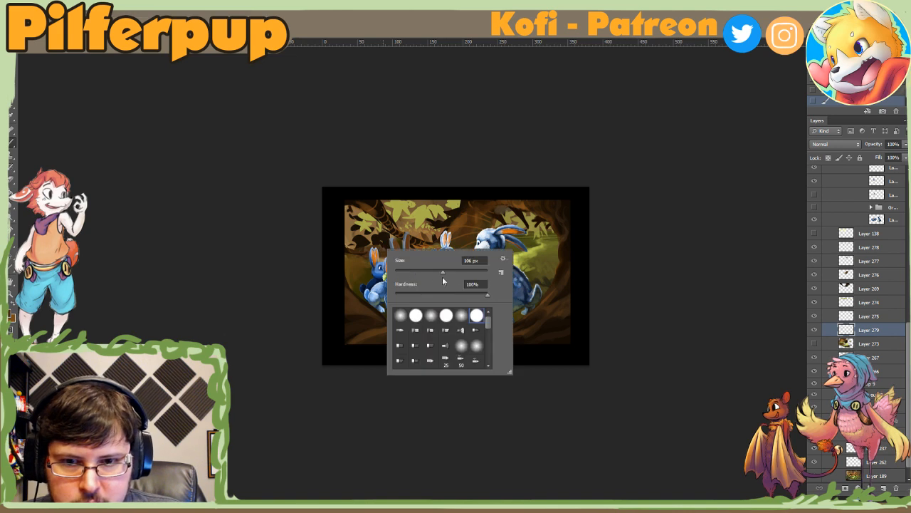
left_click_drag(443, 276, 452, 274)
left_click(373, 249)
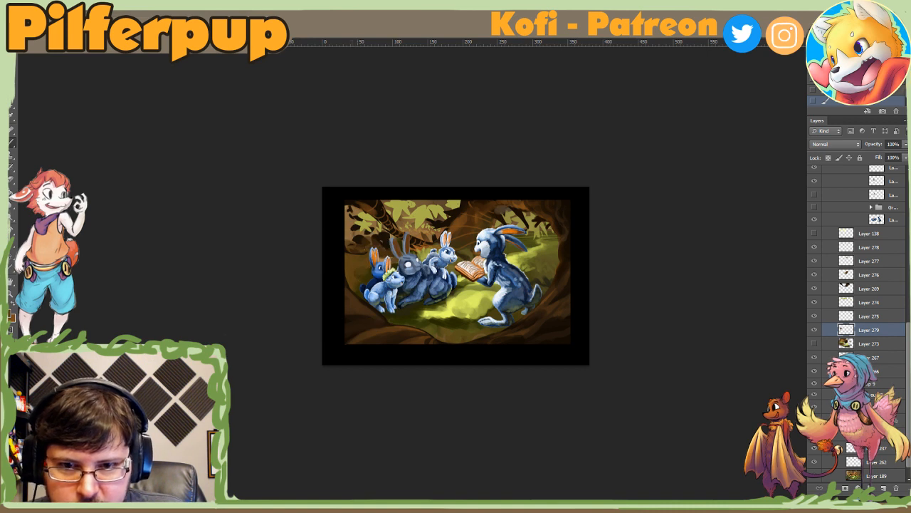
right_click(375, 257)
key("Return")
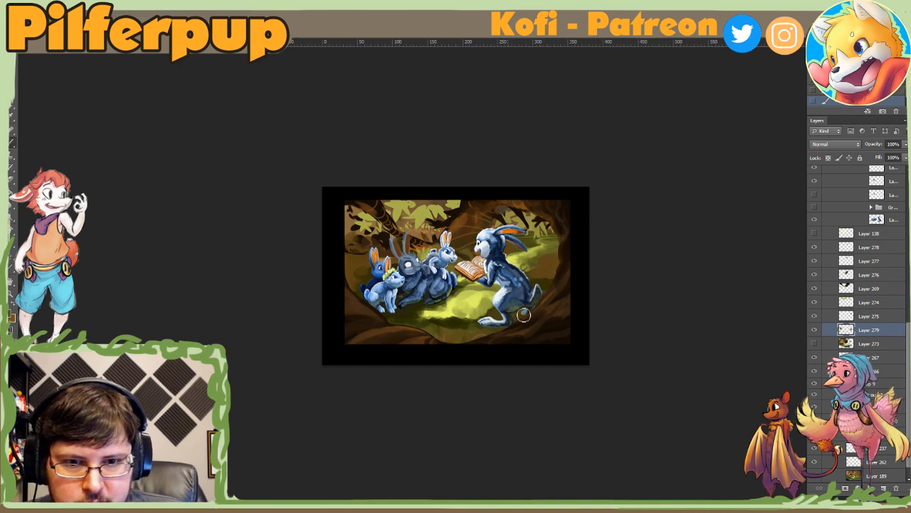
Step: Adjust the brush size and paint the ground along the clearing's lower edge and the backdrop around the rabbits
right_click(435, 336)
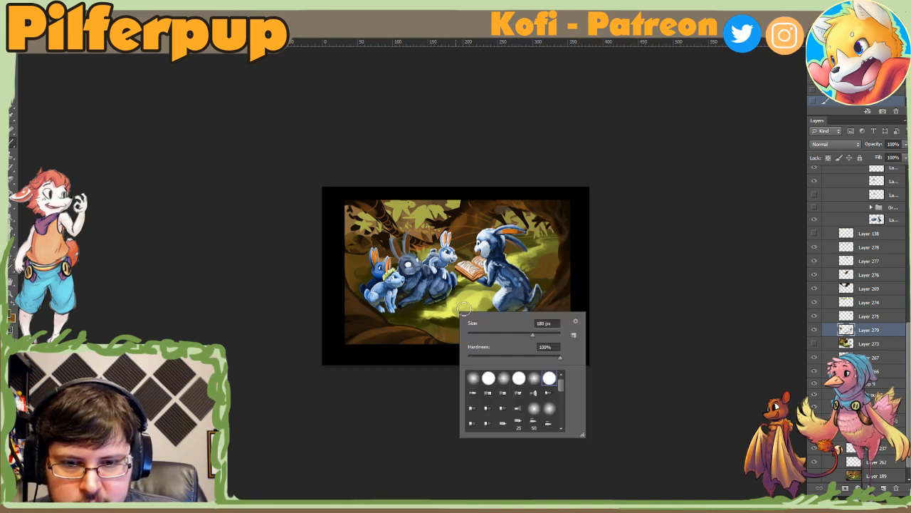
left_click(449, 328, "alt")
left_click_drag(452, 331, 437, 331)
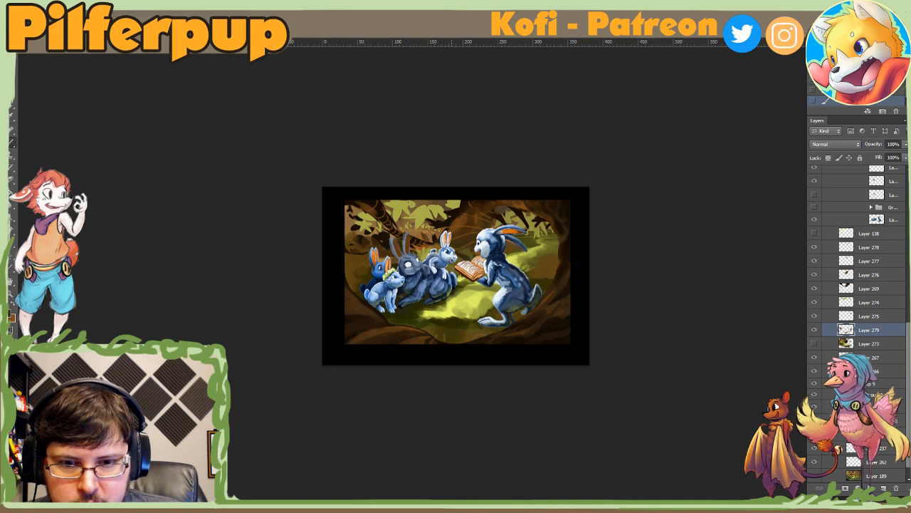
right_click(458, 326)
left_click(499, 353)
left_click(438, 332)
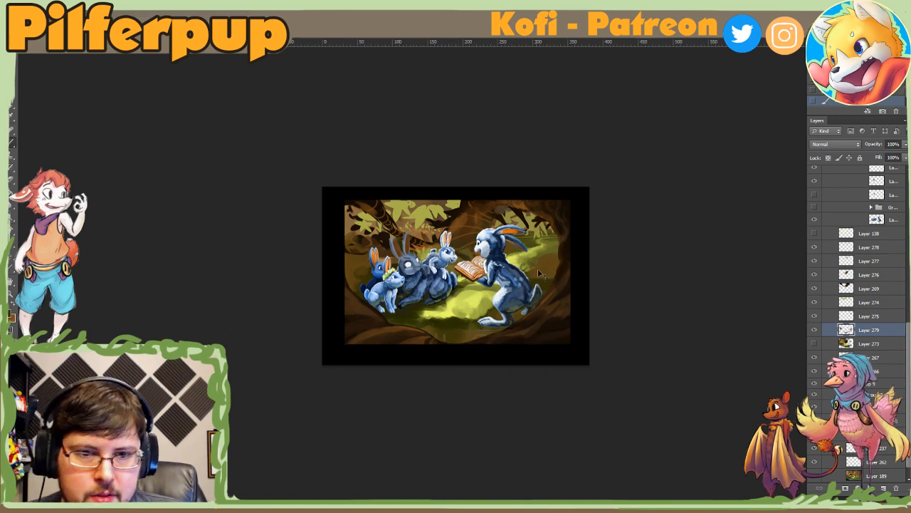
right_click(389, 250)
left_click(465, 269)
left_click(485, 245)
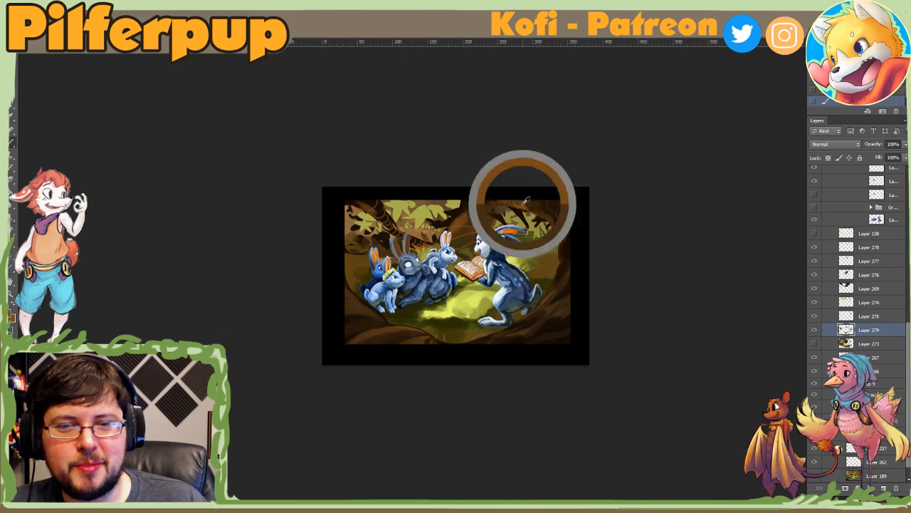
Step: Check Layer 278 by switching its visibility, leave it visible, and select Layer 277
double_click(821, 329)
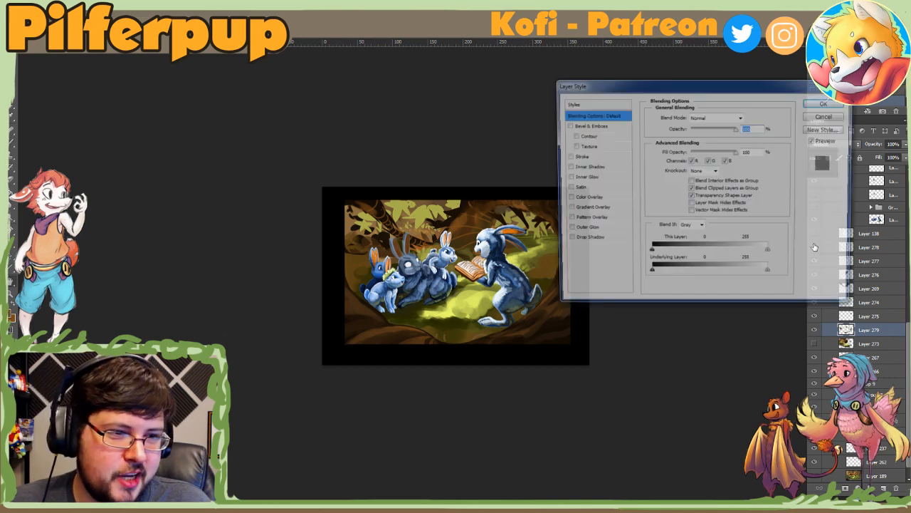
key("Escape")
left_click(821, 248)
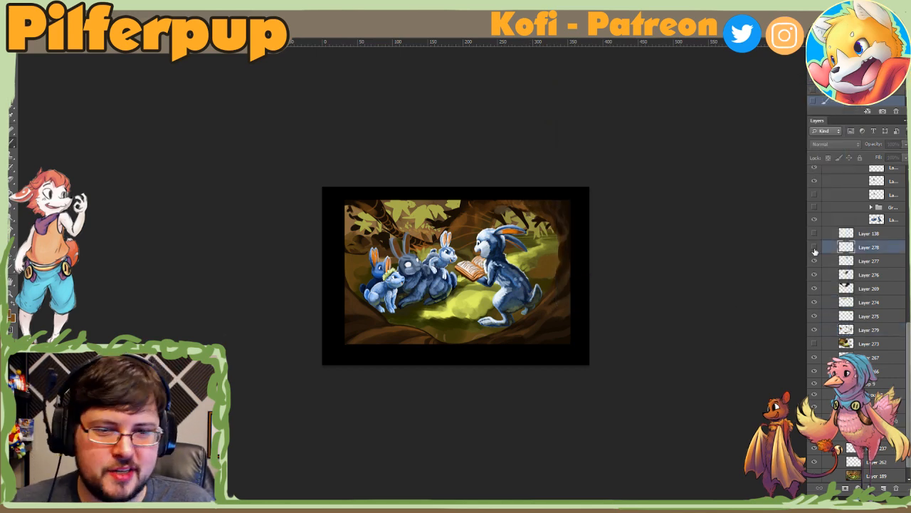
left_click(821, 264)
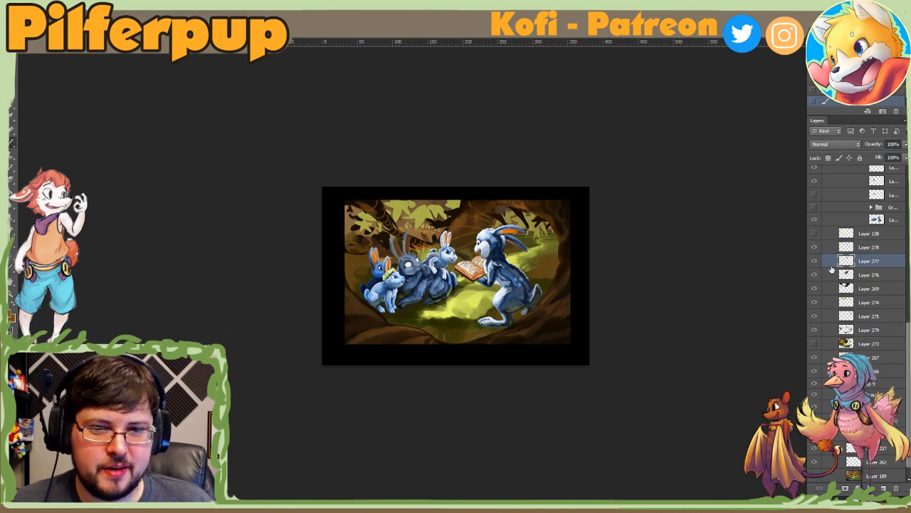
Step: Sample brown from the tree and paint over the trunk between the foliage and the reading rabbit on Layer 277
left_click(463, 219, "alt")
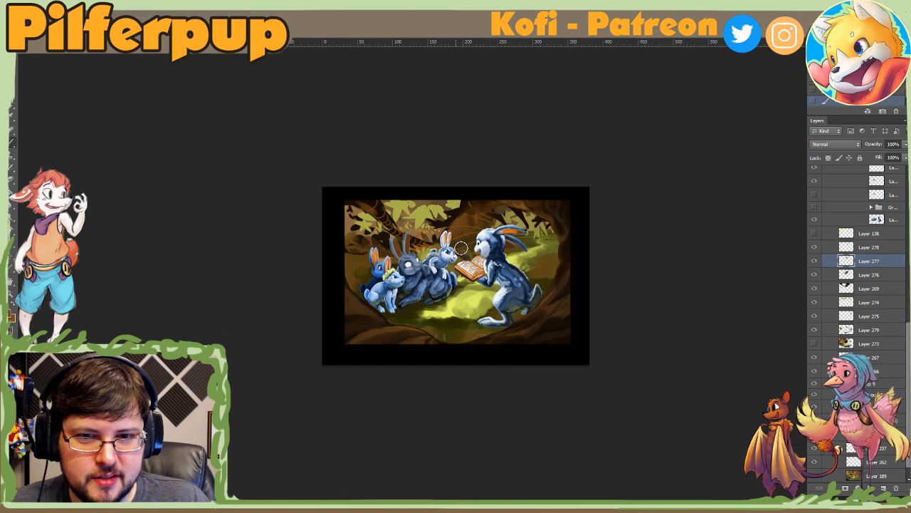
left_click(464, 207, "alt")
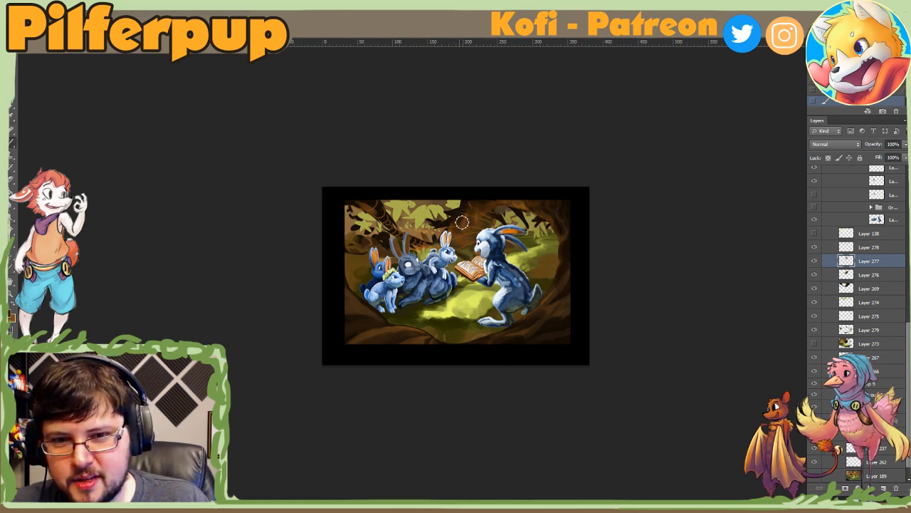
left_click(461, 219, "alt")
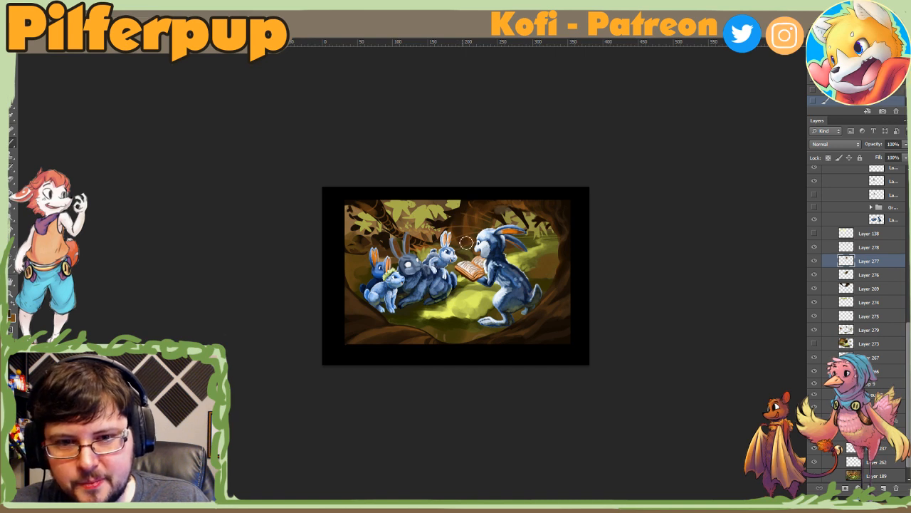
right_click(485, 214)
left_click(480, 233)
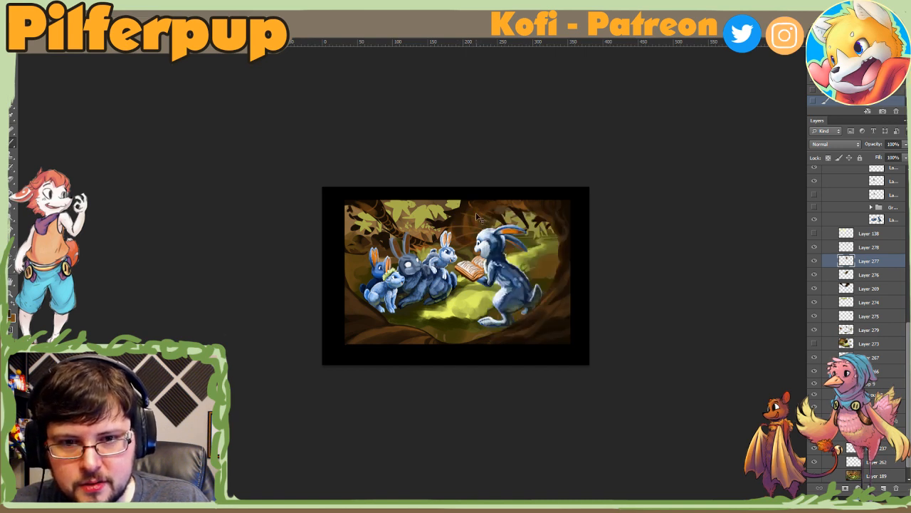
Step: Resize the brush and continue shading the trunk just above the reading rabbit's head on Layer 277
right_click(483, 223)
left_click(509, 247)
left_click_drag(509, 248, 516, 249)
left_click(480, 220)
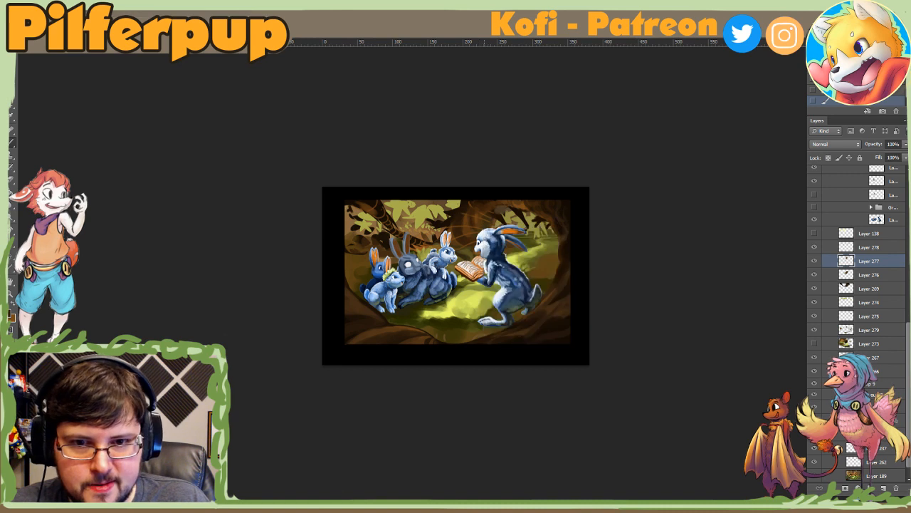
right_click(498, 216)
left_click(494, 233)
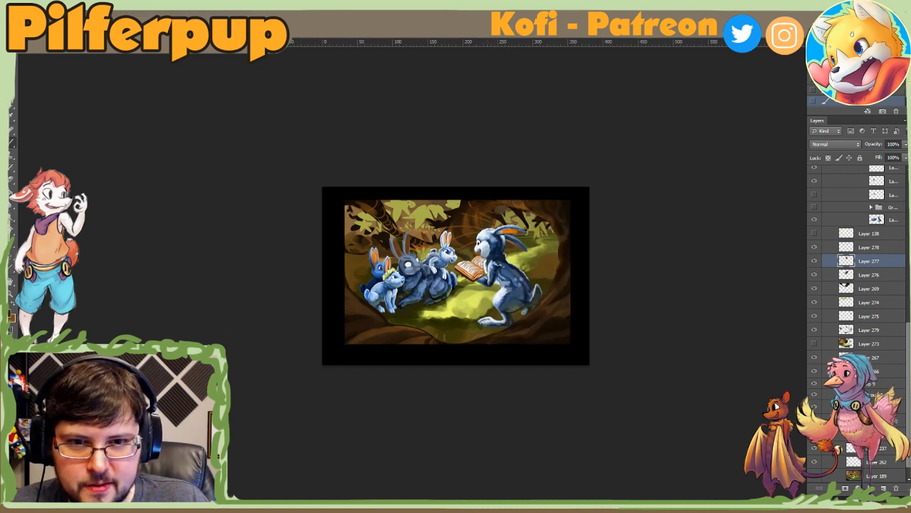
Step: Vary the brush size and paint bark detail on the trunk above the reading rabbit on Layer 277
right_click(491, 214)
left_click(510, 240)
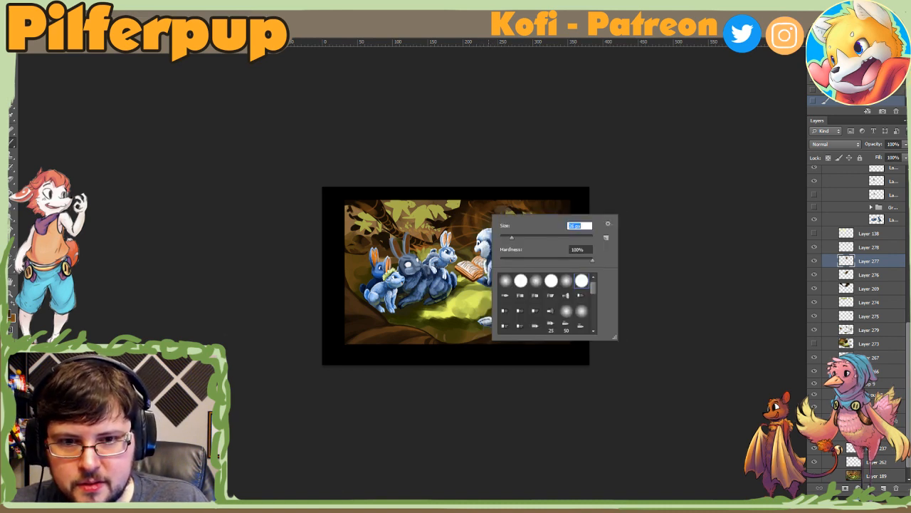
left_click(485, 222)
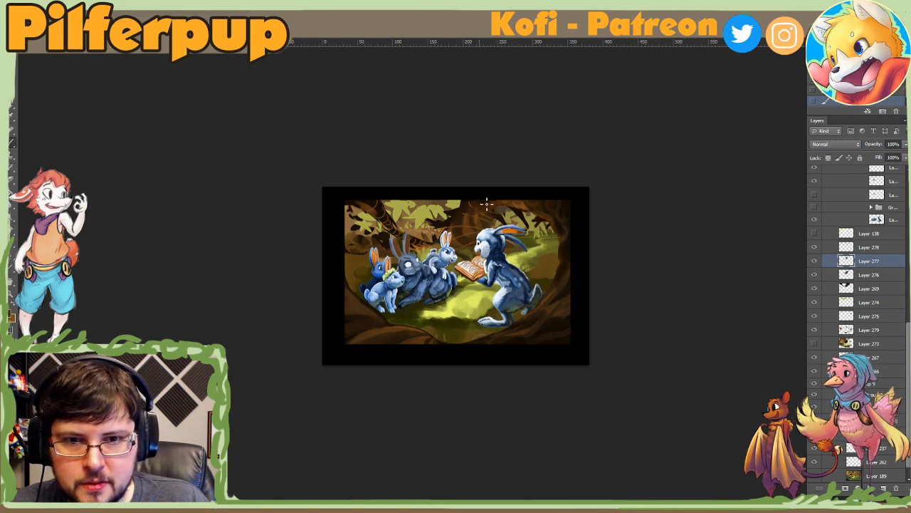
right_click(485, 222)
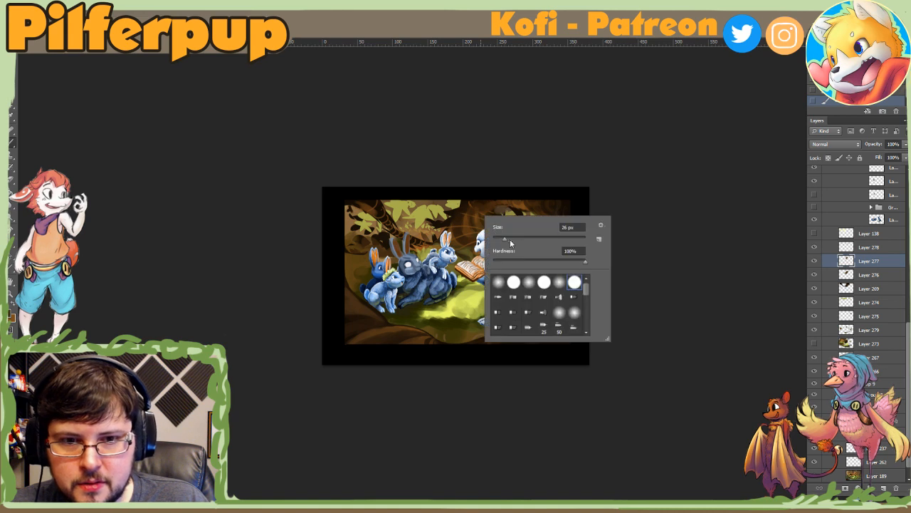
left_click(510, 239)
left_click(472, 240)
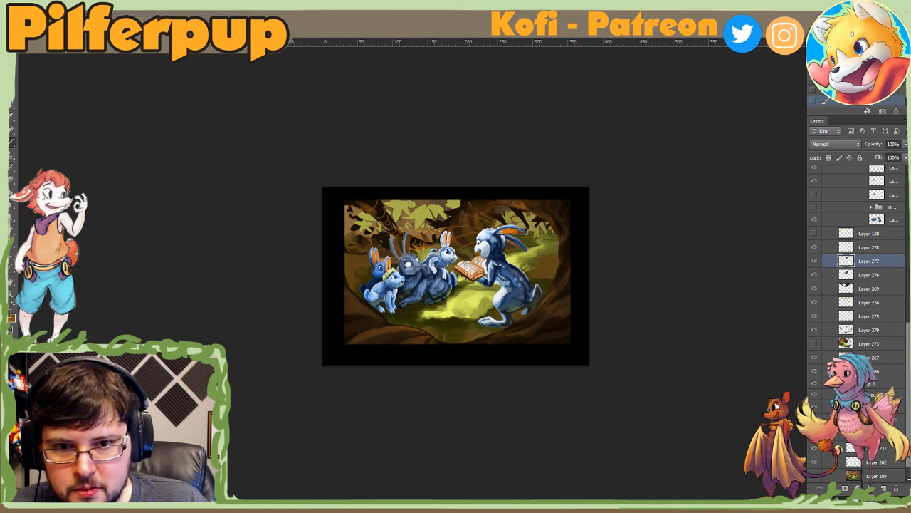
right_click(475, 215)
left_click(514, 240)
left_click(457, 219)
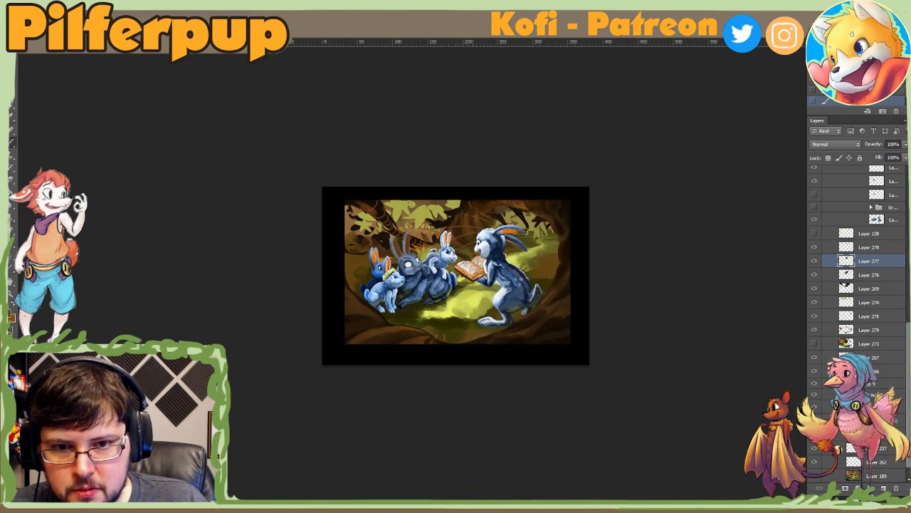
Step: Sample browns from the trunk, adjust the brush size and paint the trunk base between the small rabbit and the reading rabbit
left_click(455, 228, "alt")
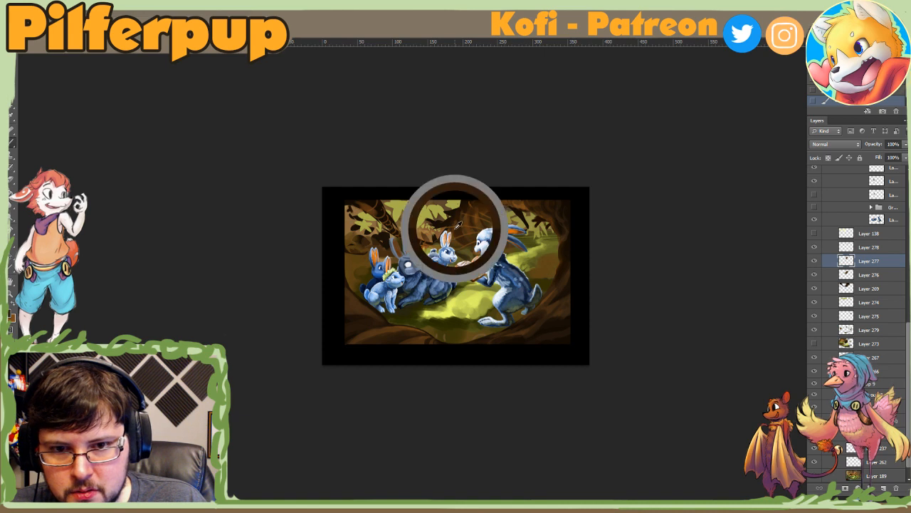
left_click(462, 234, "alt")
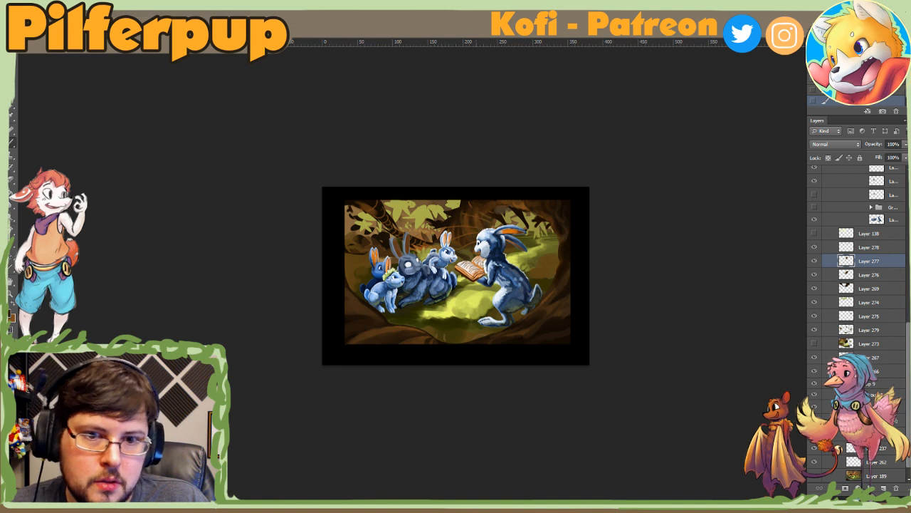
right_click(465, 242)
left_click(467, 233, "alt")
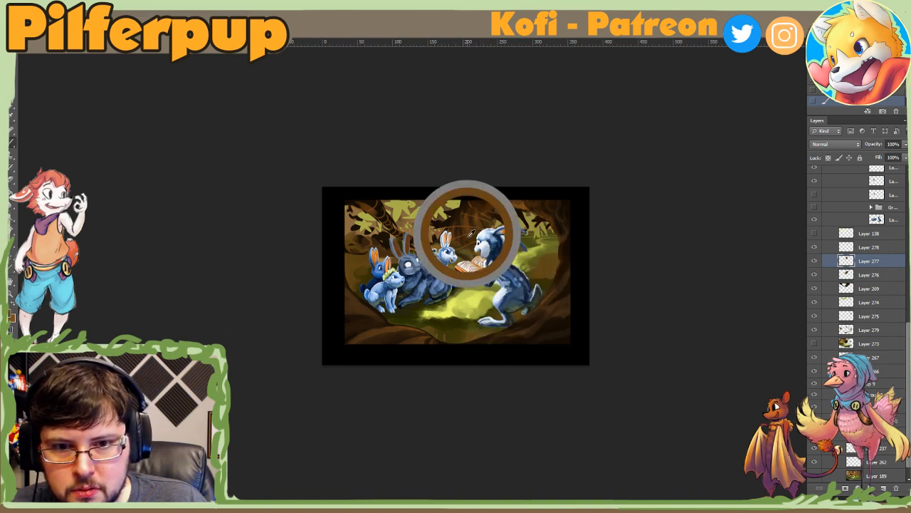
right_click(469, 245)
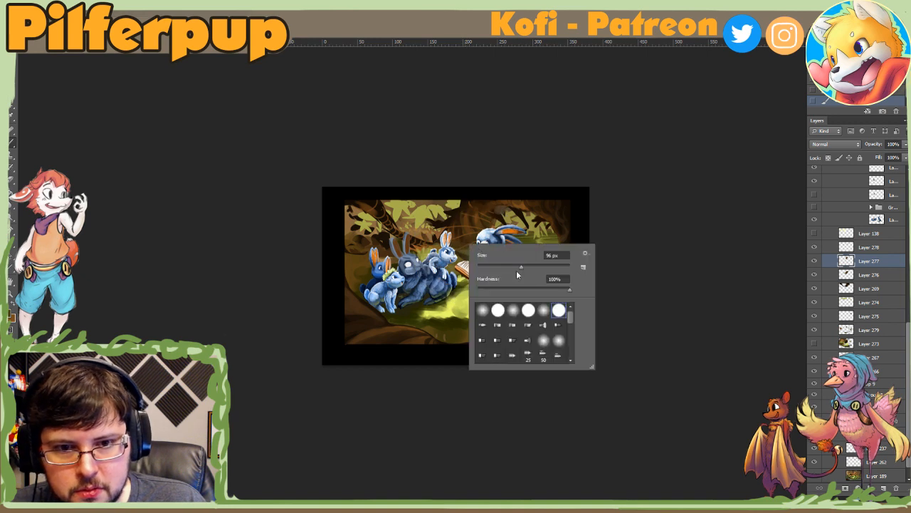
left_click(516, 269)
left_click(462, 244)
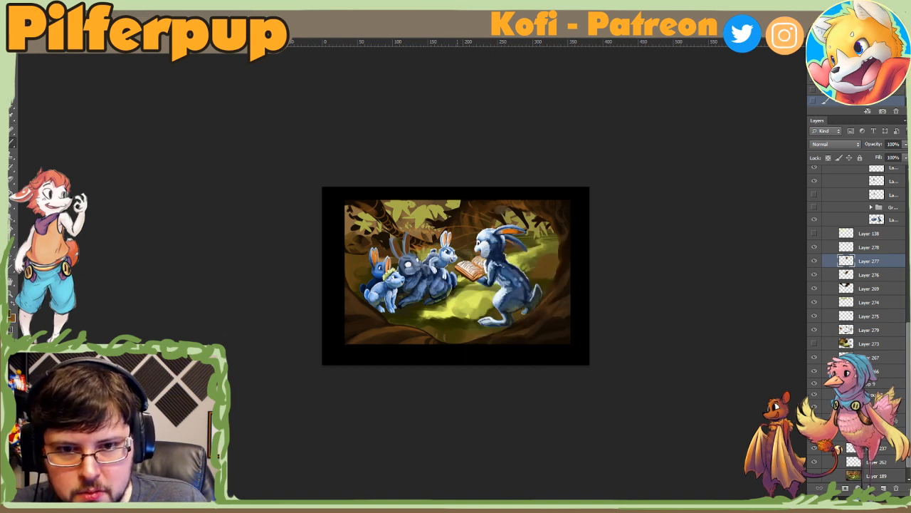
right_click(473, 256)
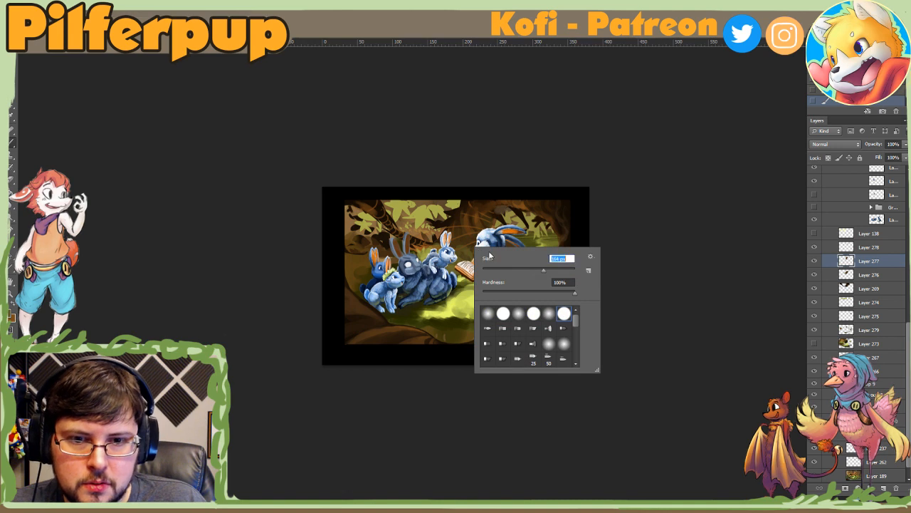
left_click(464, 247)
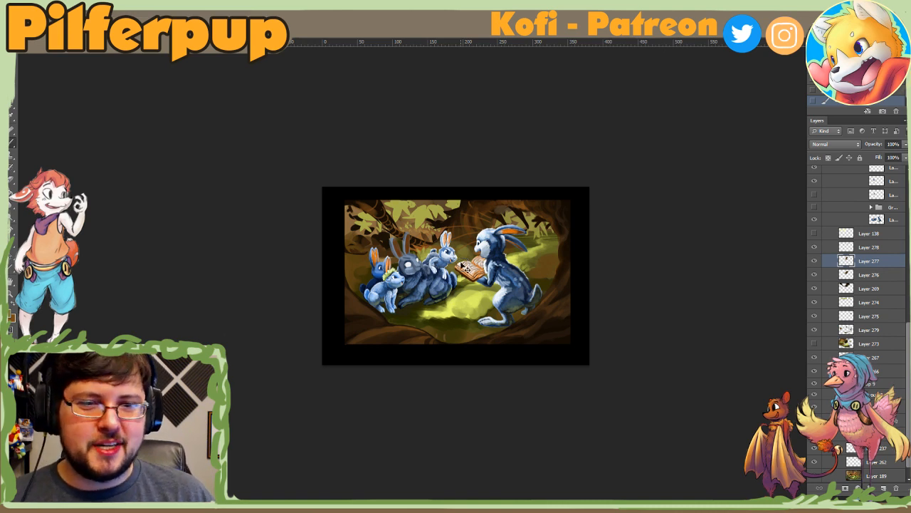
Step: Compare the trunk painting with Layer 277 and Layer 276 switched off and on
left_click(815, 262)
left_click(814, 261)
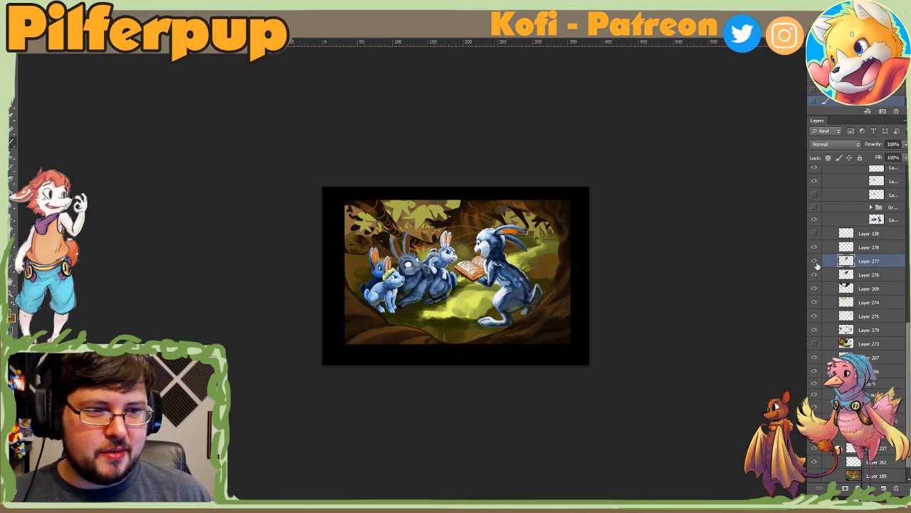
left_click(815, 264)
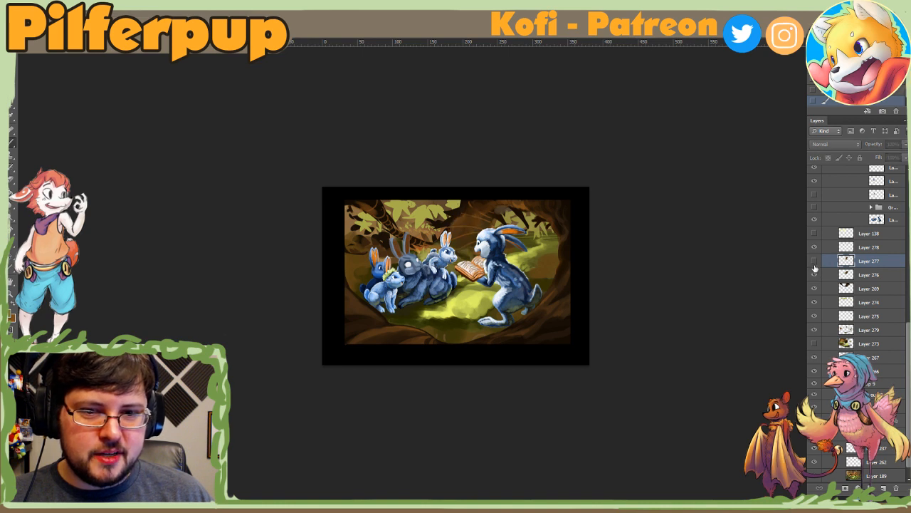
left_click(816, 276)
left_click(816, 275)
left_click(814, 263)
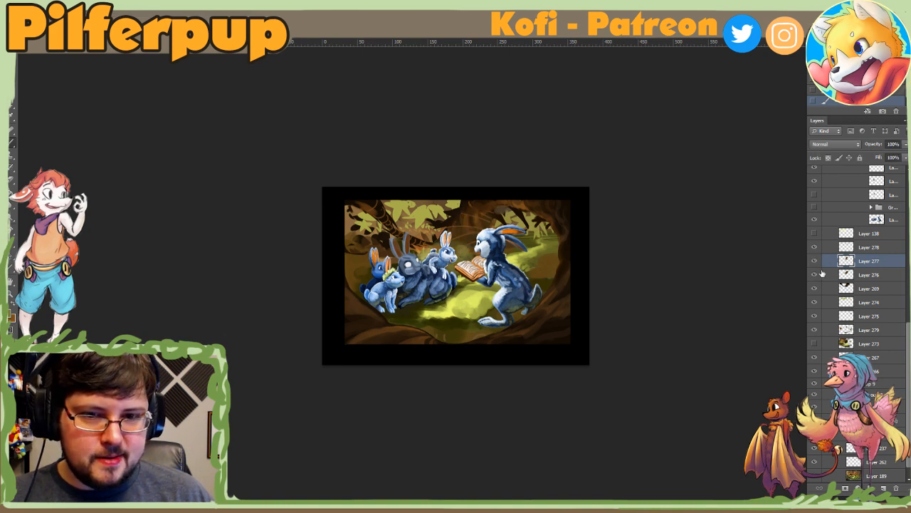
Step: Merge Layer 276 and Layer 277 into one layer and check it by switching its visibility off and on
left_click(832, 275, "shift")
key("ctrl+e")
left_click(814, 263)
left_click(816, 263)
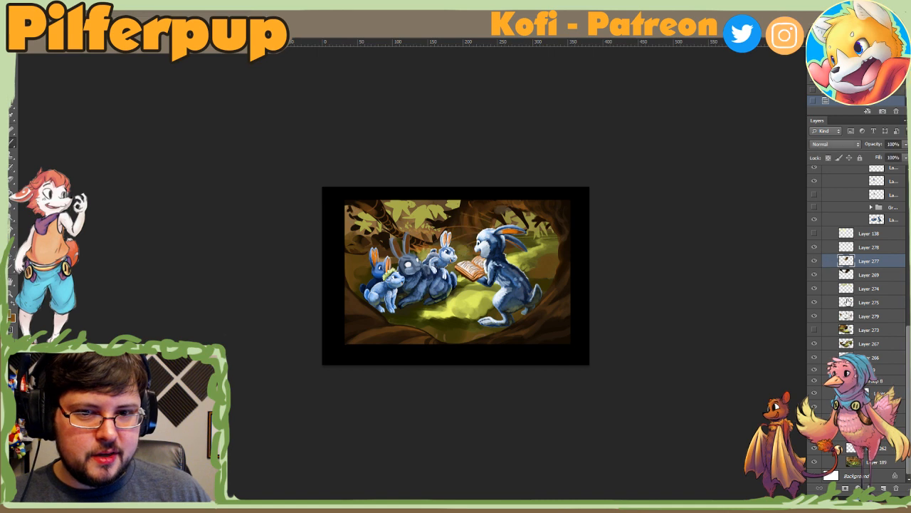
Step: Try a reduced opacity on the merged trunk layer, then restore it to 100%
left_click_drag(892, 157, 886, 158)
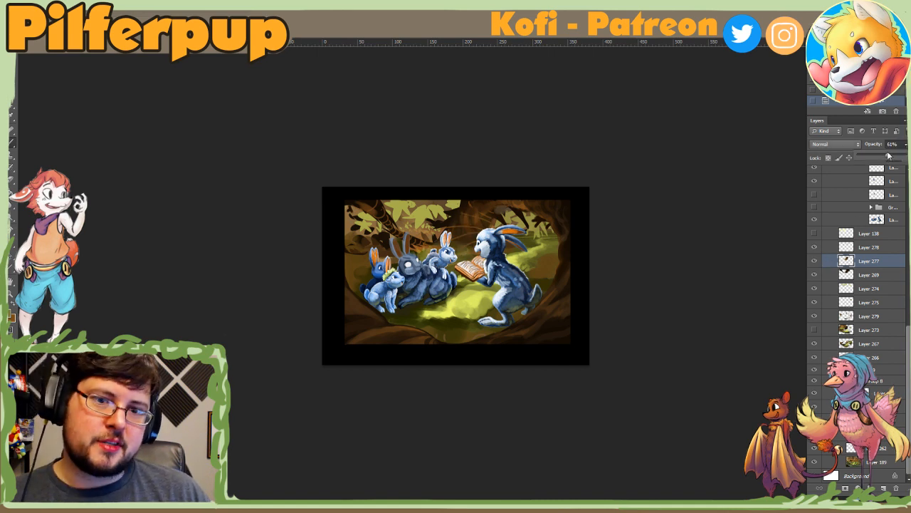
left_click_drag(894, 156, 908, 157)
left_click(888, 173)
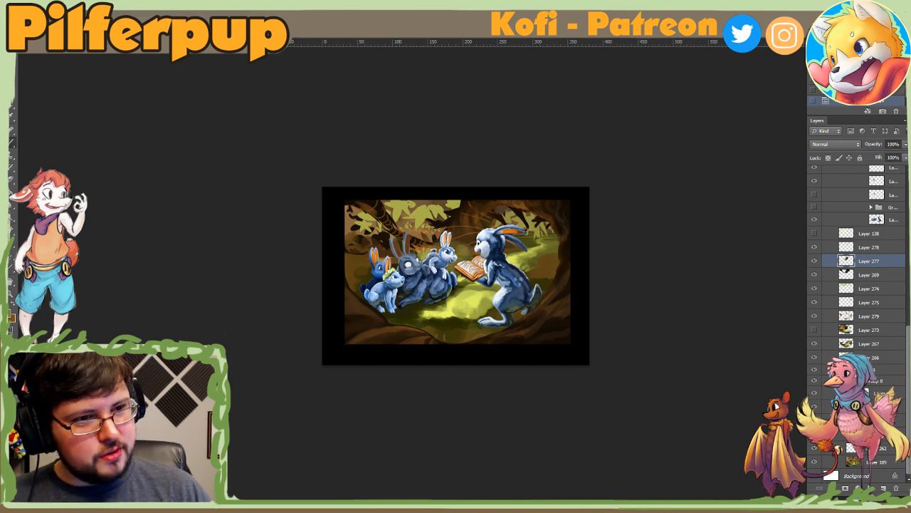
Step: Add a new layer above Layer 277, leaving Layer 277 visible
left_click(815, 261)
left_click(883, 488)
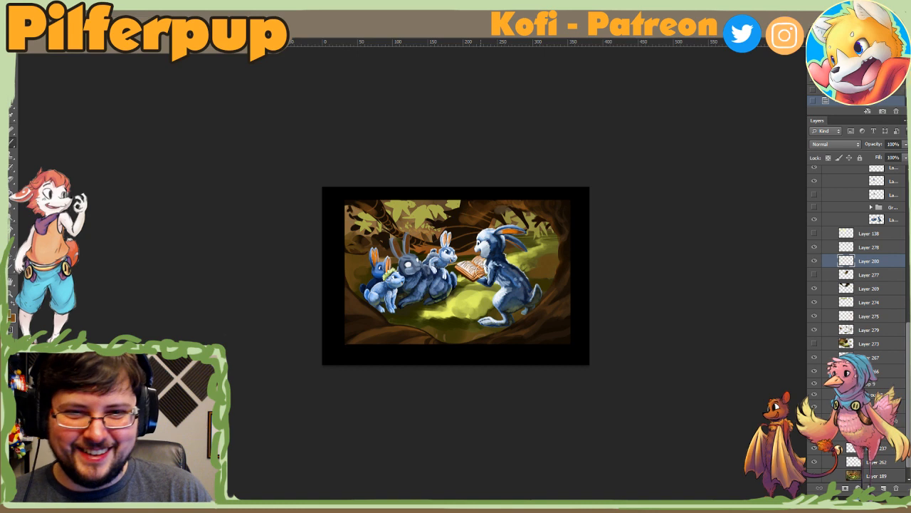
right_click(475, 240)
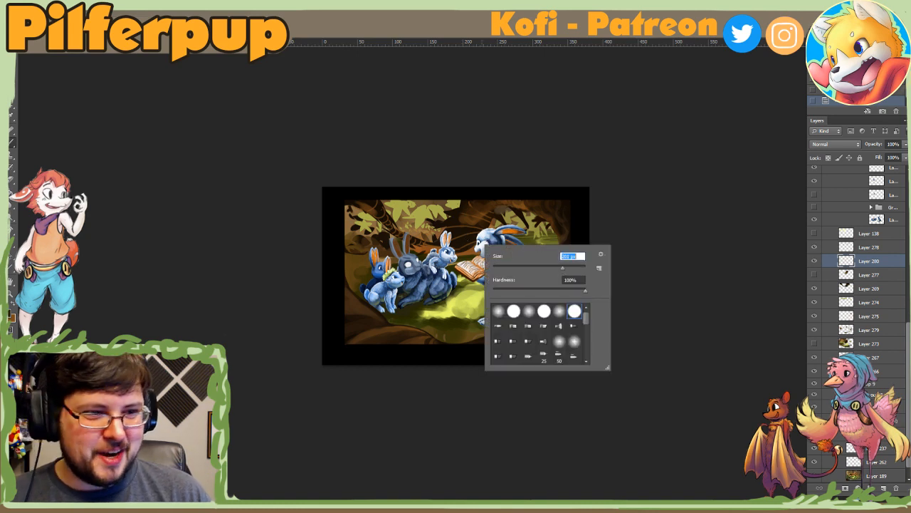
left_click(815, 275)
Step: Try strokes on the trunk beside the reading rabbit's head at different brush sizes, and undo them
left_click_drag(472, 209, 467, 226)
key("ctrl+z")
right_click(475, 215)
left_click(545, 237)
key("ctrl+z")
Step: Set a larger brush and paint the backdrop behind the listening rabbits on Layer 280
right_click(478, 221)
left_click(546, 239)
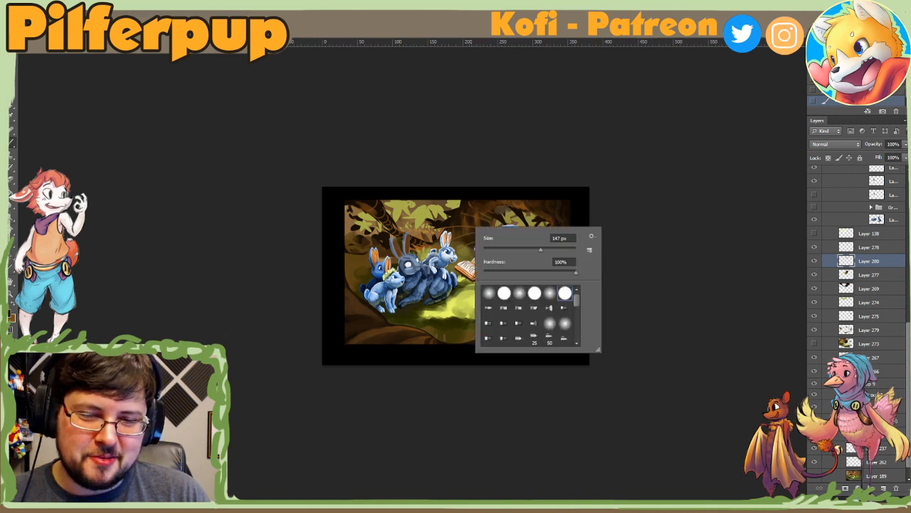
right_click(475, 231)
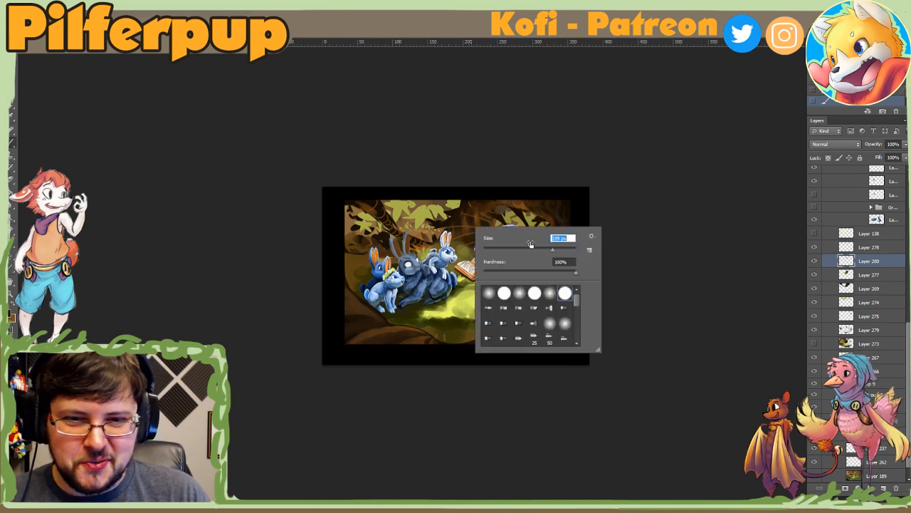
left_click(424, 252)
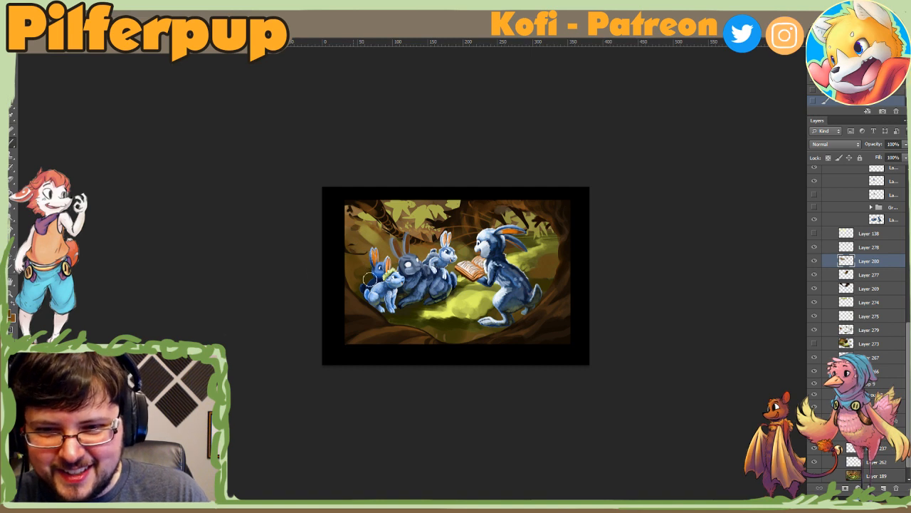
left_click(361, 275, "alt")
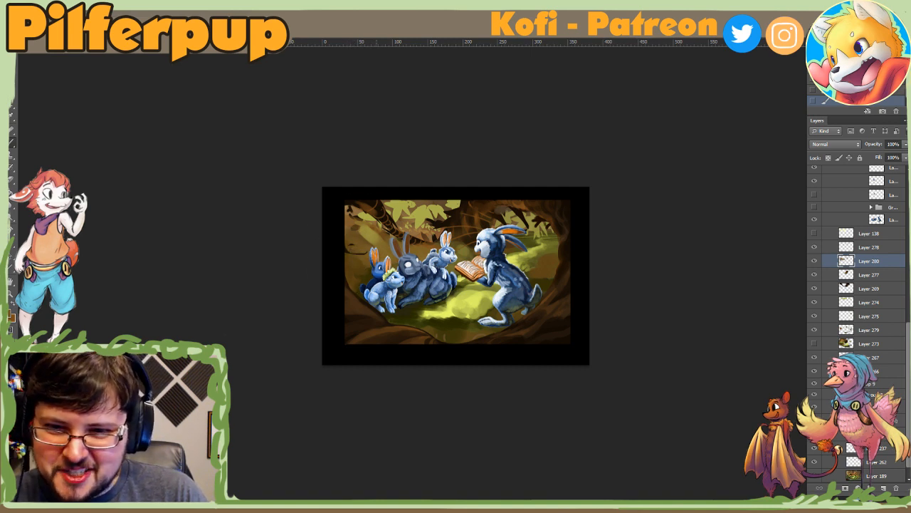
Step: Switch to a smaller brush and paint details into the backdrop above and around the blue rabbit's ears on Layer 280
right_click(377, 270)
left_click(392, 281)
key("Return")
right_click(371, 262)
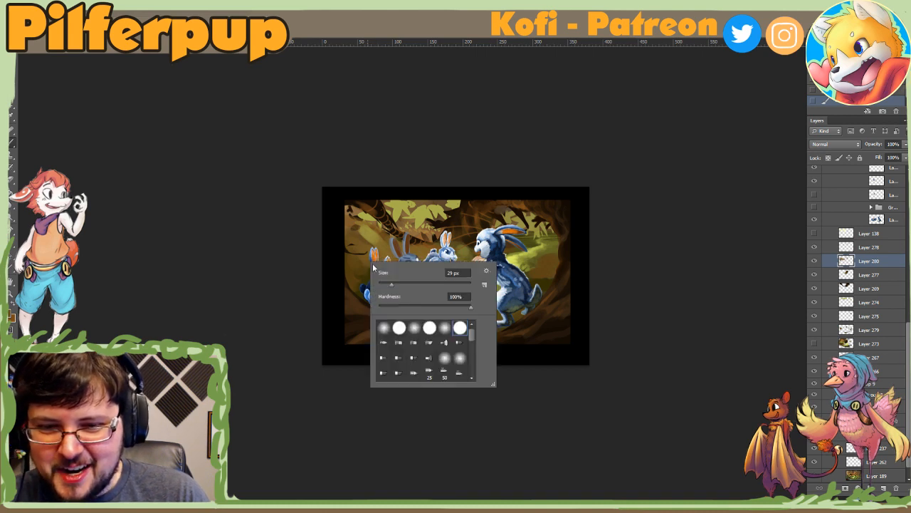
left_click(404, 283)
key("Return")
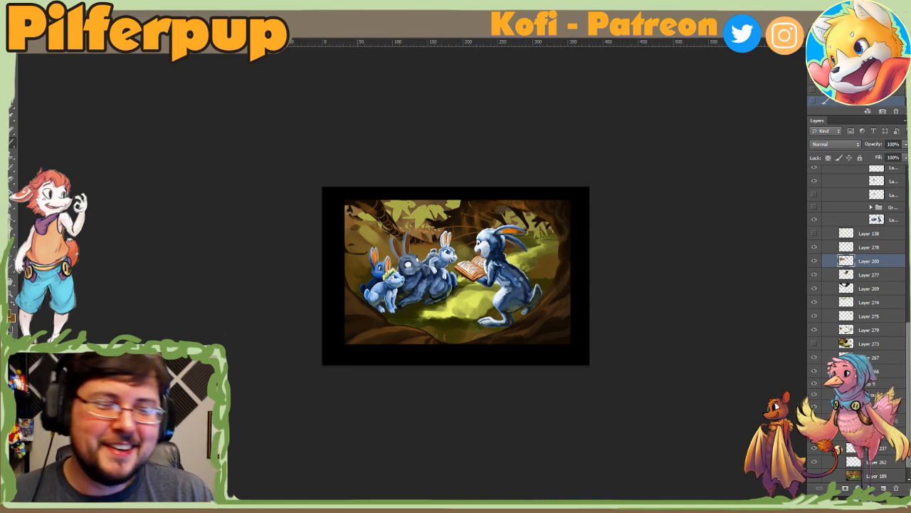
left_click(367, 233, "alt")
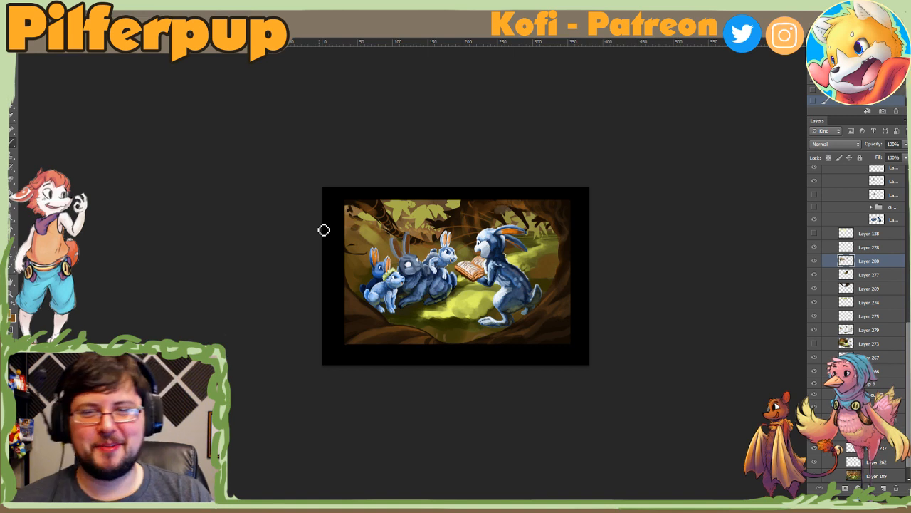
Step: Adjust the brush size and paint the backdrop between the blue rabbit and the picture's edge on Layer 280
right_click(436, 266)
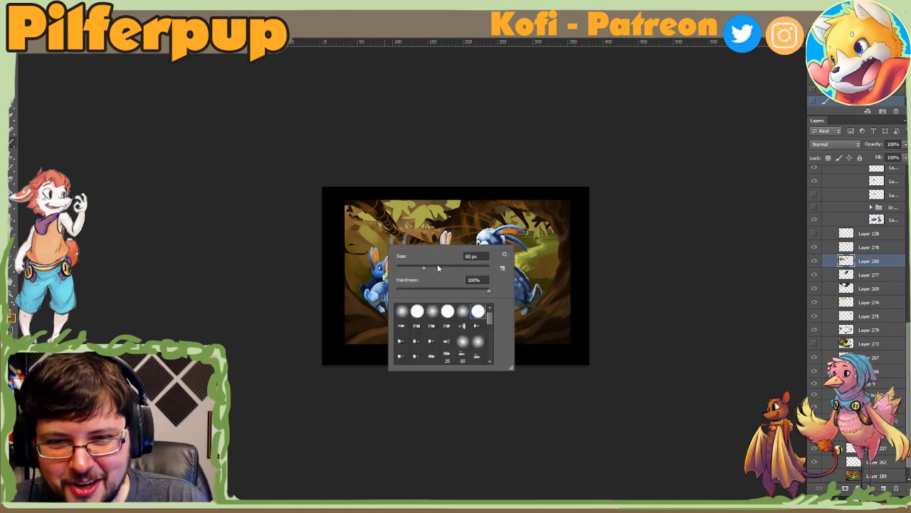
left_click(365, 255)
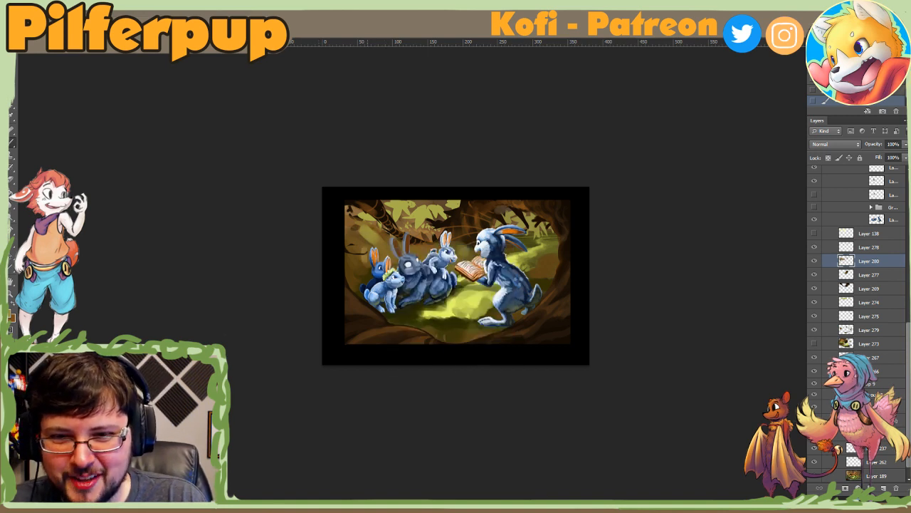
right_click(376, 264)
left_click(363, 262)
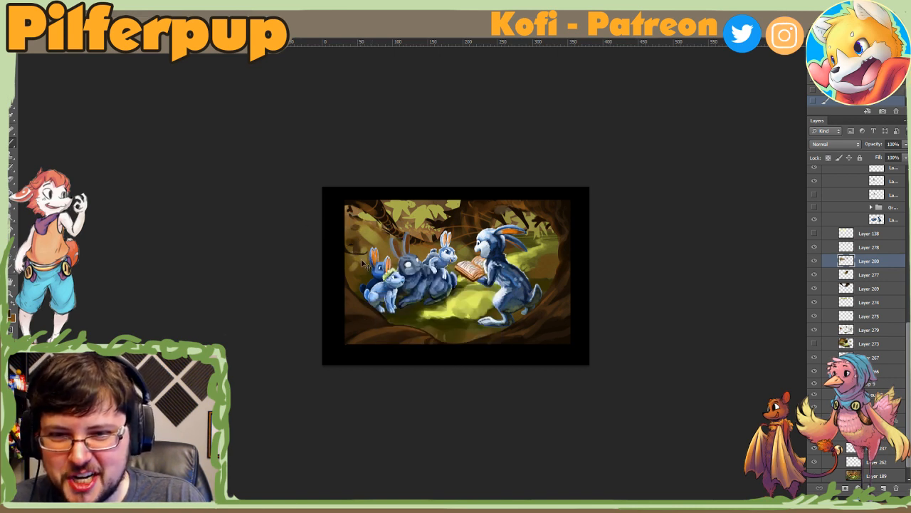
right_click(381, 249)
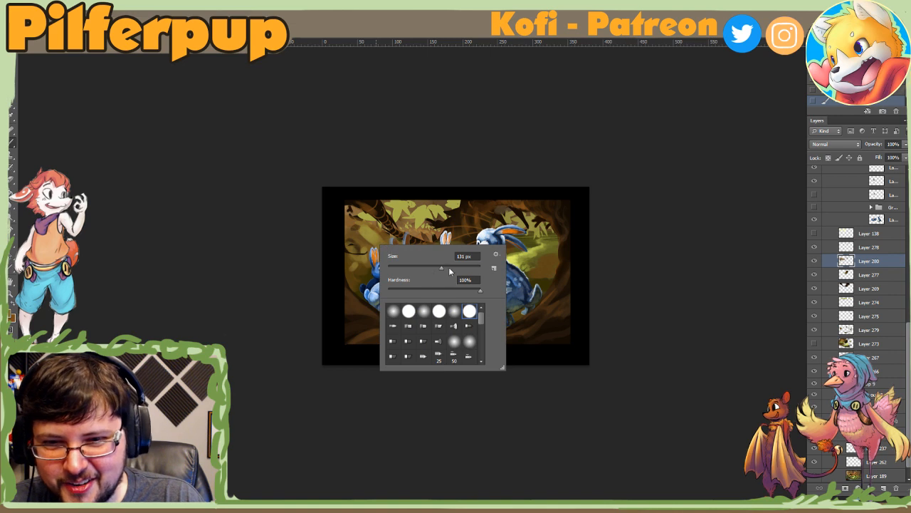
left_click(355, 251)
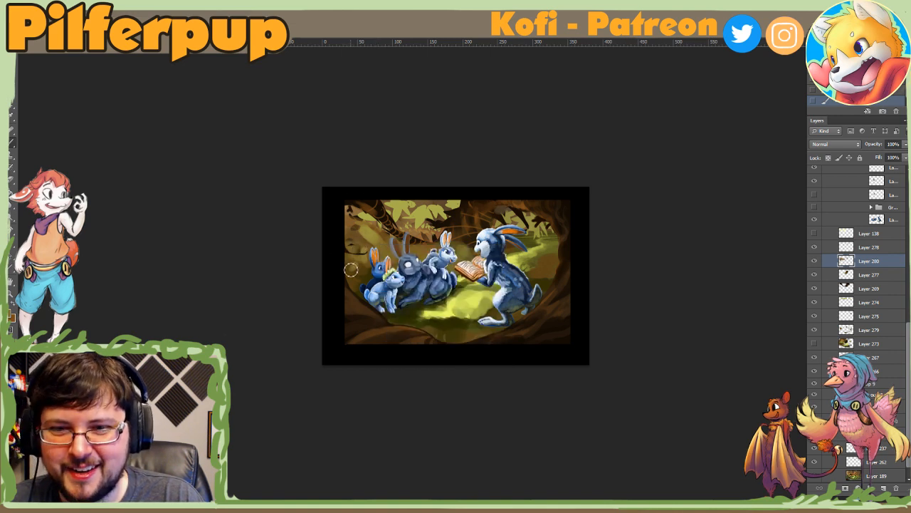
left_click(355, 266, "alt")
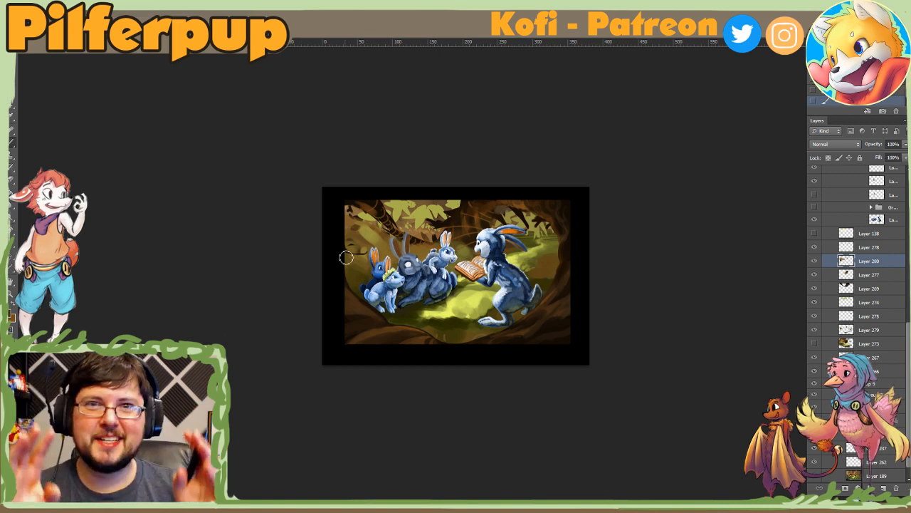
Step: Sample a color between the small rabbit and the reading rabbit, and adjust the brush size to paint that area on Layer 280
right_click(446, 254)
left_click(477, 277)
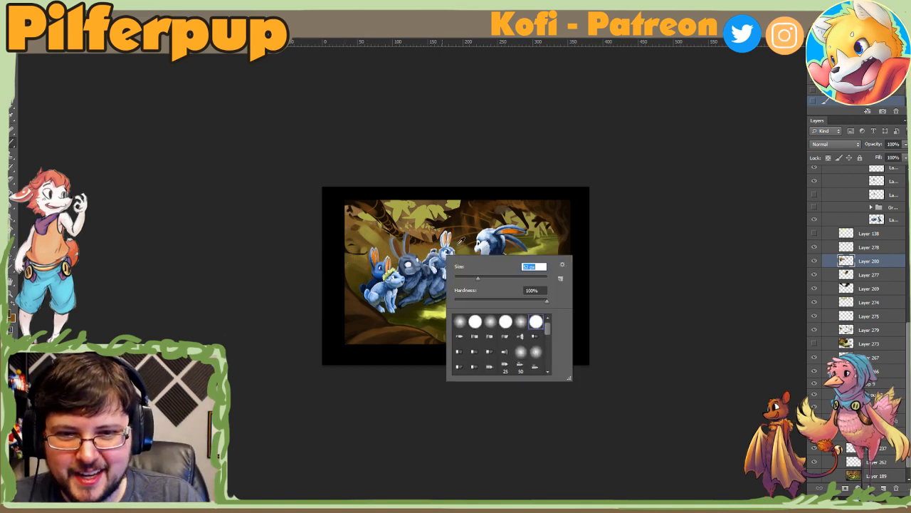
left_click(458, 240, "alt")
right_click(470, 244)
left_click_drag(502, 266, 518, 267)
key("Return")
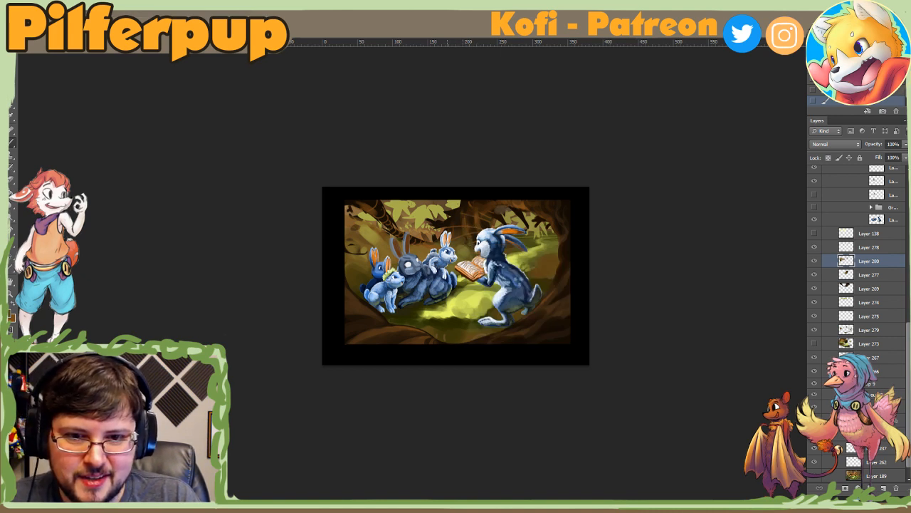
right_click(468, 246)
left_click(488, 262)
left_click(465, 247)
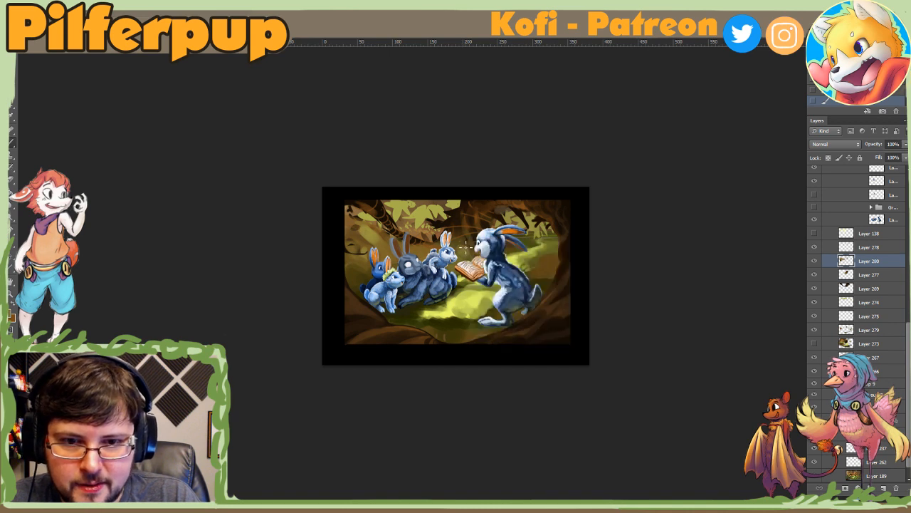
right_click(477, 249)
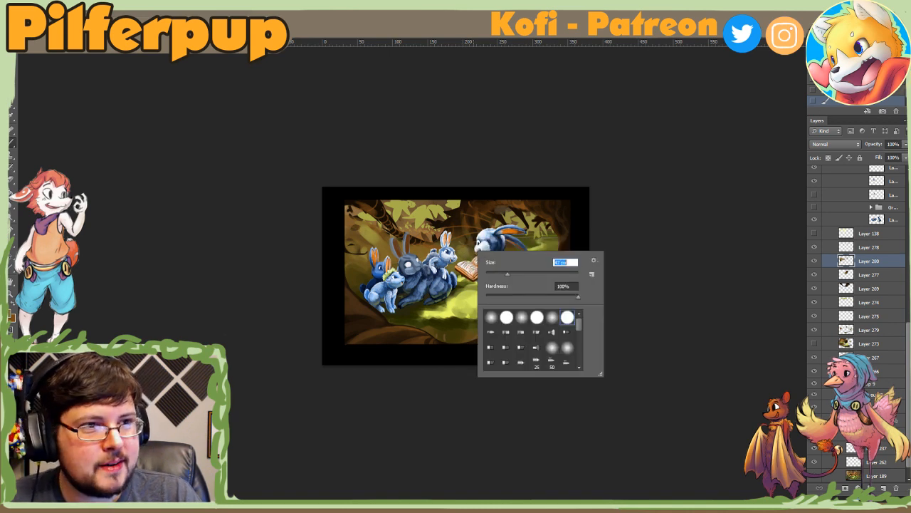
left_click(477, 247)
key("ctrl+alt+z")
key("ctrl+alt+z")
Step: Adjust the brush size and touch up the backdrop beside the small rabbit and above the blue rabbit on Layer 280
key("ctrl+space")
left_click(479, 241, "ctrl")
left_click(478, 242, "ctrl")
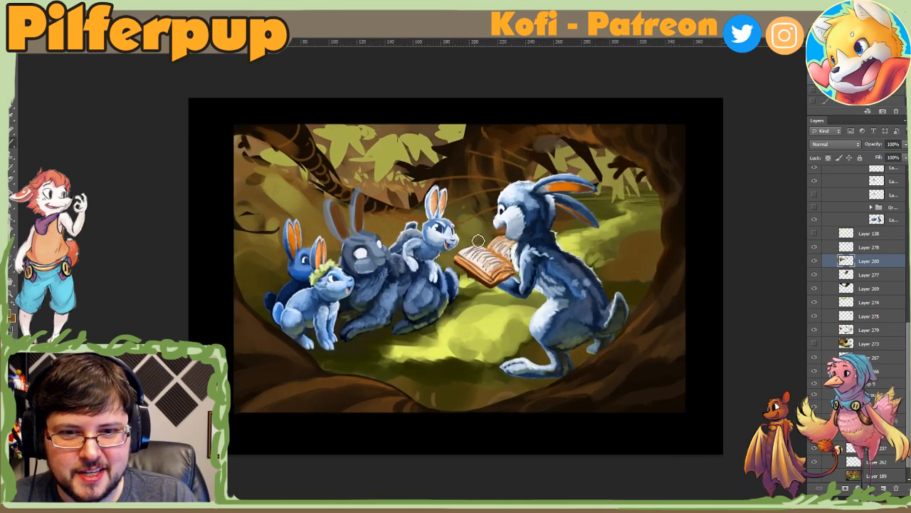
right_click(478, 242)
left_click(446, 223)
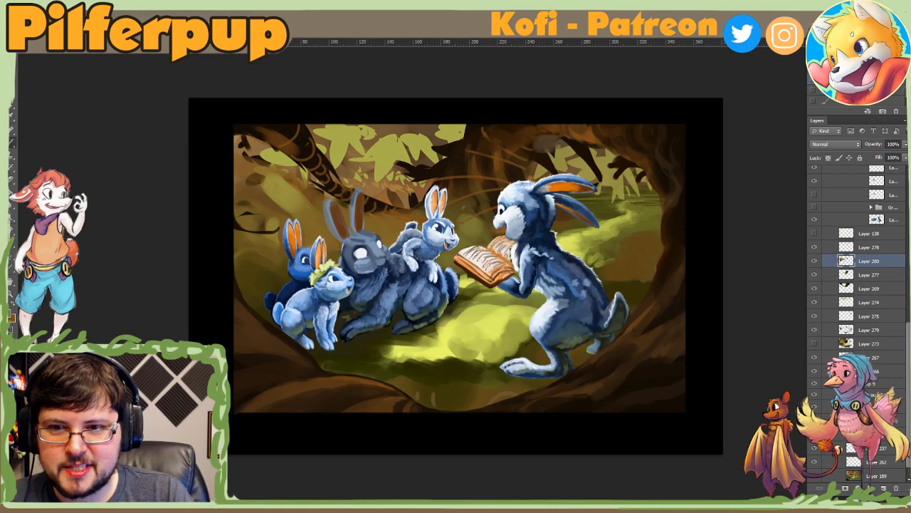
right_click(294, 195)
left_click(345, 213)
left_click(270, 179)
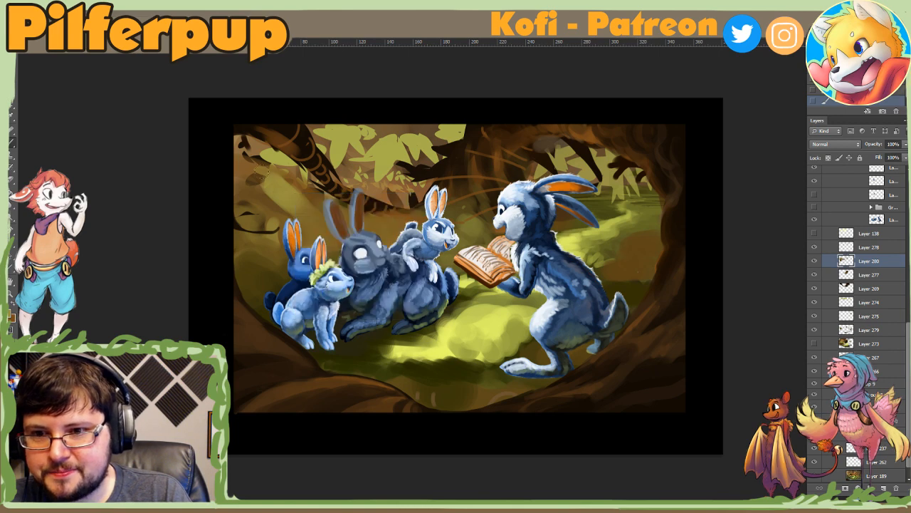
key("ctrl+z")
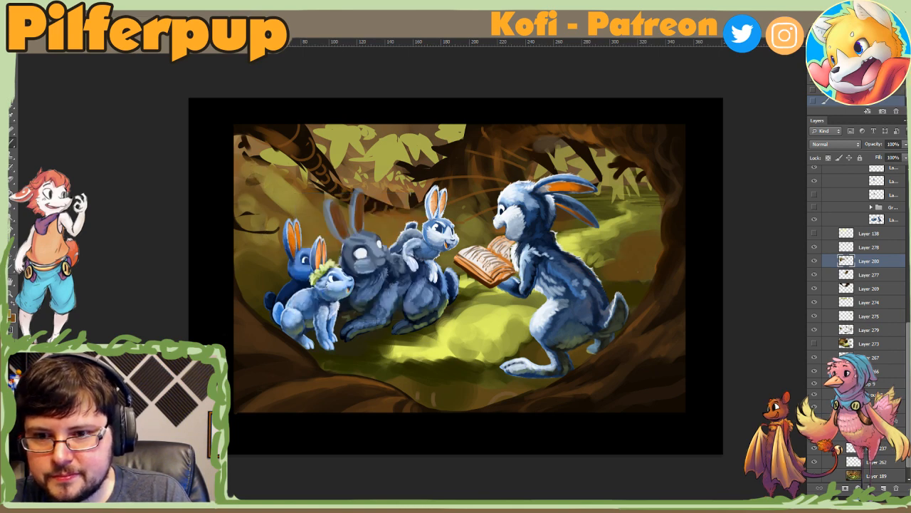
Step: Hide and show Layer 280 for comparison, try merging it with Layer 277 and undo the merge
left_click(815, 262)
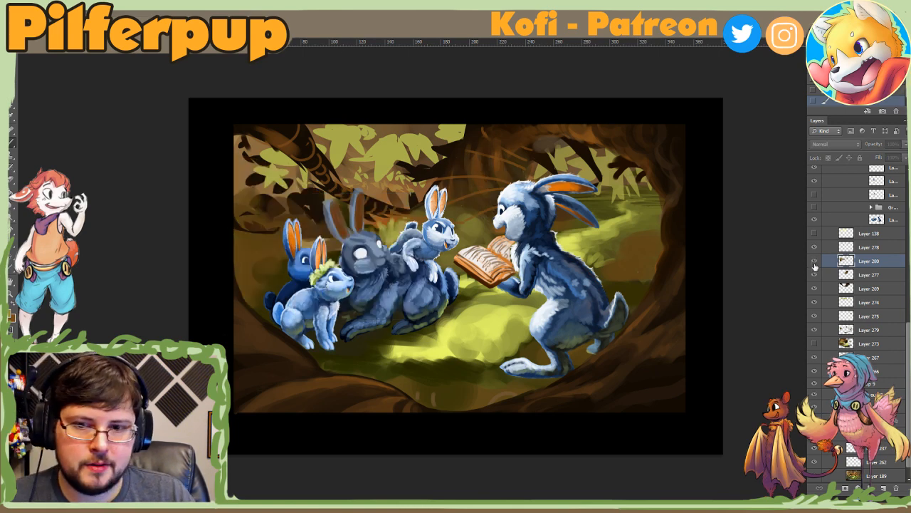
left_click(815, 262)
left_click(815, 280)
left_click(814, 279)
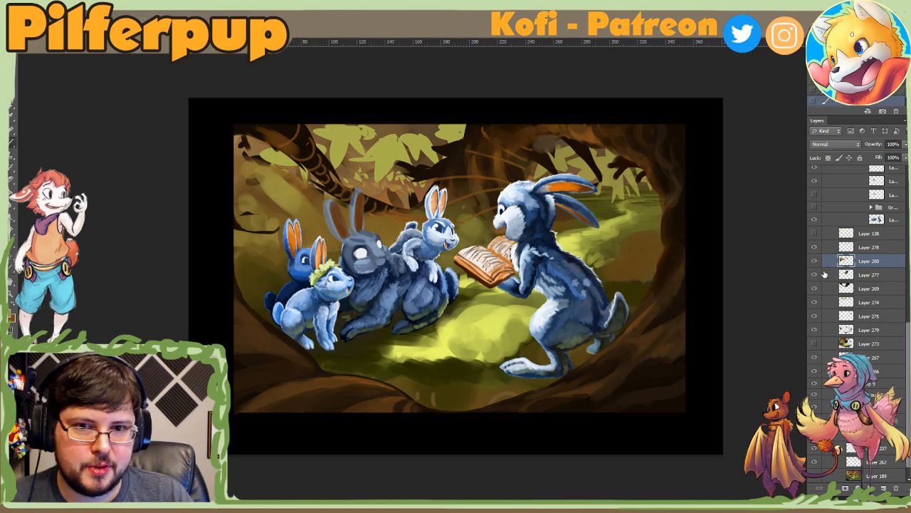
left_click(828, 274, "ctrl")
key("ctrl+e")
key("ctrl+z")
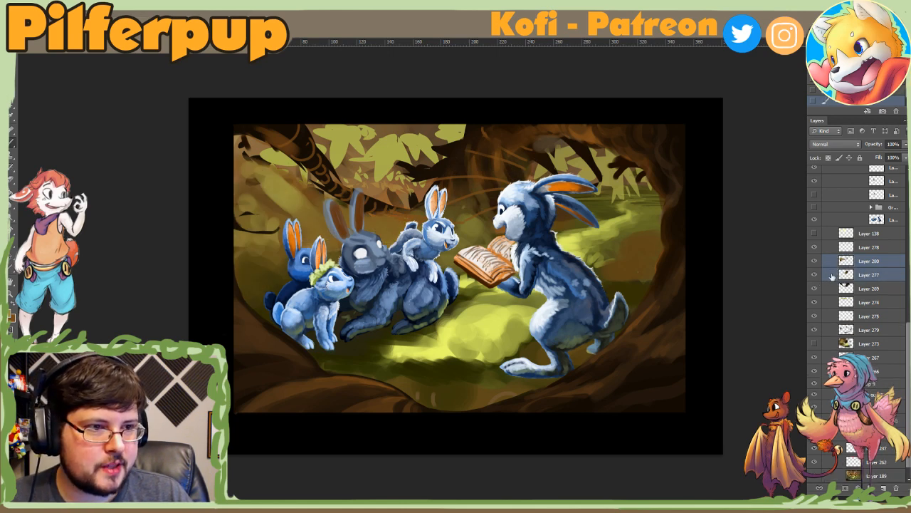
Step: Toggle the visibility of Layers 280 and 277 in turn to compare what each adds to the backdrop
left_click(826, 276)
left_click(815, 262)
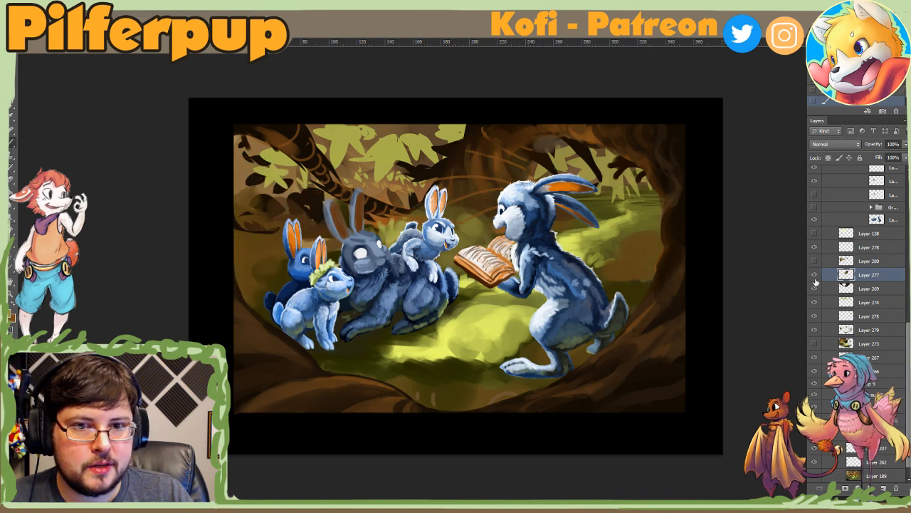
left_click(816, 278)
left_click(816, 279)
left_click(815, 261)
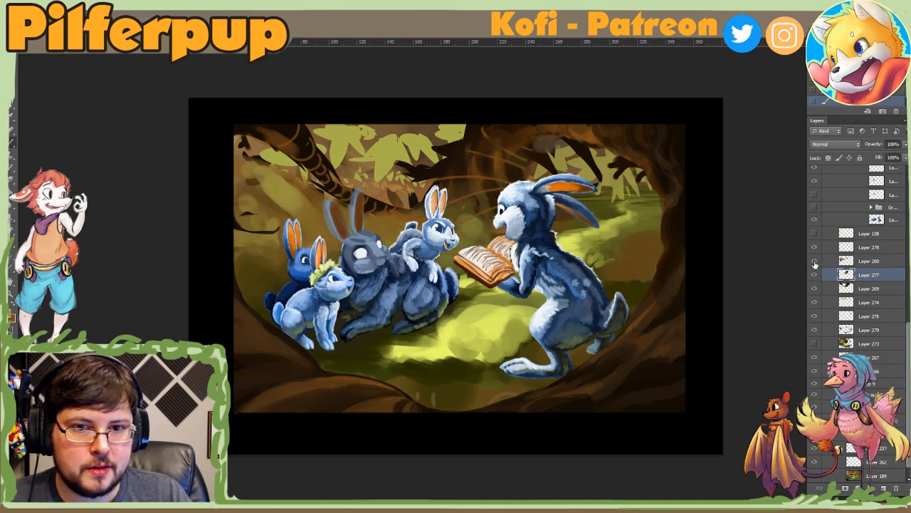
left_click(816, 261)
left_click(815, 262)
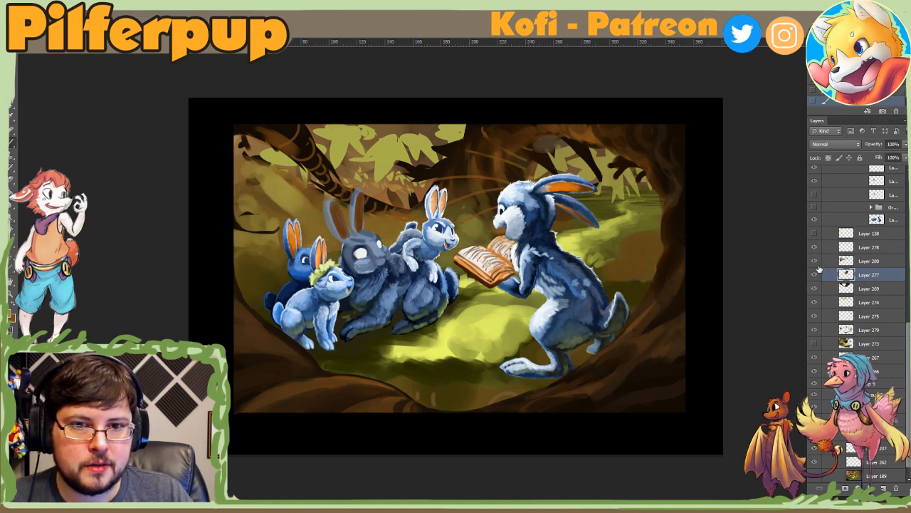
Step: Merge Layers 280 and 277, and make Layer 269 beneath the merged layer active
left_click(838, 264, "shift")
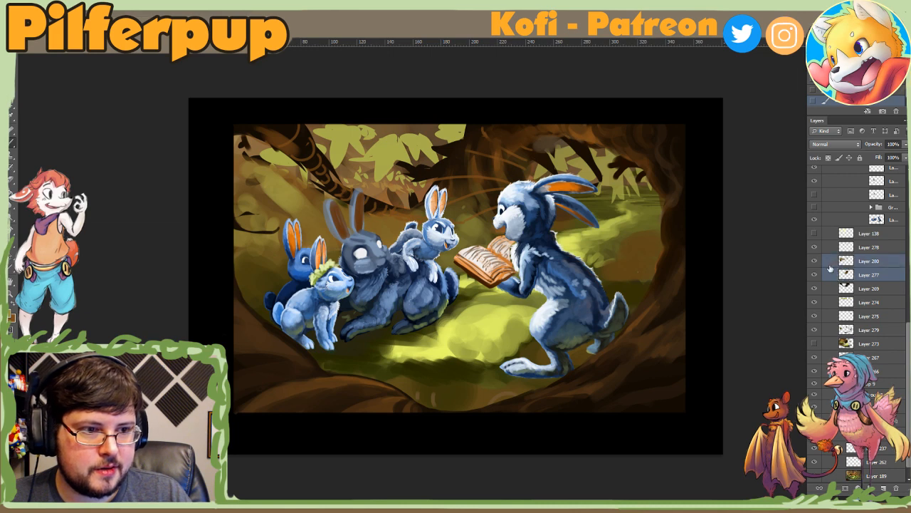
key("ctrl+e")
left_click(814, 275)
left_click(816, 276)
left_click(826, 277)
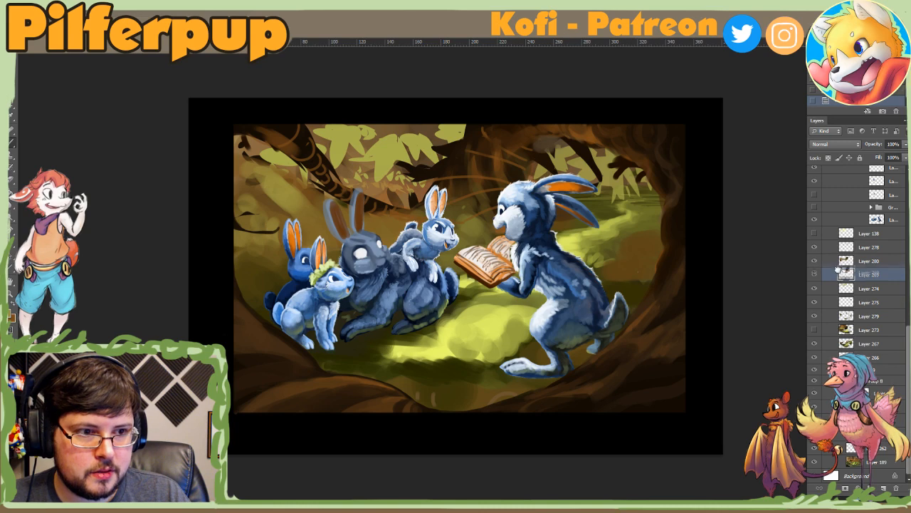
mouse_move(838, 277)
left_mouse_down()
mouse_move(840, 264)
mouse_move(839, 279)
left_mouse_up()
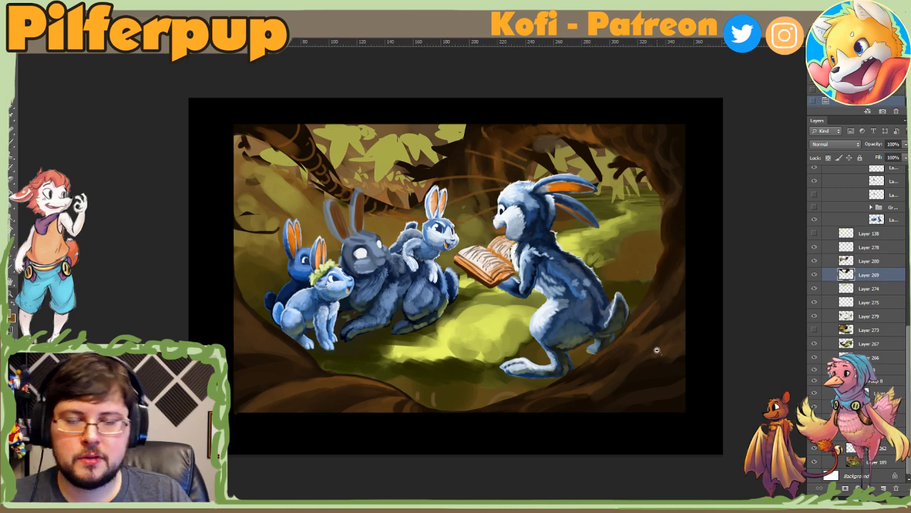
Step: Lasso the tree opening behind the reading rabbit and place a new layer above Layer 278
left_click(659, 350, "alt")
left_click(661, 351, "alt")
left_click(549, 336, "ctrl")
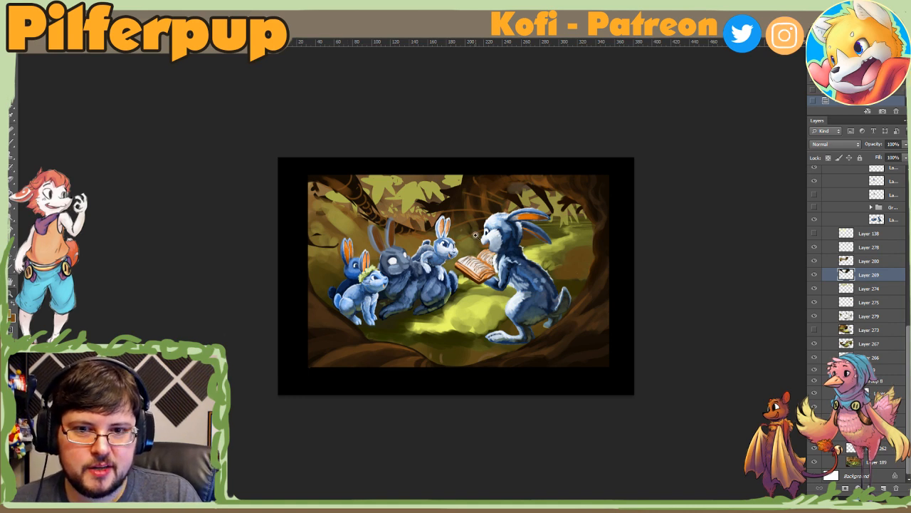
left_click(884, 488)
key("l")
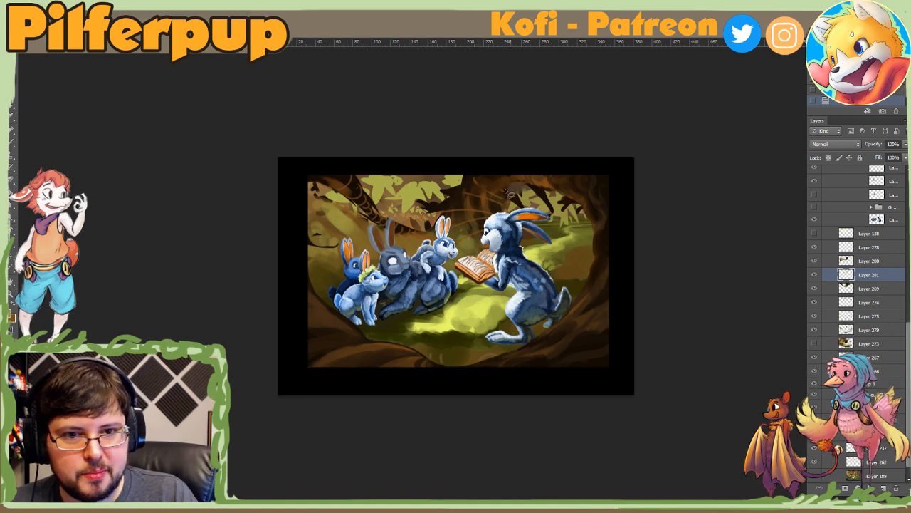
mouse_move(484, 231)
left_mouse_down()
mouse_move(511, 266)
mouse_move(495, 222)
mouse_move(455, 311)
mouse_move(484, 244)
left_mouse_up()
left_click_drag(843, 274, 841, 247)
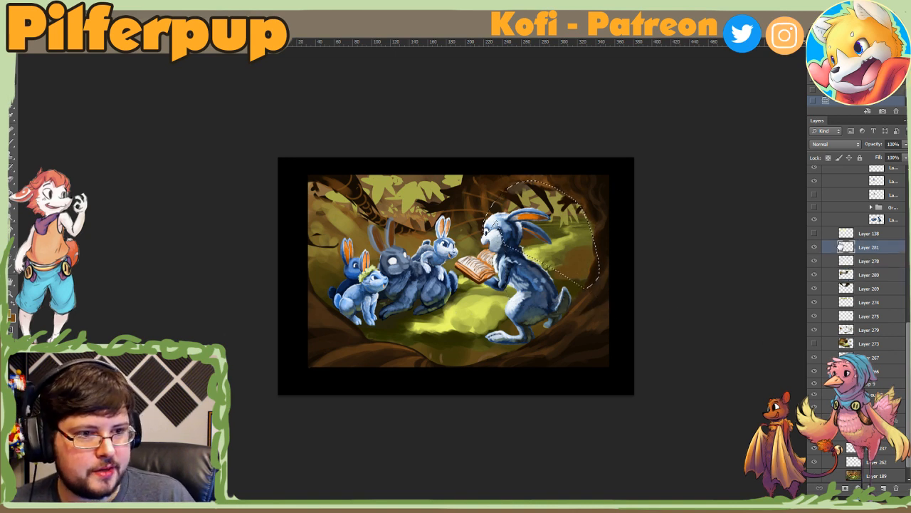
Step: Enlarge the brush and fill the selected tree opening with flat yellow-green on Layer 281
right_click(550, 233)
left_click(645, 256)
left_click(481, 307, "alt")
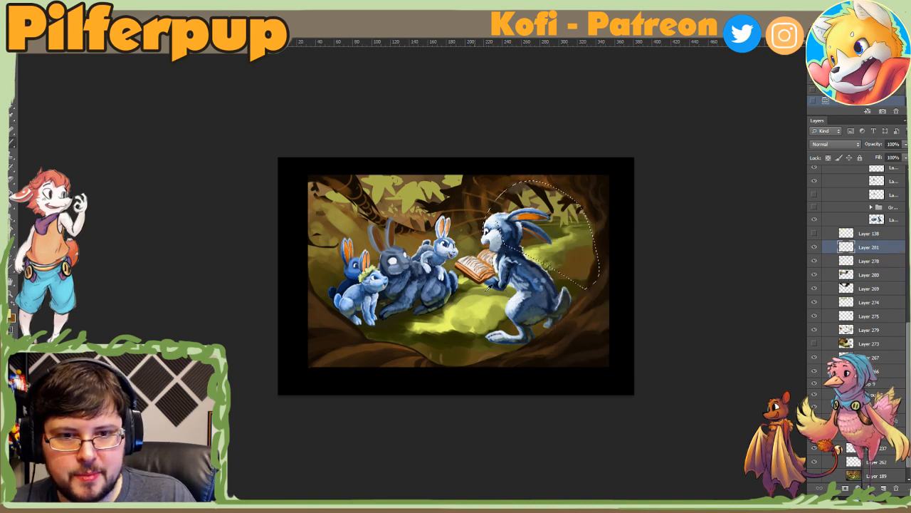
mouse_move(534, 200)
left_mouse_down()
mouse_move(489, 212)
mouse_move(583, 286)
mouse_move(472, 212)
mouse_move(539, 167)
mouse_move(618, 299)
left_mouse_up()
Step: Lasso the tree trunk and foreground framing the rabbits, paint the selection dark brown with a large brush on Layer 281, and deselect
key("l")
mouse_move(485, 233)
left_mouse_down()
mouse_move(501, 191)
mouse_move(596, 229)
mouse_move(531, 344)
mouse_move(373, 326)
mouse_move(432, 463)
mouse_move(484, 164)
mouse_move(458, 224)
mouse_move(476, 240)
left_mouse_up()
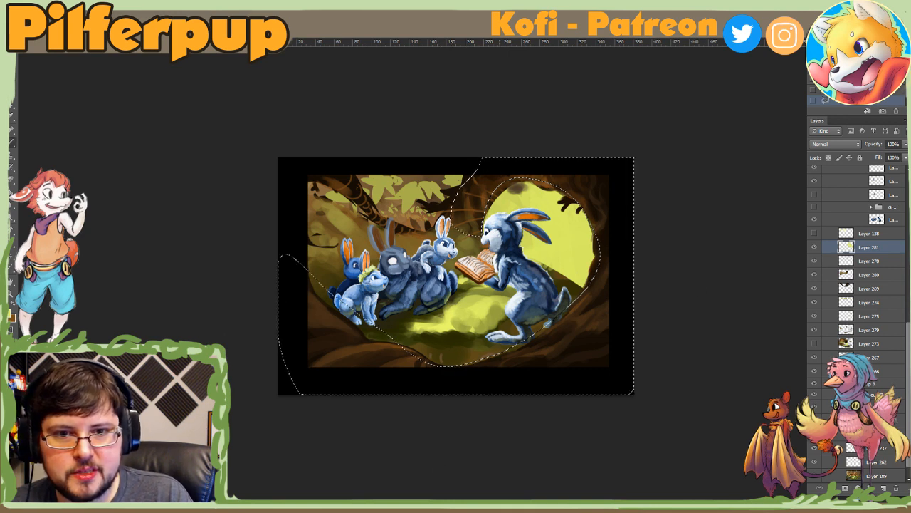
left_click(602, 183, "alt")
left_click_drag(484, 191, 467, 222)
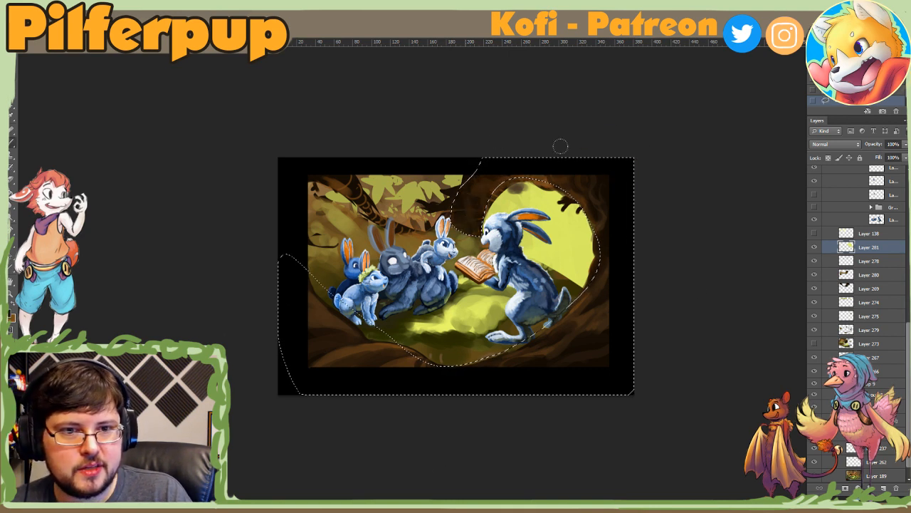
right_click(539, 276)
left_click(633, 322)
left_click(492, 105)
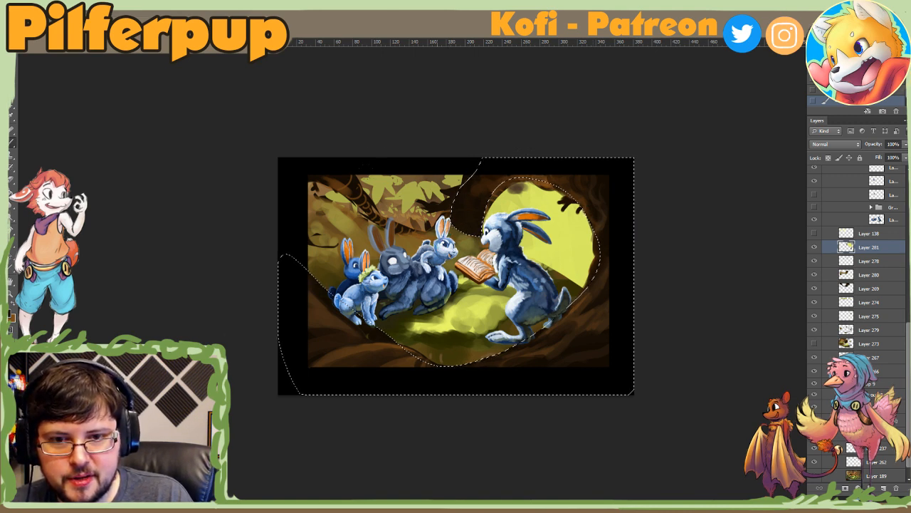
key("ctrl+d")
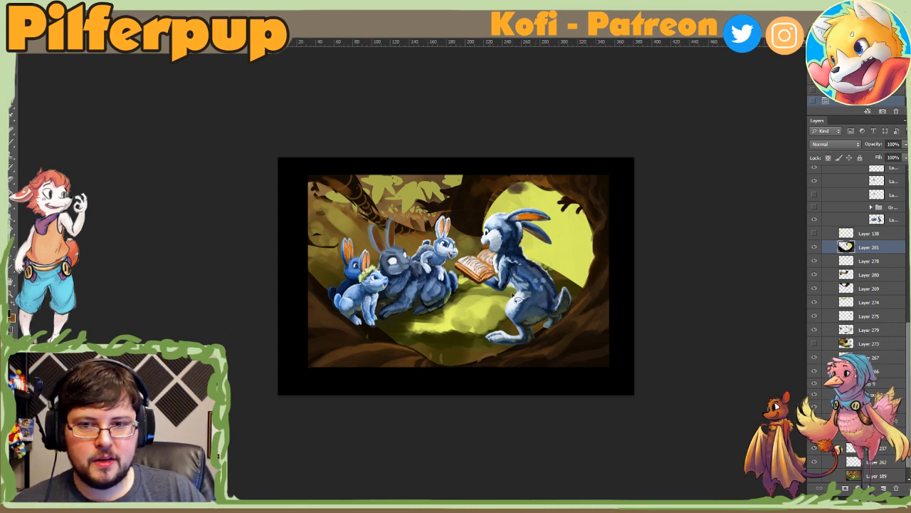
Step: Set a much smaller brush and add a new layer above Layer 281, undoing a trial stroke behind the reading rabbit
right_click(463, 282)
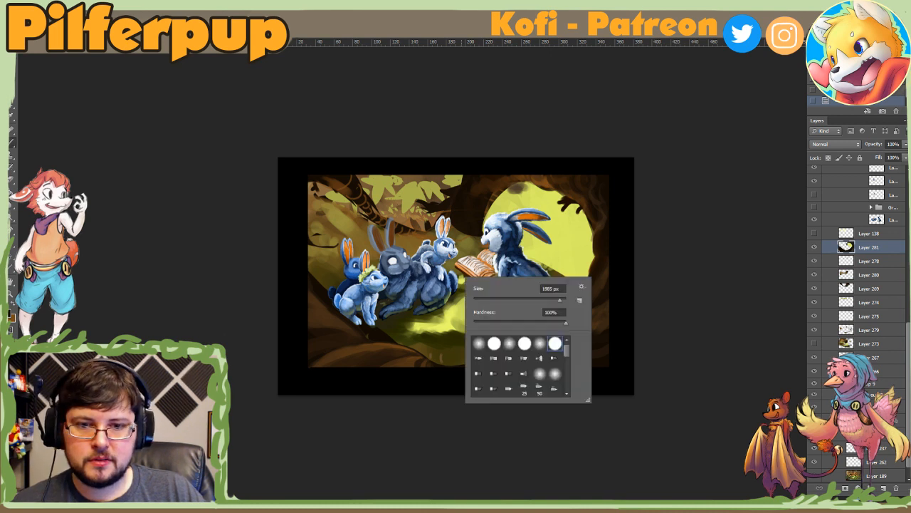
left_click(507, 300)
left_click(694, 184)
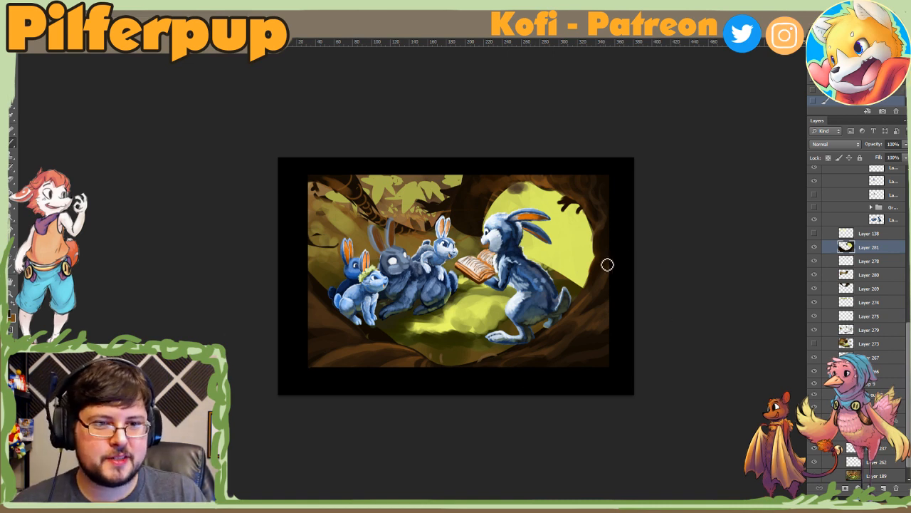
key("ctrl+plus")
left_click(883, 488)
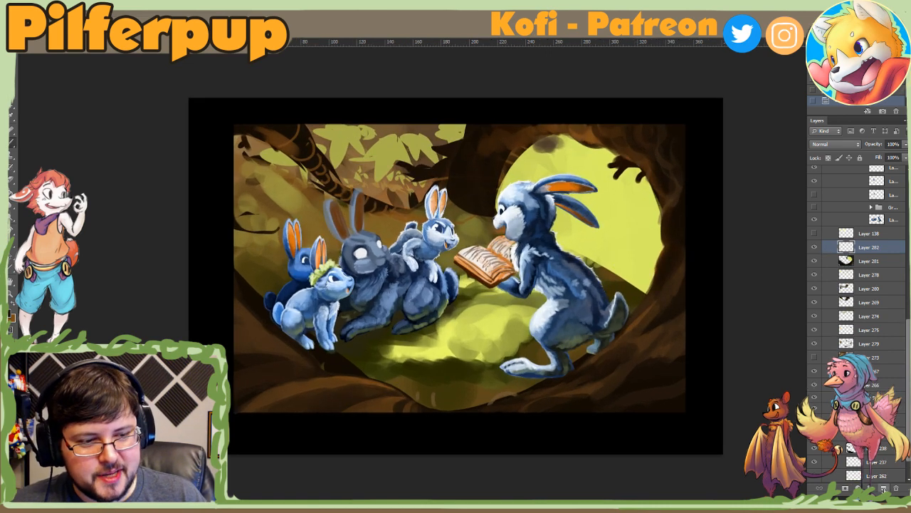
left_click_drag(602, 259, 632, 238)
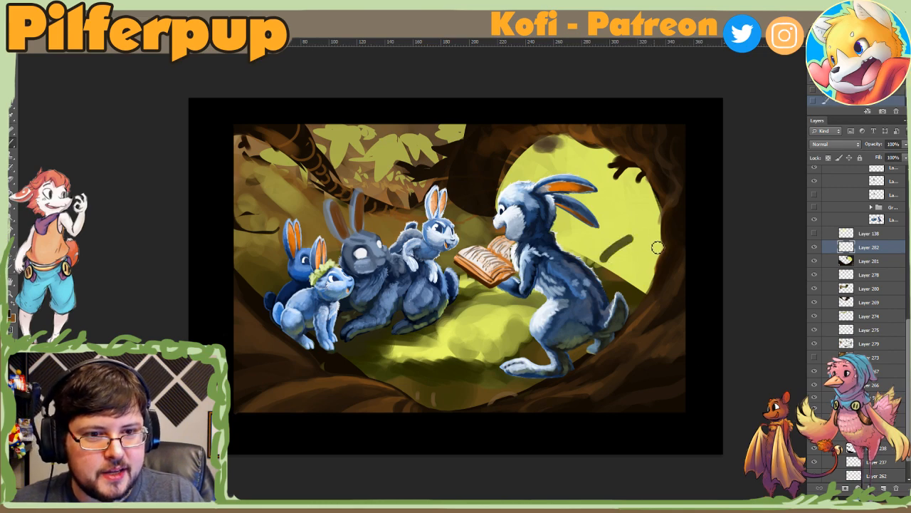
key("ctrl+z")
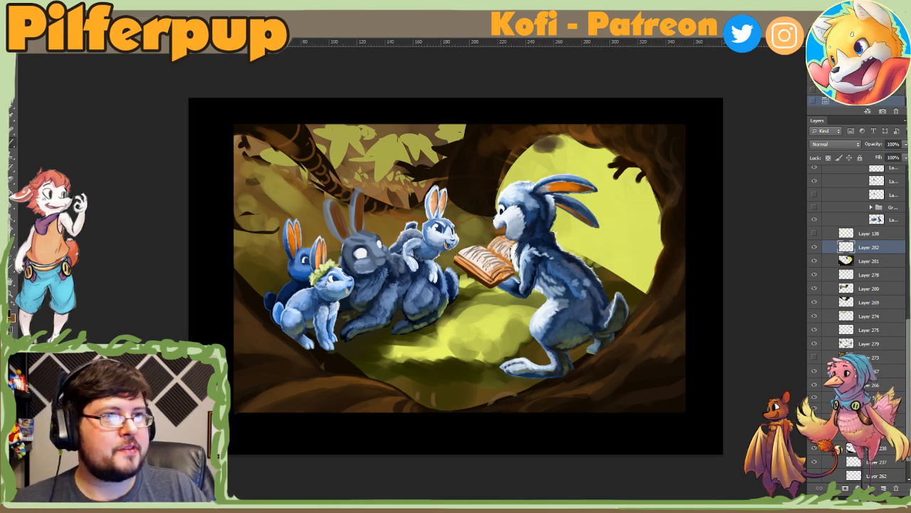
Step: Close the painting and reopen its PSD from the recently used files
key("ctrl+q")
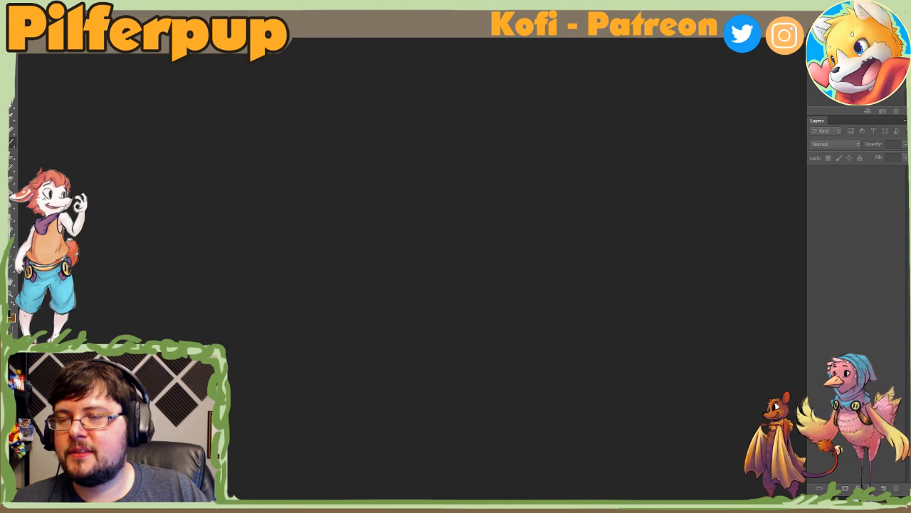
left_click(26, 7)
mouse_move(73, 72)
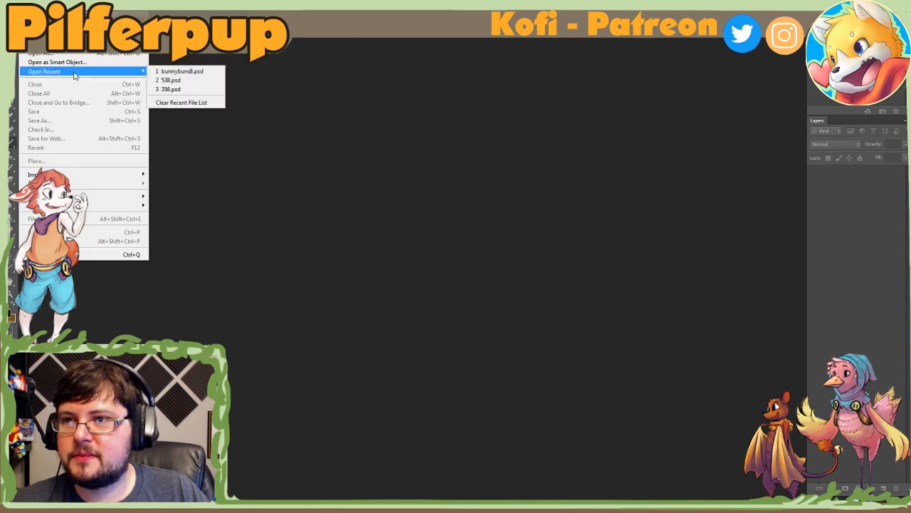
left_click(164, 74)
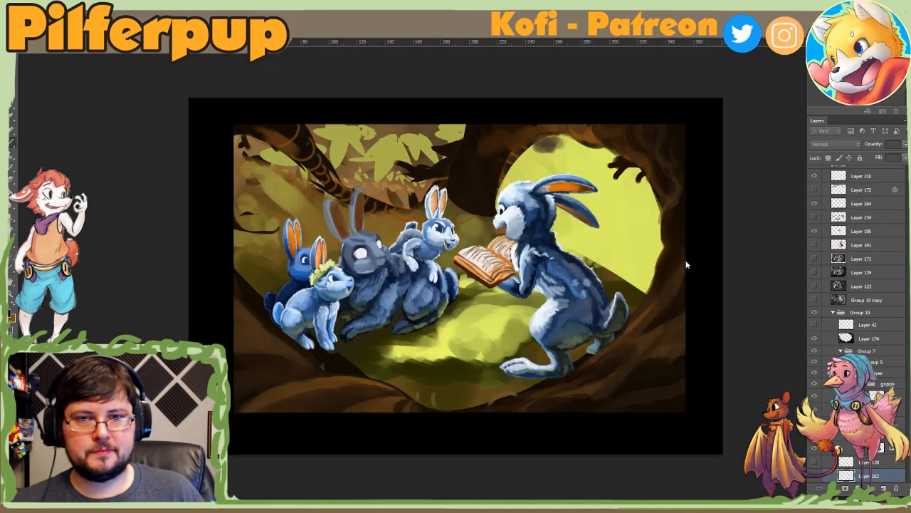
Step: Locate Layers 281 and 282 in the layer stack, check their visibility, and make Layer 282 active
left_click(845, 258)
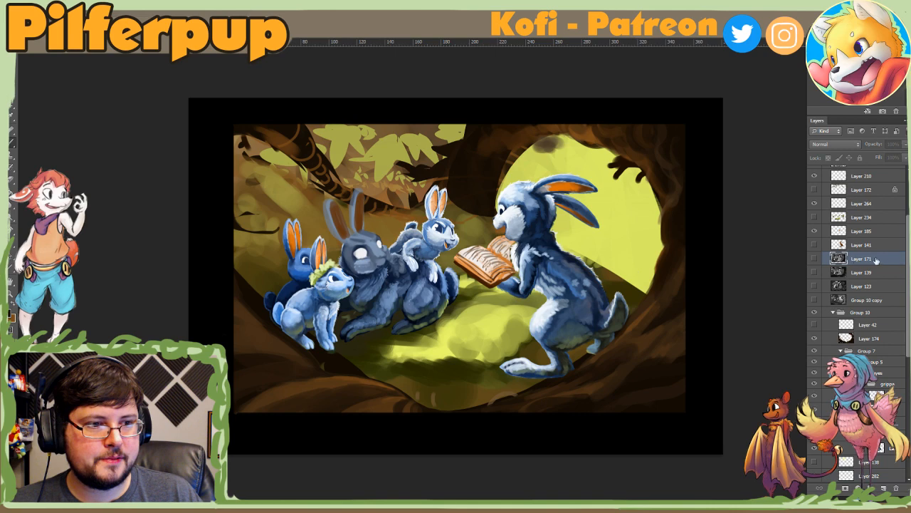
scroll(870, 247, "down", 5)
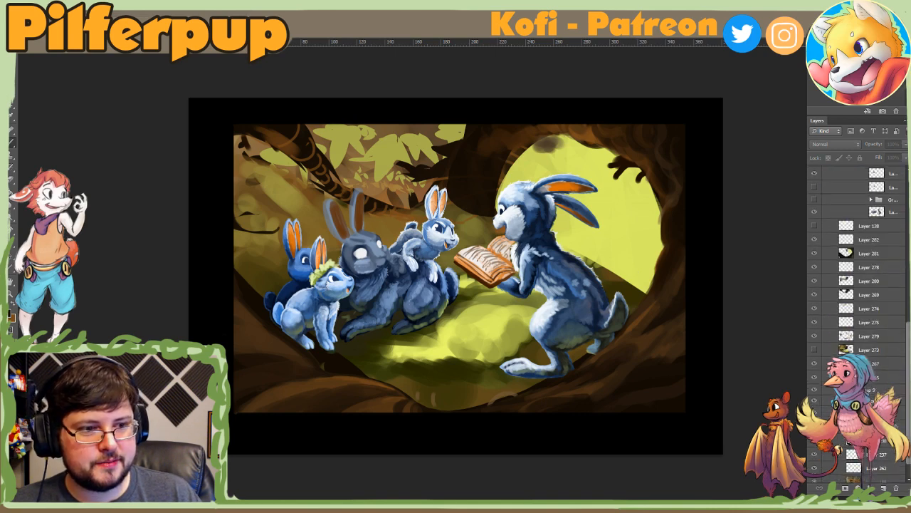
left_click(813, 258)
left_click(814, 258)
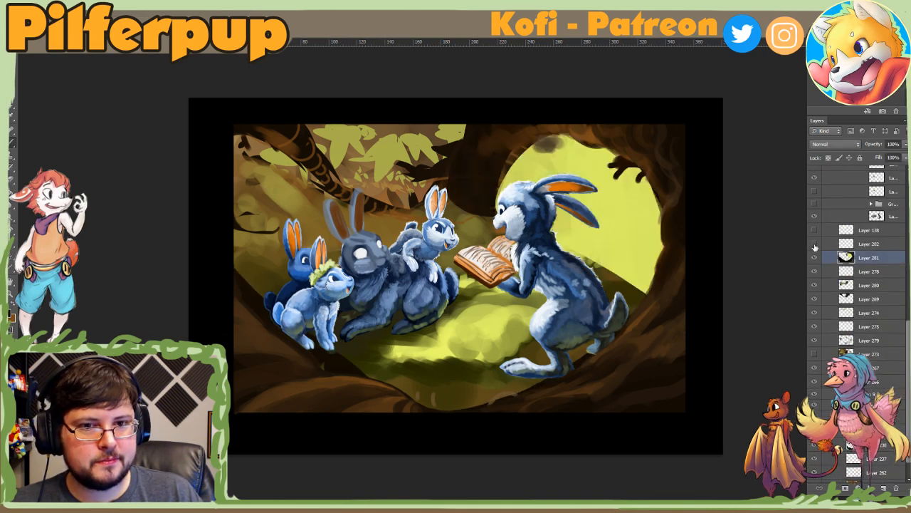
left_click(832, 245)
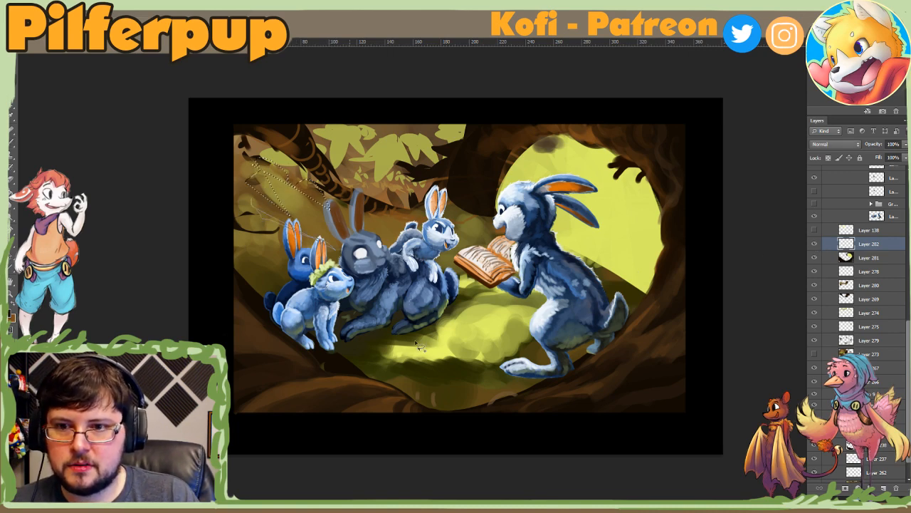
Step: Lasso angular shapes across the backdrop behind the listening rabbits on Layer 282, brush them with dark shadow color at 267 px, and deselect
left_click(465, 193)
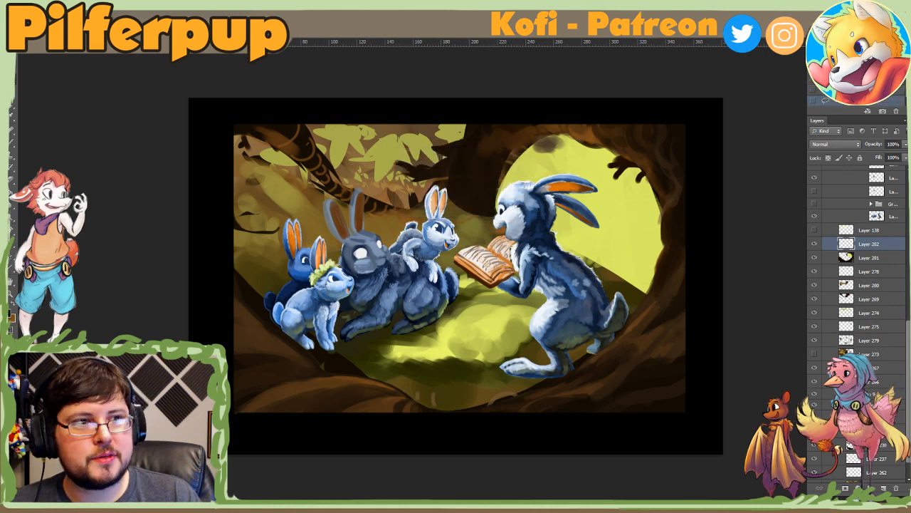
key("ctrl+z")
mouse_move(246, 151)
left_mouse_down()
mouse_move(292, 211)
mouse_move(265, 214)
mouse_move(245, 240)
mouse_move(309, 271)
left_mouse_up()
mouse_move(249, 263)
left_mouse_down()
mouse_move(338, 316)
mouse_move(421, 296)
mouse_move(406, 299)
mouse_move(416, 267)
mouse_move(463, 225)
mouse_move(463, 212)
mouse_move(413, 247)
mouse_move(385, 246)
mouse_move(363, 230)
mouse_move(371, 221)
mouse_move(363, 217)
mouse_move(466, 214)
mouse_move(479, 180)
mouse_move(466, 174)
mouse_move(419, 216)
mouse_move(369, 192)
mouse_move(379, 176)
mouse_move(439, 178)
mouse_move(407, 186)
mouse_move(400, 182)
mouse_move(411, 175)
mouse_move(447, 175)
left_mouse_up()
key("b")
right_click(466, 225)
left_click(548, 247)
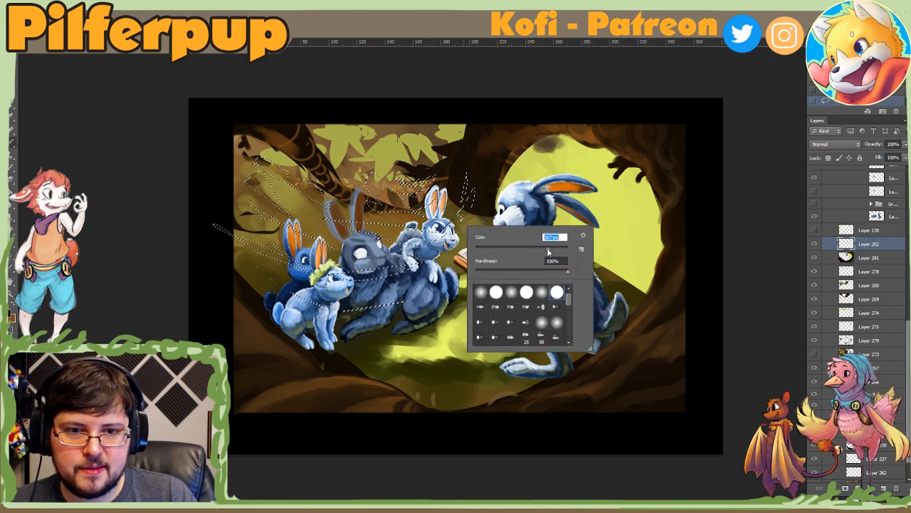
mouse_move(313, 185)
left_mouse_down()
mouse_move(256, 192)
mouse_move(256, 246)
mouse_move(383, 272)
left_mouse_up()
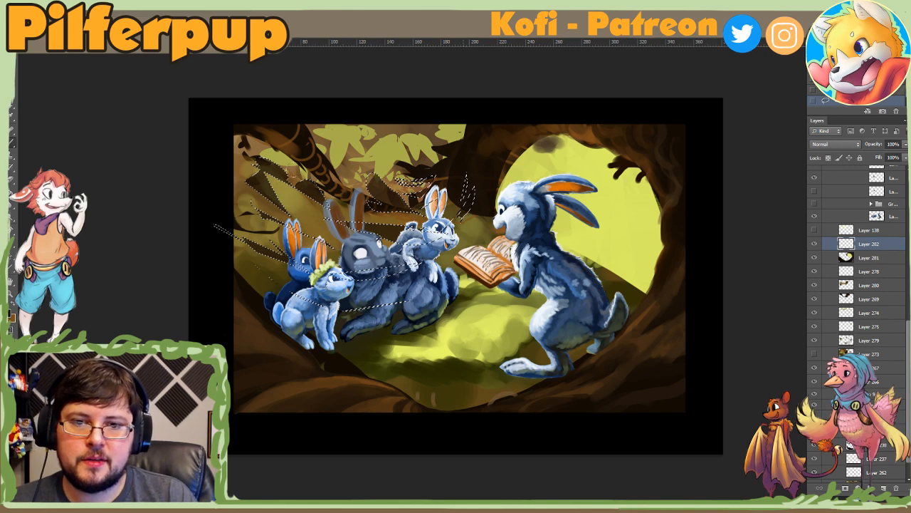
key("ctrl+d")
Step: Examine the whole composition at thumbnail size and at normal size to judge how the new dark shapes read
key("z")
left_click(482, 333, "alt")
left_click(482, 333, "alt")
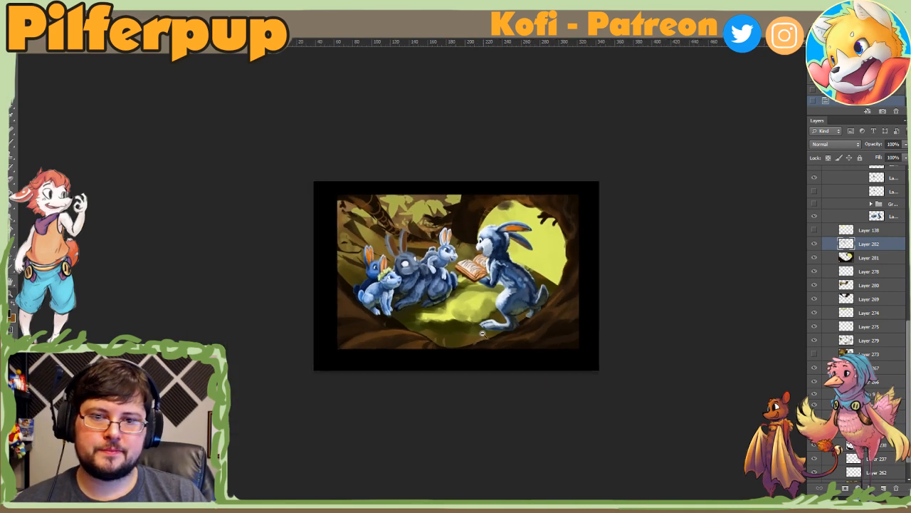
left_click(482, 334)
left_click(482, 334)
left_click(482, 334)
left_click(482, 333, "alt")
left_click(484, 337, "alt")
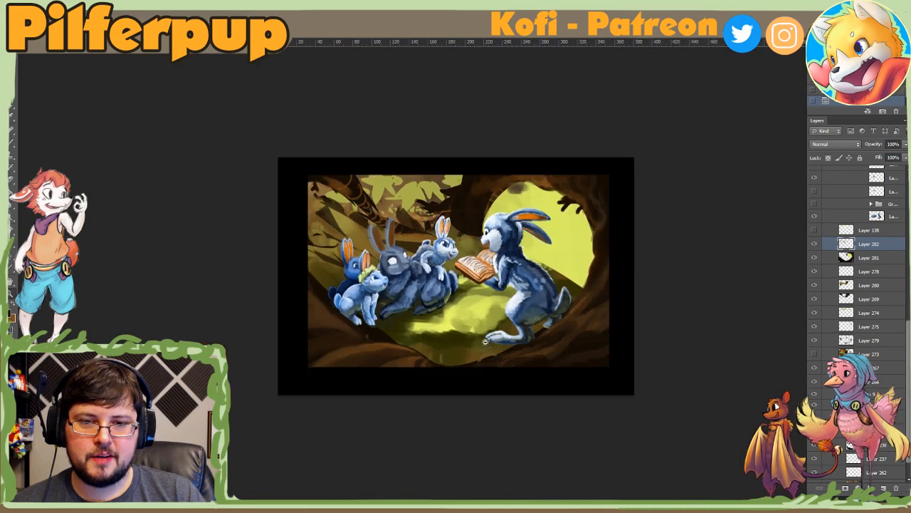
left_click(486, 340, "alt")
left_click(487, 341, "alt")
left_click(482, 324, "alt")
left_click(476, 305, "alt")
left_click(477, 305, "alt")
left_click(477, 304)
left_click(477, 304)
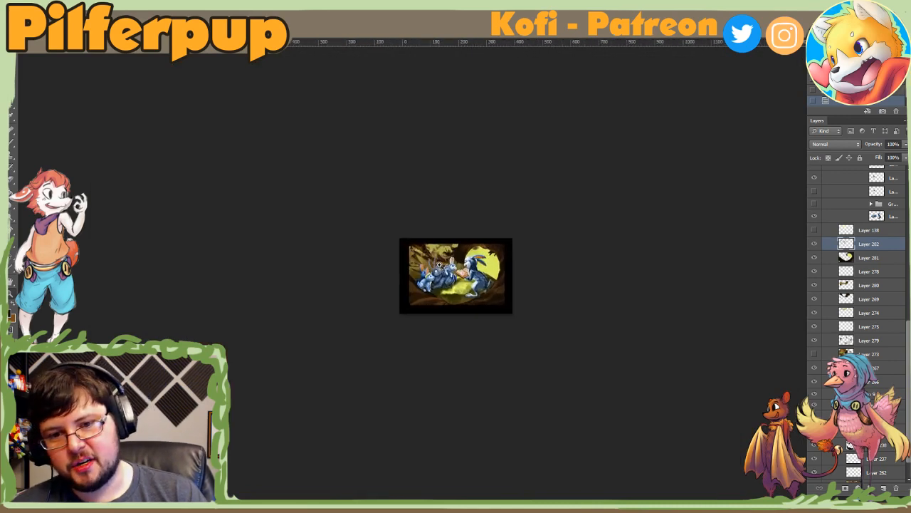
left_click(477, 304)
left_click(385, 279)
left_click(386, 281)
left_click(388, 288)
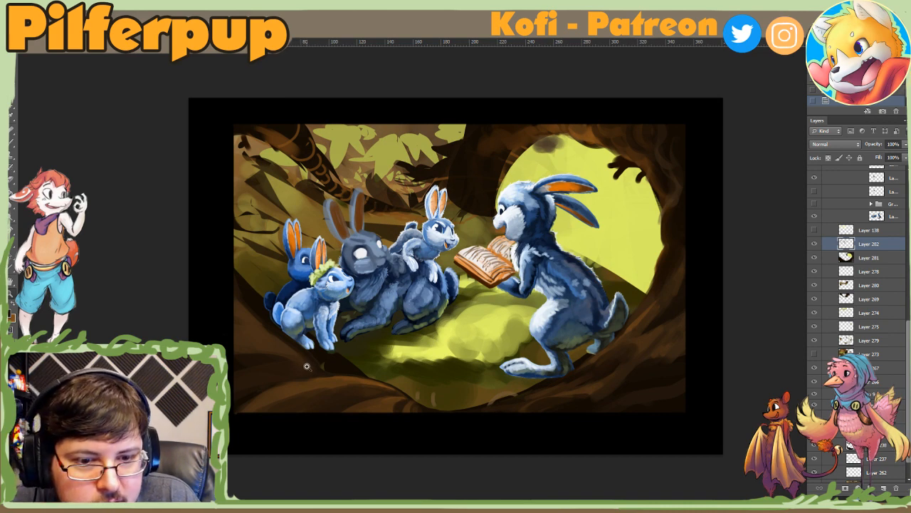
Step: Compare the painting with and without Layers 282 and 281, leaving Layer 282 hidden and Layer 281 visible and active
left_click(814, 244)
left_click(814, 245)
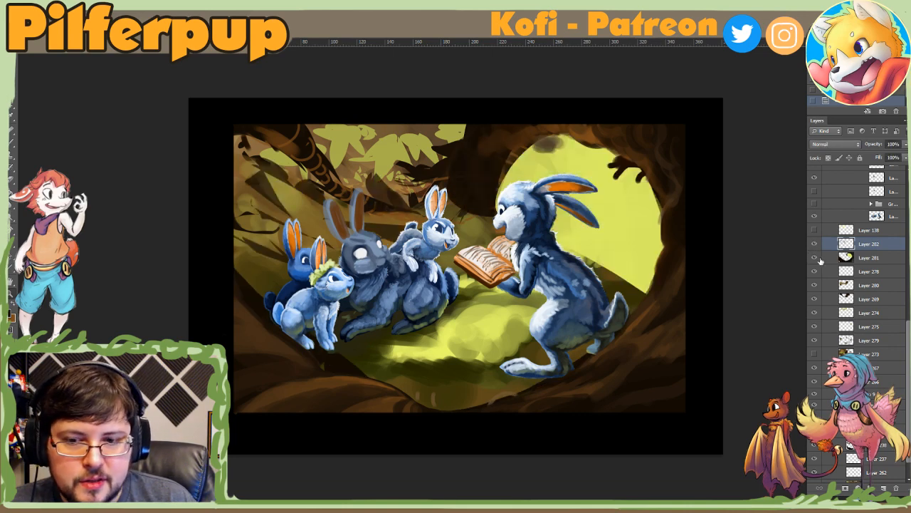
left_click(813, 247)
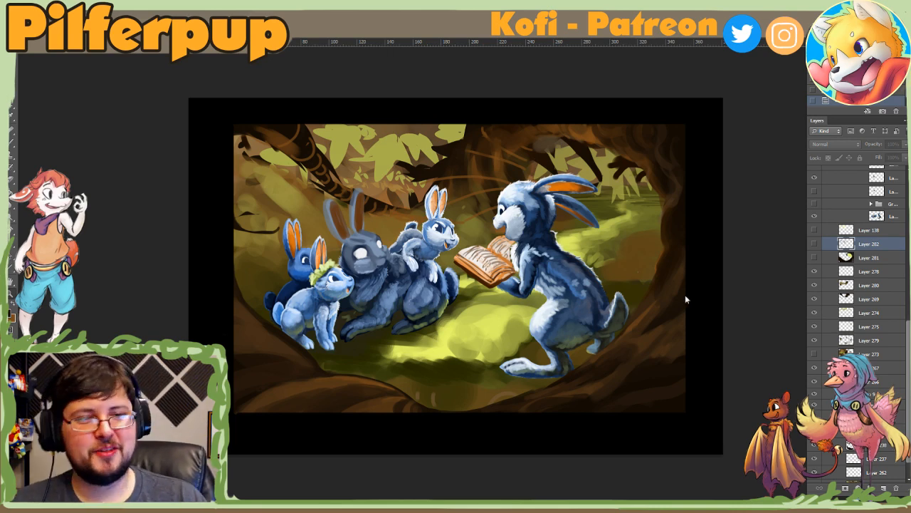
left_click(814, 257)
left_click(814, 257)
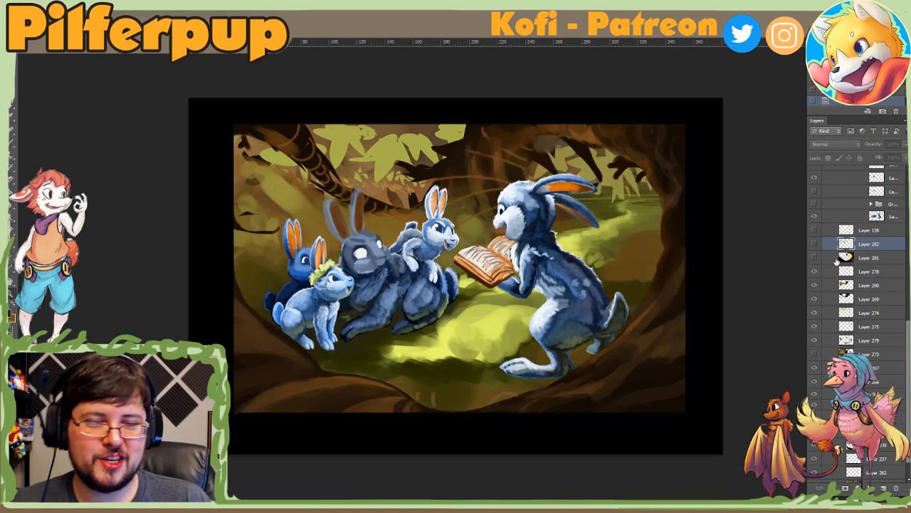
left_click(833, 259)
left_click(813, 258)
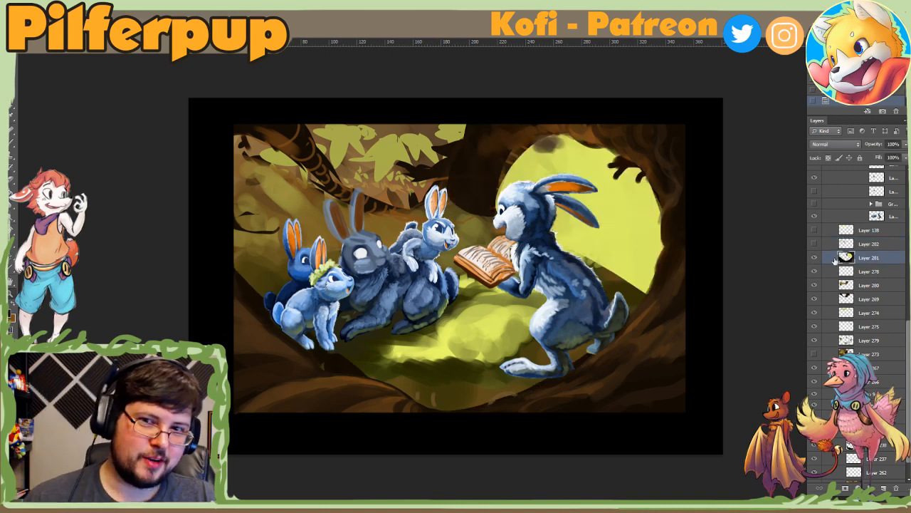
left_click(814, 258)
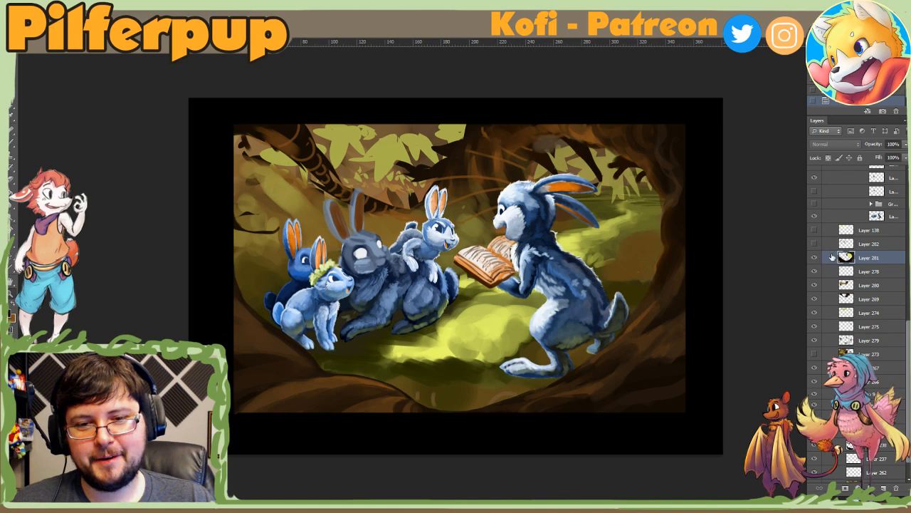
left_click(814, 258)
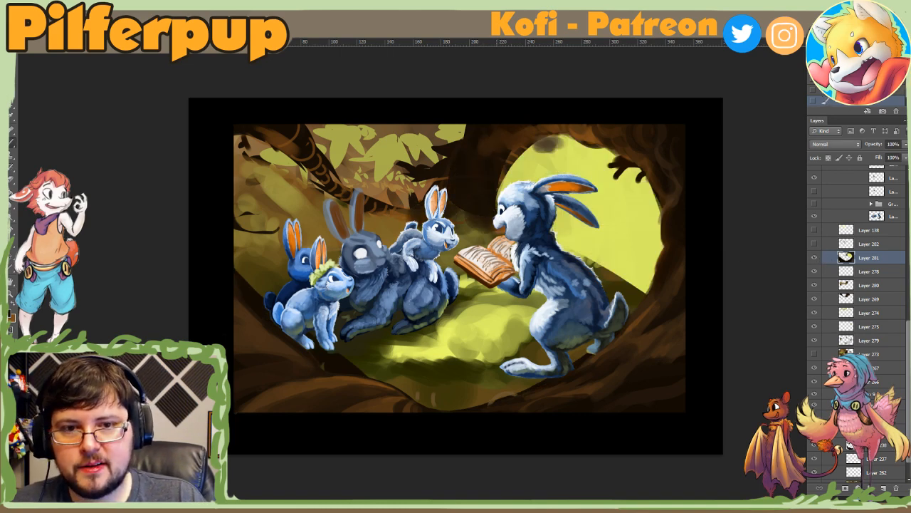
Step: Lasso a long sloping root shape behind the listening rabbits, paint it dark brown on Layer 281, and deselect
mouse_move(511, 245)
left_mouse_down()
mouse_move(420, 248)
mouse_move(413, 221)
mouse_move(475, 212)
left_mouse_up()
mouse_move(326, 252)
left_mouse_down()
mouse_move(280, 240)
mouse_move(302, 237)
mouse_move(238, 220)
mouse_move(239, 199)
mouse_move(267, 213)
left_mouse_up()
mouse_move(360, 248)
left_mouse_down()
mouse_move(212, 158)
mouse_move(333, 229)
left_mouse_up()
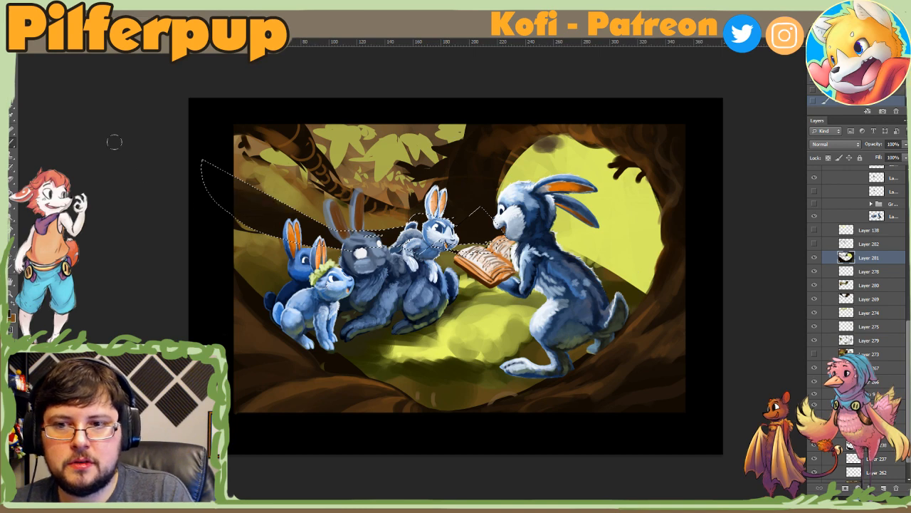
key("ctrl+d")
Step: Block in dark brown trunks and branches across the upper-left backdrop on Layer 281 with successive lasso selections and the brush
mouse_move(412, 235)
left_mouse_down()
mouse_move(239, 93)
mouse_move(429, 231)
mouse_move(302, 161)
mouse_move(378, 220)
mouse_move(273, 158)
mouse_move(425, 131)
mouse_move(354, 165)
mouse_move(389, 128)
mouse_move(369, 151)
mouse_move(426, 128)
left_mouse_up()
key("b")
key("ctrl+d")
key("l")
key("b")
key("ctrl+d")
key("l")
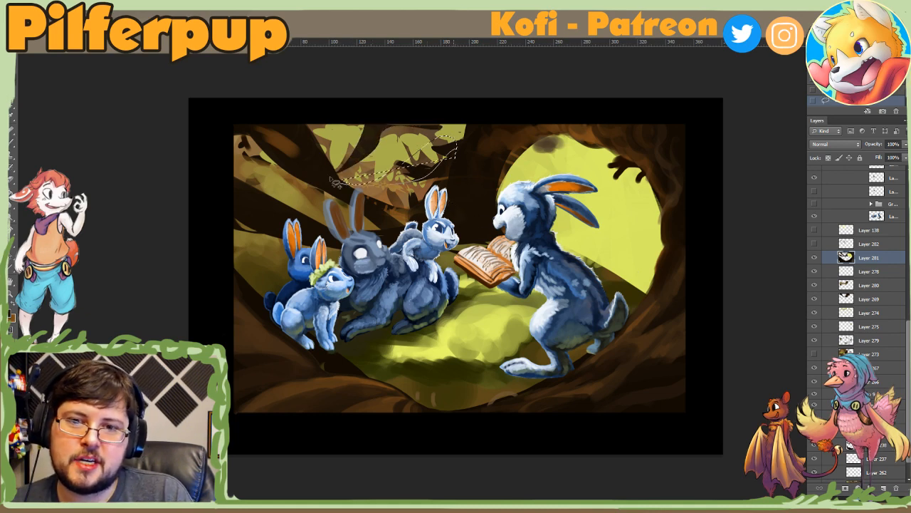
left_click_drag(351, 111, 329, 161)
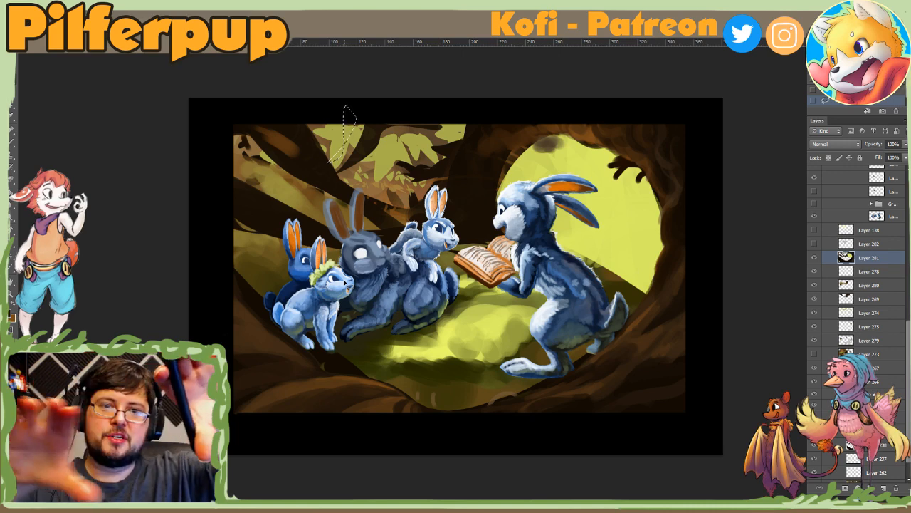
key("ctrl+d")
Step: Paint curved dark branches in the foliage above the small white-eared rabbit, using lassoed shapes on Layer 281
mouse_move(518, 148)
left_mouse_down()
mouse_move(339, 421)
mouse_move(427, 158)
mouse_move(527, 153)
left_mouse_up()
key("ctrl+d")
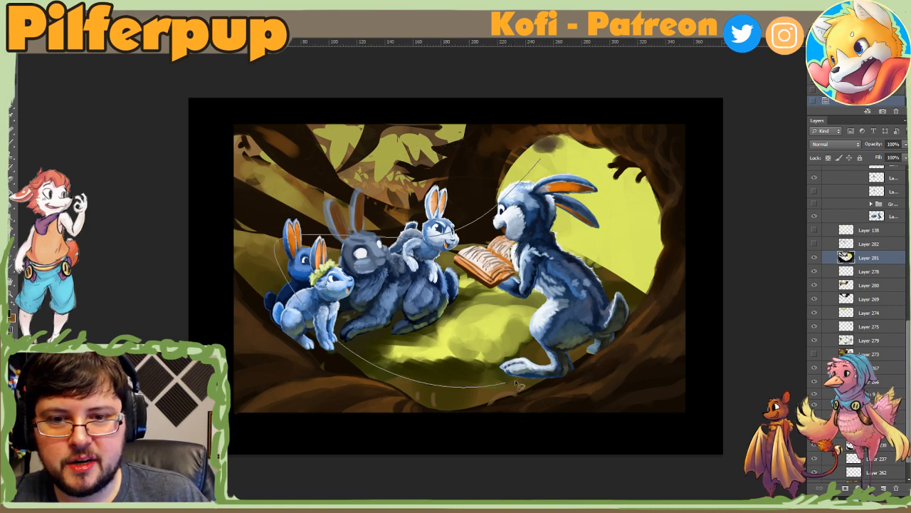
mouse_move(448, 128)
left_mouse_down()
mouse_move(396, 138)
mouse_move(414, 191)
mouse_move(437, 119)
left_mouse_up()
mouse_move(409, 186)
left_mouse_down()
mouse_move(403, 143)
mouse_move(417, 198)
left_mouse_up()
key("ctrl+d")
left_click_drag(416, 146, 402, 208)
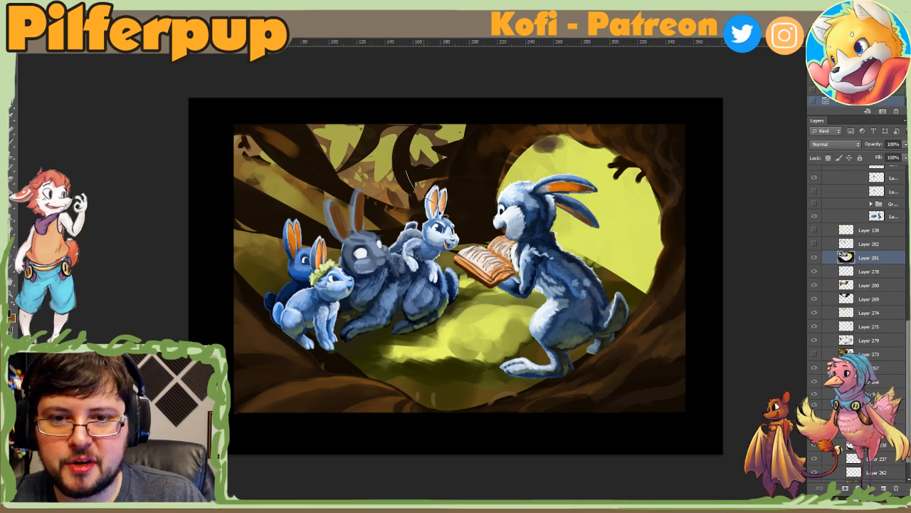
key("l")
left_click(425, 194)
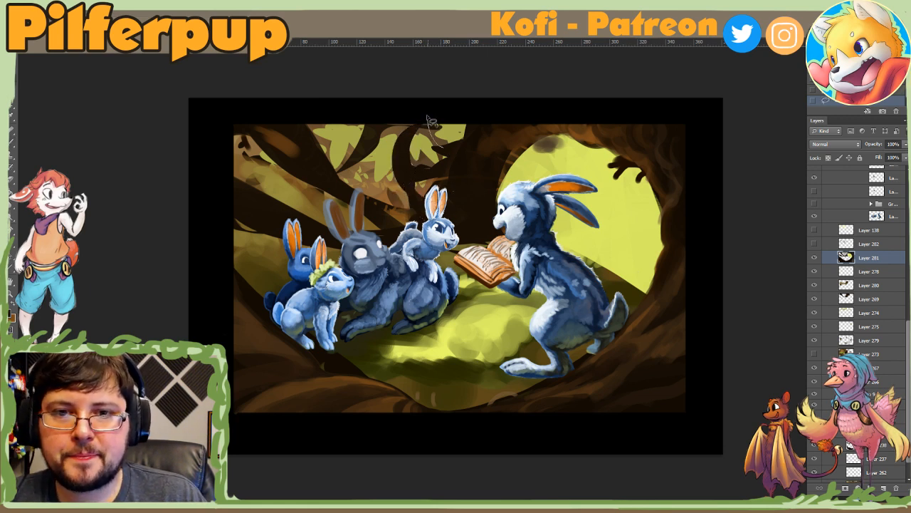
left_click_drag(462, 142, 433, 139)
key("b")
key("ctrl+d")
Step: Fill thin lassoed branches across the upper-left leaves with dark brown, and move Layer 281 directly below Layer 269
key("l")
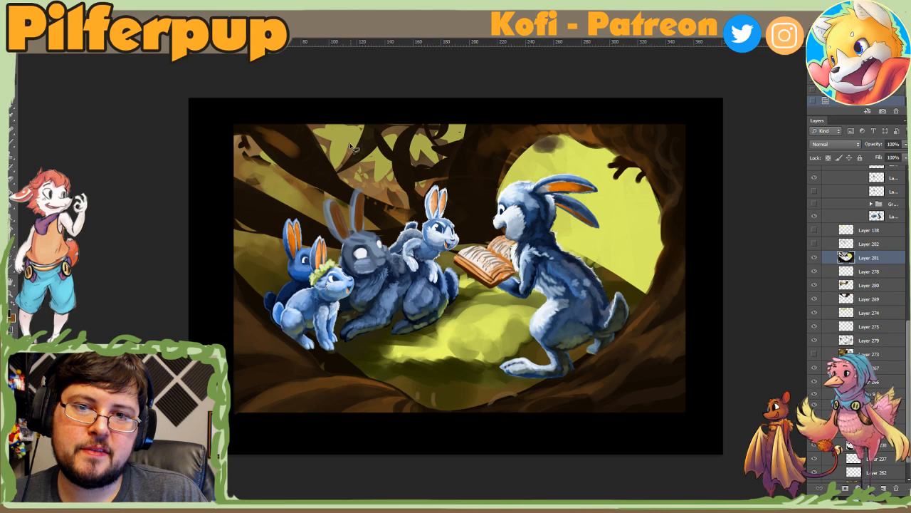
left_click_drag(354, 150, 343, 126)
key("b")
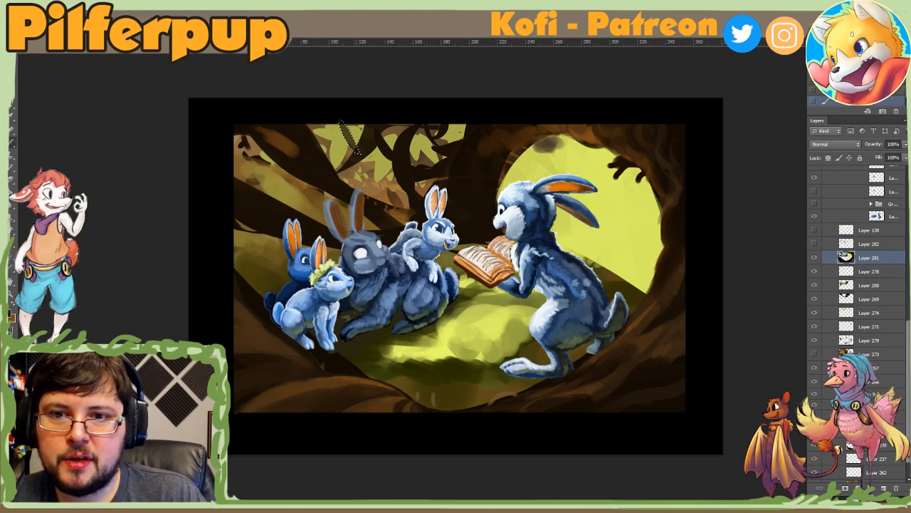
key("ctrl+d")
key("l")
left_click_drag(350, 159, 298, 178)
key("b")
key("l")
key("Return")
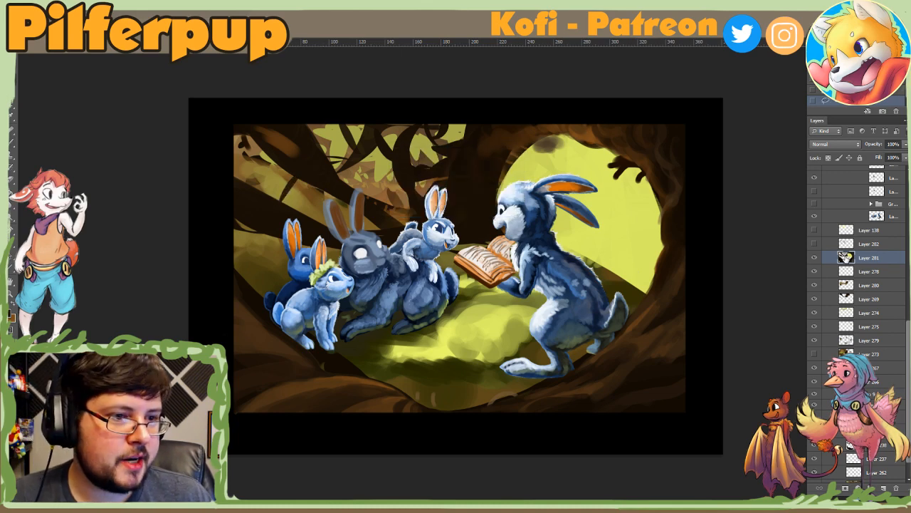
left_click_drag(844, 259, 847, 304)
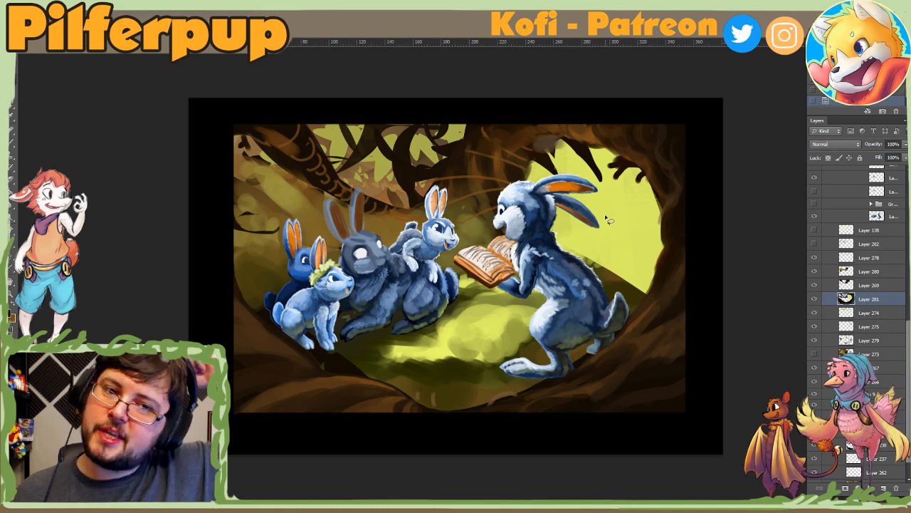
Step: Set the brush size to 12 px and add a new layer directly above Layer 185
key("z")
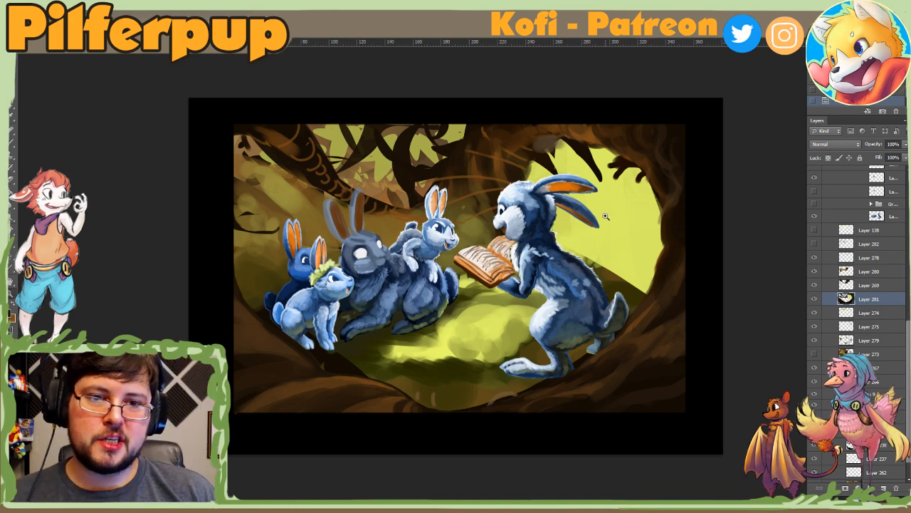
left_click(551, 252)
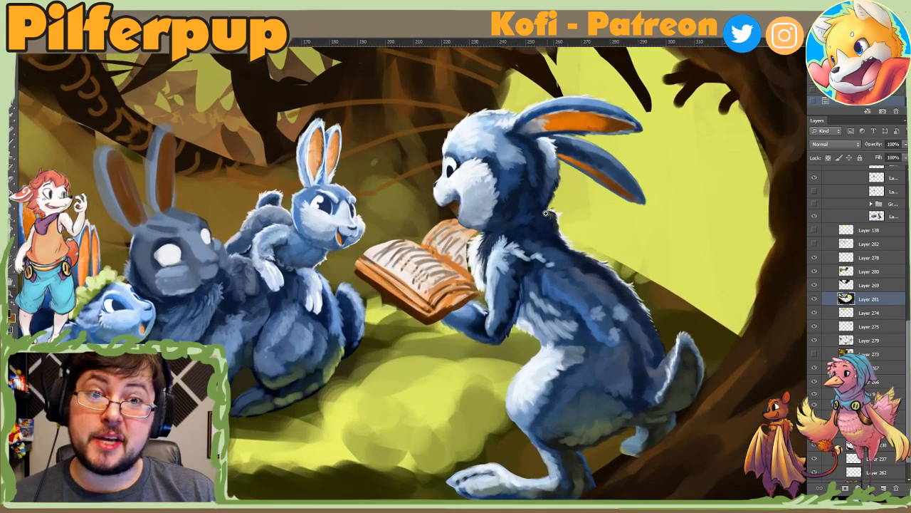
left_click_drag(515, 169, 481, 201)
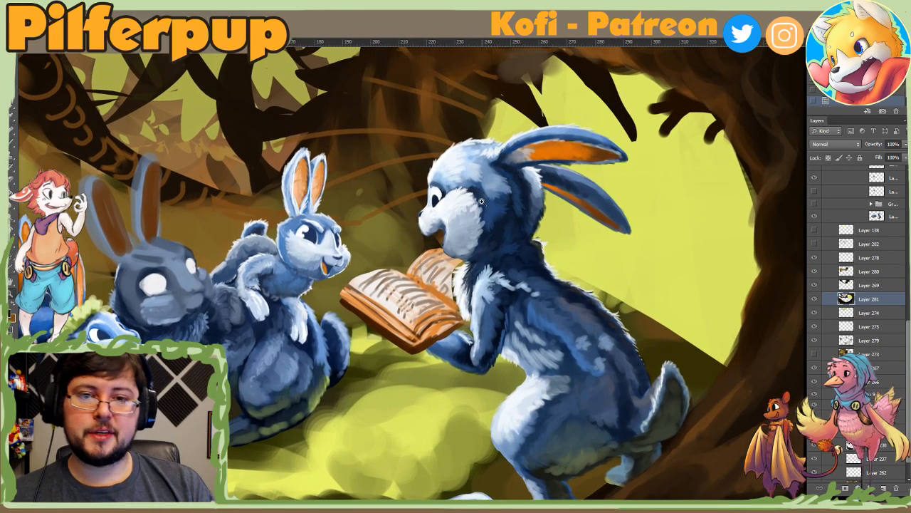
right_click(511, 207)
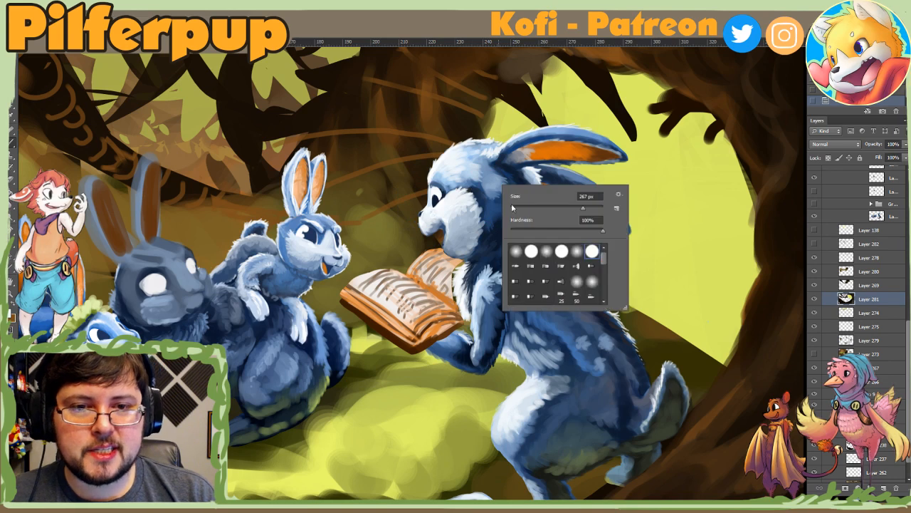
left_click(517, 208)
left_click(497, 179)
left_click(505, 205)
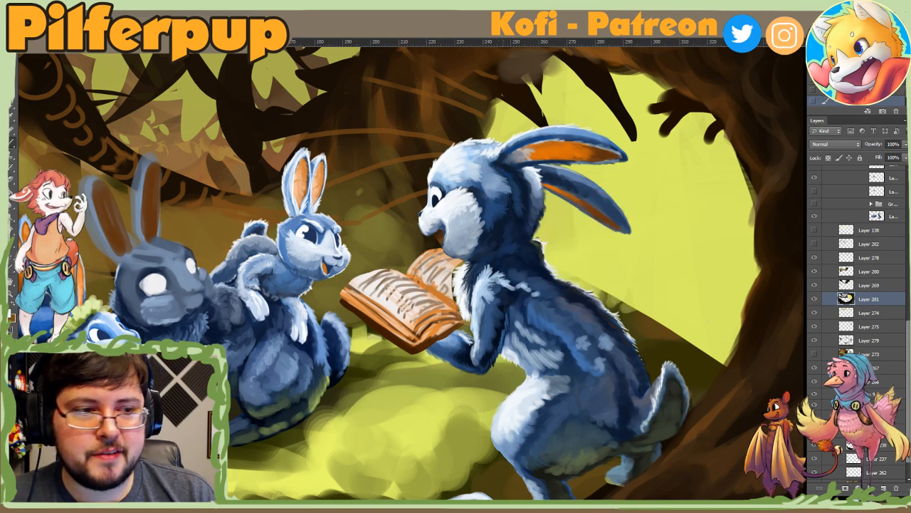
left_click_drag(908, 334, 899, 246)
left_click(834, 199)
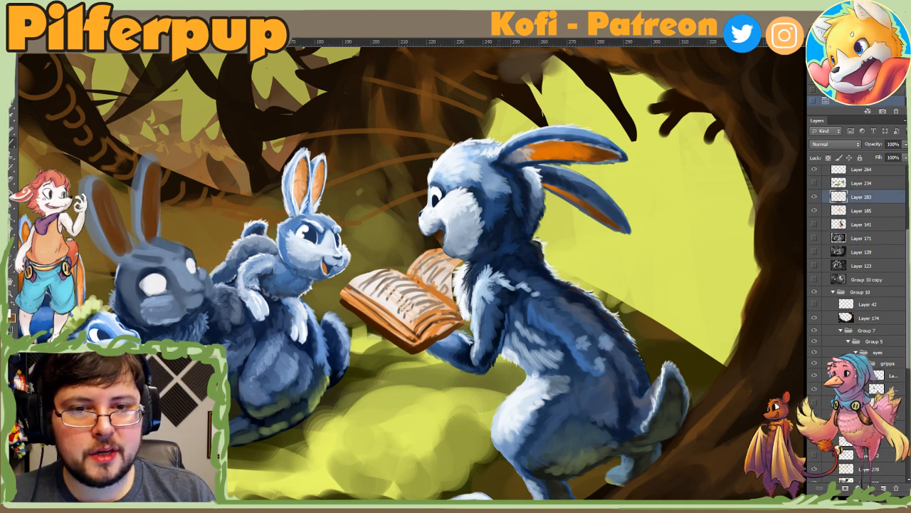
Step: Enlarge the brush and paint short pale guide dashes on the tree trunk above the small rabbit and the book
left_click_drag(491, 176, 502, 192)
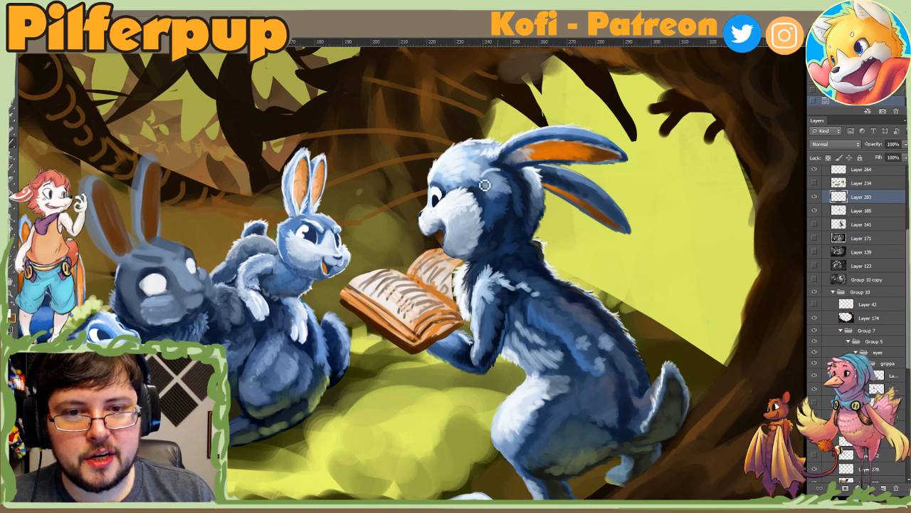
right_click(527, 173)
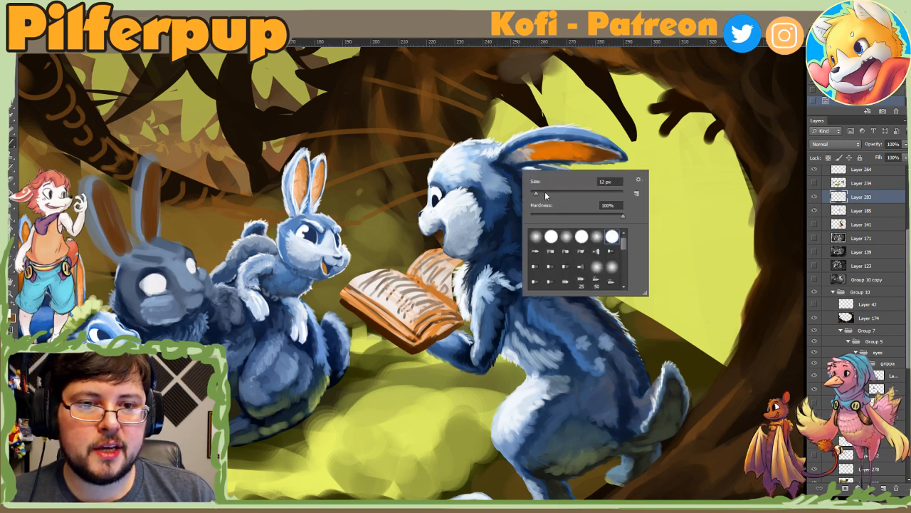
mouse_move(338, 82)
left_mouse_down()
mouse_move(360, 82)
mouse_move(388, 120)
left_mouse_up()
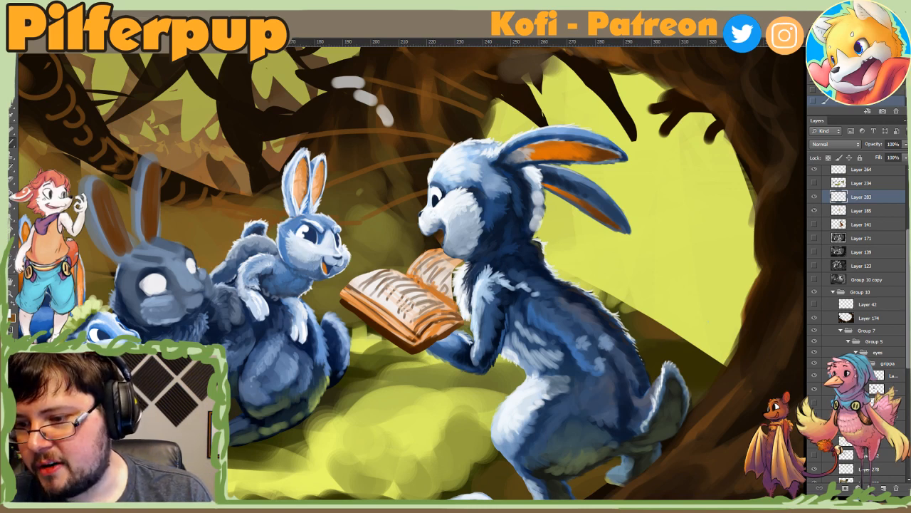
Step: Sketch a pale flow line from the upper-left backdrop through the listening rabbits to the book, undoing the loop that continues around the group
left_click_drag(306, 270, 409, 255)
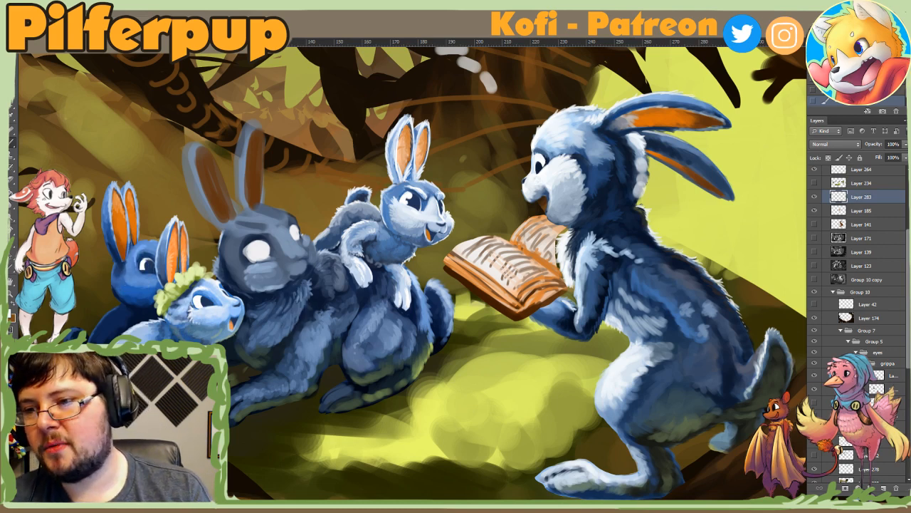
mouse_move(39, 112)
left_mouse_down()
mouse_move(84, 215)
mouse_move(151, 291)
mouse_move(198, 322)
mouse_move(271, 328)
mouse_move(309, 308)
mouse_move(366, 225)
mouse_move(400, 203)
mouse_move(498, 215)
mouse_move(534, 237)
mouse_move(608, 216)
mouse_move(614, 192)
mouse_move(581, 178)
mouse_move(677, 228)
mouse_move(708, 264)
mouse_move(759, 362)
mouse_move(680, 456)
mouse_move(503, 487)
mouse_move(277, 469)
mouse_move(209, 242)
left_mouse_up()
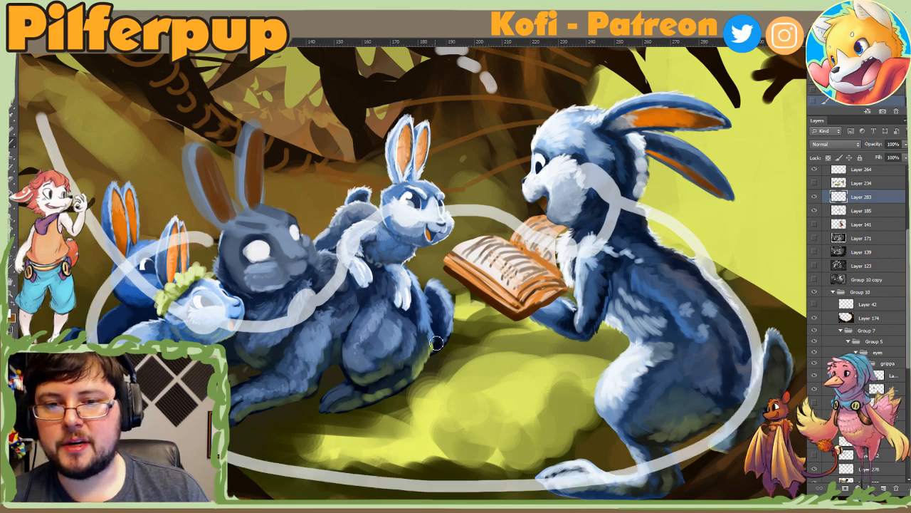
key("ctrl+z")
key("ctrl+minus")
key("ctrl+minus")
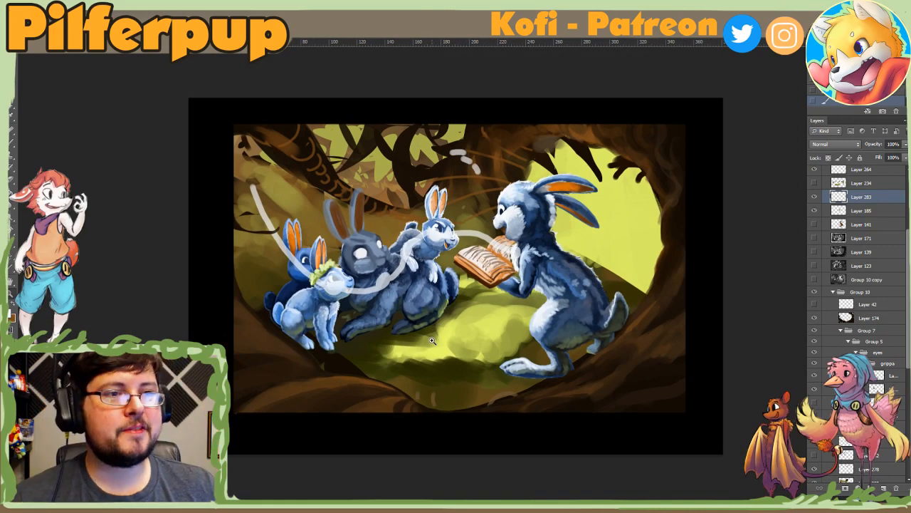
Step: Undo the pale flow line across the rabbits and delete the guide layer directly above Layer 185
key("ctrl+z")
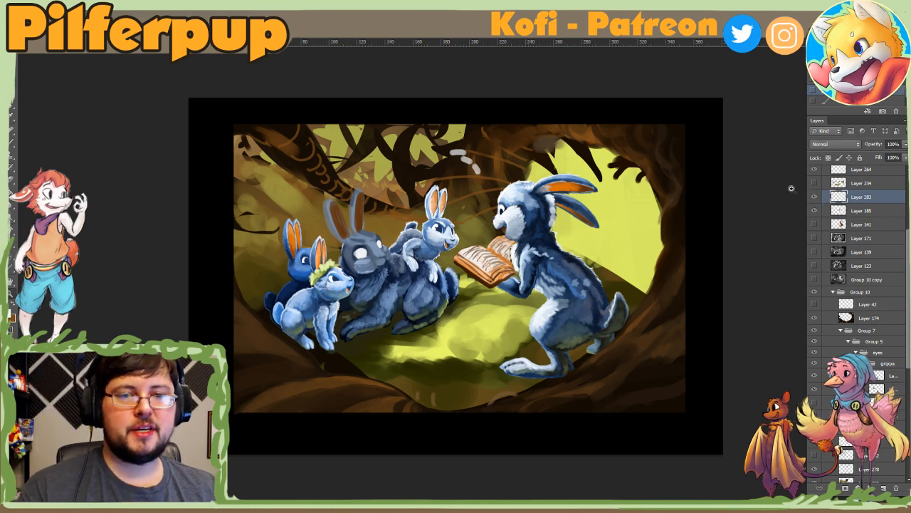
key("Delete")
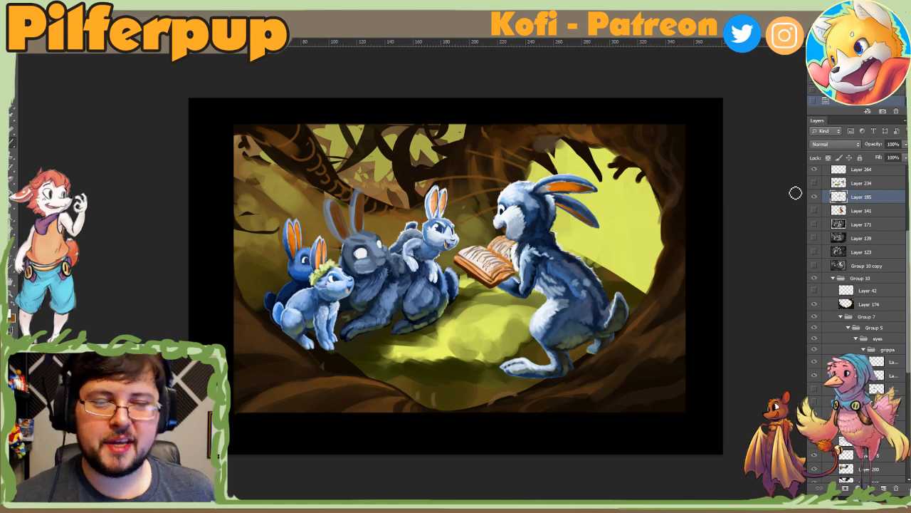
scroll(546, 332, "up", 1)
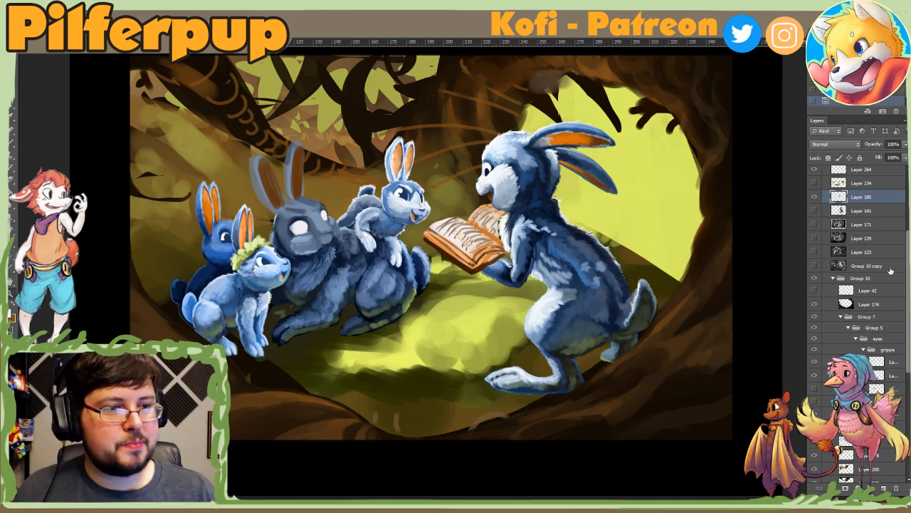
left_click_drag(907, 271, 903, 360)
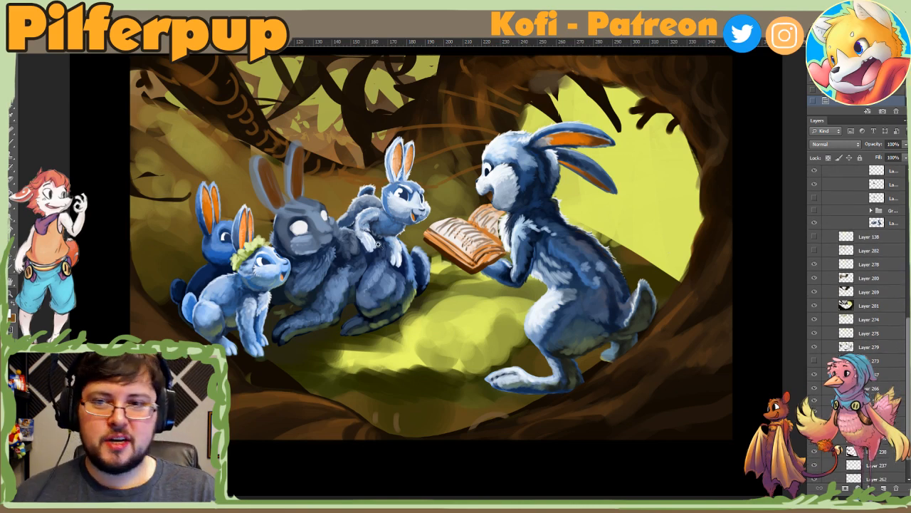
key("ctrl+minus")
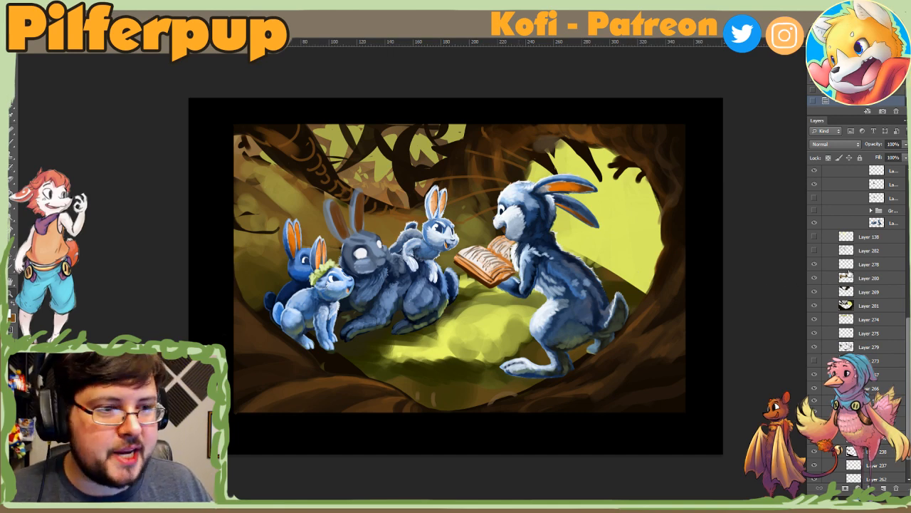
Step: Paste the green moss photo as a new layer above Layer 185, then tilt, enlarge and position it over the listening rabbits
scroll(897, 186, "up", 2)
scroll(897, 186, "up", 6)
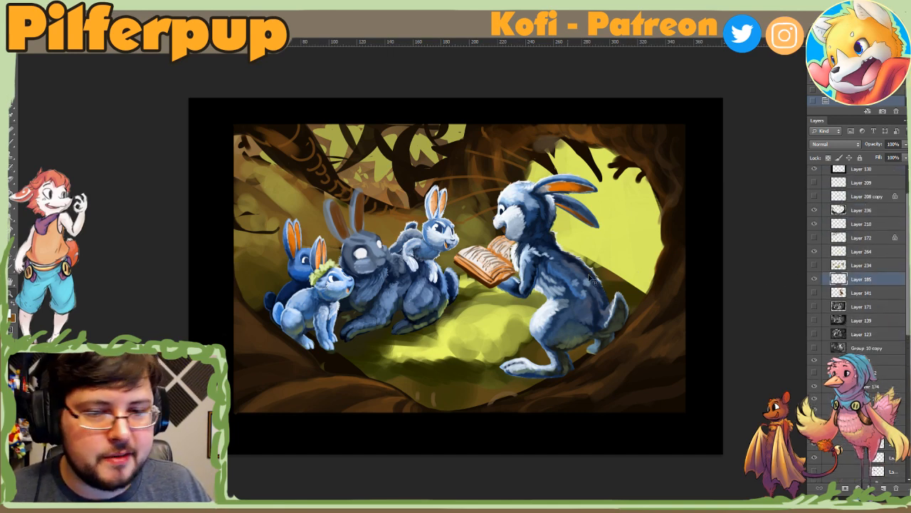
key("ctrl+v")
key("ctrl+t")
left_click_drag(566, 278, 587, 305)
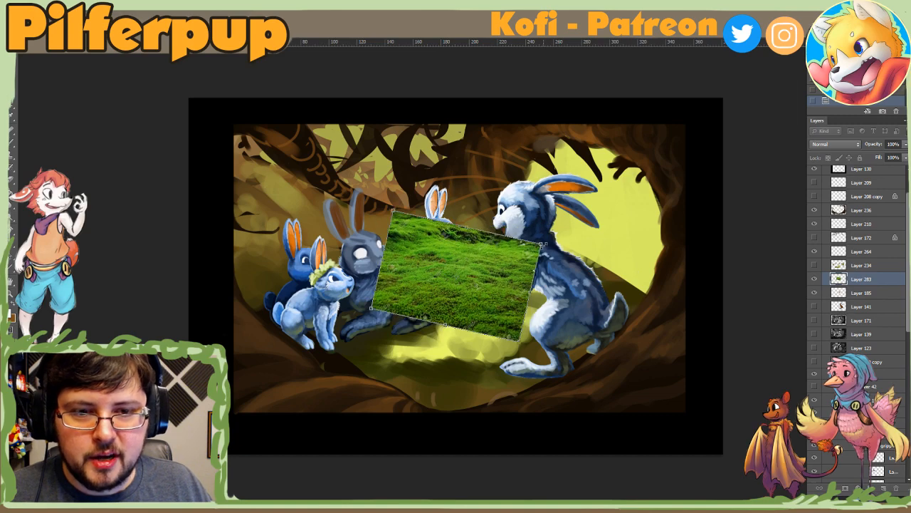
left_click_drag(542, 244, 745, 156)
left_click_drag(619, 210, 374, 198)
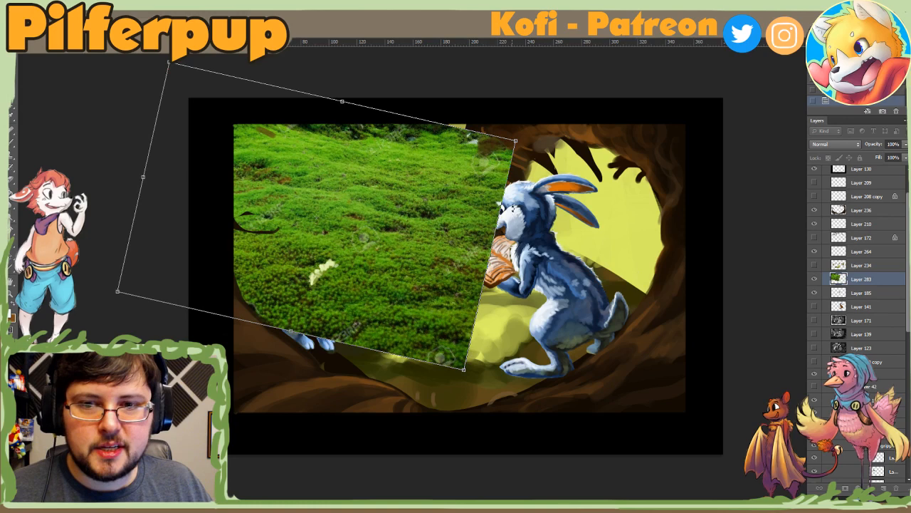
key("Return")
Step: Lasso a large oval of moss over the listening rabbits, cut it to a new layer, and hide Layer 283
mouse_move(498, 241)
left_mouse_down()
mouse_move(363, 188)
mouse_move(270, 307)
mouse_move(540, 329)
mouse_move(529, 300)
left_mouse_up()
right_click(528, 299)
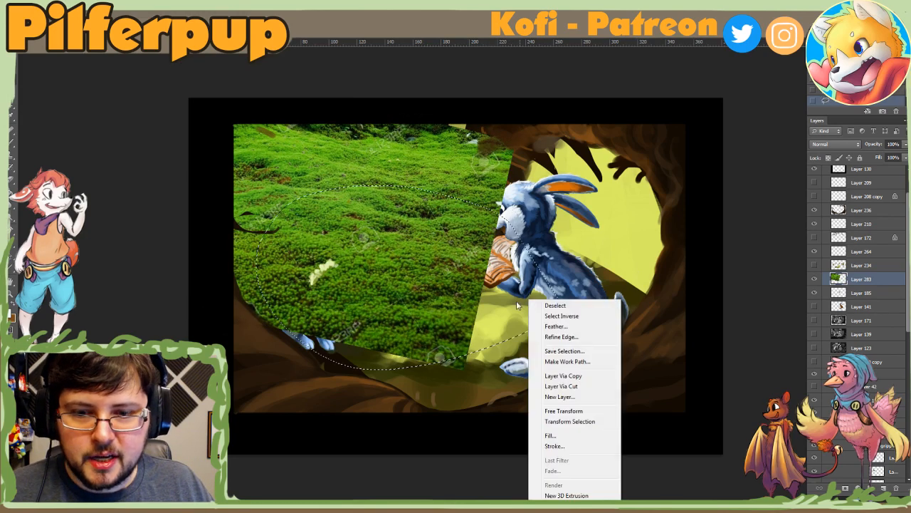
left_click(568, 386)
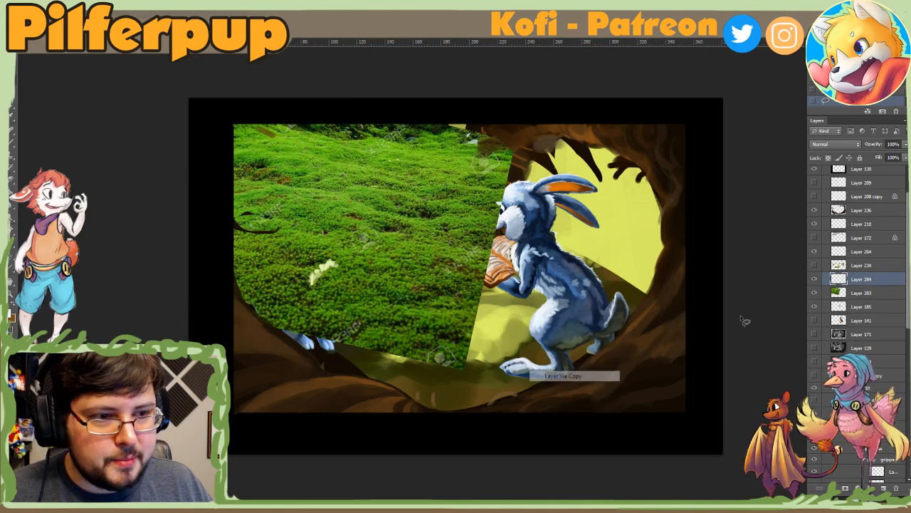
left_click(814, 293)
Step: Move the cut moss layer directly below Layer 278 and distort its corners so the moss slopes down behind the listening rabbits
scroll(821, 282, "down", 5)
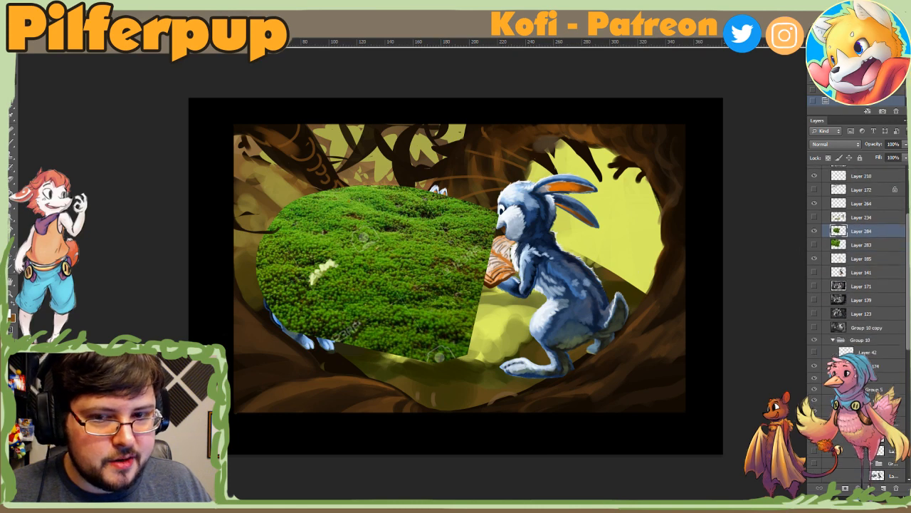
left_click_drag(858, 484, 864, 242)
key("ctrl+t")
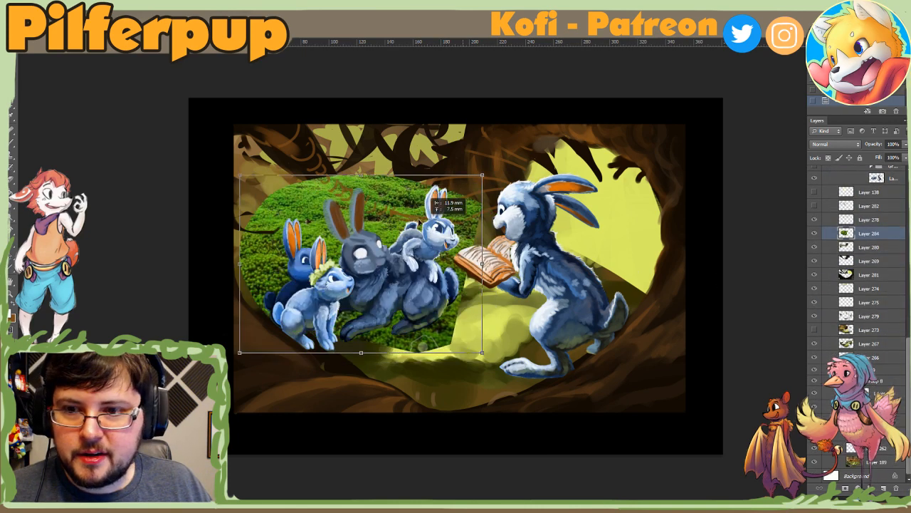
left_click_drag(435, 331, 444, 367)
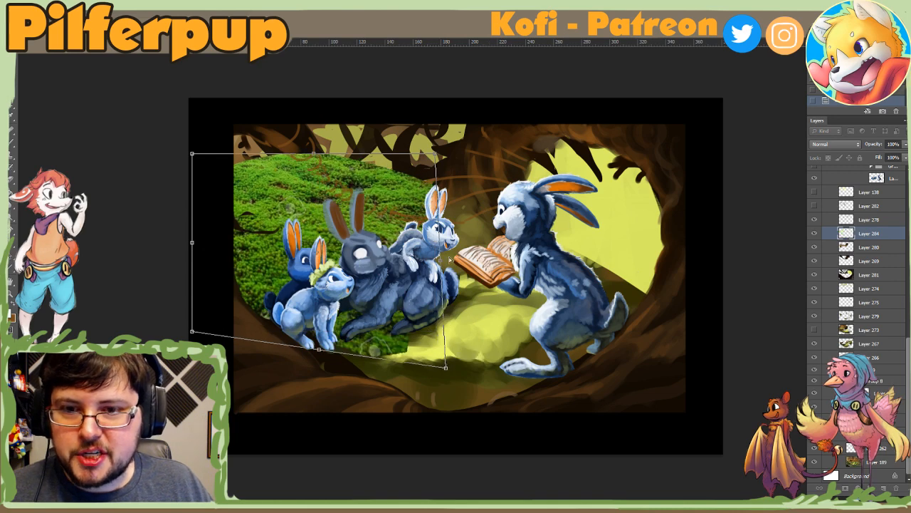
left_click_drag(435, 154, 431, 171)
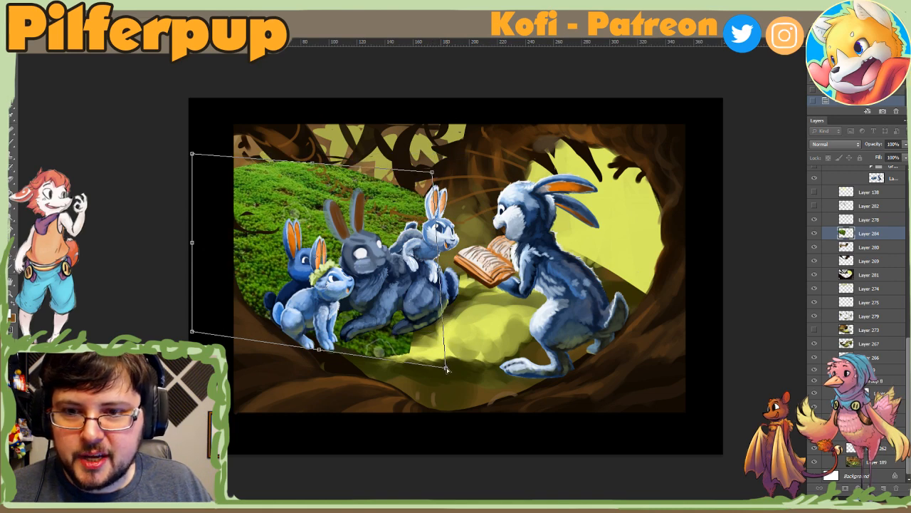
left_click_drag(447, 368, 472, 434)
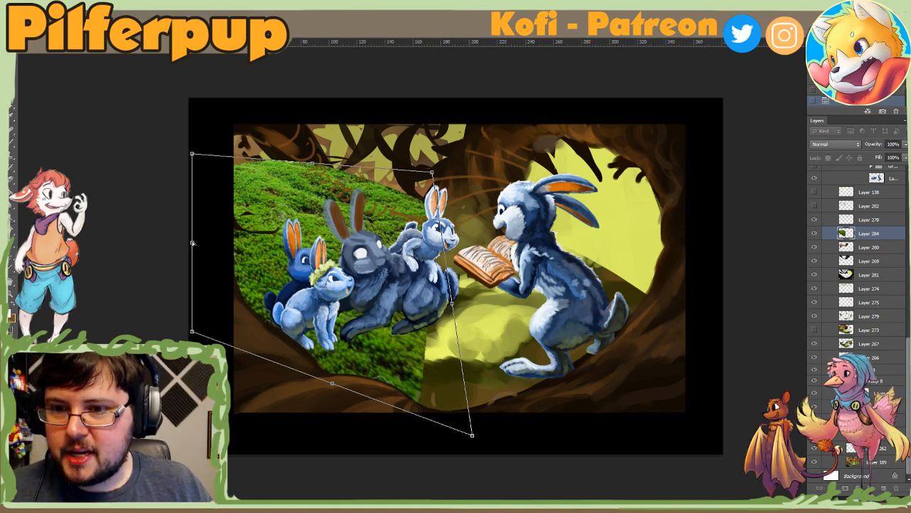
left_click_drag(192, 242, 202, 229)
left_click_drag(433, 173, 435, 179)
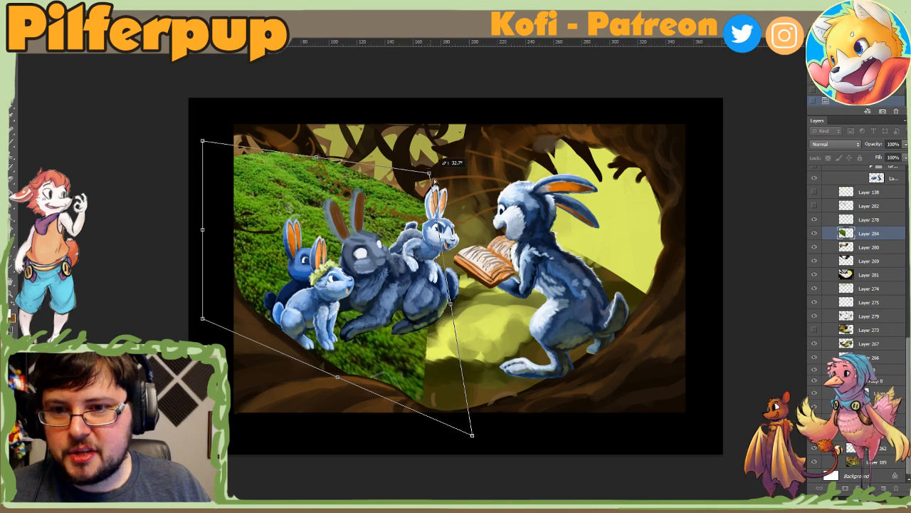
left_click_drag(473, 437, 538, 454)
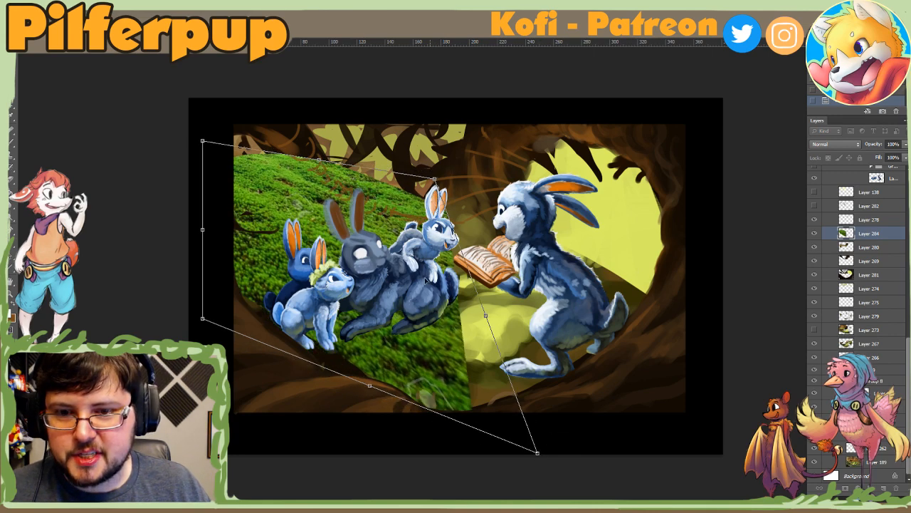
mouse_move(432, 269)
left_mouse_down()
mouse_move(425, 298)
mouse_move(428, 277)
left_mouse_up()
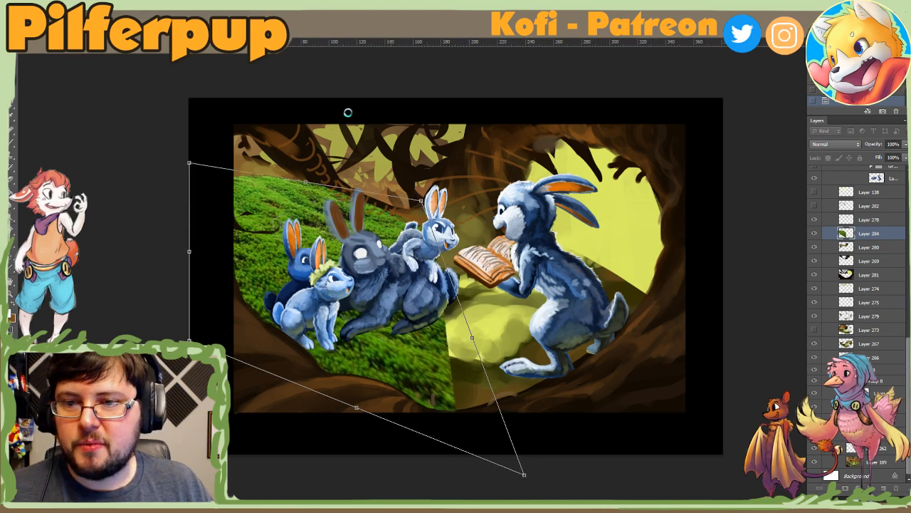
key("Return")
Step: Warp the moss layer so its texture bulges behind the small rabbits and curves down toward the clearing
left_click(44, 8)
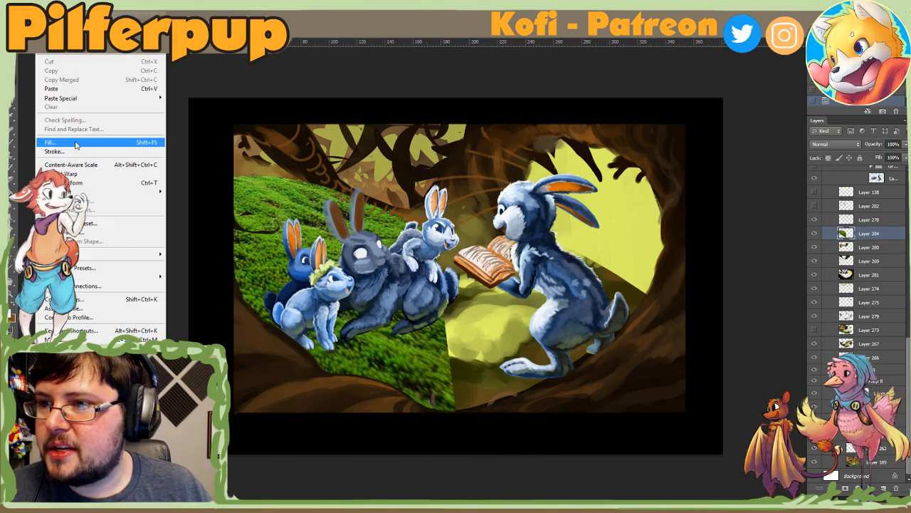
mouse_move(78, 191)
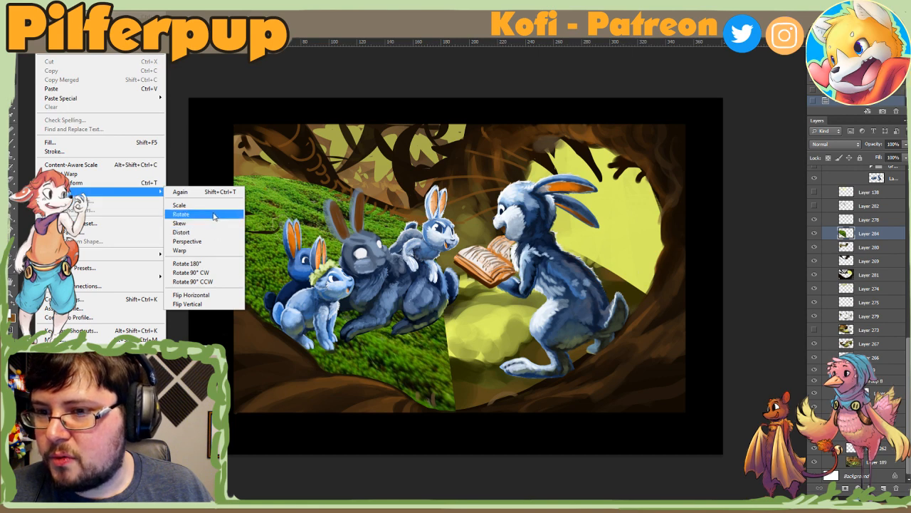
left_click(213, 250)
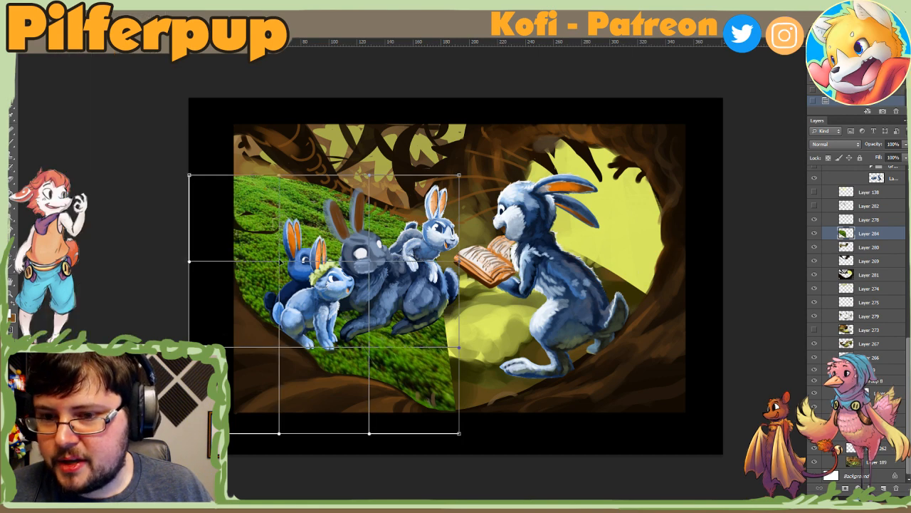
left_click_drag(293, 244, 302, 225)
left_click_drag(370, 268, 378, 258)
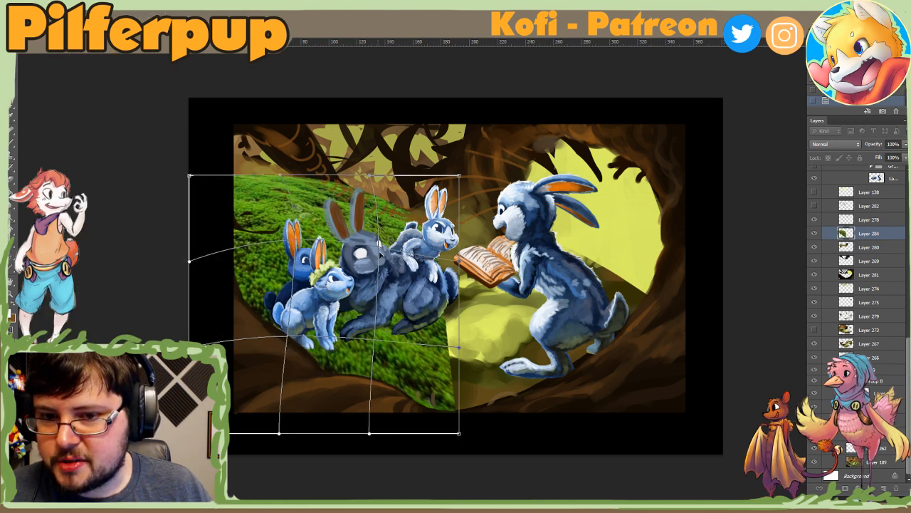
left_click_drag(376, 343, 361, 369)
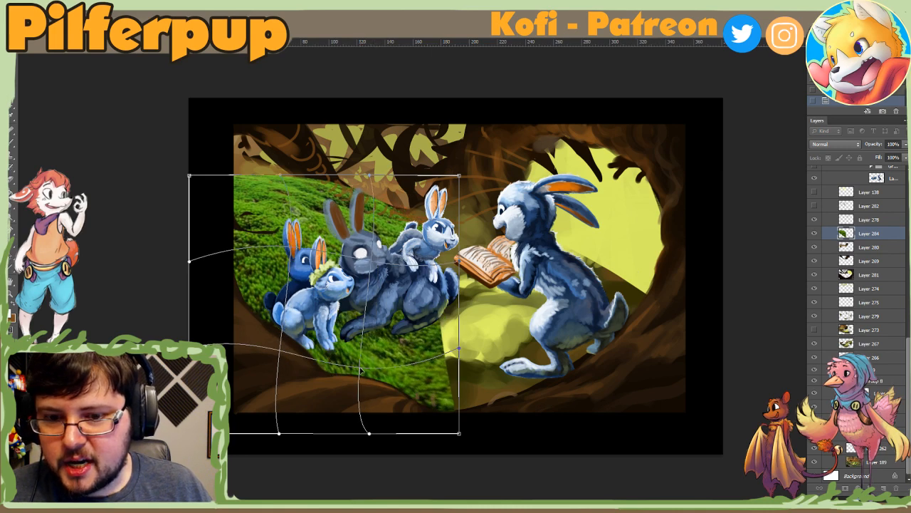
left_click_drag(460, 353, 460, 373)
left_click_drag(460, 262, 460, 273)
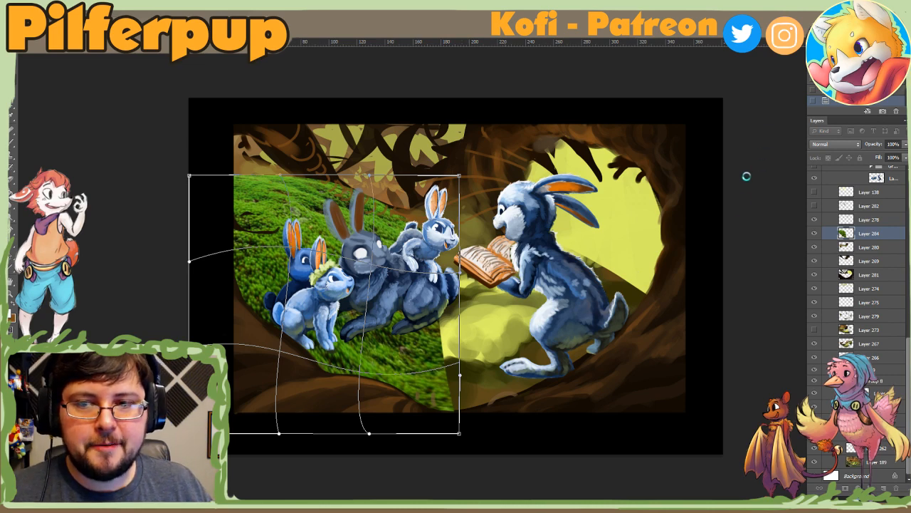
key("Return")
Step: Try the Multiply blend mode on the moss layer, then set it to Overlay
left_click(825, 146)
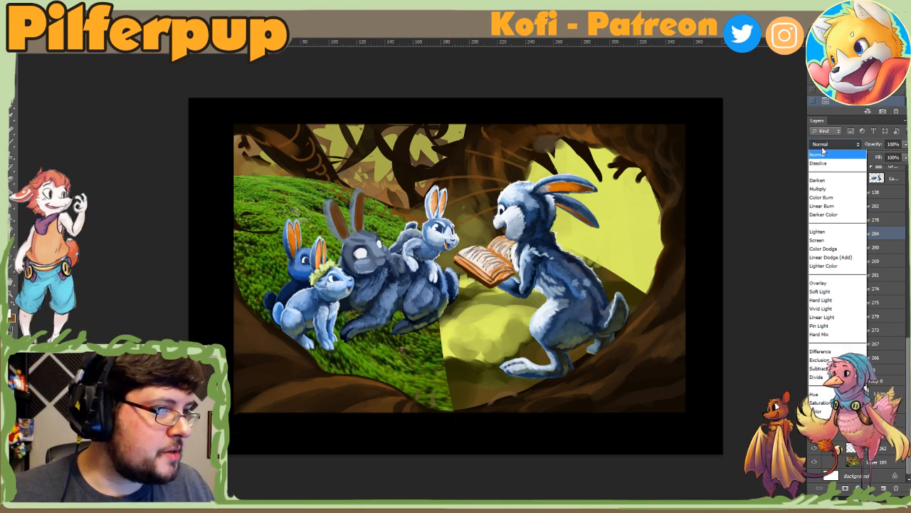
left_click(818, 188)
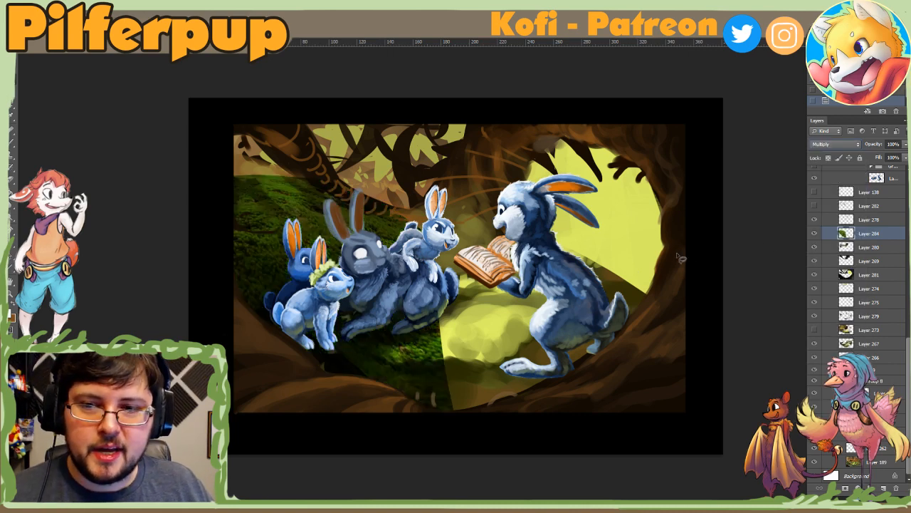
left_click(819, 148)
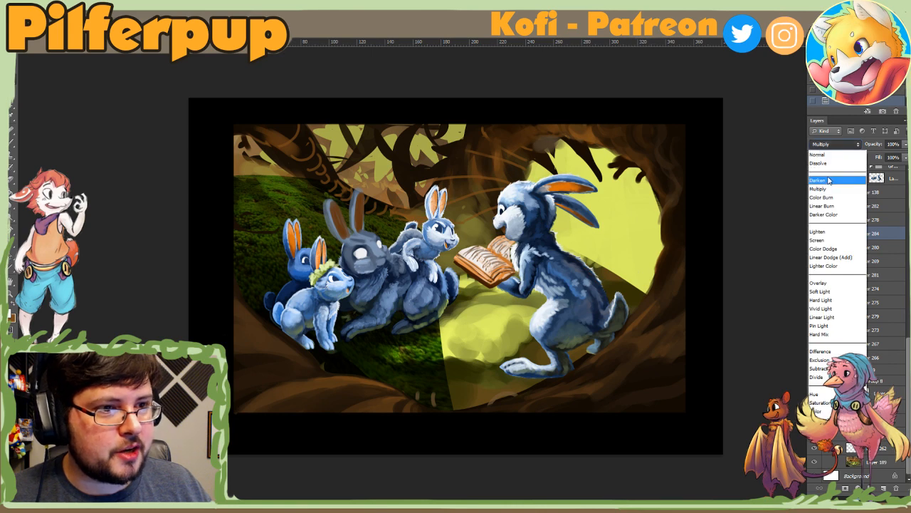
left_click(820, 282)
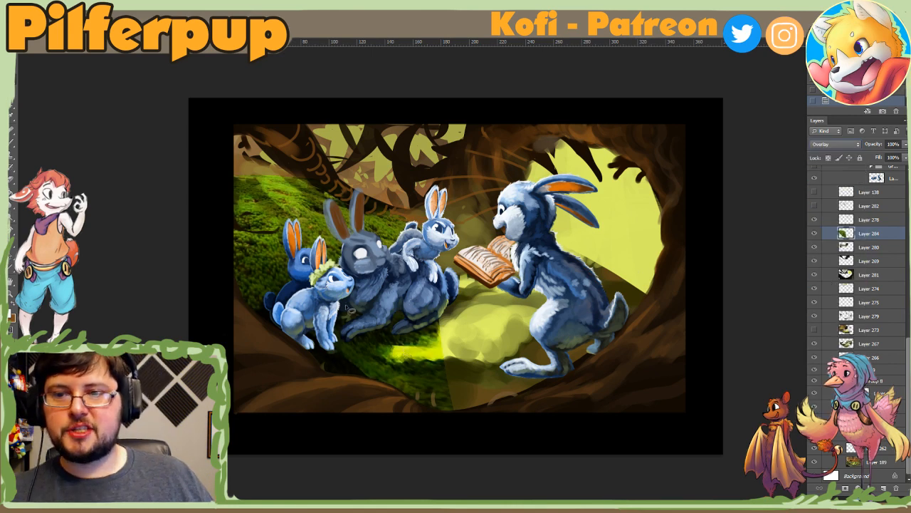
left_click(312, 267)
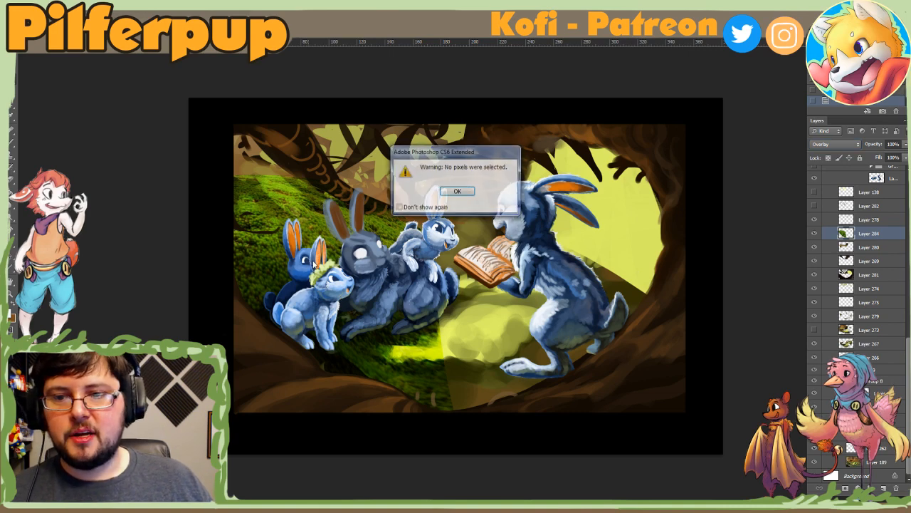
left_click(458, 191)
Step: Try to stretch the moss layer across the clearing beneath the book and the reading rabbit's feet
left_click(405, 250, "alt")
left_click(415, 251, "alt")
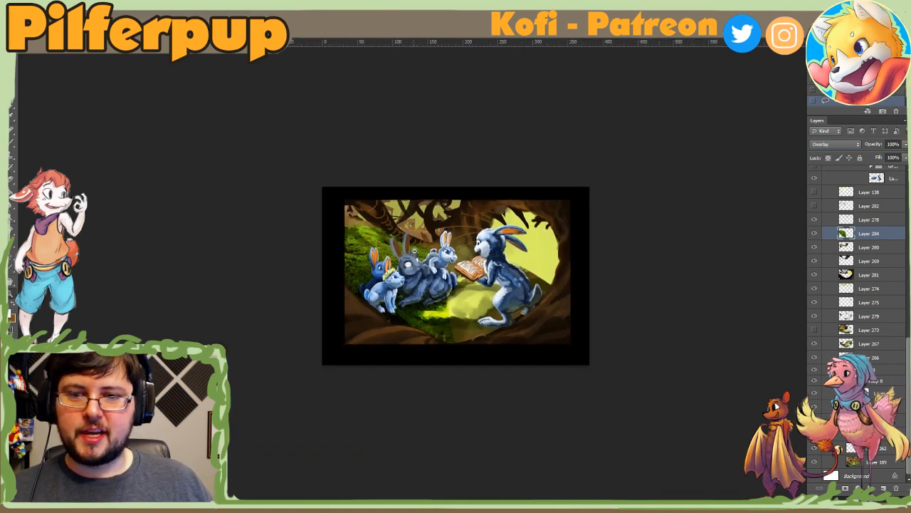
left_click(416, 276)
left_click(416, 277)
left_click(416, 278)
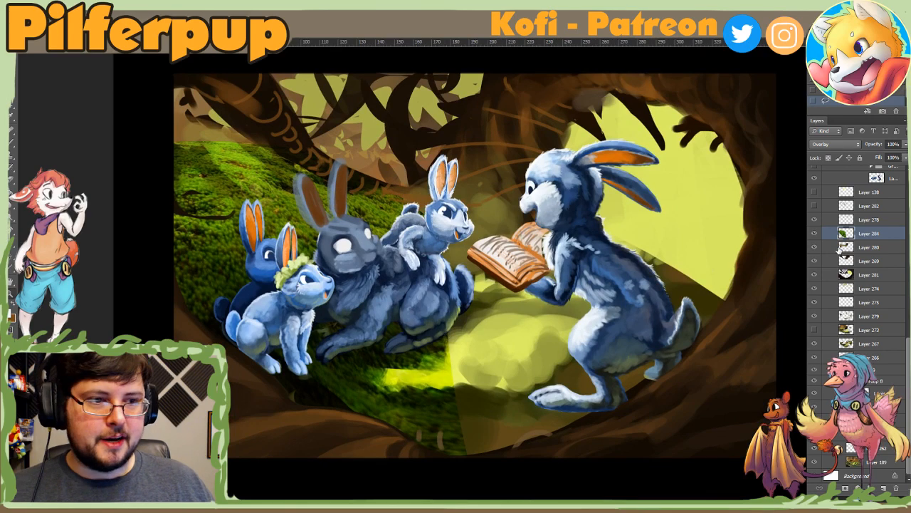
key("ctrl+t")
left_click_drag(475, 484, 792, 511)
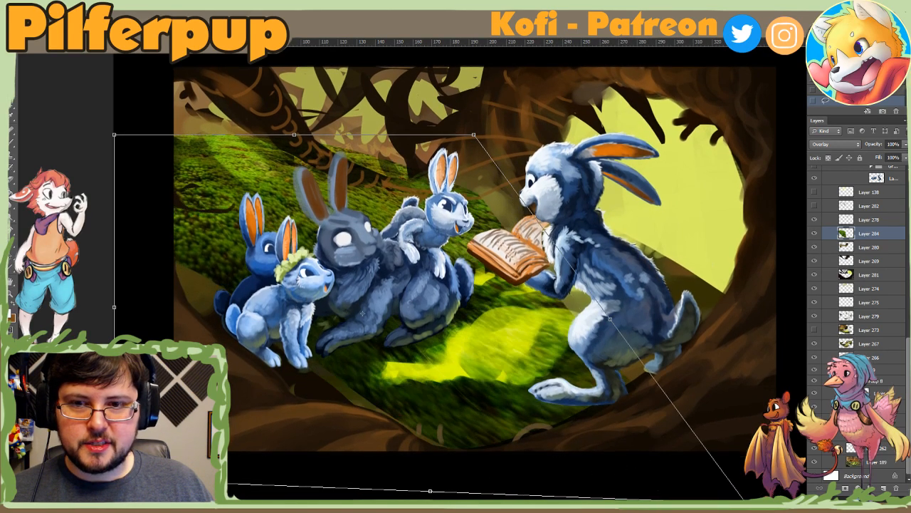
left_click_drag(567, 407, 567, 422)
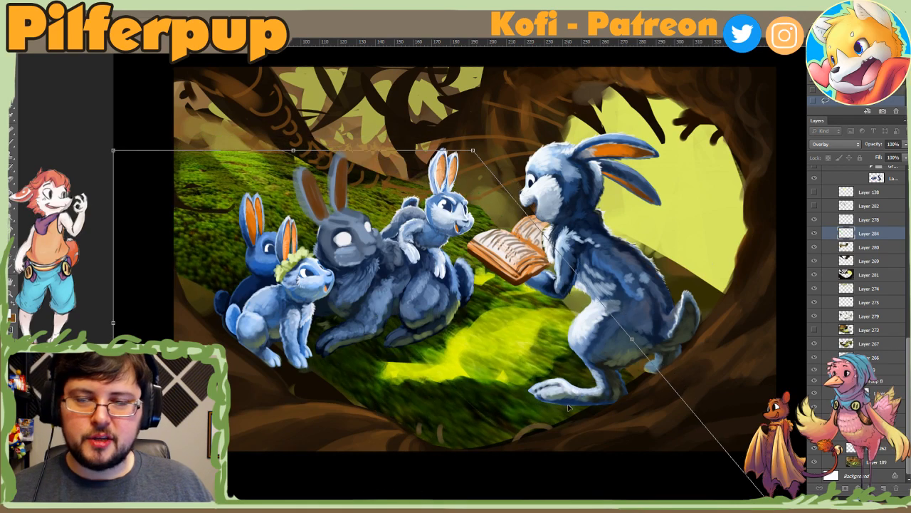
key("Return")
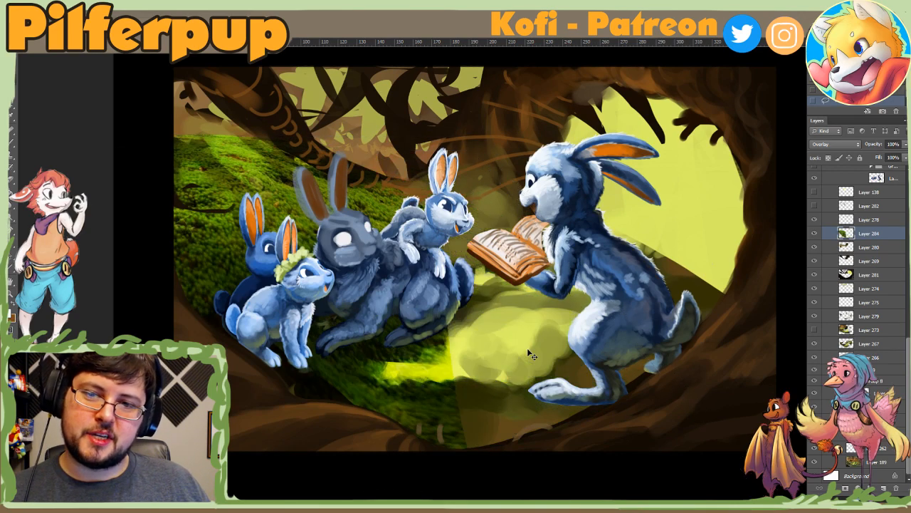
key("ctrl+minus")
key("ctrl+minus")
key("ctrl+minus")
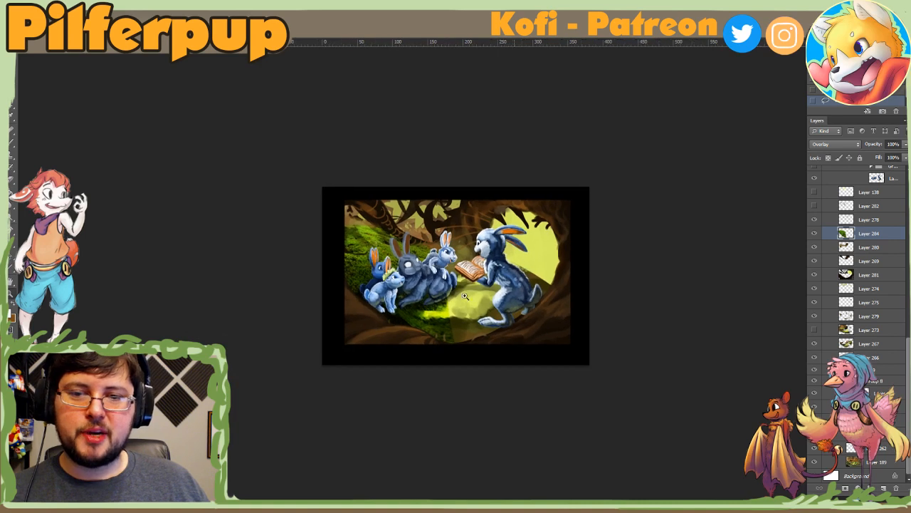
Step: Try to erase the upper part of the moss layer with the 17 px textured tip enlarged to 68 px
key("b")
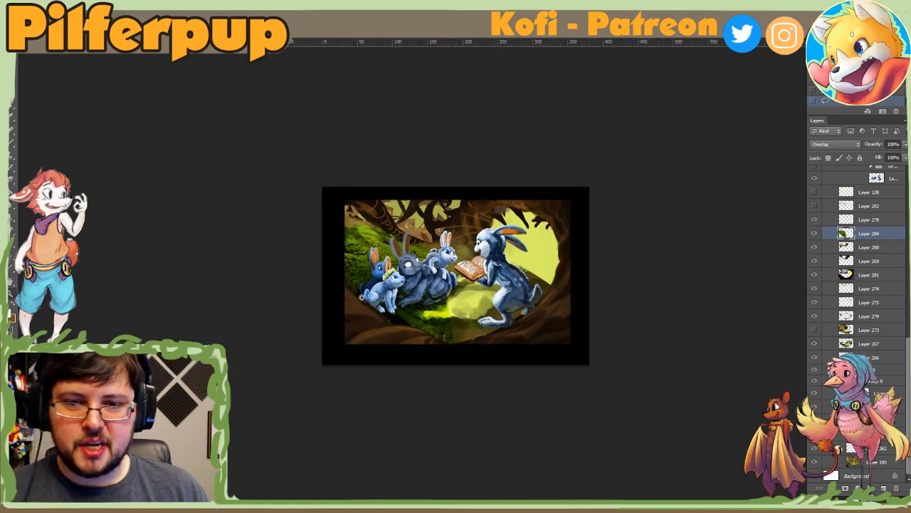
key("ctrl+plus")
key("ctrl+plus")
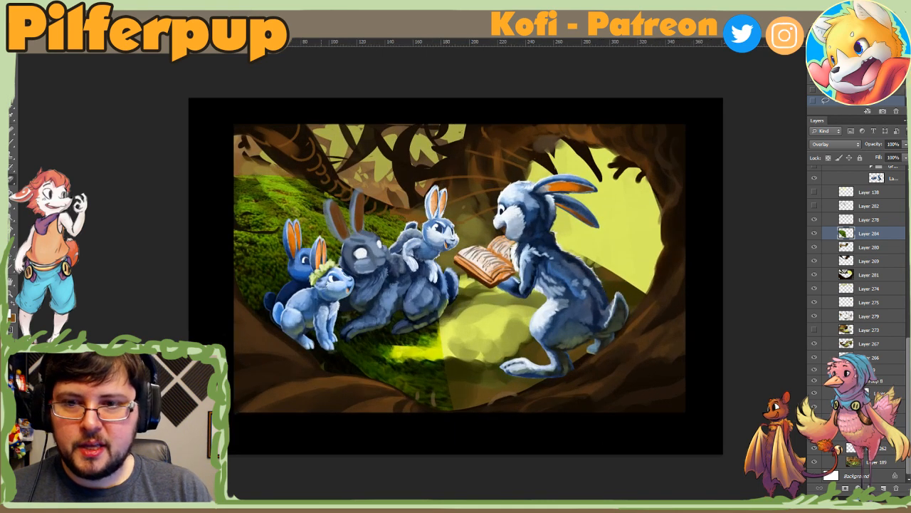
right_click(329, 194)
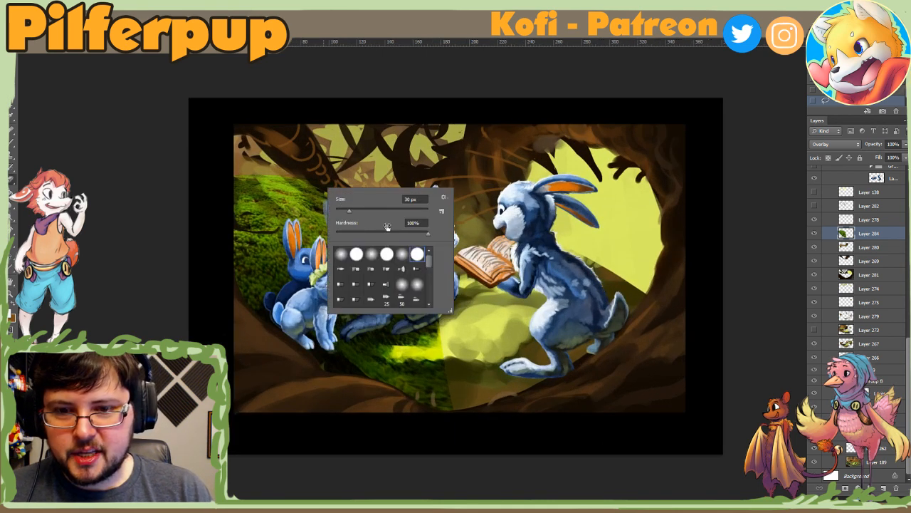
scroll(420, 274, "down", 5)
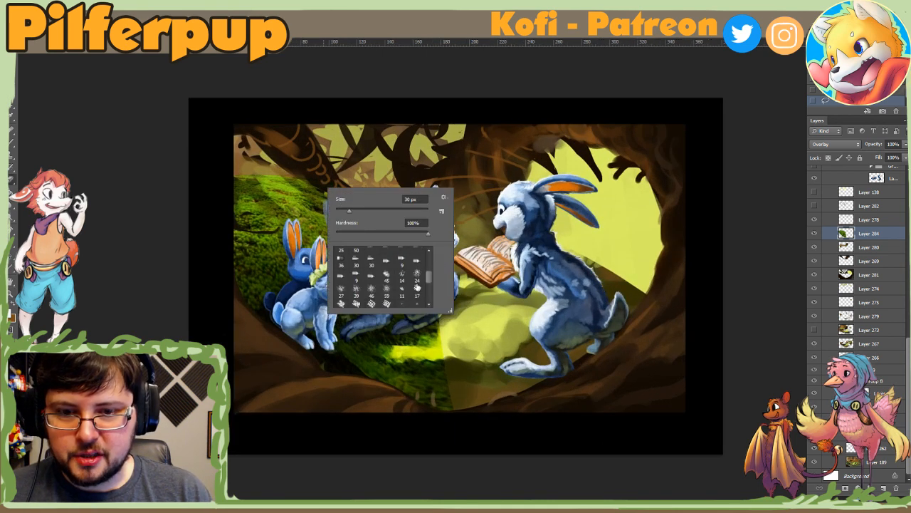
left_click(416, 286)
left_click(365, 211)
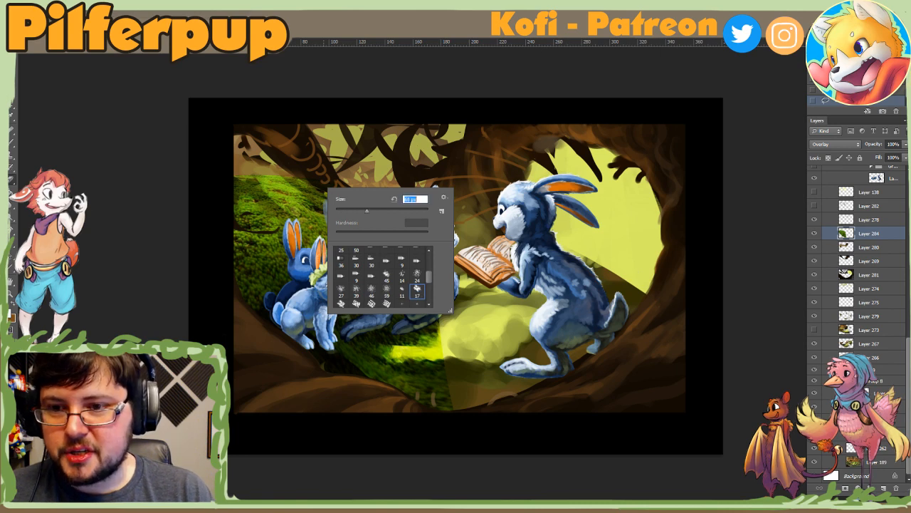
left_click(285, 204)
left_click(263, 175, "alt")
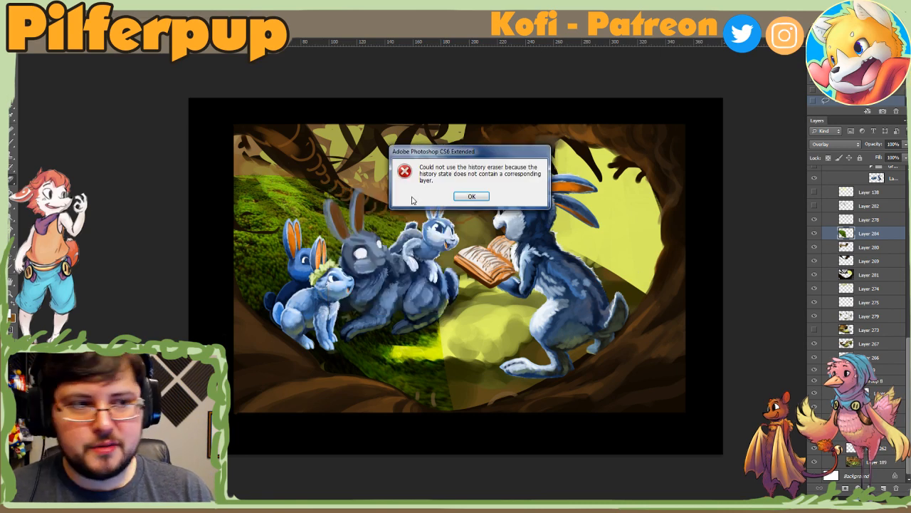
left_click(470, 196)
Step: Erase the moss layer's hard upper edge behind the small rabbits using the 24 px textured eraser tip, enlarged
key("b")
key("e")
right_click(275, 206)
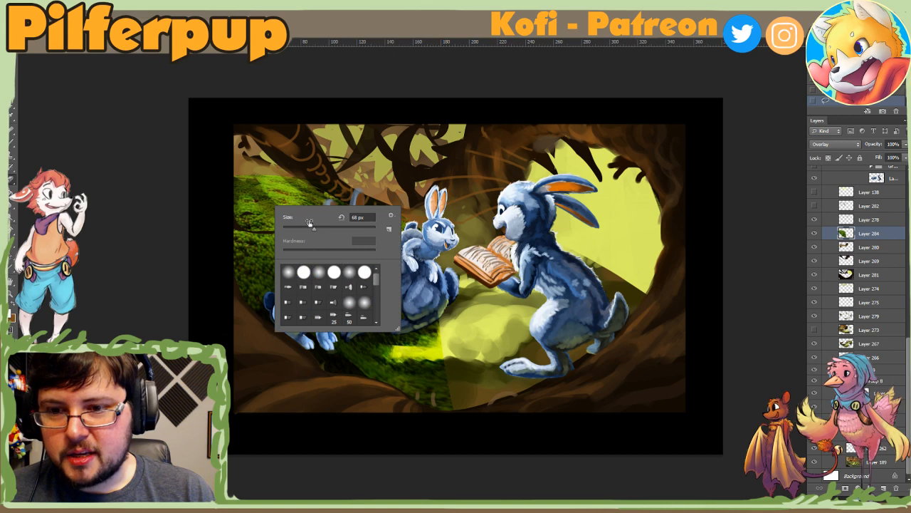
scroll(371, 289, "down", 3)
left_click(363, 288)
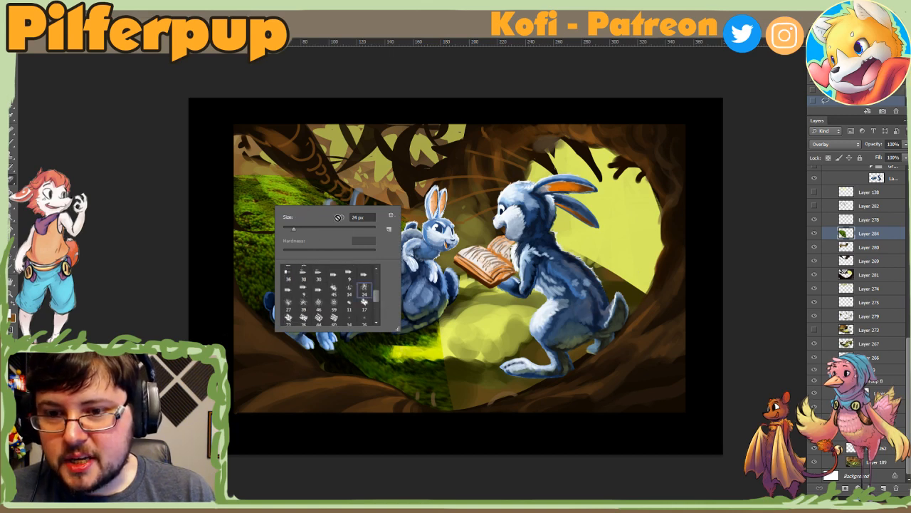
left_click(341, 228)
left_click(305, 181)
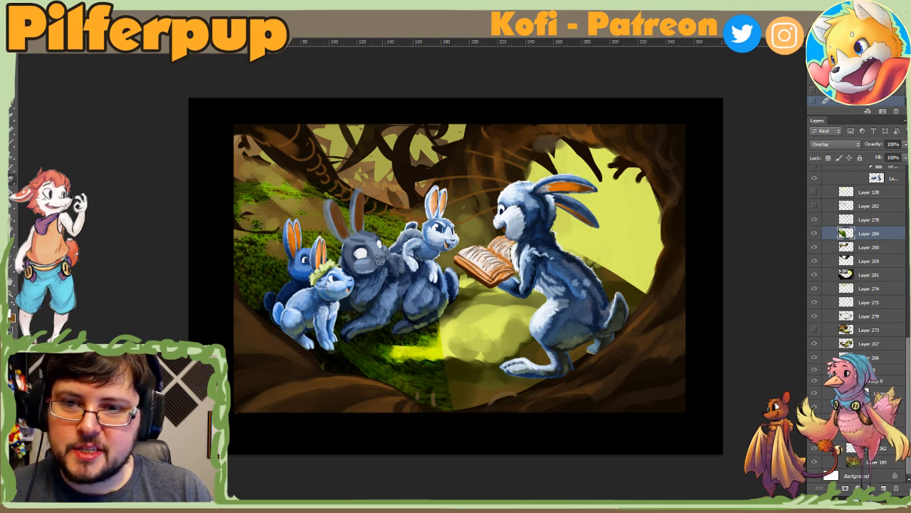
Step: Break up the moss on the ground below the listening rabbits with textured eraser strokes
mouse_move(438, 315)
left_mouse_down()
mouse_move(416, 338)
mouse_move(353, 338)
left_mouse_up()
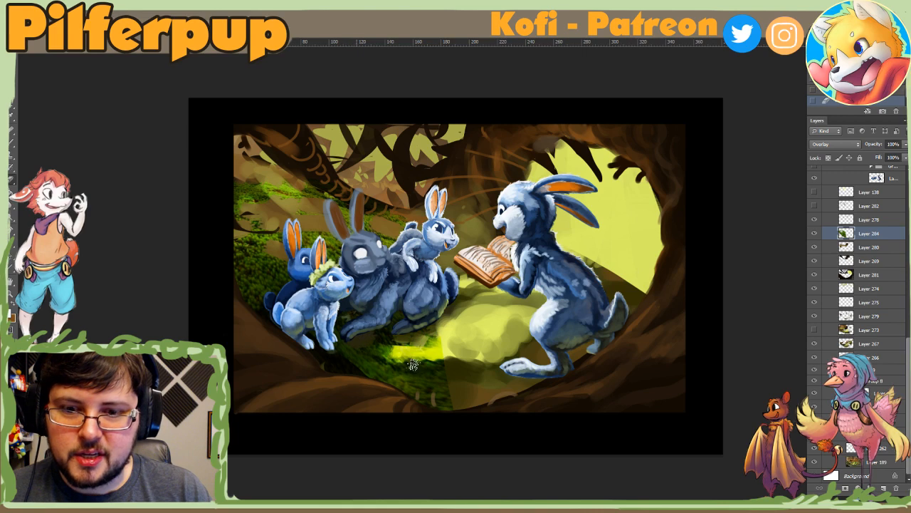
mouse_move(413, 365)
left_mouse_down()
mouse_move(347, 360)
mouse_move(477, 368)
left_mouse_up()
left_click(484, 365)
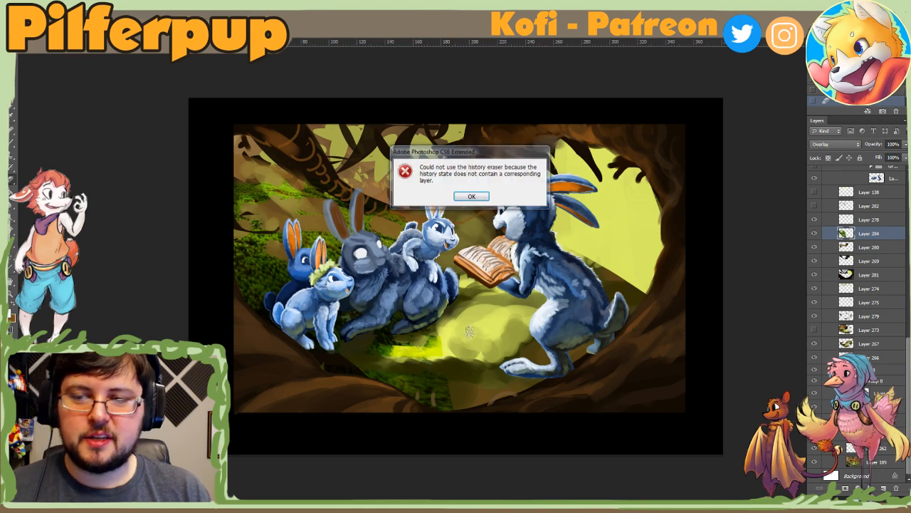
key("Return")
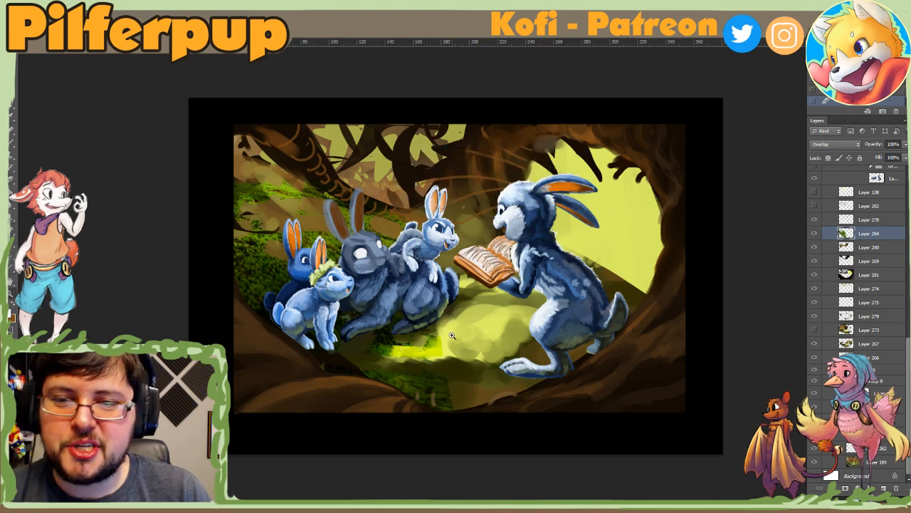
left_click(438, 369, "alt")
left_click(439, 368, "alt")
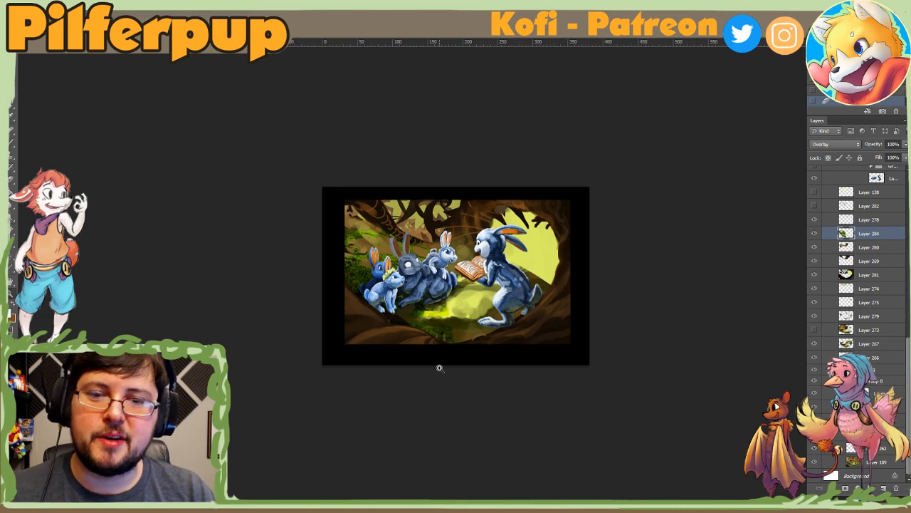
left_click(485, 269)
left_click(475, 261)
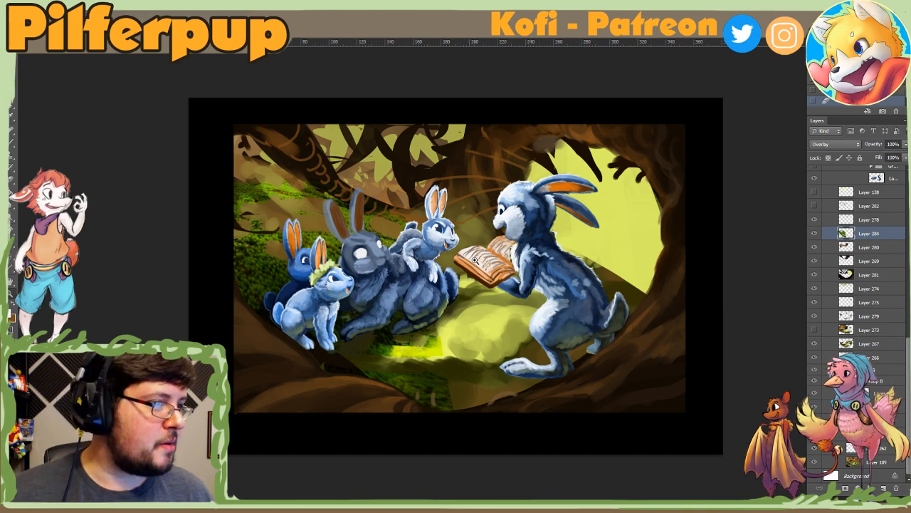
Step: Delete the moss texture layer and compare the painting with Layer 280 hidden and shown
key("Delete")
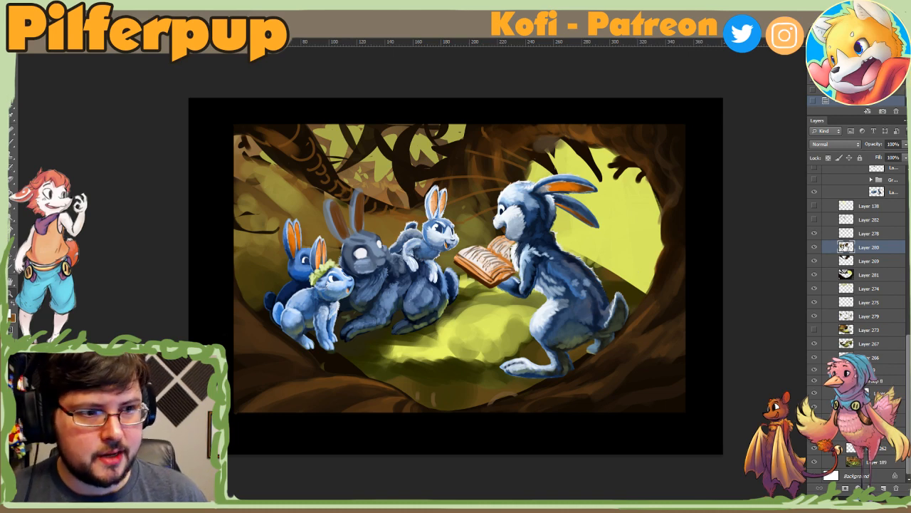
left_click(814, 247)
left_click(814, 247)
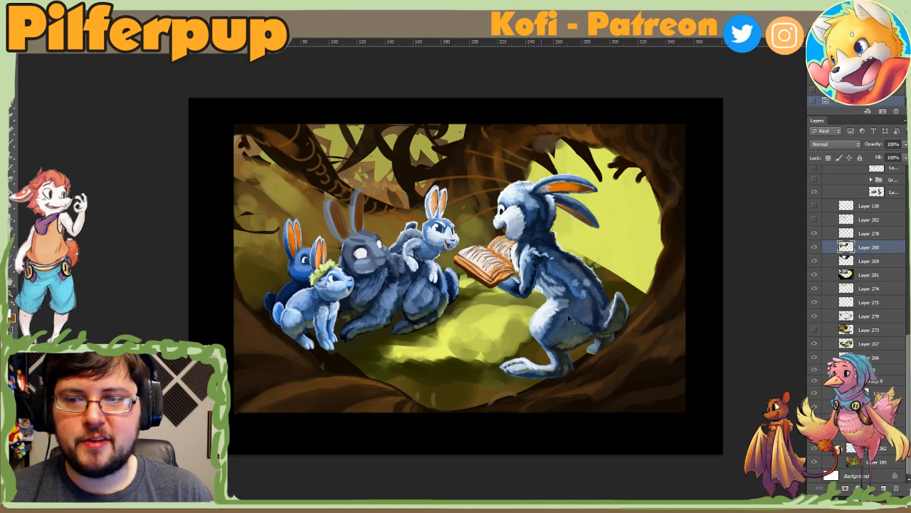
Step: Choose a textured brush tip and dab it onto the slope behind the small rabbits on Layer 280
right_click(289, 213)
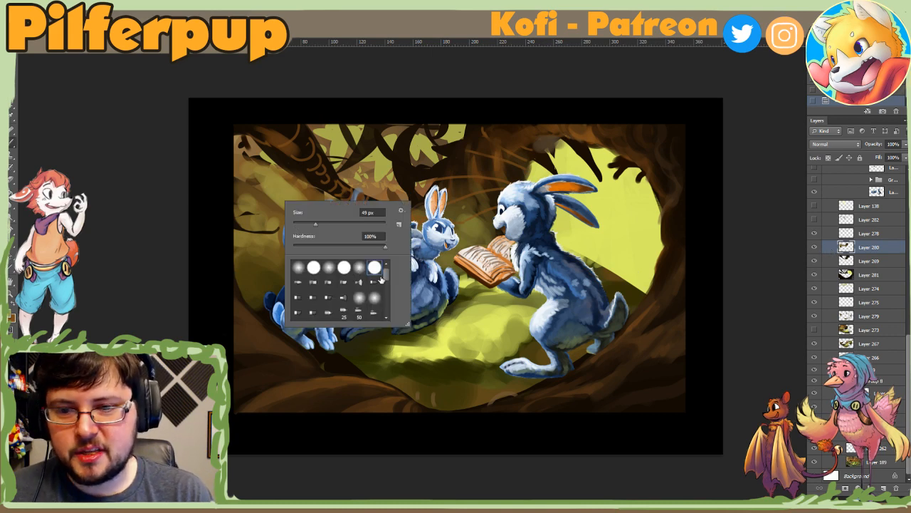
left_click(379, 277)
left_click_drag(387, 276, 388, 299)
left_click(343, 276)
left_click(283, 199)
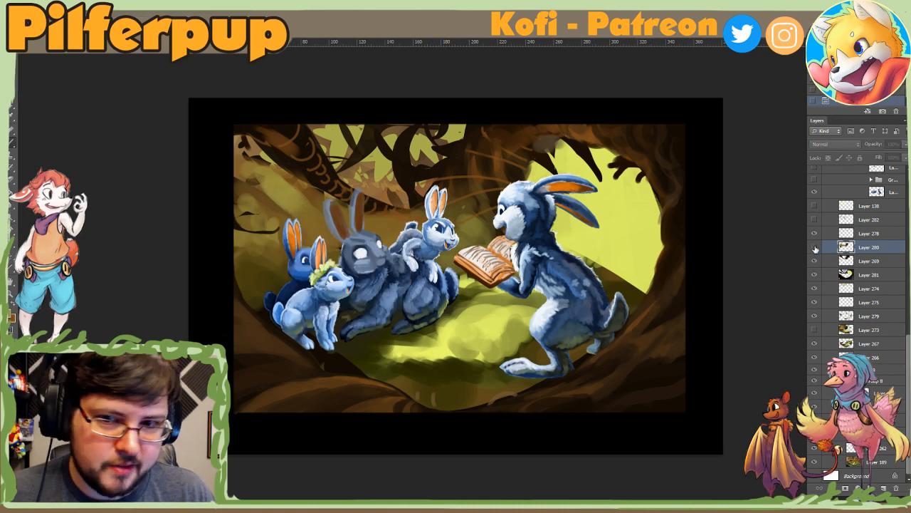
Step: Add a new layer above Layer 280 and dab sampled olive tones on the slope with an enlarged textured brush
left_click(883, 489)
right_click(318, 176)
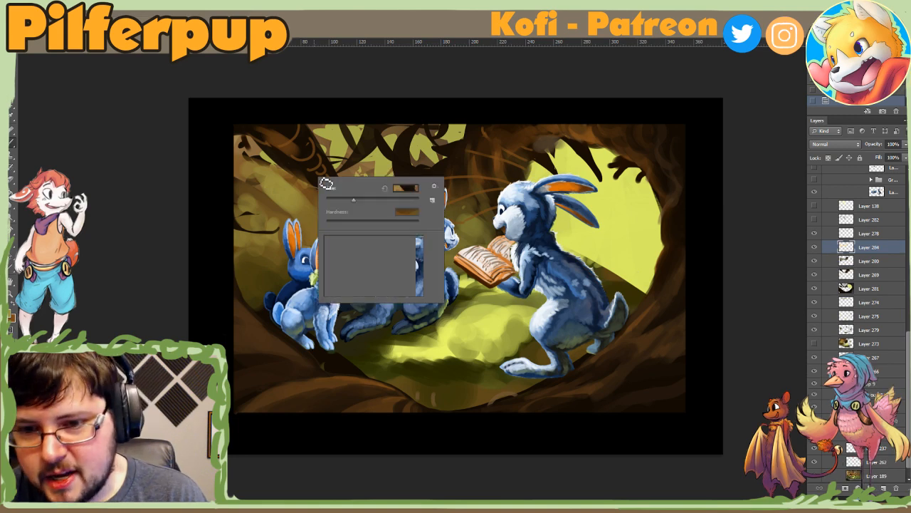
left_click_drag(353, 202, 366, 203)
left_click(314, 203)
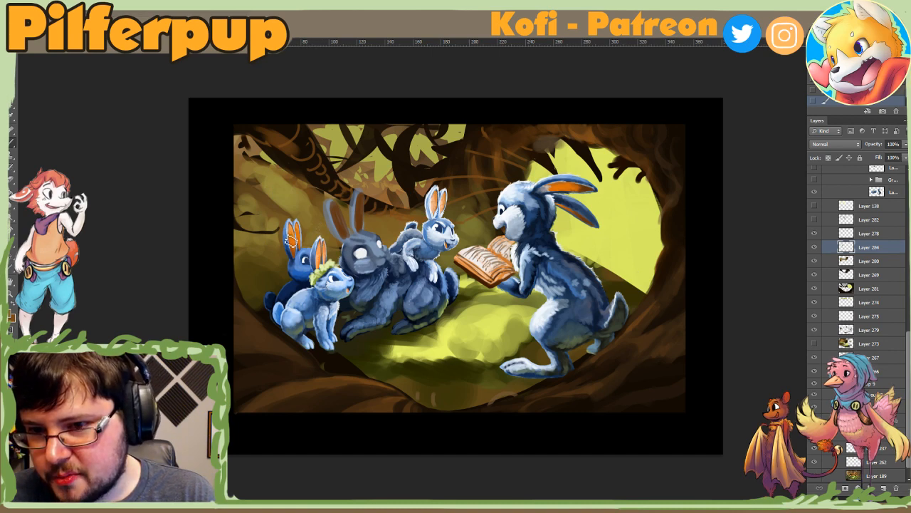
left_click(281, 219, "alt")
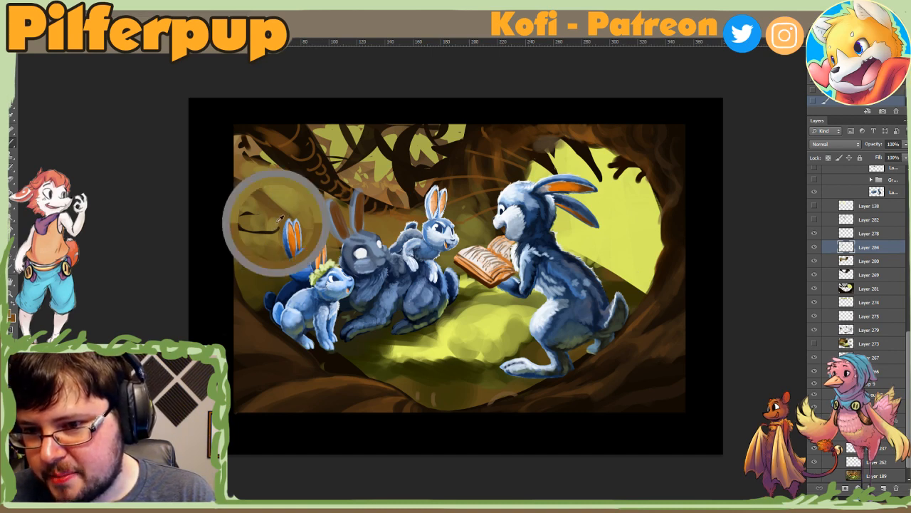
left_click(286, 215, "alt")
left_click(264, 205, "alt")
left_click(259, 208, "alt")
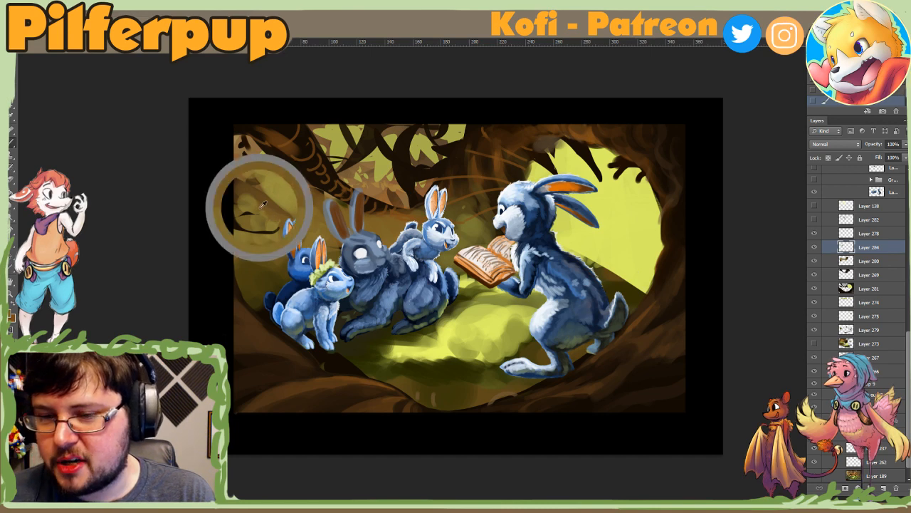
Step: Adjust the textured brush size and dab sampled dark greens onto the lower slope behind the smallest rabbits' backs
right_click(295, 235)
left_click(353, 254)
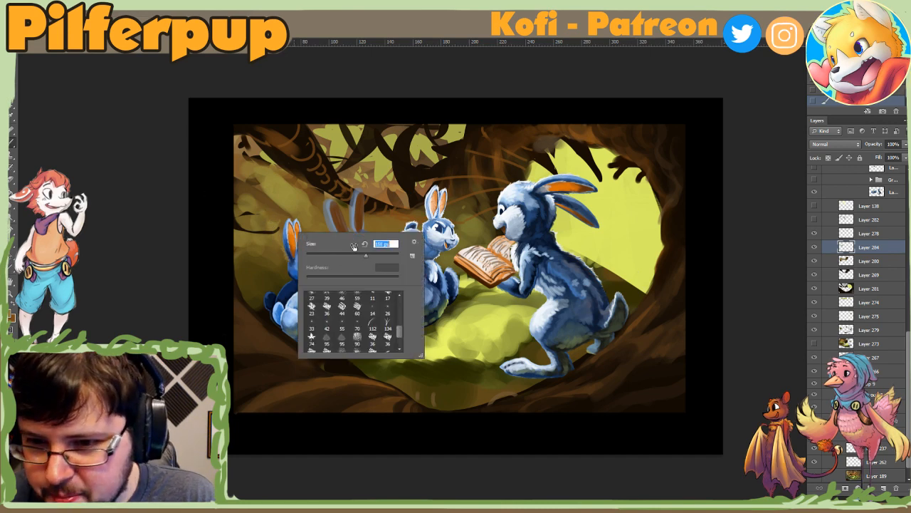
left_click(287, 260)
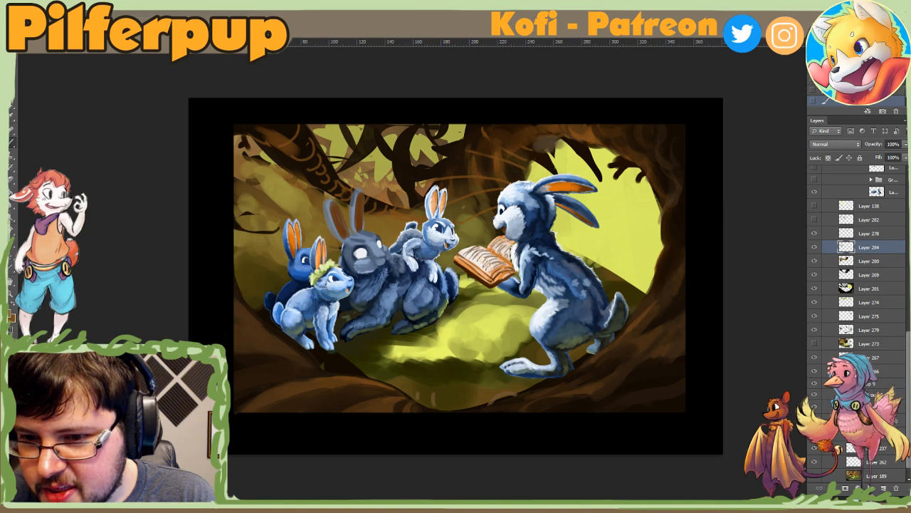
left_click(254, 253, "alt")
left_click(280, 274, "alt")
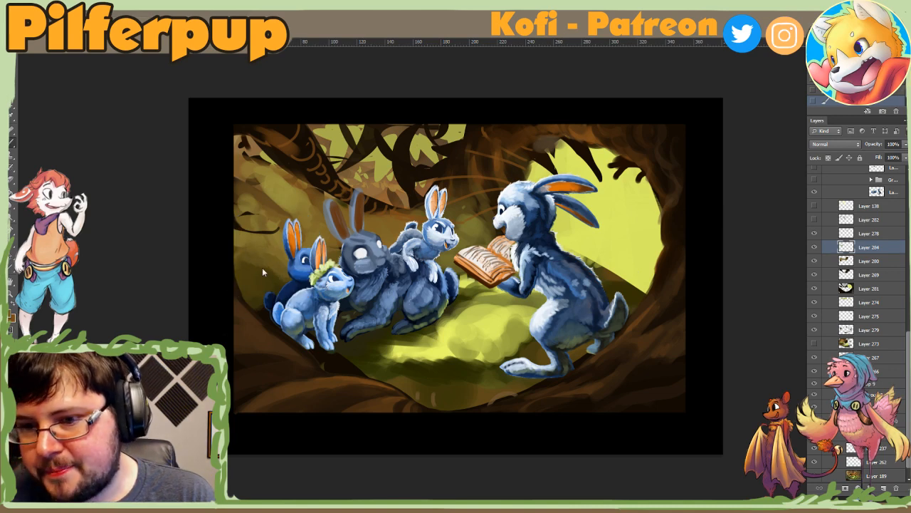
left_click(274, 263, "alt")
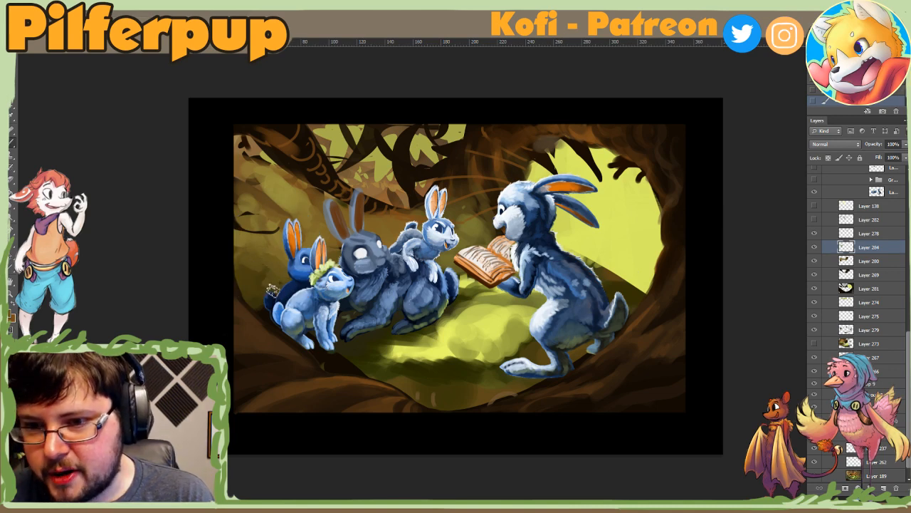
left_click(241, 268, "alt")
left_click(256, 273, "alt")
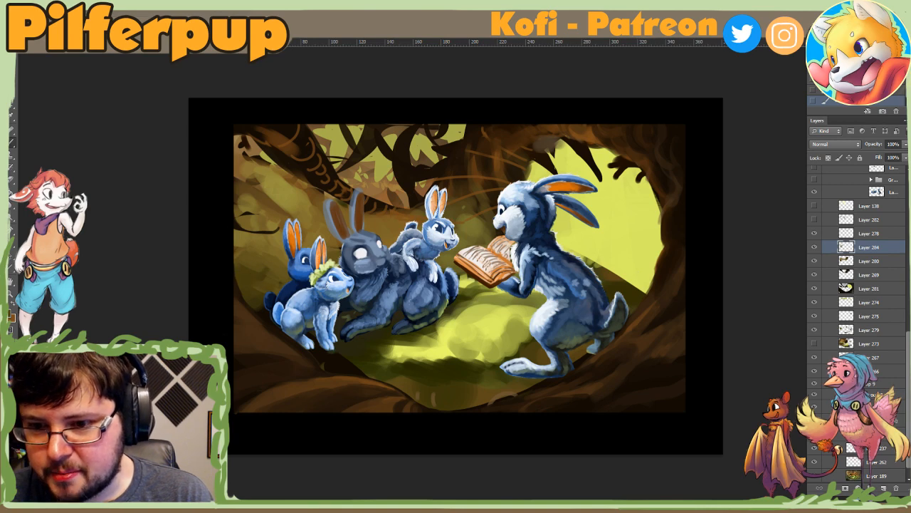
left_click(275, 270, "alt")
left_click(264, 285, "alt")
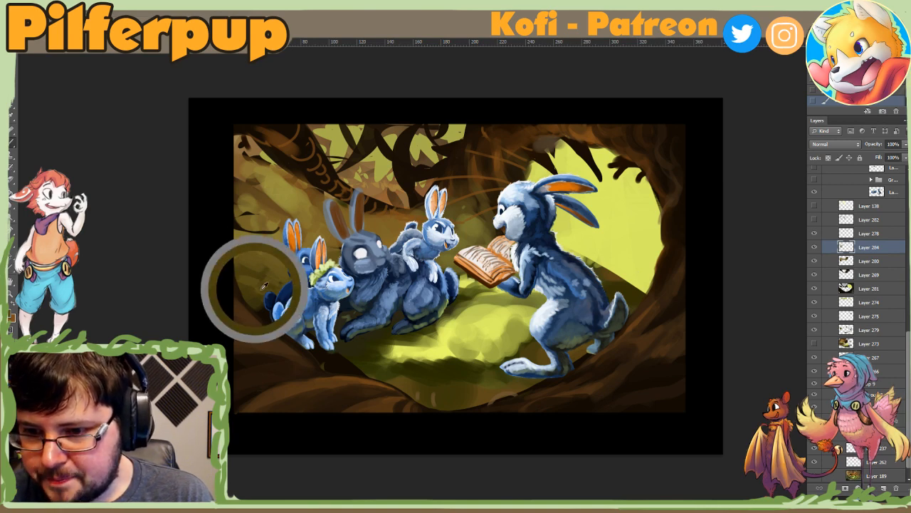
Step: Close bunnybuns8.psd once its save completes, and reopen it from the recent files
key("ctrl+w")
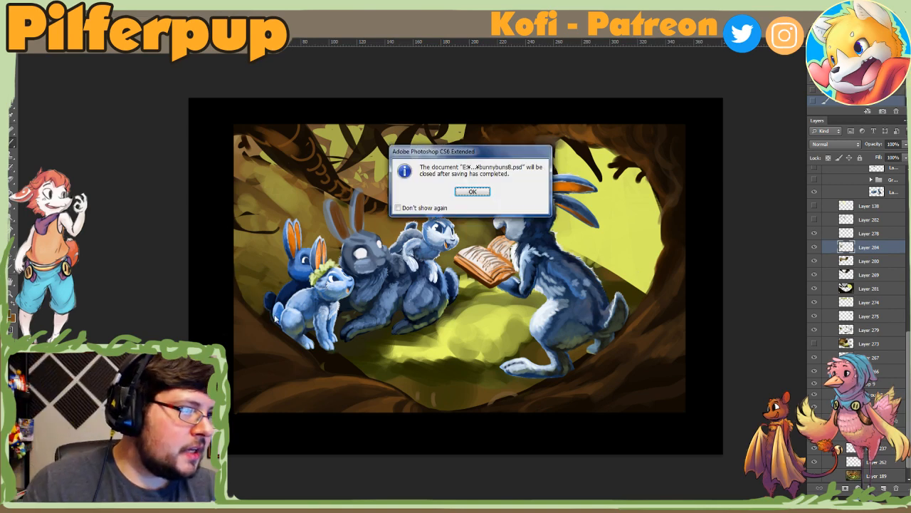
key("Return")
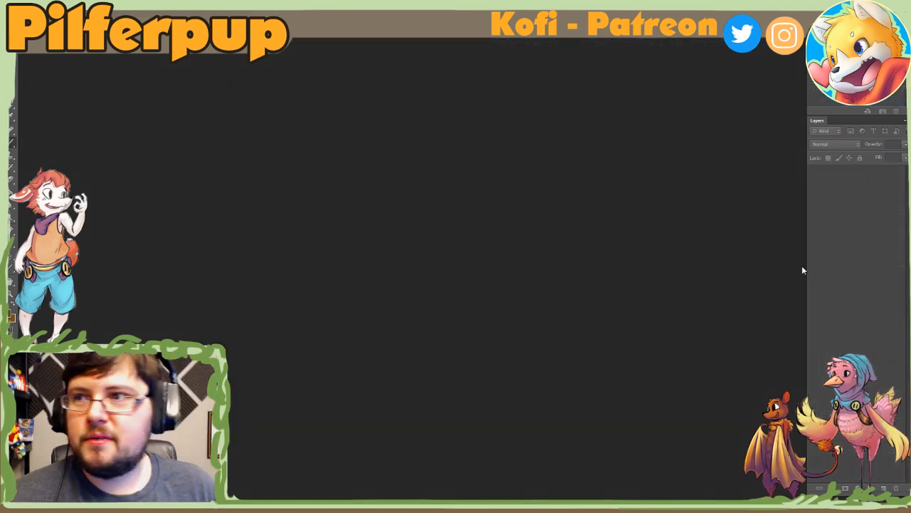
left_click(24, 6)
mouse_move(45, 71)
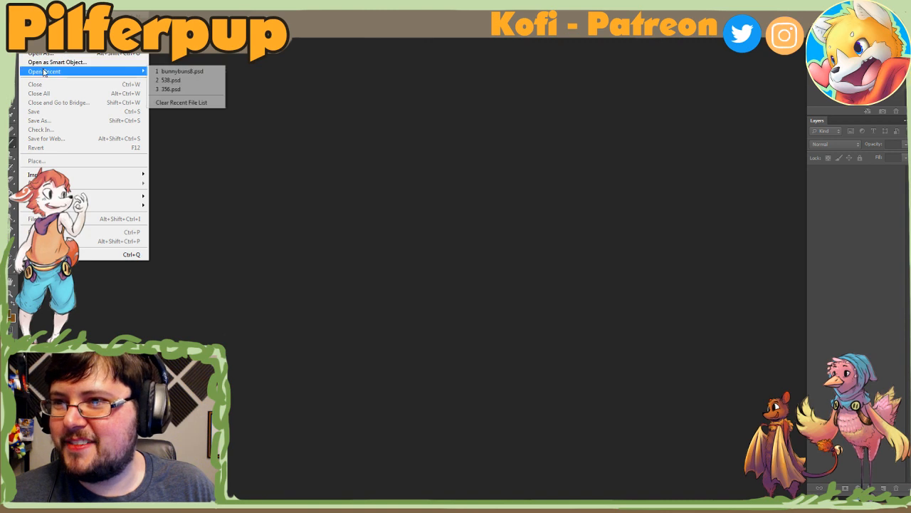
left_click(185, 72)
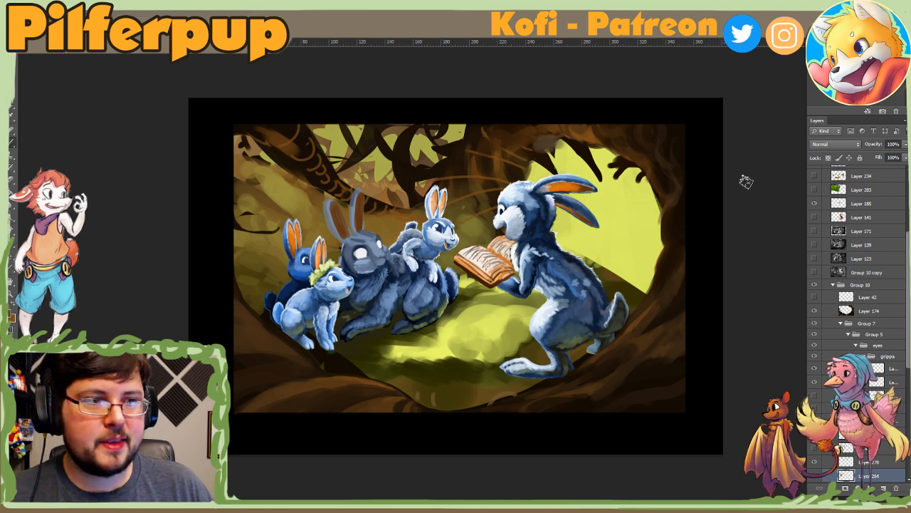
Step: Save the painting under the new file name "anothaone rabbits" in the January 2020 folder, keeping Maximize Compatibility on
scroll(847, 274, "down", 8)
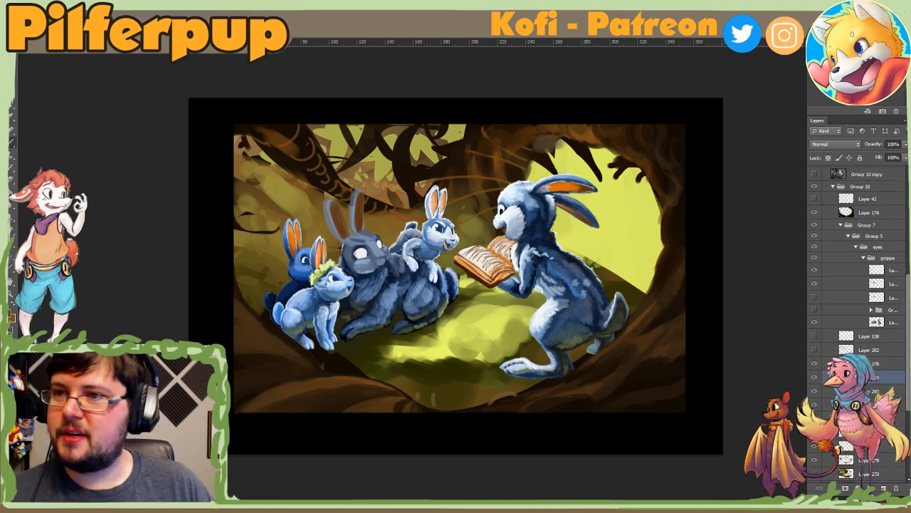
left_click(27, 7)
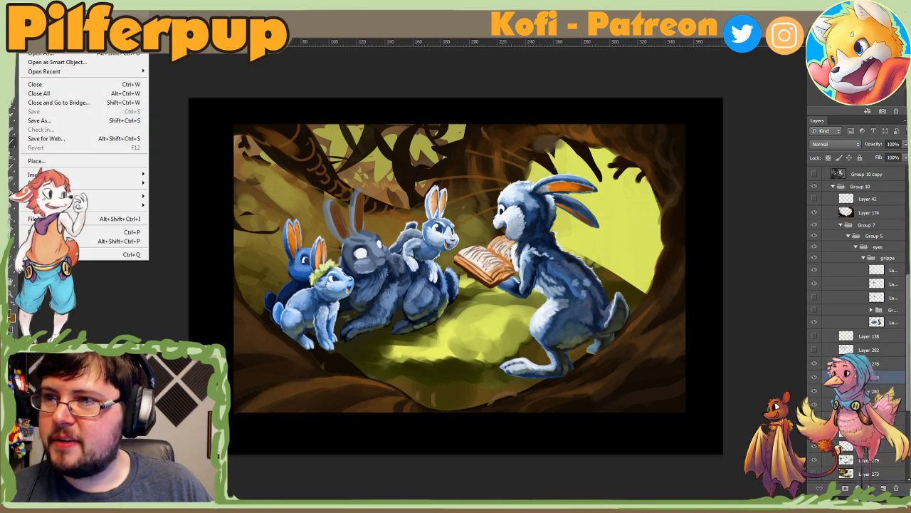
left_click(75, 120)
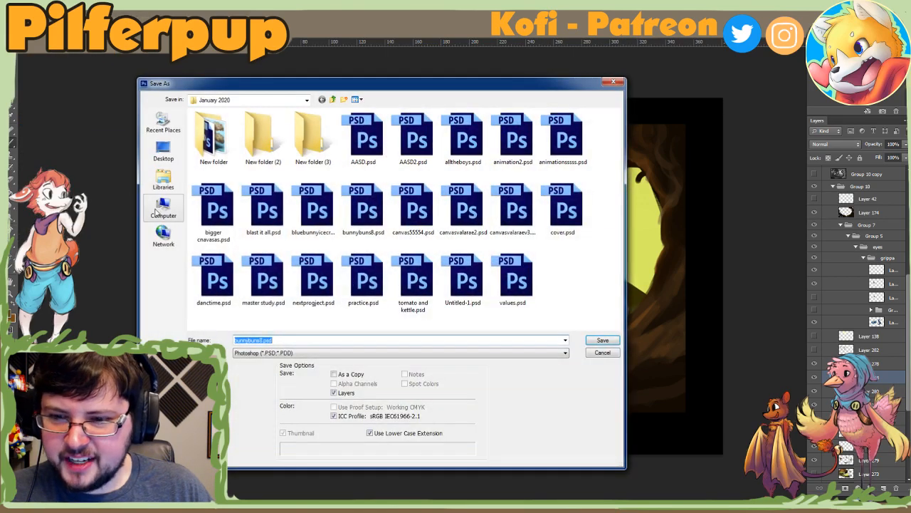
type("anothaone r")
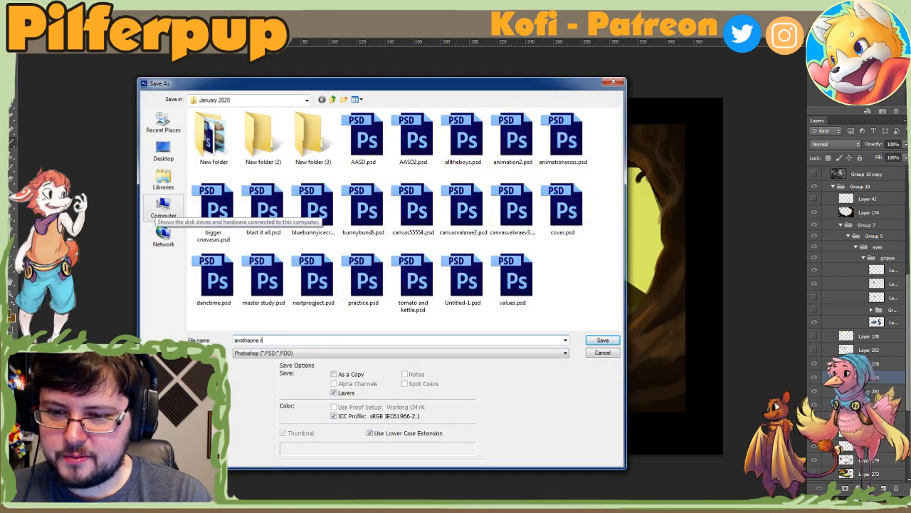
type("abbits 10")
key("Return")
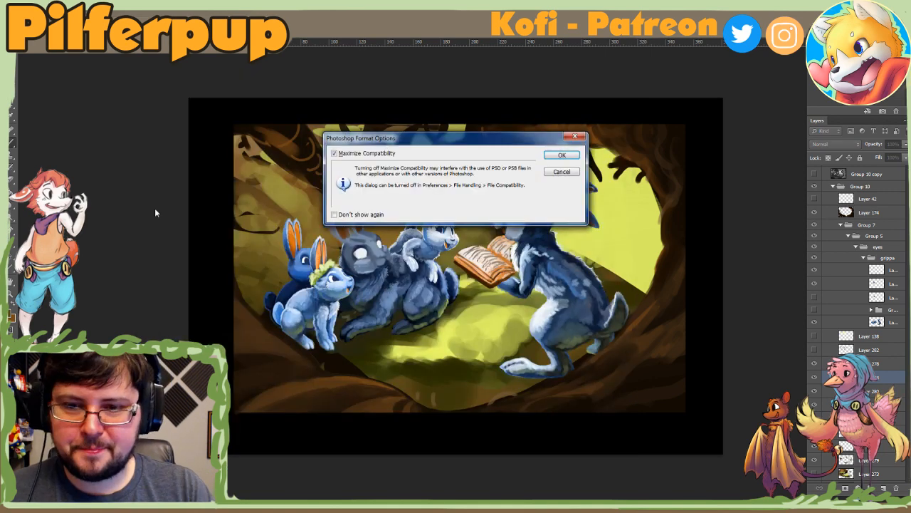
key("Return")
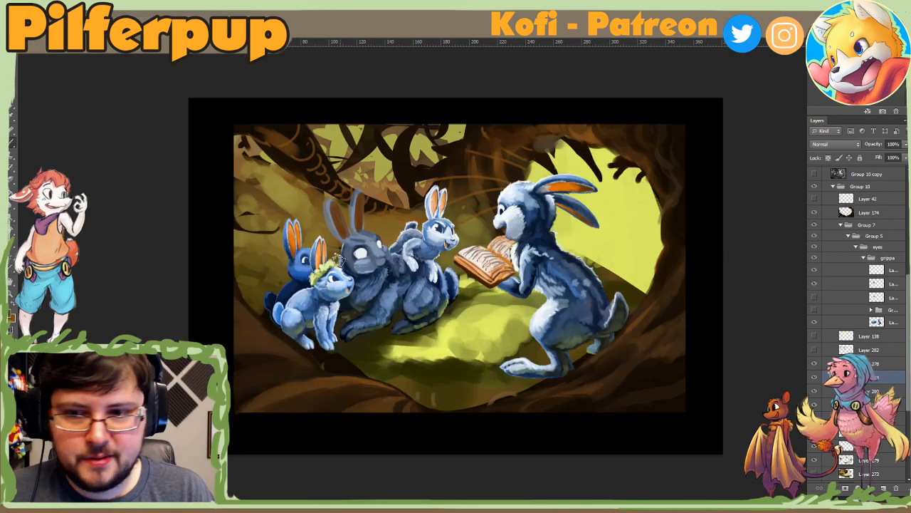
Step: Adjust the textured brush size and dab sampled olive tones on the slope above the small rabbits' ears
right_click(326, 228)
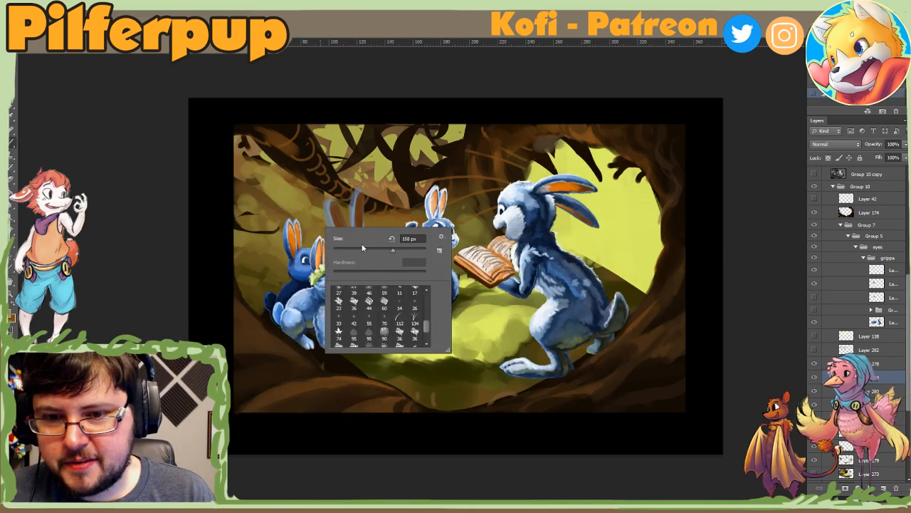
mouse_move(299, 202)
left_mouse_down()
mouse_move(309, 220)
mouse_move(316, 214)
left_mouse_up()
left_click(301, 212, "alt")
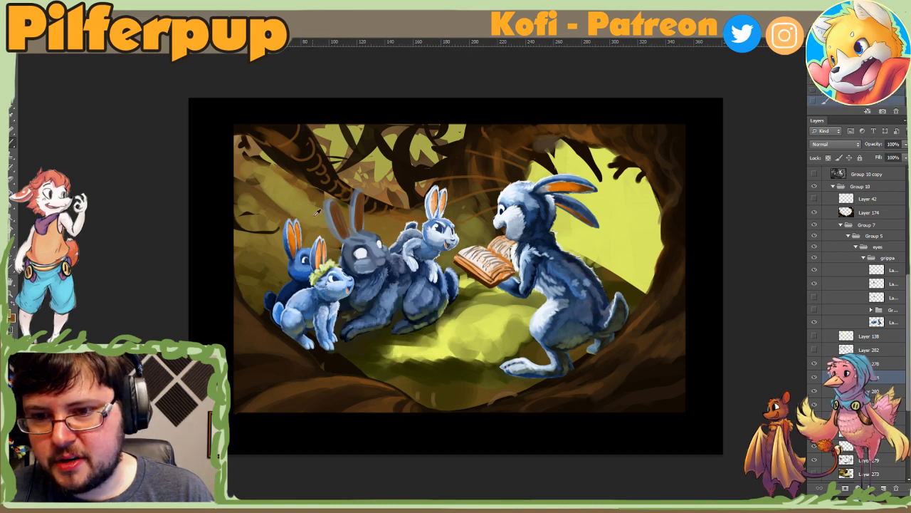
left_click(309, 219, "alt")
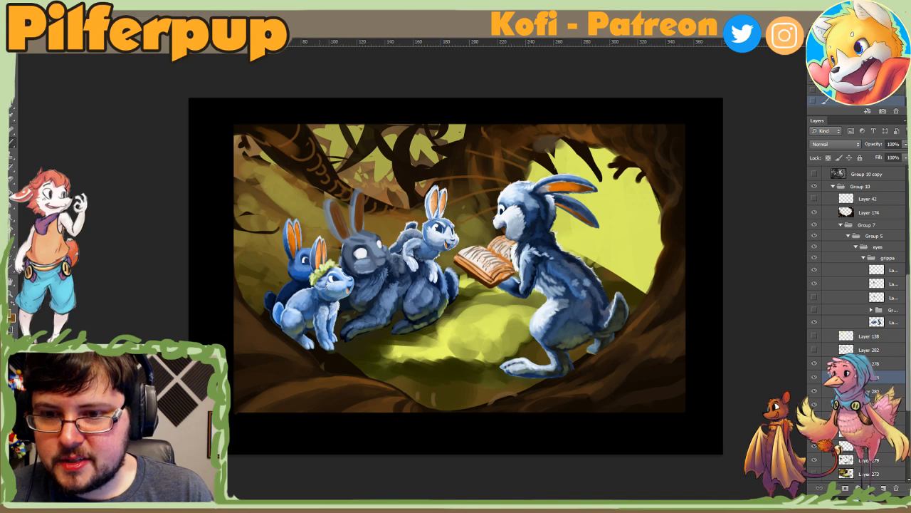
left_click(311, 229, "alt")
left_click_drag(273, 209, 287, 211)
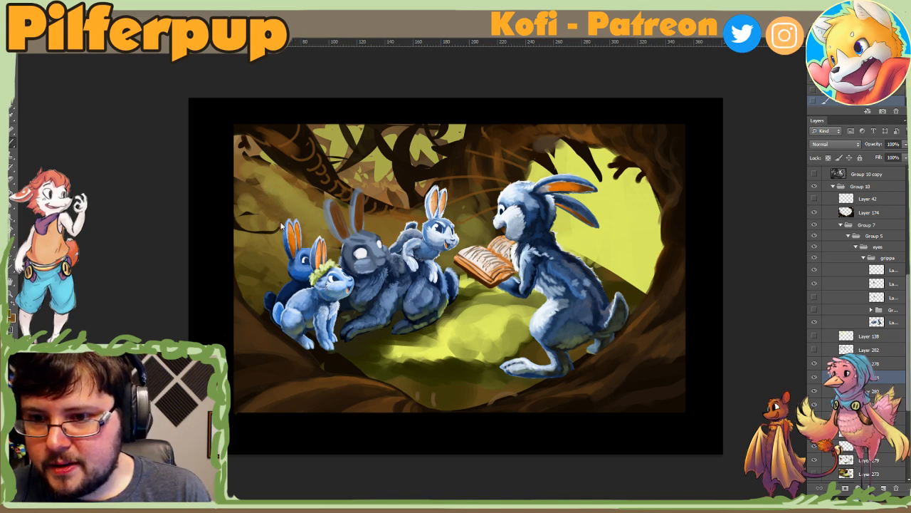
left_click(250, 271, "alt")
Step: Enlarge the textured brush and soften the slope beside and above the smallest rabbits with broad olive dabs
right_click(267, 302)
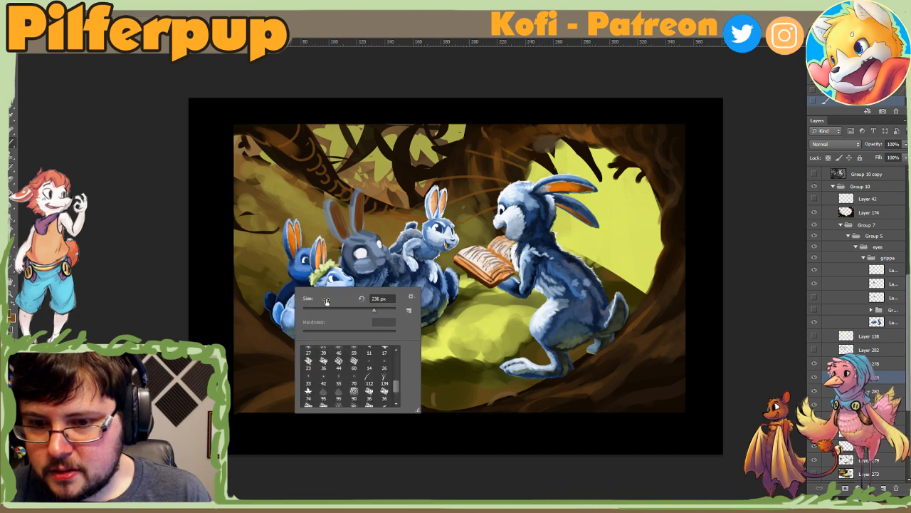
left_click(381, 310)
left_click(250, 300)
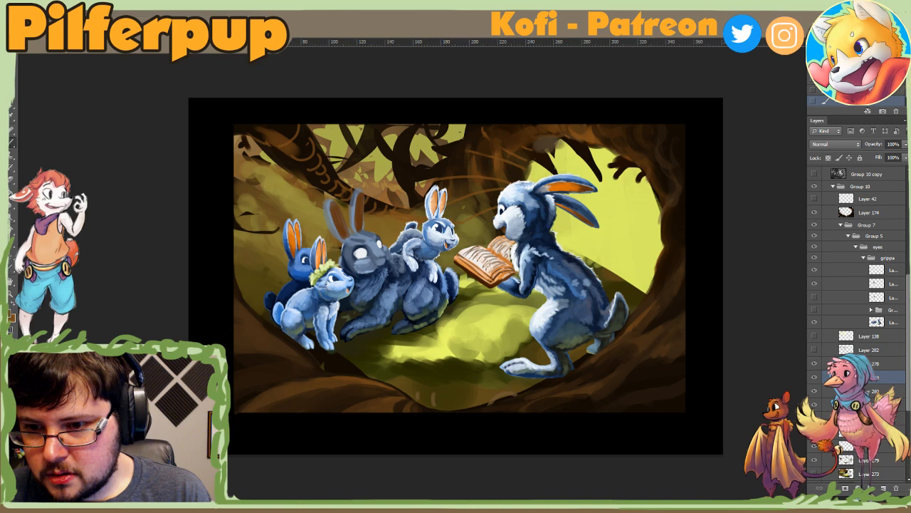
left_click(253, 242, "alt")
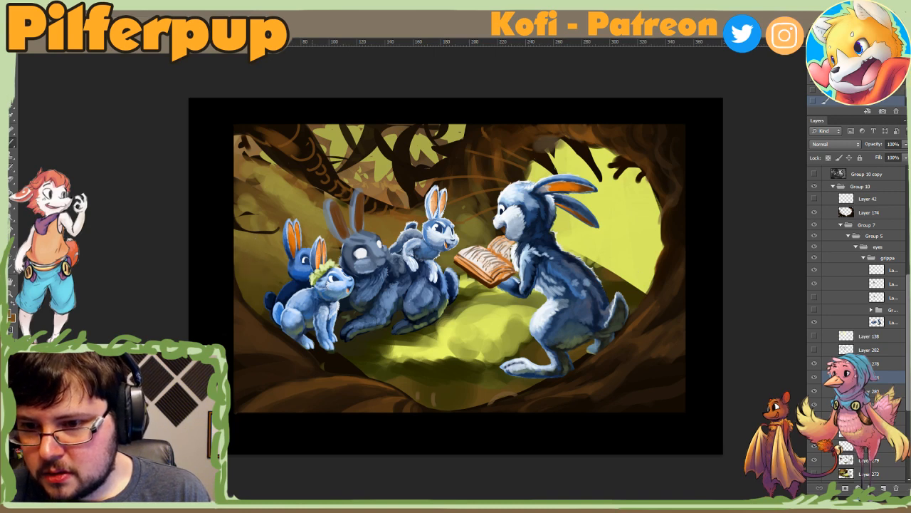
left_click(271, 208, "alt")
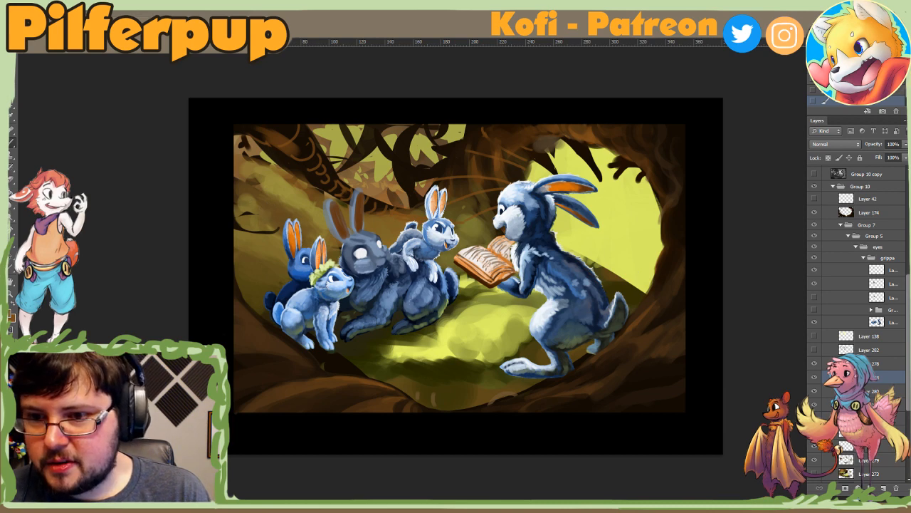
left_click(271, 207, "alt")
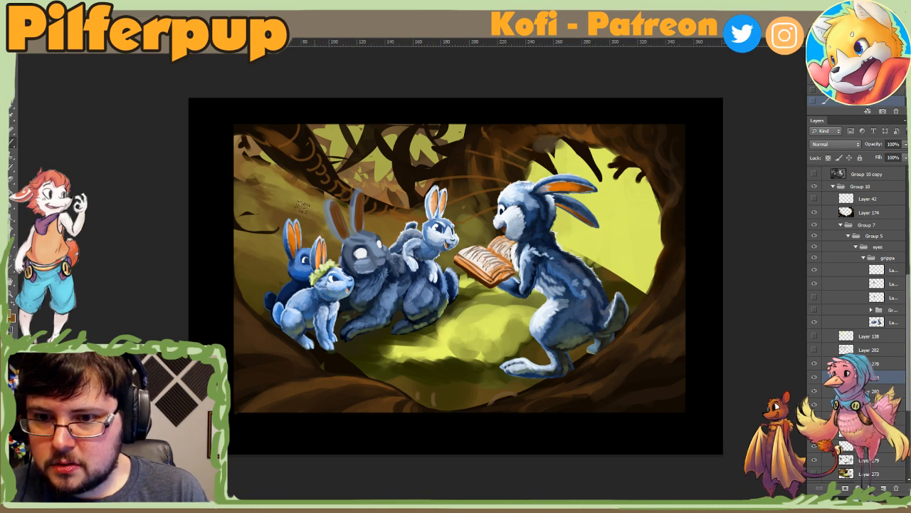
left_click(276, 180, "alt")
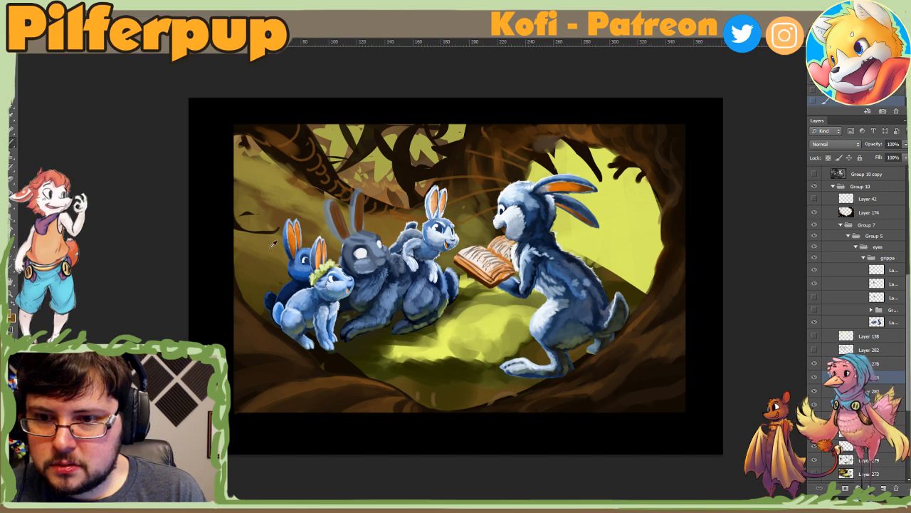
Step: Sample a green from the sunlit ground, try several brush sizes, and dab it on the slope beside the grey rabbit's ears
left_click(485, 327, "alt")
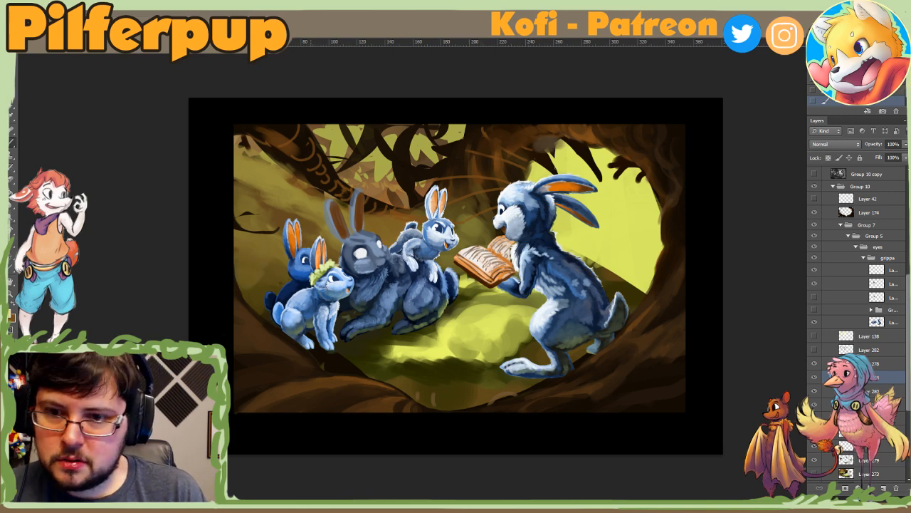
right_click(322, 215)
left_click(360, 237)
left_click(317, 211)
right_click(328, 211)
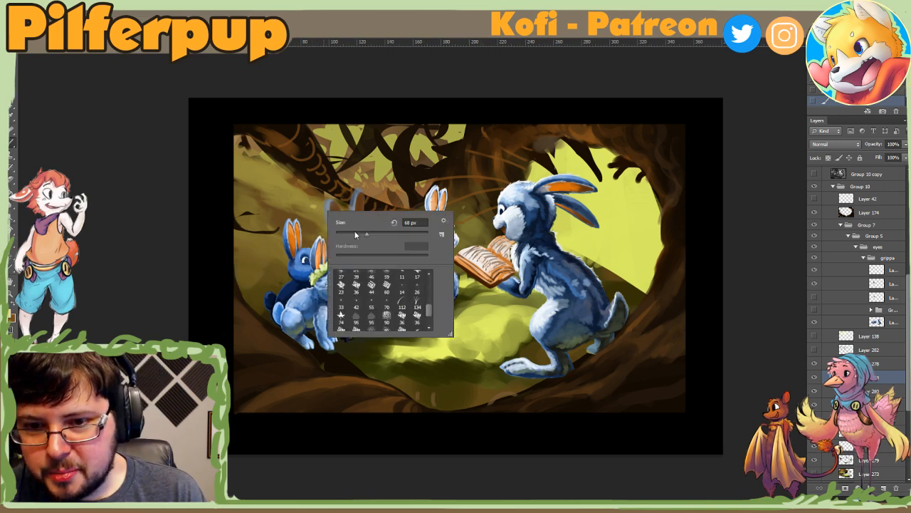
left_click(378, 237)
left_click(316, 202)
right_click(334, 208)
left_click(397, 233)
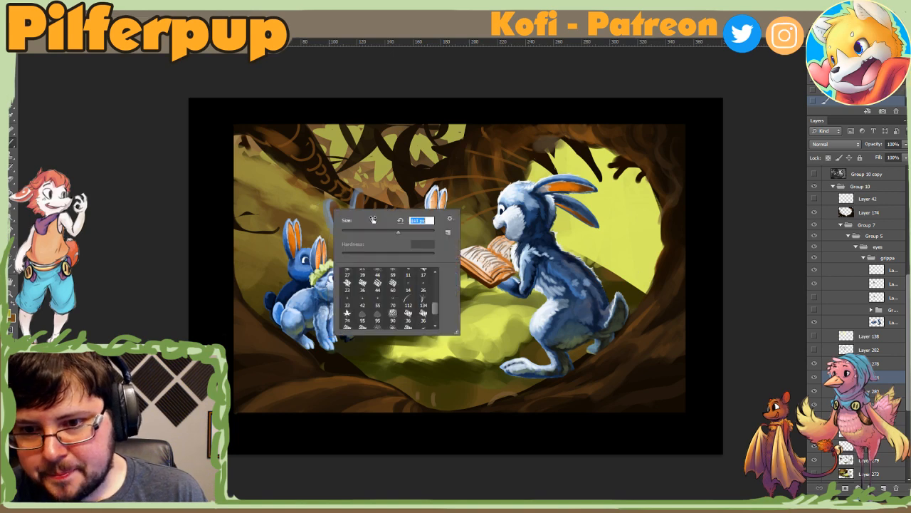
left_click(314, 207)
left_click_drag(310, 208, 318, 215)
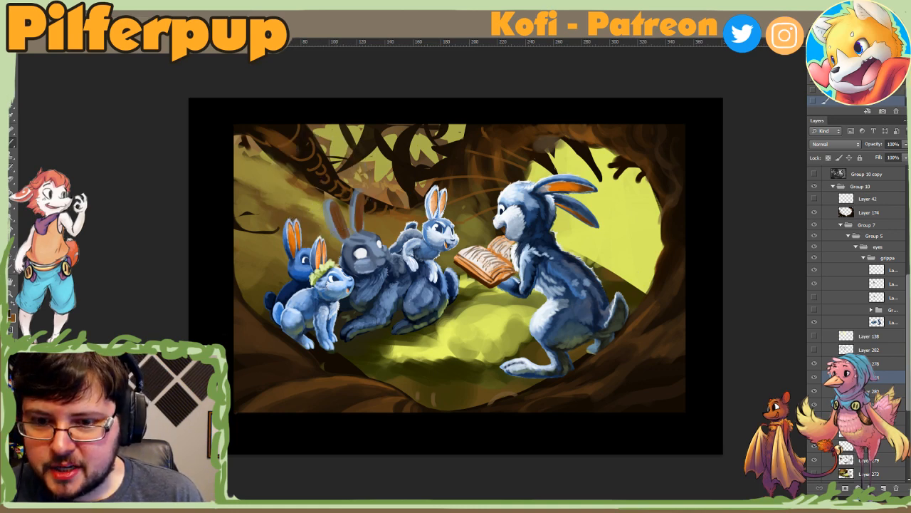
Step: Sample a dark tone from the lower ground and darken the foreground colour to the near-black olive 18190f
left_click(458, 376, "alt")
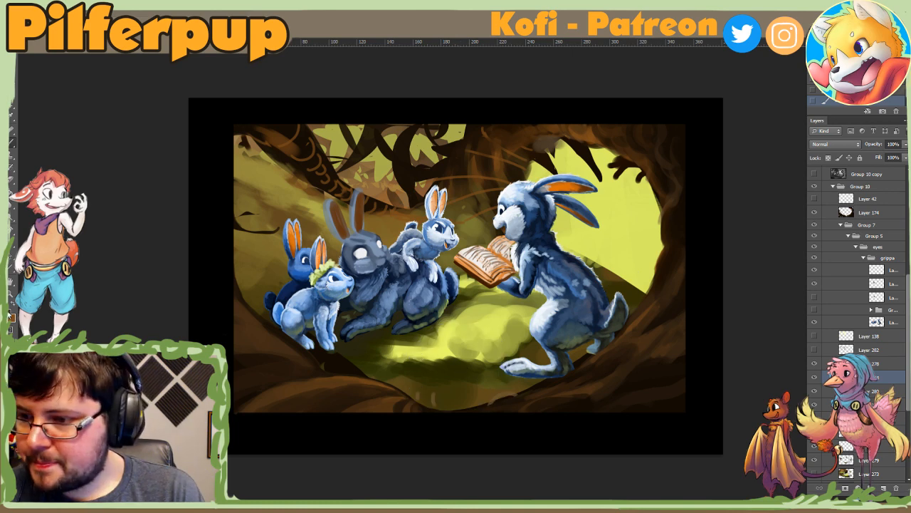
left_click(12, 317)
left_click(638, 163)
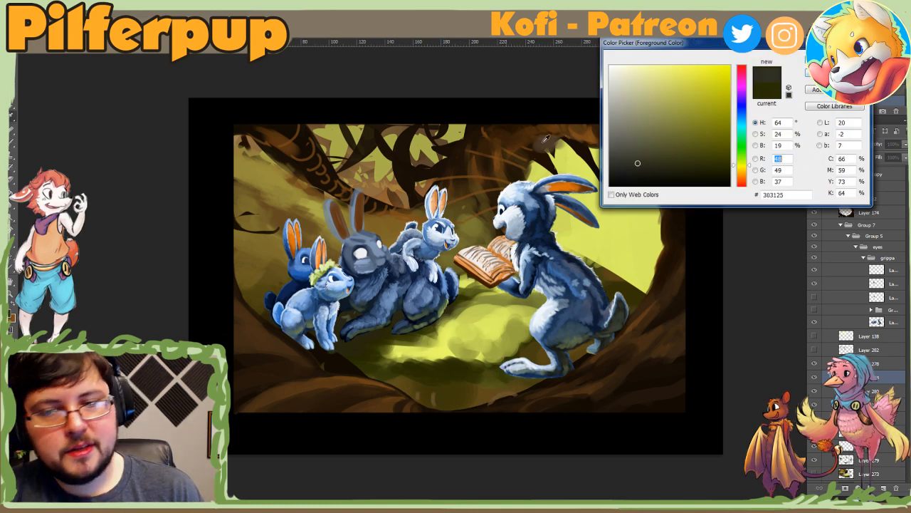
key("Return")
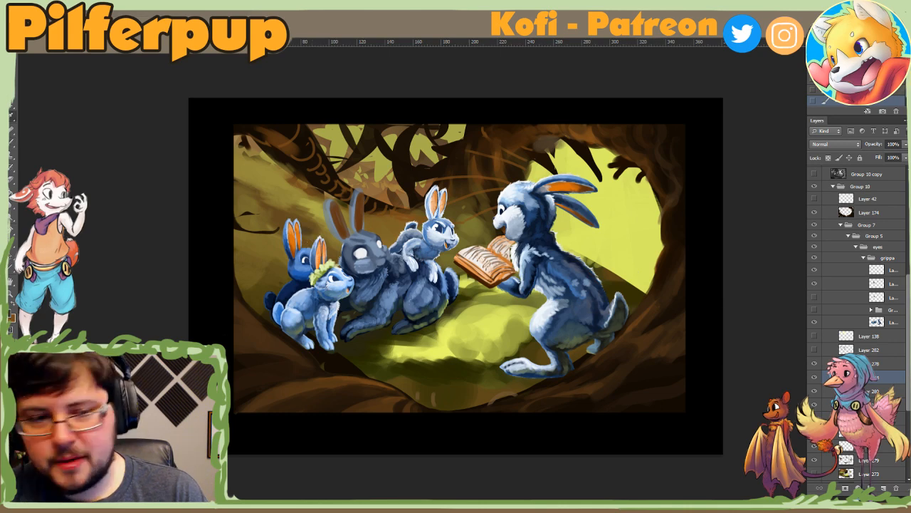
left_click(11, 317)
left_click(637, 172)
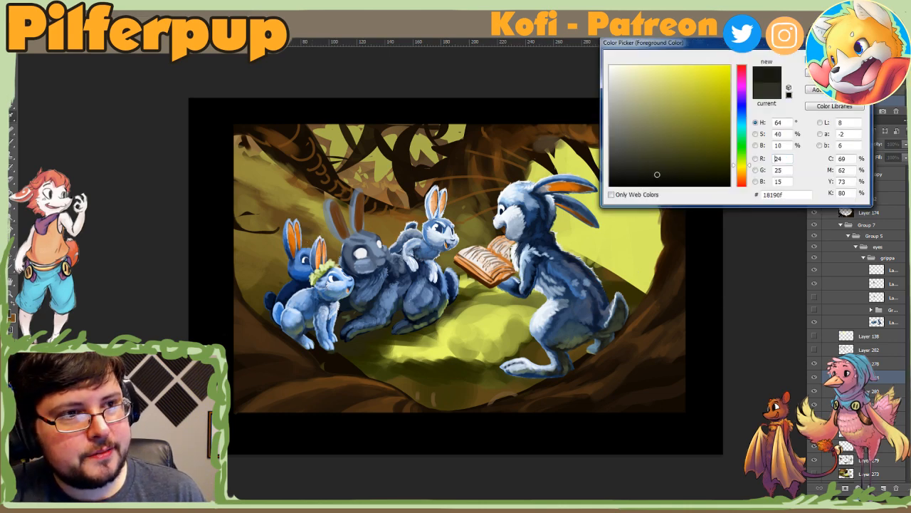
key("Return")
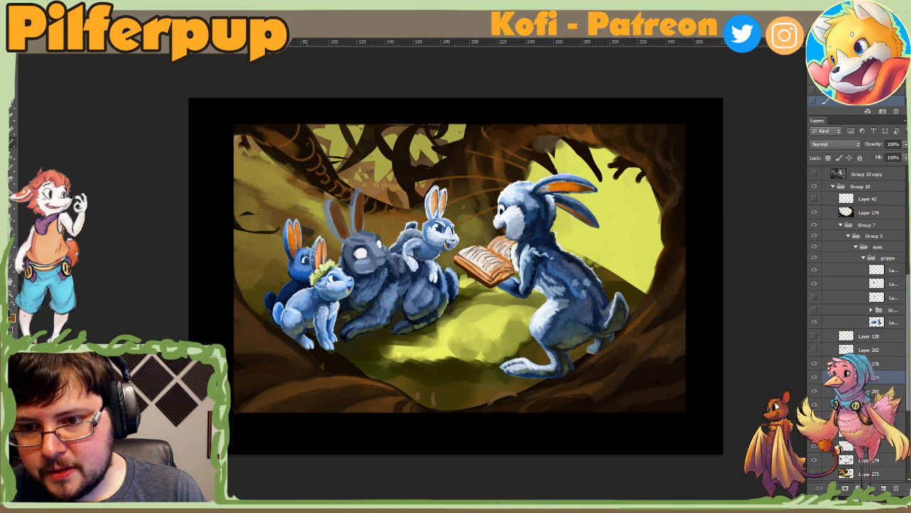
Step: Resize the textured brush and dab sampled tones around the small dark marks at the slope's outer edge
right_click(329, 229)
left_click(413, 251)
key("Return")
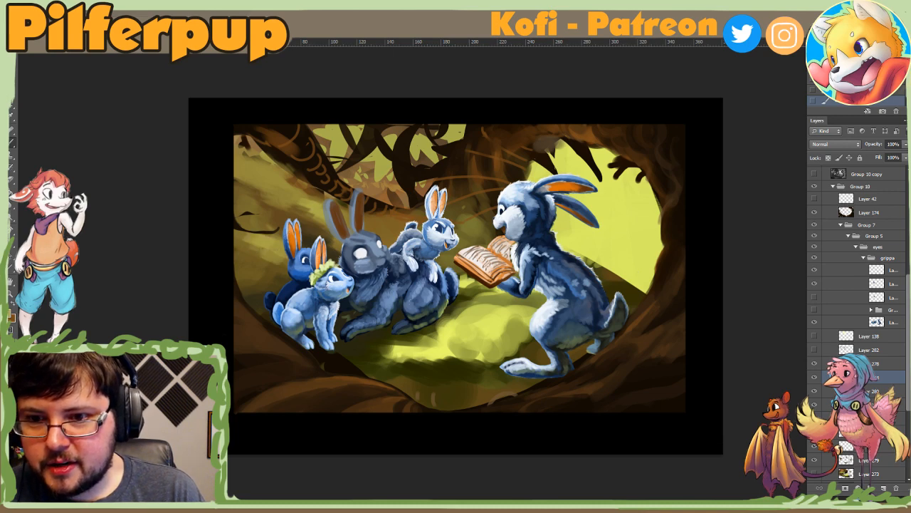
right_click(297, 232)
left_click(383, 258)
left_click(257, 243)
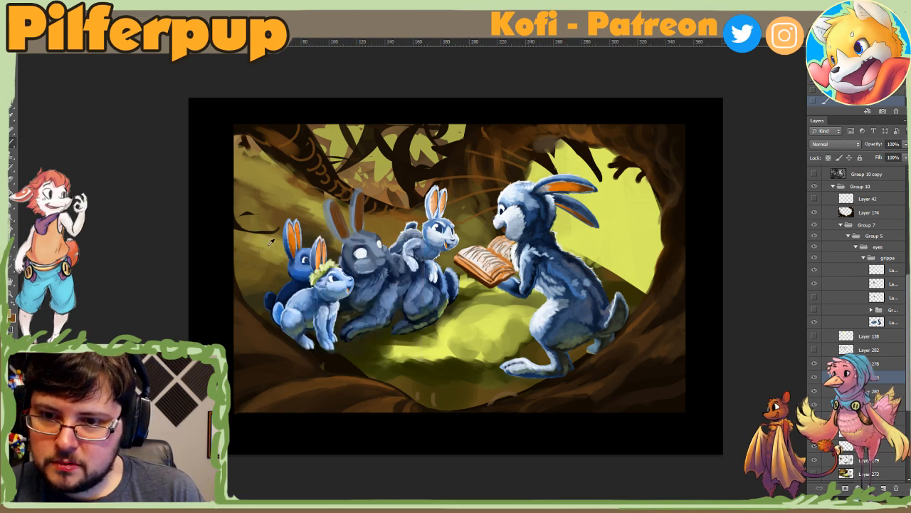
mouse_move(244, 228)
left_mouse_down()
mouse_move(275, 235)
mouse_move(251, 227)
left_mouse_up()
left_click(248, 221, "alt")
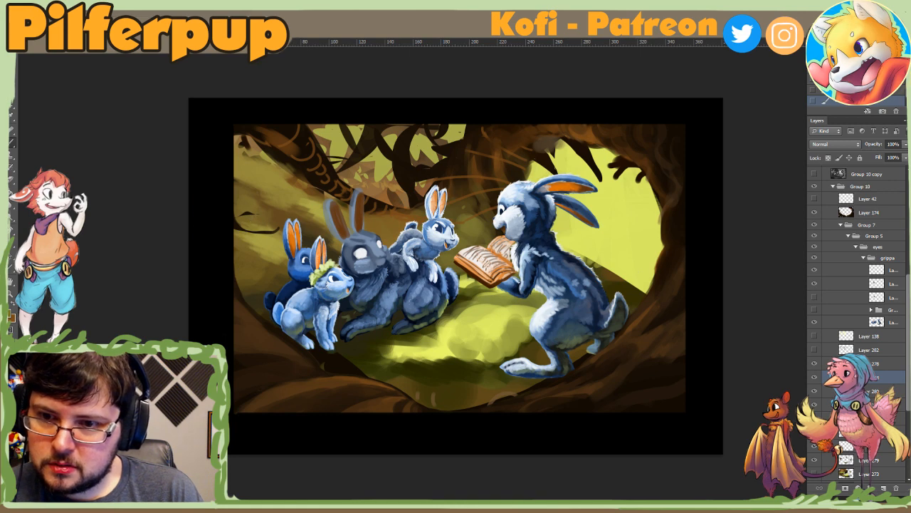
left_click(241, 241, "alt")
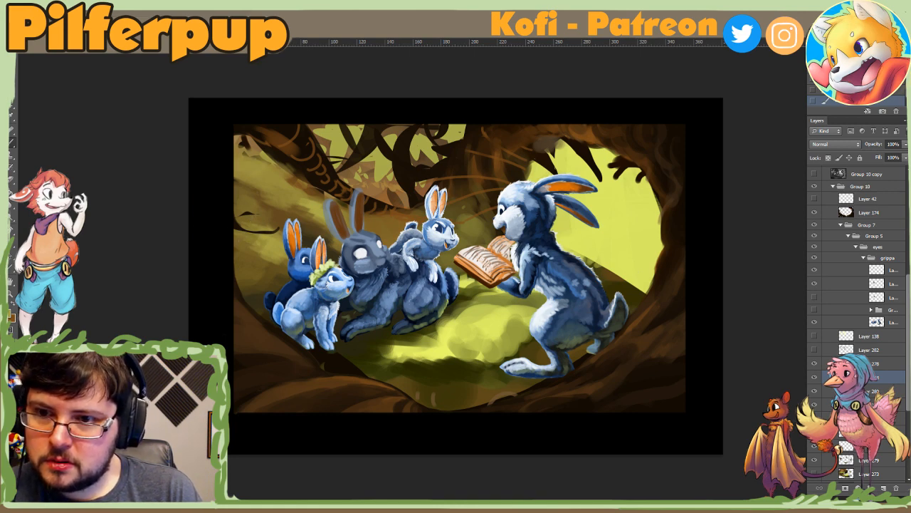
Step: Brush textured olive and brown strokes across the upper slope beneath the leaning trunk
left_click_drag(285, 203, 306, 204)
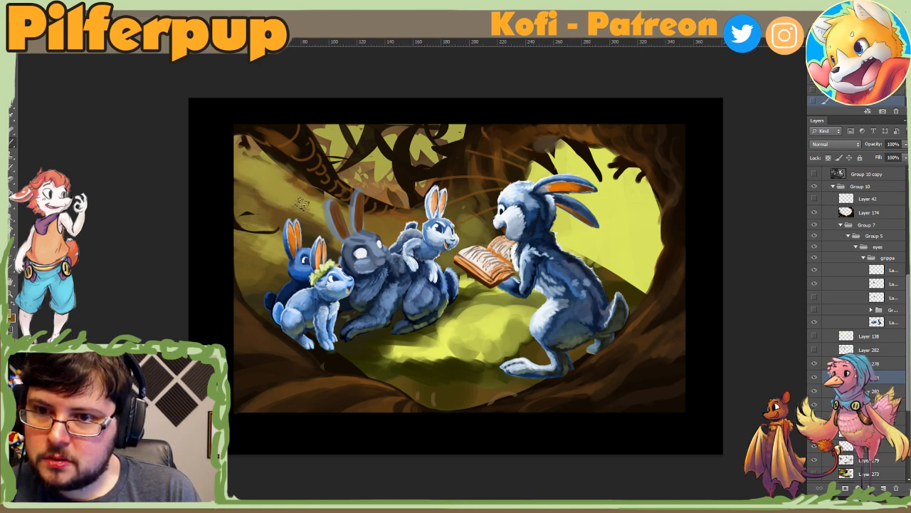
left_click(251, 193, "alt")
left_click_drag(225, 176, 265, 181)
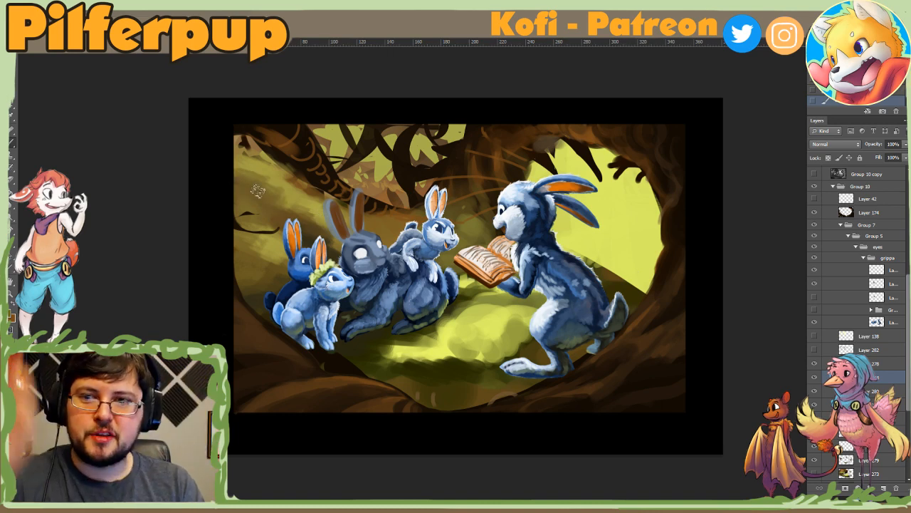
left_click(253, 160, "alt")
mouse_move(267, 154)
left_mouse_down()
mouse_move(242, 151)
mouse_move(262, 145)
mouse_move(233, 134)
left_mouse_up()
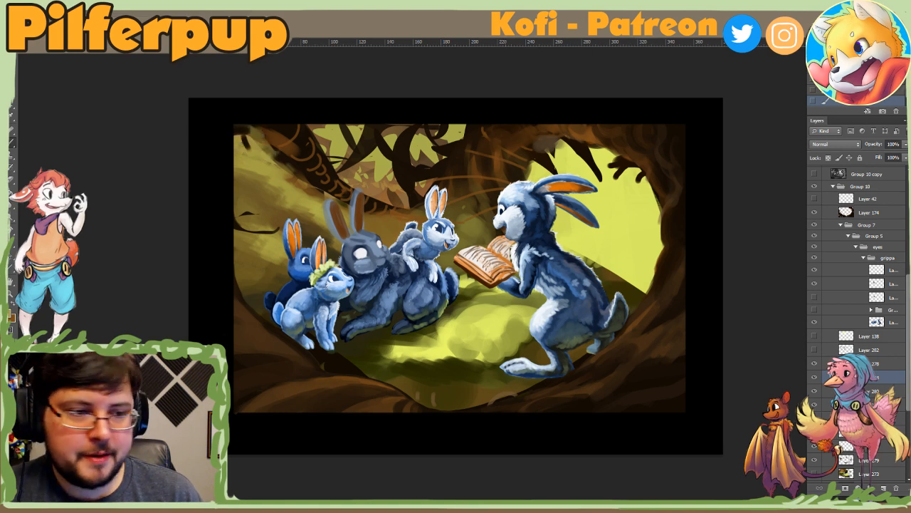
Step: Add a new layer, paint dark textured strokes along the leaning trunk, and move the layer above Layer 174
left_click(883, 488)
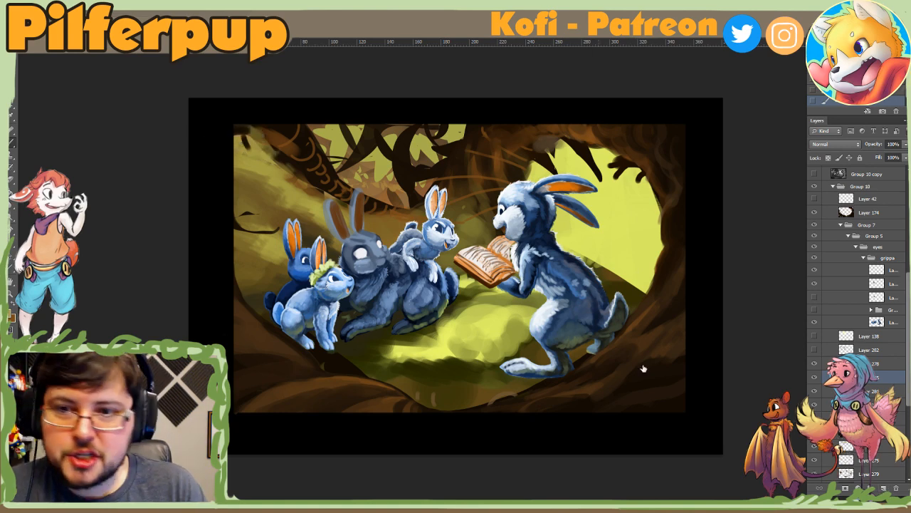
left_click(293, 132, "alt")
left_click_drag(247, 131, 304, 178)
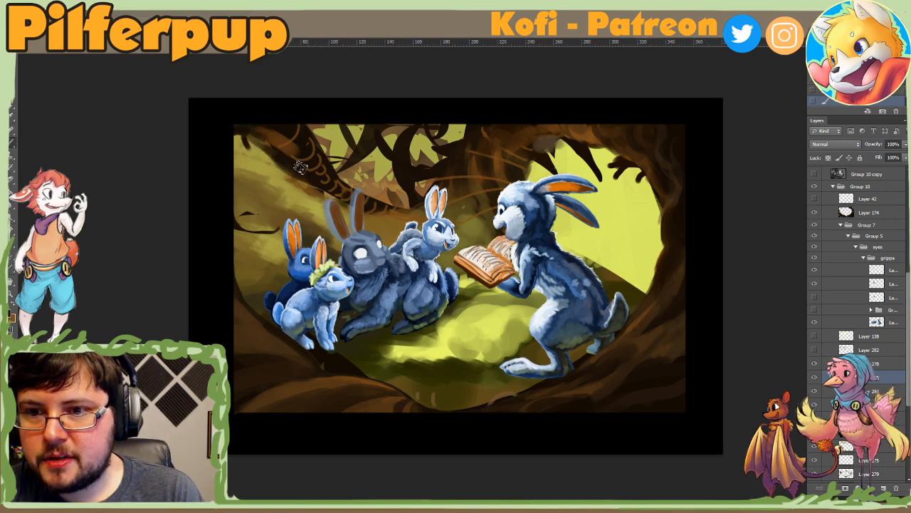
left_click_drag(868, 377, 858, 206)
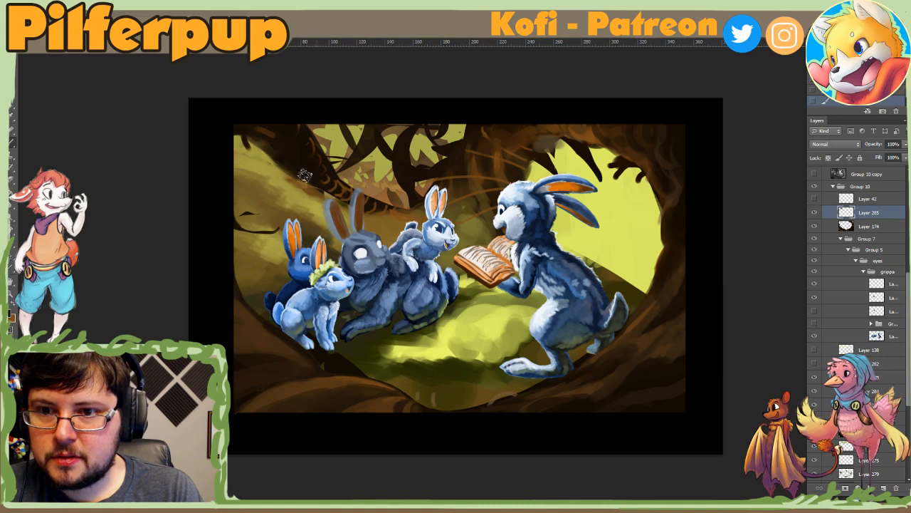
Step: Switch from the textured brush to a hard round brush with 100% hardness and select Layer 285 for painting
right_click(280, 152)
left_click(264, 143)
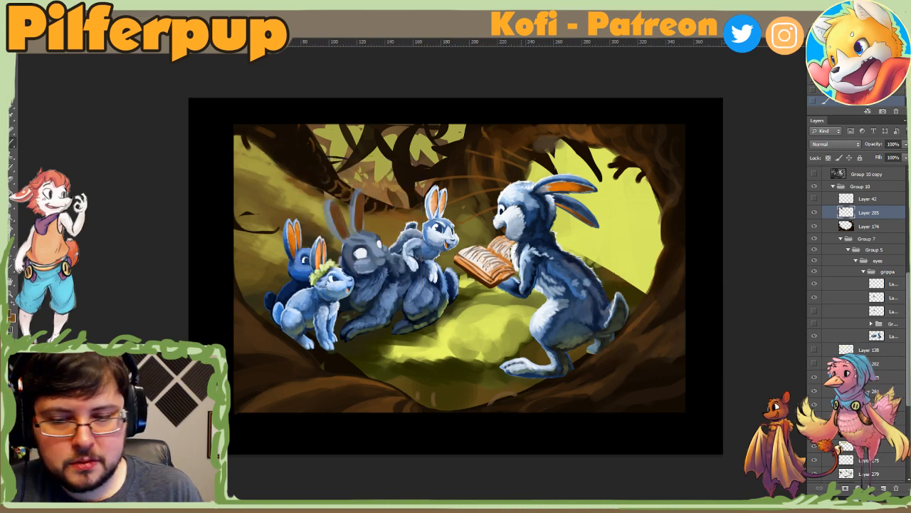
right_click(421, 239)
scroll(499, 326, "down", 2)
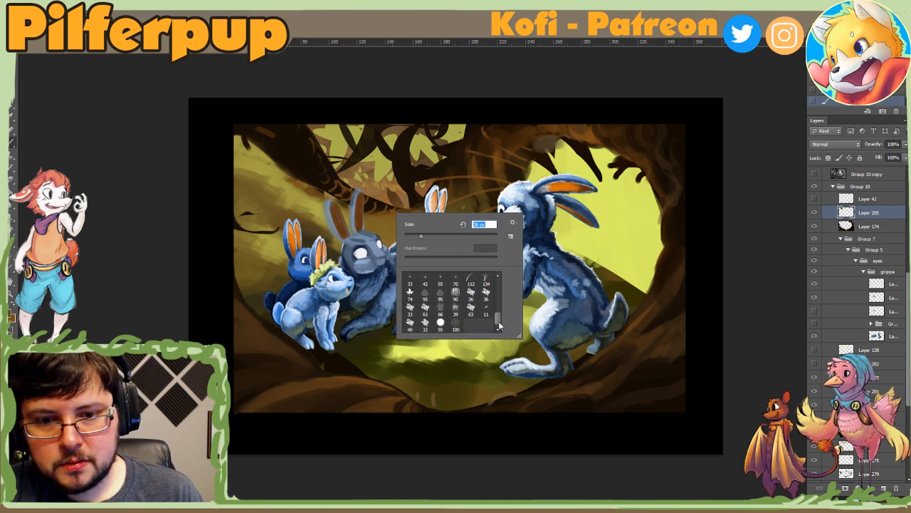
left_click_drag(499, 325, 496, 284)
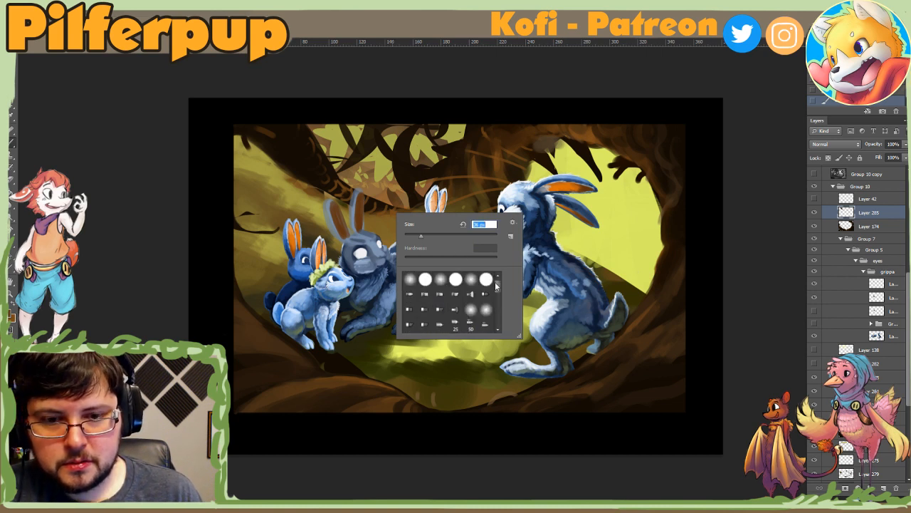
left_click(485, 279)
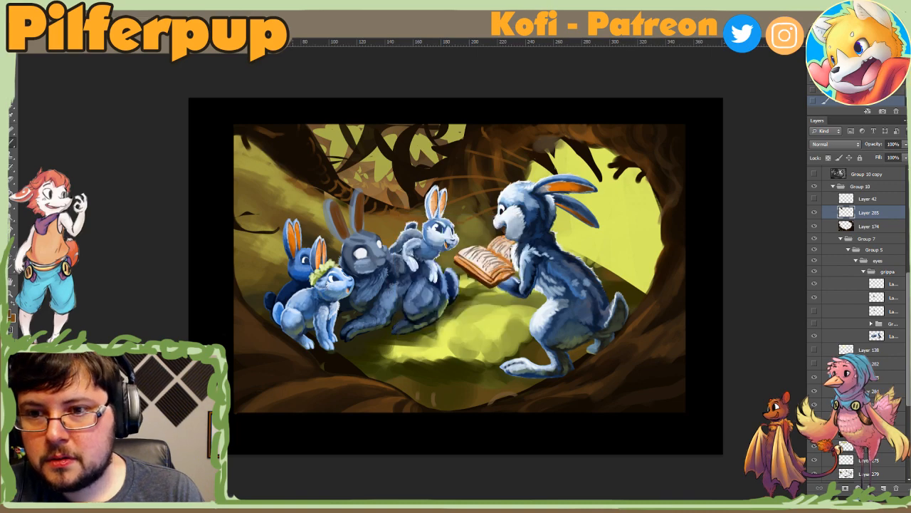
right_click(307, 138)
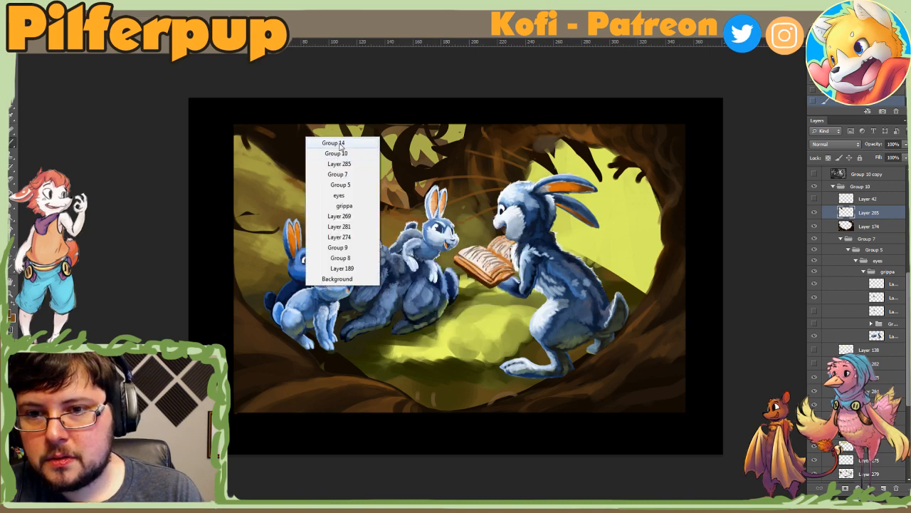
left_click(340, 163)
Step: Enlarge the hard round brush and paint smooth brown strokes over the textured marks along the leaning trunk
key("r")
mouse_move(457, 210)
left_mouse_down()
mouse_move(413, 322)
mouse_move(423, 329)
mouse_move(516, 292)
mouse_move(442, 340)
left_mouse_up()
key("r")
left_click_drag(523, 355, 563, 313)
right_click(694, 308)
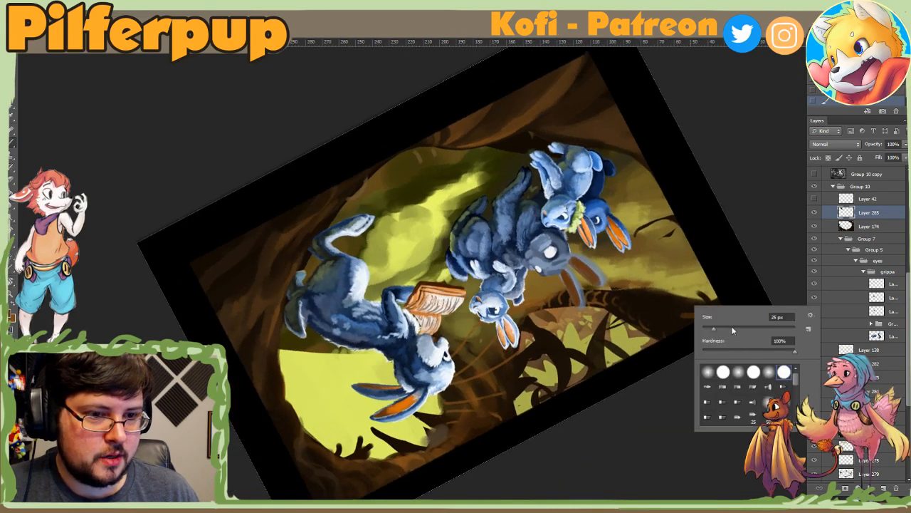
left_click(747, 329)
mouse_move(657, 324)
left_mouse_down()
mouse_move(665, 306)
mouse_move(656, 326)
left_mouse_up()
left_click_drag(609, 308, 668, 334)
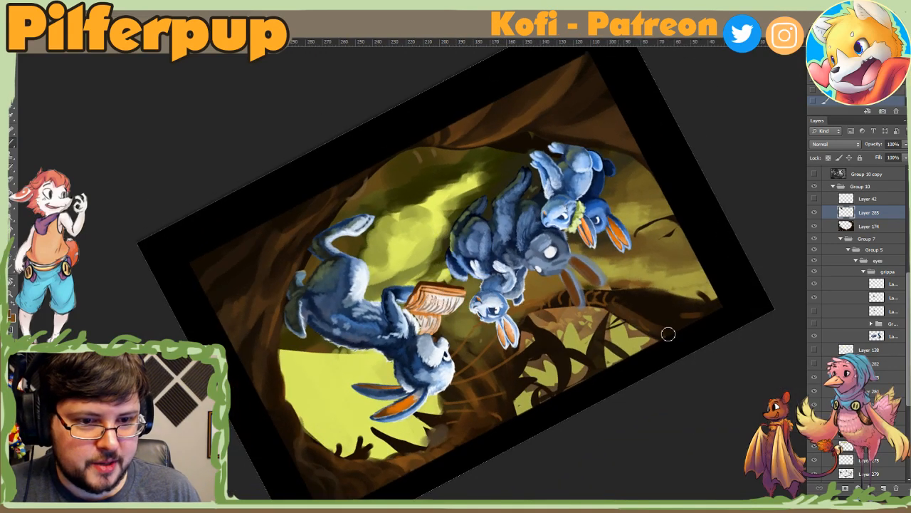
key("Escape")
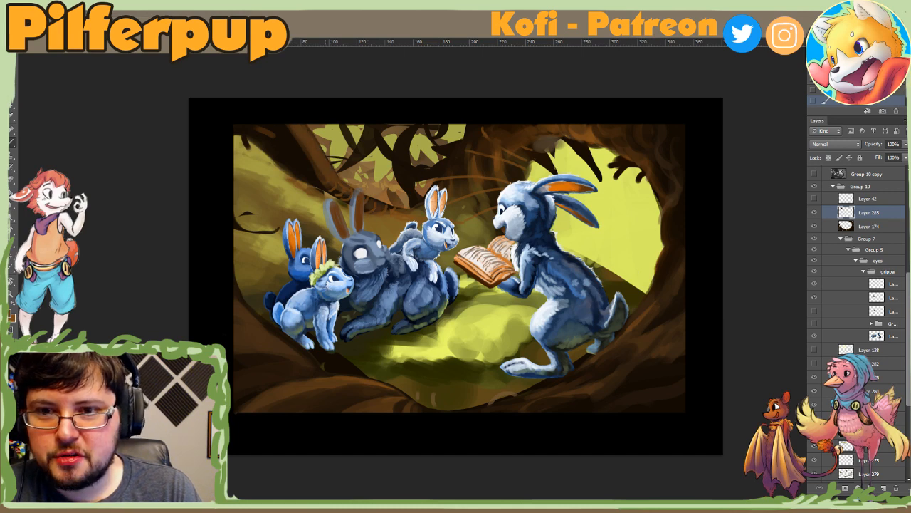
Step: Reduce the round brush from 100 px and paint brown tones onto the upper part of the leaning trunk
right_click(283, 142)
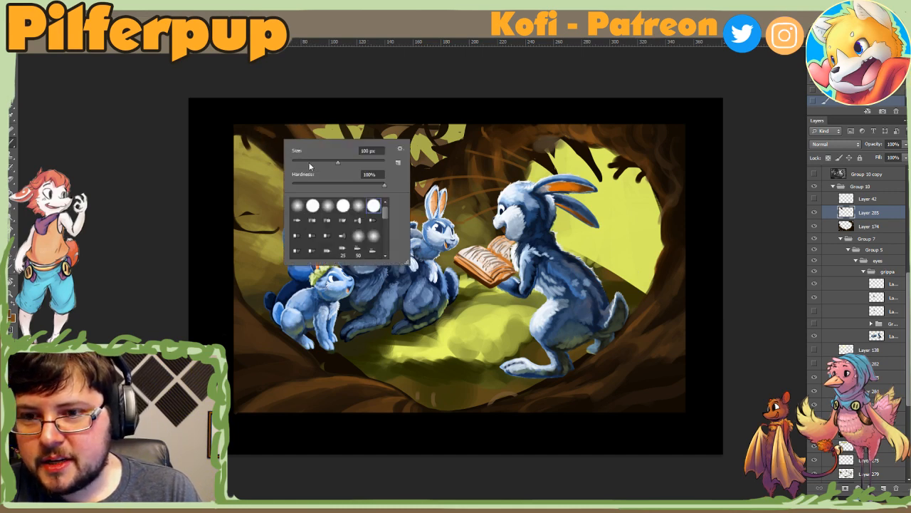
left_click(311, 166)
left_click(250, 136)
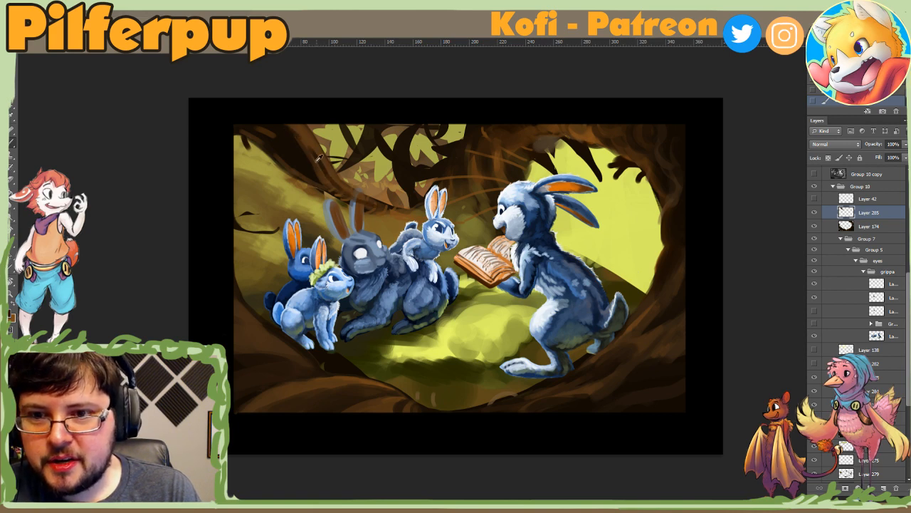
right_click(356, 172)
key("Return")
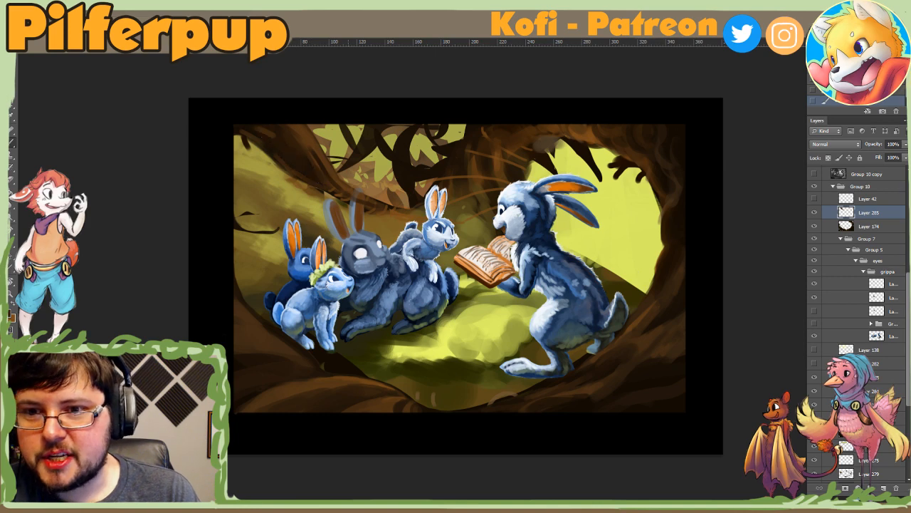
Step: Resize the round brush and paint brown strokes along the leaning trunk's lower end above the grey rabbit's ears
right_click(351, 187)
left_click(391, 211)
key("Return")
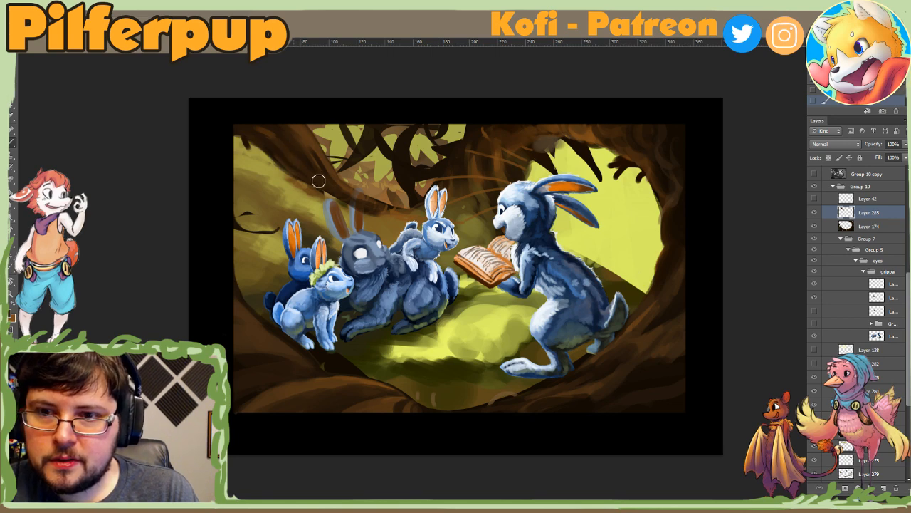
mouse_move(403, 170)
left_mouse_down()
mouse_move(335, 335)
mouse_move(361, 346)
mouse_move(330, 347)
mouse_move(271, 381)
left_mouse_up()
right_click(430, 320)
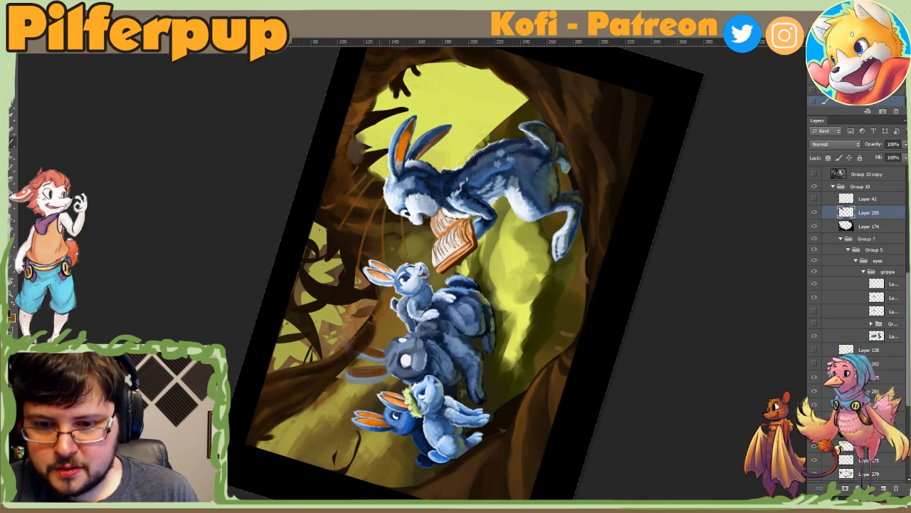
key("Escape")
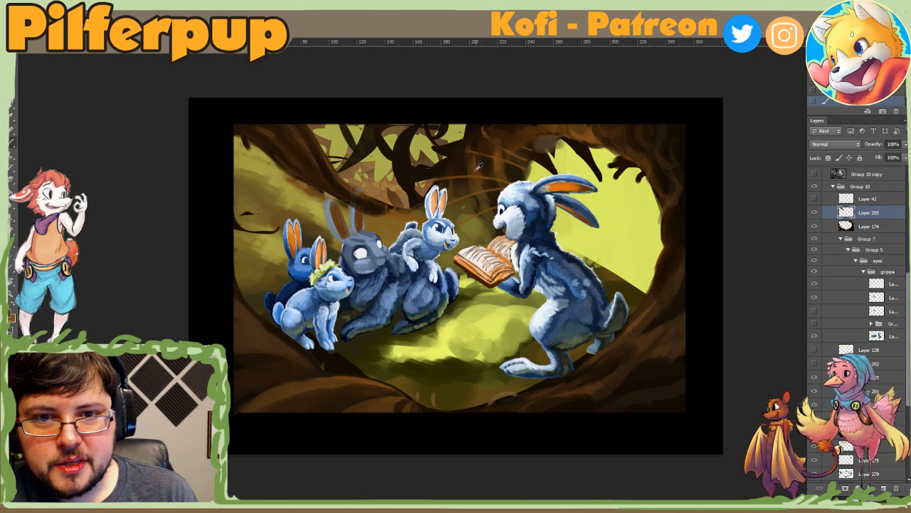
Step: Refine the leaning trunk's outer edge with brown strokes and readjust the round brush size for further detail
right_click(327, 151)
mouse_move(316, 155)
left_mouse_down()
mouse_move(335, 185)
mouse_move(371, 202)
left_mouse_up()
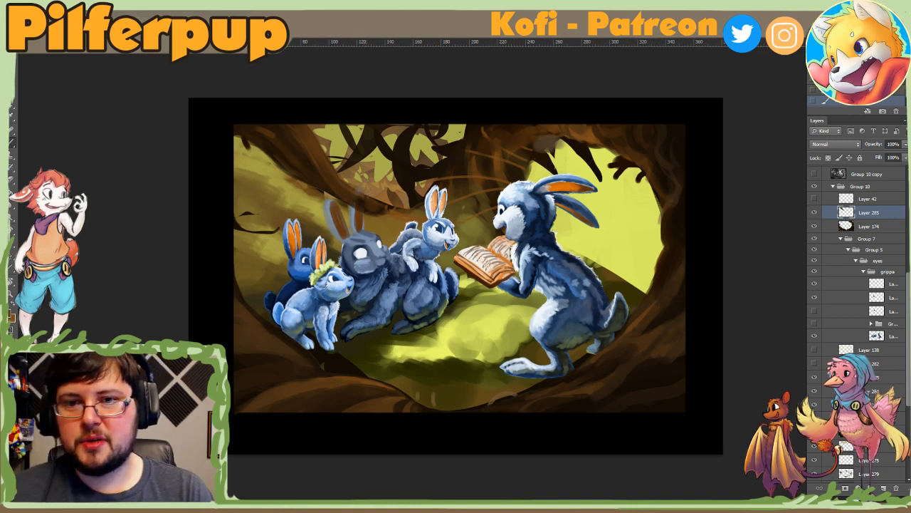
right_click(409, 159)
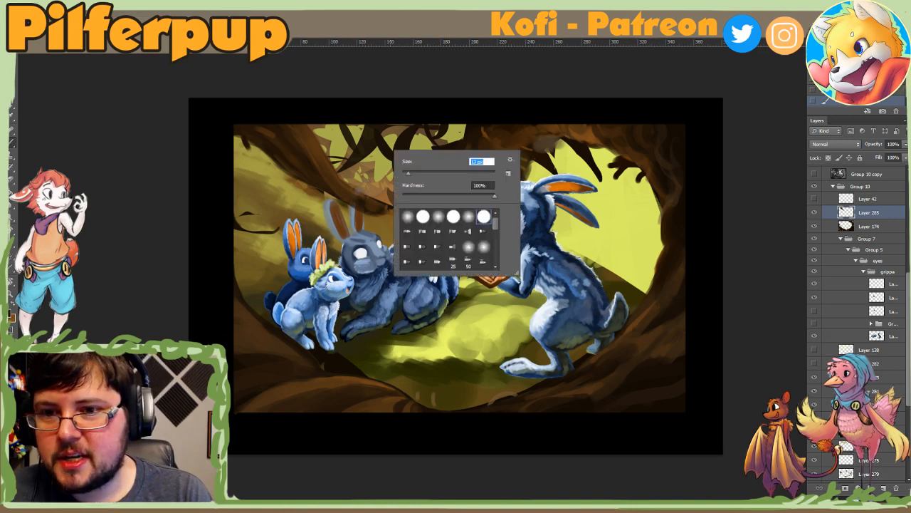
key("Return")
right_click(304, 142)
left_click(318, 158)
key("Return")
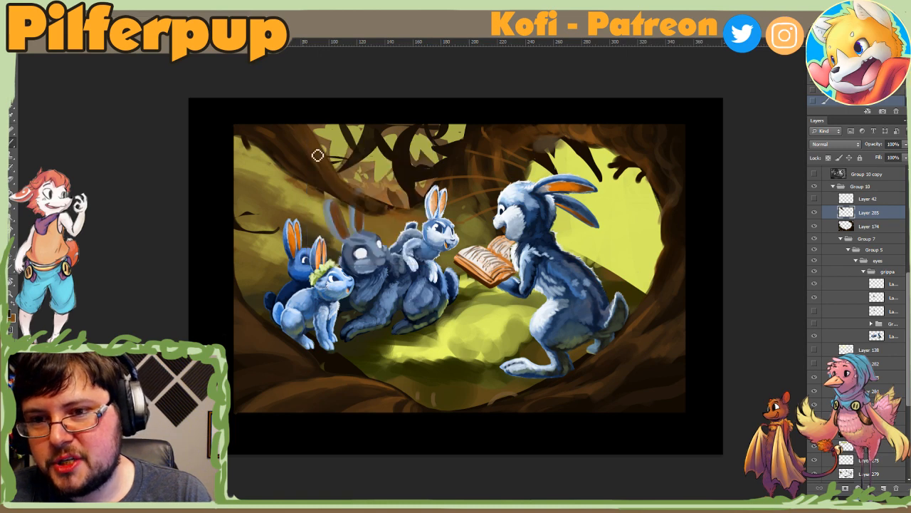
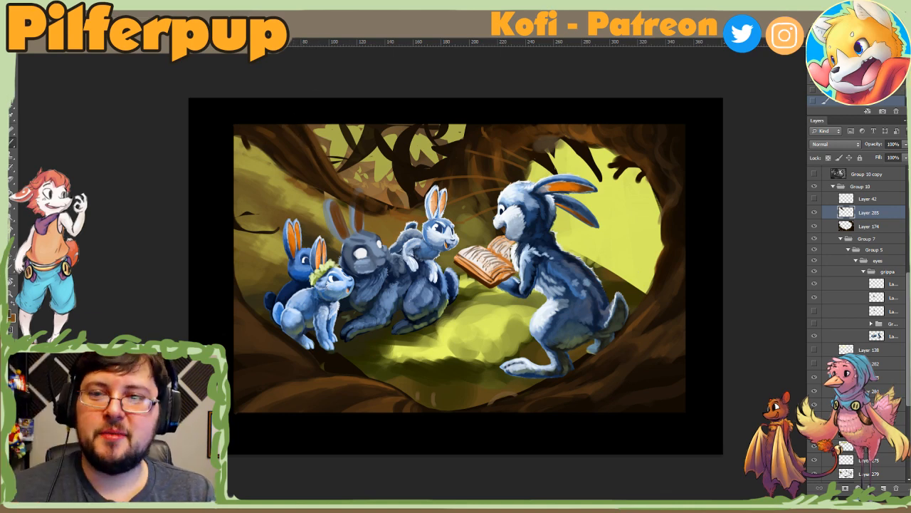
Step: Vary the hard round brush size and paint brown bark strokes across the upper part of the leaning trunk
right_click(304, 151)
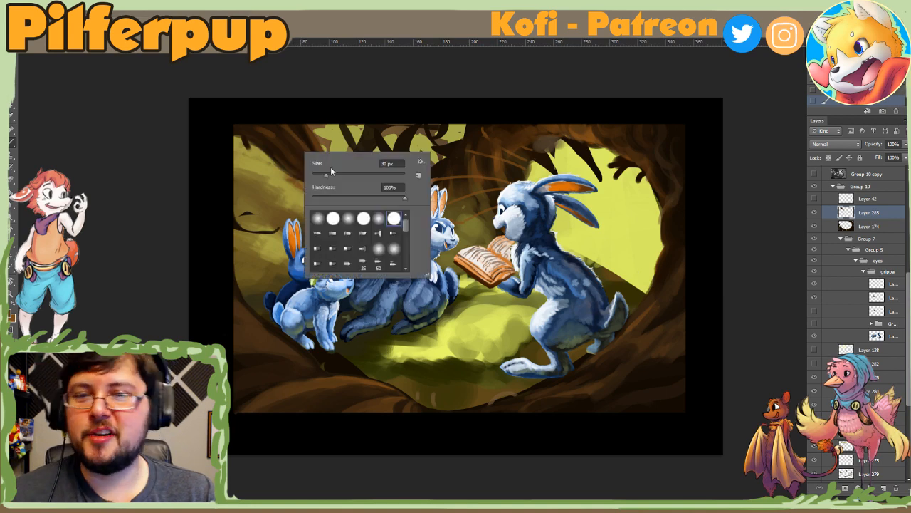
left_click(330, 171)
left_click(290, 138)
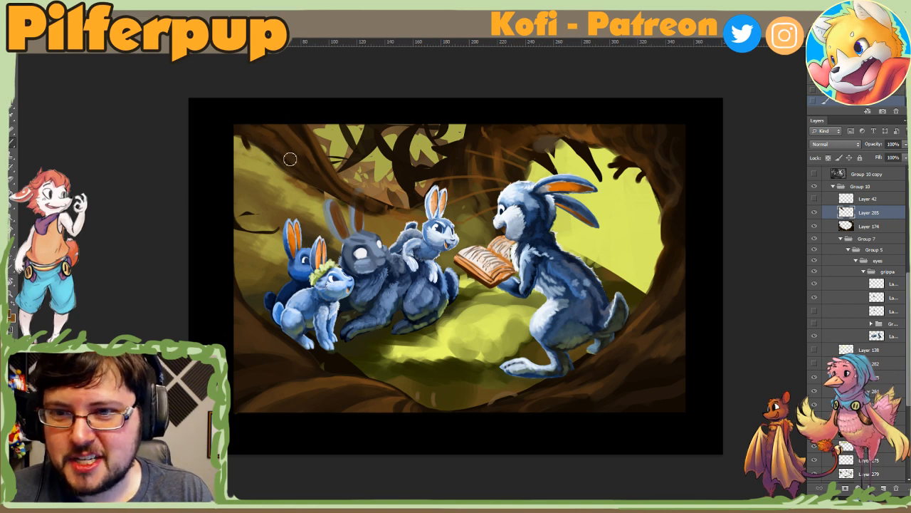
right_click(302, 126)
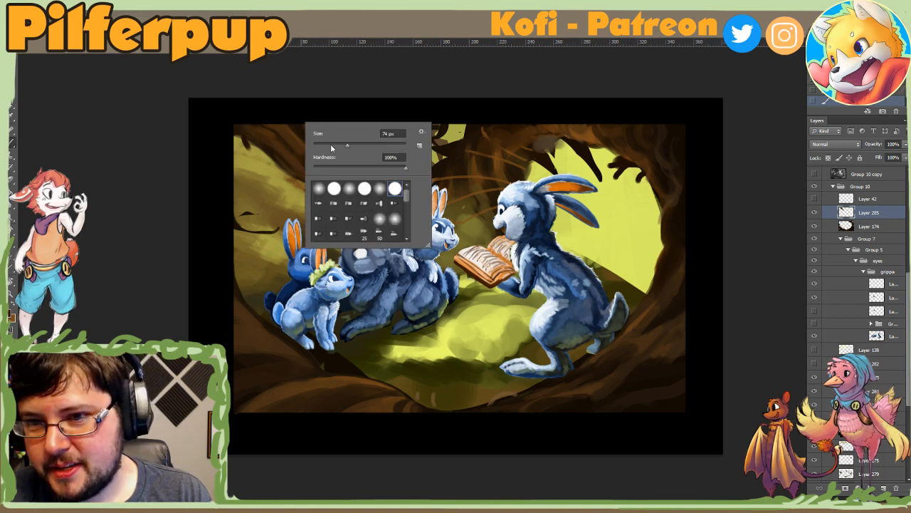
left_click(332, 146)
key("Return")
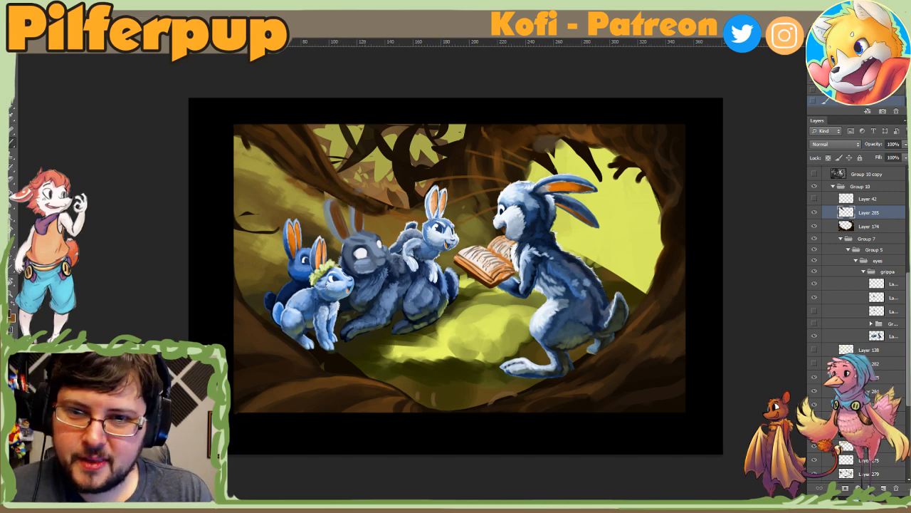
Step: Resize the hard round brush for finer work and refine the upper leaning trunk's edges with brown strokes
right_click(391, 162)
left_click(256, 142)
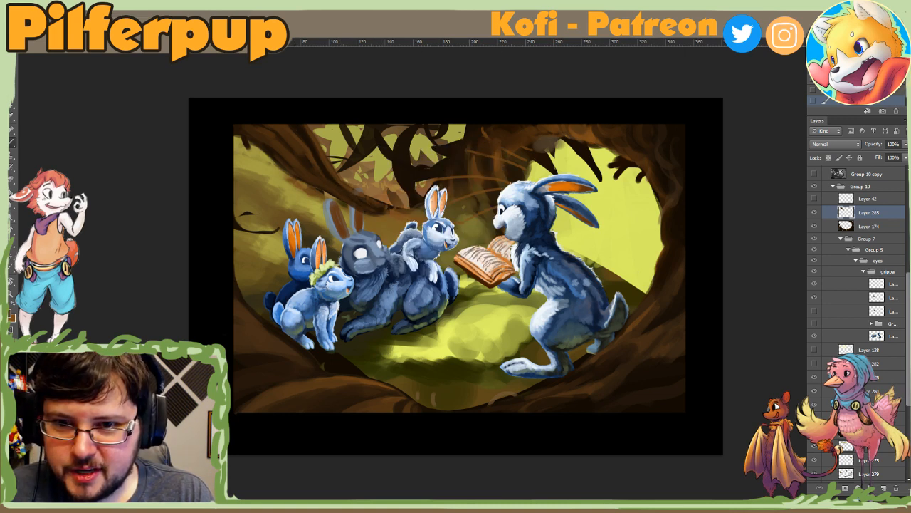
right_click(327, 156)
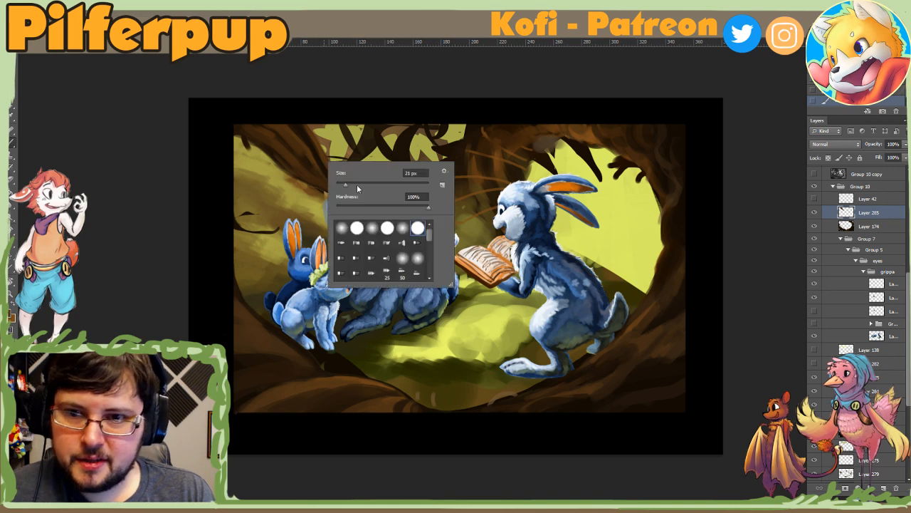
left_click(322, 159)
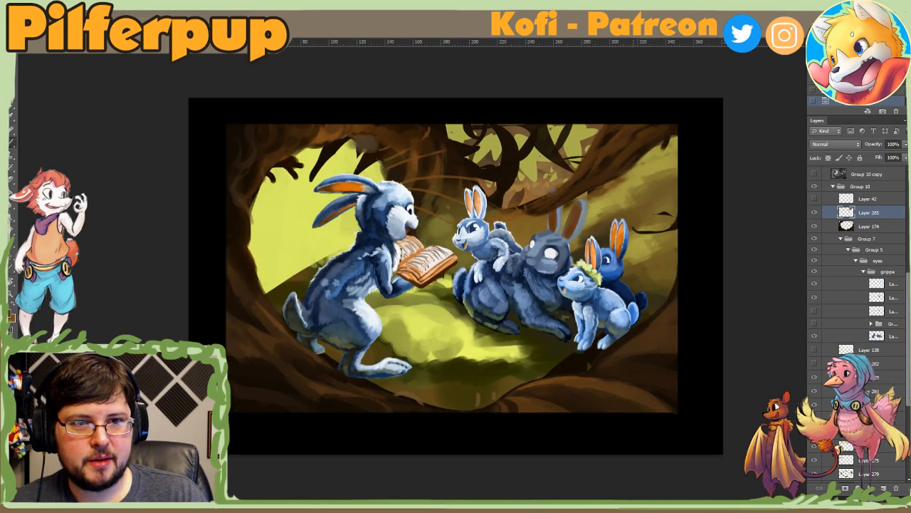
Step: Compare the mirrored painting with and without the trunk repaint on Layer 285
left_click(508, 180, "alt")
right_click(520, 178)
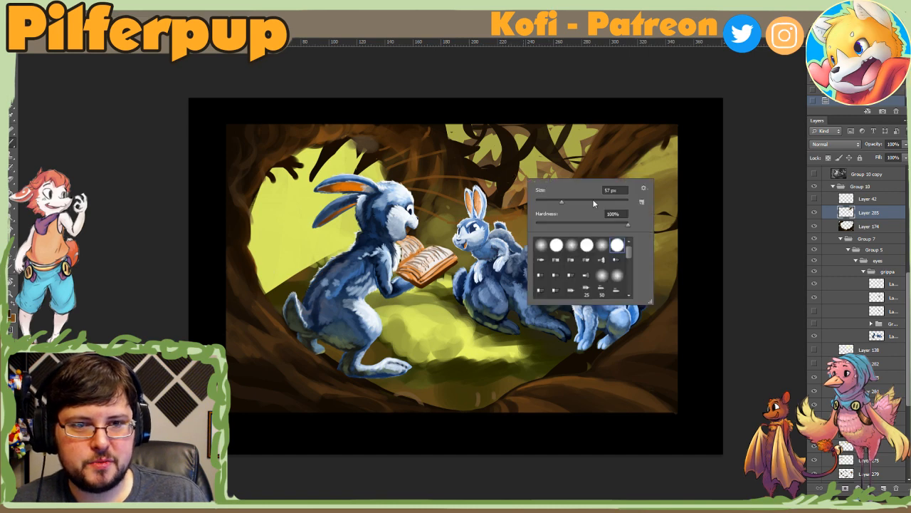
left_click(815, 213)
left_click(815, 212)
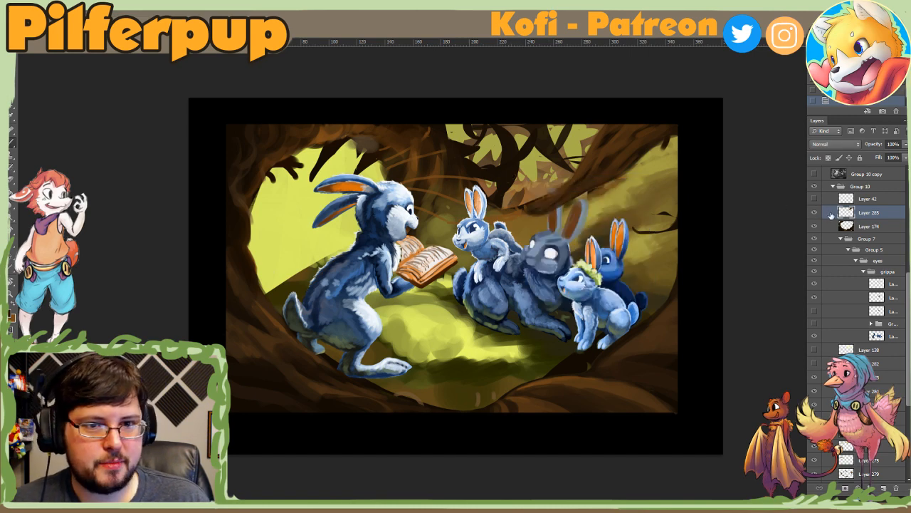
Step: Sample a background colour, resize the round brush and paint the leaning trunk's lower tip beside the grey rabbit's ears
left_click(525, 216, "alt")
right_click(543, 210)
left_click(568, 235)
left_click_drag(540, 207, 551, 204)
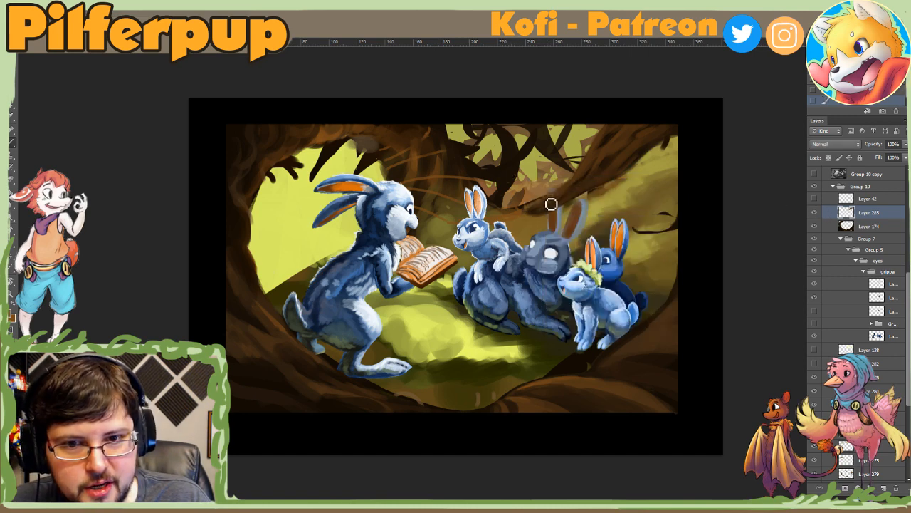
right_click(547, 215)
left_click(522, 213)
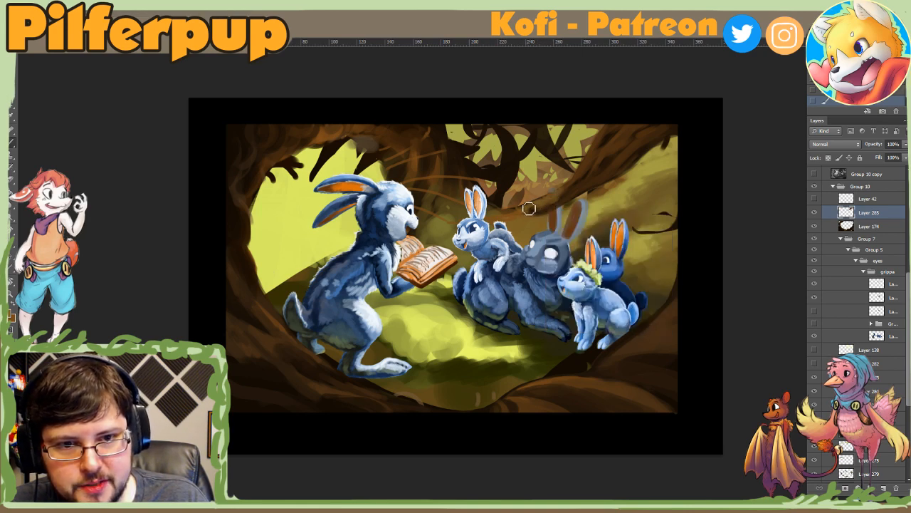
Step: Readjust the round brush size and extend the brown strokes along the lower end of the leaning trunk
right_click(541, 173)
left_click(531, 210)
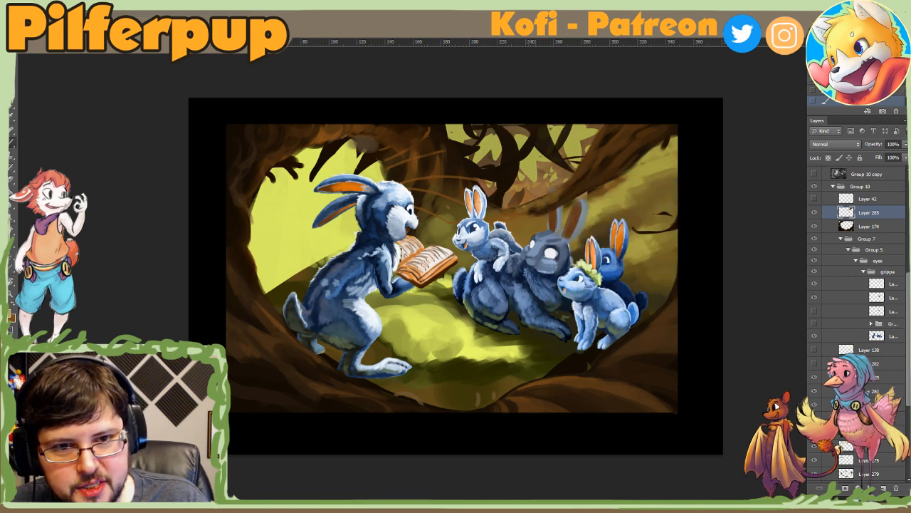
right_click(570, 188)
mouse_move(591, 213)
left_mouse_down()
mouse_move(584, 213)
mouse_move(595, 214)
left_mouse_up()
left_click(539, 208)
right_click(569, 190)
left_click(526, 212)
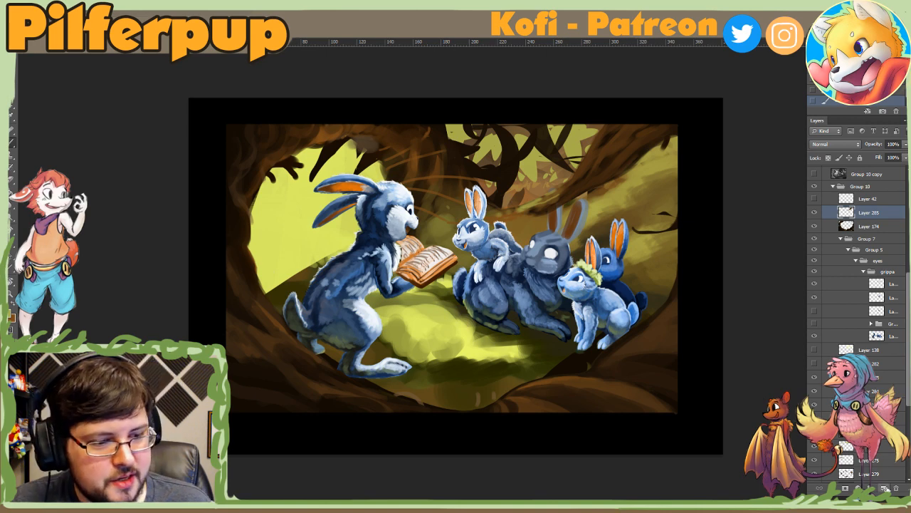
Step: Add a new layer above Layer 285 and set the foreground colour to near-black brown 0e0802
left_click(883, 487)
right_click(558, 191)
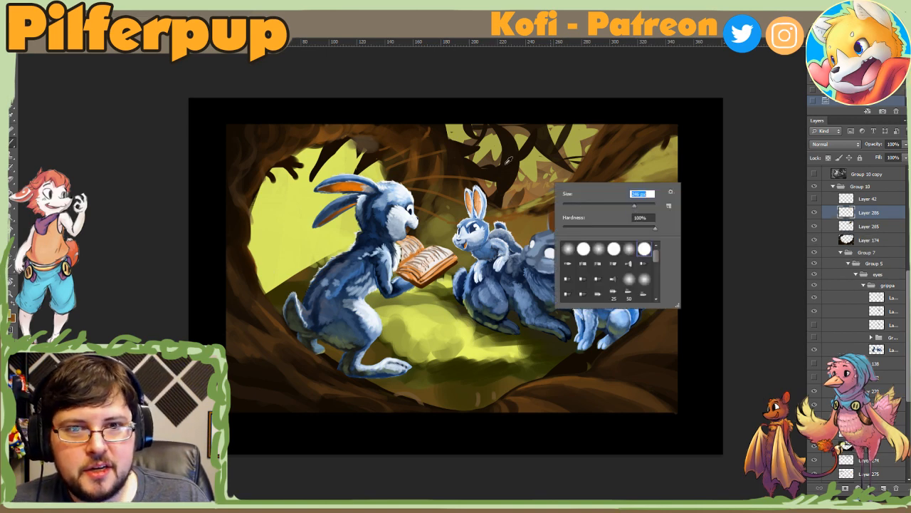
left_click(508, 160, "alt")
left_click(10, 316)
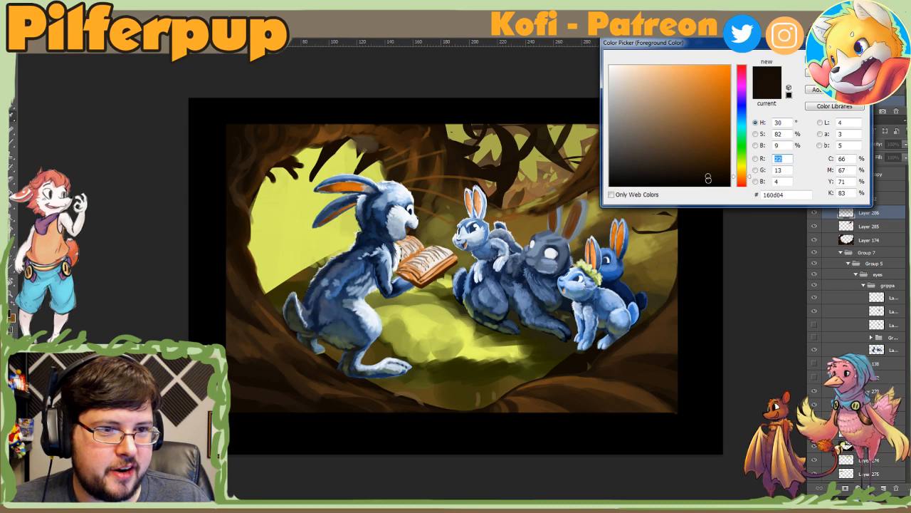
left_click(709, 179)
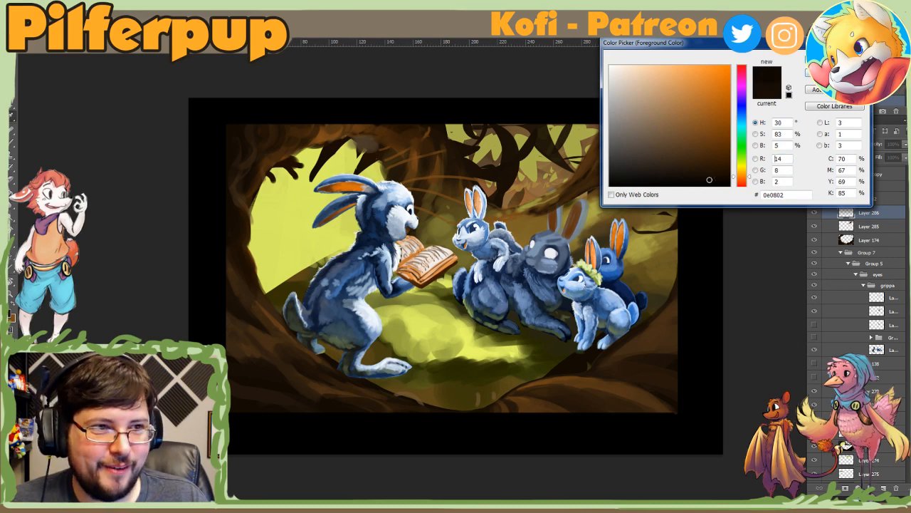
key("Return")
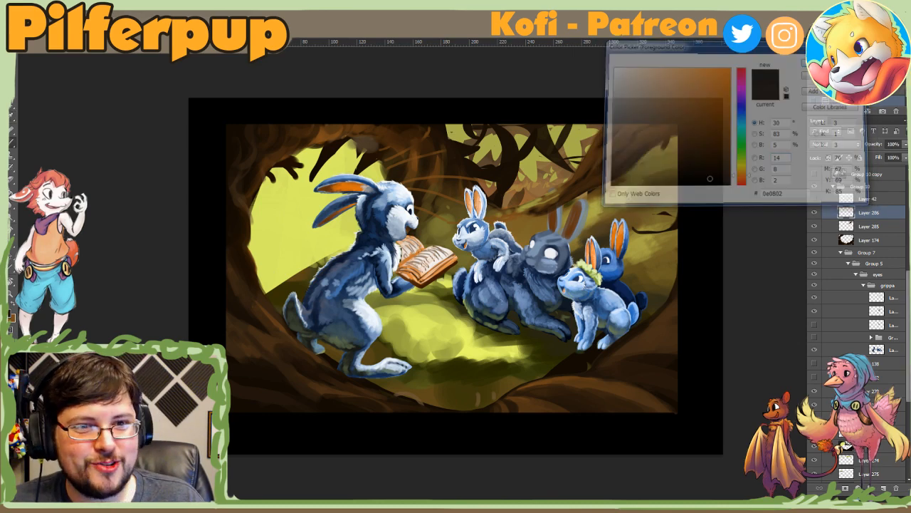
Step: Try a dark stroke with an enlarged round brush over the trunk's lower end, and undo it
right_click(618, 117)
left_click(710, 141)
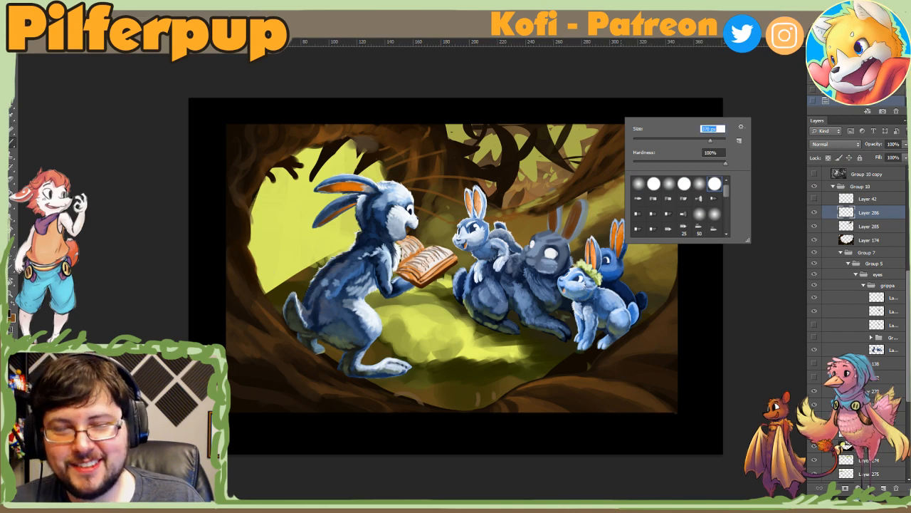
left_click_drag(574, 213, 554, 201)
key("ctrl+z")
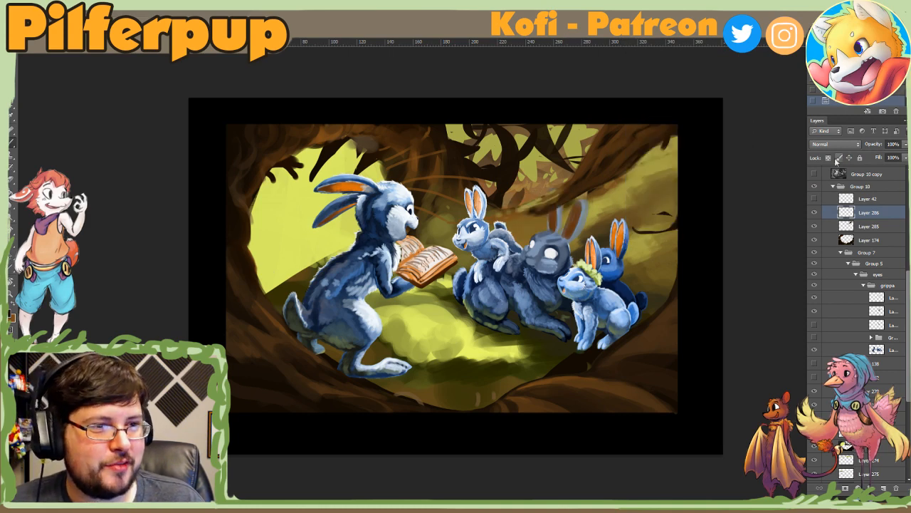
Step: Clip Layer 286 to Layer 285 and darken the leaning trunk with broad near-black brown strokes
right_click(859, 212)
left_click(756, 265)
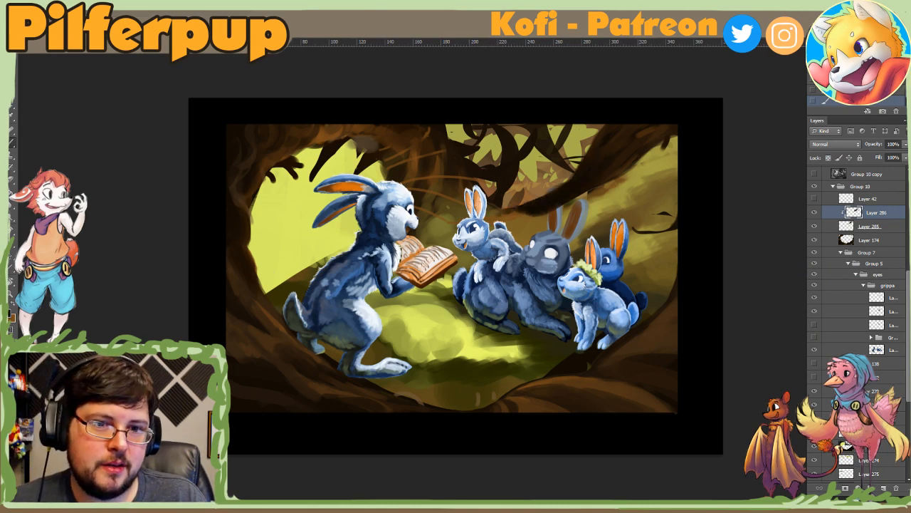
left_click(653, 131, "alt")
left_click_drag(610, 128, 642, 157)
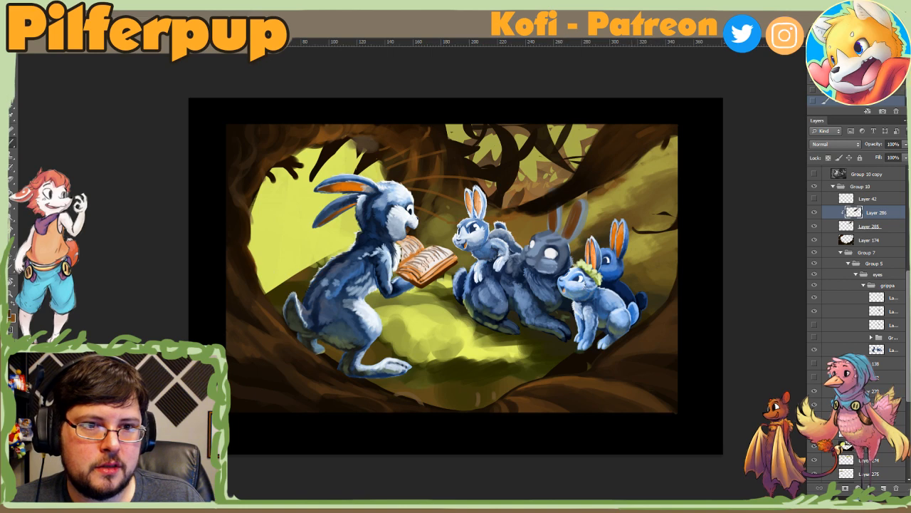
Step: Compare the Overlay and Multiply blend modes on Layer 286, and keep Overlay
left_click(834, 144)
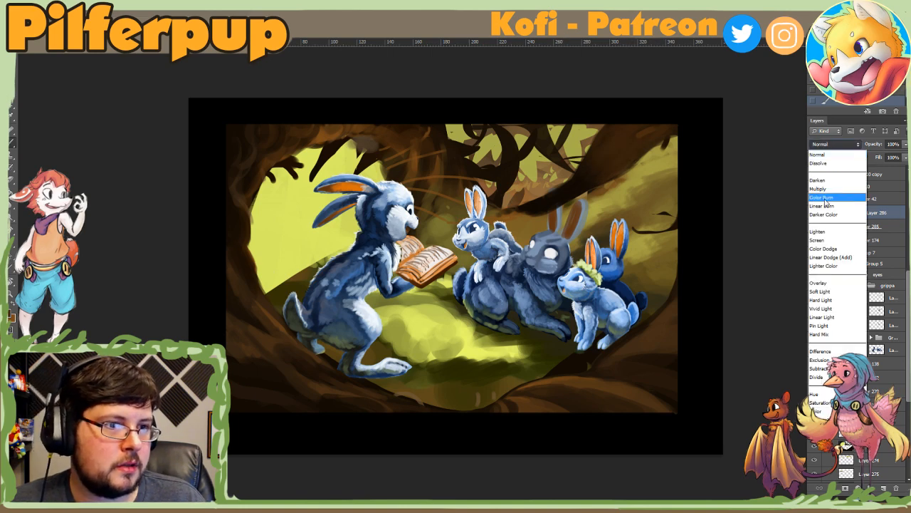
left_click(819, 283)
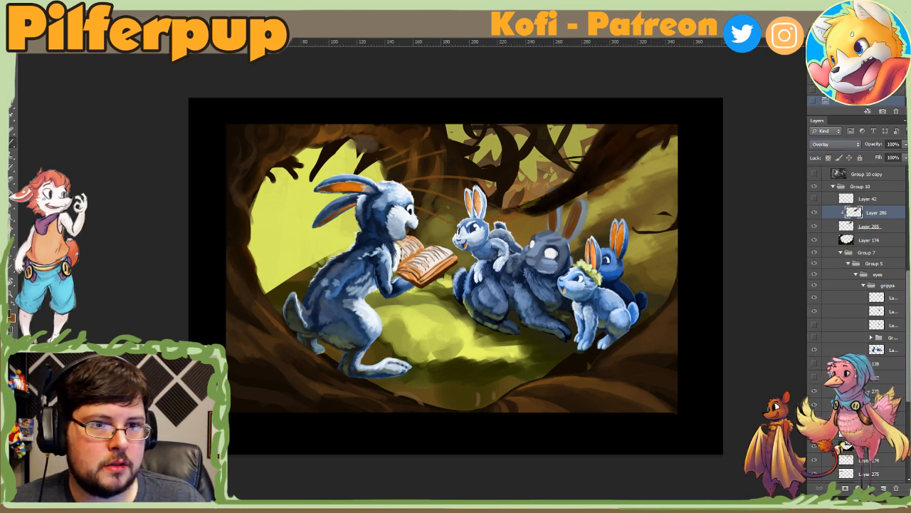
left_click(839, 145)
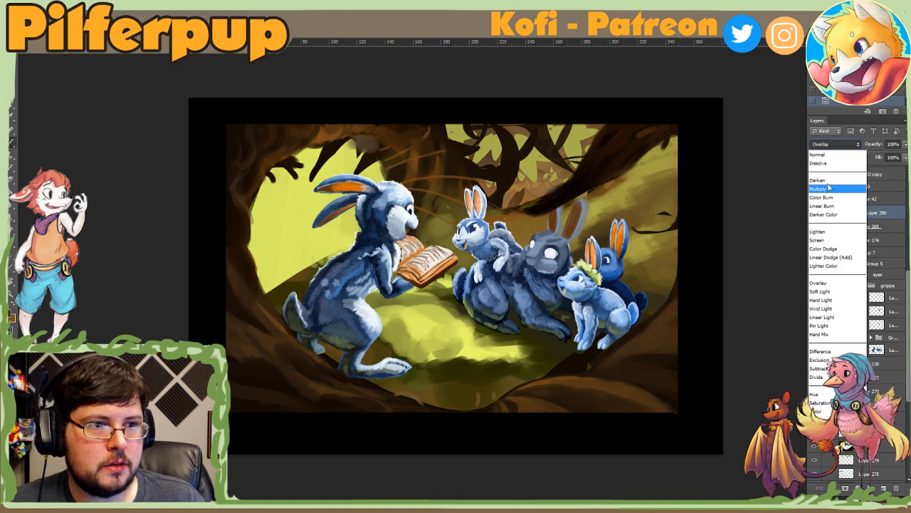
left_click(830, 185)
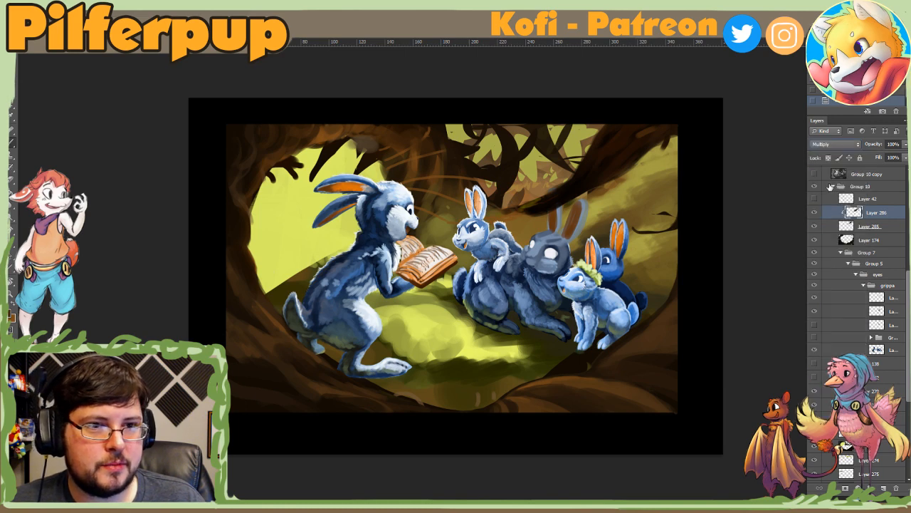
left_click(839, 144)
left_click(823, 283)
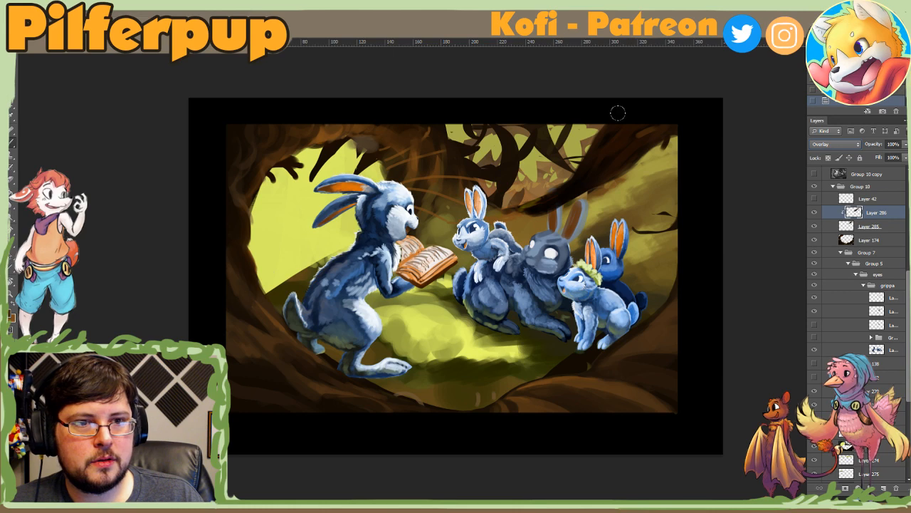
Step: Try warm orange strokes along the leaning trunk on the Overlay layer, stepping back and forth through the variations
left_click(532, 382, "alt")
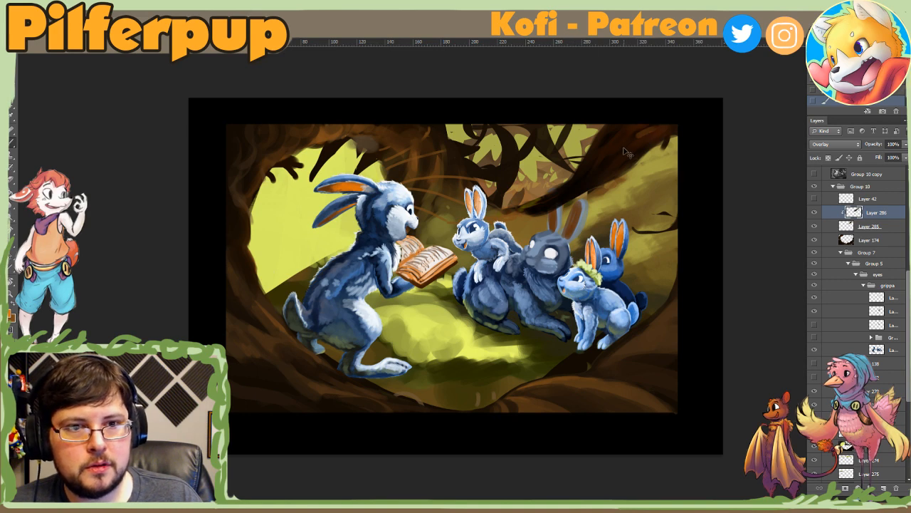
key("ctrl+z")
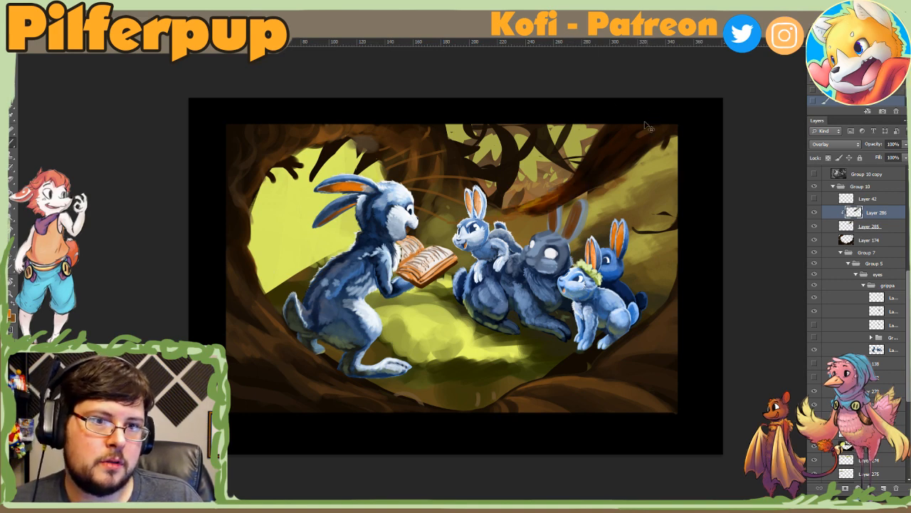
key("ctrl+alt+z")
key("ctrl+alt+z")
key("ctrl+alt+z")
key("ctrl+alt+z")
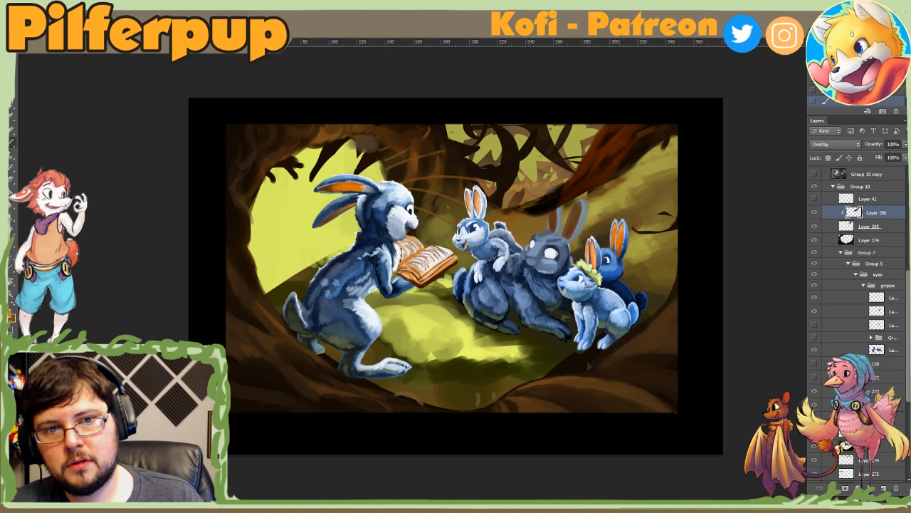
key("ctrl+shift+z")
key("ctrl+shift+z")
left_click_drag(589, 158, 531, 207)
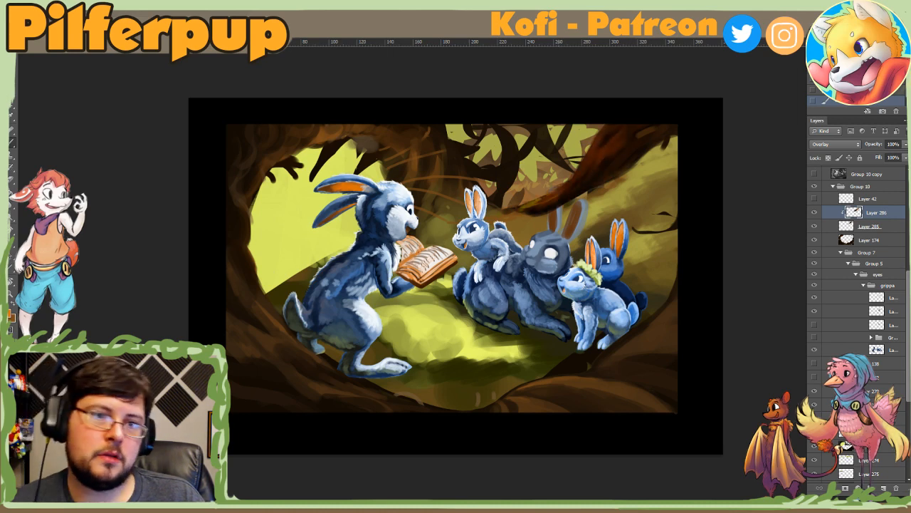
Step: Check the trunk's tint at a reduced view and delete the clipped Overlay layer, Layer 286
left_click(619, 417, "alt")
left_click(623, 420, "alt")
left_click(624, 420, "alt")
left_click(624, 420, "alt")
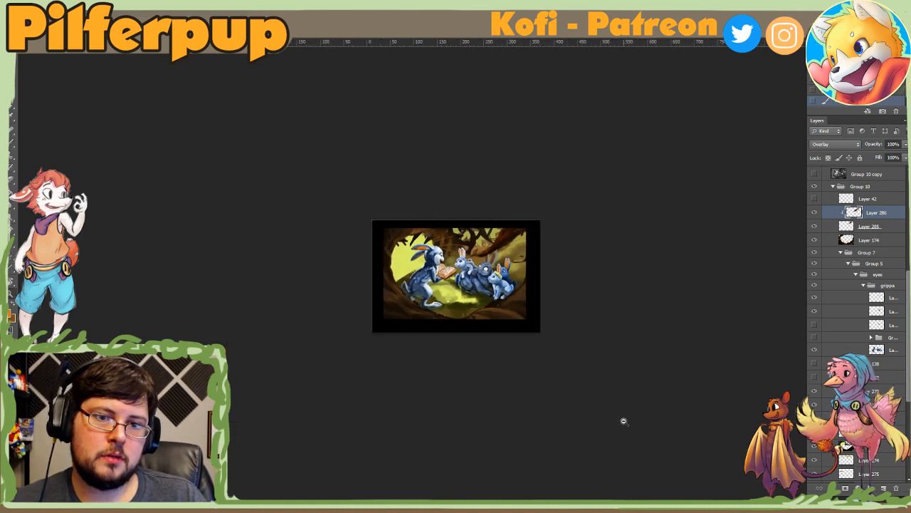
left_click(613, 415, "alt")
left_click(616, 417)
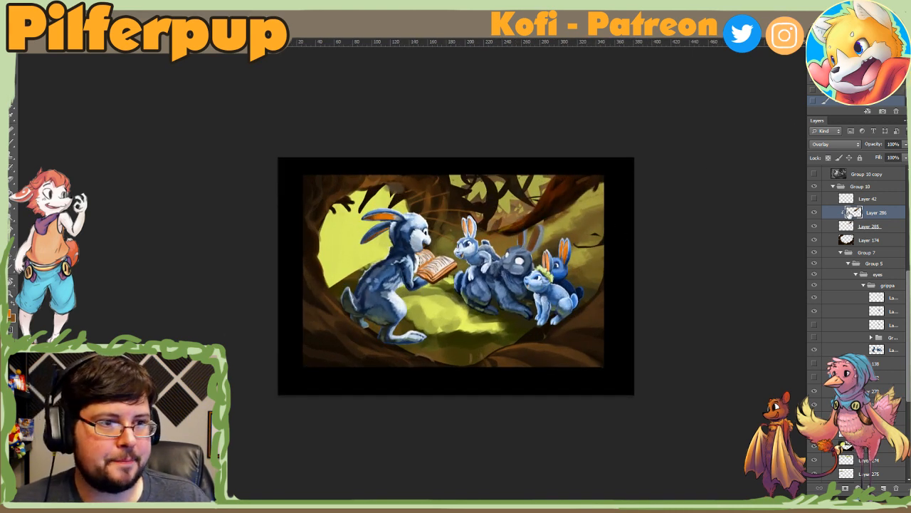
key("Delete")
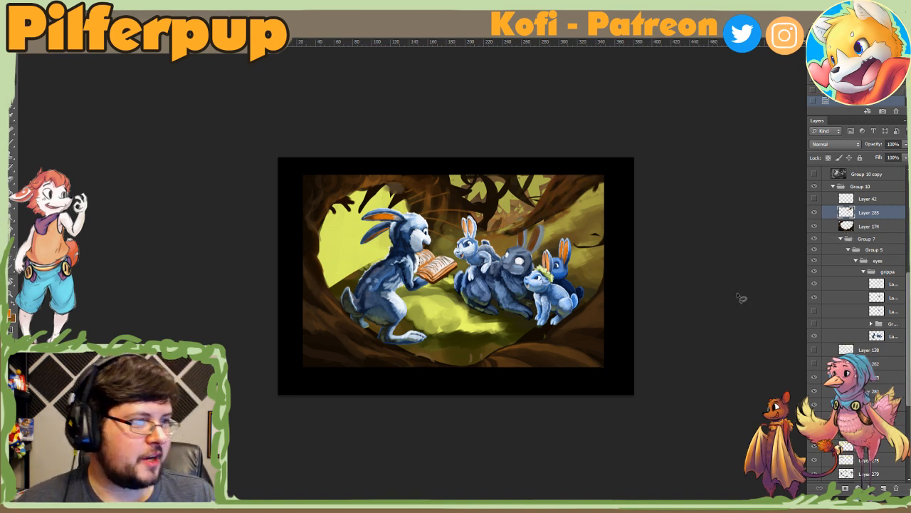
Step: Sample dark brown #673300 from the painting as the foreground colour and add a new layer above Layer 285
left_click(10, 314)
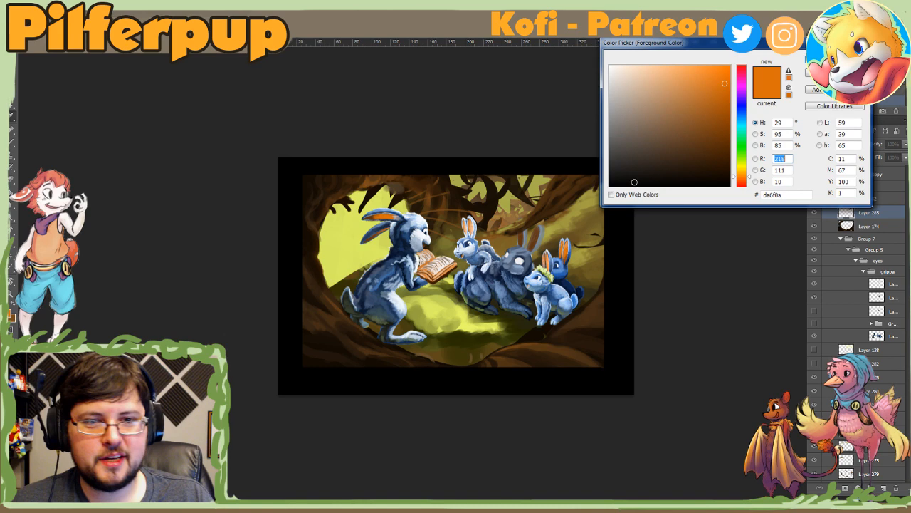
left_click(545, 200)
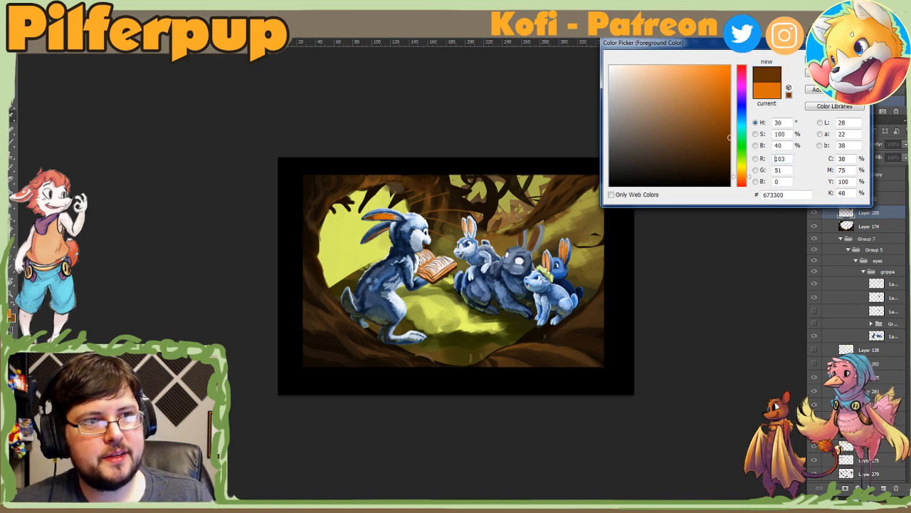
left_click(826, 71)
key("ctrl+plus")
left_click(883, 488)
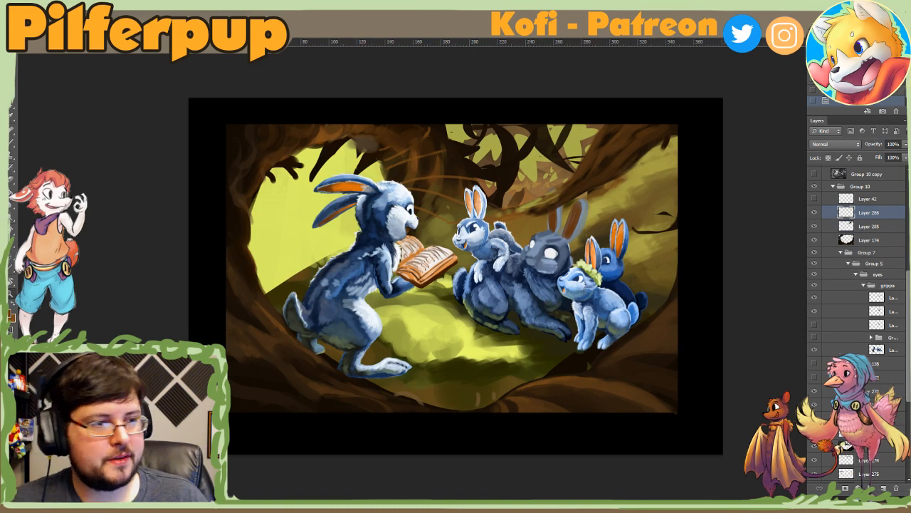
Step: Paint dark brown bark strokes on the leaning trunk on Layer 286 with a resized hard round brush
right_click(531, 222)
left_click(603, 303)
left_click(561, 260)
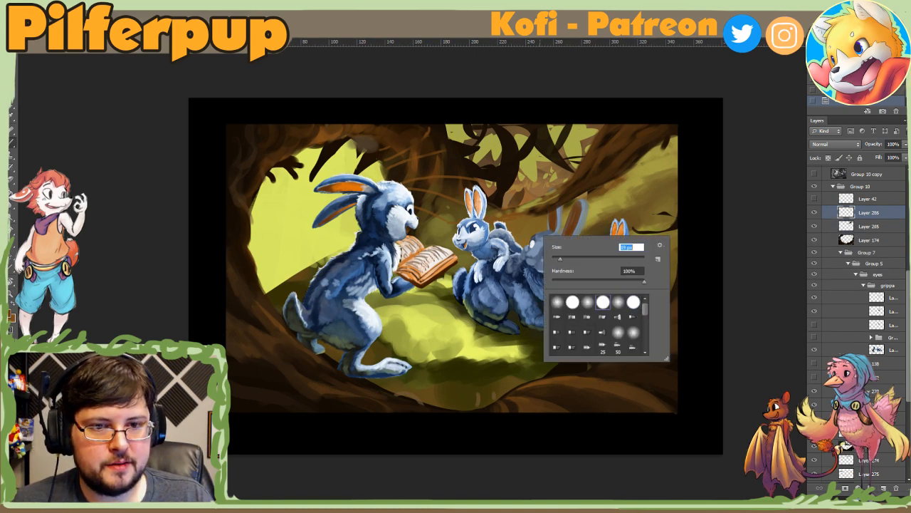
left_click(572, 237)
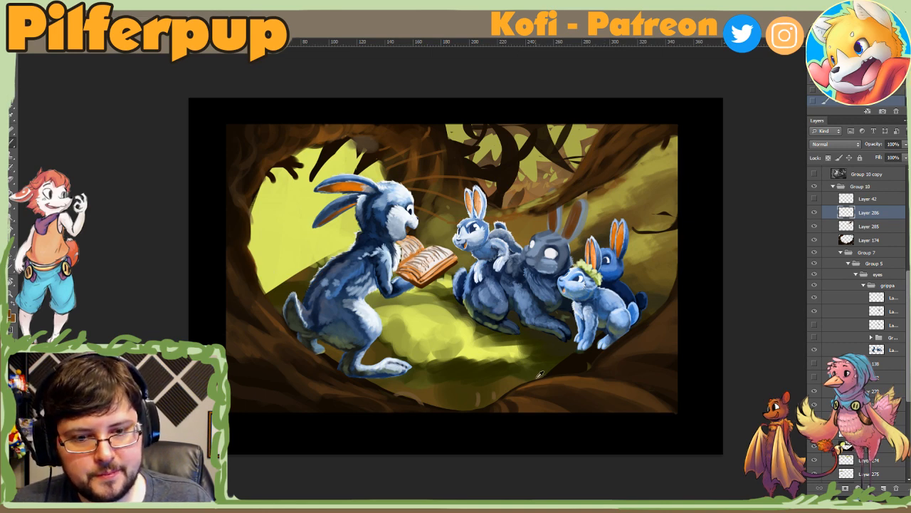
right_click(594, 163)
left_click(635, 146)
left_click(579, 179)
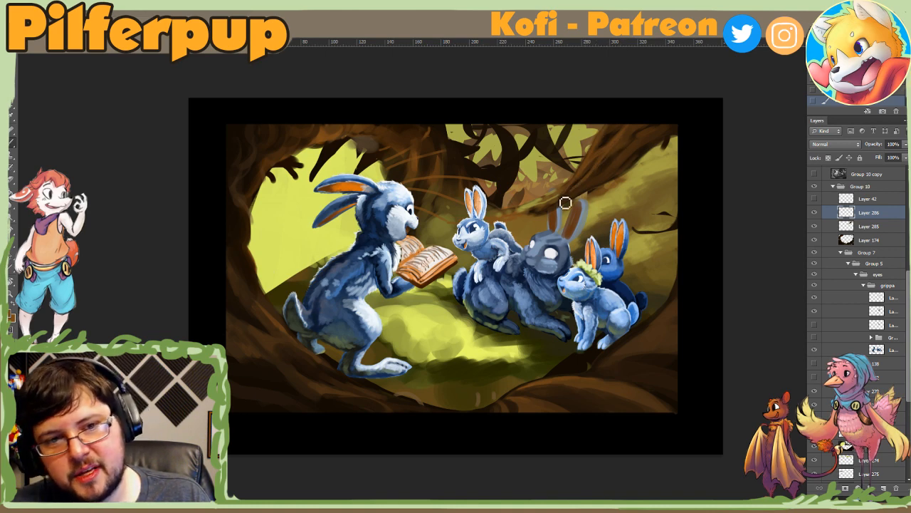
Step: Compare the trunk with and without Layer 286, merge it with Layer 285 and move the result below Layer 282
left_click(816, 214)
left_click(815, 214)
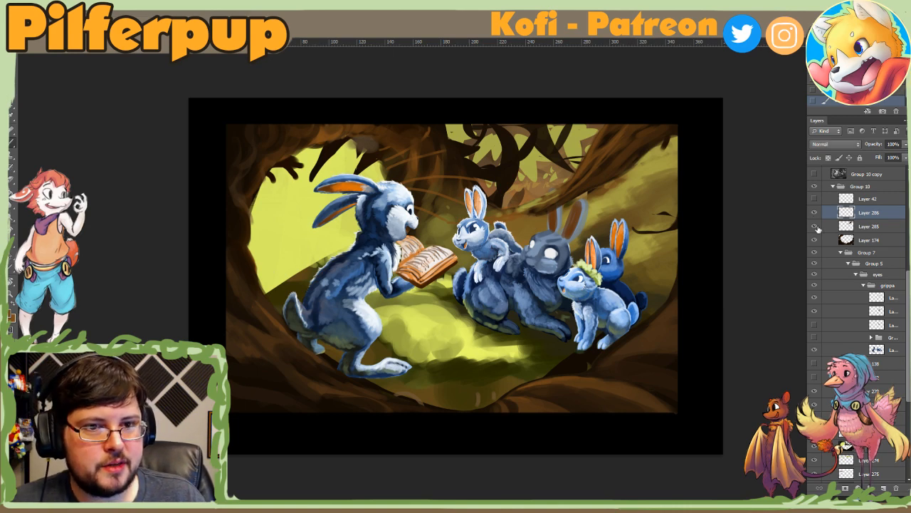
left_click(841, 227, "shift")
key("ctrl+e")
left_click_drag(841, 215, 847, 366)
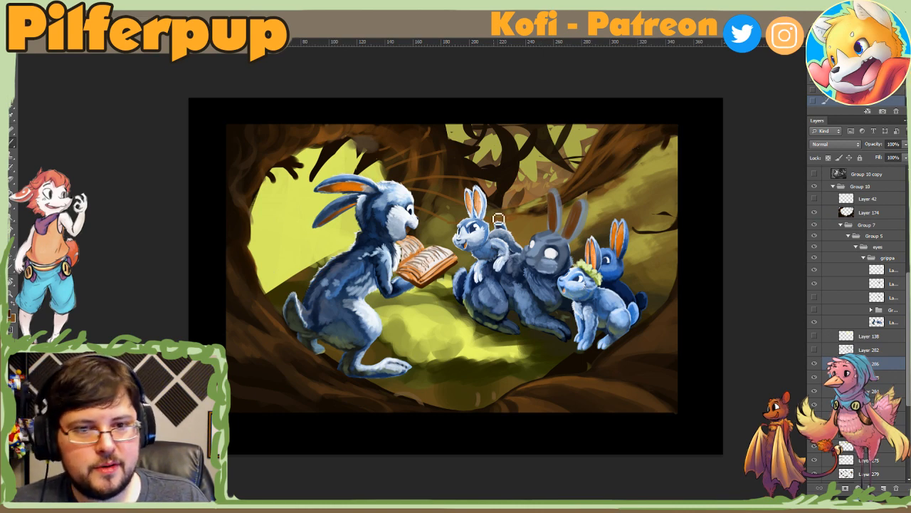
Step: Resize the brush, retouch the leaning trunk's base and switch layer visibility to reveal the painted forest floor
right_click(547, 217)
left_click_drag(583, 235, 604, 235)
left_click(532, 214)
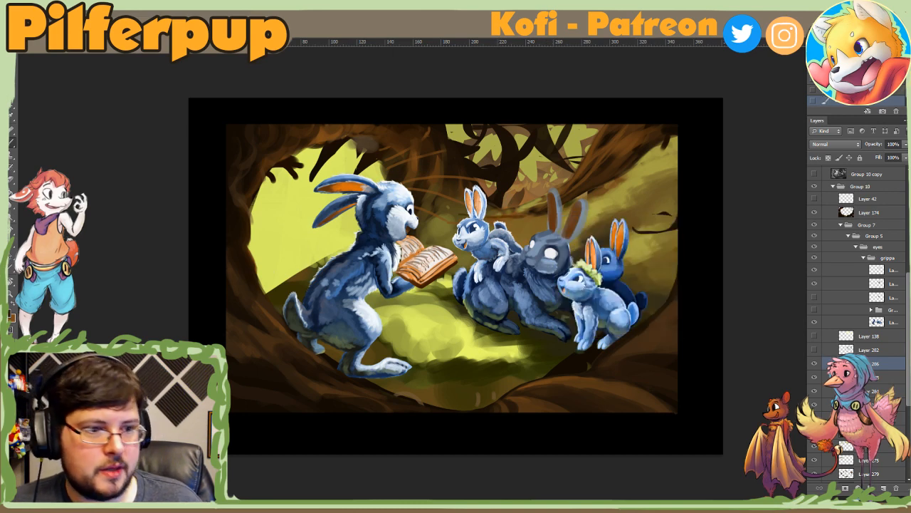
left_click(814, 446)
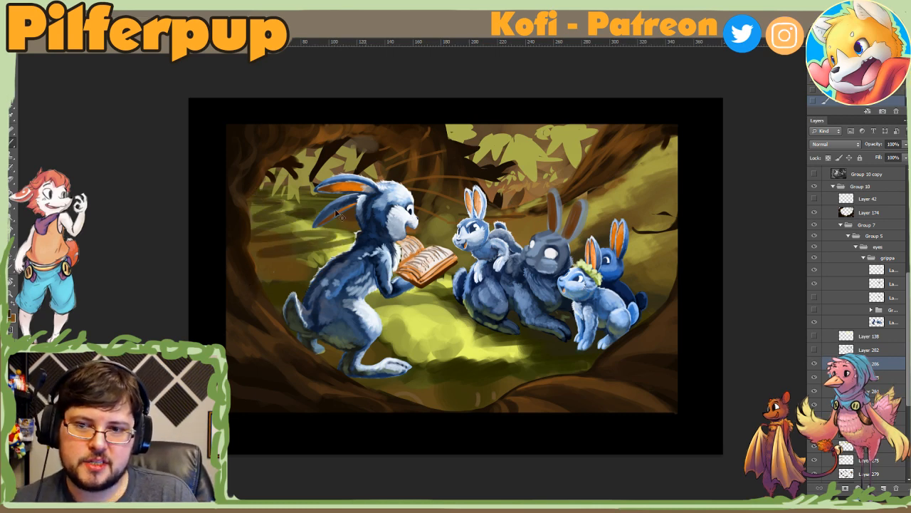
Step: Add a new layer and draw a thin dark horizon line across the scene at the storyteller's ear height
left_click(882, 487)
right_click(296, 191)
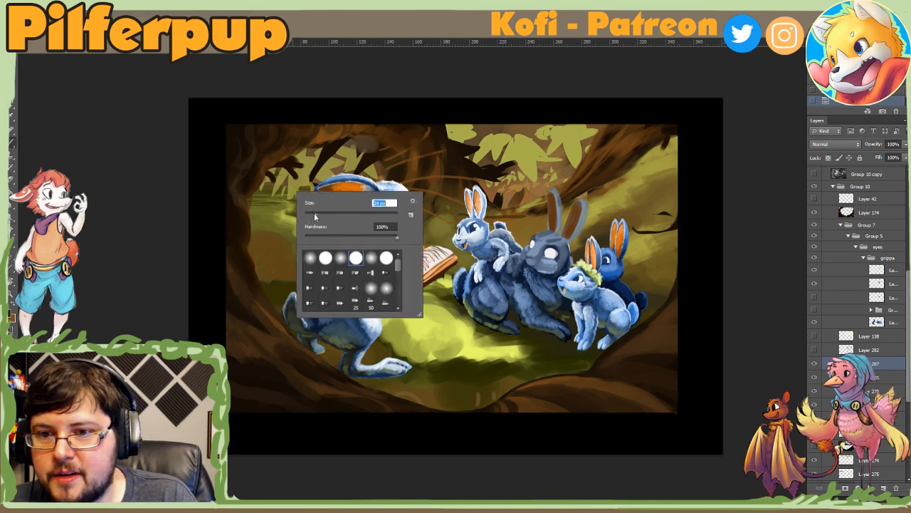
left_click(279, 197)
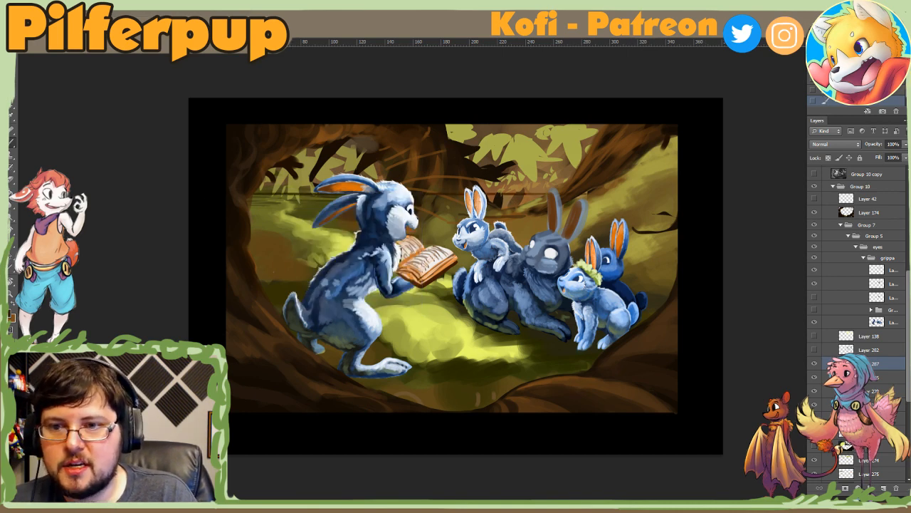
right_click(372, 203)
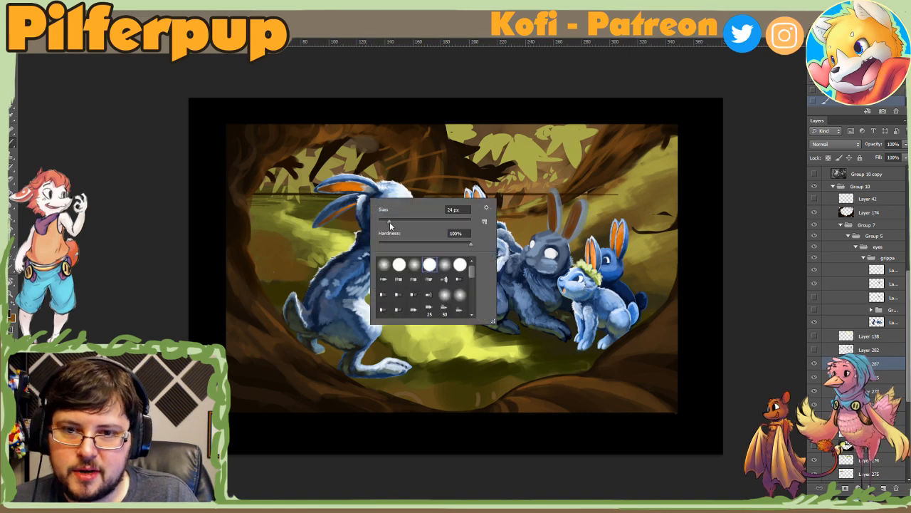
left_click(366, 197)
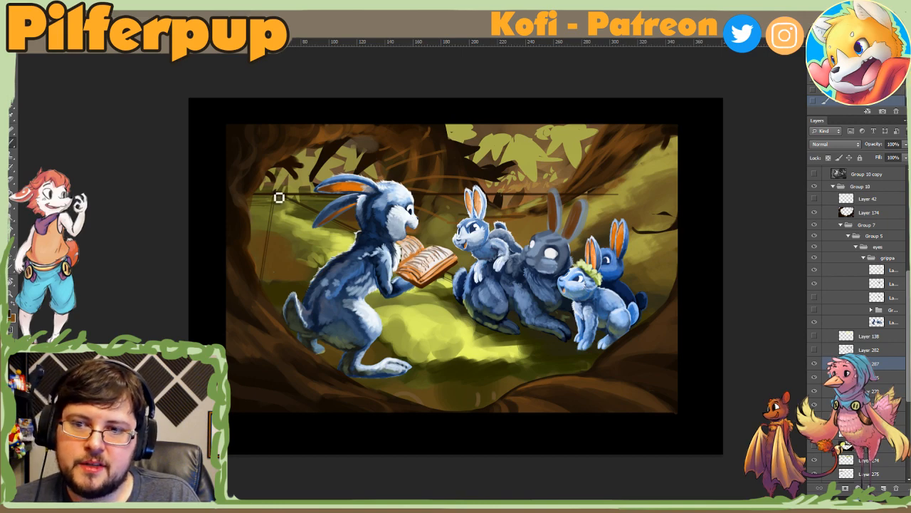
Step: Try curved guide strokes over the ground around the storytelling rabbit
key("r")
left_click_drag(278, 197, 314, 338)
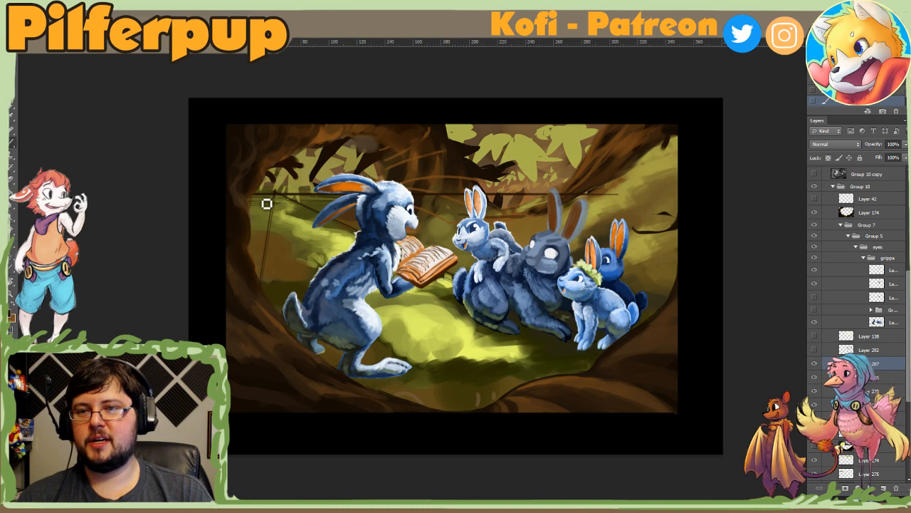
mouse_move(275, 200)
left_mouse_down()
mouse_move(306, 215)
mouse_move(264, 260)
left_mouse_up()
left_click_drag(323, 227, 345, 250)
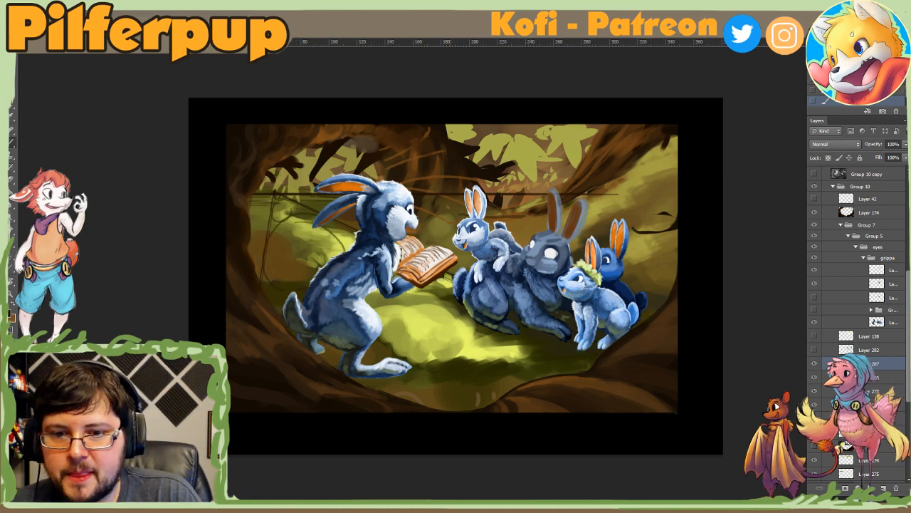
left_click_drag(400, 393, 477, 326)
key("ctrl+alt+z")
key("ctrl+alt+z")
key("ctrl+alt+z")
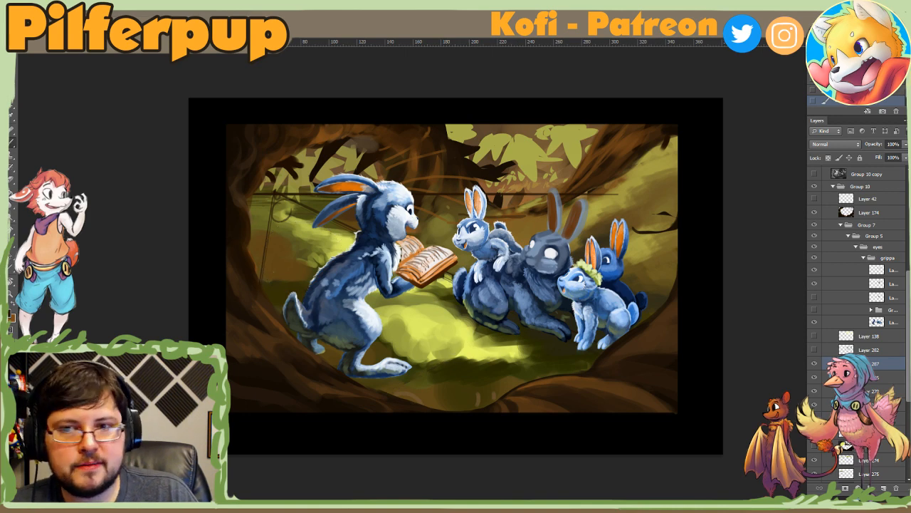
Step: Sketch thin dark guide lines across the forest floor on Layer 287 to map the ground's perspective and contours
key("r")
mouse_move(256, 274)
left_mouse_down()
mouse_move(257, 295)
mouse_move(368, 413)
left_mouse_up()
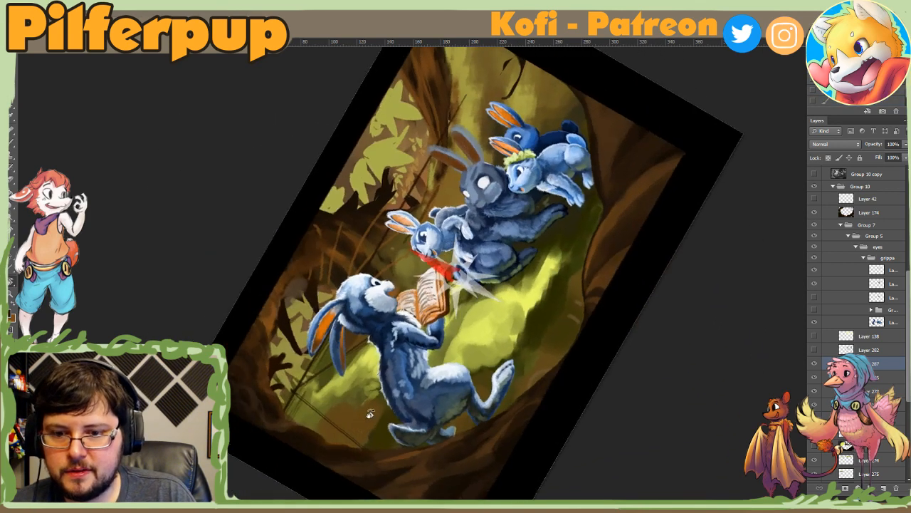
key("Escape")
key("b")
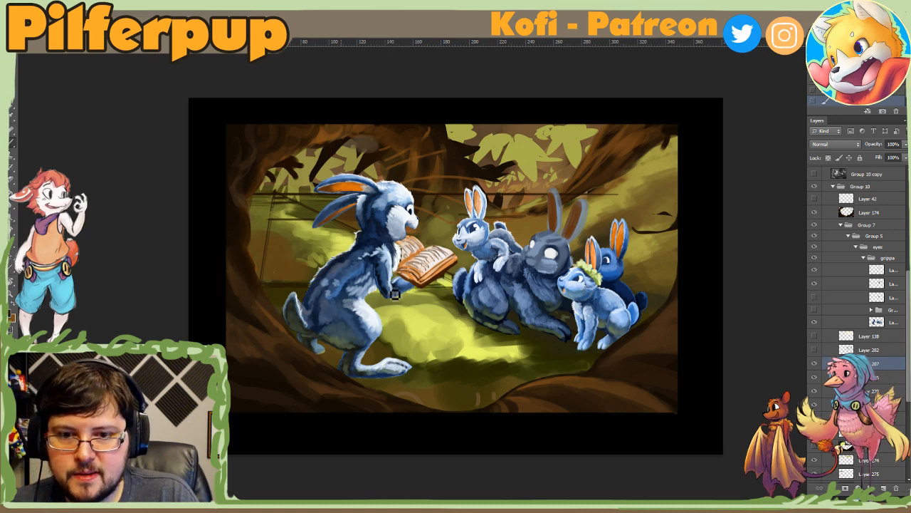
left_click_drag(406, 289, 453, 286)
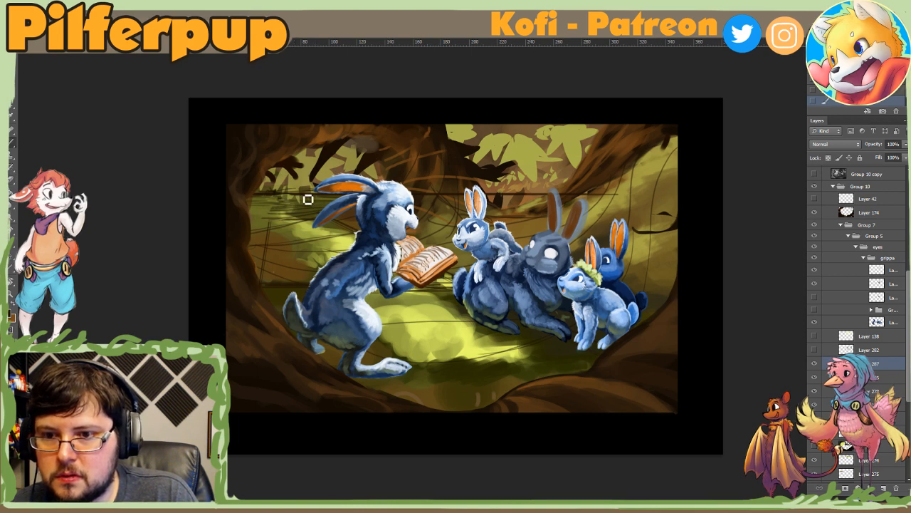
Step: Hatch thin dark strokes over the distant ground behind the storyteller and set Layer 287's opacity to 50%
key("r")
left_click_drag(310, 201, 401, 384)
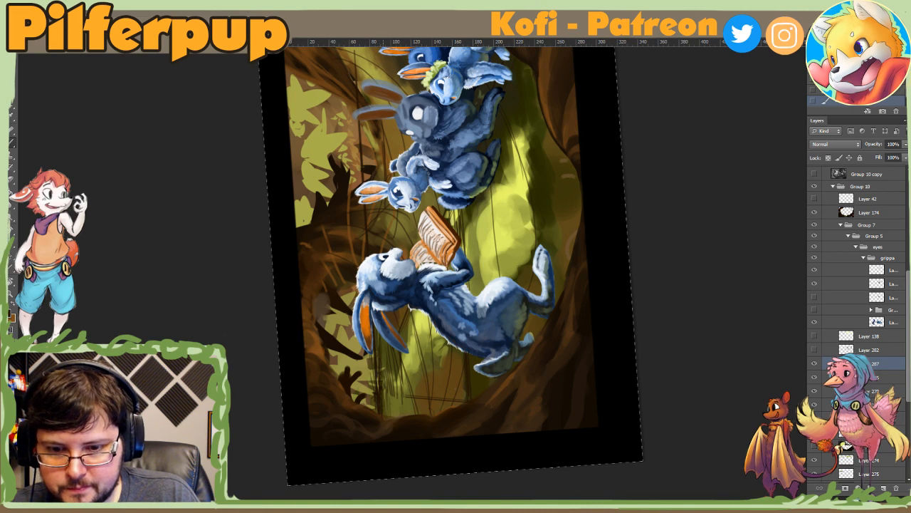
mouse_move(381, 337)
left_mouse_down()
mouse_move(387, 416)
mouse_move(398, 416)
left_mouse_up()
left_click_drag(400, 361, 406, 416)
key("Escape")
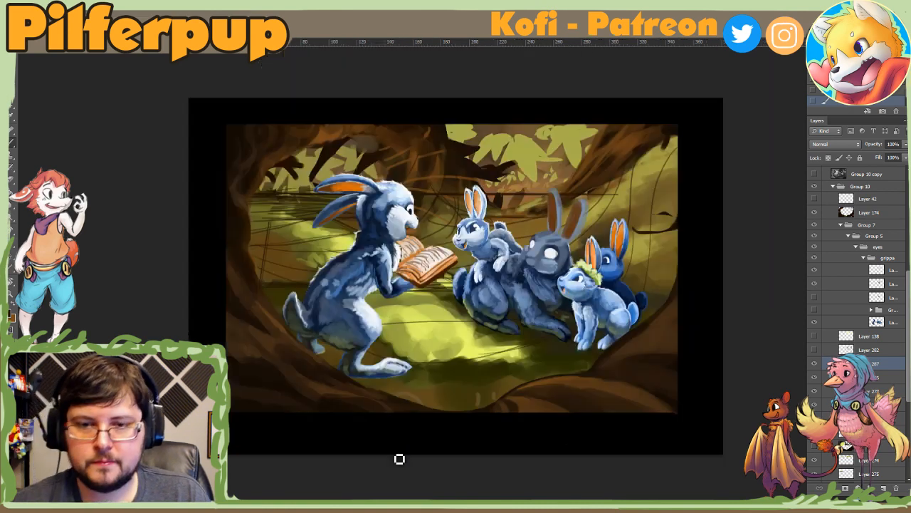
key("5")
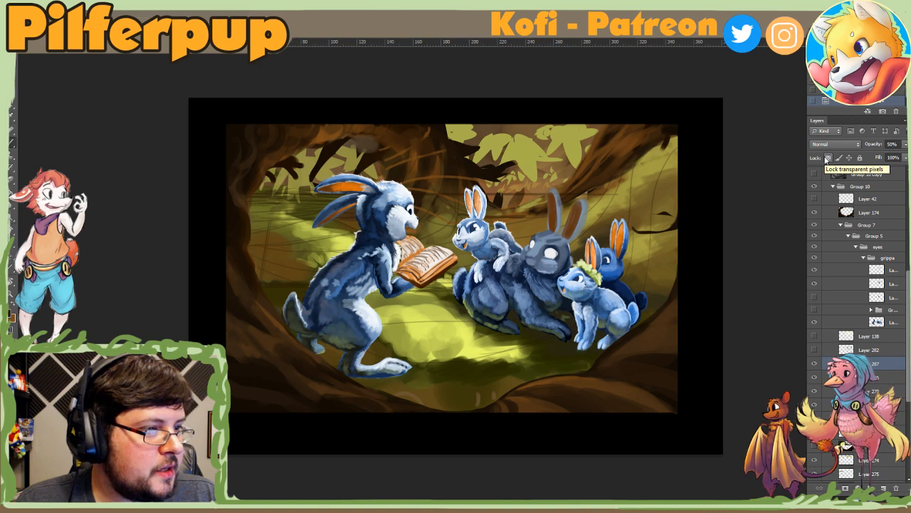
Step: Add a new layer above Layer 287 and set up the textured 59 brush preset at 164 px
left_click(884, 488)
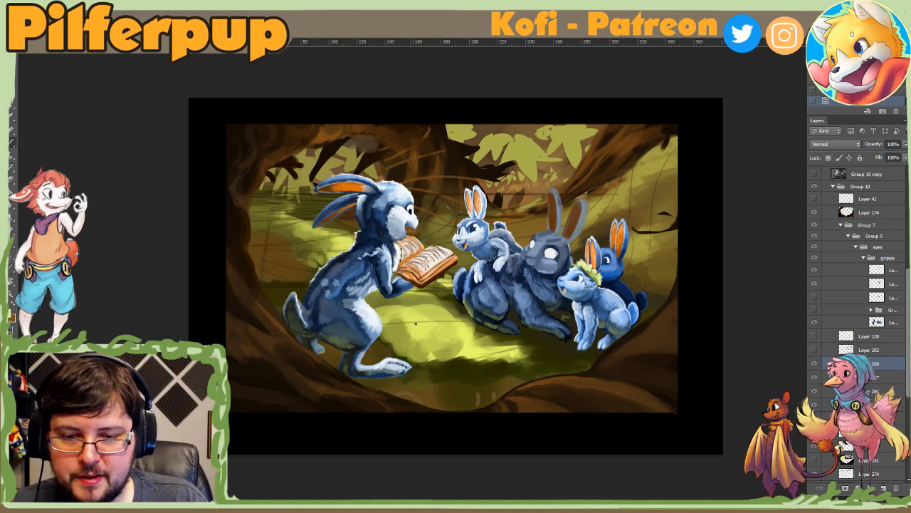
right_click(415, 323)
left_click_drag(518, 399, 514, 413)
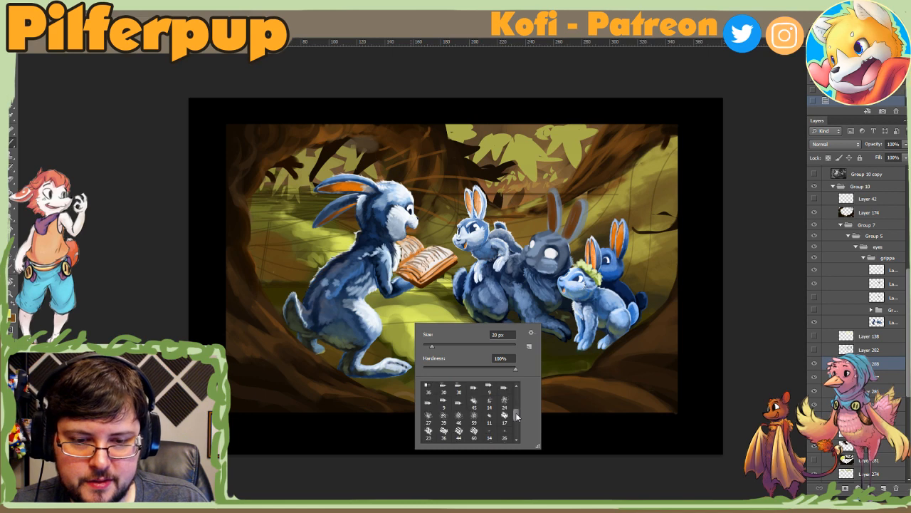
left_click(475, 425)
left_click(474, 413)
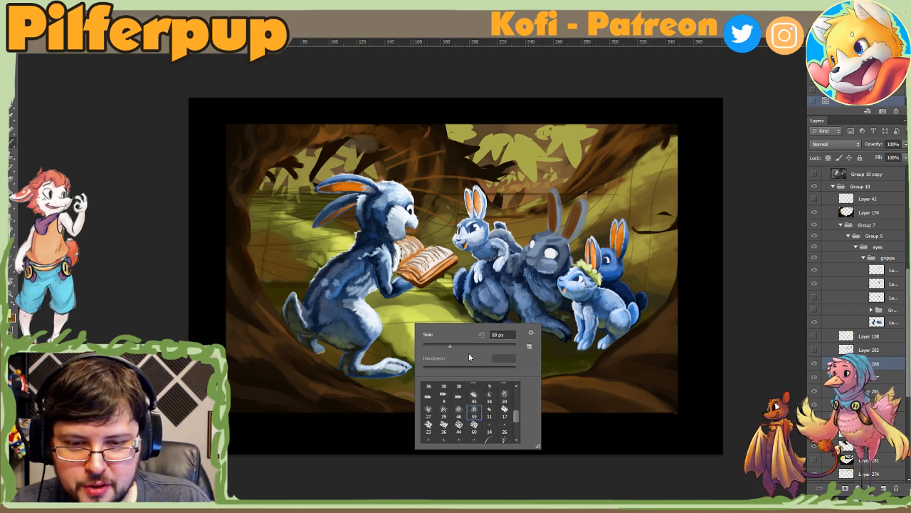
left_click(469, 348)
mouse_move(419, 314)
left_mouse_down()
mouse_move(398, 319)
mouse_move(413, 320)
left_mouse_up()
right_click(409, 318)
left_click(479, 344)
Step: Paint textured green strokes over the sunlit ground patch between the rabbits on Layer 288
key("r")
left_click_drag(411, 417, 522, 415)
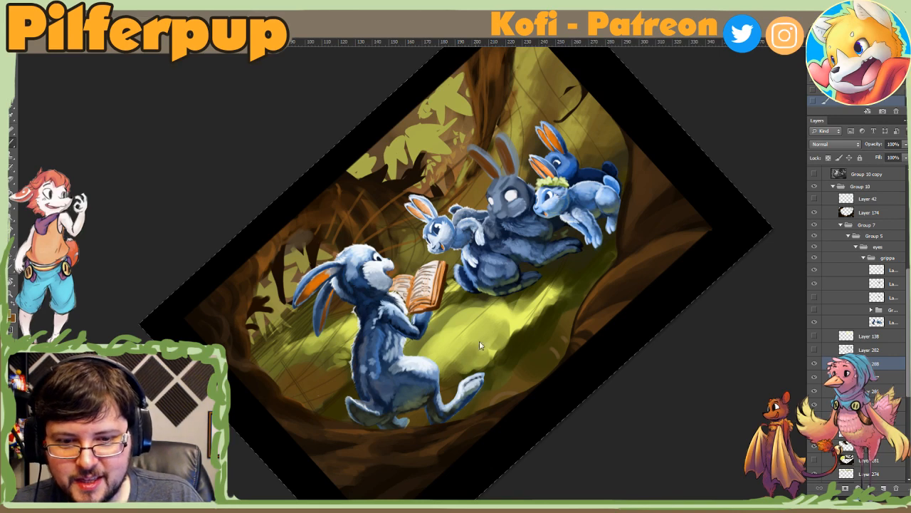
left_click(459, 363)
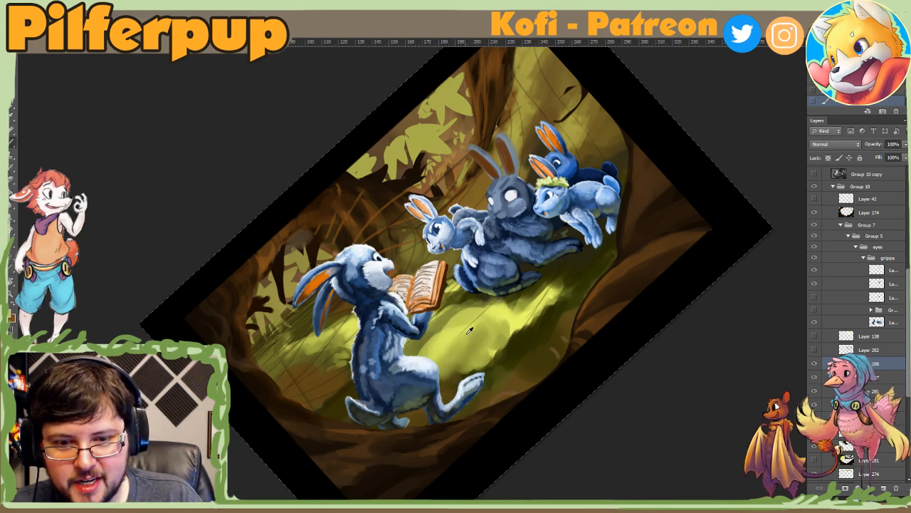
left_click_drag(473, 331, 443, 359)
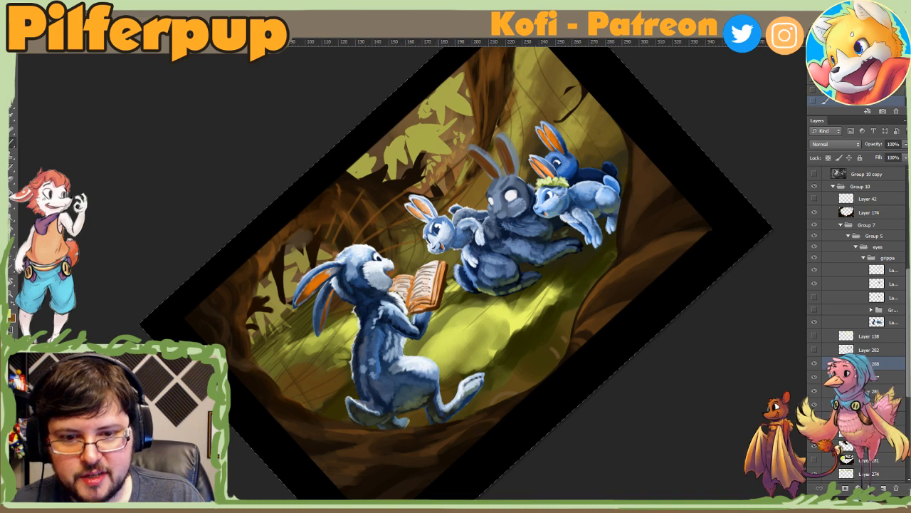
Step: Sample green beside the storyteller's foot, reduce the brush size and dab over the nearby ground on Layer 288
key("Escape")
left_click_drag(455, 425, 311, 327)
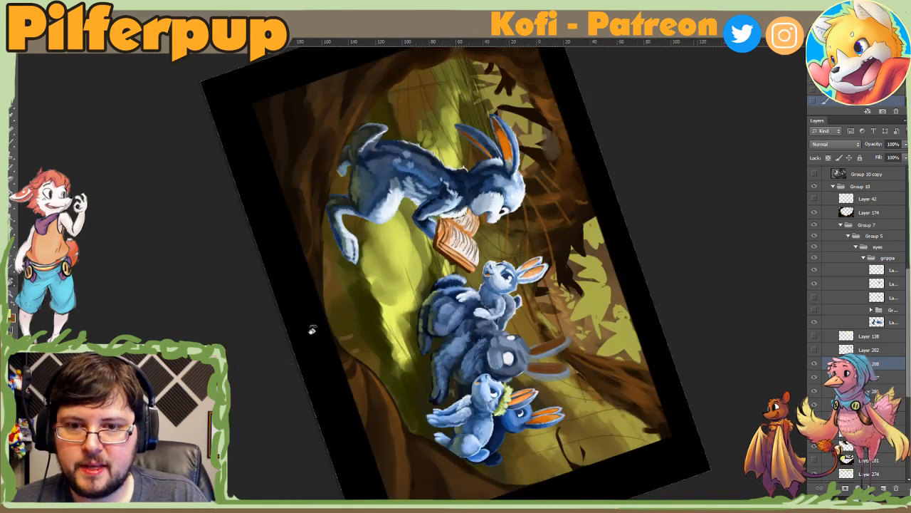
left_click(361, 232)
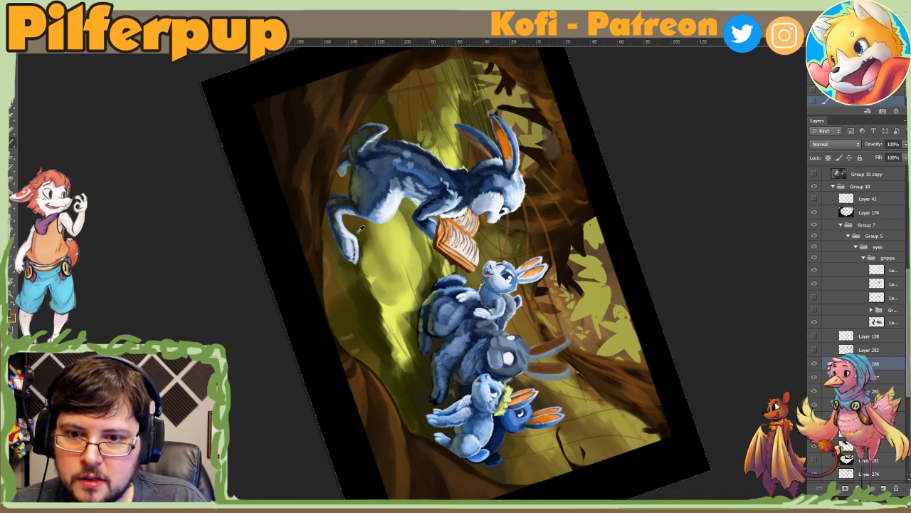
right_click(373, 238)
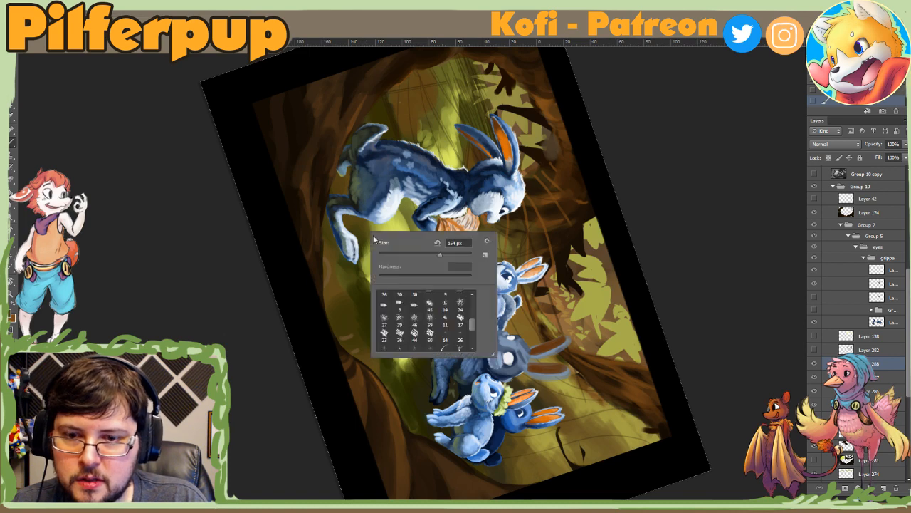
double_click(402, 294)
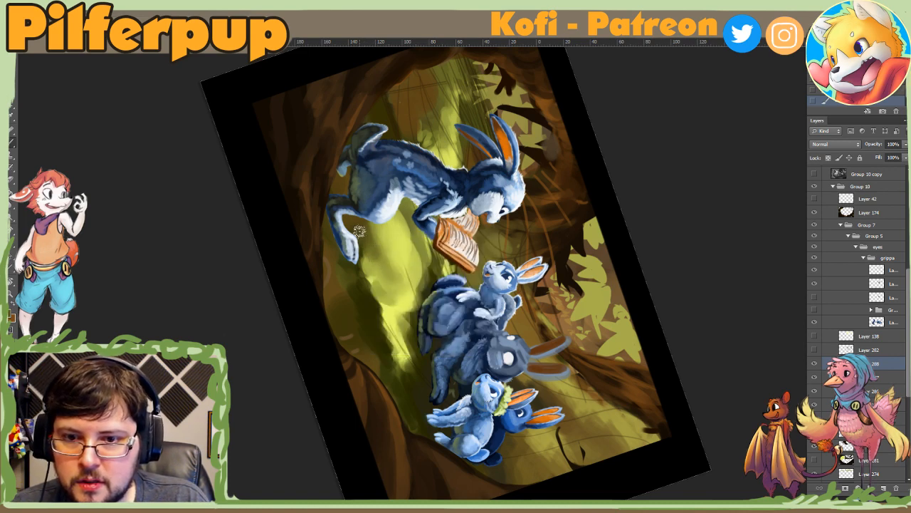
left_click(368, 285, "alt")
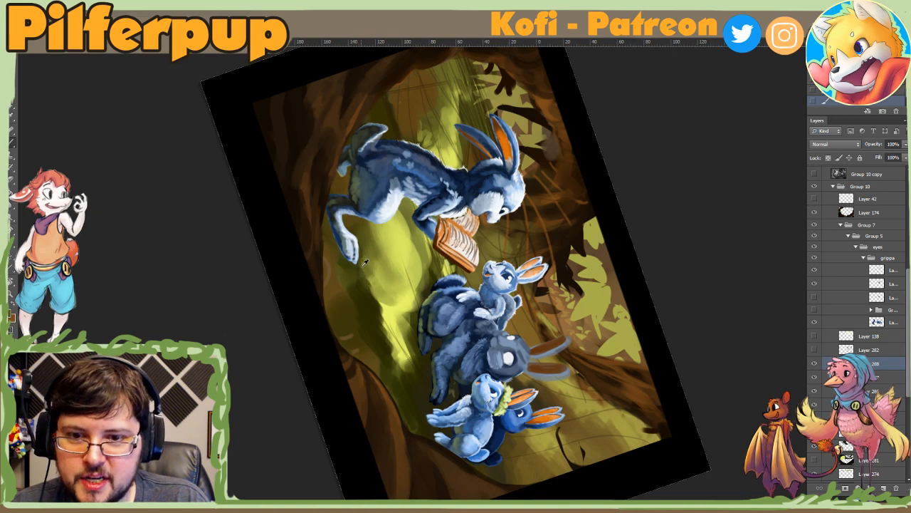
key("Escape")
Step: Paint a green stroke down the shaded slope below the dark rabbits and set the brush size to 39 px
key("r")
left_click_drag(463, 331, 553, 347)
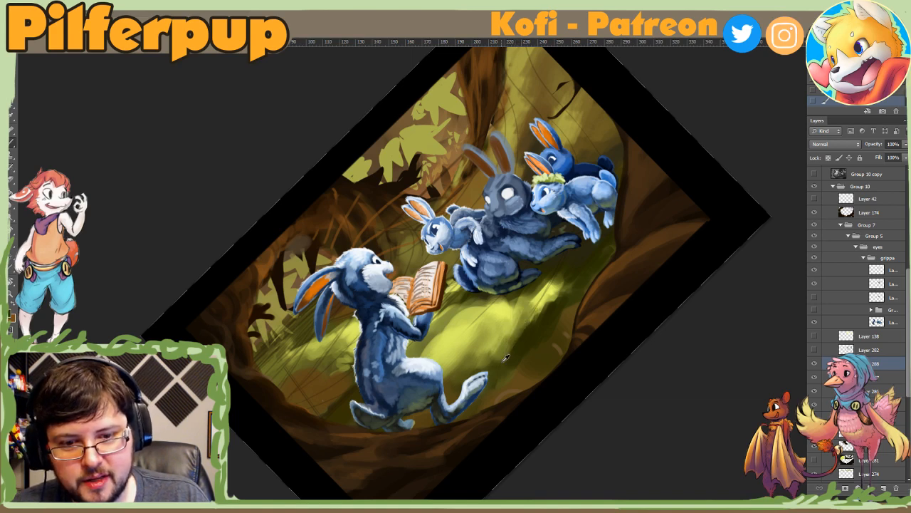
left_click(555, 294, "alt")
left_click_drag(553, 295, 531, 321)
right_click(550, 302)
left_click(577, 332)
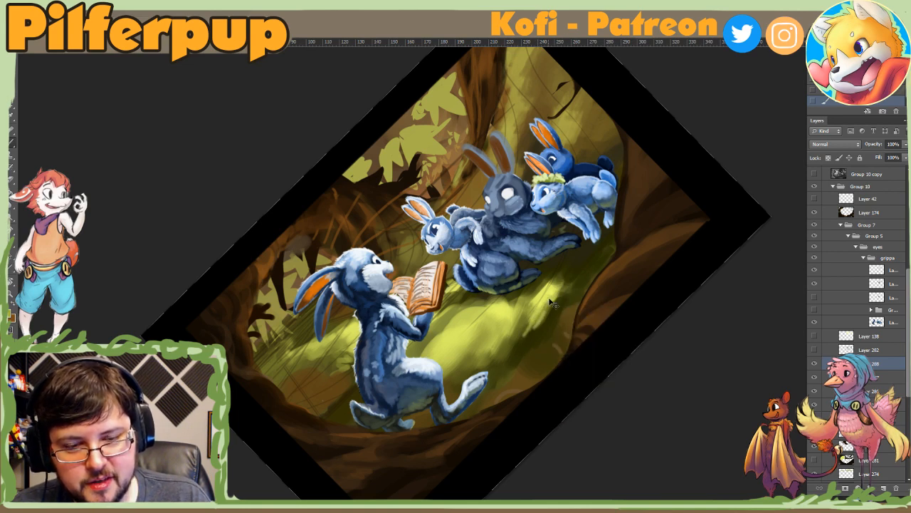
Step: Set the brush size to 100 px and paint textured green strokes over the shaded slope between the rabbits and the foreground roots
right_click(549, 326)
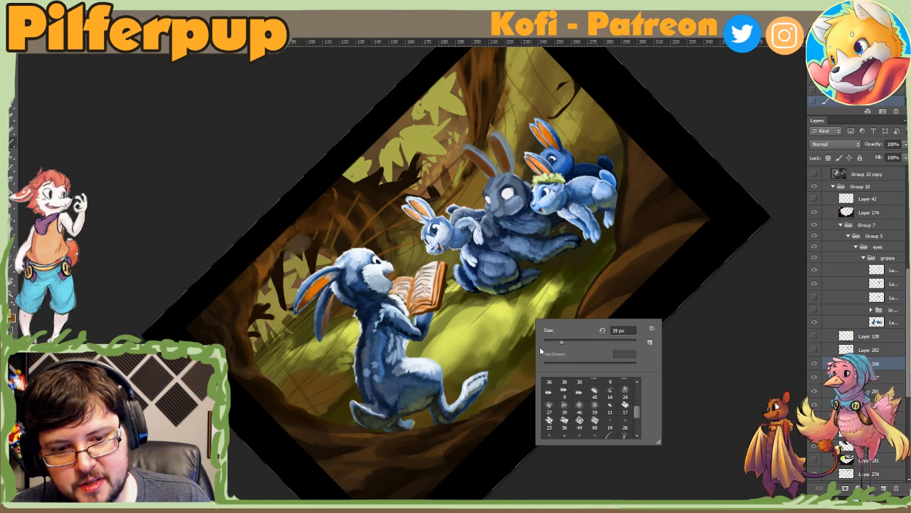
left_click(589, 342)
left_click(526, 356)
left_click_drag(556, 295, 532, 346)
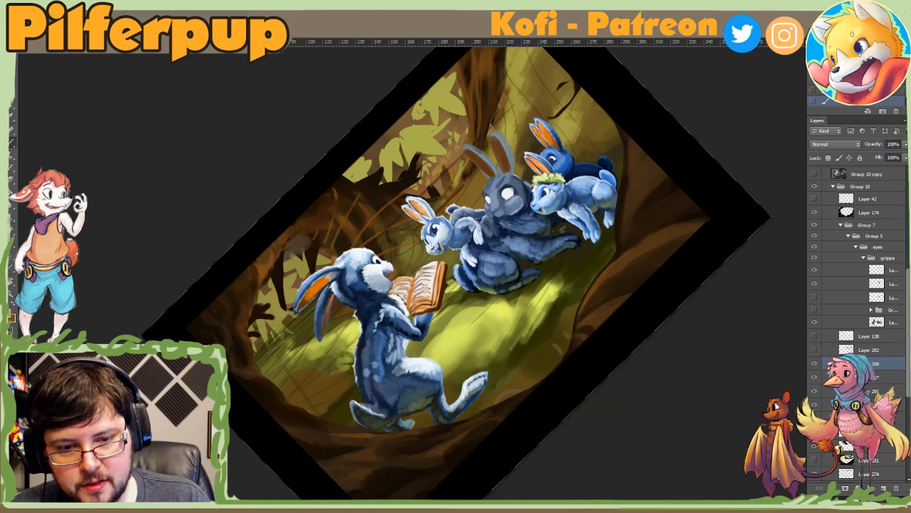
right_click(550, 320)
left_click(499, 349)
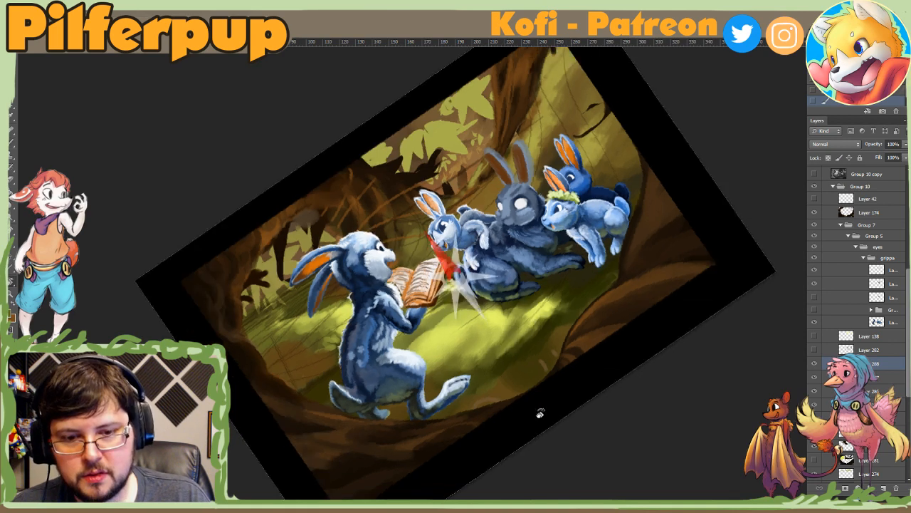
Step: Dab sampled olive green onto the ground around the storyteller's foot and undo the last stroke
left_click_drag(540, 413, 421, 336)
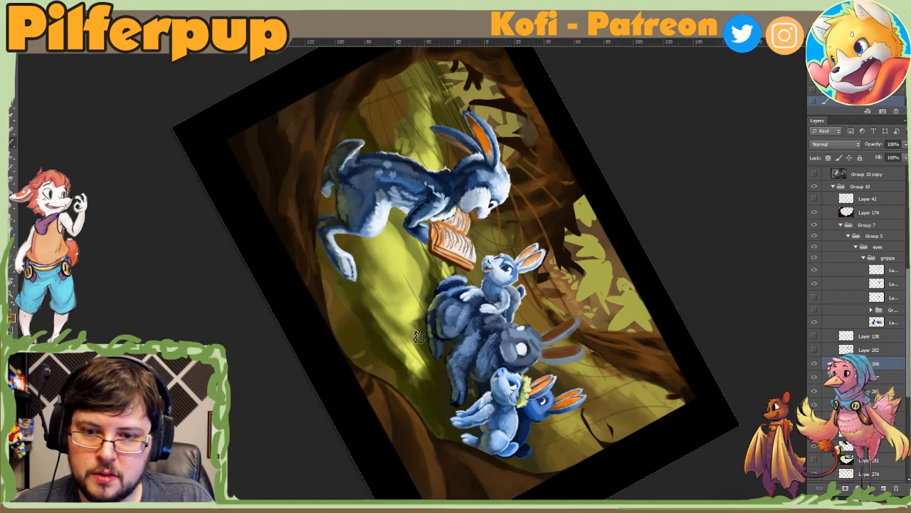
right_click(367, 215)
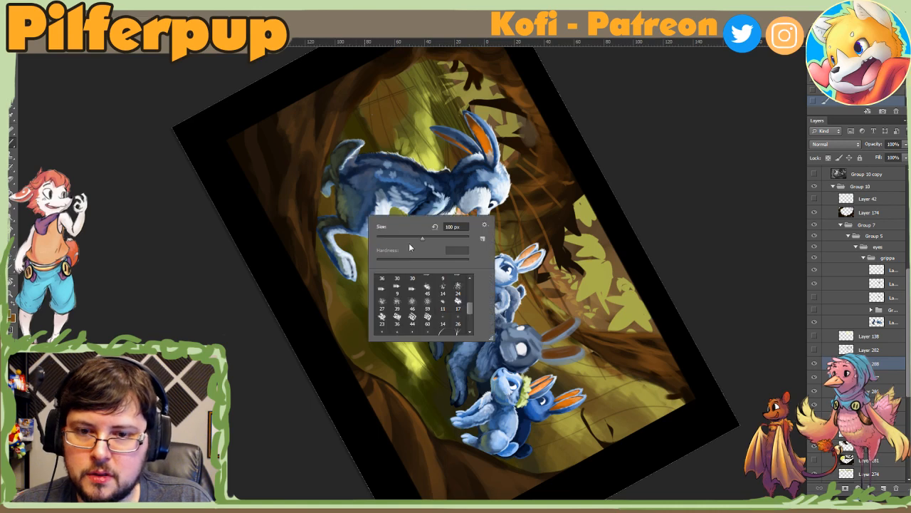
left_click(353, 239)
left_click(337, 203, "alt")
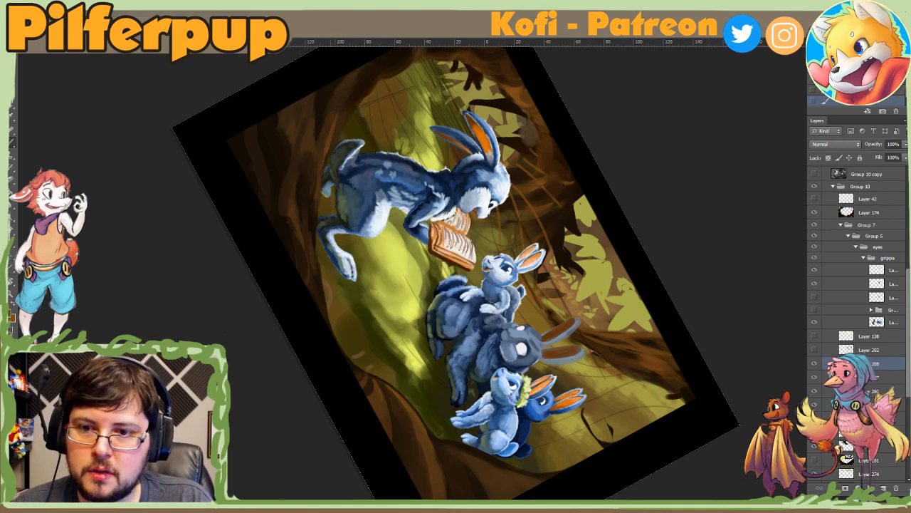
left_click(332, 265, "alt")
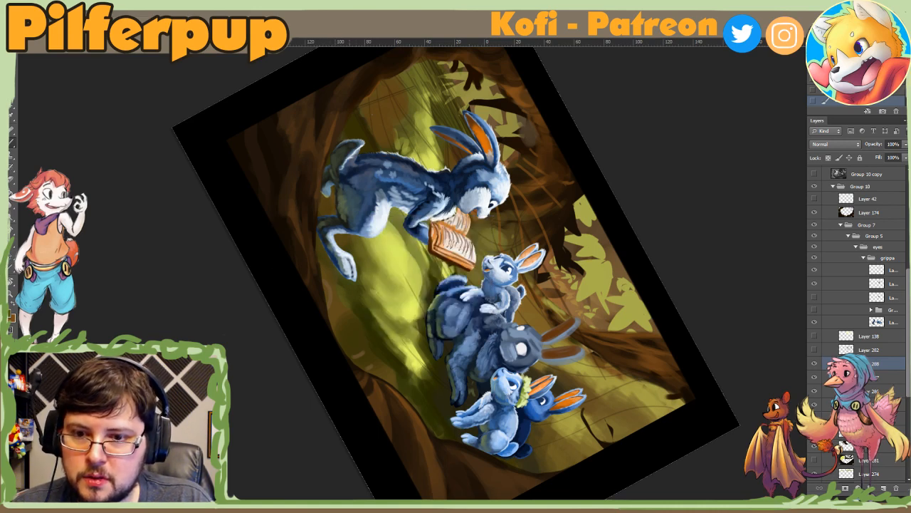
left_click(330, 272, "alt")
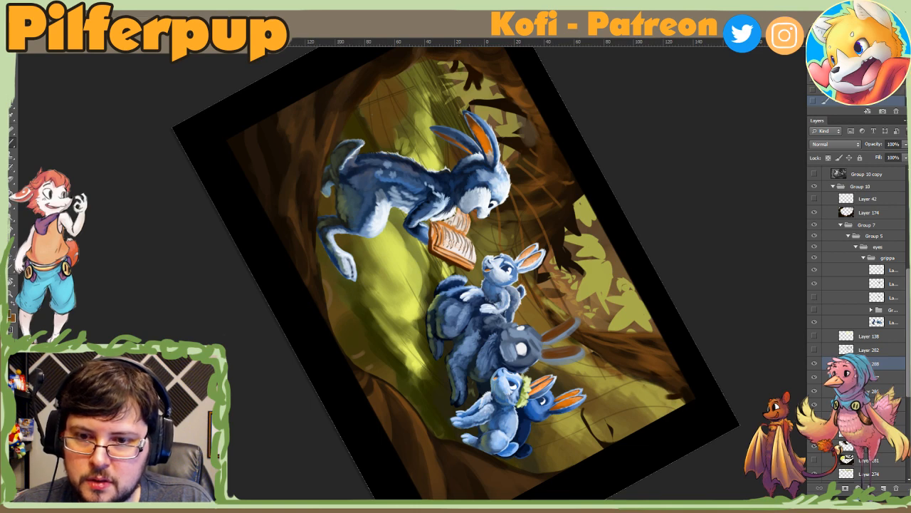
left_click(377, 280, "alt")
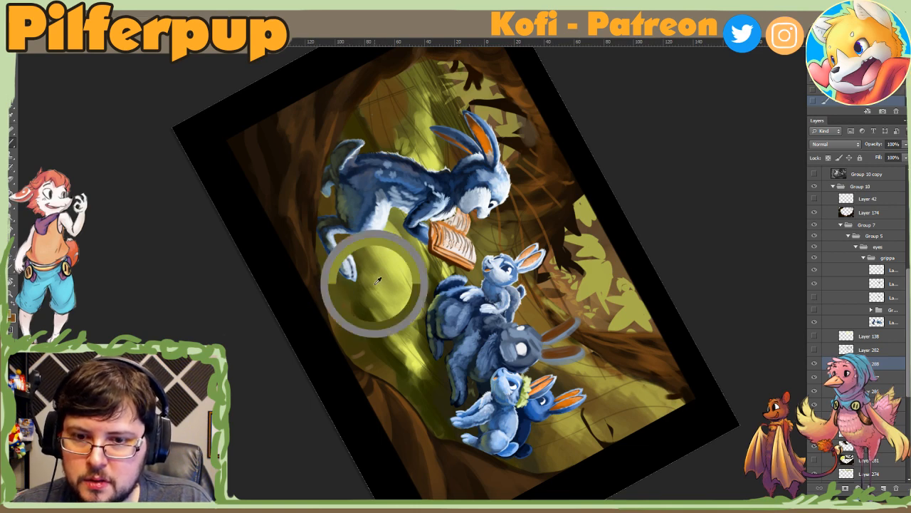
left_click_drag(337, 295, 352, 316)
key("ctrl+z")
Step: Adjust the brush size and paint olive strokes along the shaded edge of the grass beside the large brown root
key("r")
left_click_drag(400, 358, 686, 316)
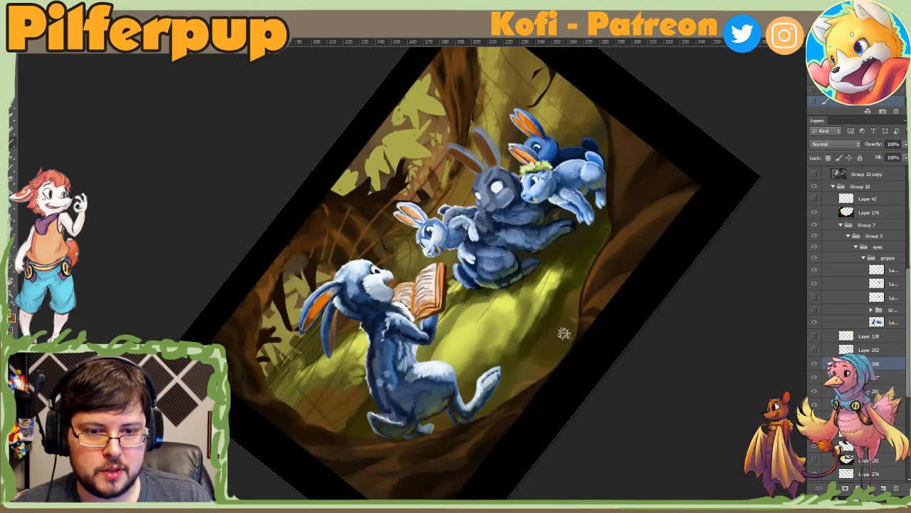
right_click(564, 334)
left_click(651, 358)
left_click(511, 383)
left_click_drag(580, 281, 555, 325)
left_click_drag(585, 253, 573, 301)
left_click_drag(572, 299, 548, 351)
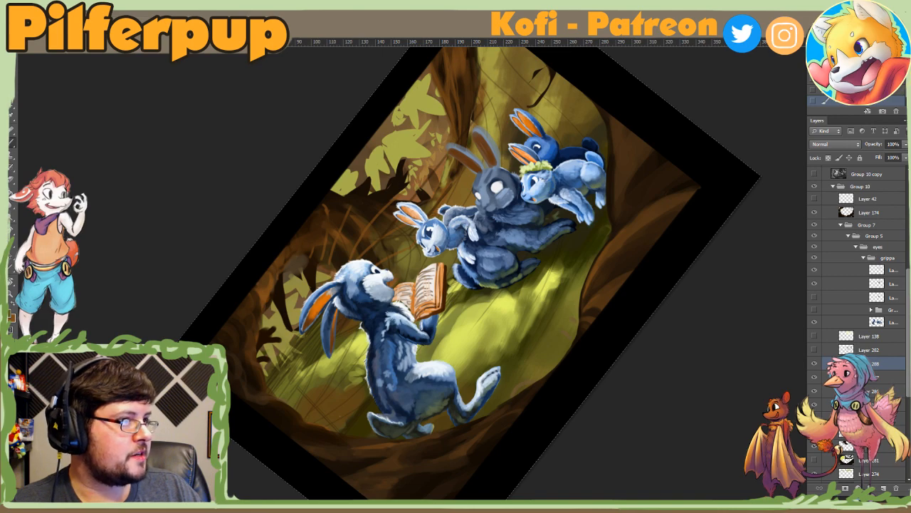
Step: Switch to the browser and look over the Clip Studio Paint PRO and EX editions, prices and customizable brushes
left_click_drag(910, 37, 728, 39)
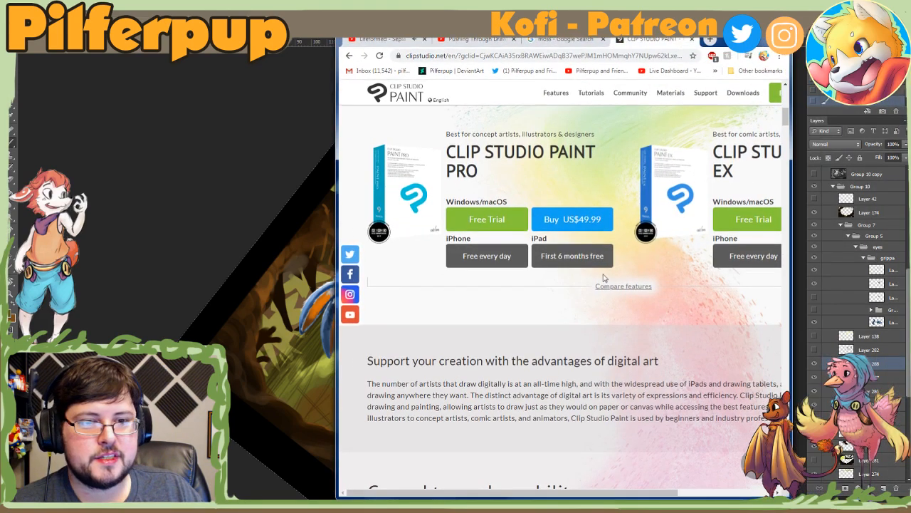
middle_click(585, 319)
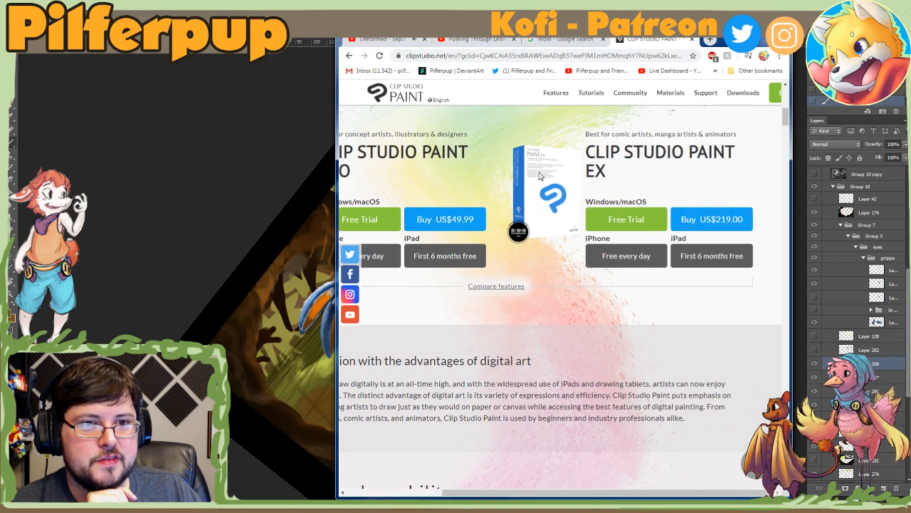
scroll(712, 223, "down", 1)
scroll(674, 180, "up", 2)
scroll(673, 180, "down", 10)
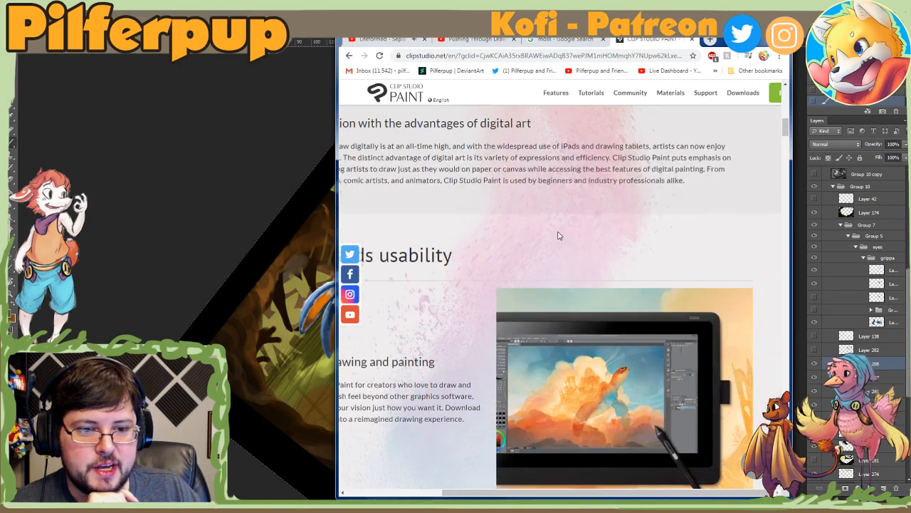
scroll(557, 262, "down", 5)
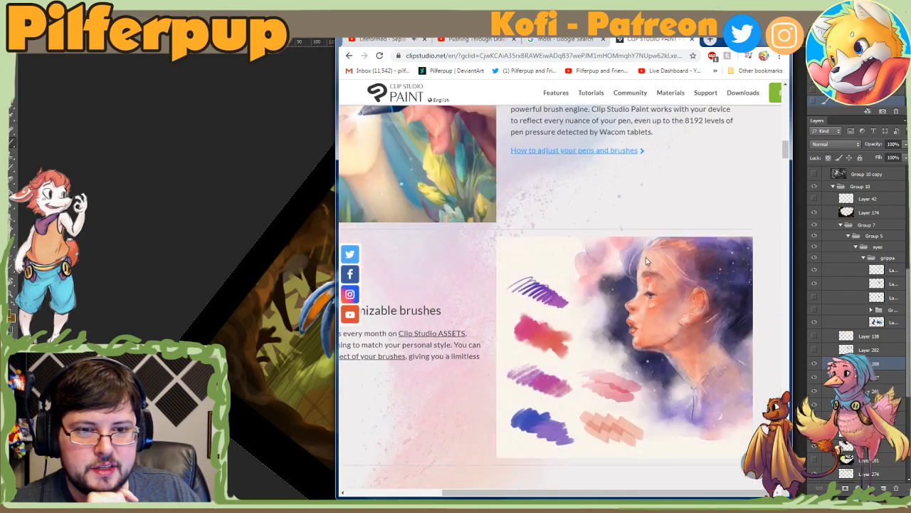
scroll(449, 322, "left", 3)
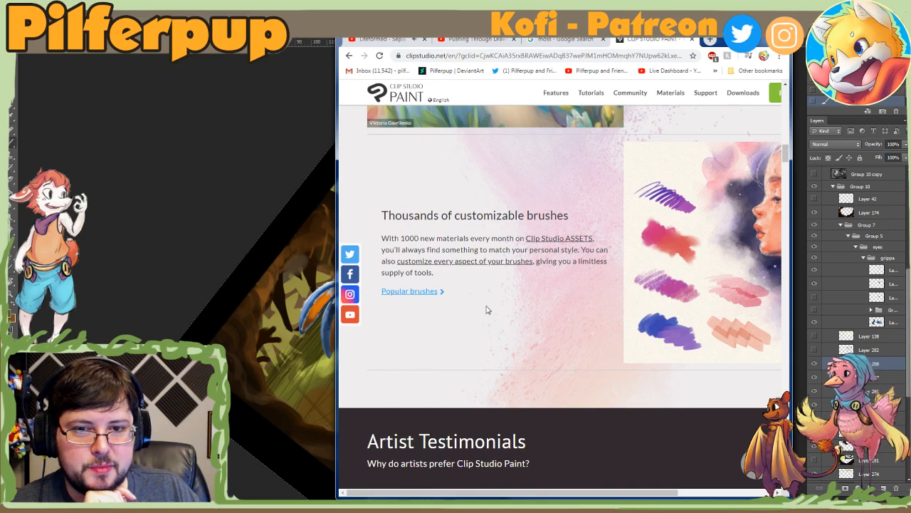
Step: Read through the Clip Studio Paint artist testimonials on concept art, character art, comics and design illustration
scroll(487, 309, "down", 2)
scroll(509, 325, "down", 5)
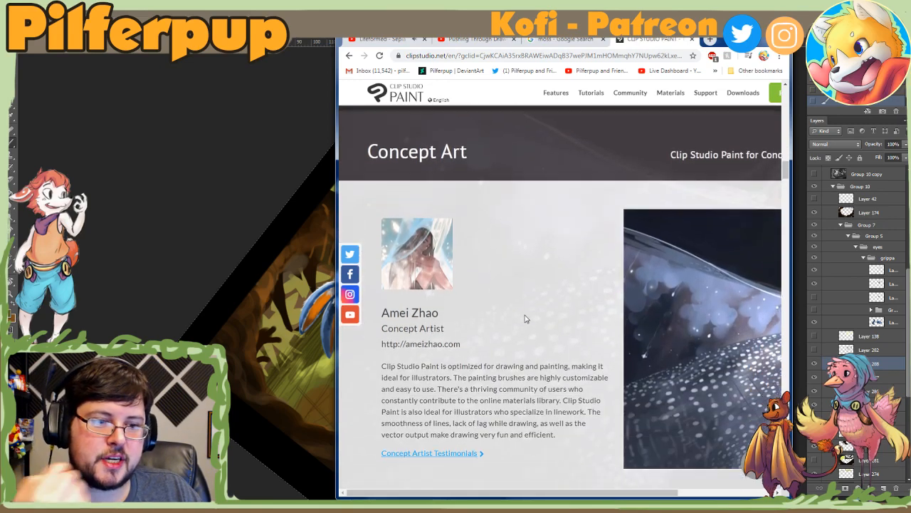
scroll(554, 302, "down", 7)
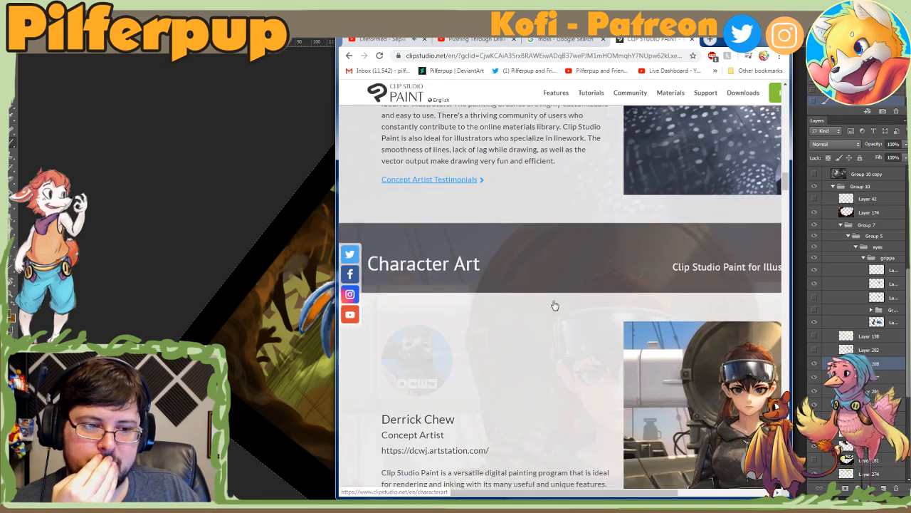
scroll(550, 288, "down", 6)
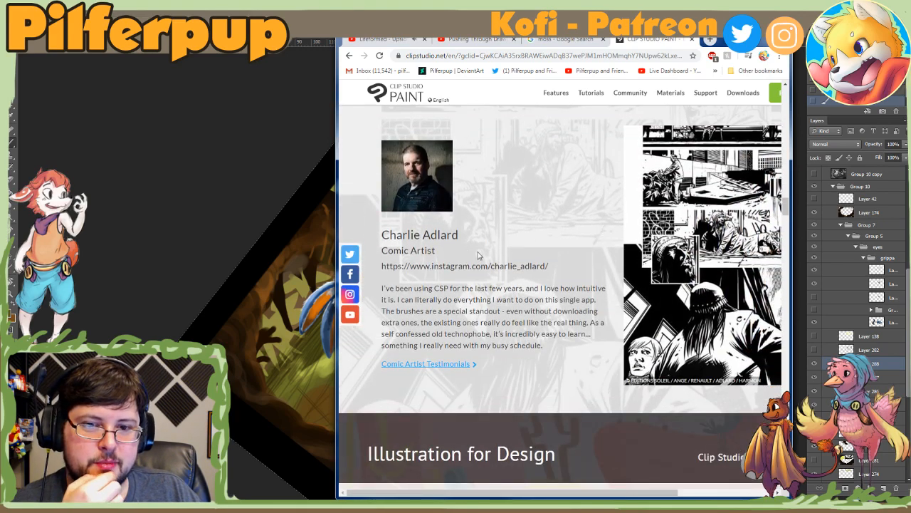
scroll(592, 256, "down", 5)
scroll(570, 275, "down", 3)
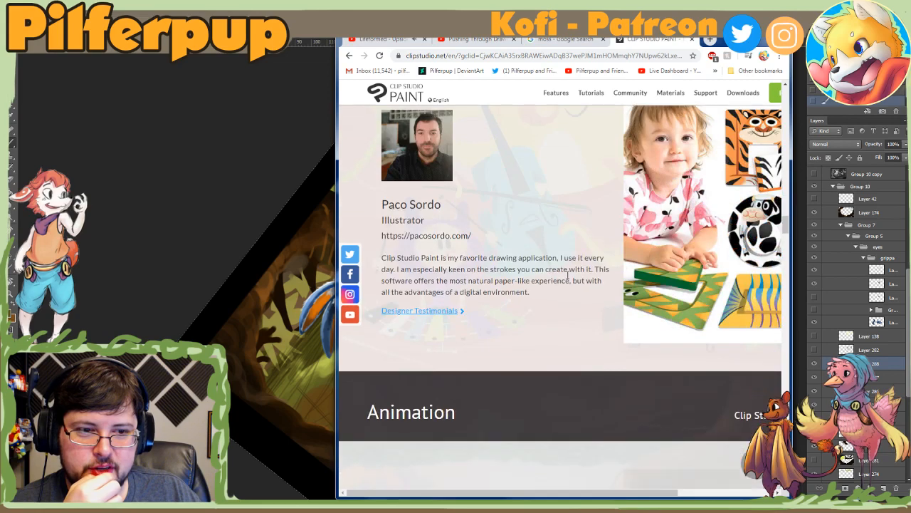
scroll(682, 175, "up", 1)
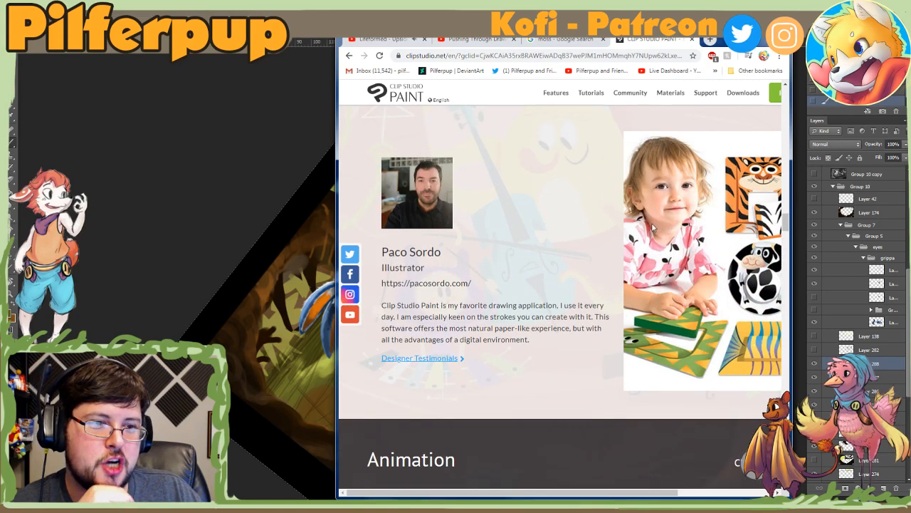
scroll(635, 260, "down", 4)
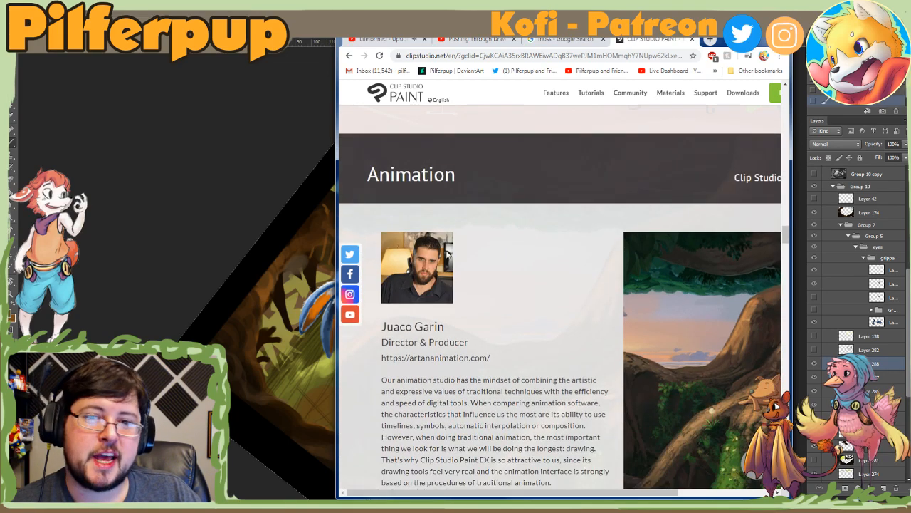
Step: Examine the Animation testimonial and its artwork of a man sitting on large tree roots
scroll(530, 255, "down", 2)
scroll(548, 260, "right", 2)
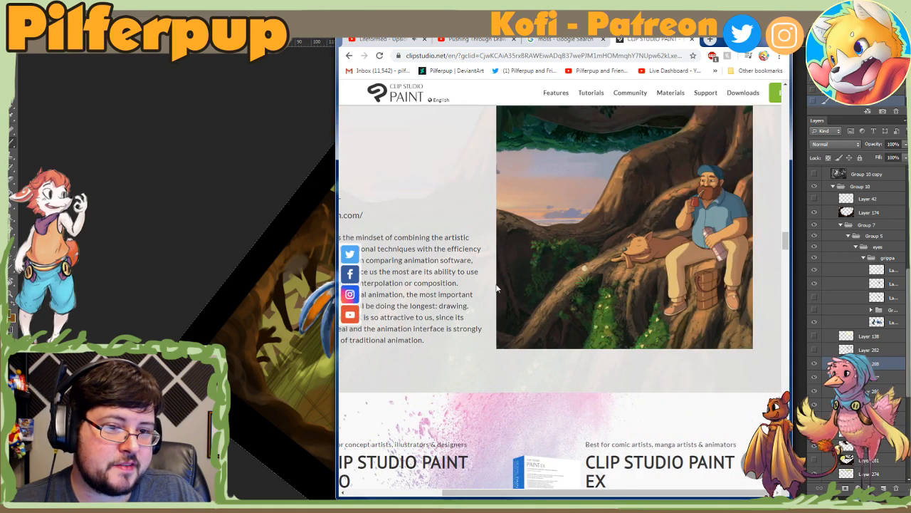
scroll(496, 286, "left", 2)
scroll(496, 287, "up", 2)
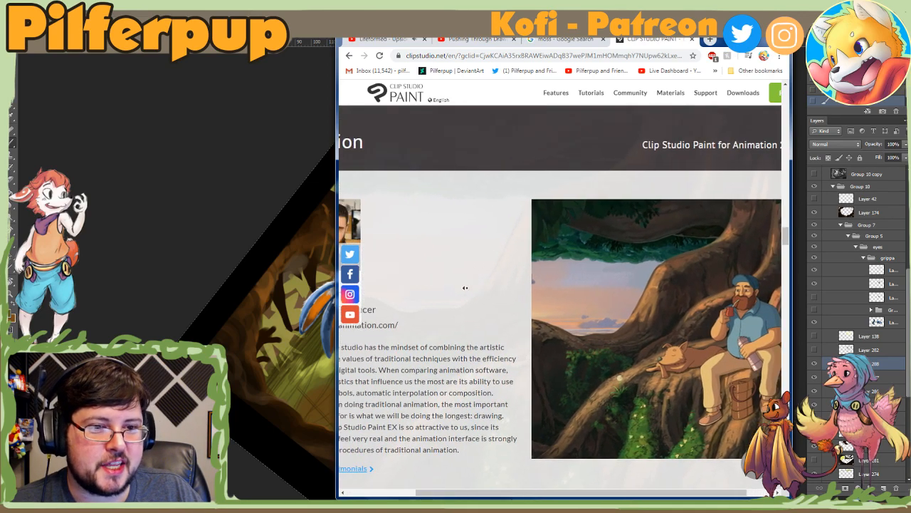
scroll(483, 294, "down", 1)
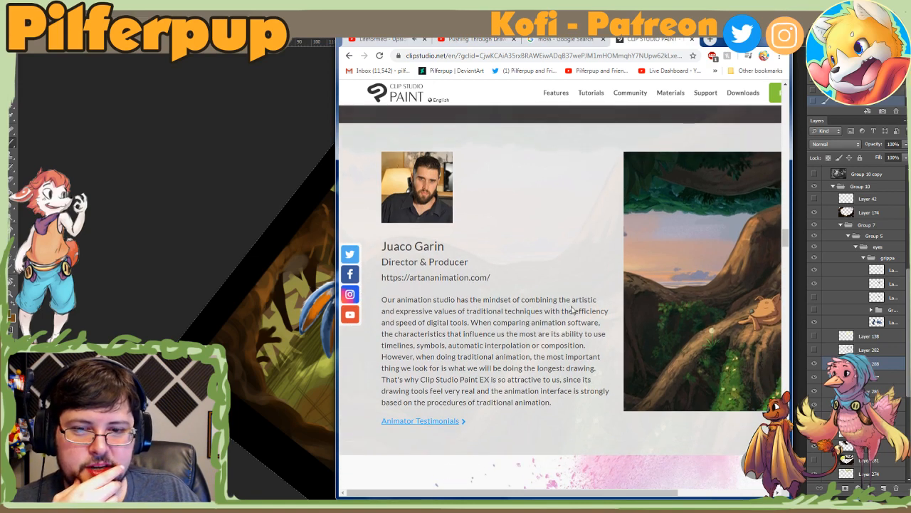
Step: Open the Animator Testimonials page and look at its tree-root illustration
scroll(409, 312, "down", 2)
left_click(450, 326)
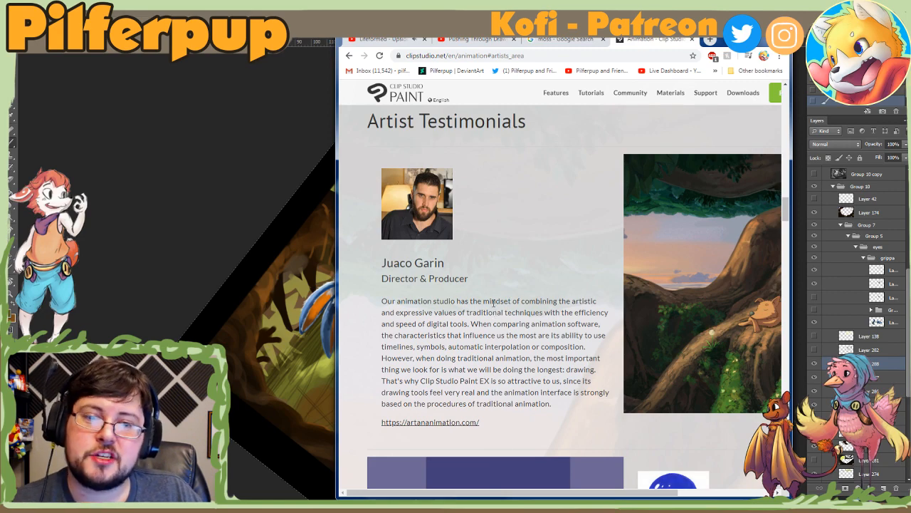
scroll(491, 309, "right", 3)
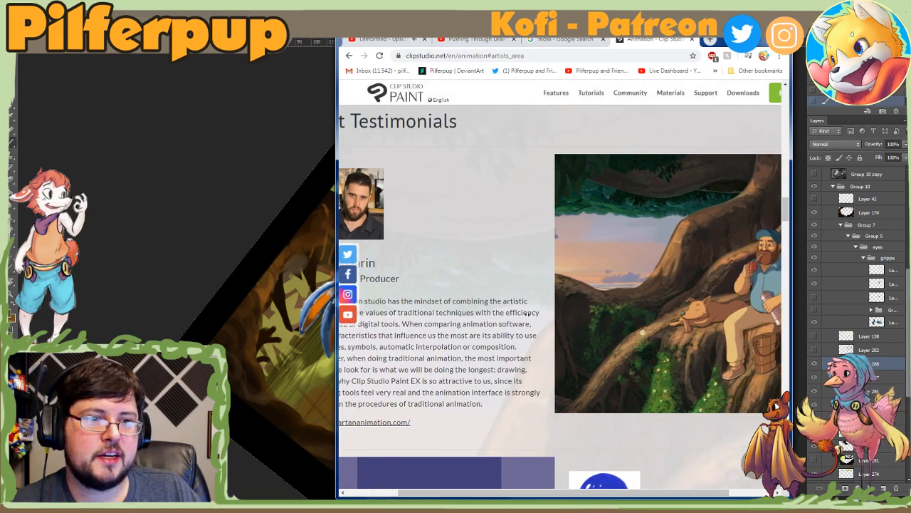
scroll(497, 311, "left", 3)
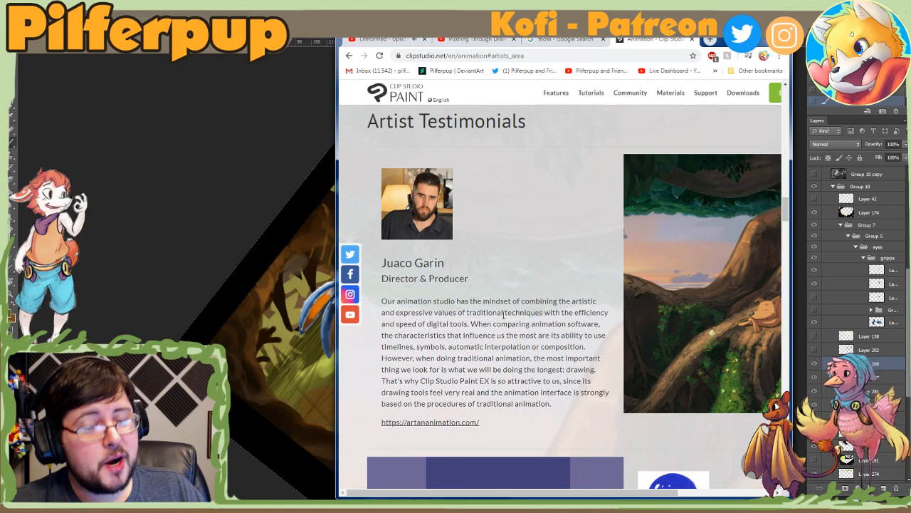
Step: Read through the Illustrator & Animator testimonial and watch its looping witch animation on the dark blue background
scroll(555, 333, "down", 1)
scroll(554, 332, "right", 1)
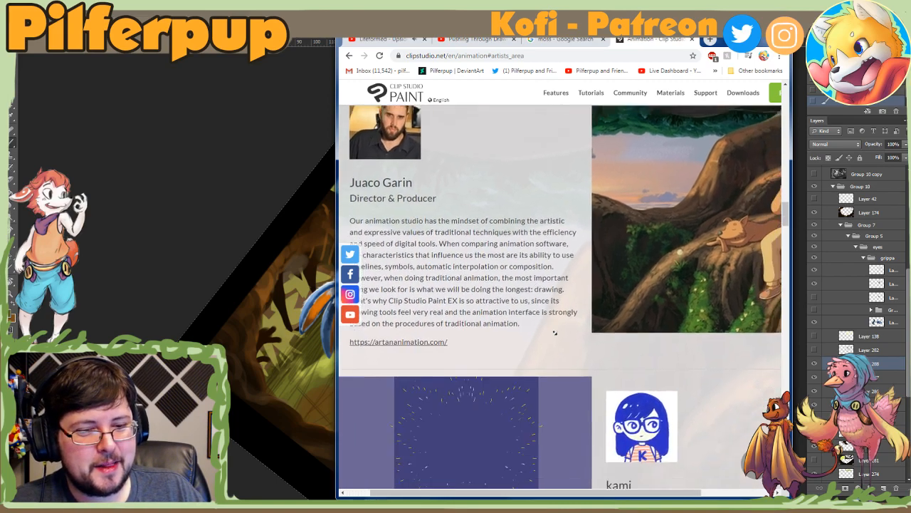
scroll(555, 333, "down", 3)
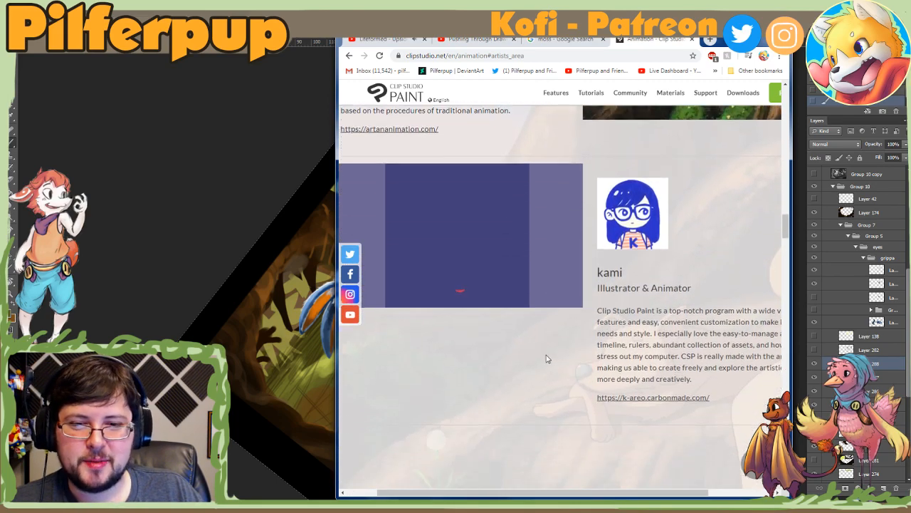
scroll(559, 353, "left", 1)
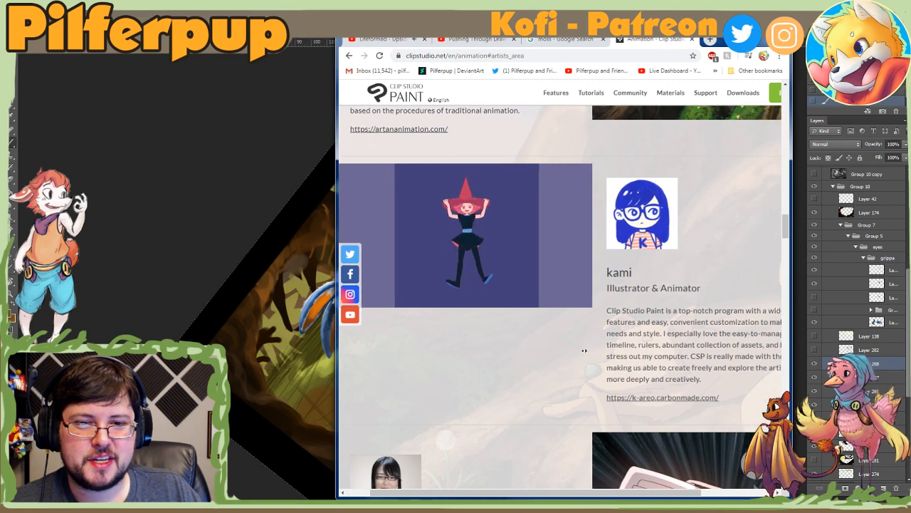
scroll(584, 350, "right", 3)
scroll(598, 345, "right", 1)
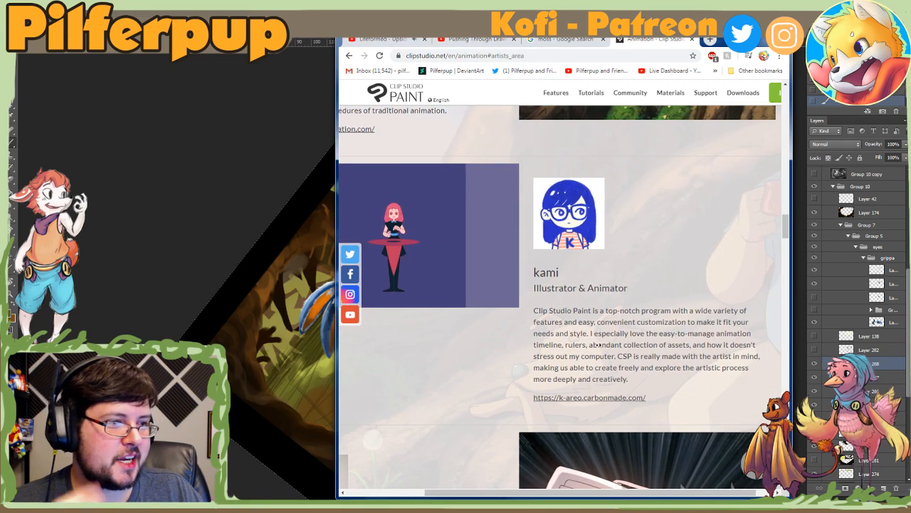
scroll(587, 338, "left", 3)
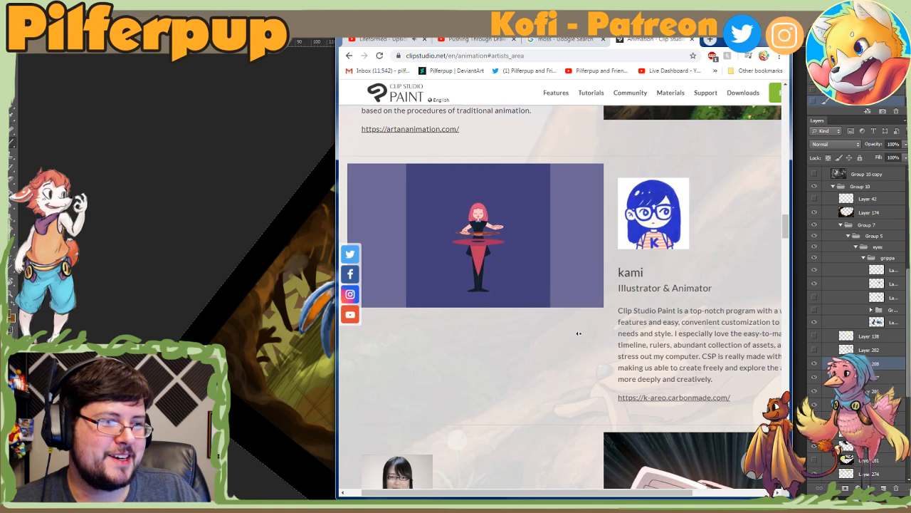
scroll(579, 334, "left", 1)
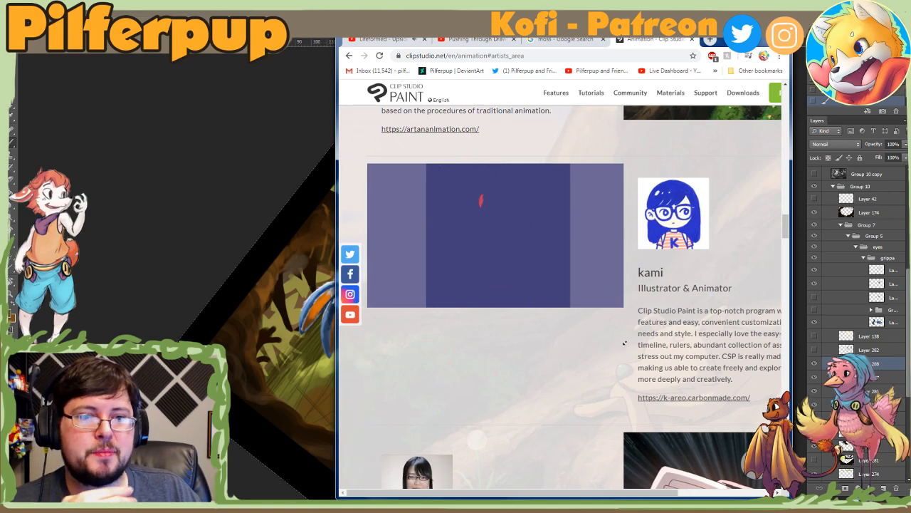
Step: Examine the Animation Director & Illustrator testimonial and its anime artwork of a fighter with a glowing mechanical fist
scroll(624, 343, "down", 3)
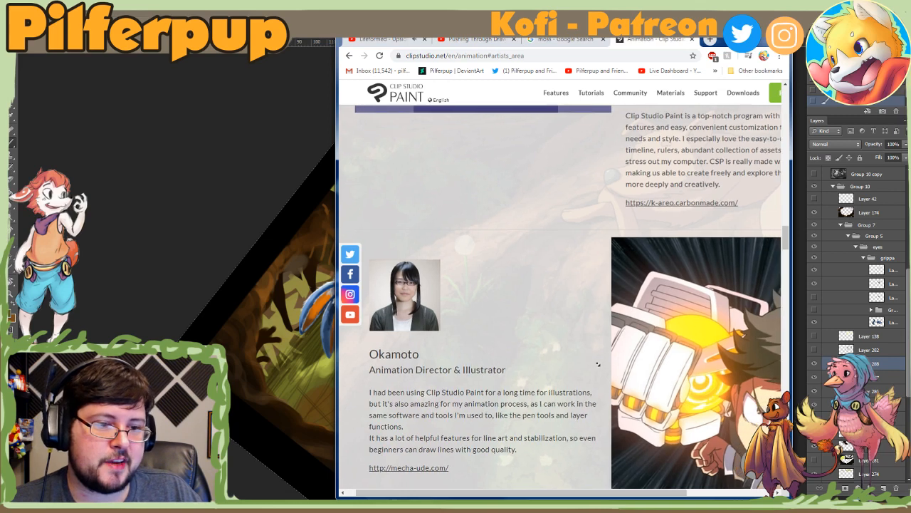
scroll(598, 364, "right", 3)
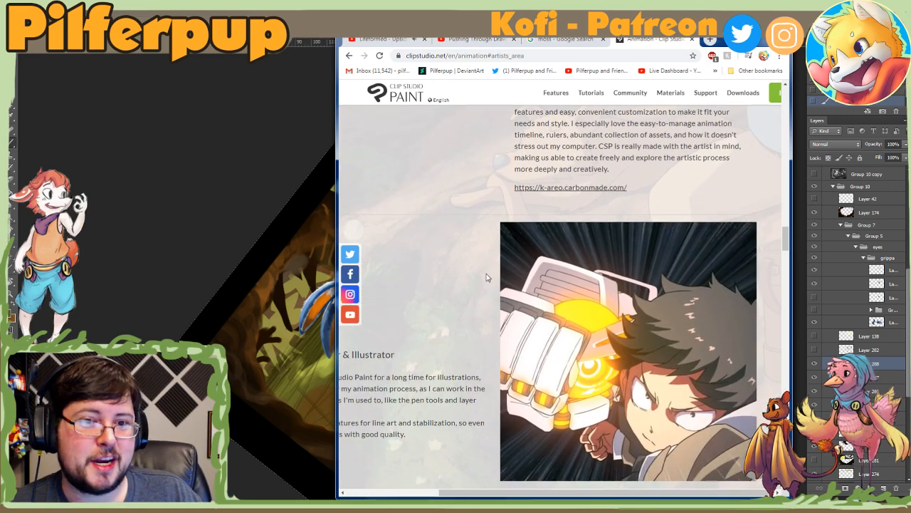
scroll(486, 250, "down", 5)
scroll(487, 253, "up", 5)
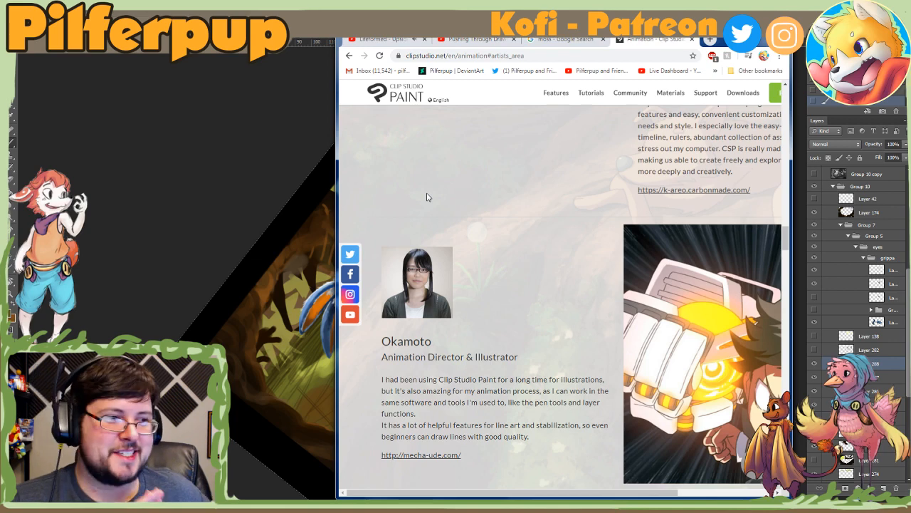
scroll(522, 236, "up", 1)
scroll(522, 236, "right", 1)
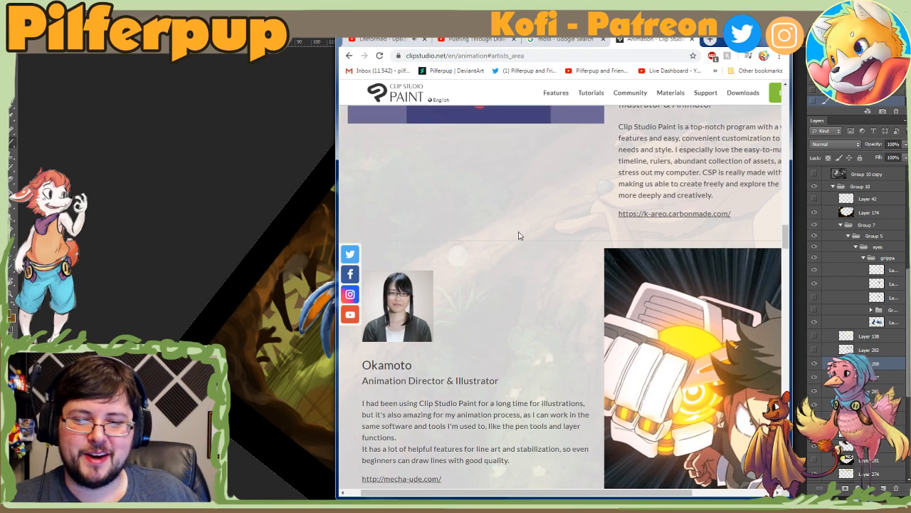
scroll(593, 248, "right", 1)
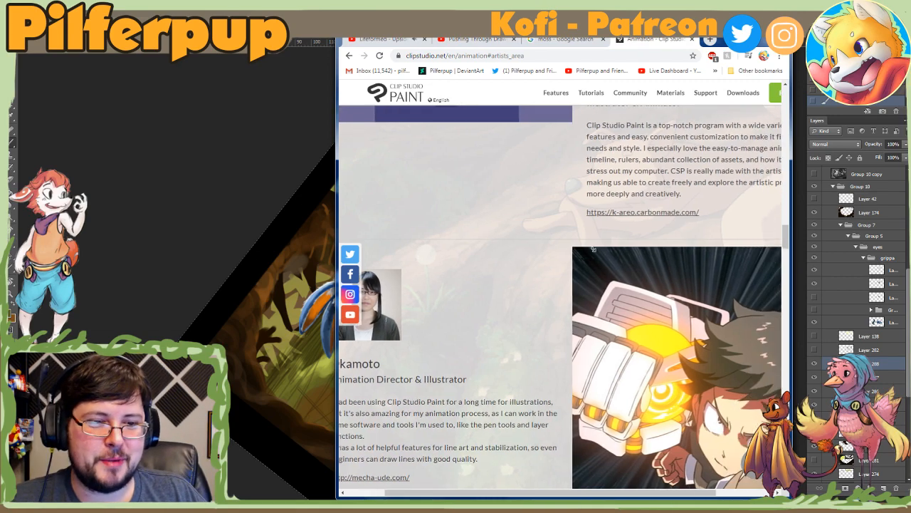
scroll(593, 249, "right", 1)
scroll(629, 302, "left", 1)
scroll(529, 324, "right", 1)
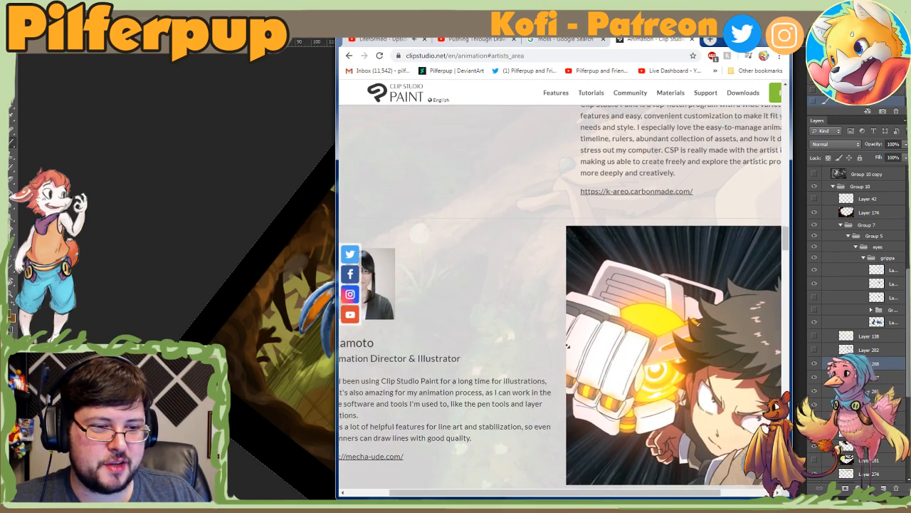
scroll(568, 346, "right", 1)
Step: Compare the tree-root illustration once more with the mechanical-fist artwork further down the animator testimonials
scroll(517, 345, "up", 4)
scroll(517, 344, "left", 2)
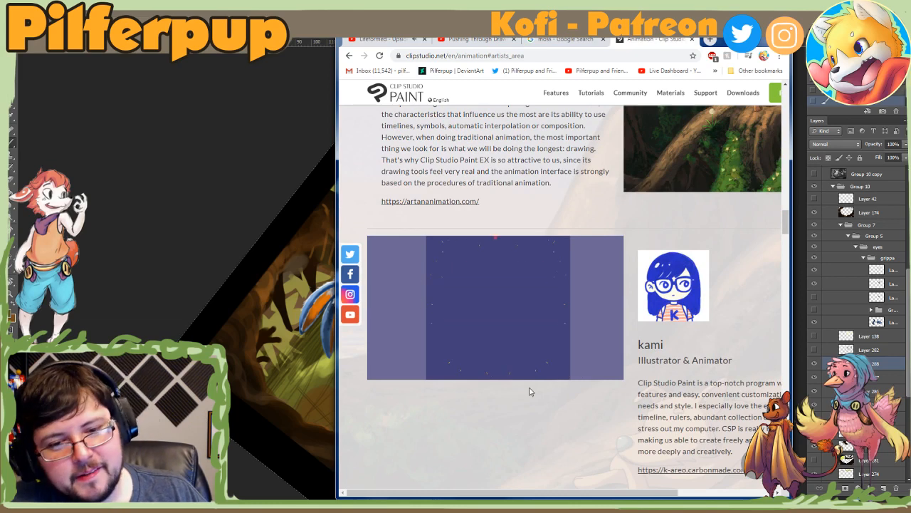
scroll(538, 378, "up", 5)
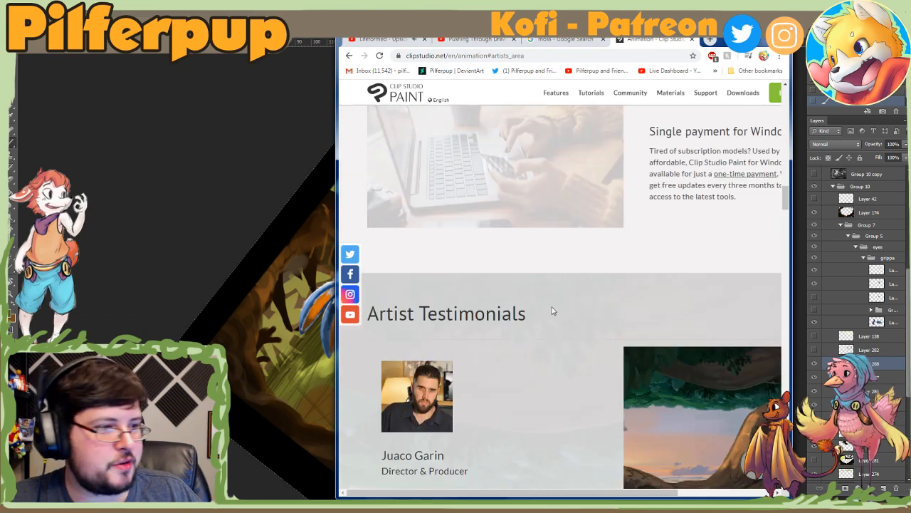
scroll(555, 314, "down", 3)
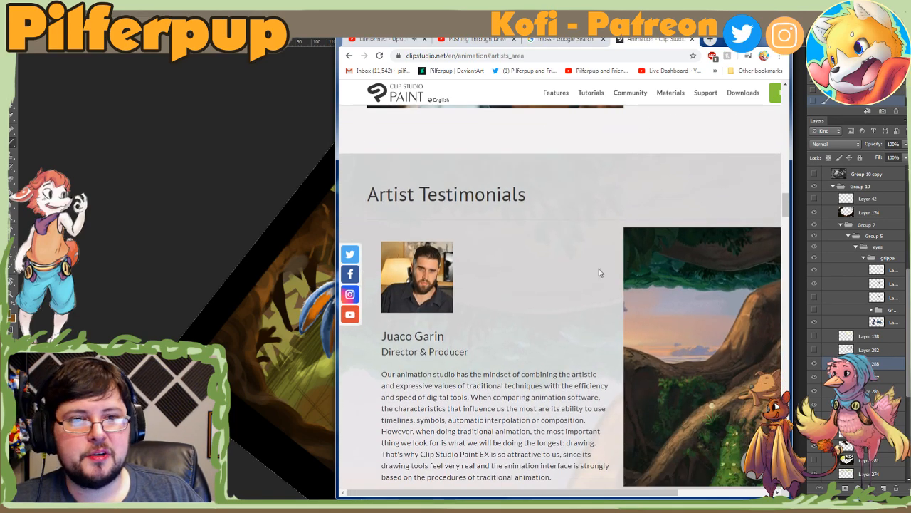
scroll(565, 290, "right", 1)
scroll(566, 290, "right", 3)
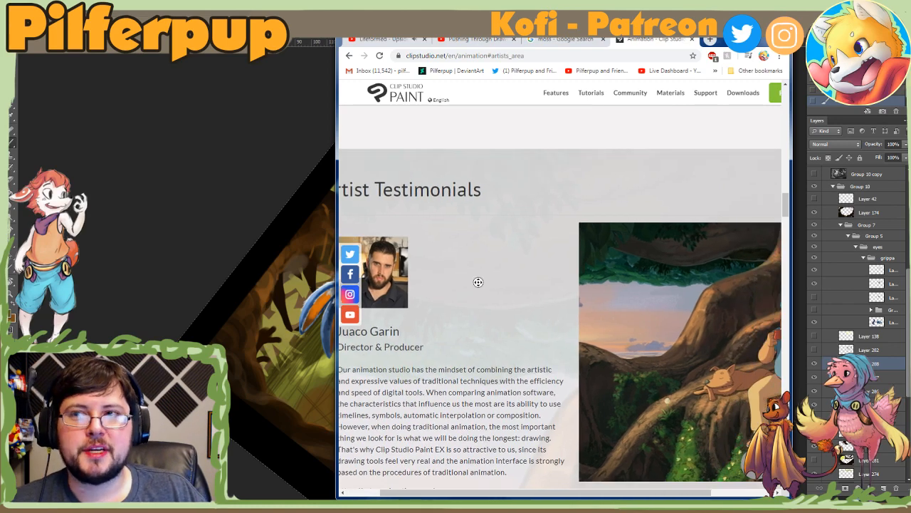
scroll(477, 283, "down", 5)
scroll(527, 320, "left", 3)
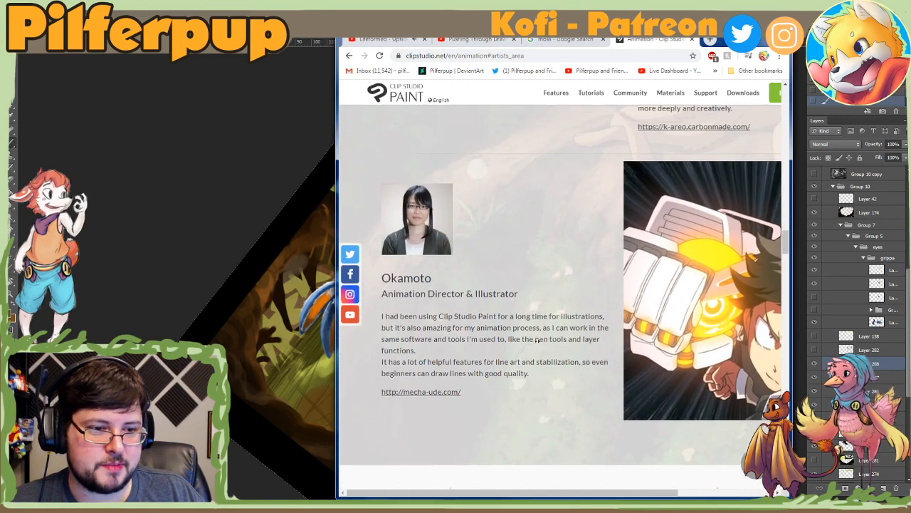
scroll(536, 330, "down", 3)
scroll(536, 330, "right", 3)
scroll(527, 329, "left", 3)
scroll(521, 329, "right", 3)
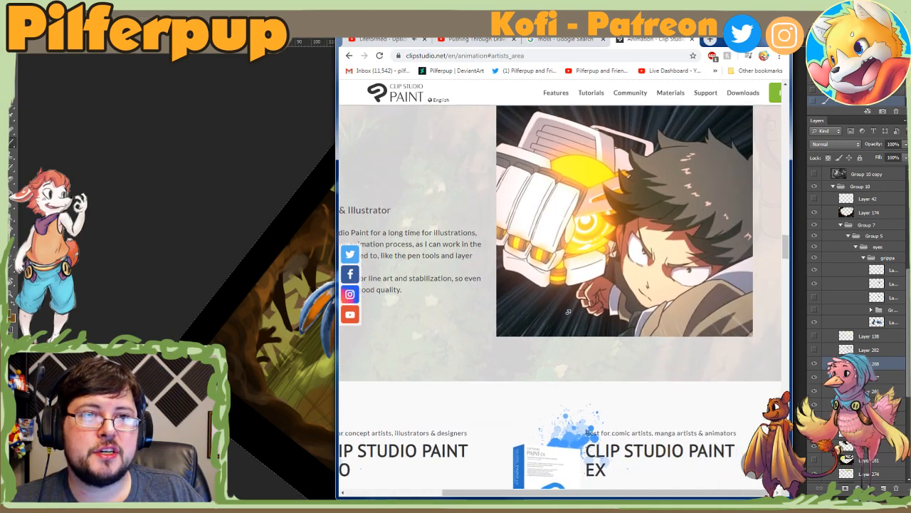
Step: Return to the Photoshop painting, fit the whole upright canvas in view and toggle Layer 288 to compare the forest floor with and without it
left_click_drag(737, 41, 910, 106)
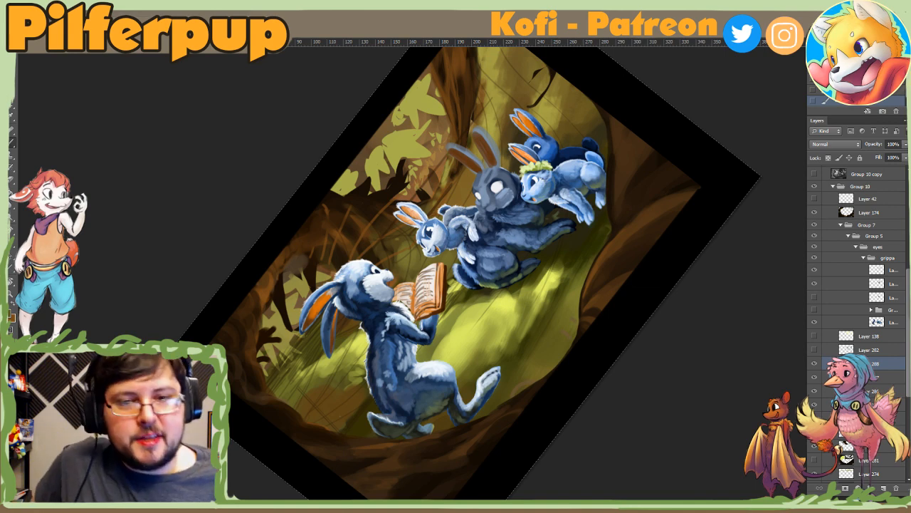
key("ctrl+0")
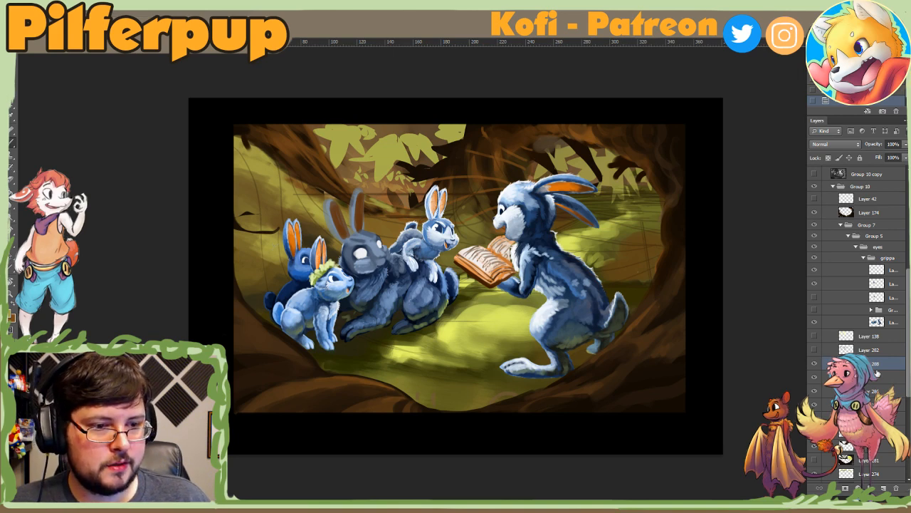
left_click(815, 364)
left_click(815, 365)
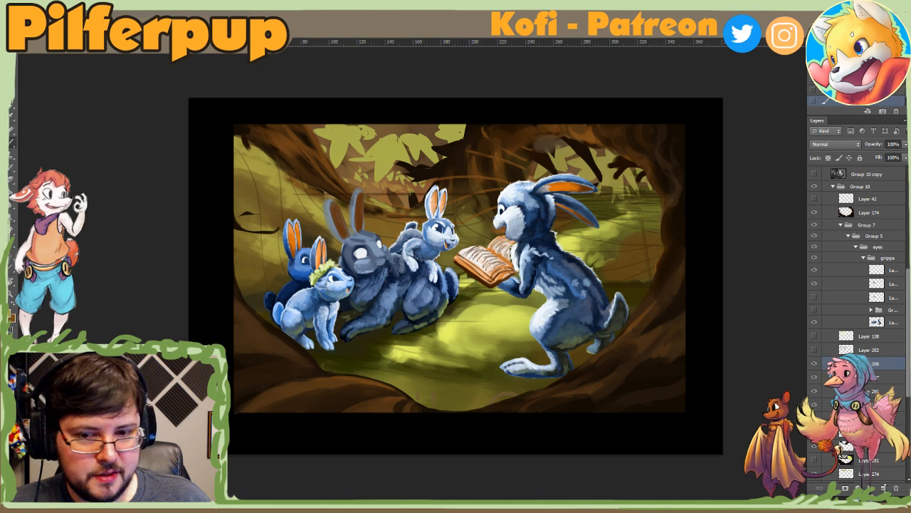
left_click(815, 365)
left_click(815, 365)
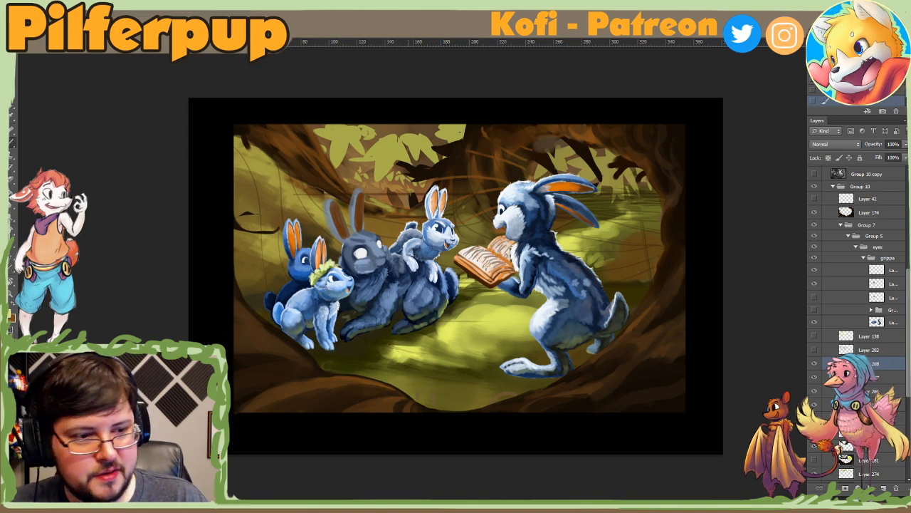
Step: Add a new layer above Layer 288 and set the foreground colour to dark olive 1e1b03, starting from a colour sampled near the right rabbit's tail
left_click(883, 489)
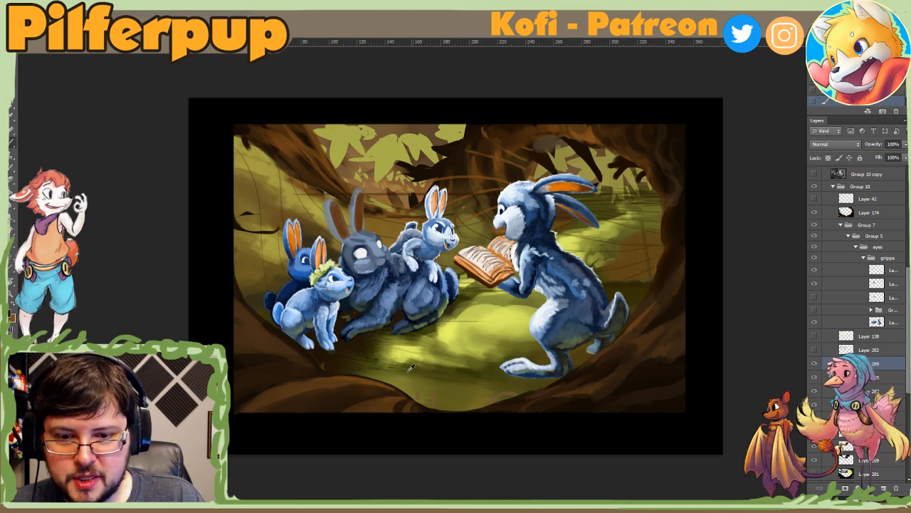
left_click(636, 287)
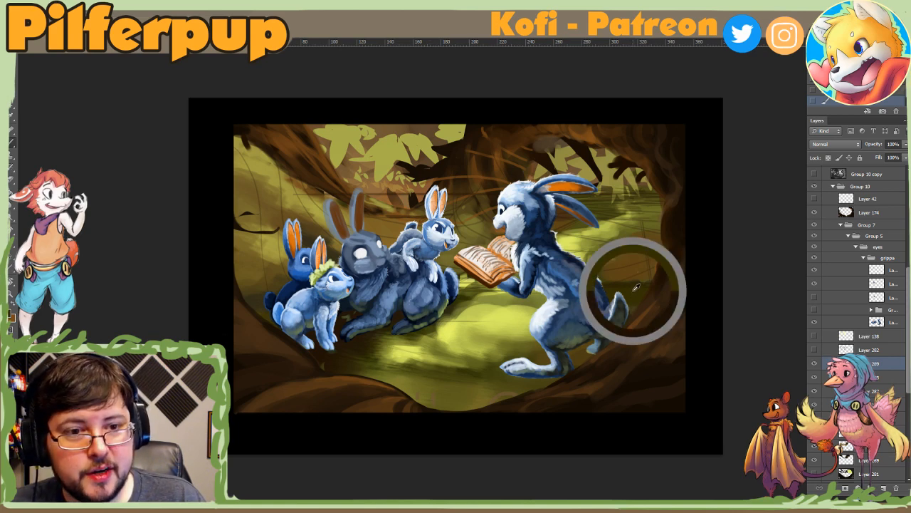
left_click(10, 317)
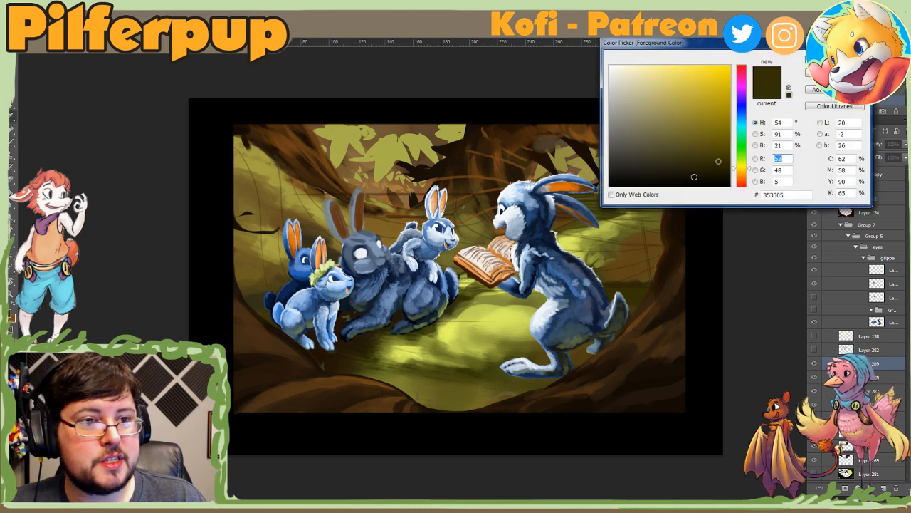
left_click(719, 171)
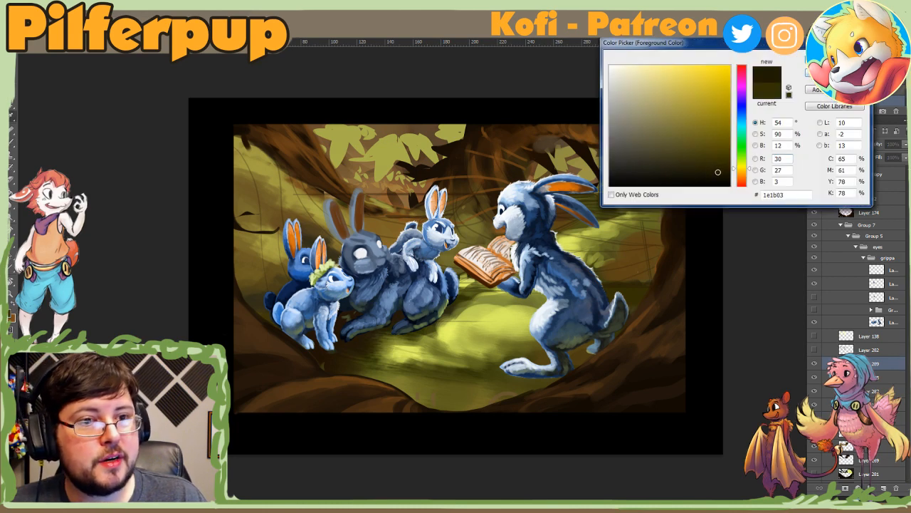
key("Return")
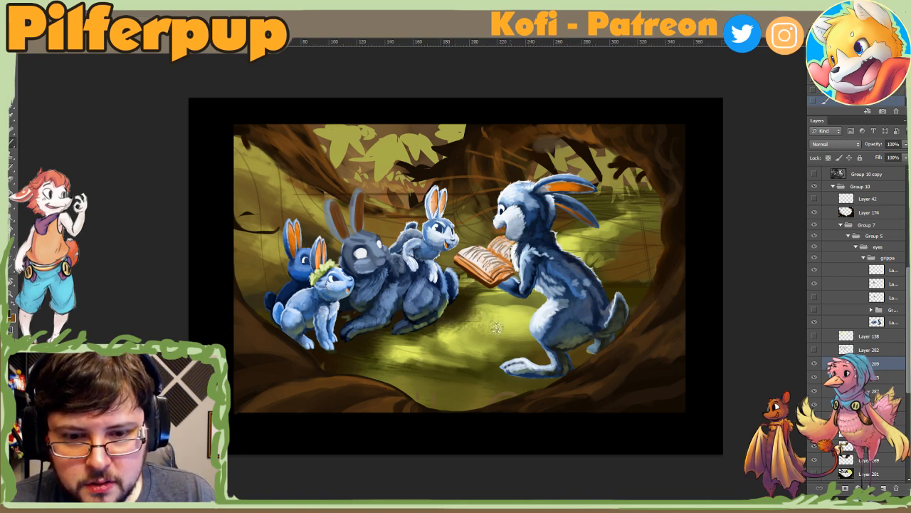
Step: Try texturing the bright grass between the rabbits with a resized textured brush, and undo the stroke
right_click(523, 338)
left_click(555, 364)
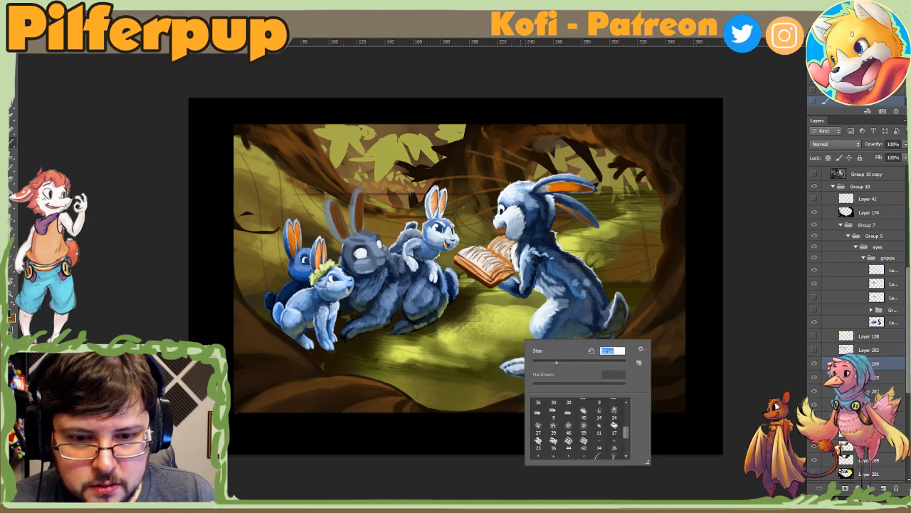
left_click(499, 329)
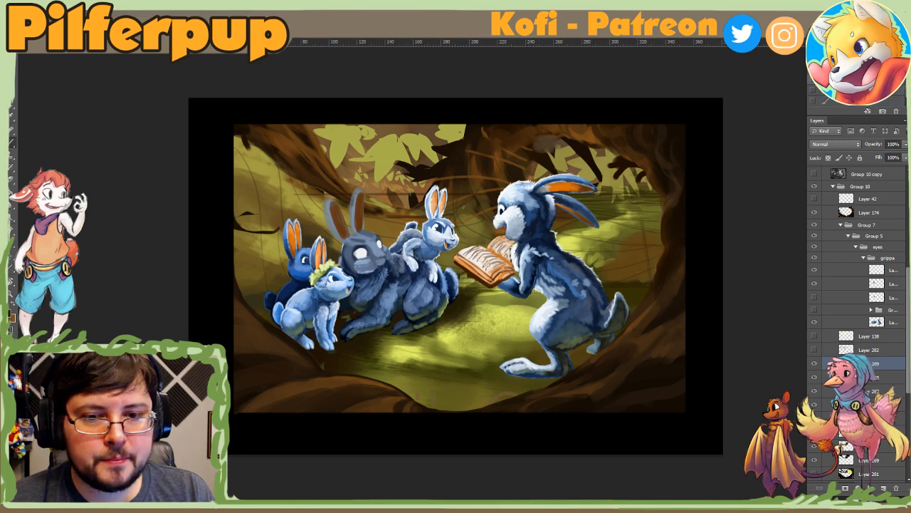
key("ctrl+z")
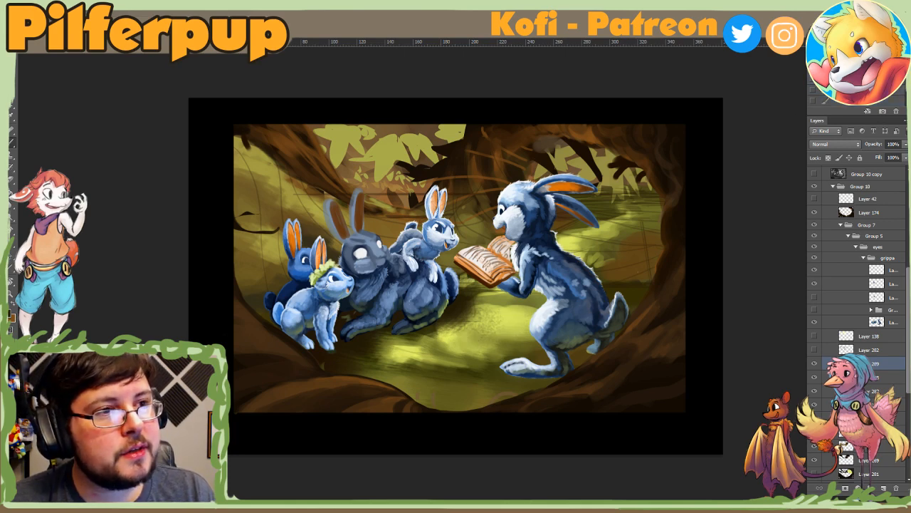
Step: Paint dark olive shading on the grass beside the grey rabbit's haunches with the textured brush at 114 px
right_click(473, 281)
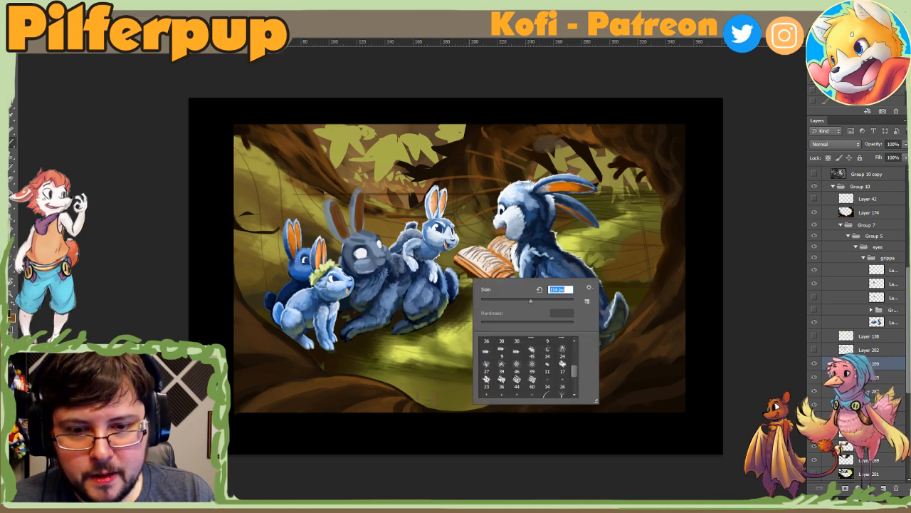
left_click(460, 319, "alt")
left_click_drag(451, 329, 437, 331)
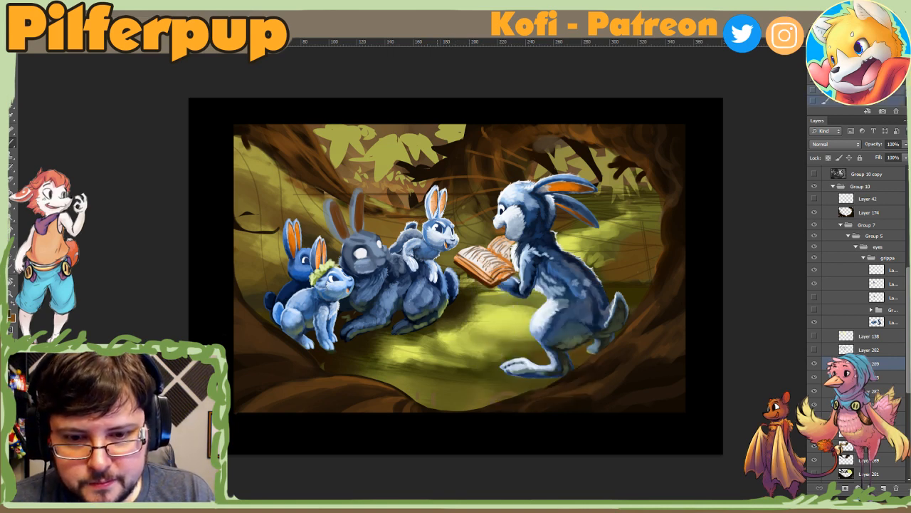
left_click(455, 311, "alt")
right_click(456, 314)
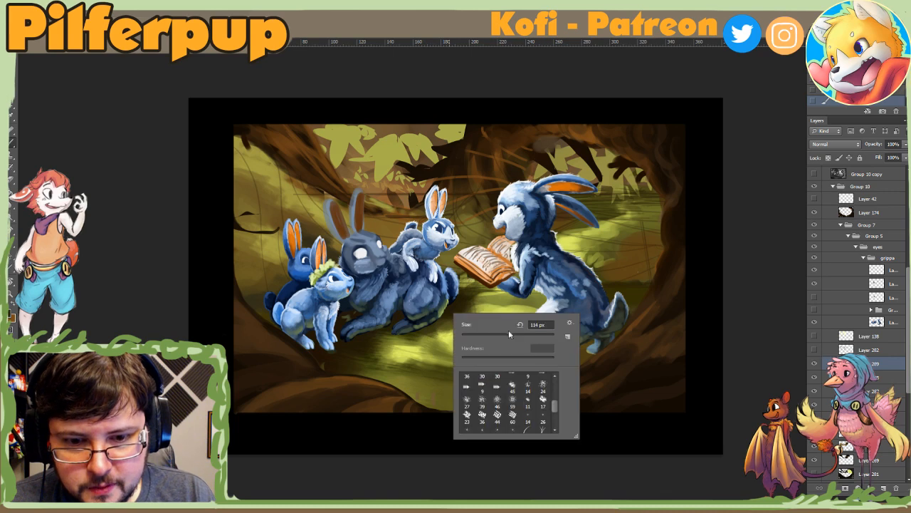
left_click(508, 333)
left_click(444, 323, "alt")
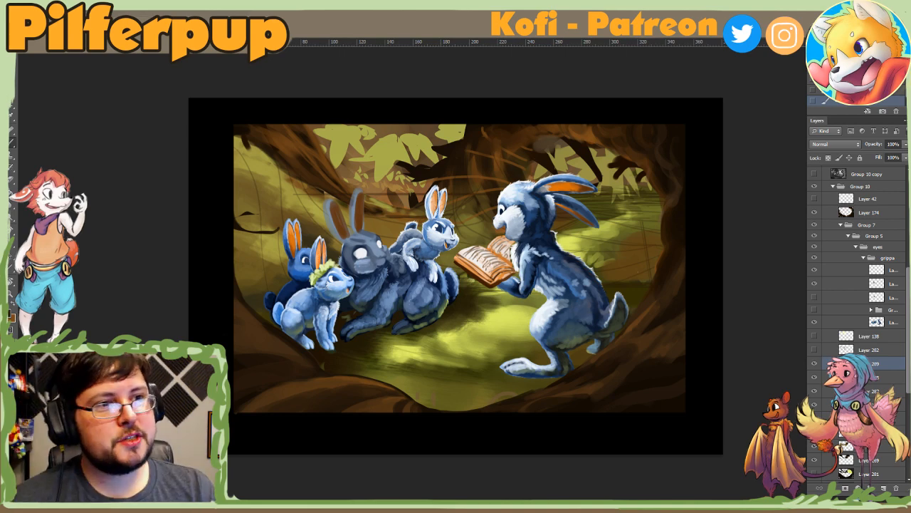
left_click_drag(473, 308, 498, 299)
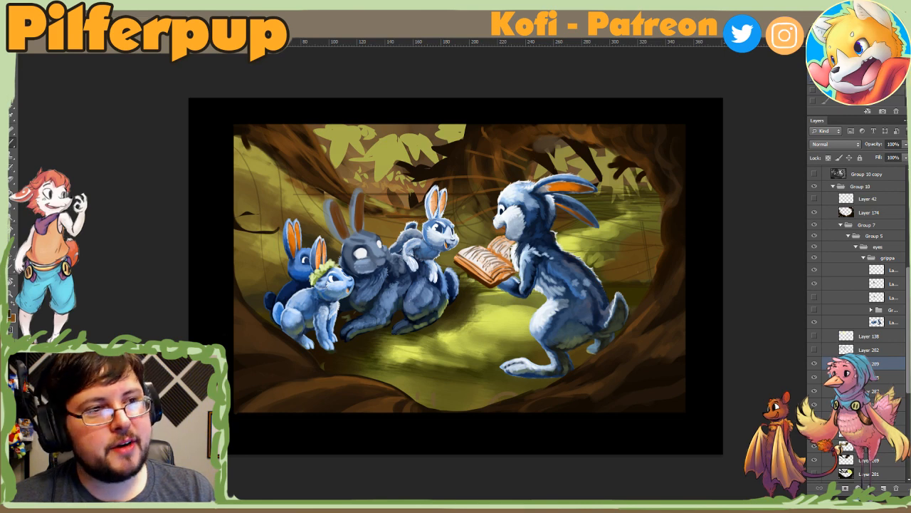
Step: Add a new layer above Layer 289 and set the foreground colour to bright yellow f0ff06
left_click(883, 487)
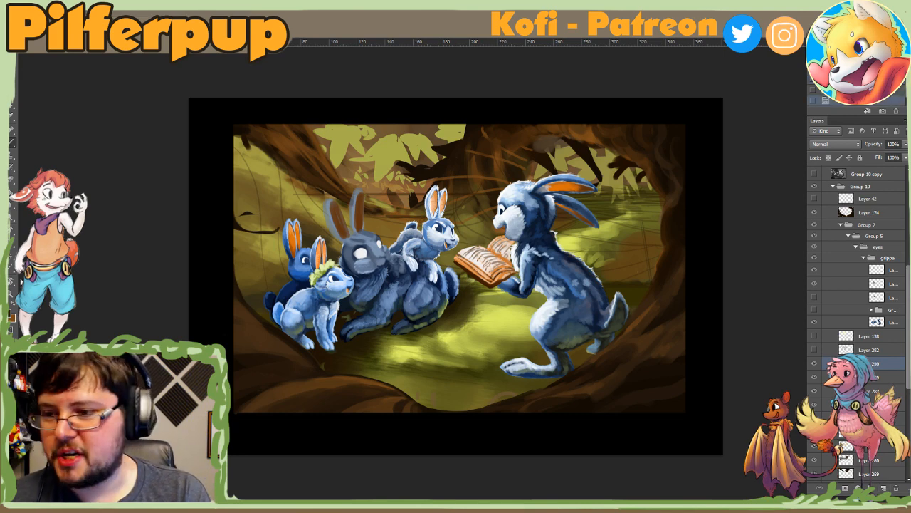
left_click(11, 318)
left_click(415, 148)
left_click_drag(718, 69, 727, 61)
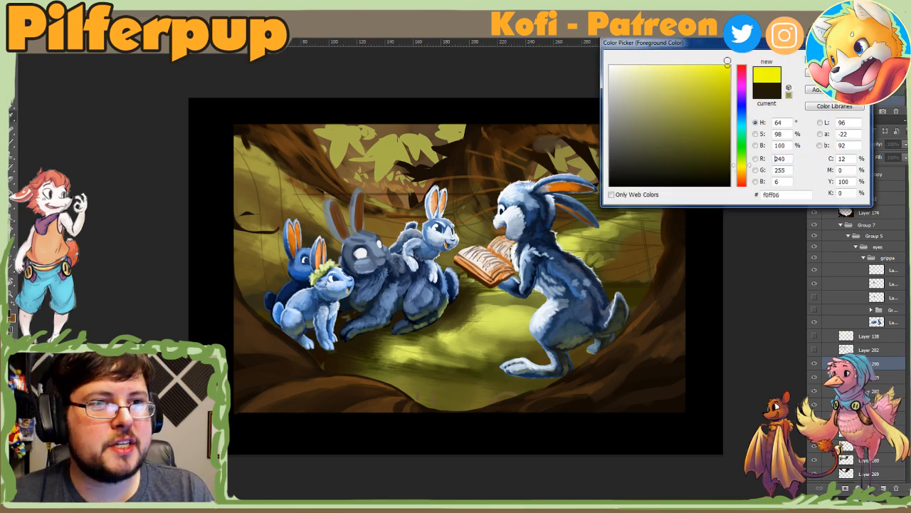
key("Return")
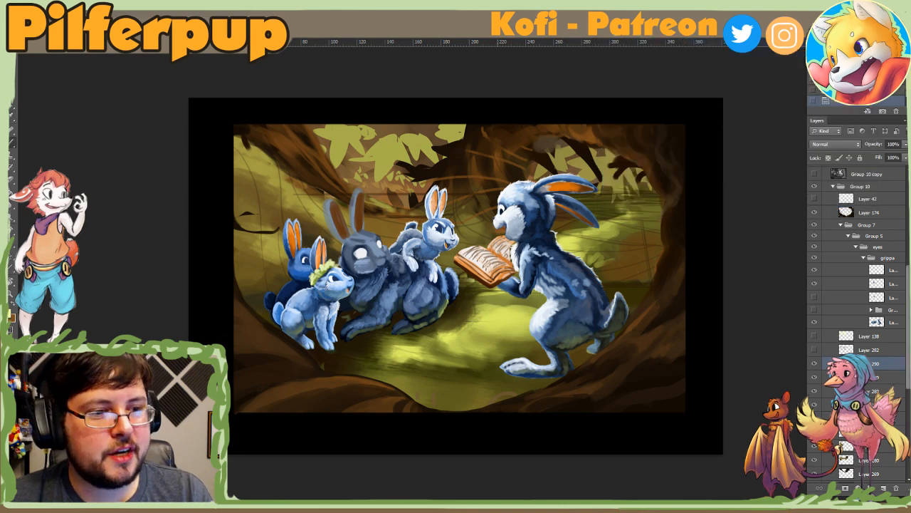
right_click(546, 207)
left_click(622, 230)
left_click(814, 364)
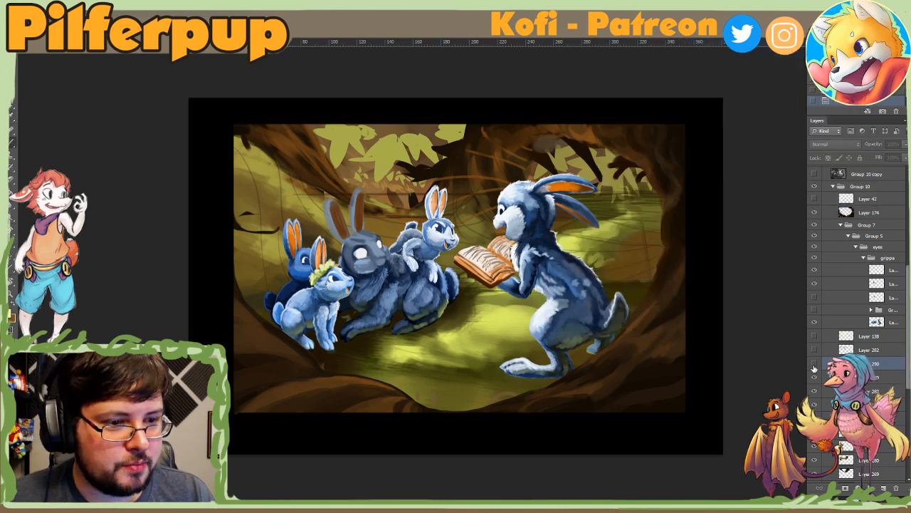
left_click(815, 364)
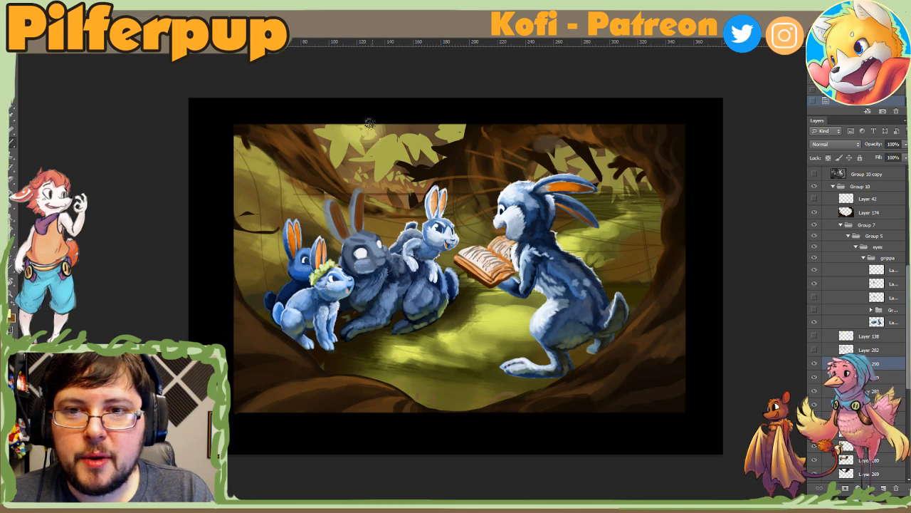
Step: Paint a bright yellow sun glow over the canopy leaves above the grey rabbit with the textured brush
right_click(324, 132)
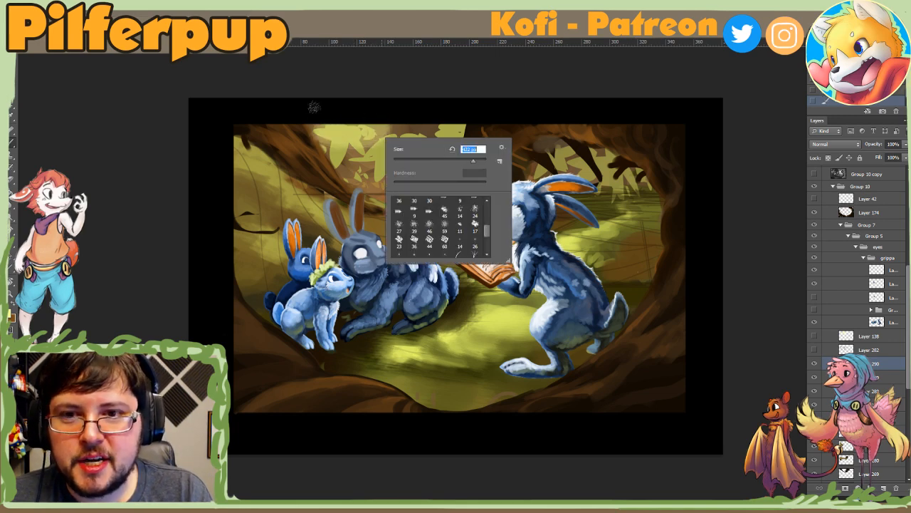
mouse_move(320, 119)
left_mouse_down()
mouse_move(344, 117)
mouse_move(307, 117)
mouse_move(328, 119)
mouse_move(286, 95)
mouse_move(308, 139)
left_mouse_up()
right_click(428, 152)
left_click(474, 175)
left_click(425, 131)
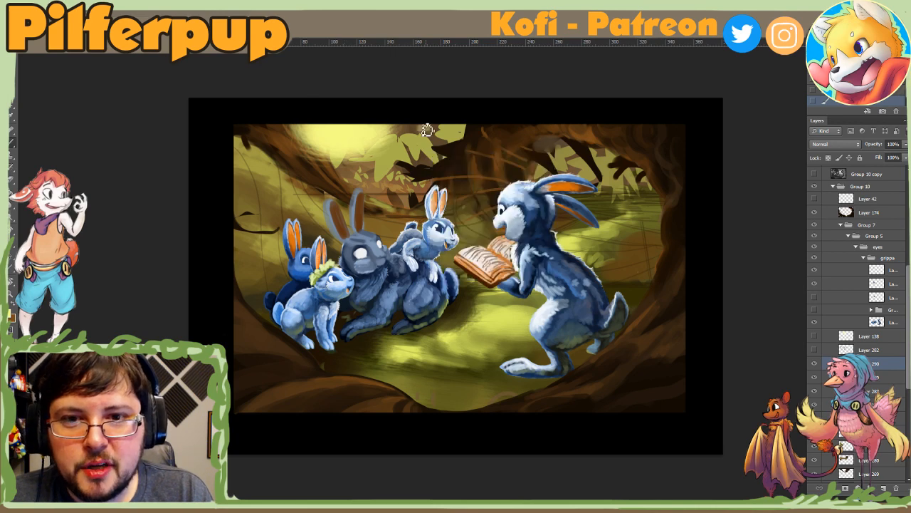
Step: Extend the yellow glow across the leaves beside the dark branches, using smaller textured brush sizes
right_click(427, 131)
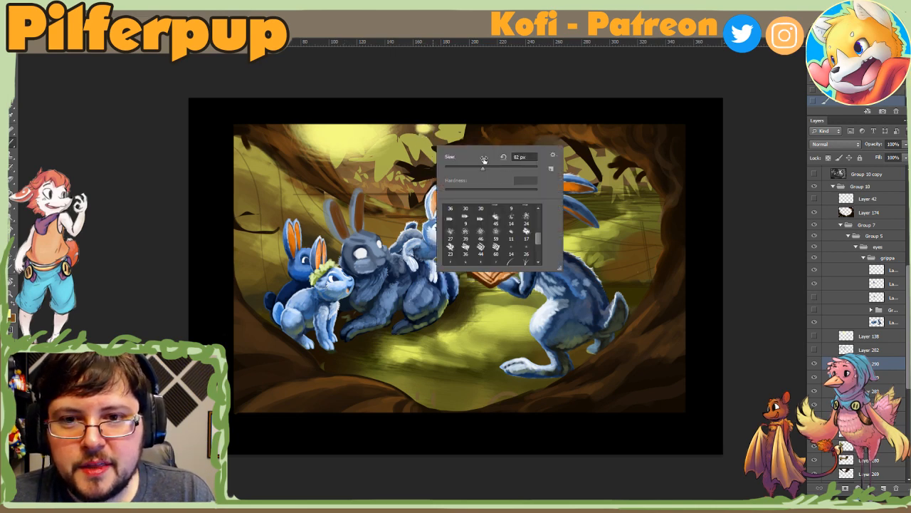
left_click(512, 168)
left_click(430, 132)
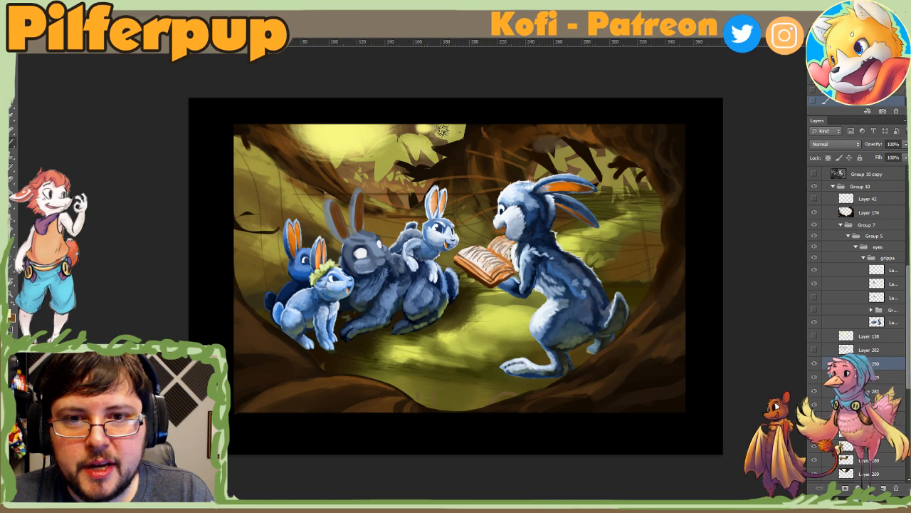
right_click(409, 153)
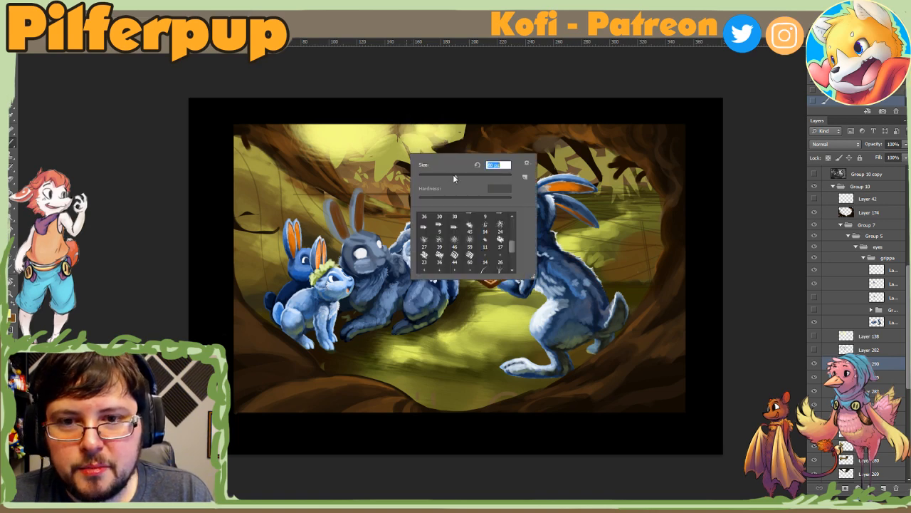
left_click(470, 135)
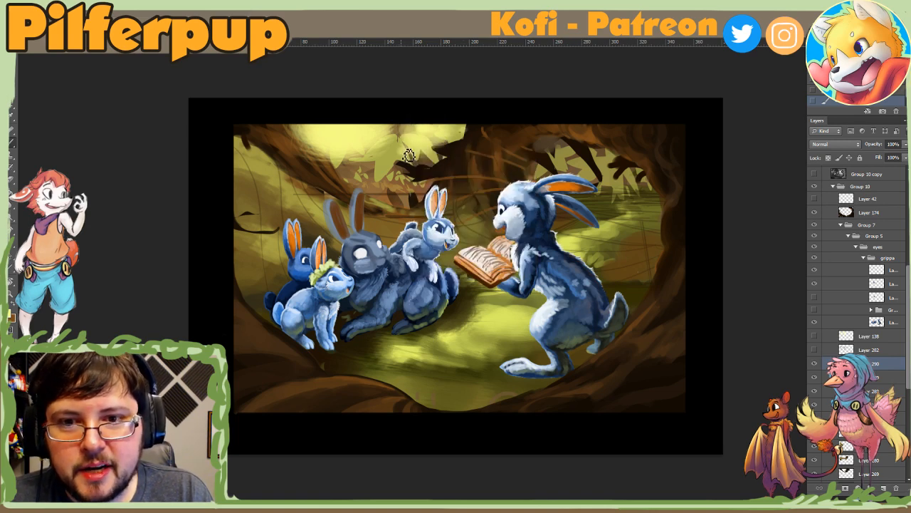
right_click(422, 163)
left_click(509, 171)
key("Return")
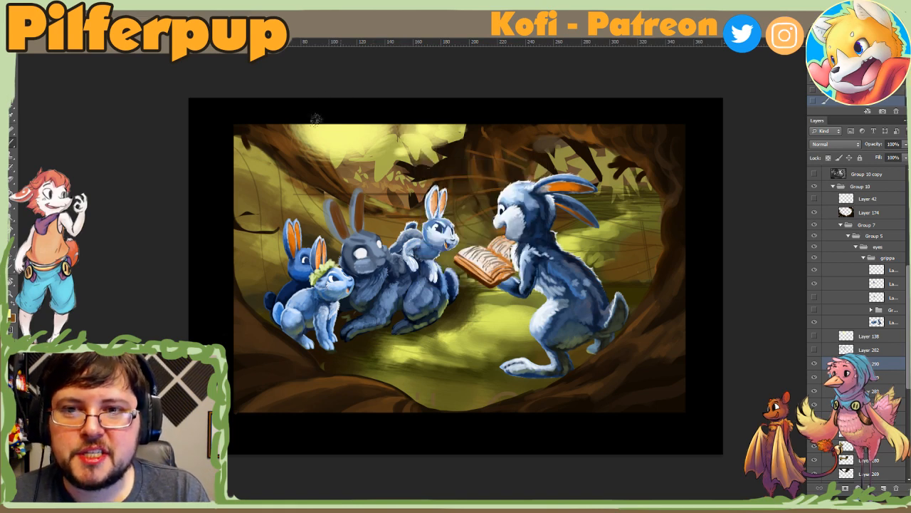
Step: Paint thin yellow light rays from the sun glow toward the storyteller rabbit and loose yellow highlights on the grass between the rabbits
right_click(392, 155)
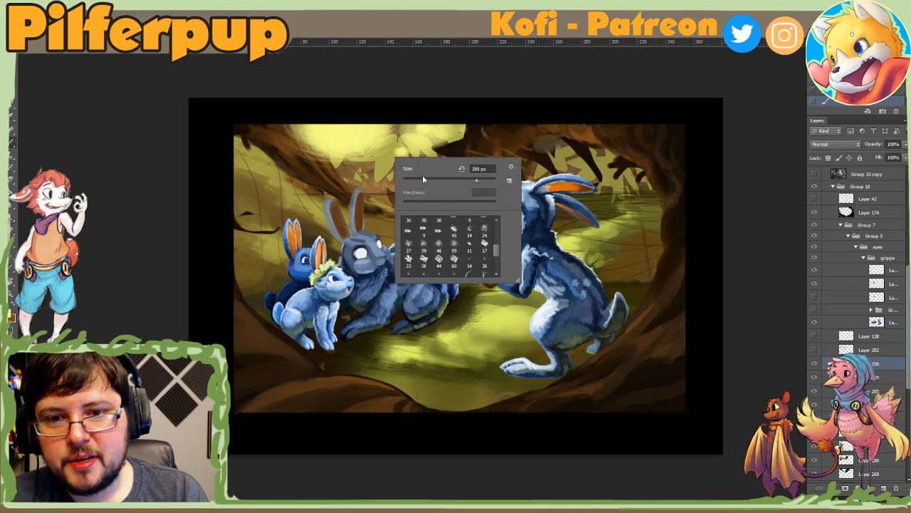
left_click(421, 175)
left_click(365, 130)
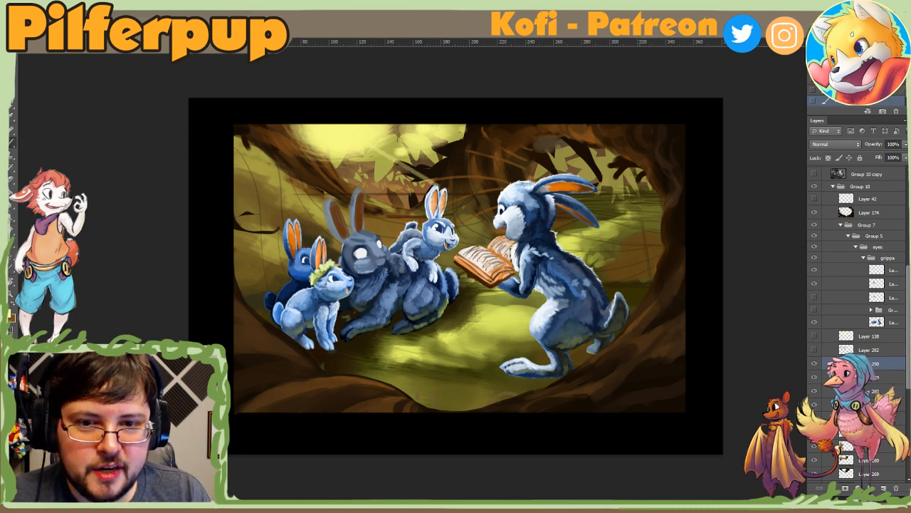
left_click_drag(367, 145, 649, 322)
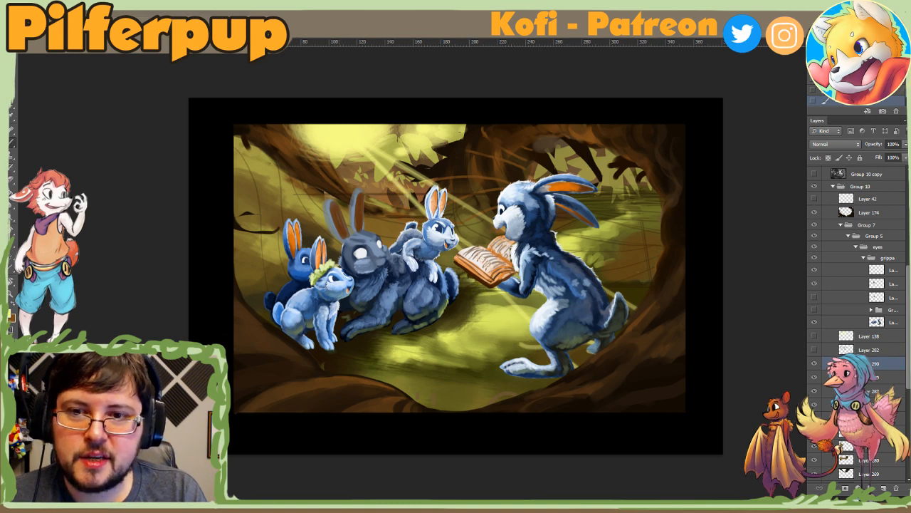
left_click_drag(377, 151, 546, 394)
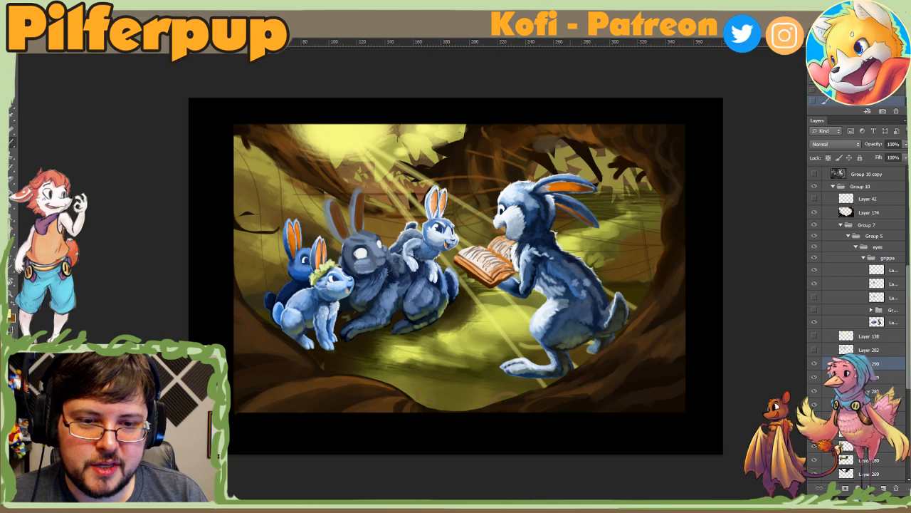
left_click_drag(525, 328, 594, 320)
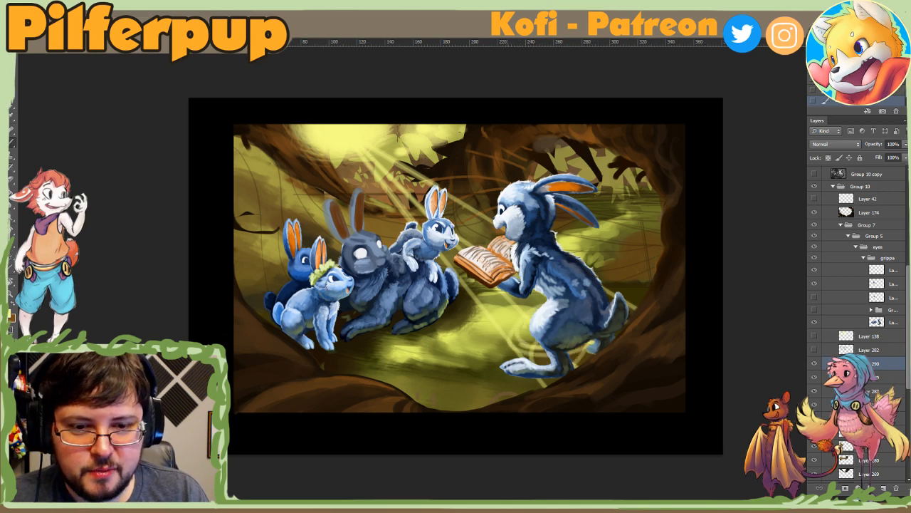
mouse_move(522, 326)
left_mouse_down()
mouse_move(503, 362)
mouse_move(419, 349)
mouse_move(511, 315)
mouse_move(472, 293)
mouse_move(503, 350)
mouse_move(393, 338)
mouse_move(438, 302)
mouse_move(467, 307)
left_mouse_up()
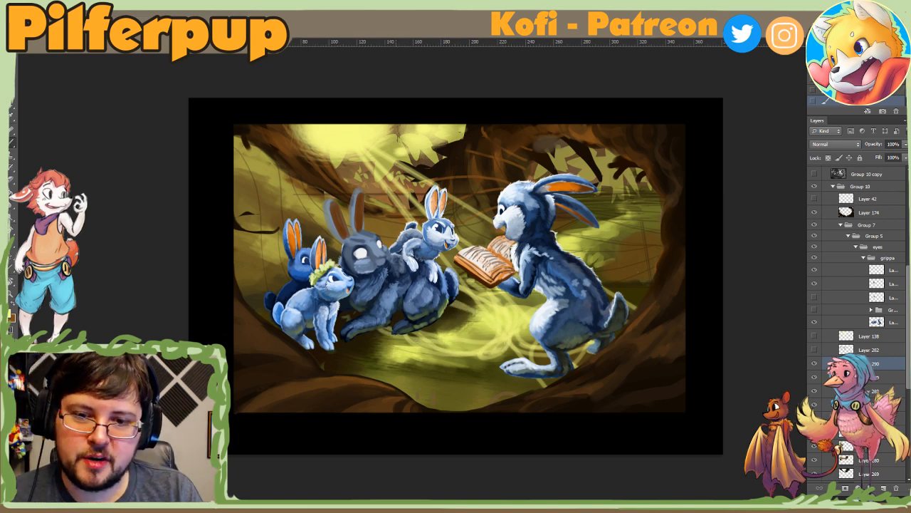
Step: Paint steeper yellow rays past the grey rabbit to the forest floor, and delete the light-ray layer
left_click_drag(348, 145, 402, 381)
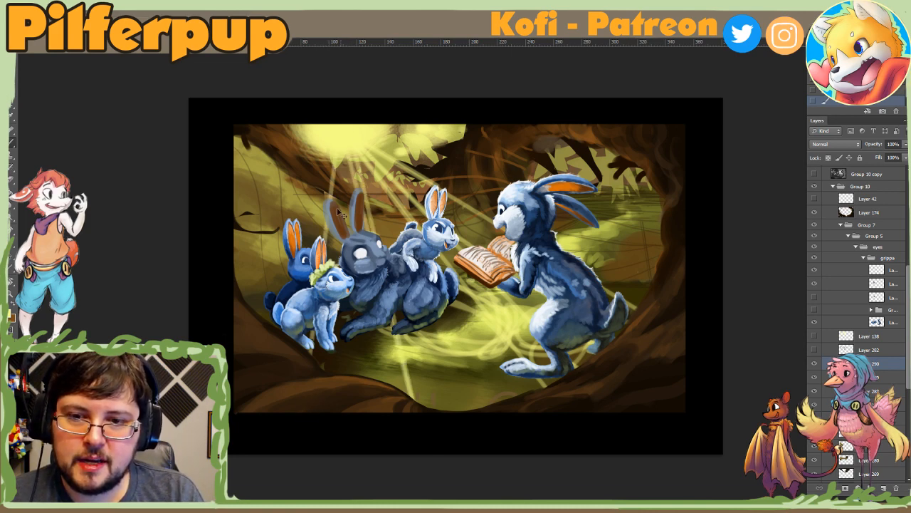
key("ctrl+z")
left_click(345, 134)
left_click(356, 397, "shift")
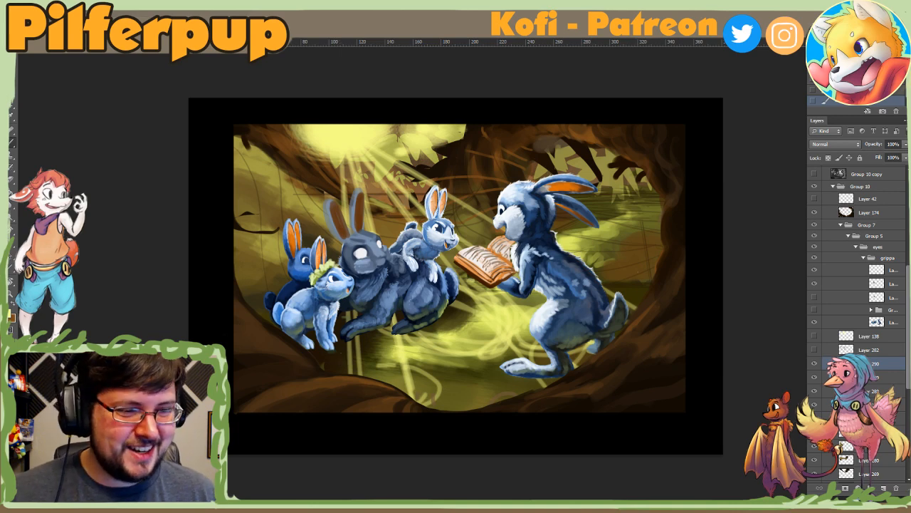
left_click(819, 364)
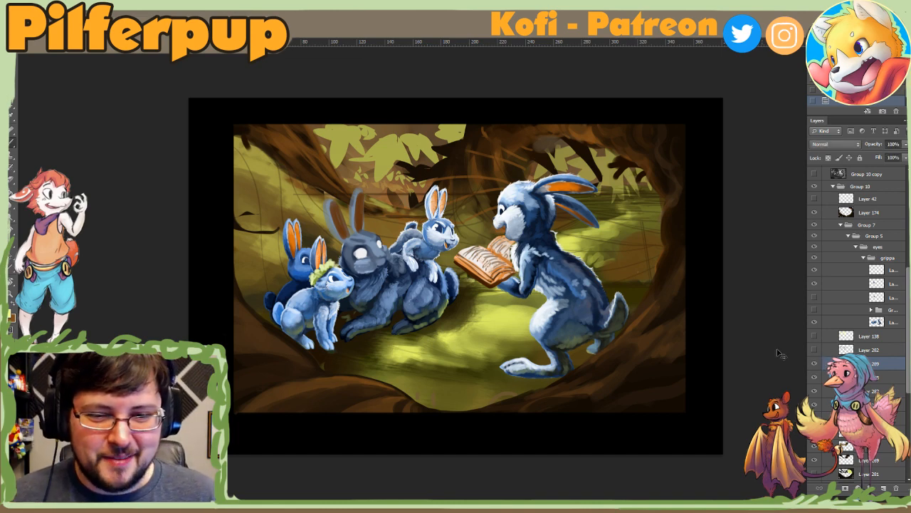
Step: Sample the dark grass by the grey rabbit's feet and touch up the shading on the grass between the rabbits
right_click(472, 304)
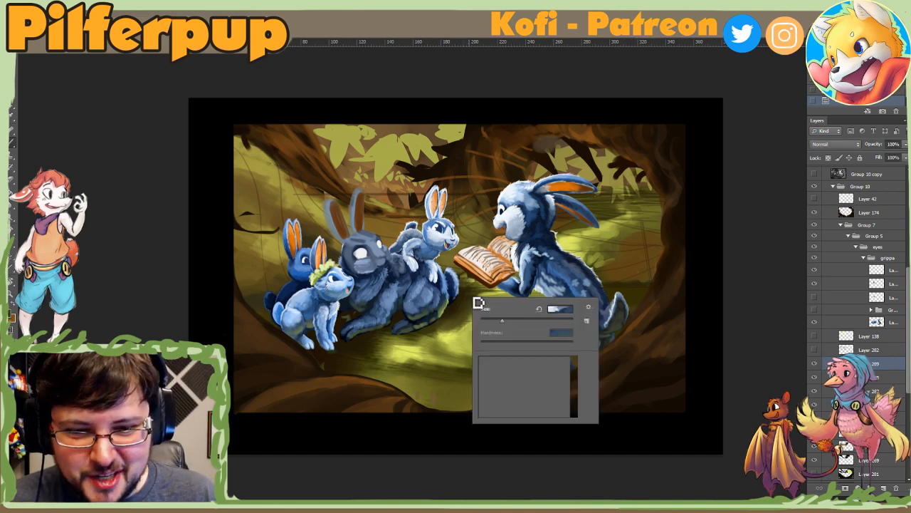
left_click(409, 345, "alt")
left_click_drag(409, 339, 398, 342)
left_click(408, 344, "alt")
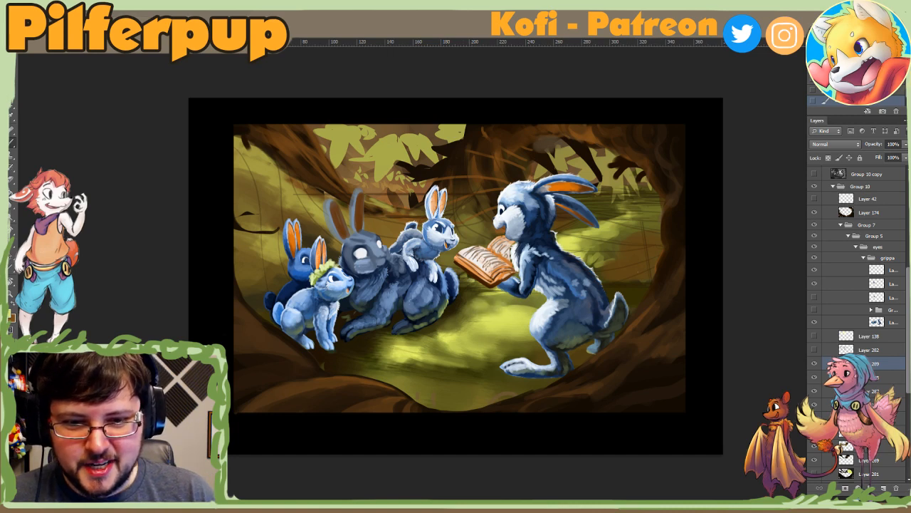
left_click(483, 306, "alt")
left_click(509, 299, "alt")
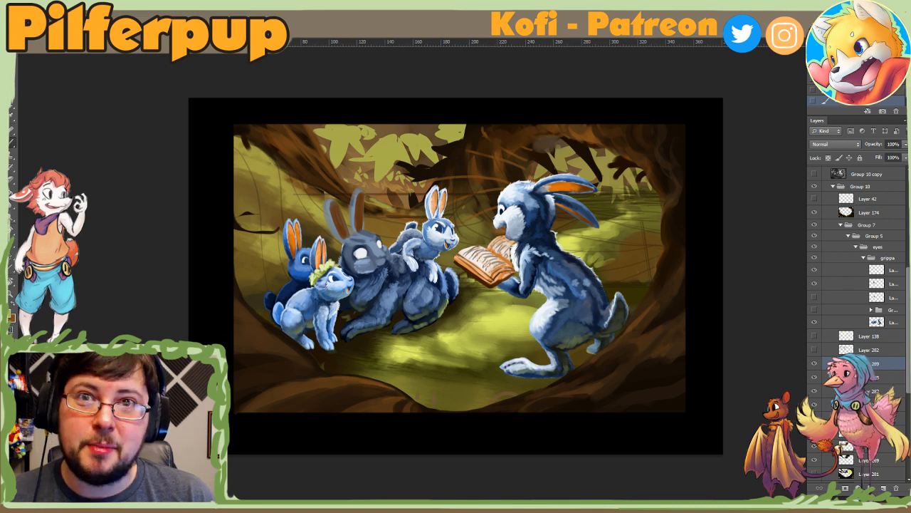
Step: Refine the grass shading below the open book with the textured brush, reducing its size to 64 px
right_click(514, 280)
left_click(534, 300)
left_click(489, 297)
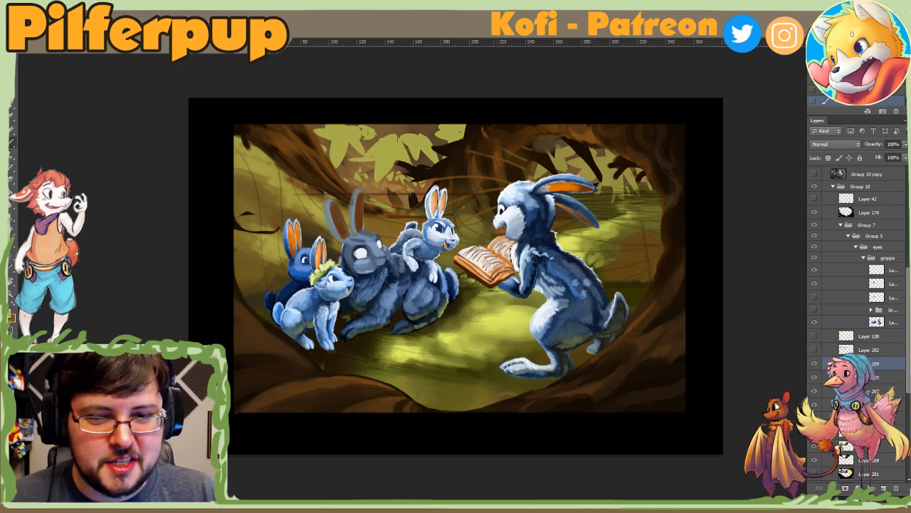
right_click(503, 286)
left_click(529, 309)
left_click(499, 288, "alt")
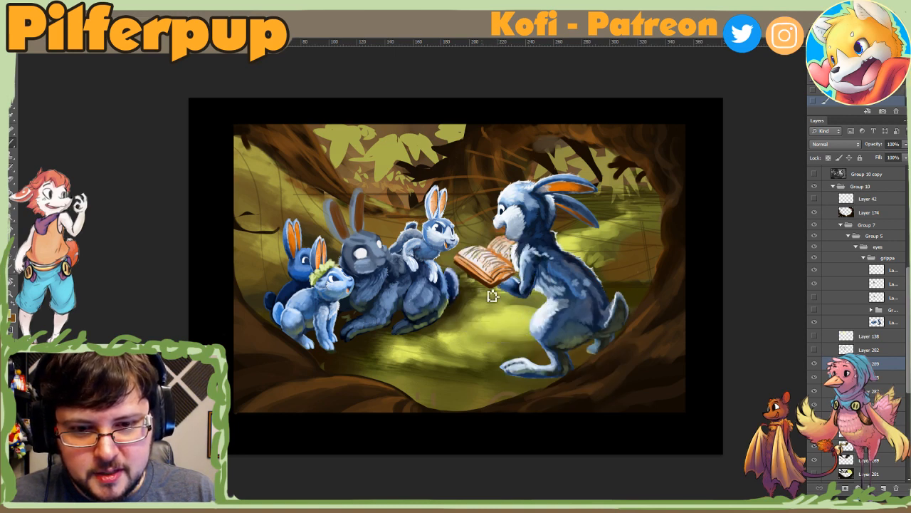
right_click(521, 312)
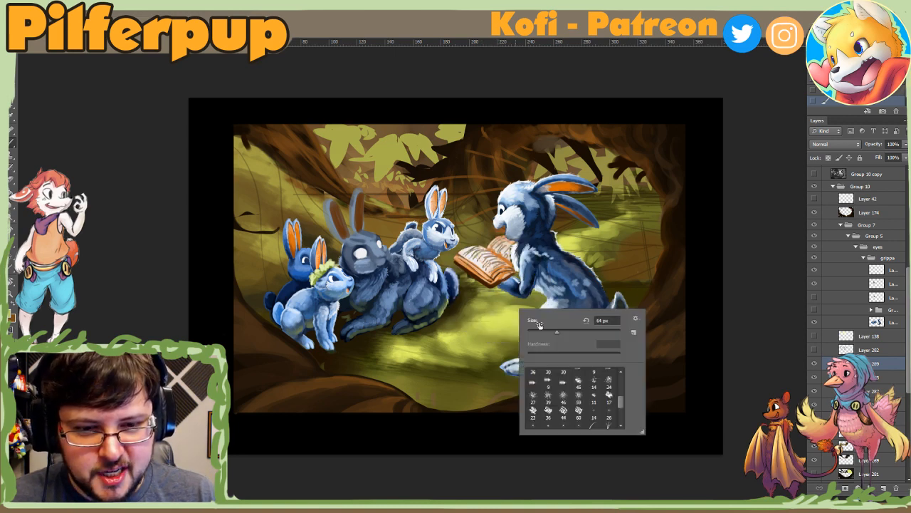
left_click(497, 343)
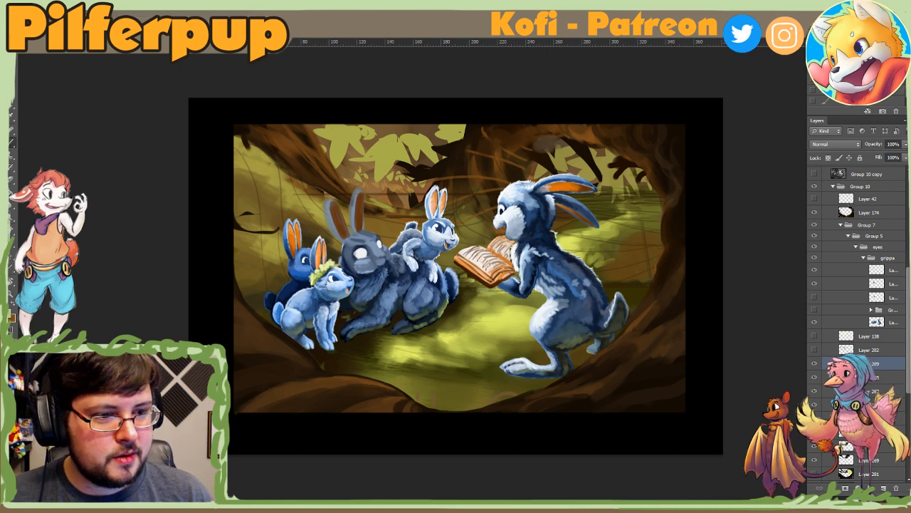
Step: Add a new layer above Layer 289 and paint pale green haze over the background trees around the storyteller rabbit's head
left_click(884, 488)
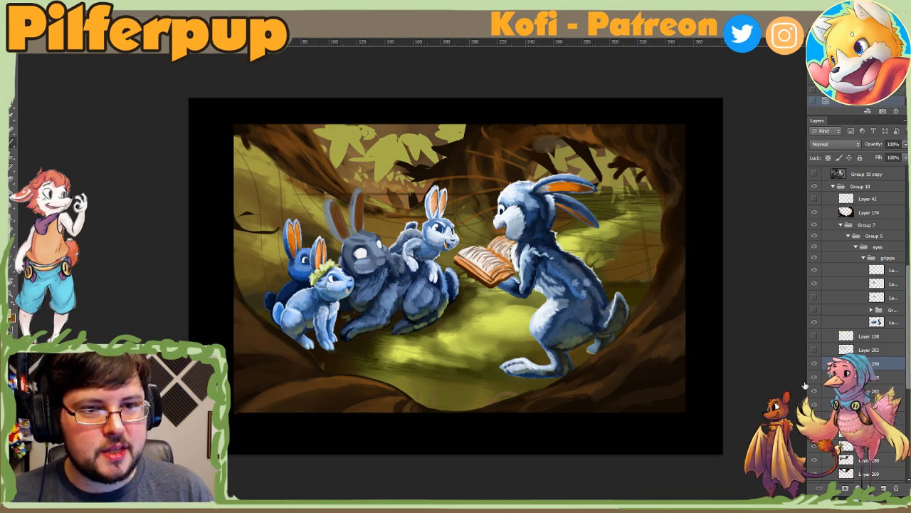
mouse_move(602, 161)
left_mouse_down()
mouse_move(605, 170)
mouse_move(588, 171)
mouse_move(607, 163)
mouse_move(619, 186)
mouse_move(610, 154)
mouse_move(576, 166)
mouse_move(598, 179)
mouse_move(606, 165)
left_mouse_up()
key("b")
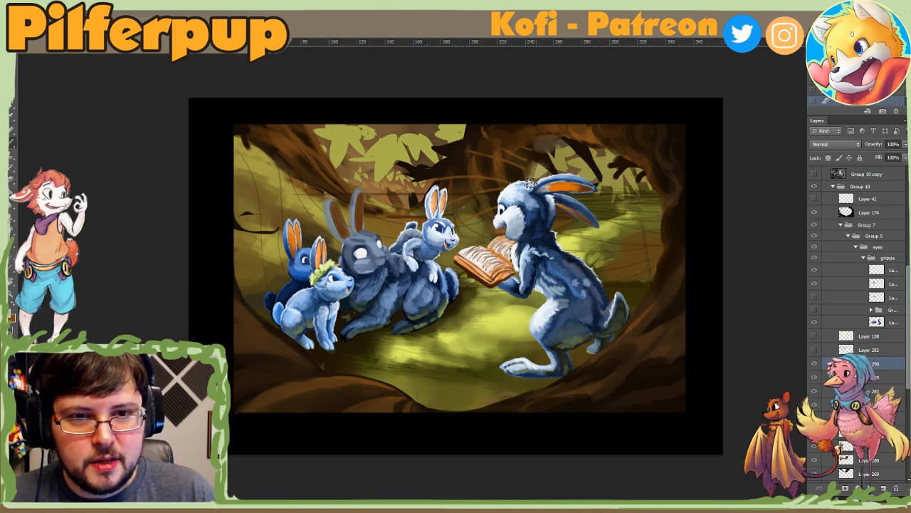
left_click_drag(547, 164, 526, 175)
mouse_move(427, 186)
left_mouse_down()
mouse_move(443, 173)
mouse_move(470, 175)
left_mouse_up()
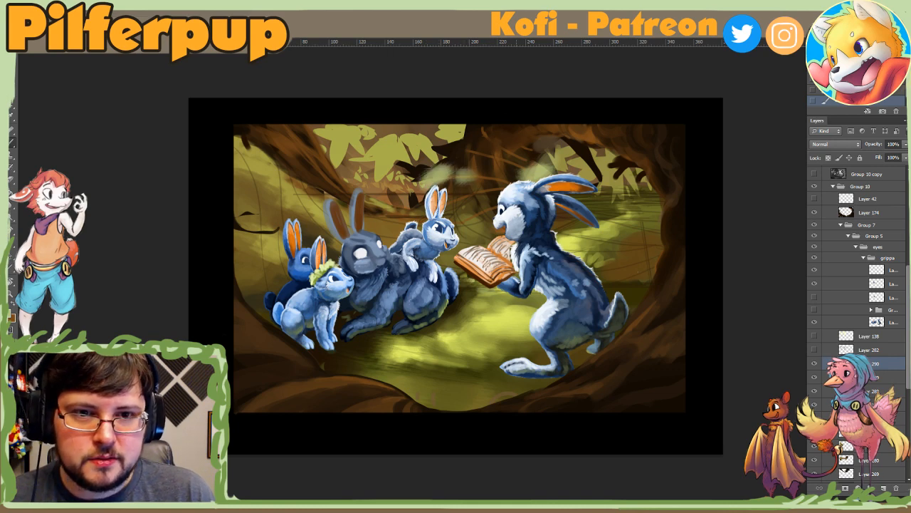
left_click_drag(513, 132, 484, 198)
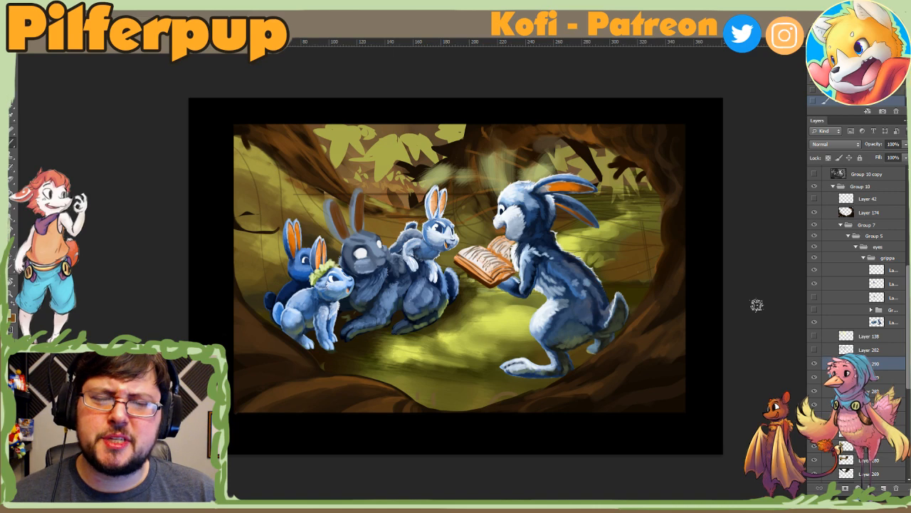
Step: Compare the painting without the haze layer, and move that layer between Layer 185 and Layer 141
left_click(815, 364)
left_click(815, 364)
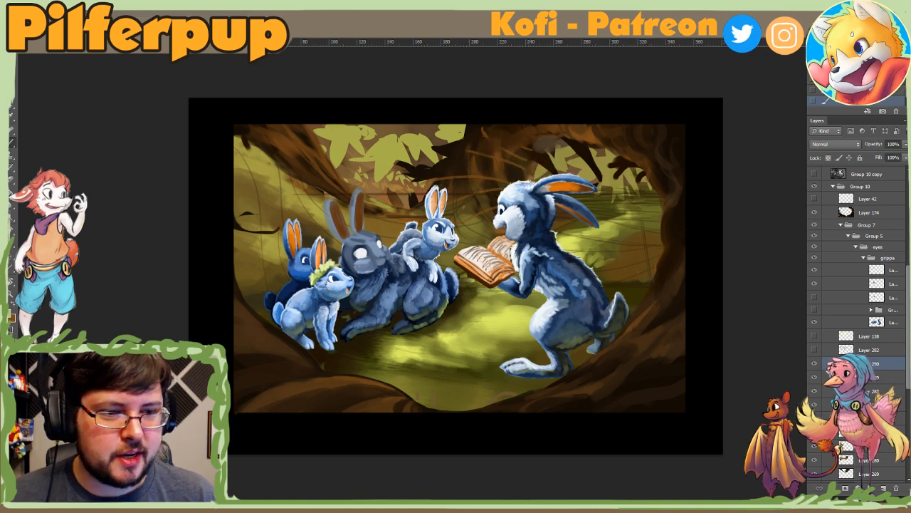
left_click_drag(839, 363, 838, 213)
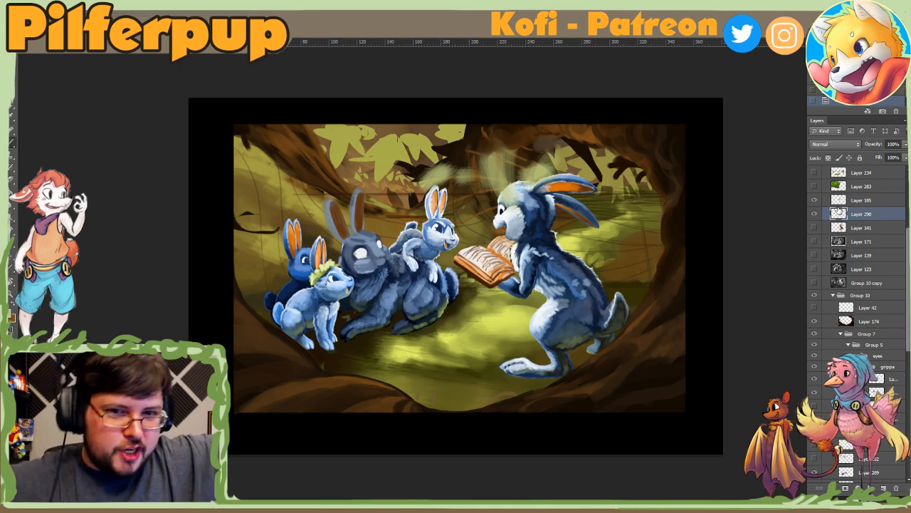
scroll(858, 285, "down", 5)
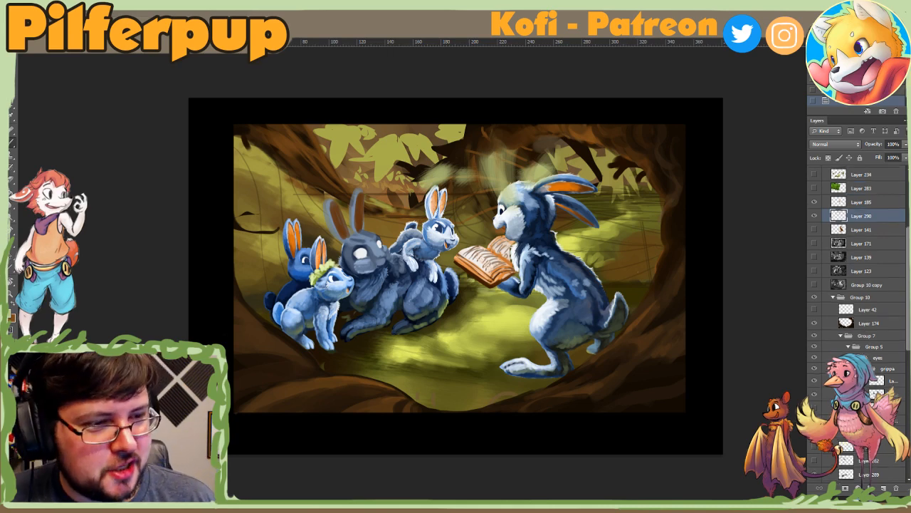
Step: Select Layer 289 and compare the grass shading with and without that layer, leaving it visible
scroll(857, 285, "down", 3)
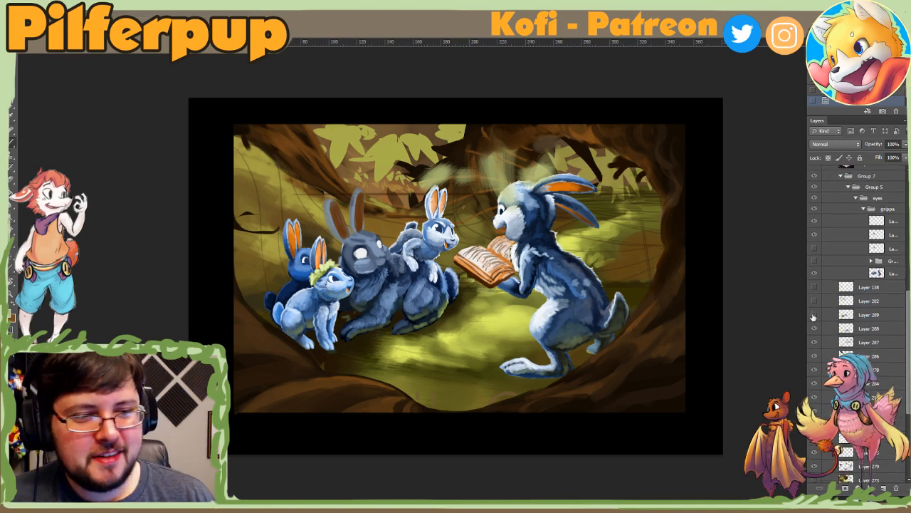
left_click(824, 318)
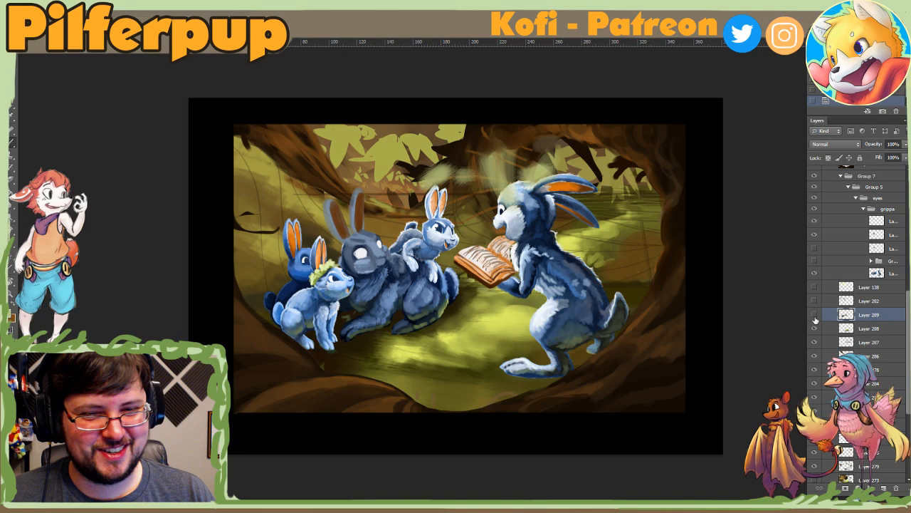
left_click(815, 315)
left_click(815, 316)
left_click(815, 316)
left_click(815, 316)
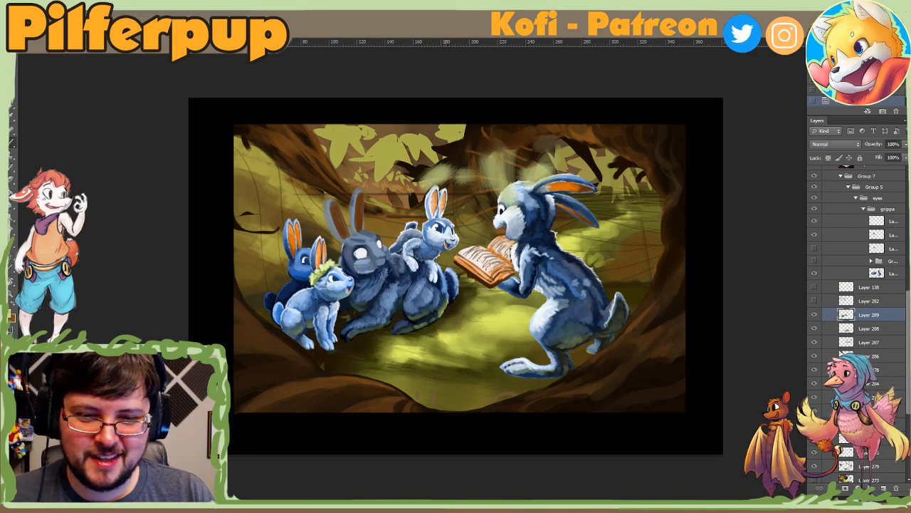
Step: Adjust the textured brush size and touch up the lit grass between the grey rabbit and the storyteller rabbit
right_click(474, 335)
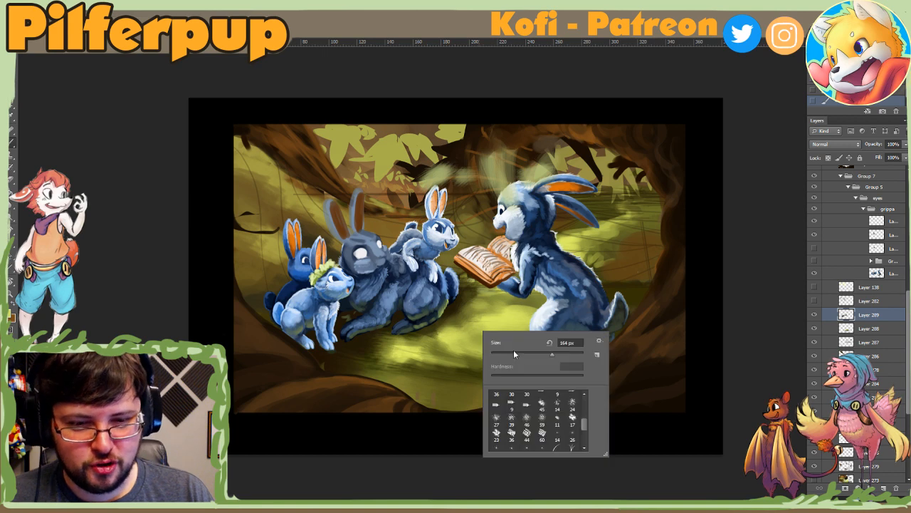
left_click(440, 337, "alt")
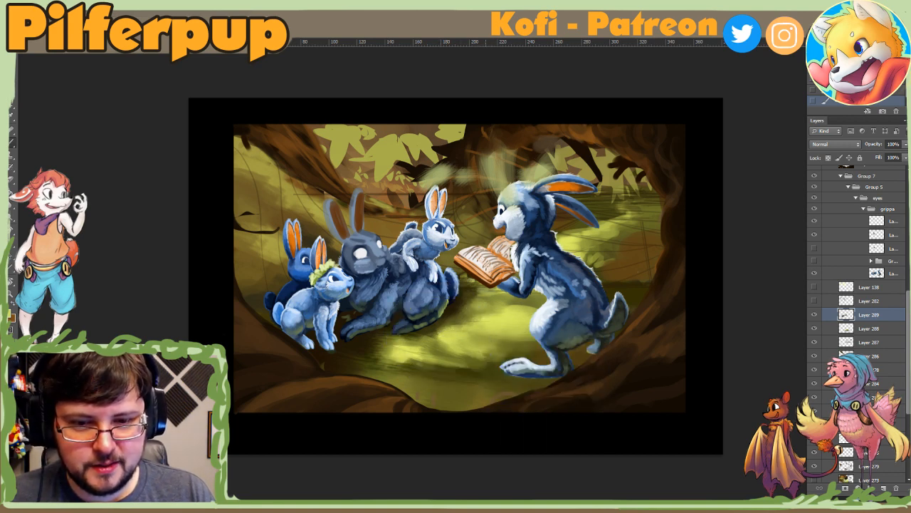
right_click(485, 326)
left_click_drag(522, 346, 515, 340)
left_click(466, 334)
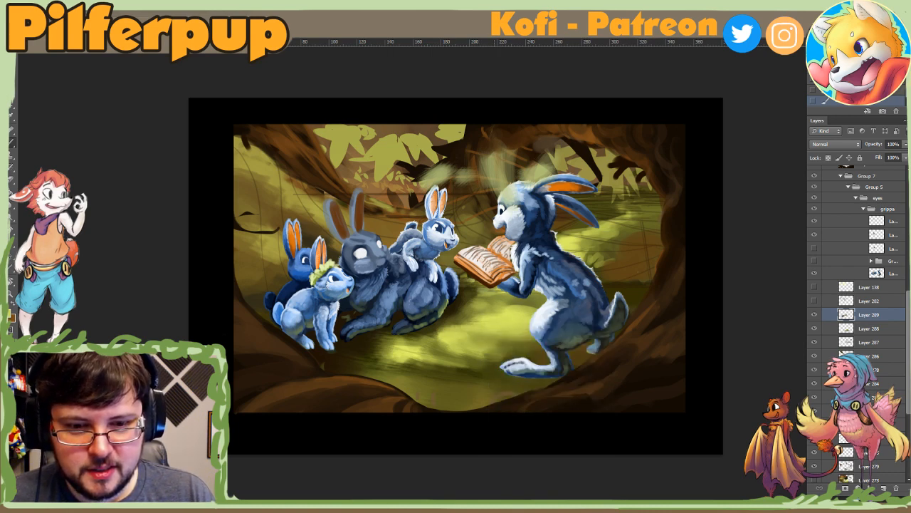
right_click(516, 320)
left_click(499, 316)
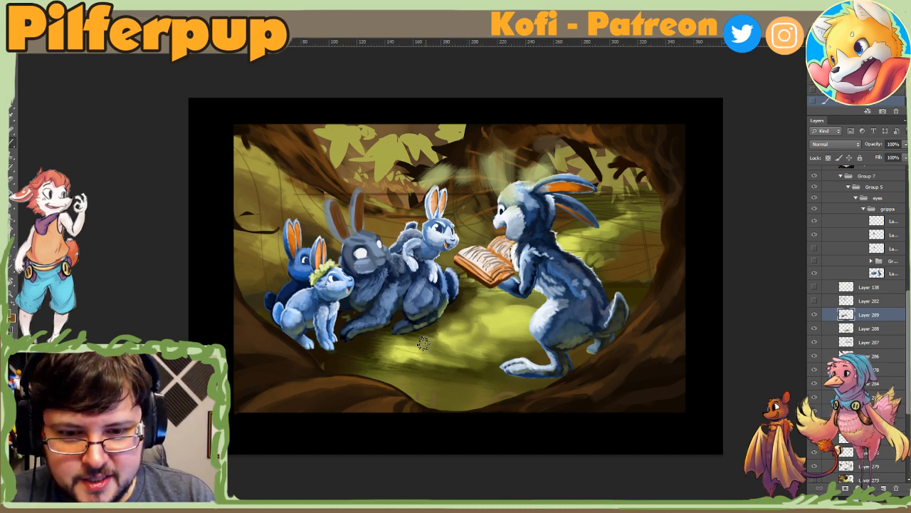
Step: Break up the bright grass patch by the grey rabbit's feet with darker green strokes
left_click(450, 338, "alt")
mouse_move(437, 337)
left_mouse_down()
mouse_move(455, 352)
mouse_move(434, 350)
mouse_move(446, 328)
mouse_move(431, 355)
mouse_move(399, 341)
mouse_move(429, 351)
left_mouse_up()
left_click(448, 332, "alt")
left_click(436, 327, "alt")
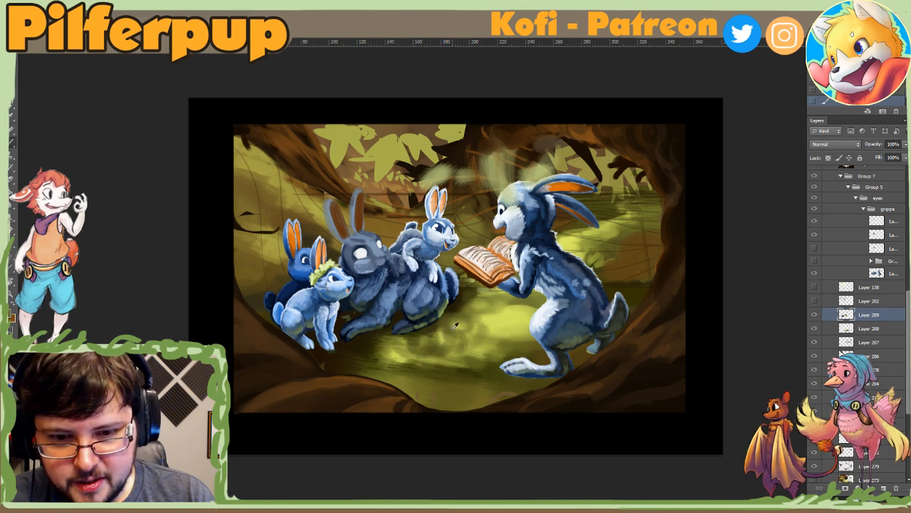
Step: Sample the bright green below the open book, set the brush to 133 px, and dab light spots on the grass by the grey rabbit
left_click(494, 324, "alt")
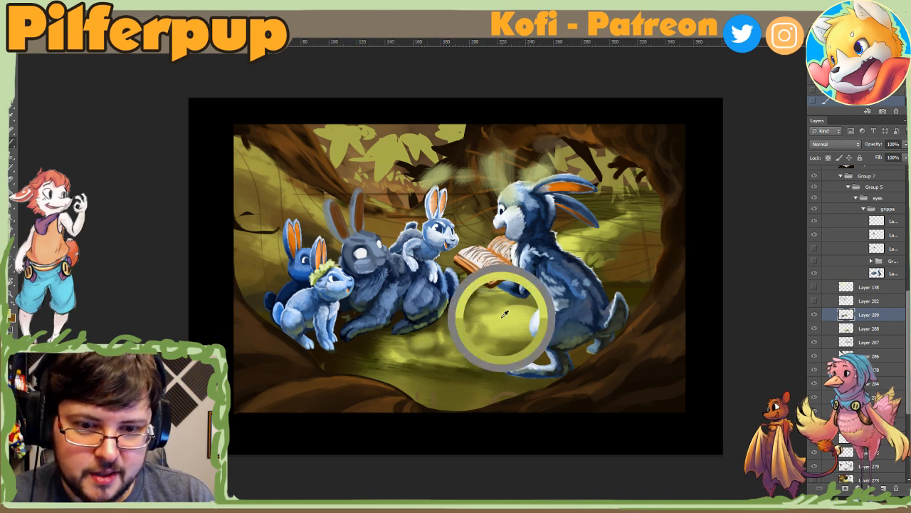
right_click(451, 328)
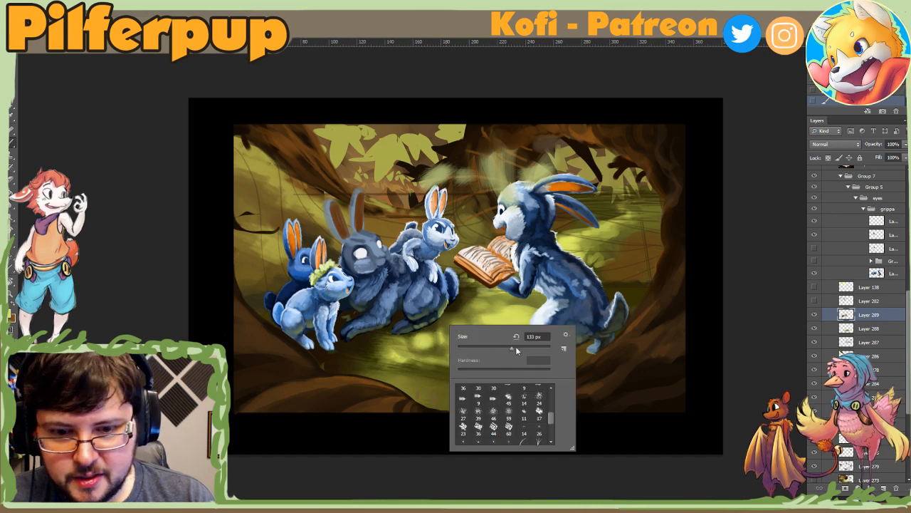
left_click(414, 338)
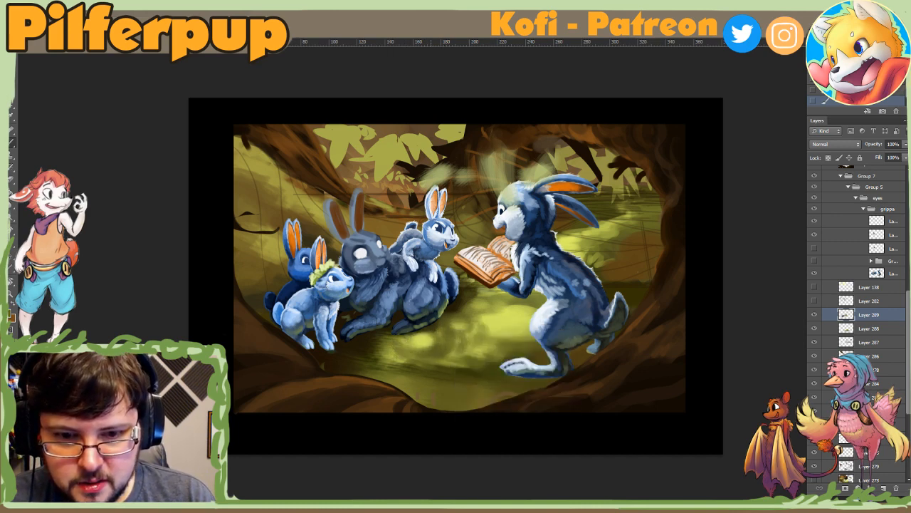
Step: Tone down the light spots by the grey rabbit's feet with darker green strokes, resizing the brush between strokes
right_click(442, 340)
left_click(439, 344)
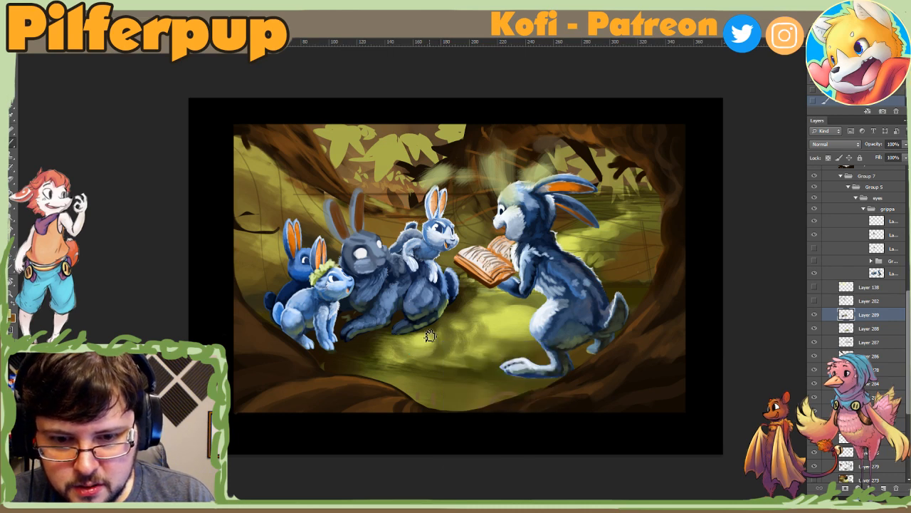
mouse_move(433, 344)
left_mouse_down()
mouse_move(412, 352)
mouse_move(388, 339)
left_mouse_up()
right_click(436, 350)
left_click(505, 365)
left_click(435, 337)
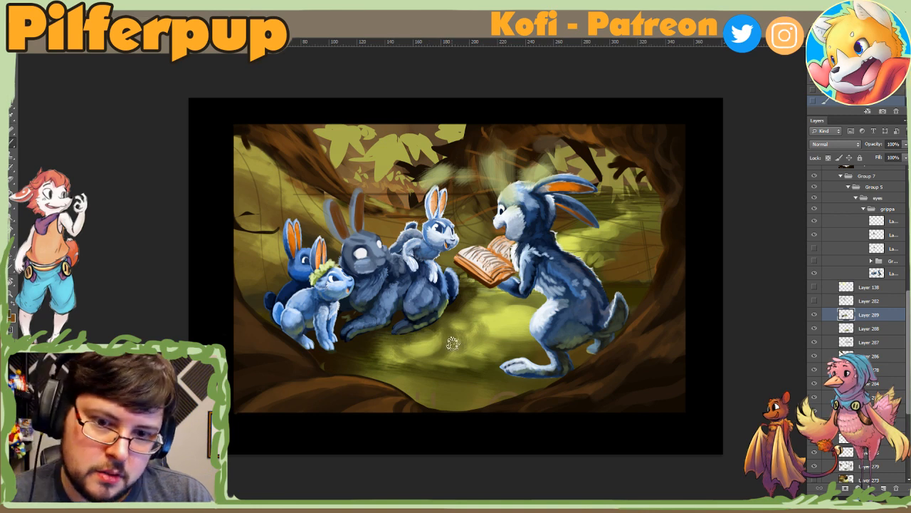
left_click(424, 350, "alt")
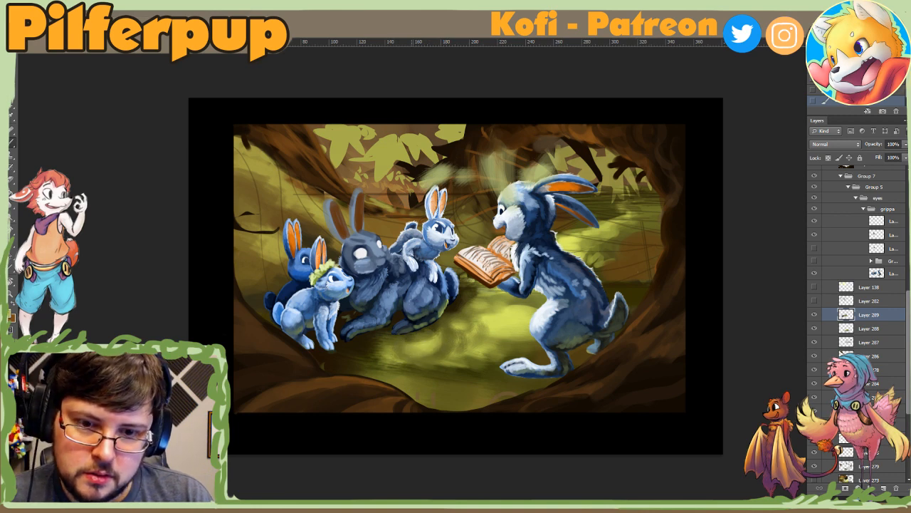
Step: Sample the shaded green beneath the open book and rework the grass shading there with the resized textured brush
right_click(474, 311)
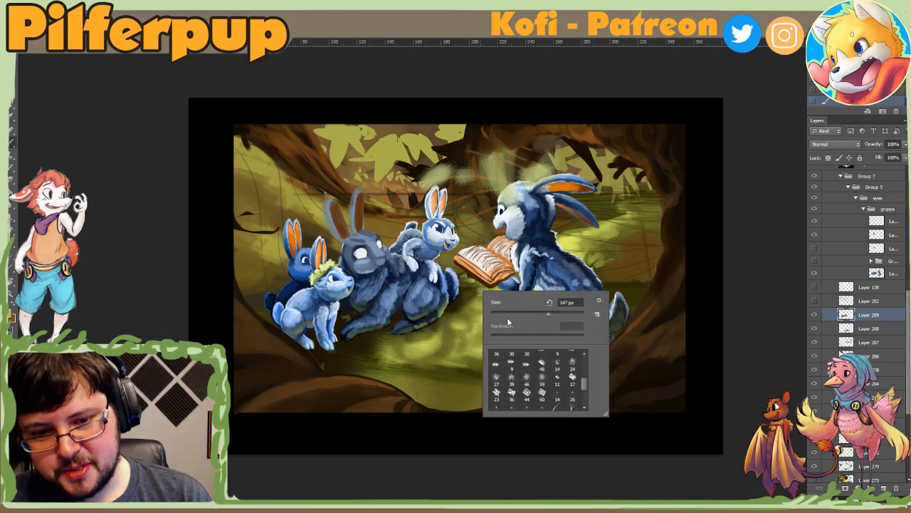
left_click(462, 303, "alt")
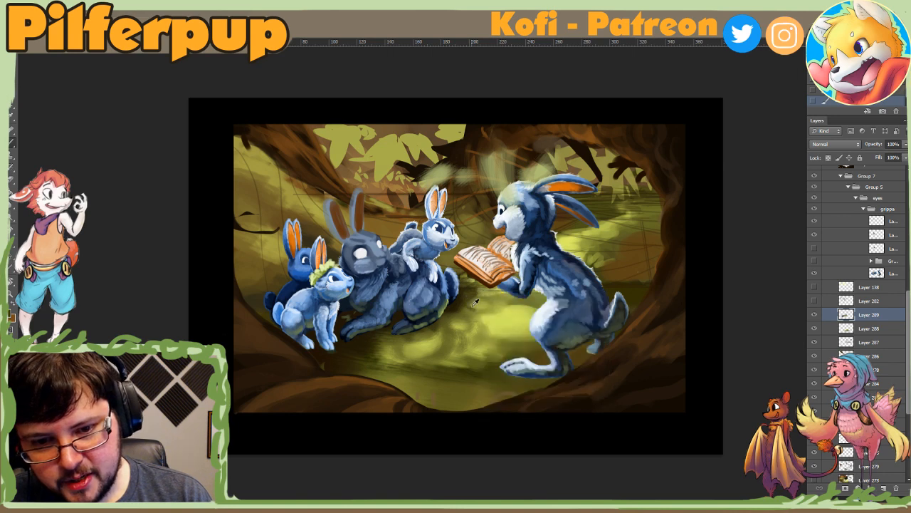
right_click(484, 311)
left_click(500, 322)
left_click(468, 305, "alt")
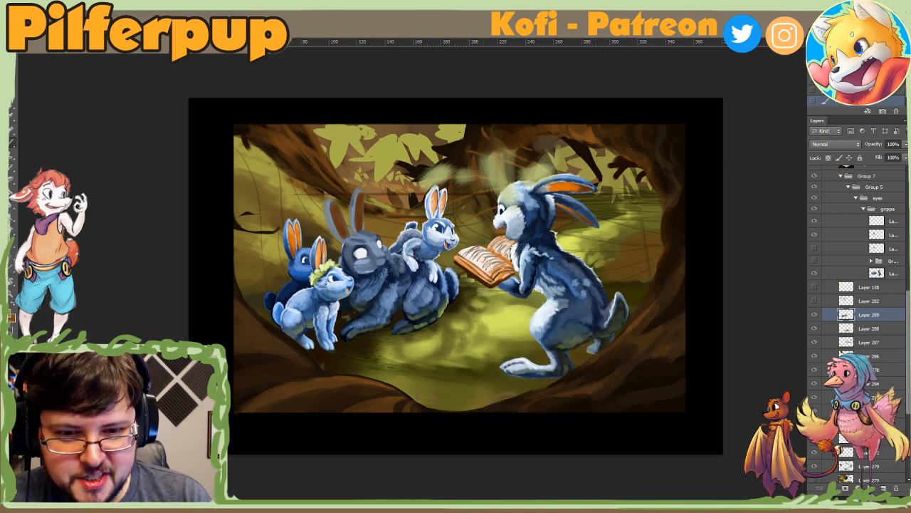
right_click(493, 308)
left_click(542, 323)
left_click(486, 292)
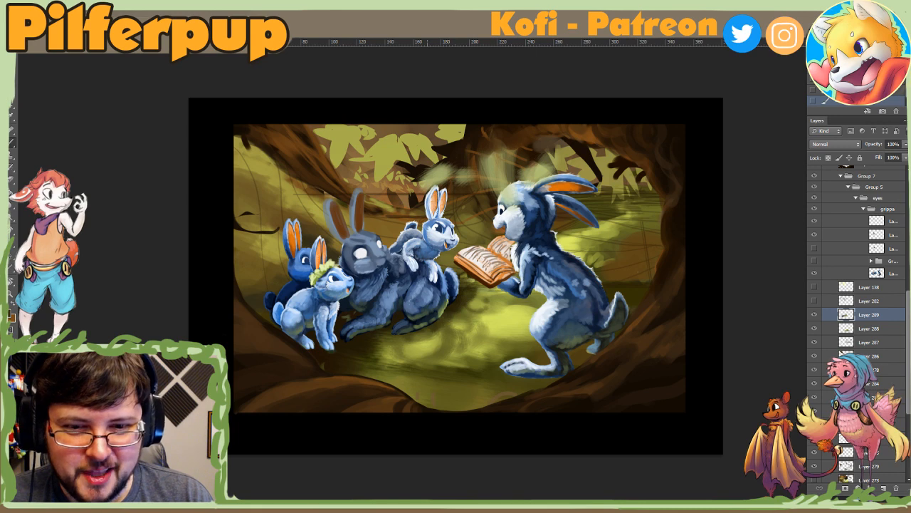
Step: Sweep dark green shadow diagonally from under the open book across the grass, adjusting the brush size for the strokes
right_click(463, 314)
left_click(536, 339)
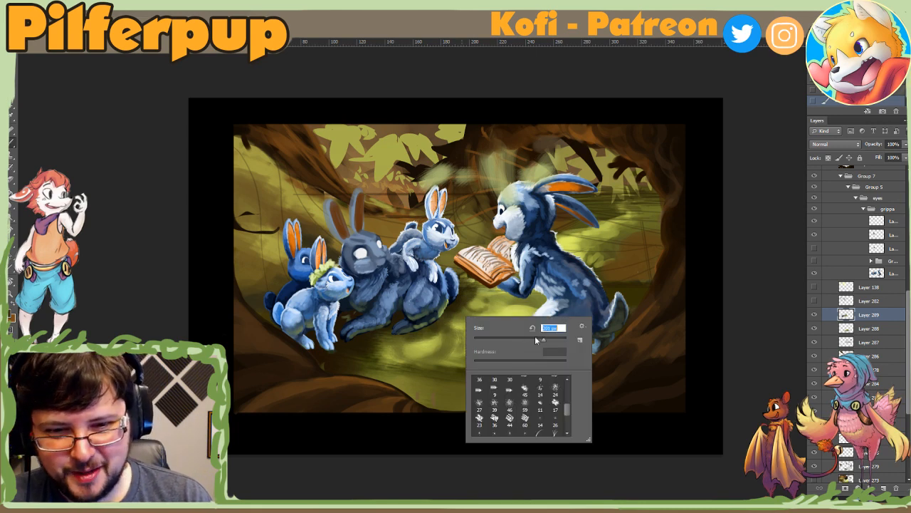
left_click(490, 311)
mouse_move(470, 305)
left_mouse_down()
mouse_move(450, 338)
mouse_move(416, 343)
mouse_move(456, 354)
mouse_move(385, 350)
left_mouse_up()
right_click(458, 313)
left_click(489, 334)
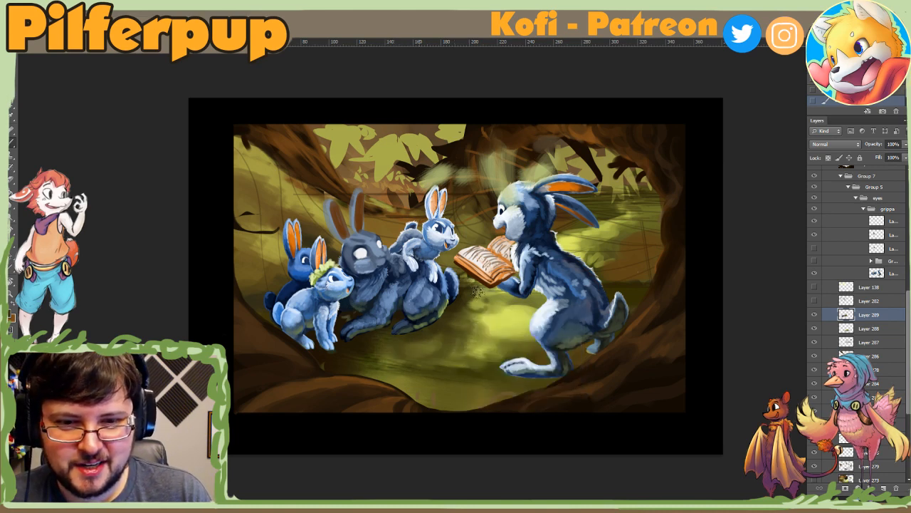
left_click_drag(476, 299, 459, 317)
mouse_move(490, 295)
left_mouse_down()
mouse_move(456, 328)
mouse_move(466, 348)
left_mouse_up()
left_click_drag(501, 315, 459, 353)
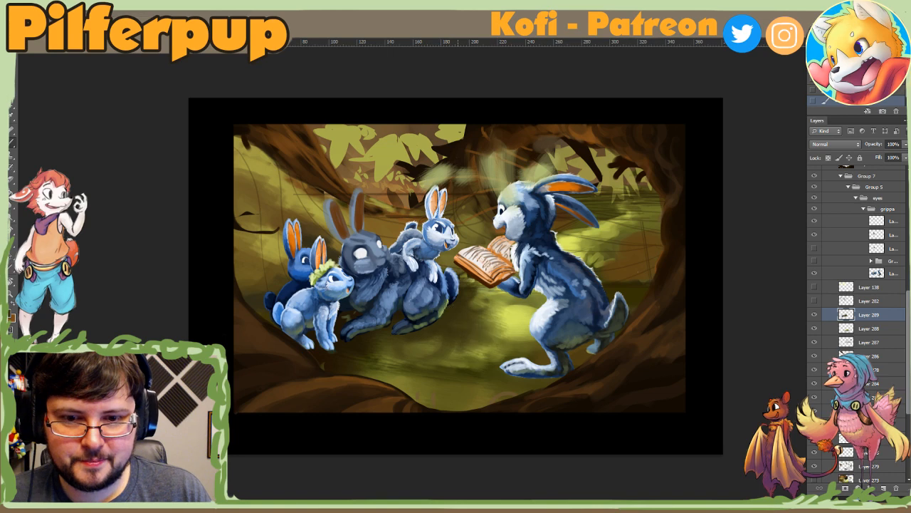
Step: Deepen the shadow on the grass beneath the grey rabbit's feet and blend it using colours sampled from the surrounding ground
mouse_move(384, 346)
left_mouse_down()
mouse_move(437, 353)
mouse_move(405, 352)
left_mouse_up()
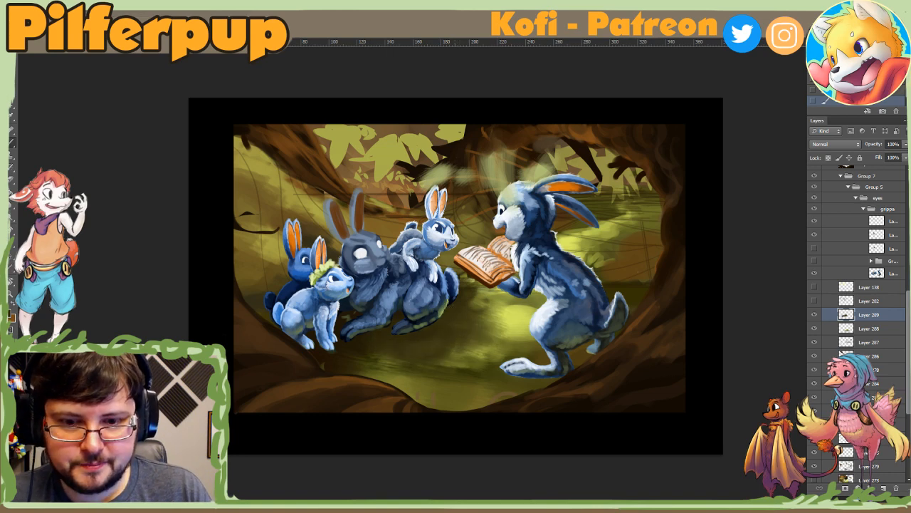
mouse_move(459, 331)
left_mouse_down()
mouse_move(486, 308)
mouse_move(426, 329)
mouse_move(443, 322)
left_mouse_up()
left_click(497, 321, "alt")
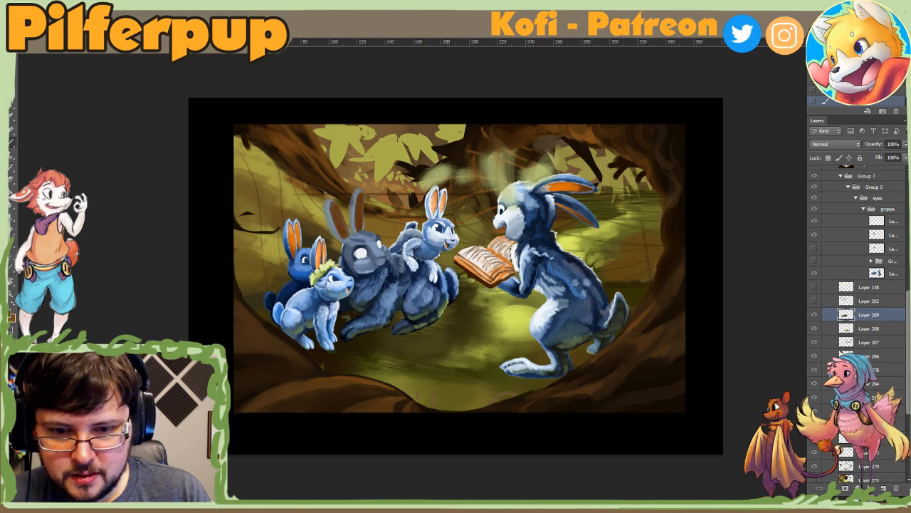
left_click(461, 329, "alt")
left_click(331, 292)
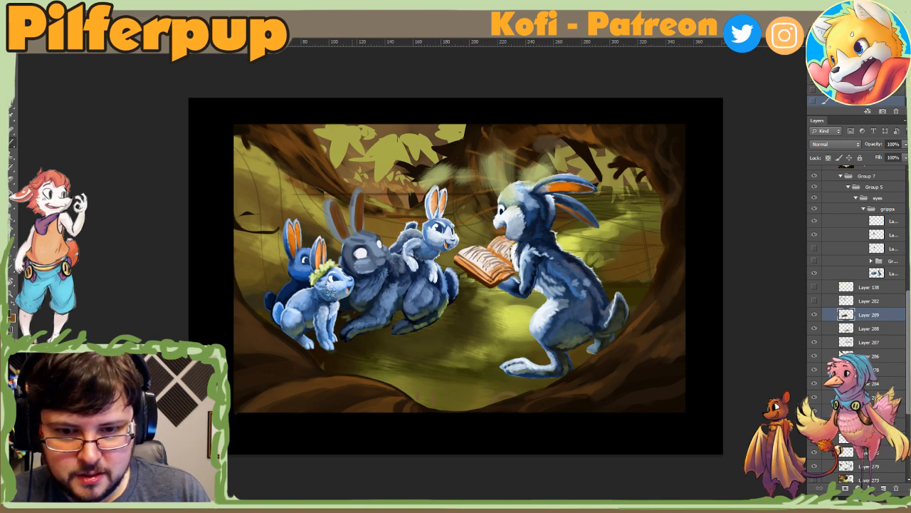
left_click(427, 338, "alt")
left_click_drag(342, 325, 358, 343)
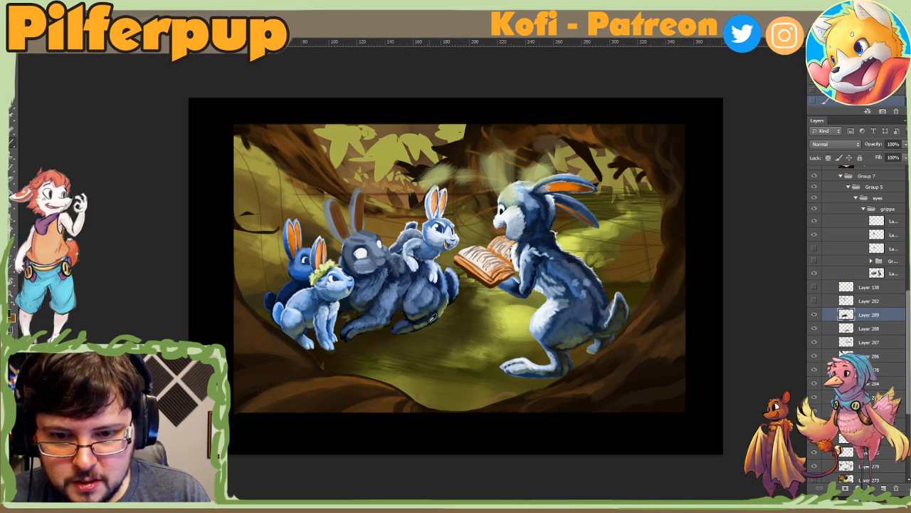
left_click(422, 317, "alt")
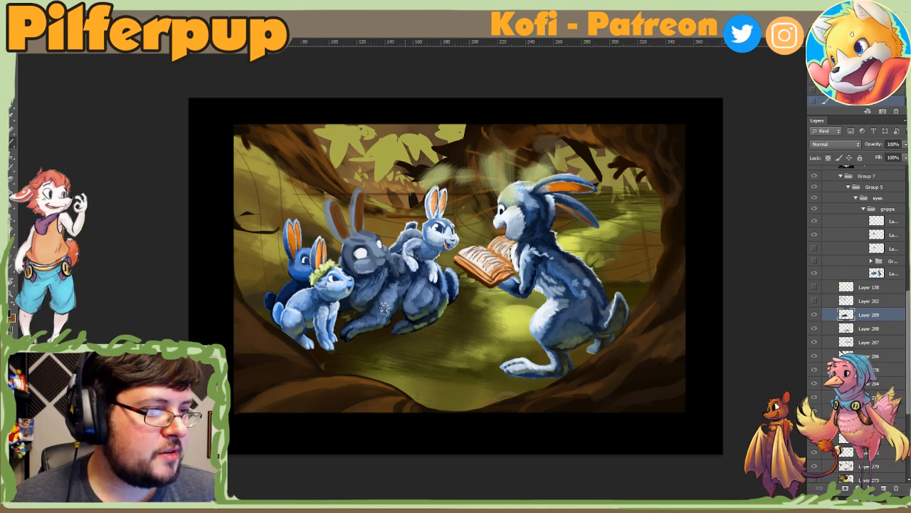
Step: Sample the bright green beside the storyteller rabbit's legs, set the brush to 97 px, and rotate the canvas counterclockwise for painting the grass
left_click(507, 321, "alt")
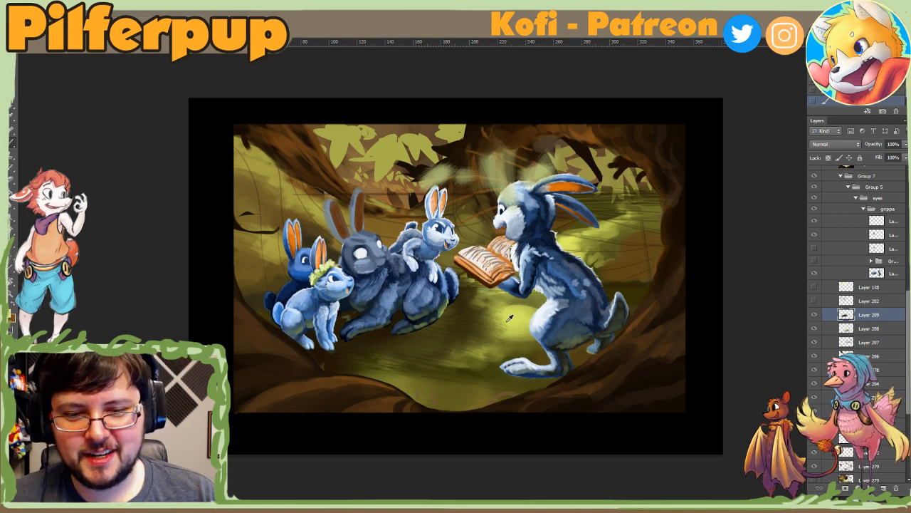
right_click(499, 309)
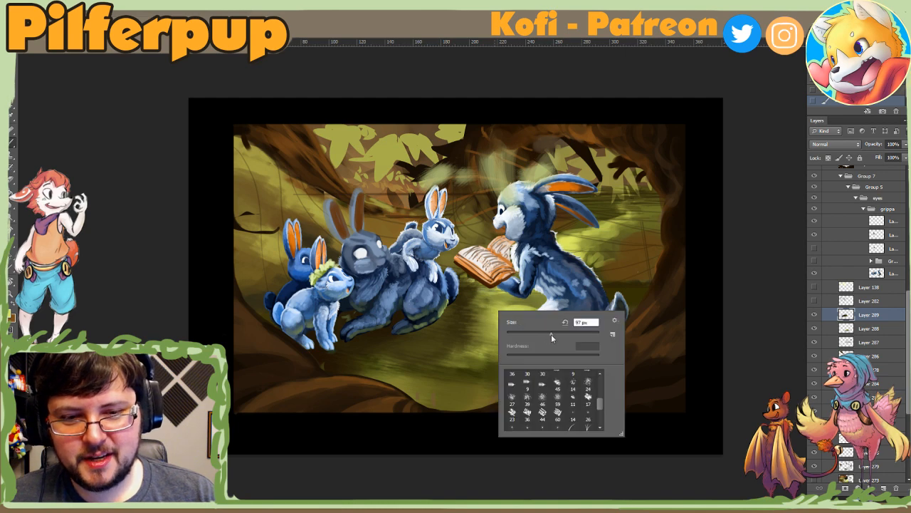
key("Escape")
key("r")
mouse_move(542, 312)
left_mouse_down()
mouse_move(548, 289)
mouse_move(520, 215)
left_mouse_up()
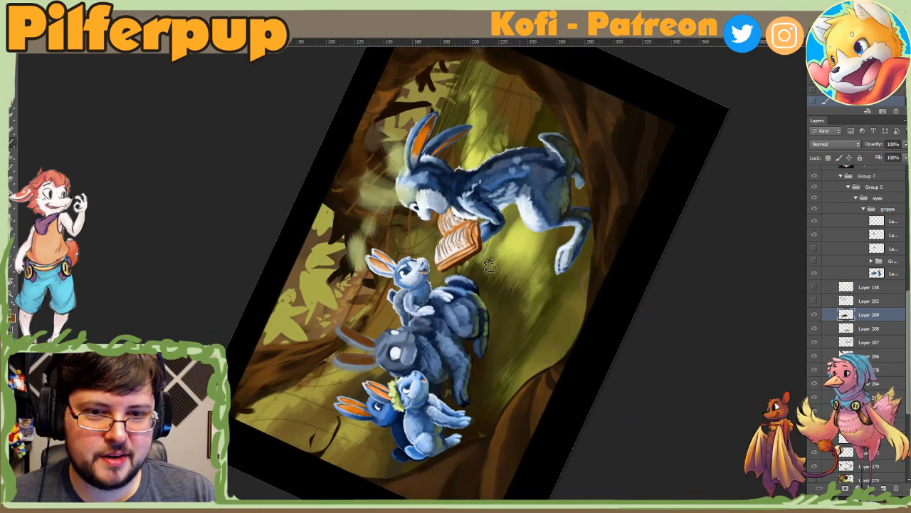
right_click(530, 224)
key("Escape")
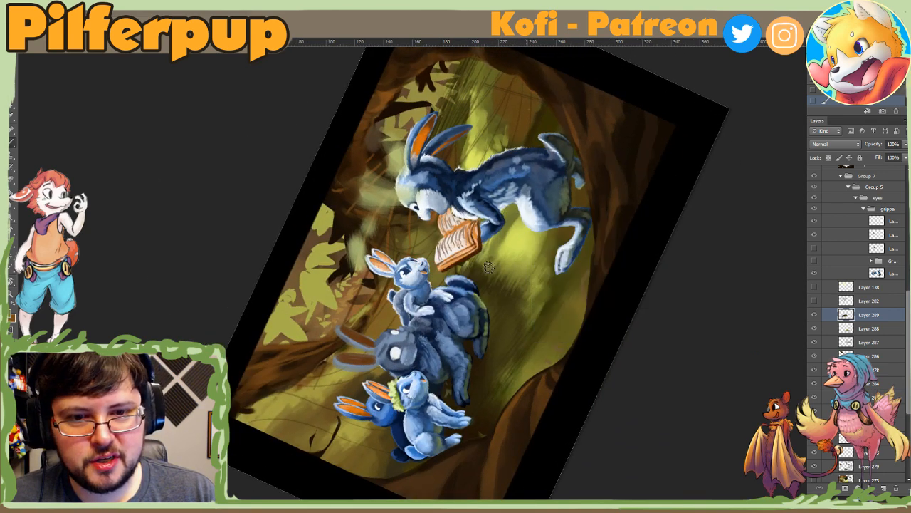
Step: Sample the bright green beside the storyteller rabbit's legs, touch up the grass there, and set the brush to 87 px
right_click(530, 221)
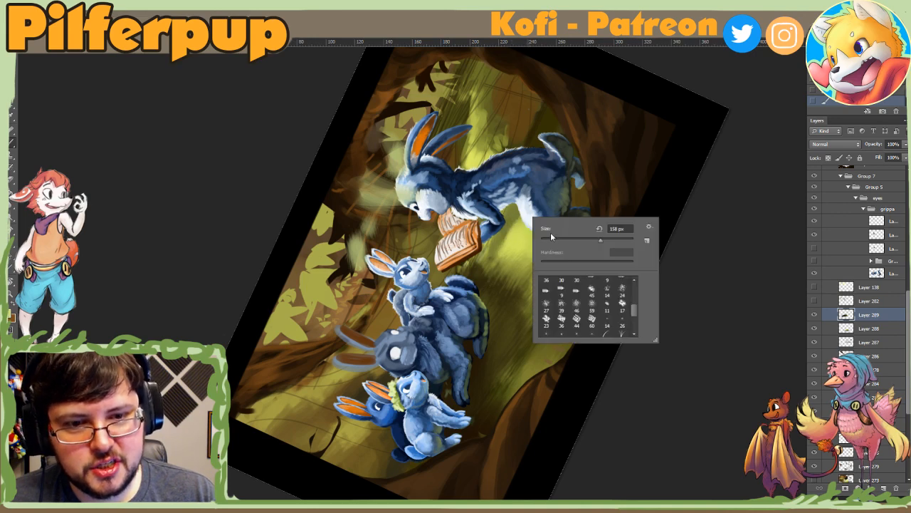
key("Escape")
left_click(517, 214, "alt")
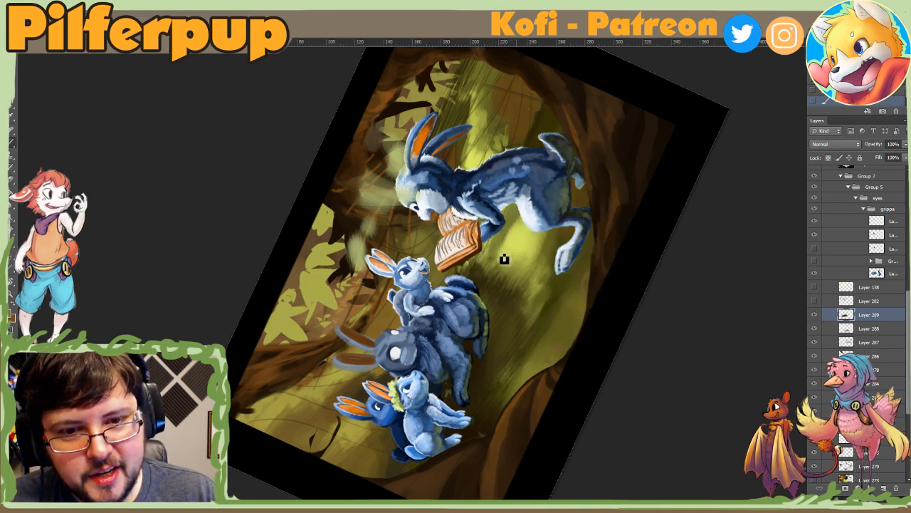
left_click(515, 227, "alt")
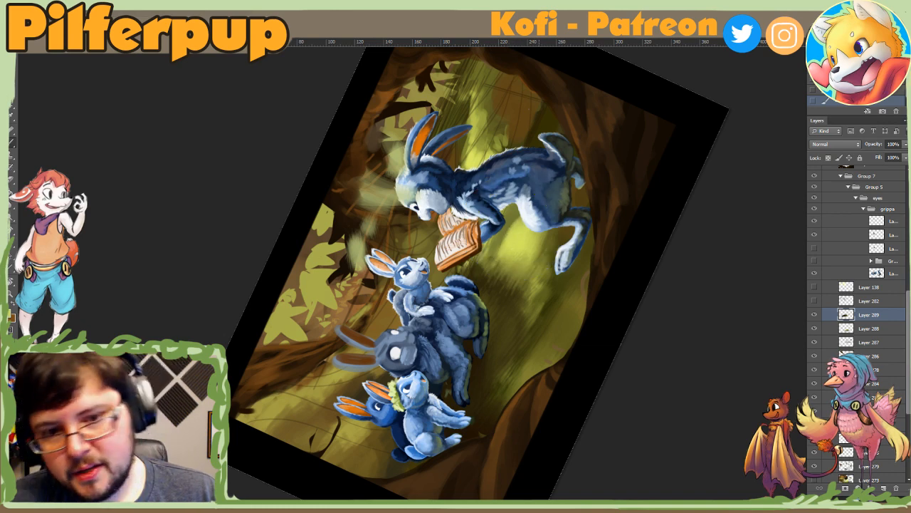
right_click(518, 226)
key("Escape")
right_click(502, 264)
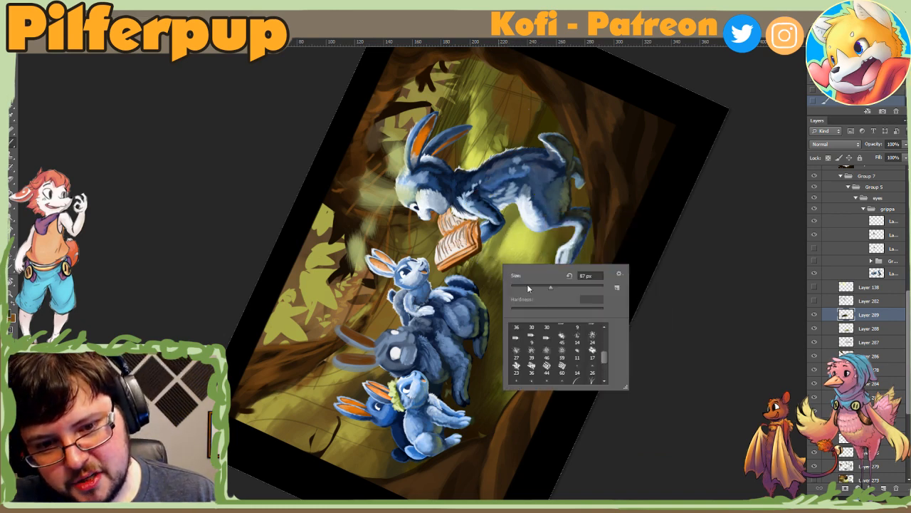
key("Escape")
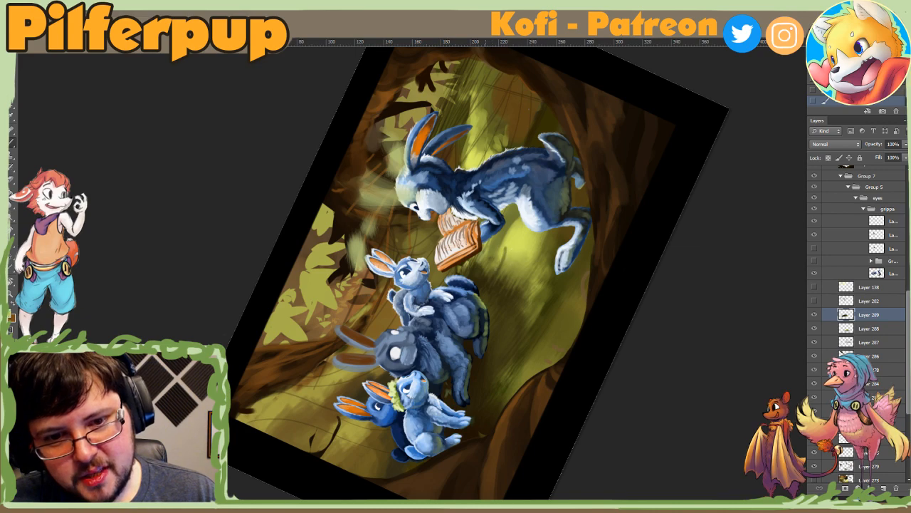
Step: Rotate the canvas the opposite way and refine the grass shadow between the book and the grey rabbit with a 43 px brush
key("r")
left_click_drag(548, 325, 319, 348)
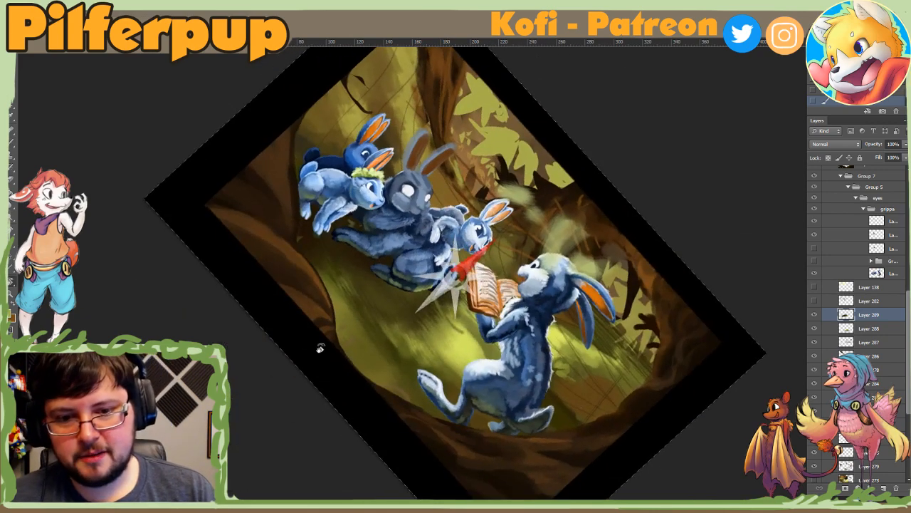
right_click(456, 296)
key("Escape")
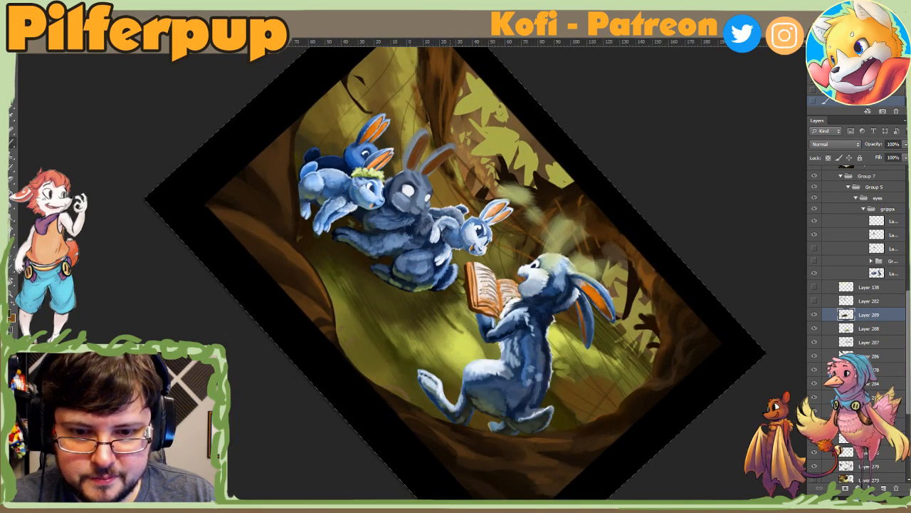
right_click(446, 309)
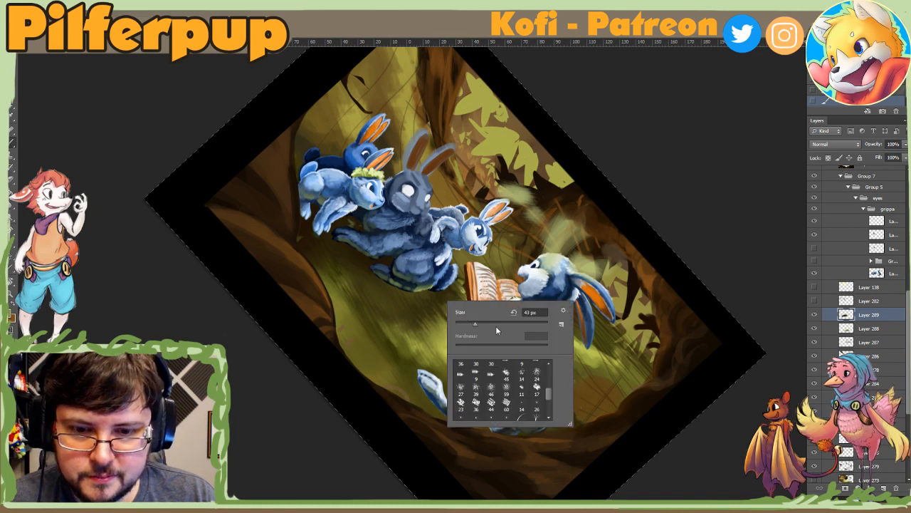
key("Return")
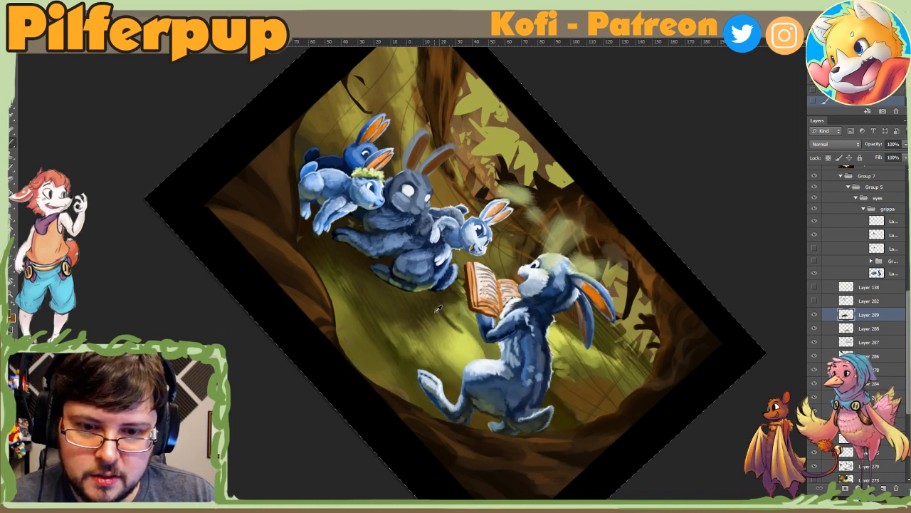
key("Escape")
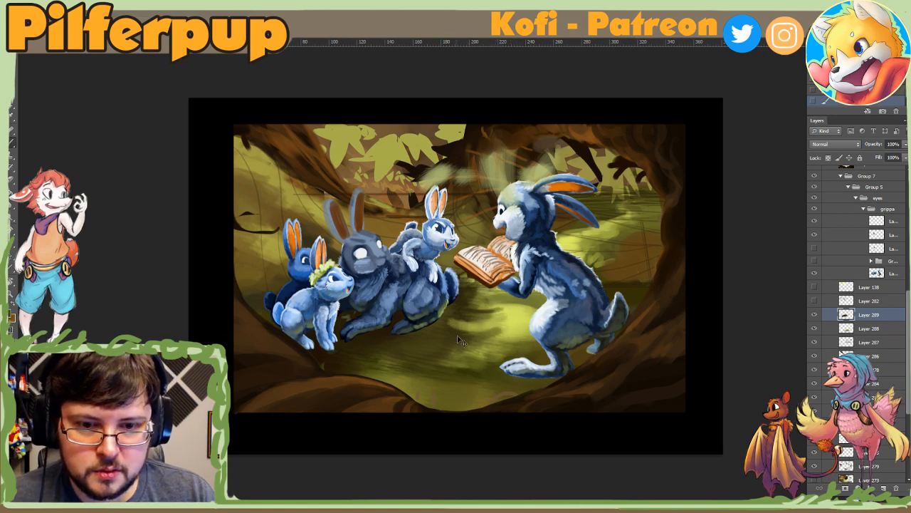
Step: Break up the shadow on the grass between the rabbits with soft dappled light patches, resizing the brush between strokes
right_click(499, 343)
left_click(551, 360)
left_click(427, 334)
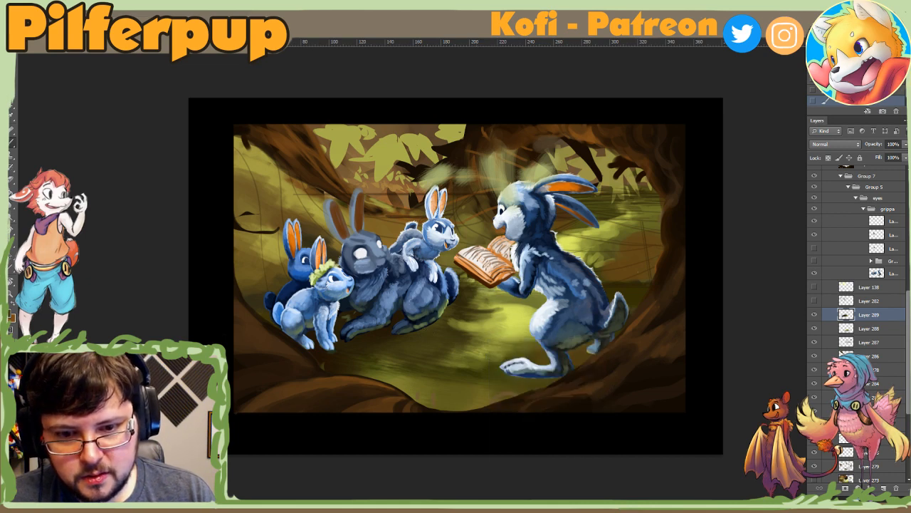
right_click(453, 340)
left_click(536, 364)
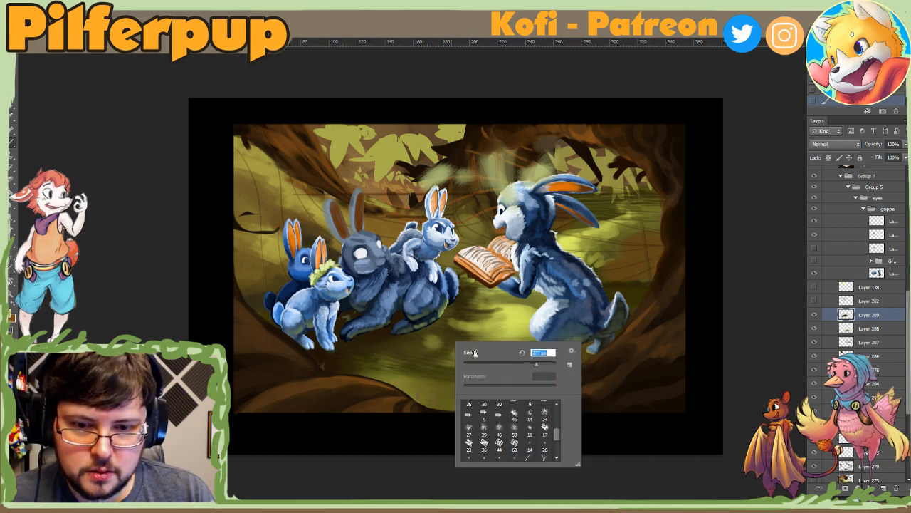
left_click(425, 343)
left_click_drag(414, 347, 407, 378)
left_click(453, 341, "alt")
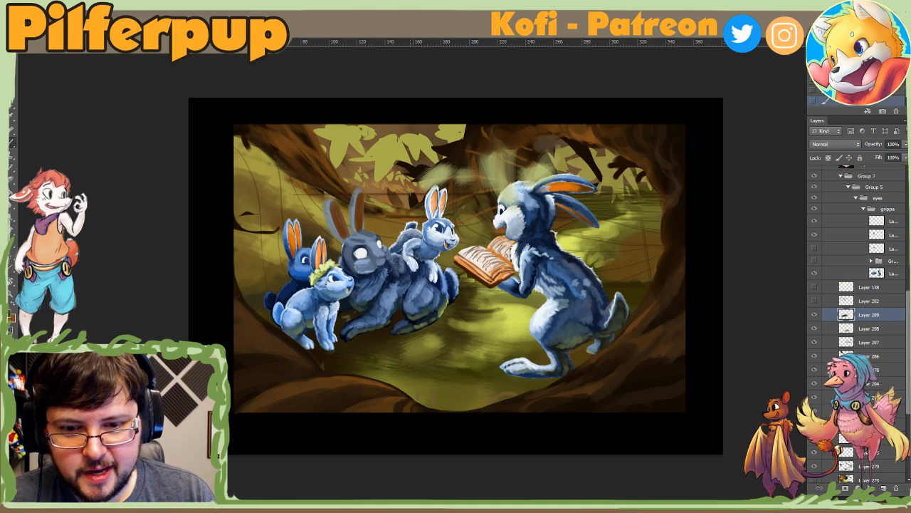
right_click(418, 344)
left_click(470, 373)
left_click(463, 348)
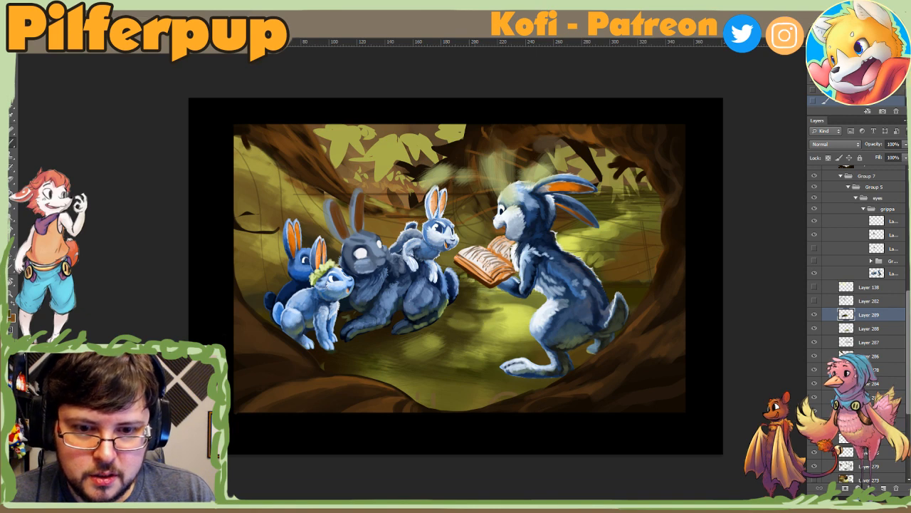
Step: Touch up the shaded grass beneath the open book with a smaller brush and flip the image horizontally
right_click(488, 298)
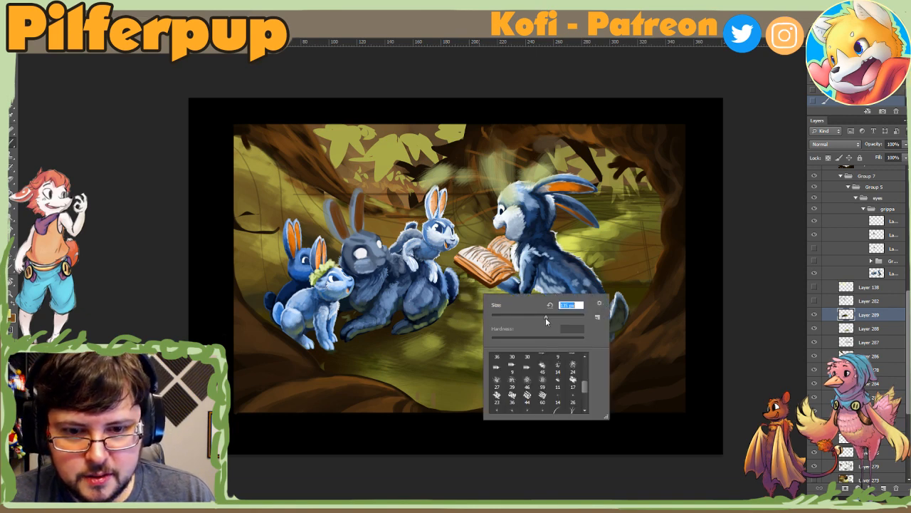
key("bracketleft")
key("bracketleft")
key("bracketleft")
key("ctrl+z")
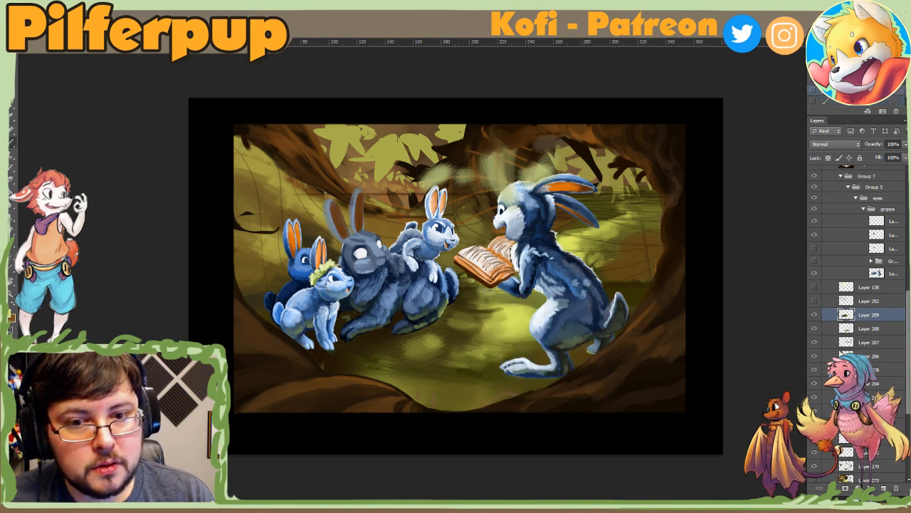
left_click_drag(469, 298, 476, 303)
left_click(467, 297, "alt")
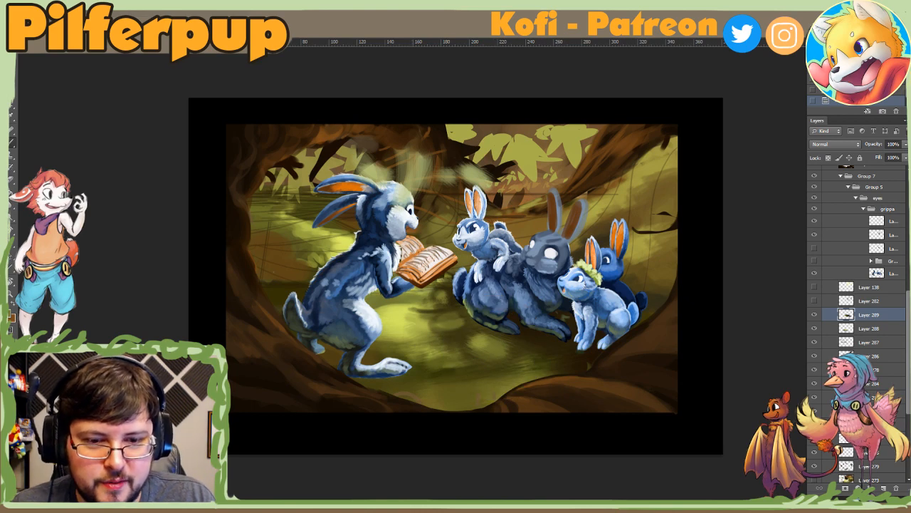
Step: Sample greens around the grey rabbit's feet and paint dappled light patches on the grass below them
right_click(564, 363)
key("Return")
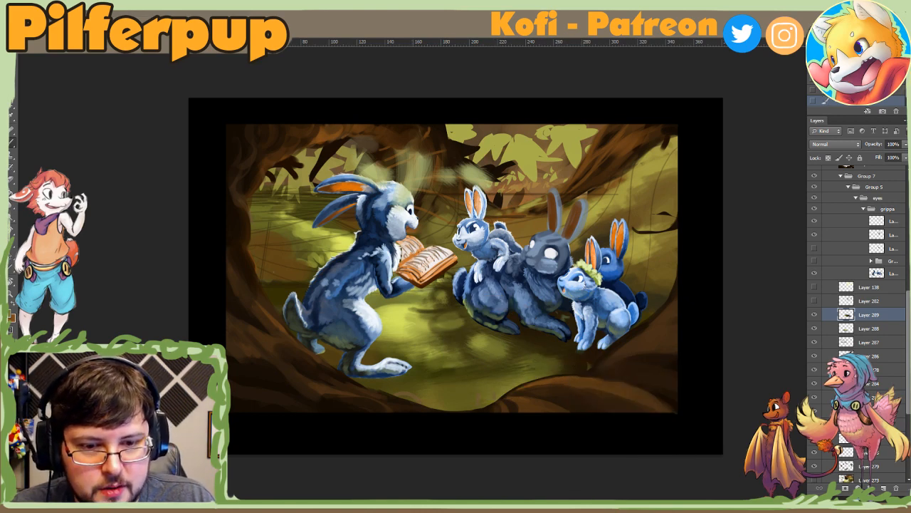
right_click(582, 354)
key("Return")
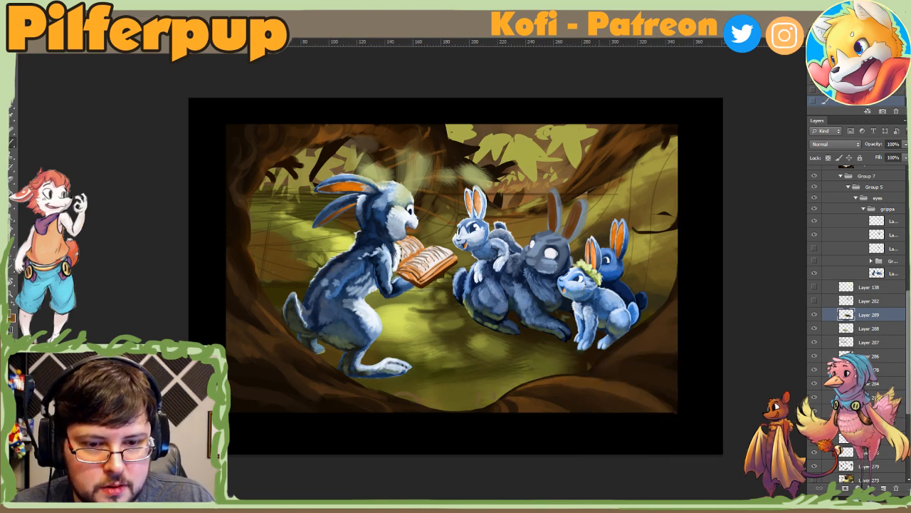
right_click(551, 346)
key("Return")
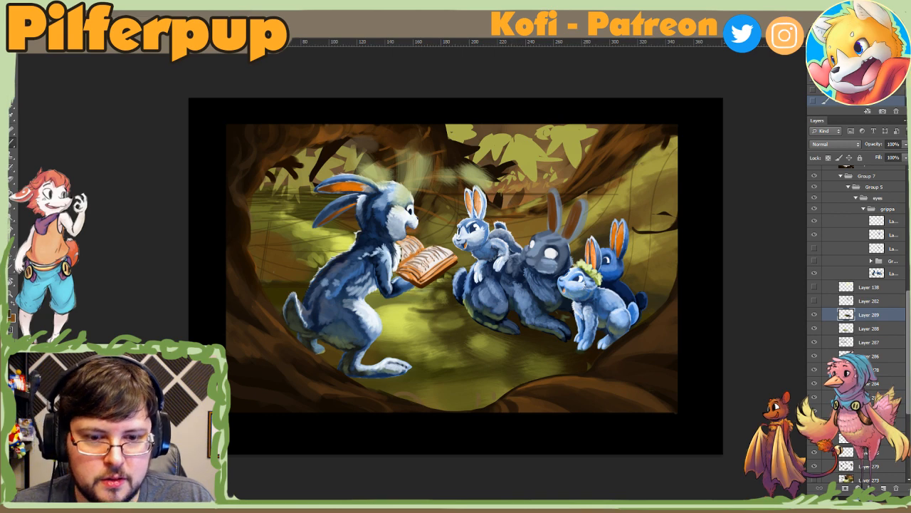
left_click(484, 341, "alt")
left_click_drag(525, 359, 548, 370)
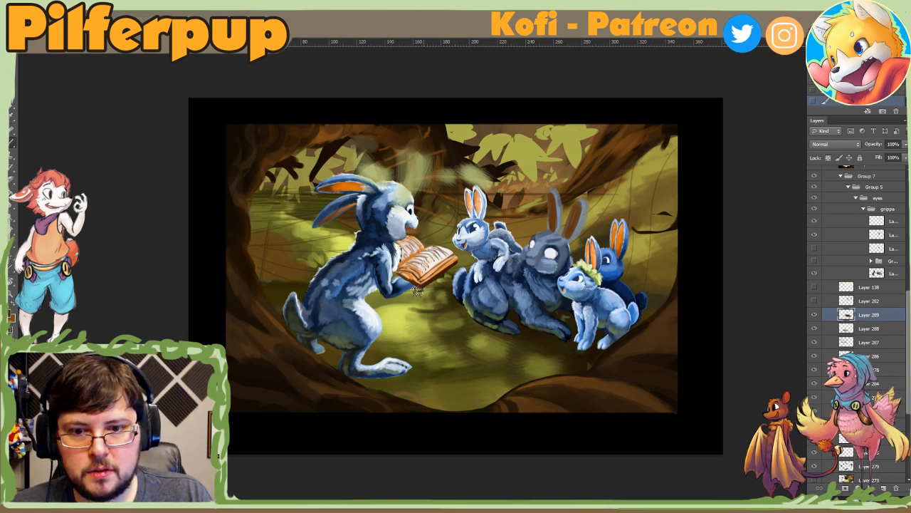
Step: Rotate the canvas and break up the bright grass in front of the storyteller rabbit with sampled greens and a resized brush
key("r")
left_click_drag(396, 397, 508, 402)
left_click(429, 350, "alt")
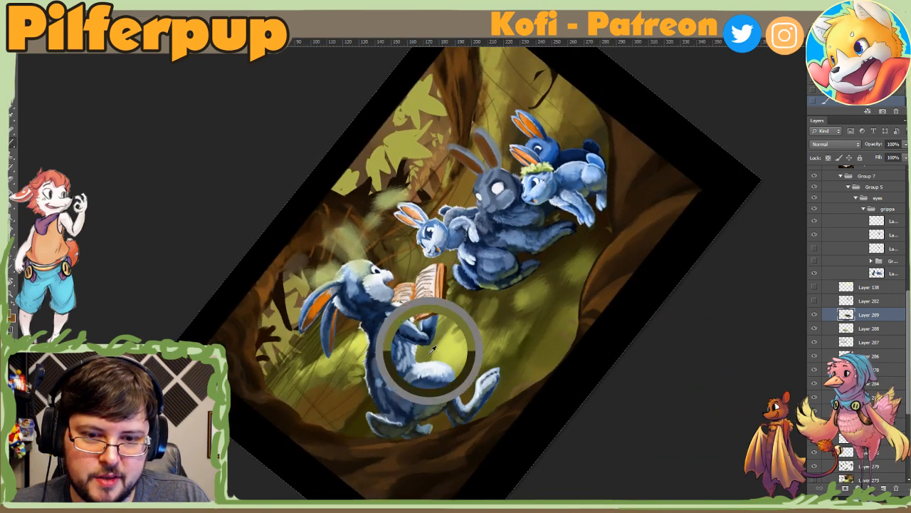
left_click_drag(489, 368, 463, 391)
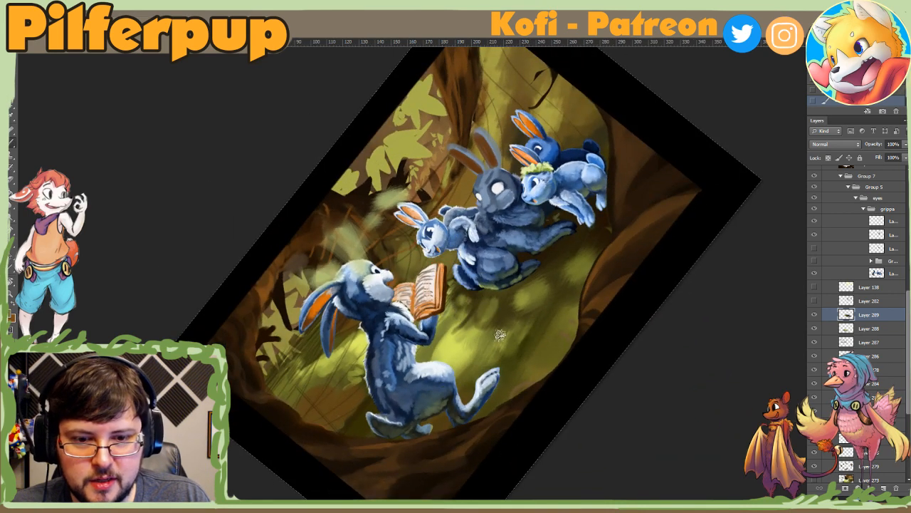
mouse_move(500, 335)
left_mouse_down()
mouse_move(481, 385)
mouse_move(484, 368)
mouse_move(501, 385)
mouse_move(506, 369)
left_mouse_up()
left_click(529, 338, "alt")
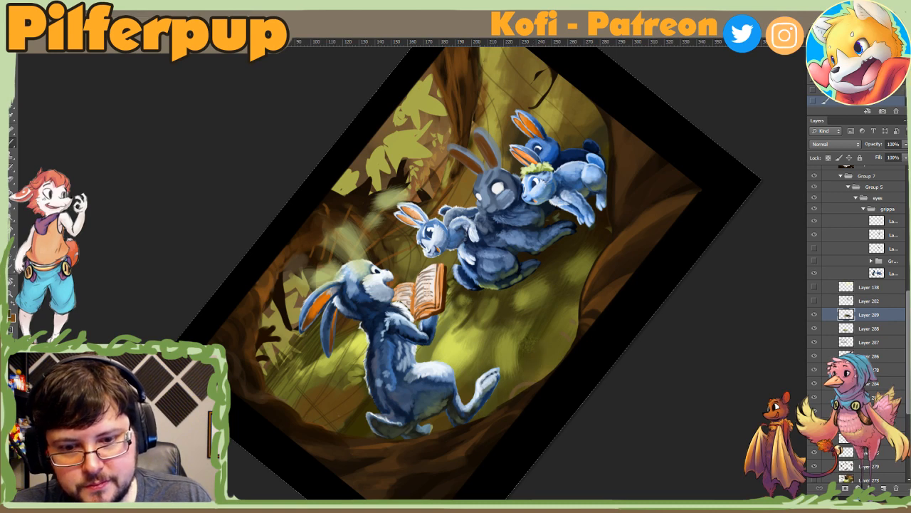
right_click(566, 273)
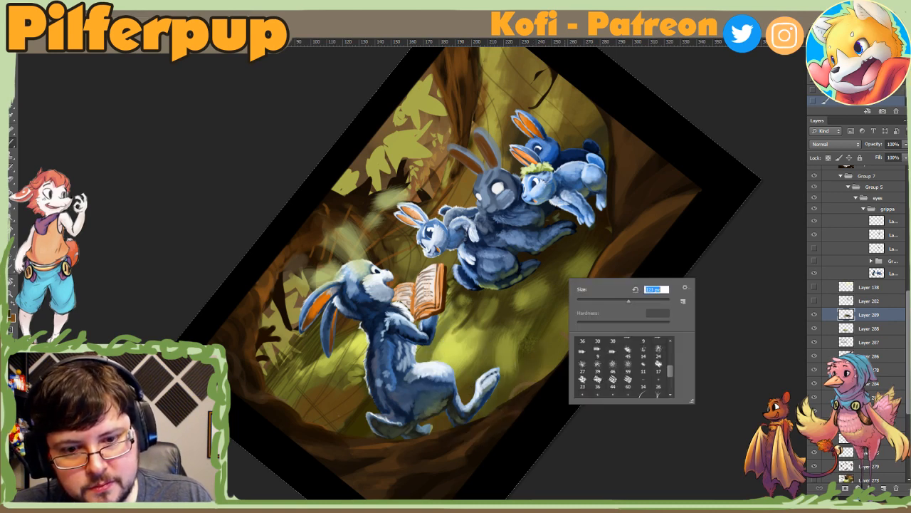
left_click_drag(491, 344, 496, 364)
Step: Reset the canvas rotation and deepen the shadow on the grass directly under the open book
key("ctrl+0")
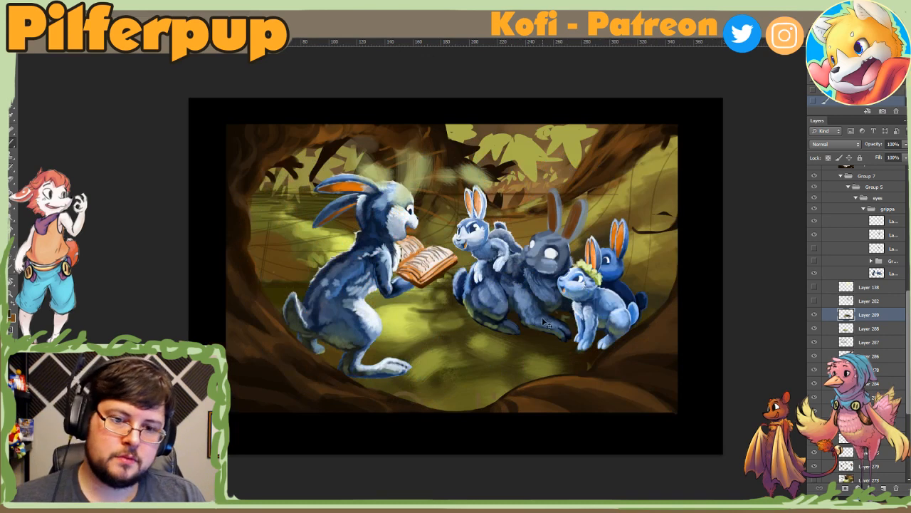
right_click(510, 324)
left_click_drag(417, 296, 389, 334)
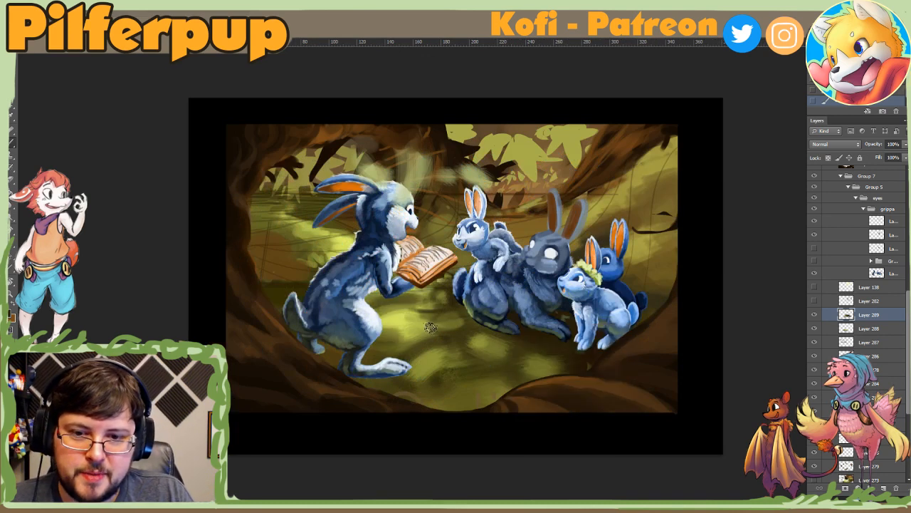
mouse_move(410, 304)
left_mouse_down()
mouse_move(384, 310)
mouse_move(378, 300)
left_mouse_up()
left_click(396, 302, "alt")
Step: Rotate the canvas to refine the grass edge between the storyteller rabbit's arm and leg, and return the canvas upright
key("r")
mouse_move(356, 357)
left_mouse_down()
mouse_move(470, 447)
mouse_move(493, 443)
left_mouse_up()
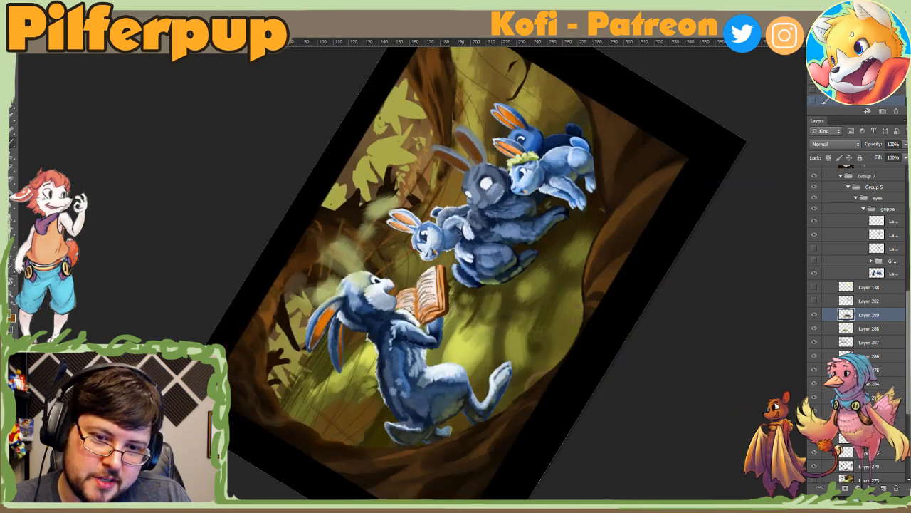
right_click(465, 339)
left_click(494, 362)
left_click(446, 388)
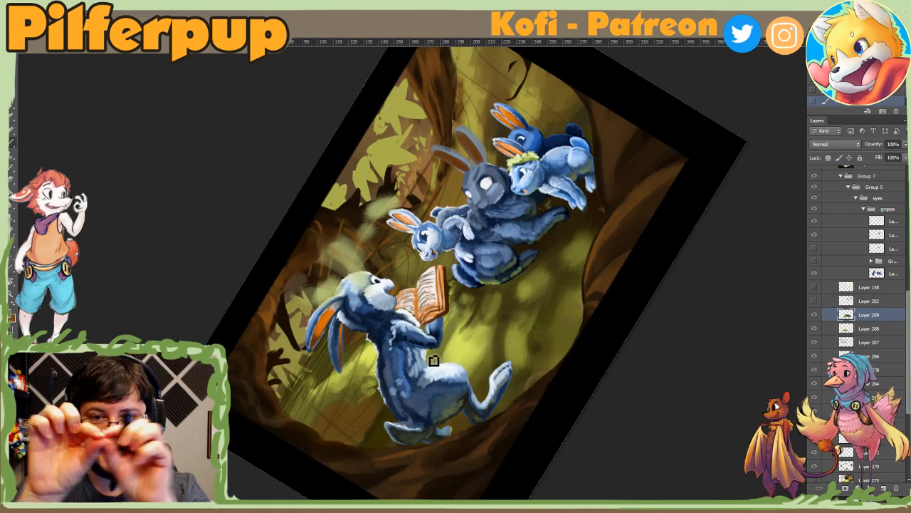
key("Escape")
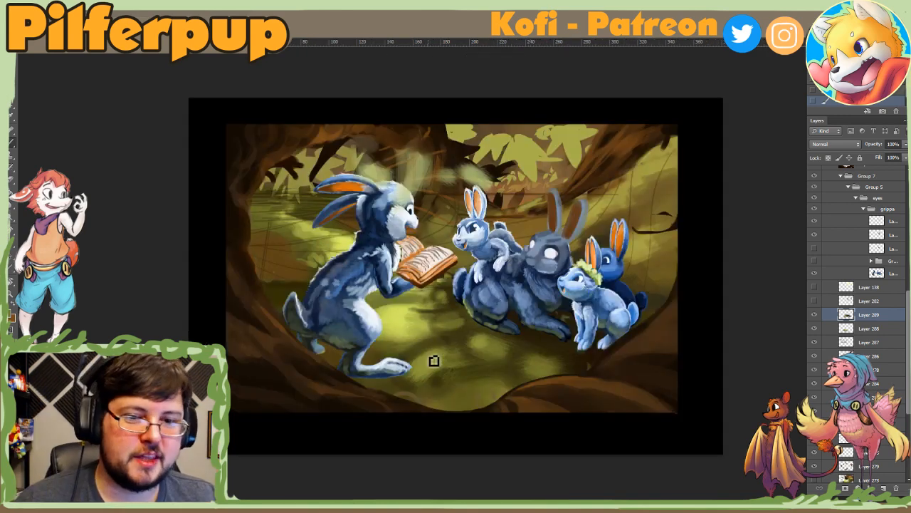
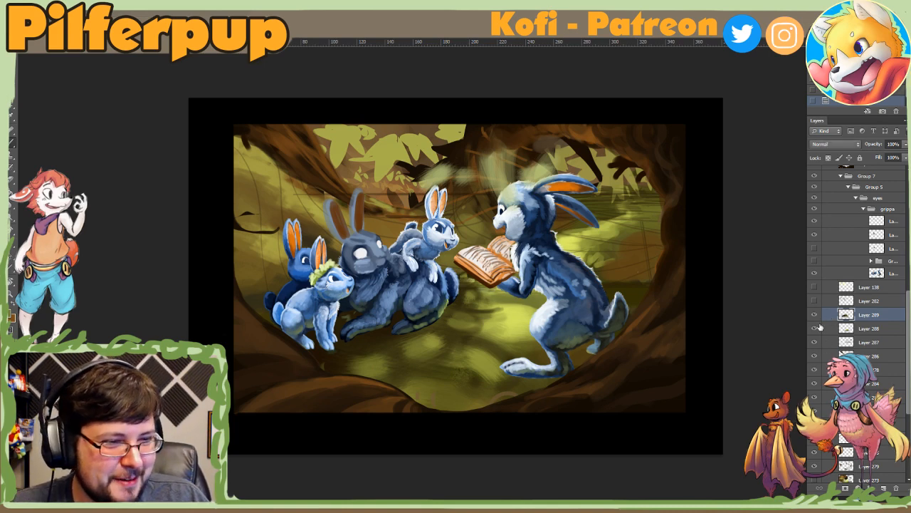
Step: Add a new layer and paint over the mossy slope above the young rabbits using sampled colours and a resized brush
left_click(882, 488)
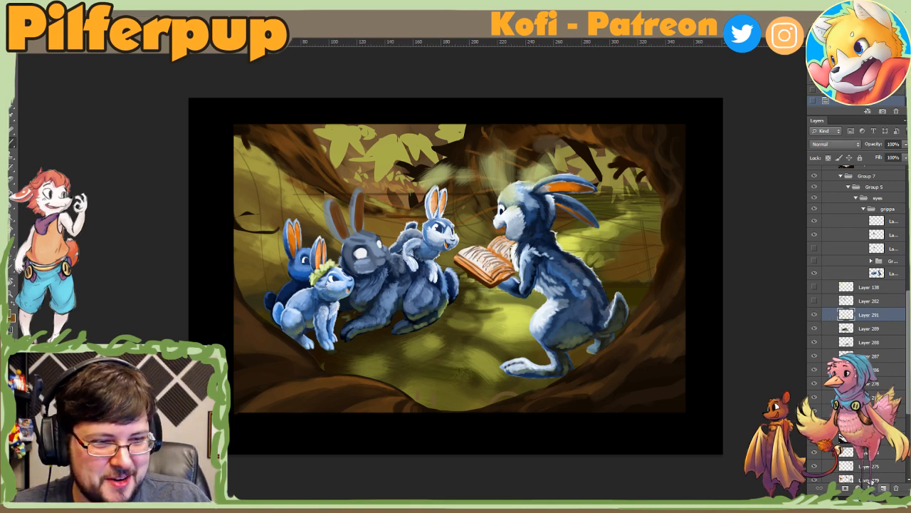
right_click(299, 203)
left_click(259, 189, "alt")
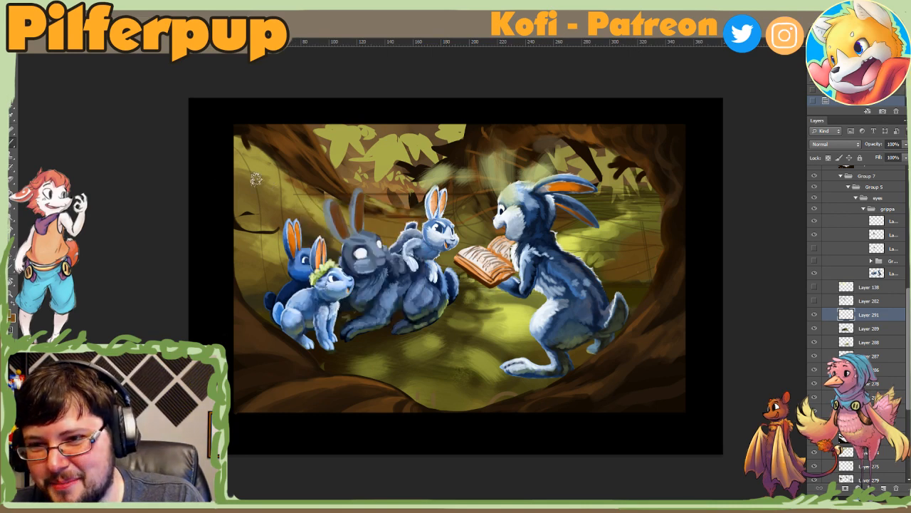
mouse_move(257, 179)
left_mouse_down()
mouse_move(281, 208)
mouse_move(286, 202)
left_mouse_up()
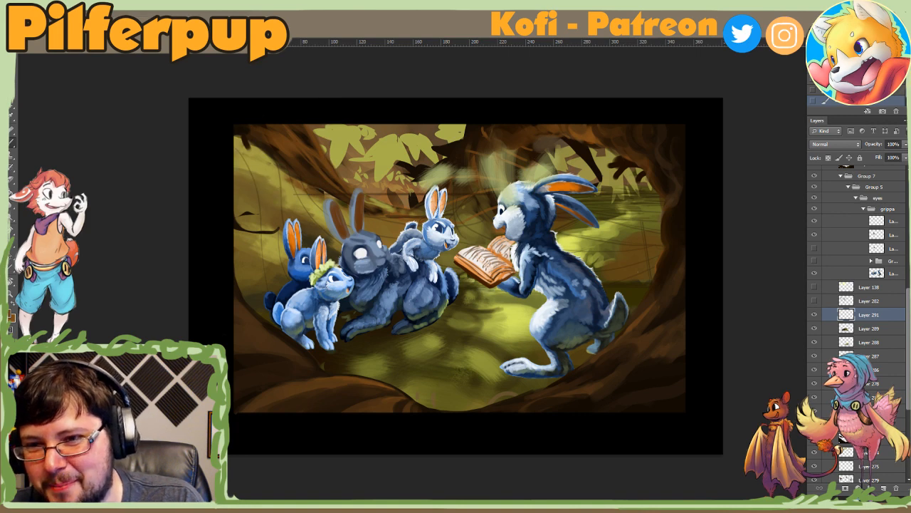
left_click(271, 196, "alt")
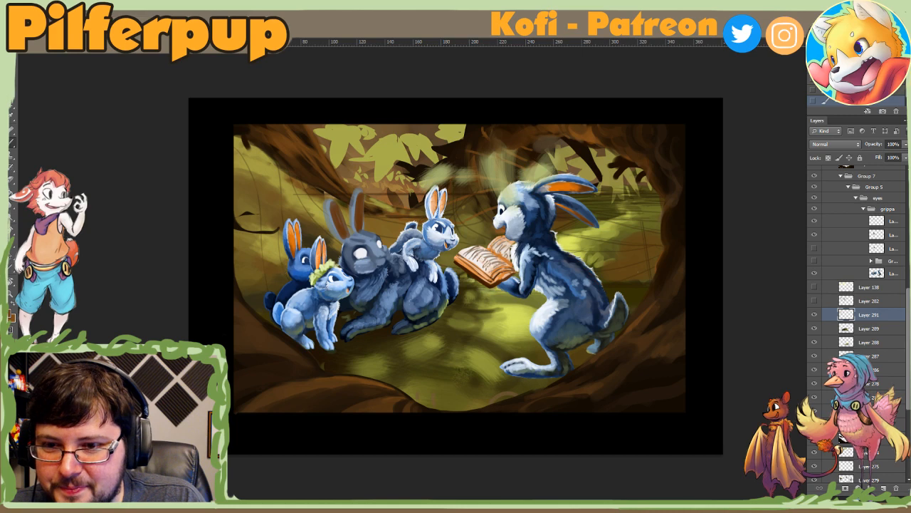
Step: Adjust the brush size and paint the grassy bank beside the dark blue young rabbit
right_click(299, 252)
left_click(369, 271)
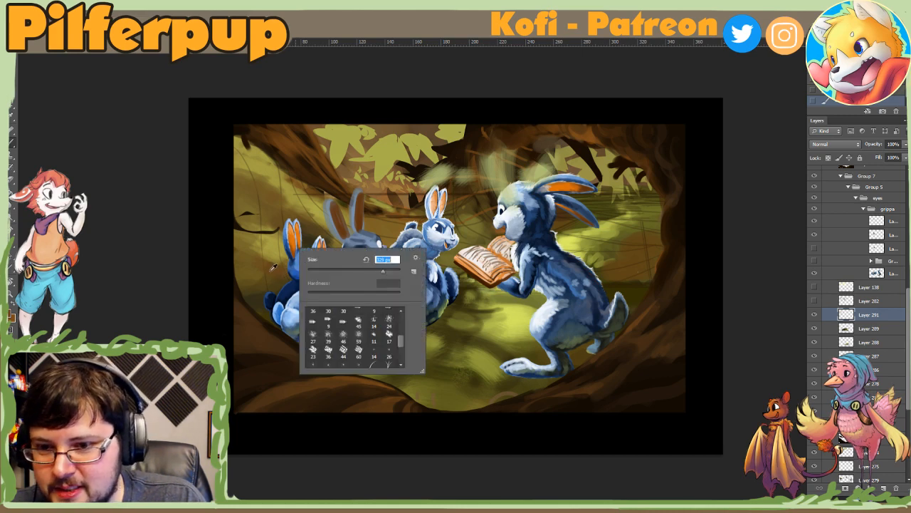
left_click(272, 270, "alt")
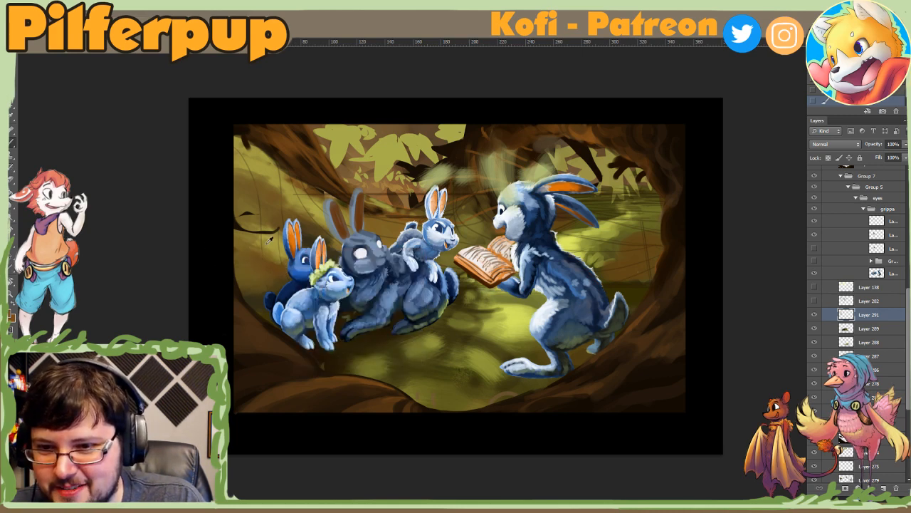
right_click(328, 261)
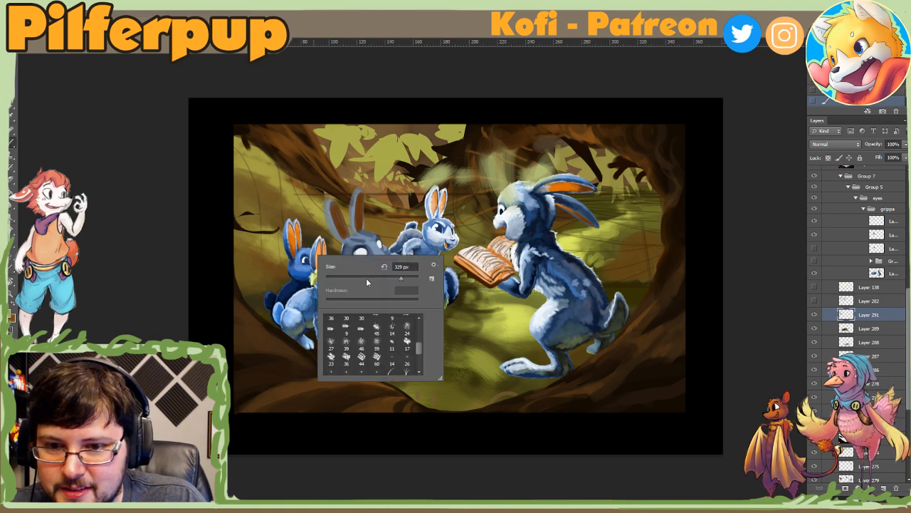
right_click(302, 266)
left_click(356, 279)
left_click(271, 253)
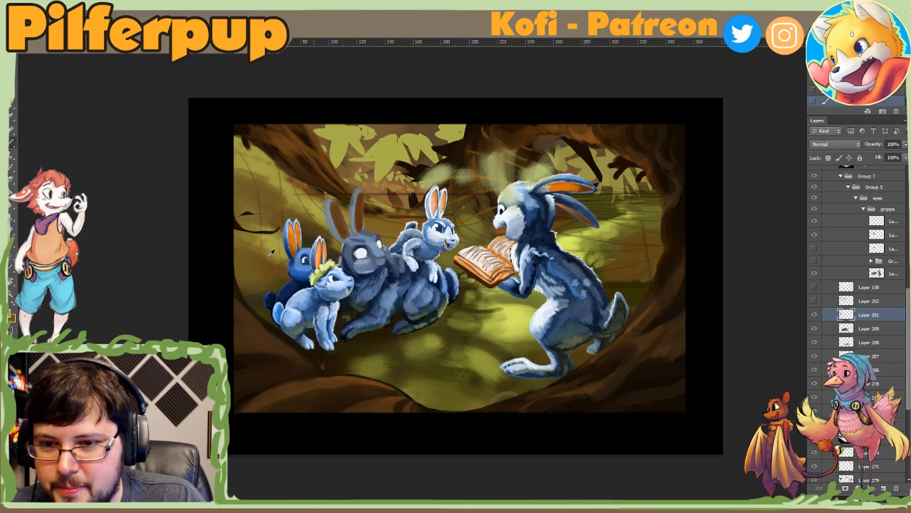
Step: Flip the canvas horizontally and touch up the background between the storyteller's face and the small rabbit
right_click(384, 248)
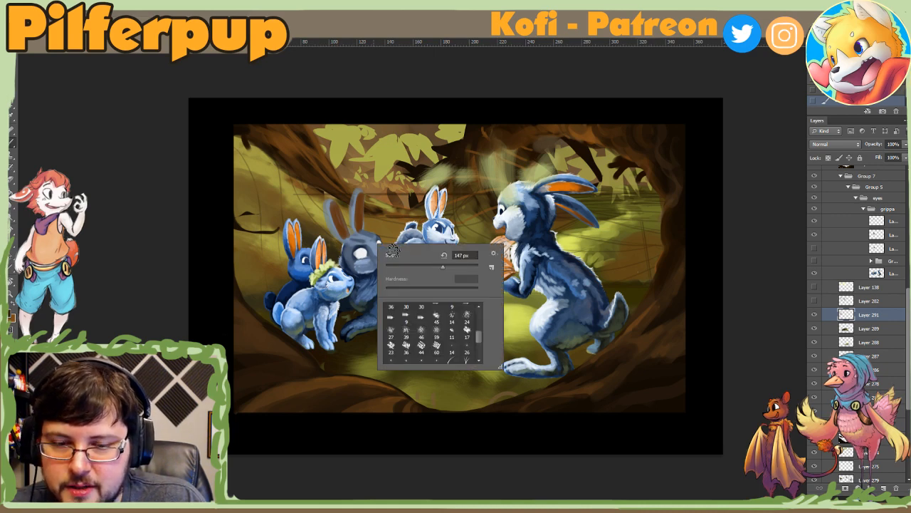
left_click(374, 232)
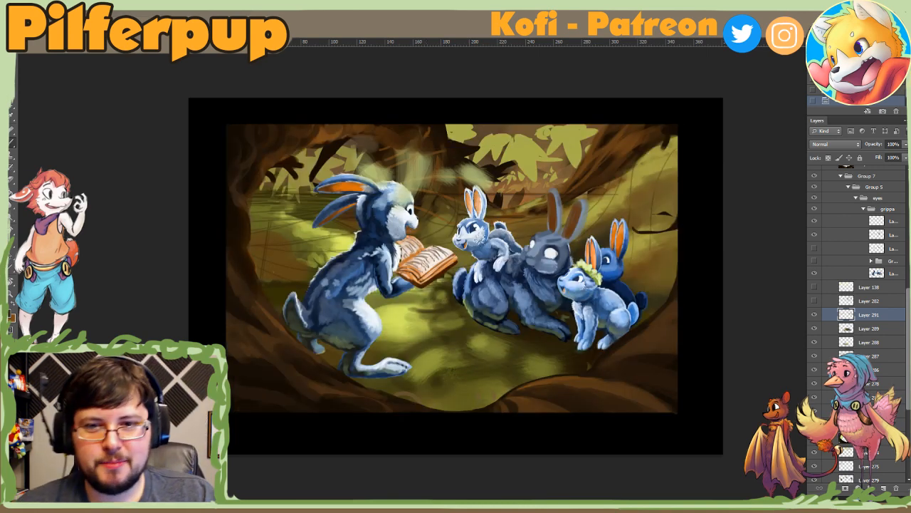
left_click(411, 232, "alt")
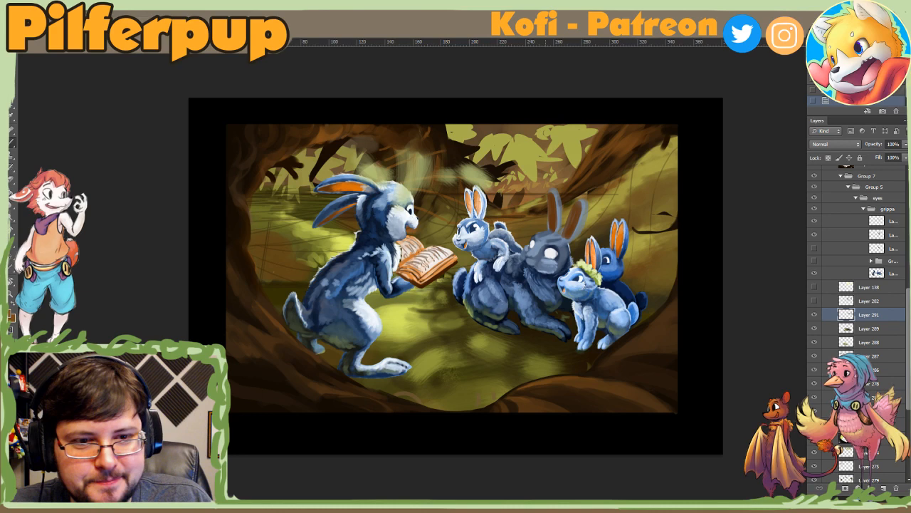
left_click(411, 229)
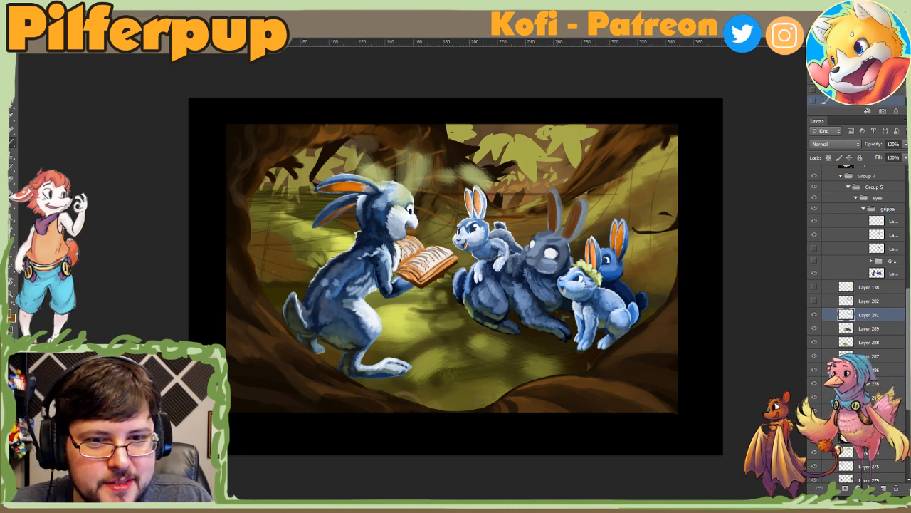
Step: Rotate the canvas and paint the base of the large root beside the grey rabbit's ears with a resized brush
key("r")
left_click_drag(538, 282, 635, 180)
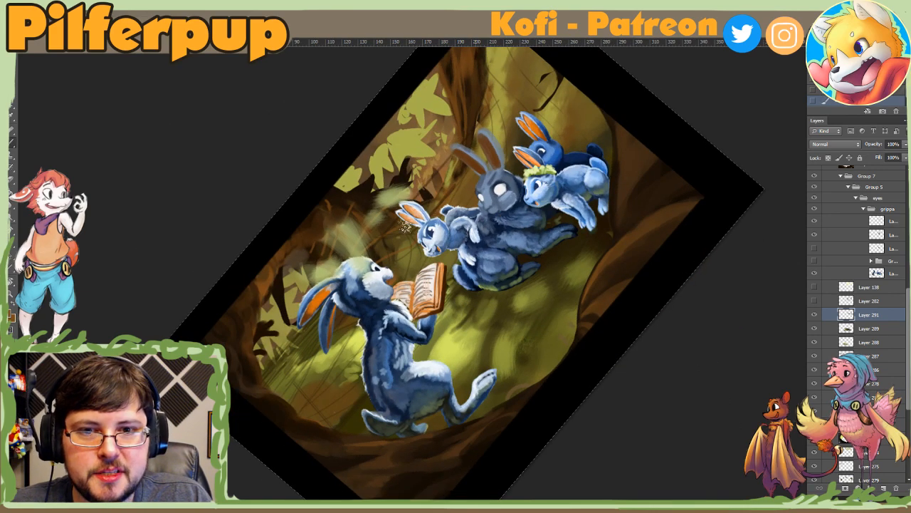
right_click(477, 193)
left_click(519, 212)
left_click(458, 170)
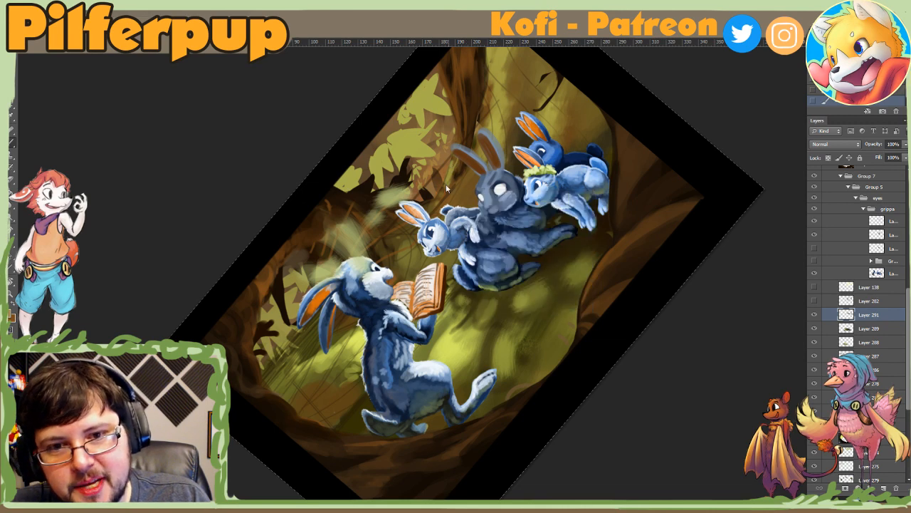
right_click(465, 145)
left_click(480, 164)
left_click(453, 171)
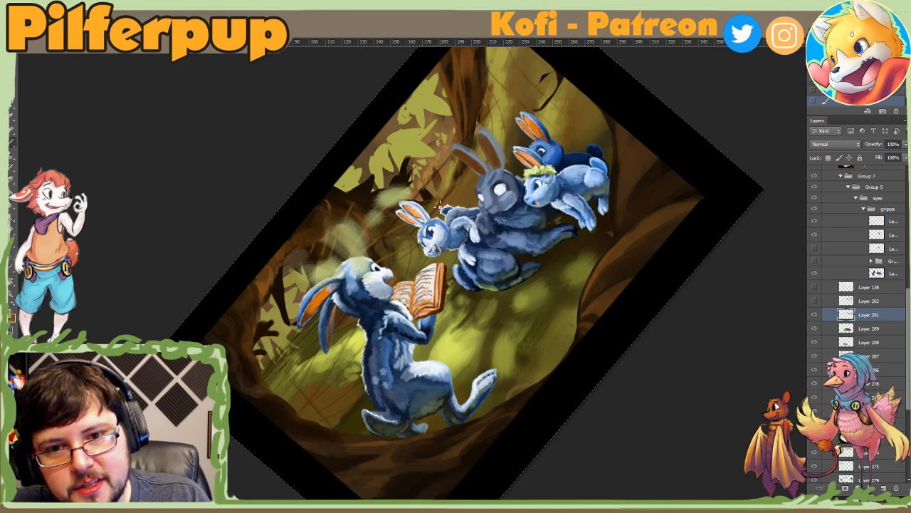
Step: Sample browns from the tree trunk and blend them into the root where it meets the ground near the grey rabbit's ears
right_click(468, 154)
left_click(460, 144)
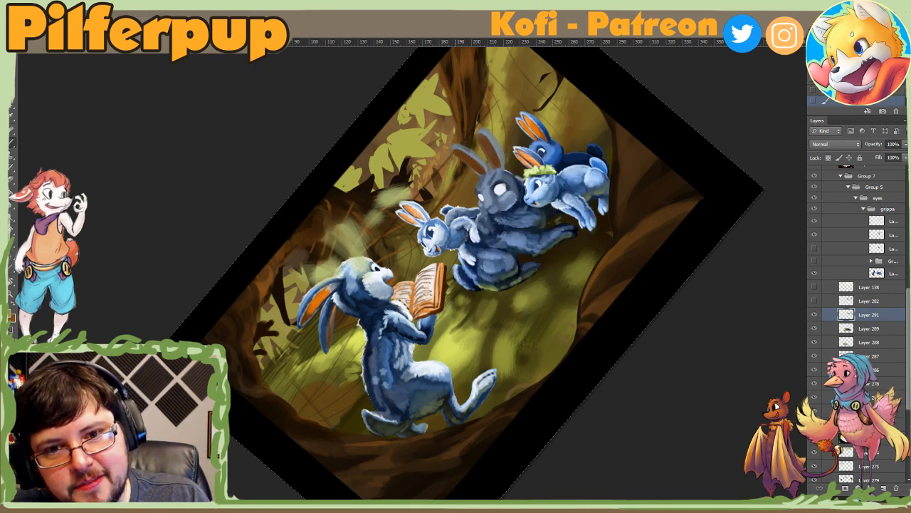
left_click(458, 138, "alt")
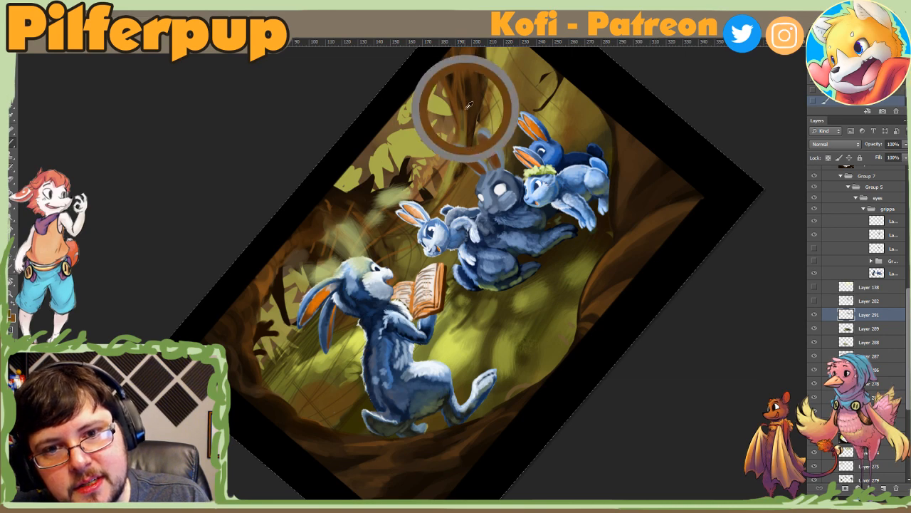
right_click(461, 151)
left_click(457, 157)
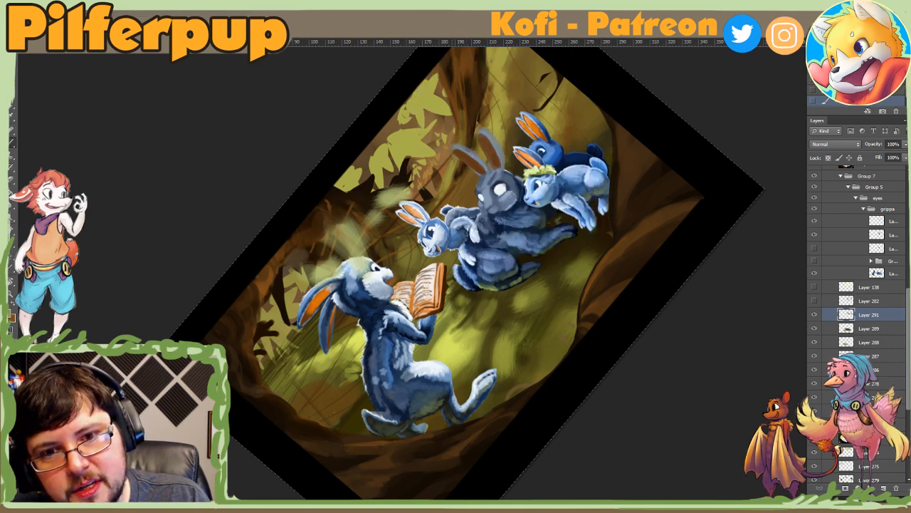
mouse_move(455, 176)
left_mouse_down()
mouse_move(438, 213)
mouse_move(447, 168)
left_mouse_up()
left_click(456, 157, "alt")
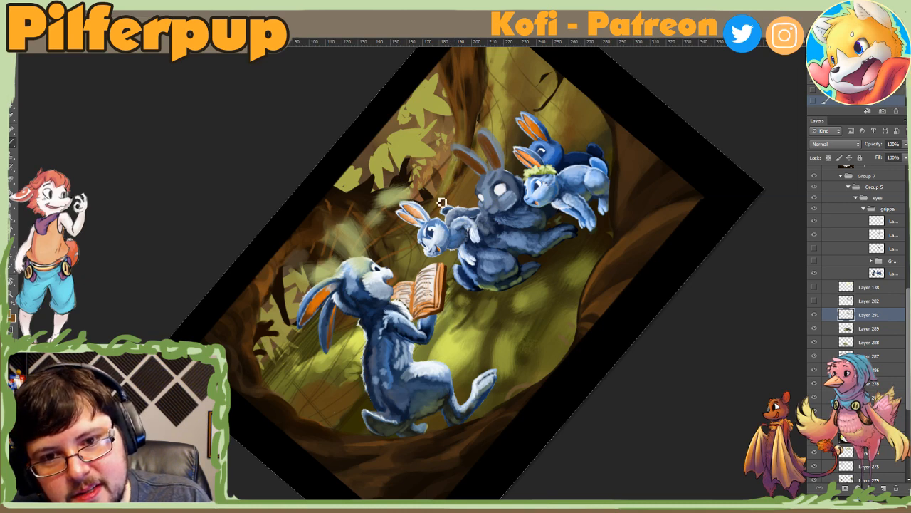
Step: Refine the root's lower edge behind the grey rabbit's ears with small strokes, and reset the canvas rotation
left_click(456, 167, "alt")
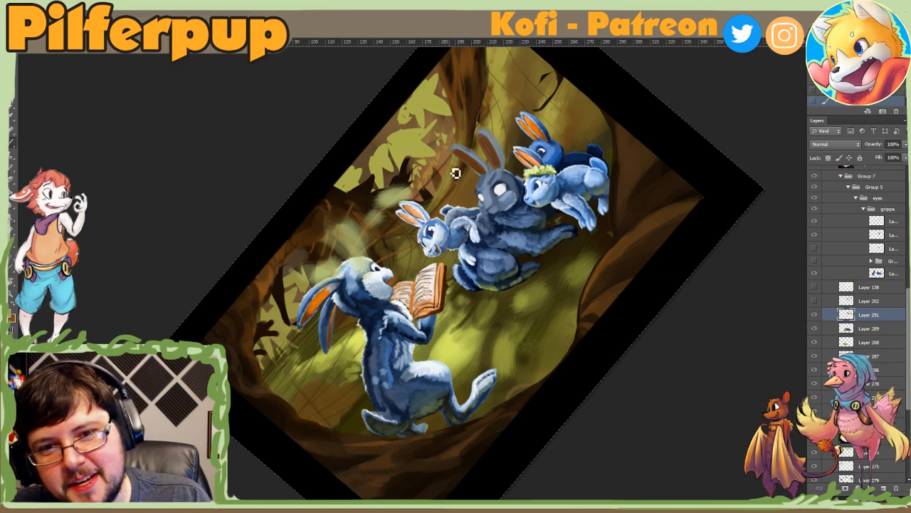
right_click(462, 172)
left_click(472, 180)
left_click(456, 163)
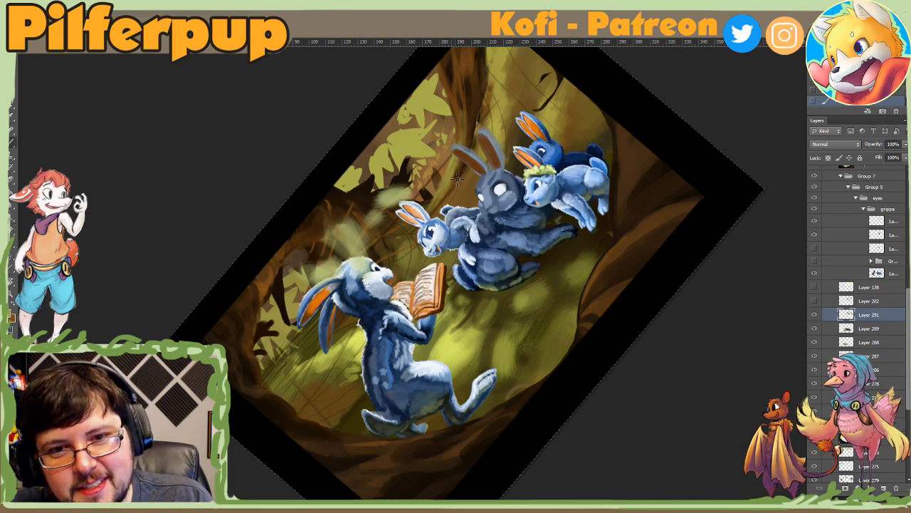
right_click(457, 177)
left_click(454, 183)
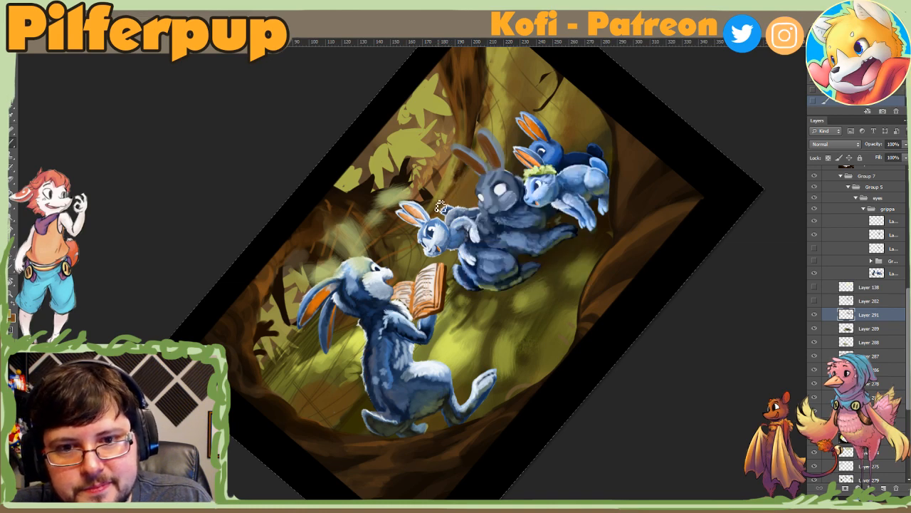
key("ctrl+0")
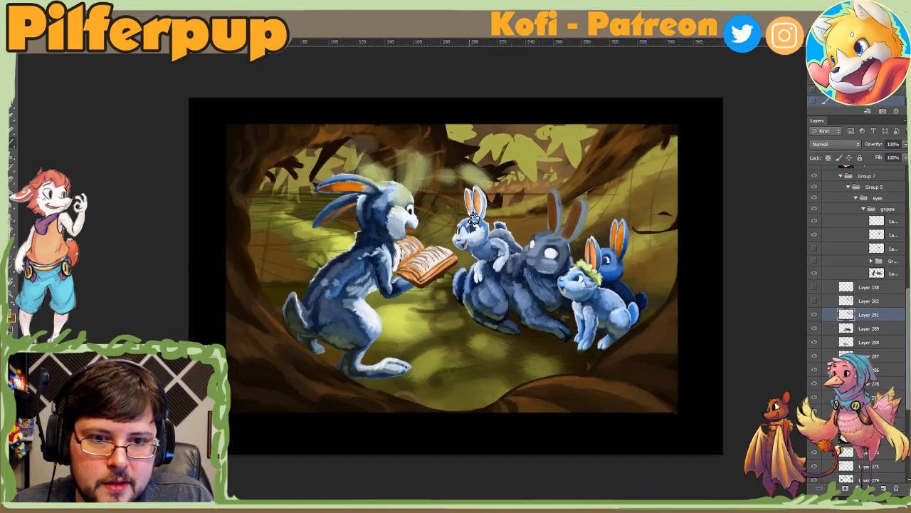
Step: Resize the brush and paint the background gap between the small rabbit's ears and the grey rabbit's ears
right_click(516, 225)
left_click(565, 244)
left_click(525, 213)
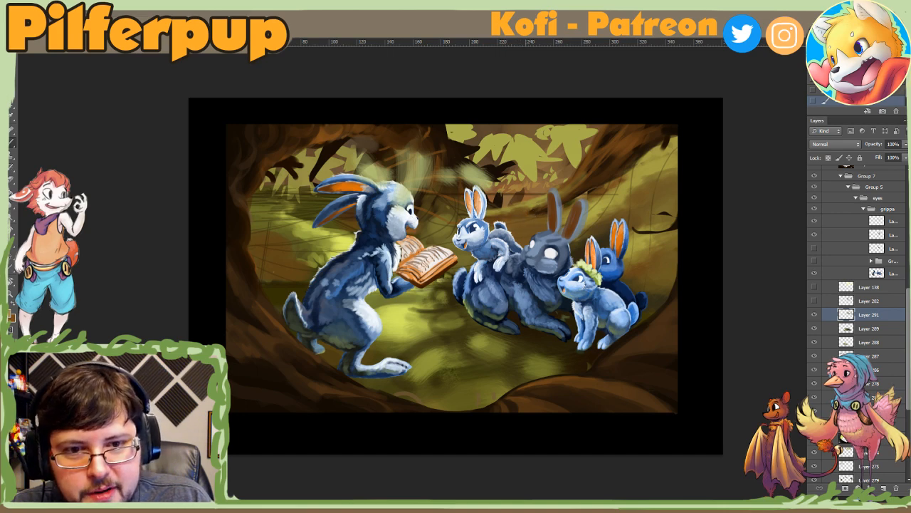
right_click(525, 223)
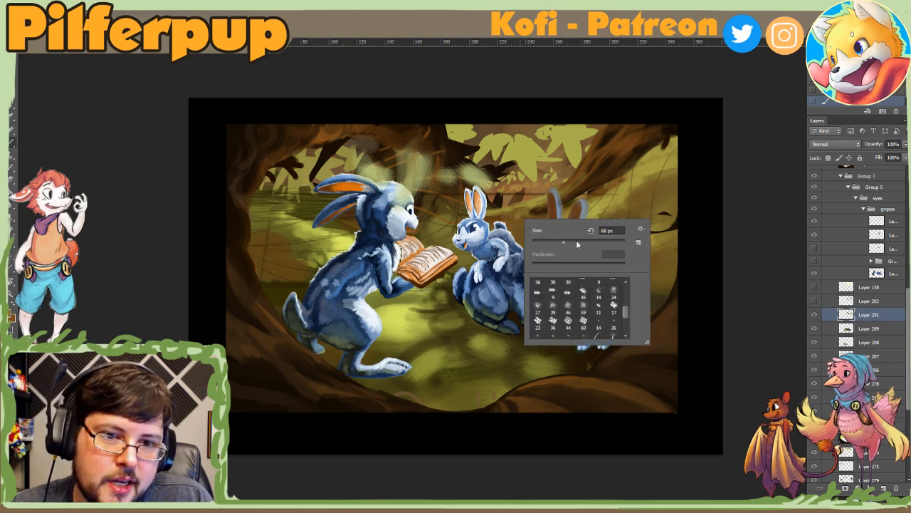
left_click(537, 198)
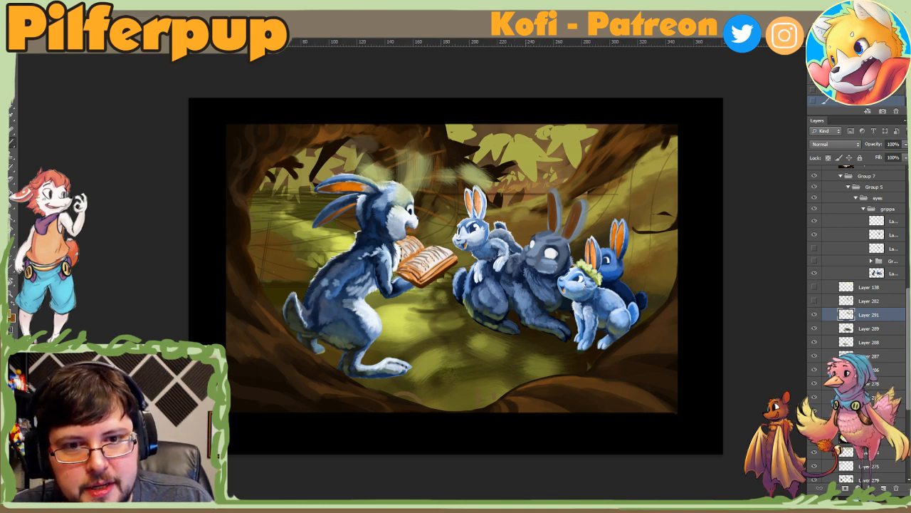
left_click_drag(525, 221, 526, 208)
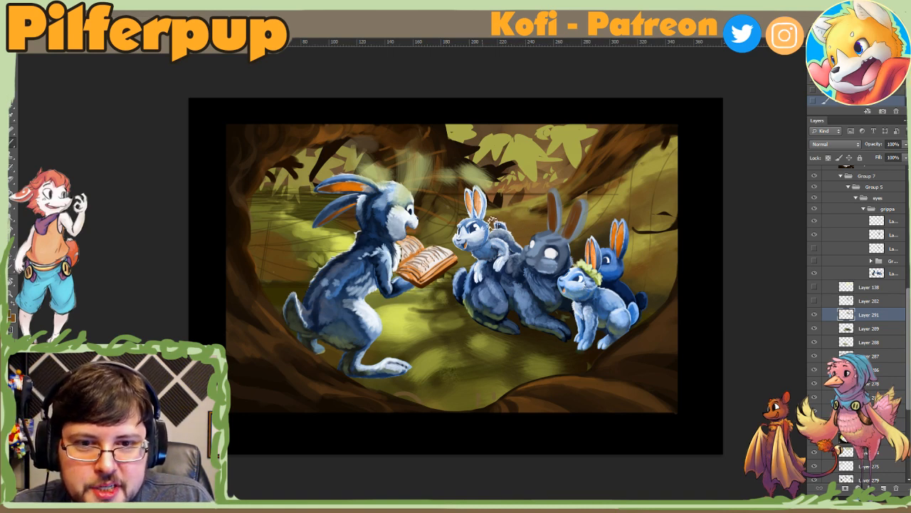
Step: Sample the background green above the open book and begin repainting the gap between the storyteller and the small rabbit
right_click(499, 229)
left_click_drag(532, 244, 513, 237)
left_click(437, 224, "alt")
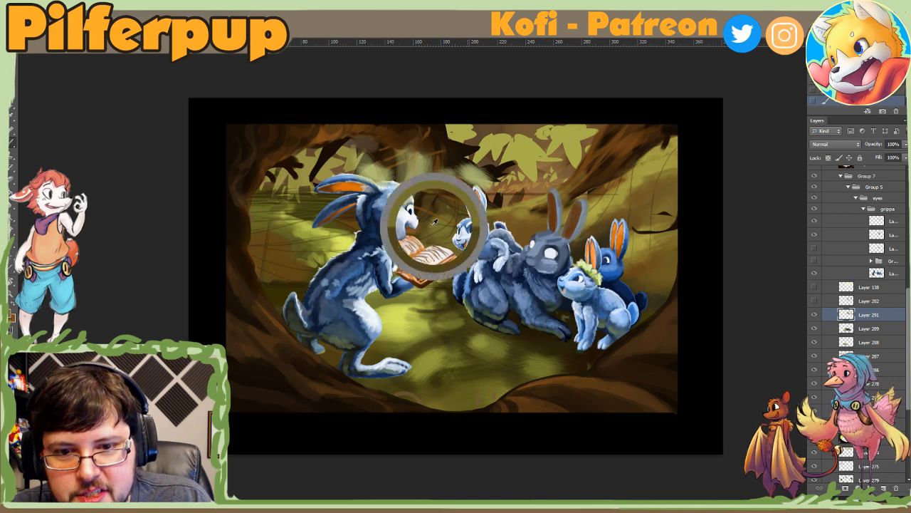
left_click_drag(443, 219, 441, 225)
right_click(457, 224)
left_click(488, 247)
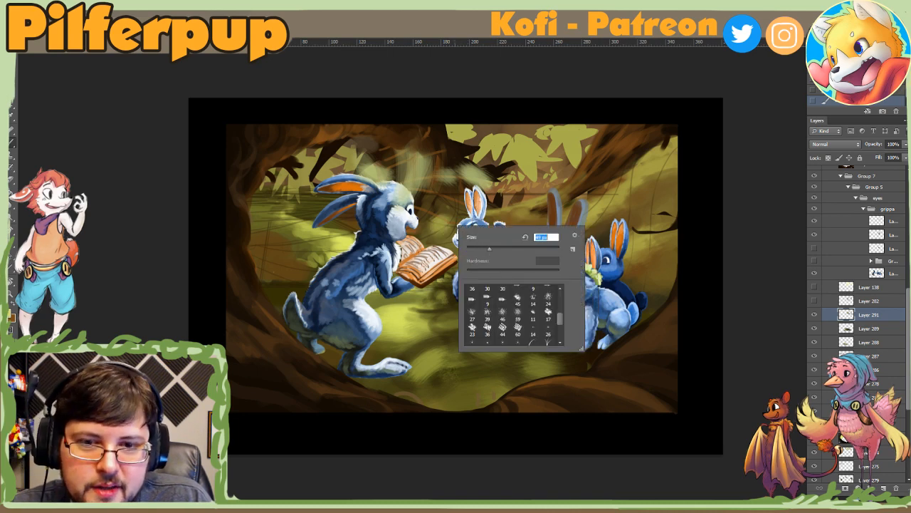
left_click(425, 243)
Step: Enlarge the brush and dab foliage texture above the book, between the two rabbits' faces
right_click(453, 232)
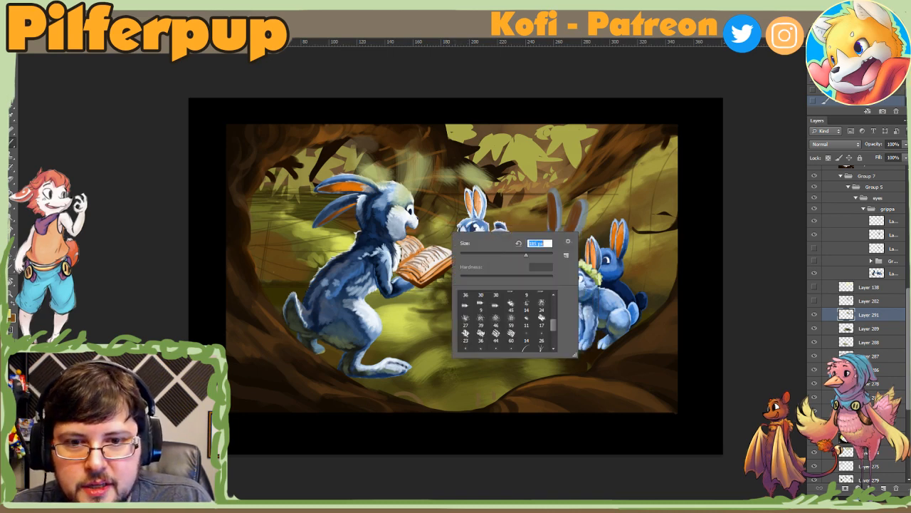
left_click(440, 226)
left_click(441, 232, "alt")
left_click(441, 225)
left_click(450, 243, "alt")
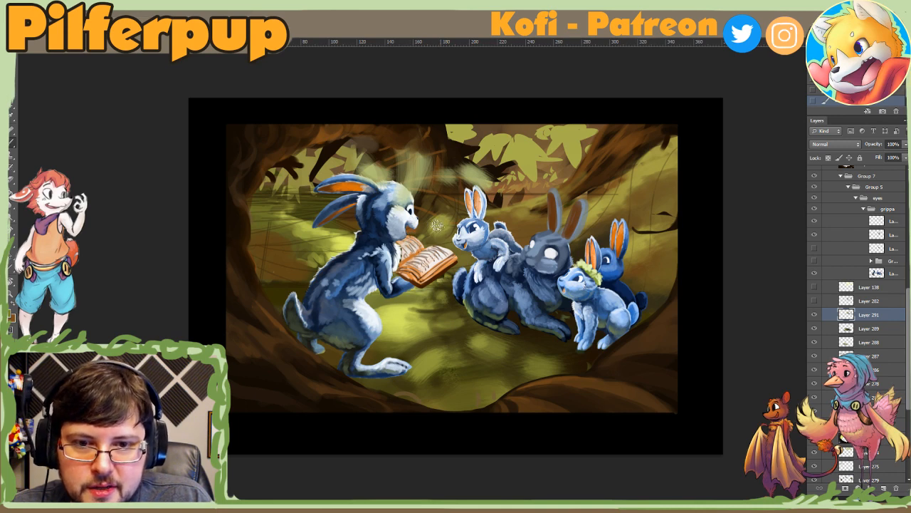
left_click(439, 228)
left_click(438, 233, "alt")
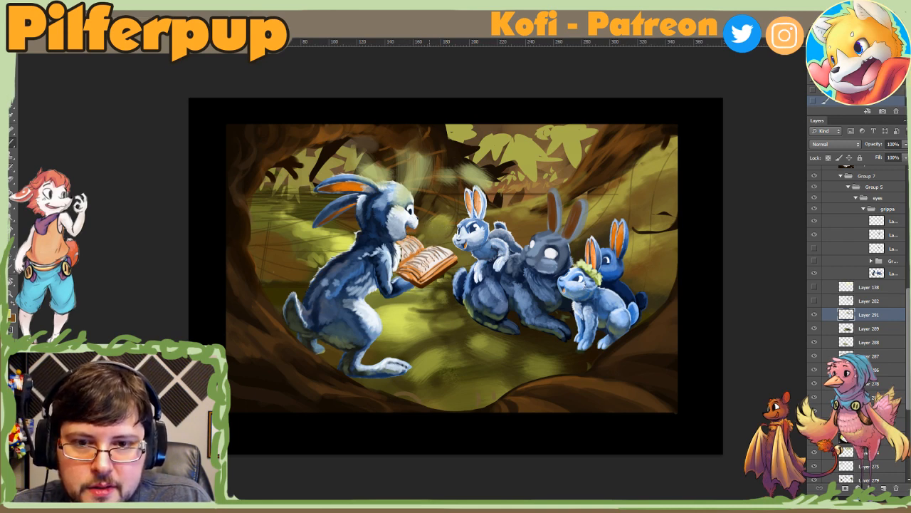
Step: Adjust the brush size repeatedly and dab soft mossy texture above the open book, between the storyteller's and small rabbit's faces
right_click(457, 220)
left_click(485, 245)
left_click(438, 229)
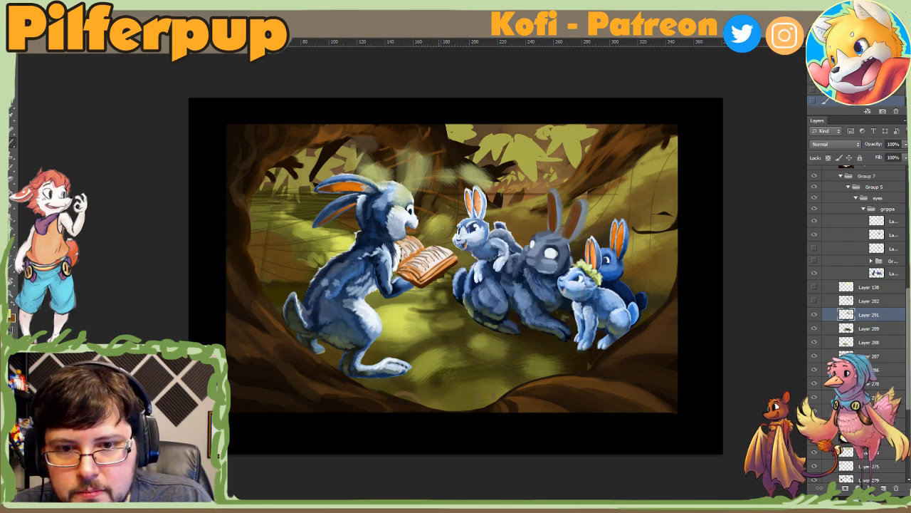
right_click(436, 218)
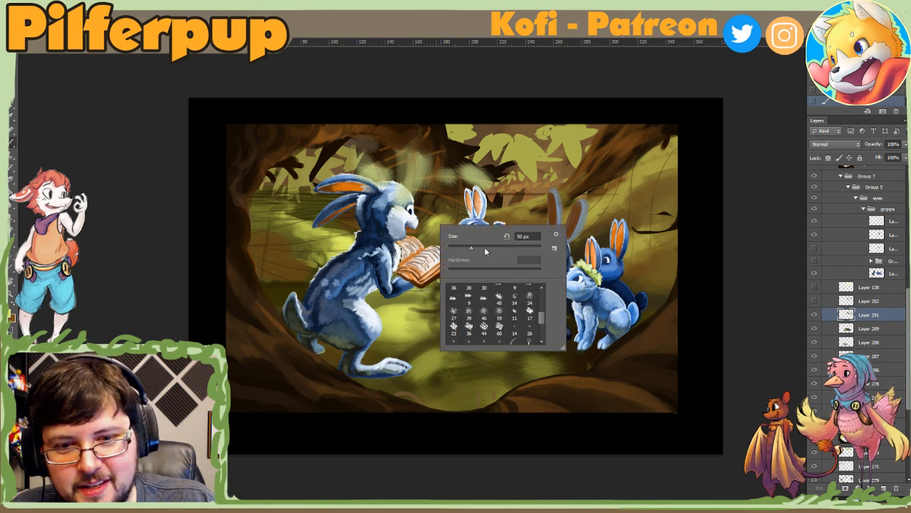
left_click(436, 217)
right_click(437, 218)
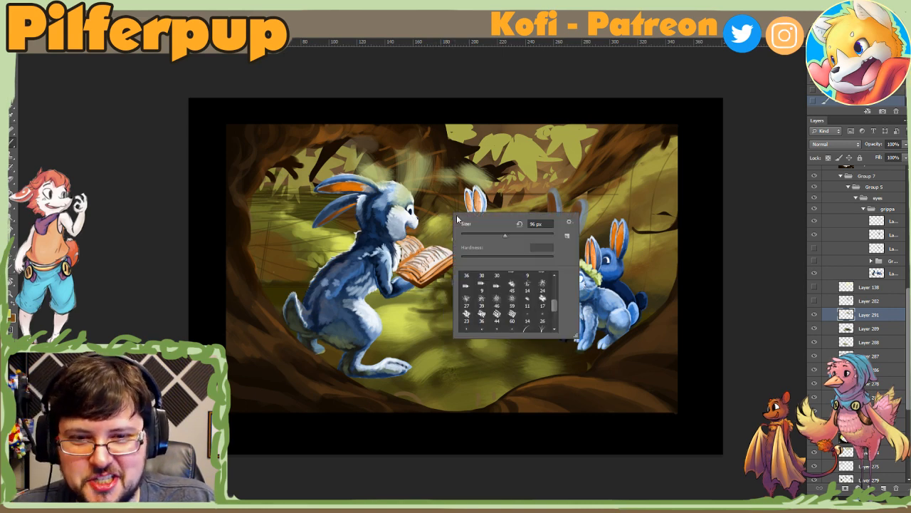
left_click(439, 224)
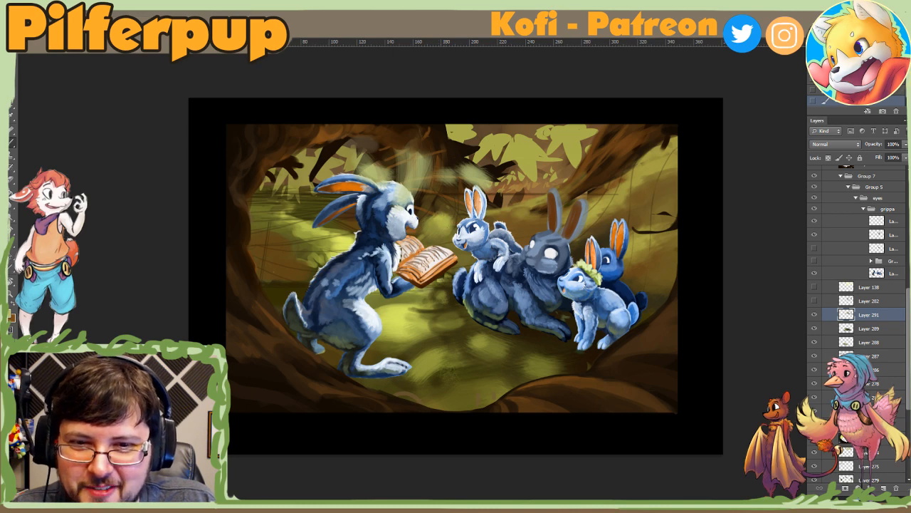
left_click(392, 317, "alt")
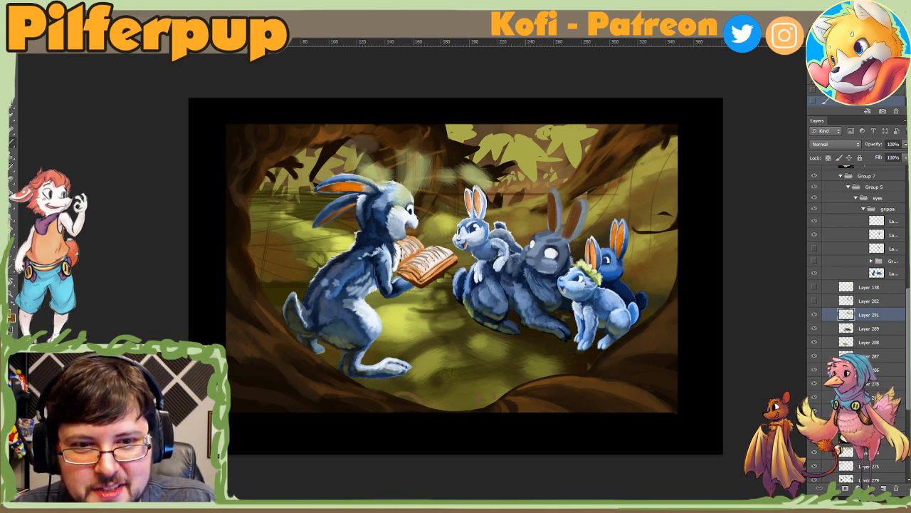
Step: Rotate the canvas steeply, resize the brush and sample the background colour between the grey rabbit's and small rabbit's ears
key("r")
mouse_move(563, 263)
left_mouse_down()
mouse_move(556, 227)
mouse_move(491, 175)
left_mouse_up()
right_click(487, 173)
left_click(524, 200)
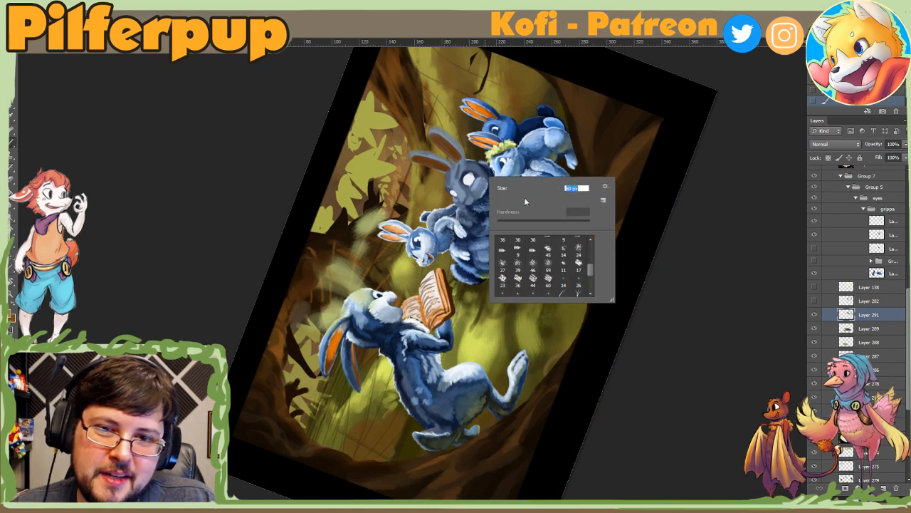
left_click(418, 184, "alt")
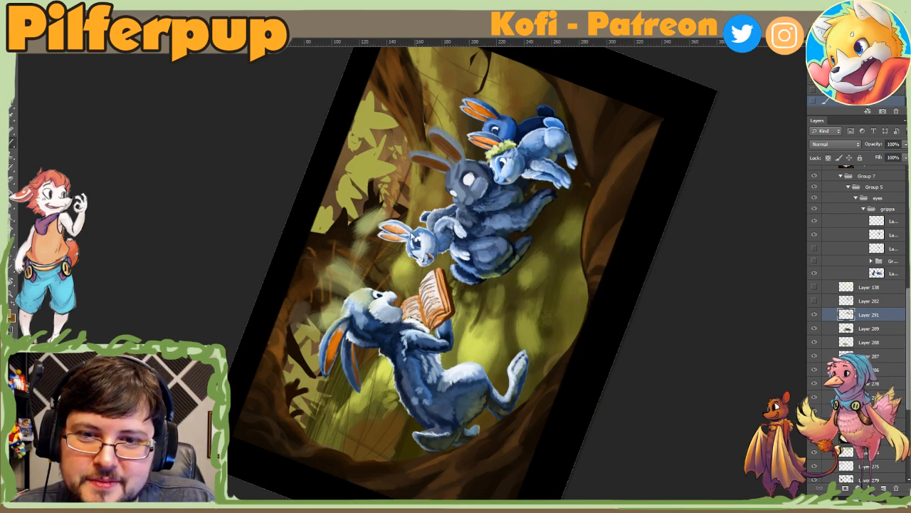
Step: Use a smaller brush to dab background touches between the two pairs of ears, and reset the canvas rotation
right_click(425, 193)
left_click(450, 221)
left_click(427, 184)
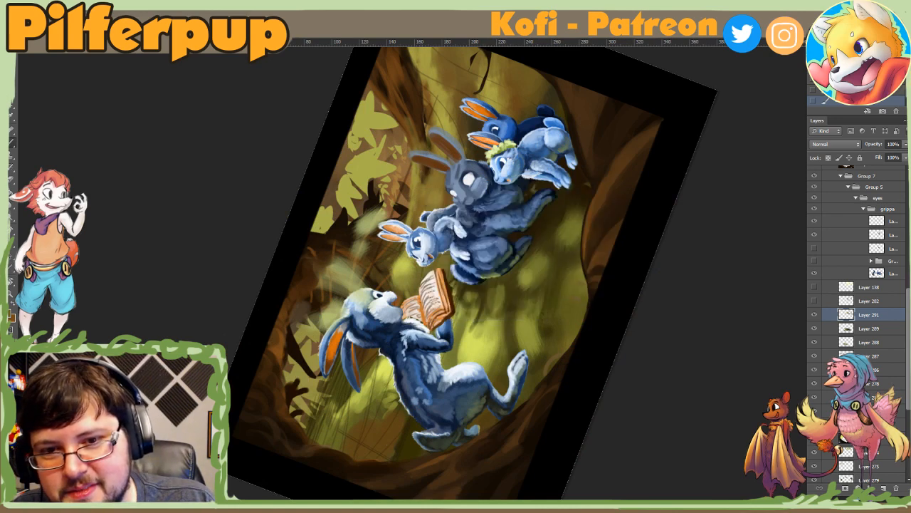
left_click(417, 178, "alt")
left_click(418, 202, "alt")
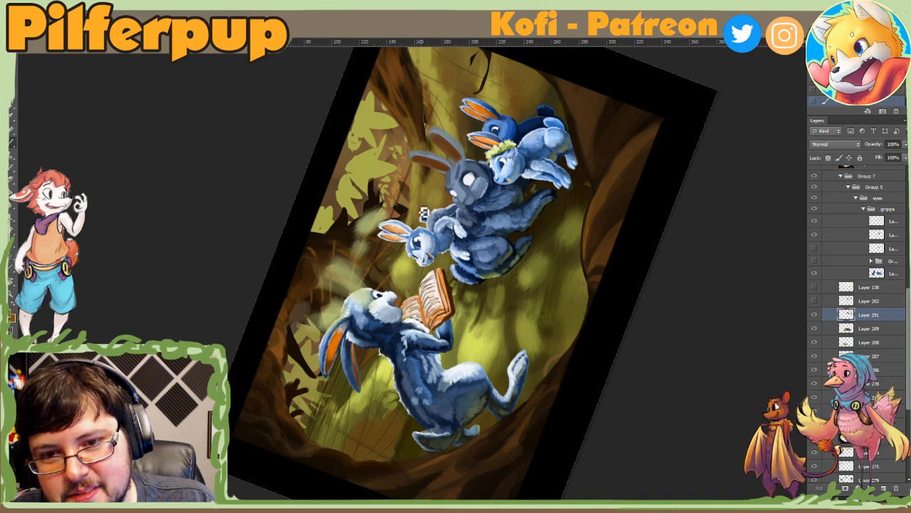
left_click(417, 183, "alt")
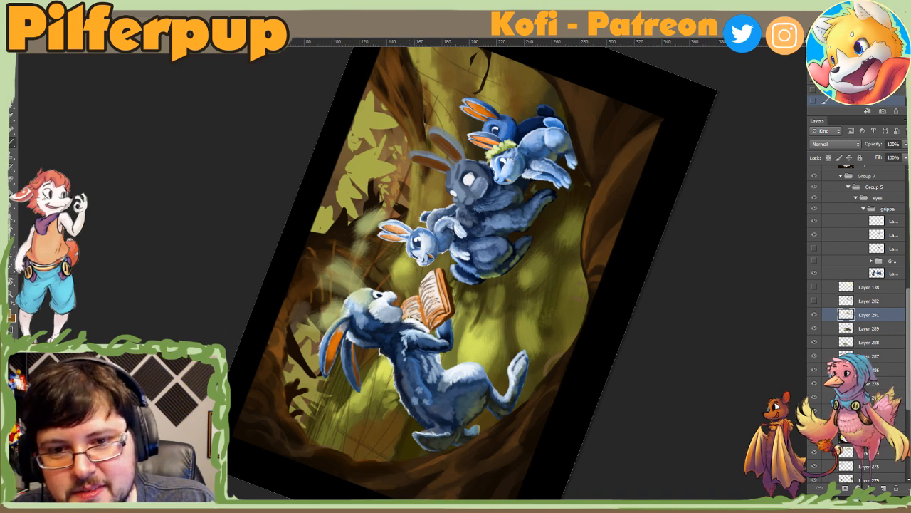
key("ctrl+0")
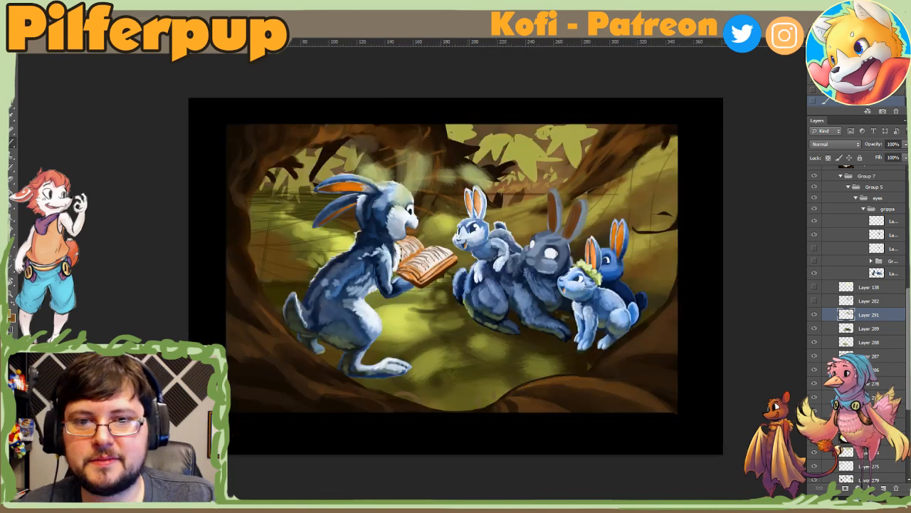
Step: Resize the brush and touch up the background around the small rabbit and behind the grey rabbit's ears, temporarily tilting the canvas
right_click(481, 199)
left_click_drag(494, 215, 489, 190)
left_click(465, 214)
key("r")
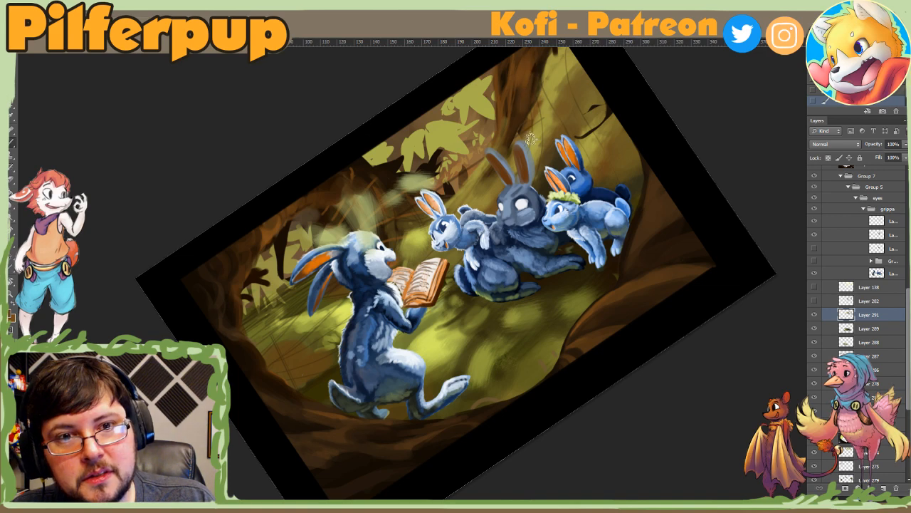
right_click(531, 97)
left_click(526, 133)
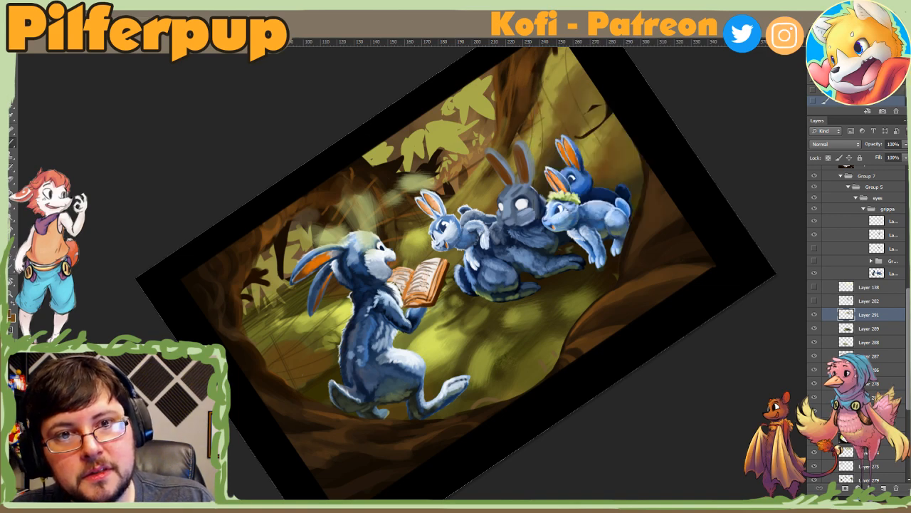
key("Escape")
Step: Resize the brush and touch up the mossy slope near the painting's upper right corner
left_click(649, 146, "alt")
right_click(661, 141)
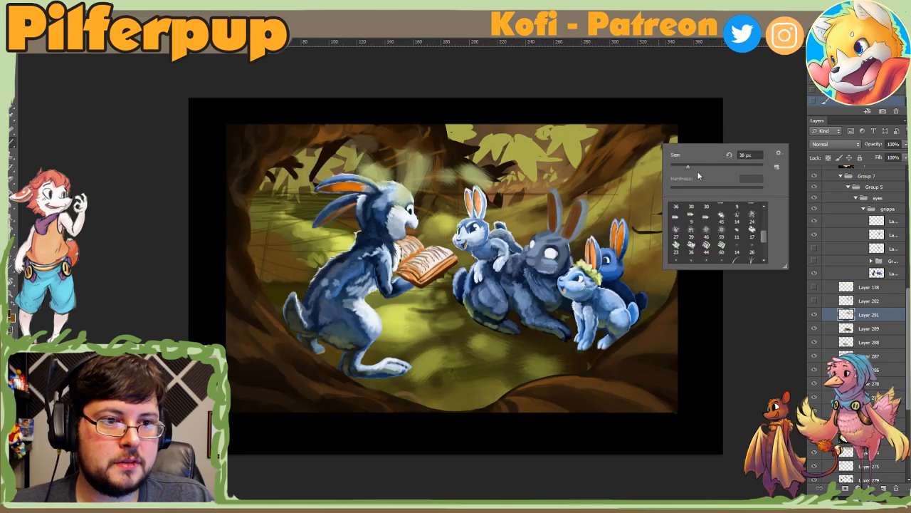
left_click(697, 169)
left_click(673, 122)
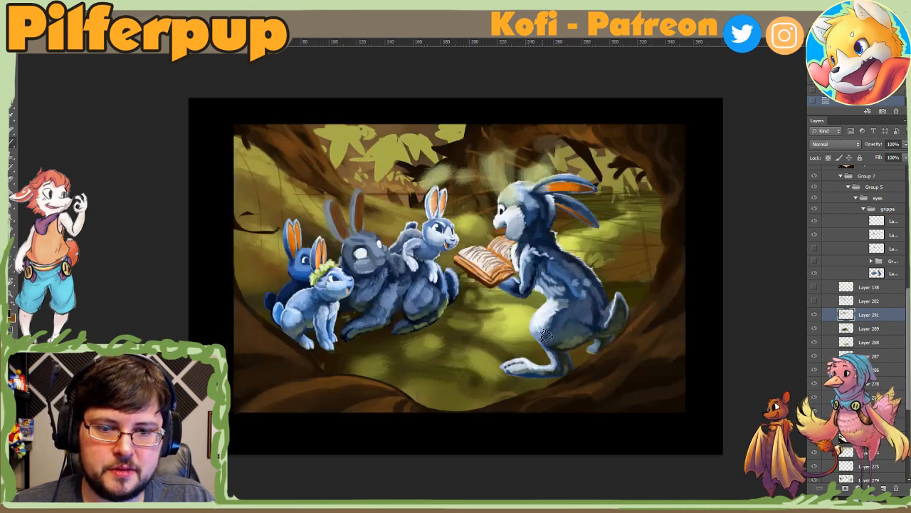
Step: Examine the overall composition and values of the mirrored painting at thumbnail and normal size
left_click(557, 352, "alt")
left_click(557, 351, "alt")
left_click(559, 355, "alt")
left_click(561, 356, "alt")
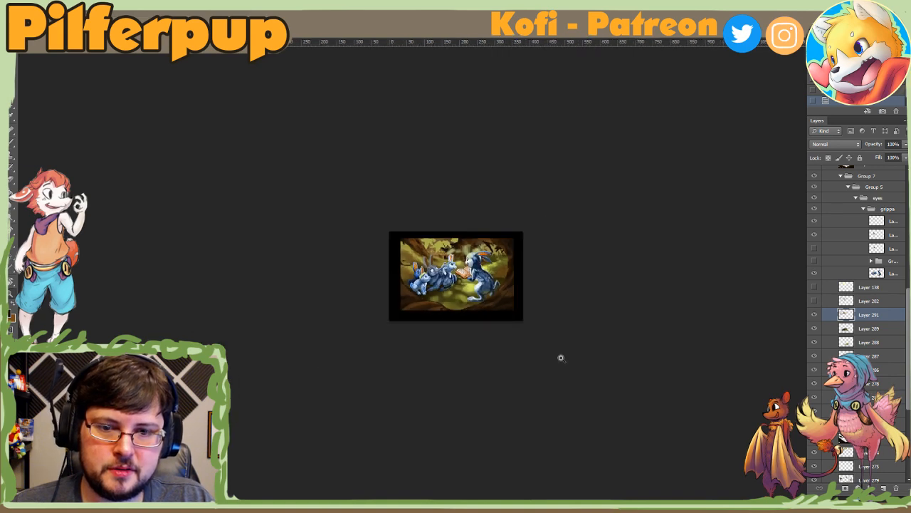
left_click(561, 356)
left_click(543, 344)
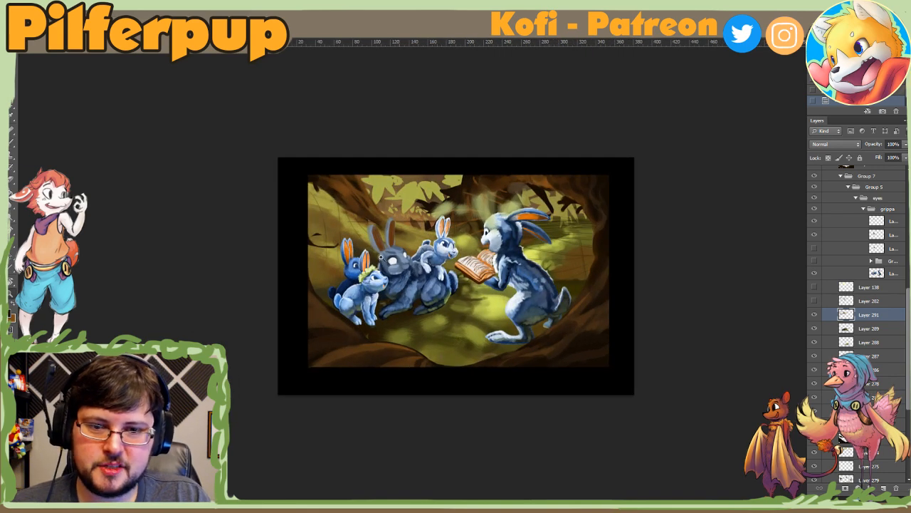
left_click(540, 310, "alt")
left_click(542, 311, "alt")
left_click(543, 311, "alt")
left_click(510, 296)
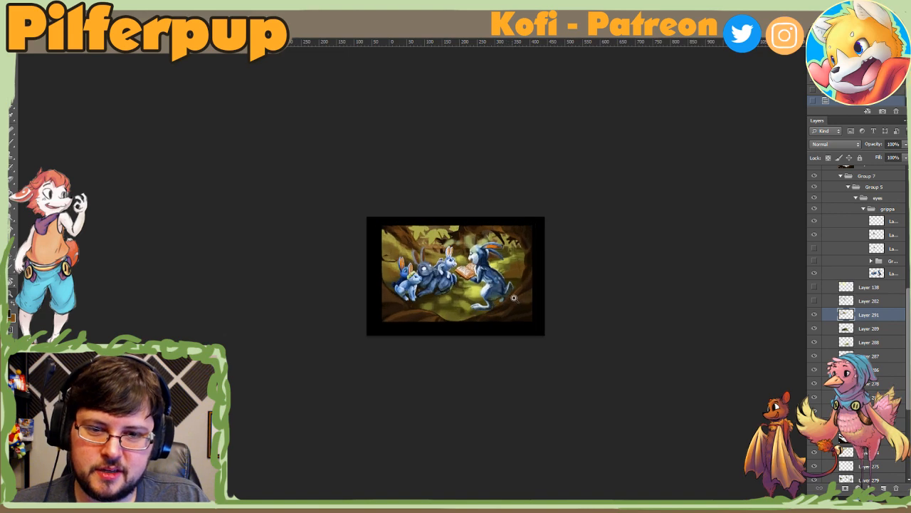
left_click(511, 297)
left_click(519, 298)
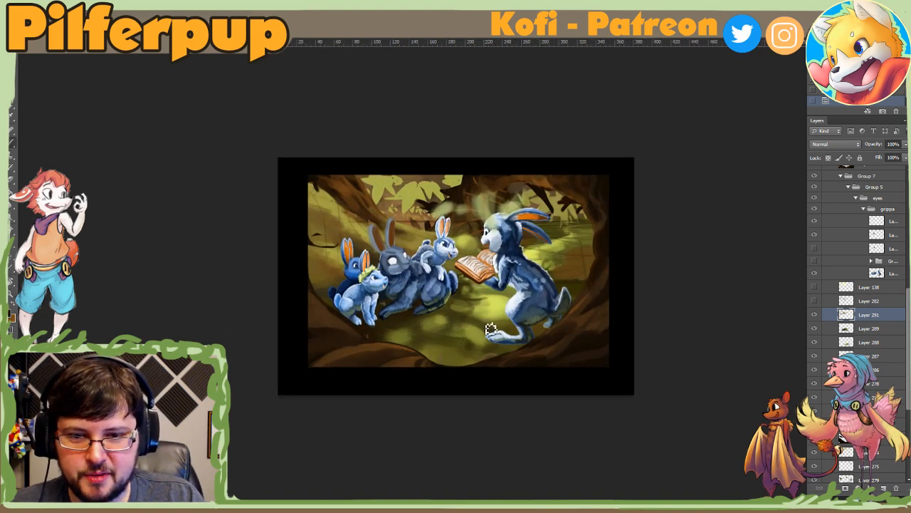
left_click(432, 323)
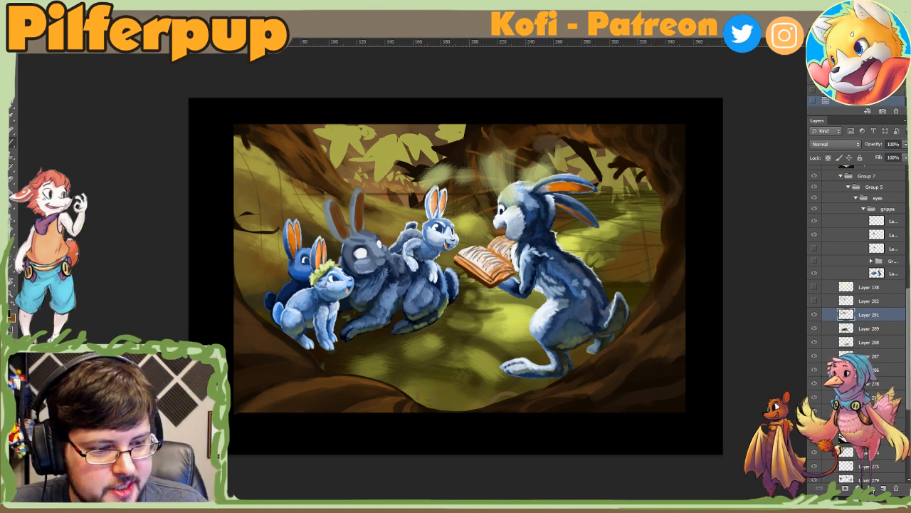
Step: Add a new layer and move it directly above Layer 174 in Group 10
left_click(884, 489)
scroll(900, 286, "up", 3)
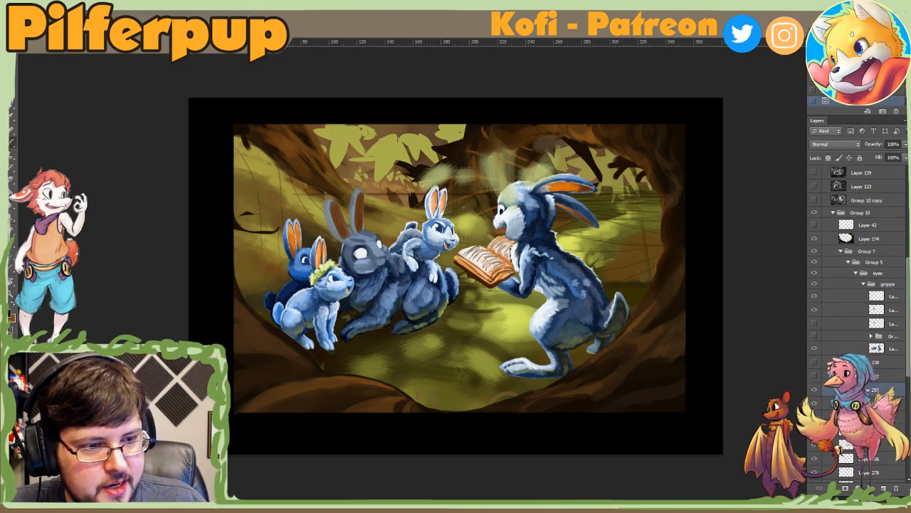
left_click_drag(875, 389, 865, 237)
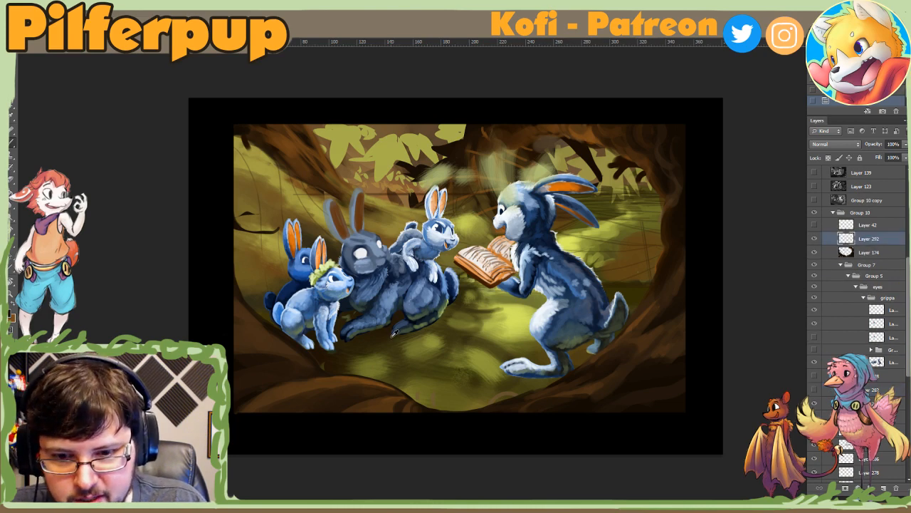
Step: Lasso small jagged grass shapes beneath the grey rabbit's hind foot and prepare the brush for painting inside them
right_click(399, 334)
left_click(435, 341)
left_click_drag(402, 338, 419, 338)
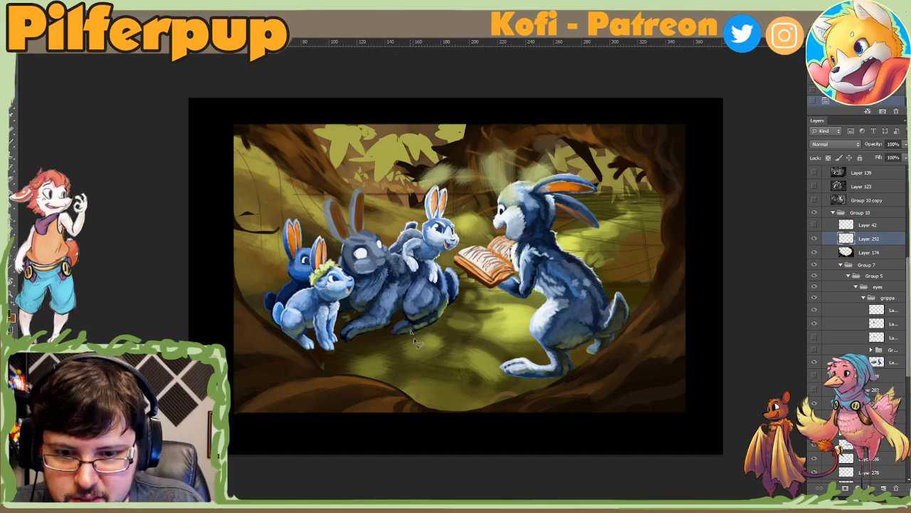
mouse_move(412, 334)
left_mouse_down()
mouse_move(456, 317)
mouse_move(403, 345)
mouse_move(387, 333)
mouse_move(385, 341)
mouse_move(415, 336)
left_mouse_up()
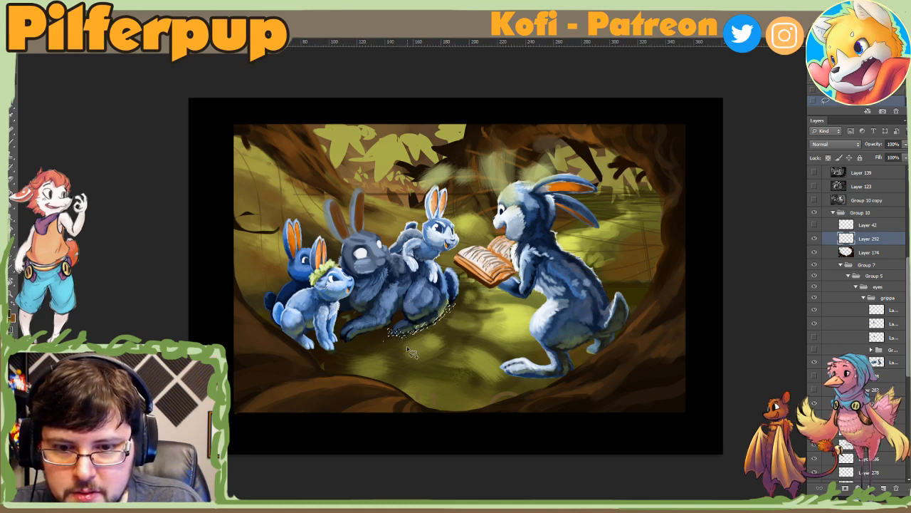
key("b")
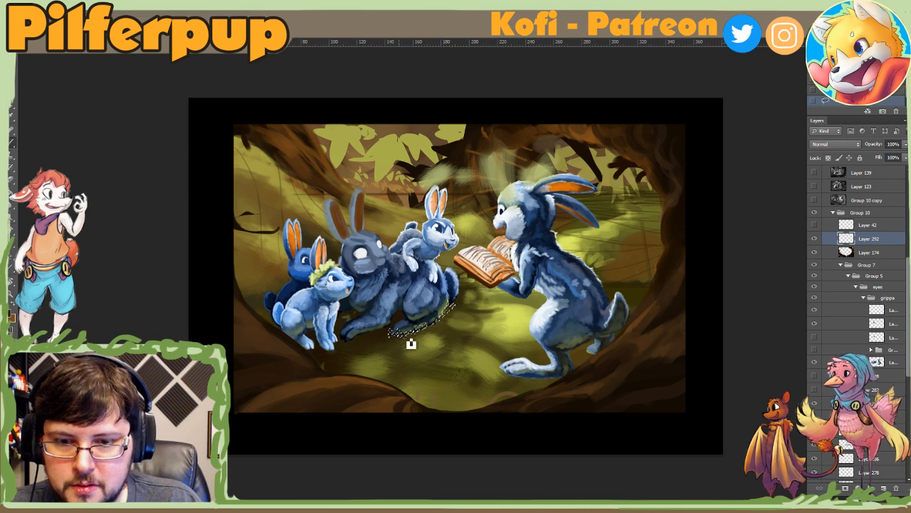
right_click(409, 341)
key("Return")
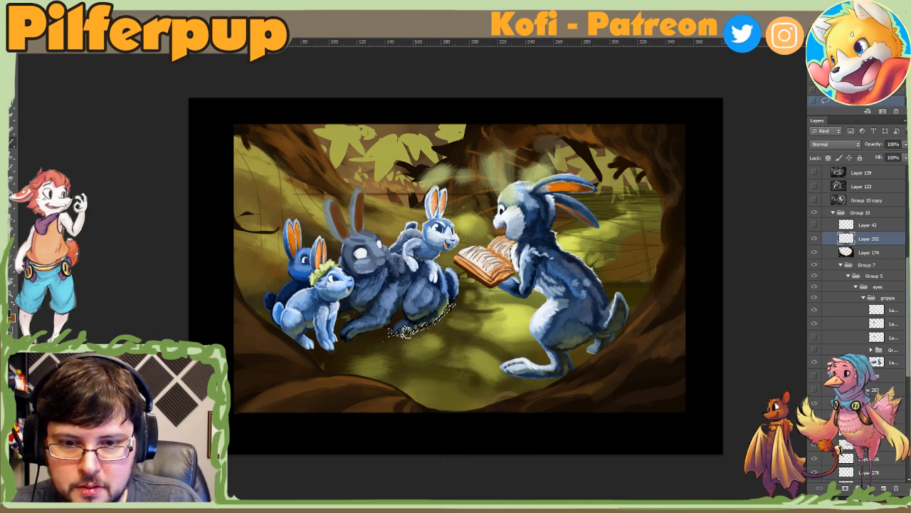
Step: Lasso a fresh set of grass blades along the grey rabbit's hind foot and brush colour into them at 116 px
key("l")
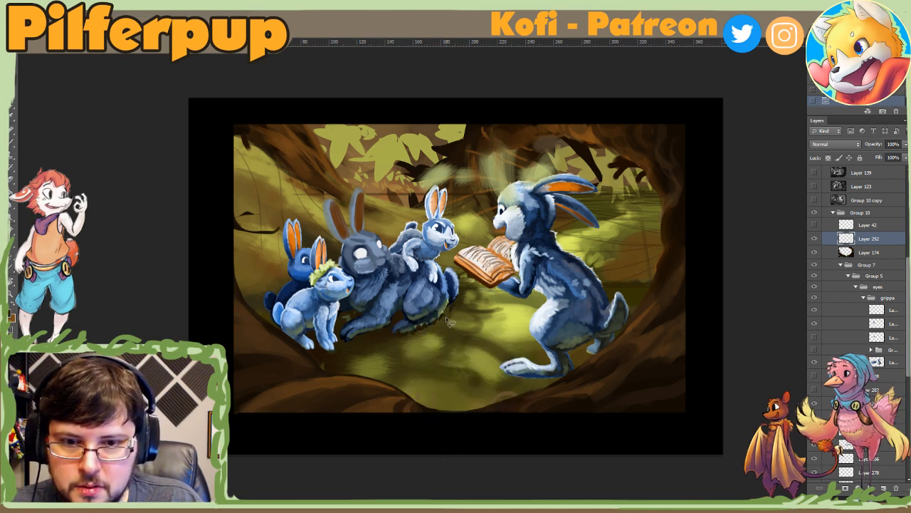
mouse_move(446, 317)
left_mouse_down()
mouse_move(418, 340)
mouse_move(414, 330)
mouse_move(414, 346)
mouse_move(387, 344)
mouse_move(410, 349)
mouse_move(393, 336)
mouse_move(401, 349)
mouse_move(413, 335)
mouse_move(418, 346)
mouse_move(396, 332)
mouse_move(413, 359)
left_mouse_up()
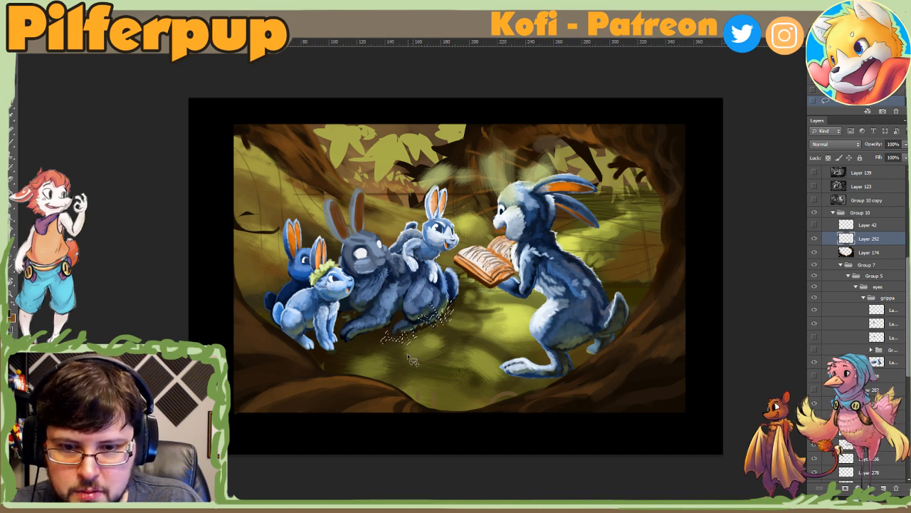
key("b")
right_click(447, 330)
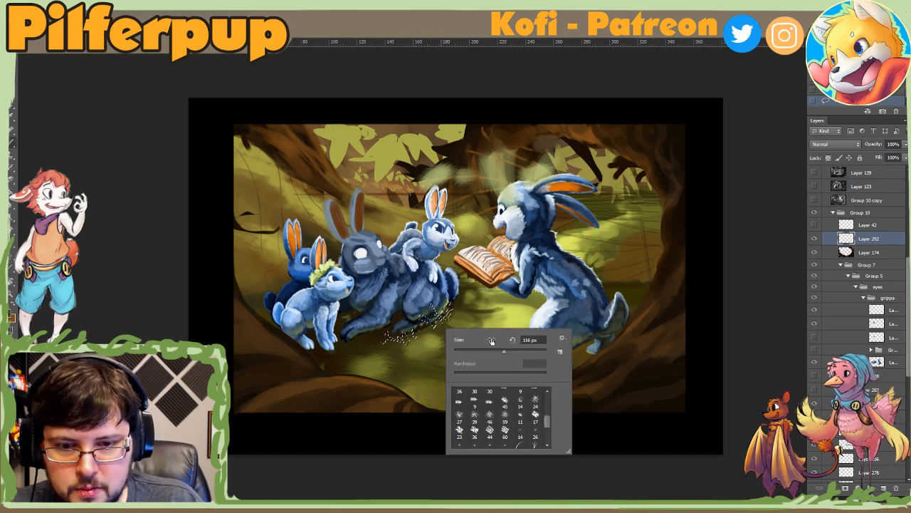
left_click(438, 332, "alt")
mouse_move(435, 329)
left_mouse_down()
mouse_move(422, 309)
mouse_move(447, 326)
left_mouse_up()
Step: Reduce the brush size, paint the selected grass blades from the hind leg down to the foot, and clear the selection
right_click(453, 315)
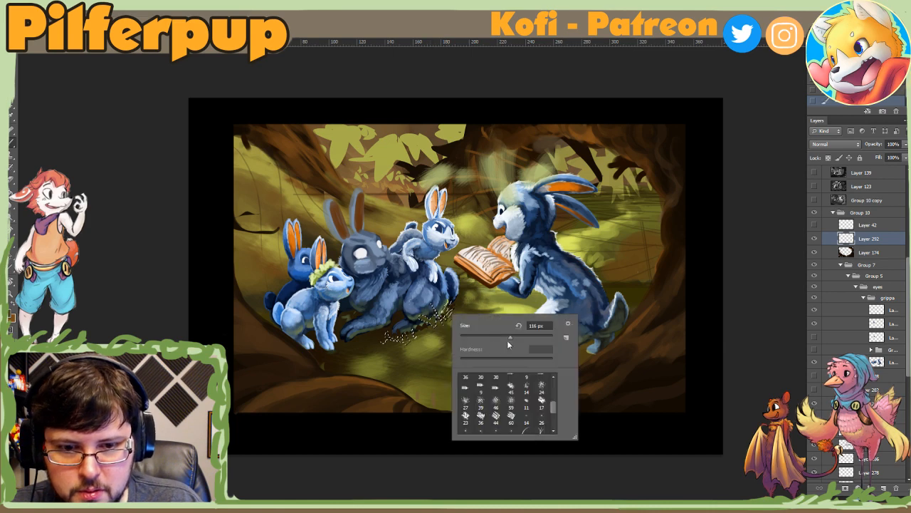
left_click_drag(508, 340, 503, 340)
left_click(441, 319)
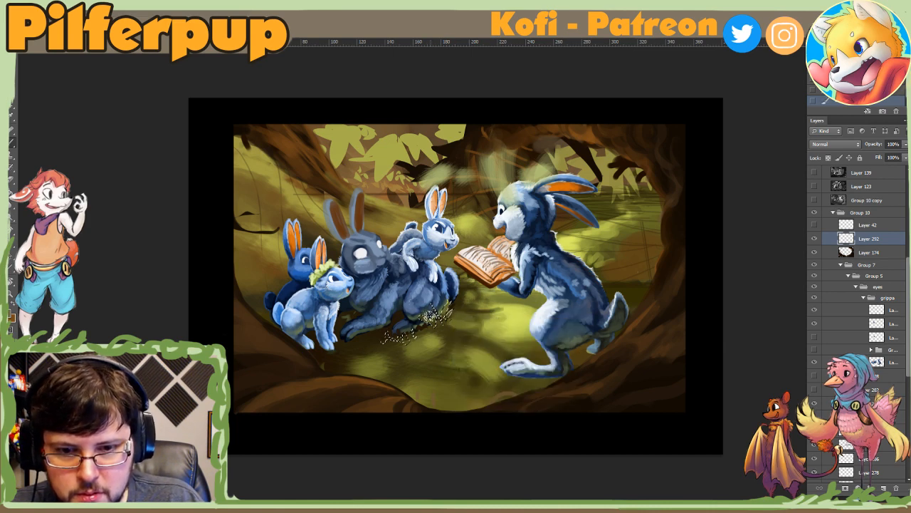
mouse_move(433, 315)
left_mouse_down()
mouse_move(420, 349)
mouse_move(391, 336)
mouse_move(384, 343)
left_mouse_up()
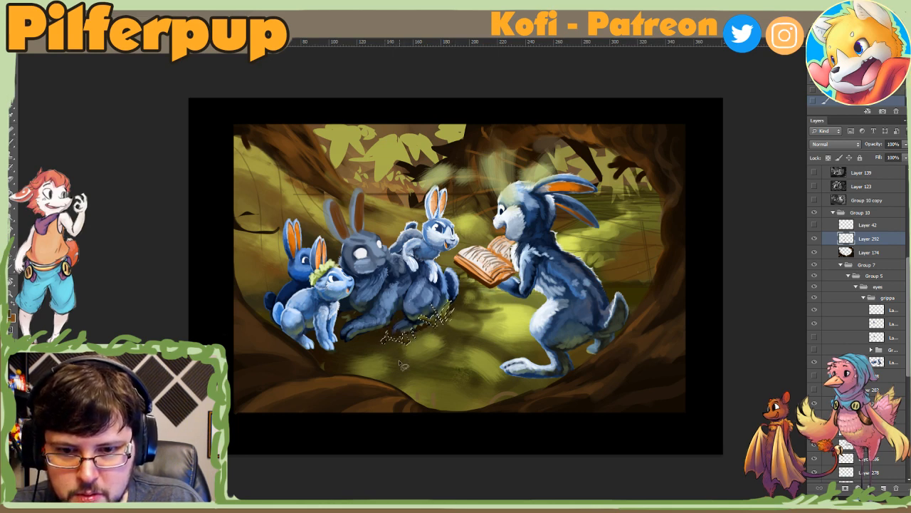
key("ctrl+d")
Step: Check the new grass tufts from a distance and select the entire canvas
left_click(467, 400, "alt")
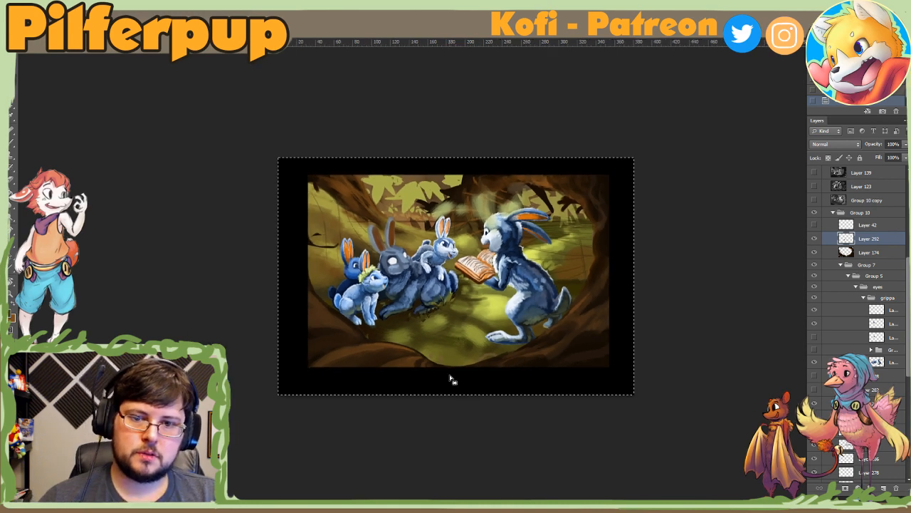
key("ctrl+a")
left_click(459, 351)
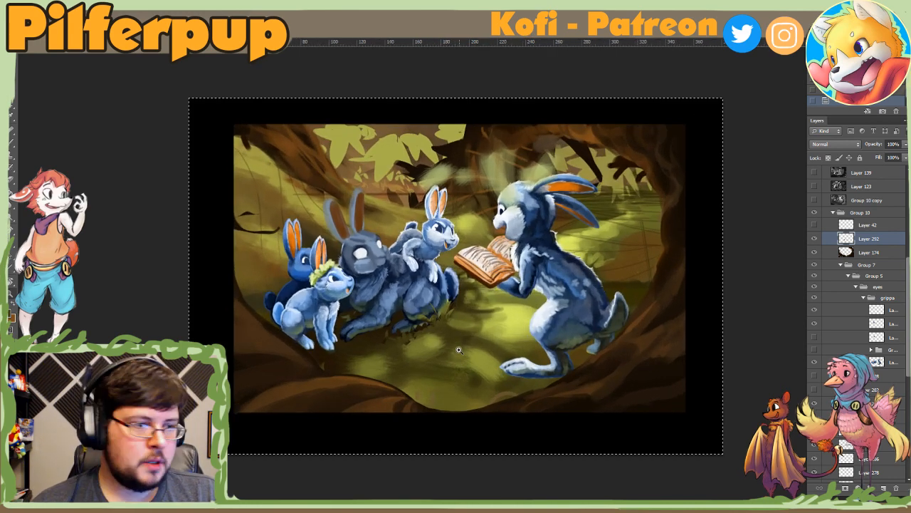
key("m")
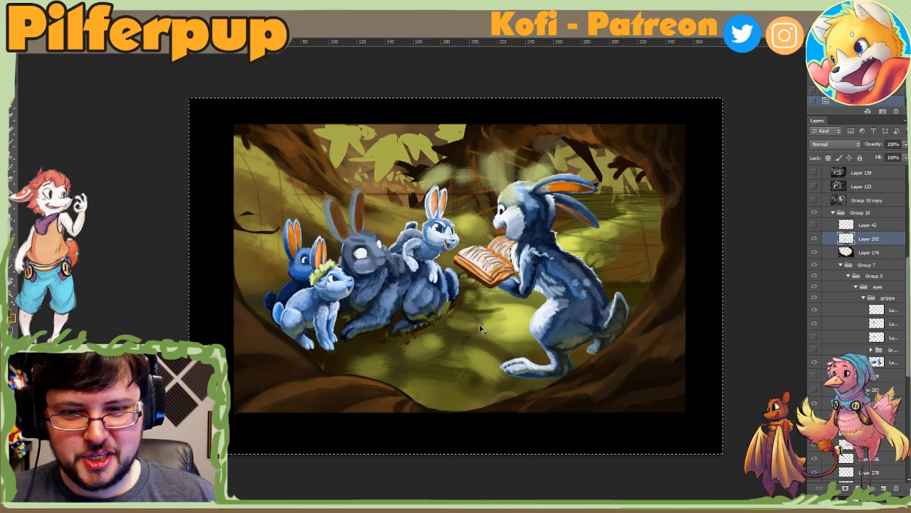
Step: Deselect the canvas, add a new layer above the grass tufts, and lasso small grass blades beside the grey rabbit's hind foot
key("ctrl+d")
left_click(446, 355, "ctrl")
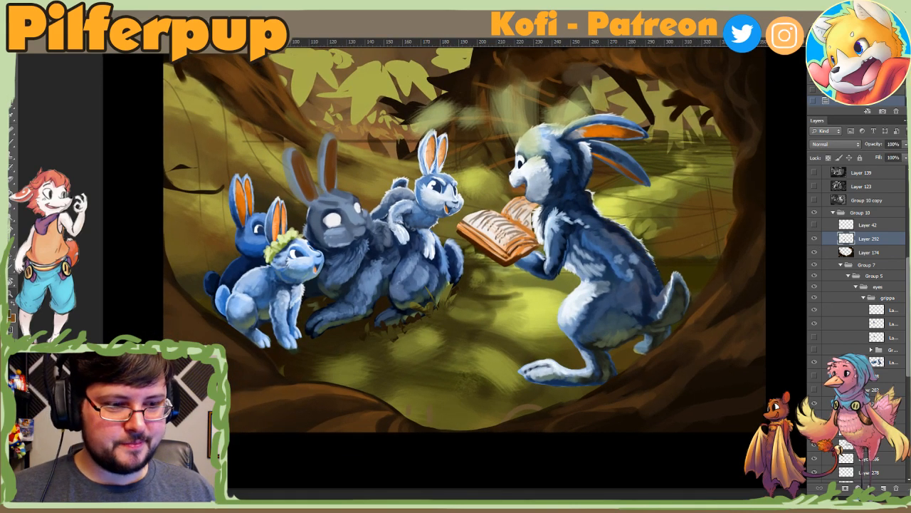
left_click(883, 488)
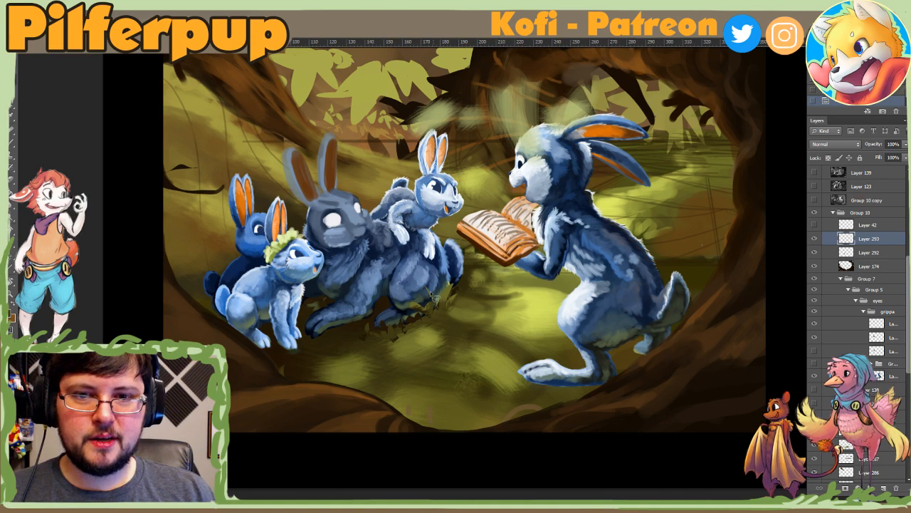
left_click_drag(459, 313, 475, 313)
key("b")
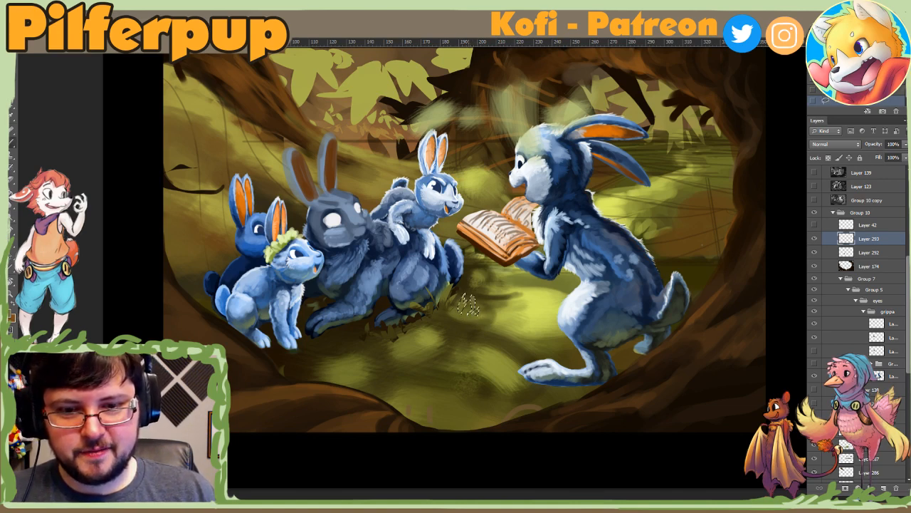
left_click(491, 331)
key("Return")
key("b")
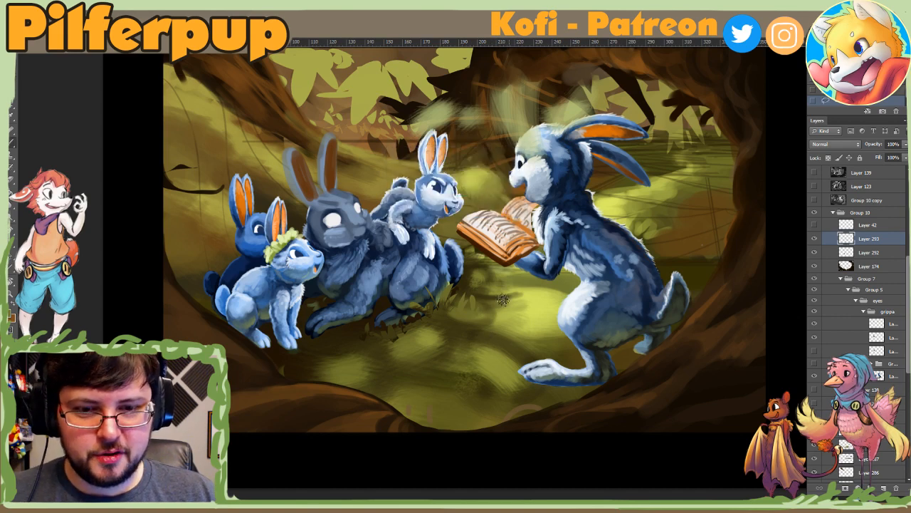
key("ctrl+alt+z")
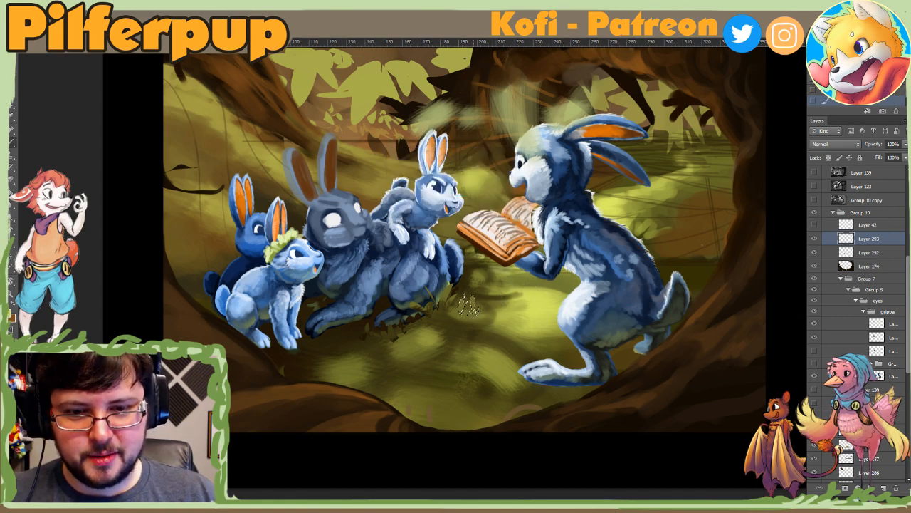
Step: Paint the small blades light green, then lasso a wider grass tuft between the grey and reading rabbits and brush colour into it
left_click_drag(465, 283, 493, 332)
mouse_move(494, 332)
left_mouse_down()
mouse_move(503, 289)
mouse_move(498, 333)
mouse_move(519, 308)
mouse_move(517, 334)
mouse_move(530, 324)
mouse_move(485, 313)
mouse_move(505, 340)
mouse_move(476, 335)
mouse_move(500, 341)
mouse_move(528, 326)
mouse_move(511, 306)
mouse_move(490, 320)
mouse_move(525, 324)
mouse_move(498, 324)
left_mouse_up()
key("b")
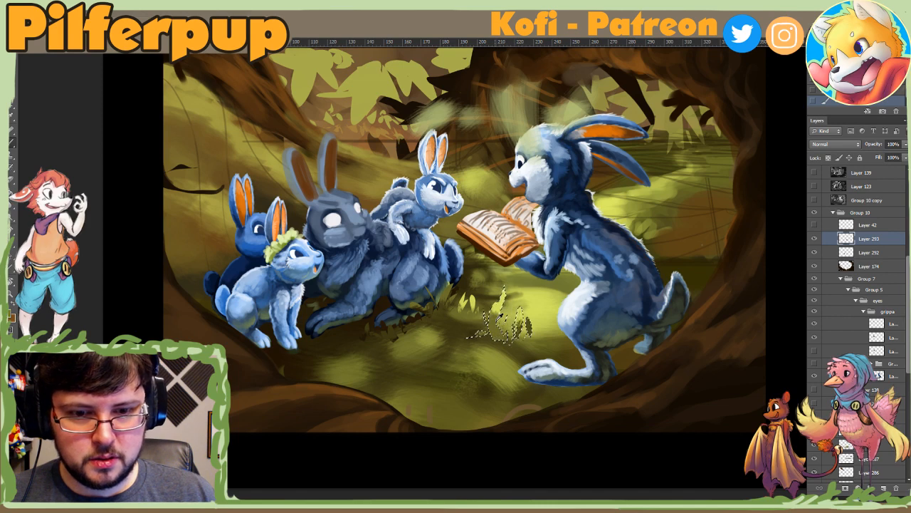
left_click(499, 308, "alt")
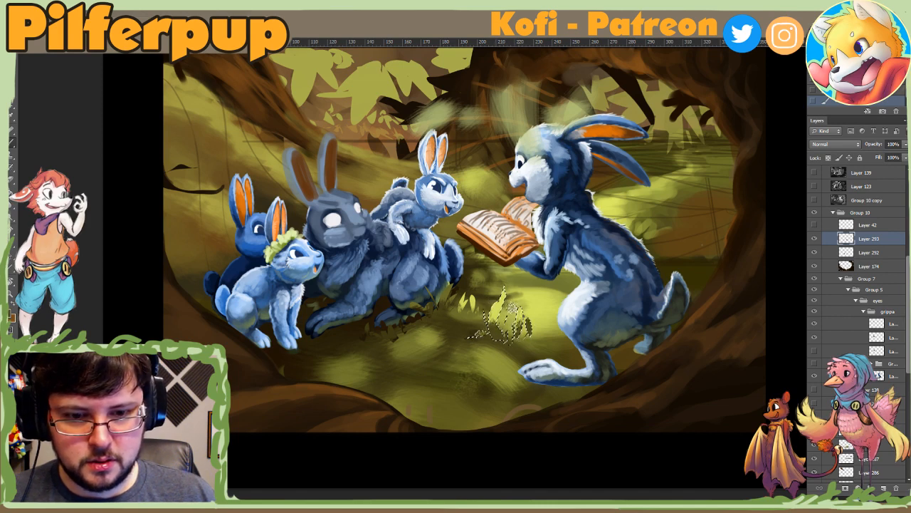
Step: Sample a green from the ground, tone the selected grass tuft into the surrounding moss, and clear the selection
right_click(523, 317)
key("Escape")
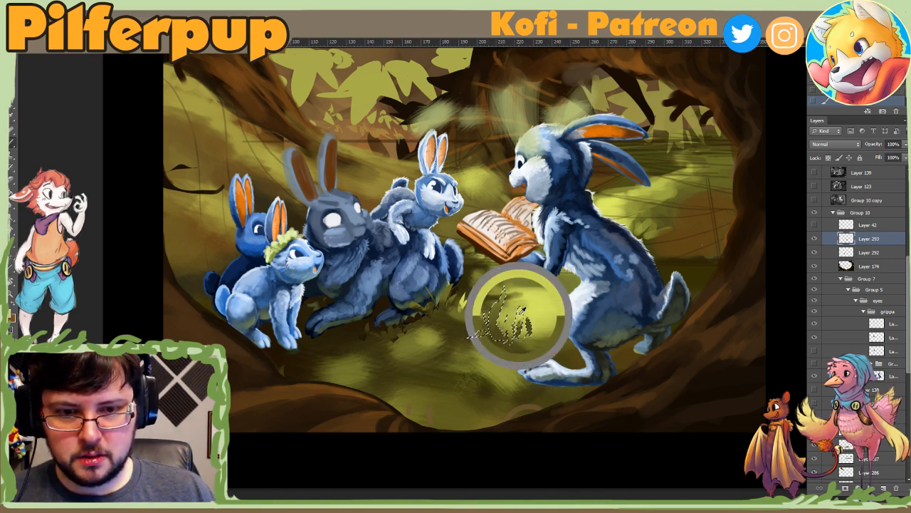
left_click(510, 332, "alt")
left_click_drag(520, 309, 518, 327)
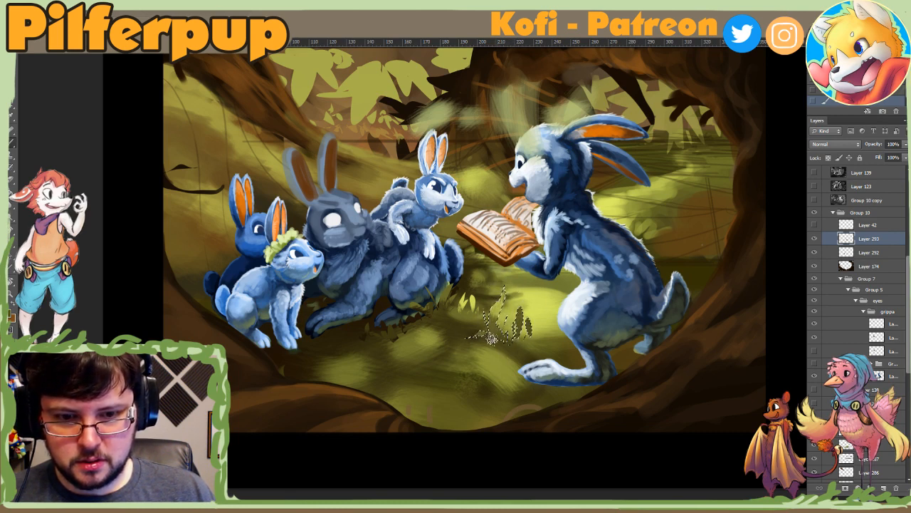
key("ctrl+d")
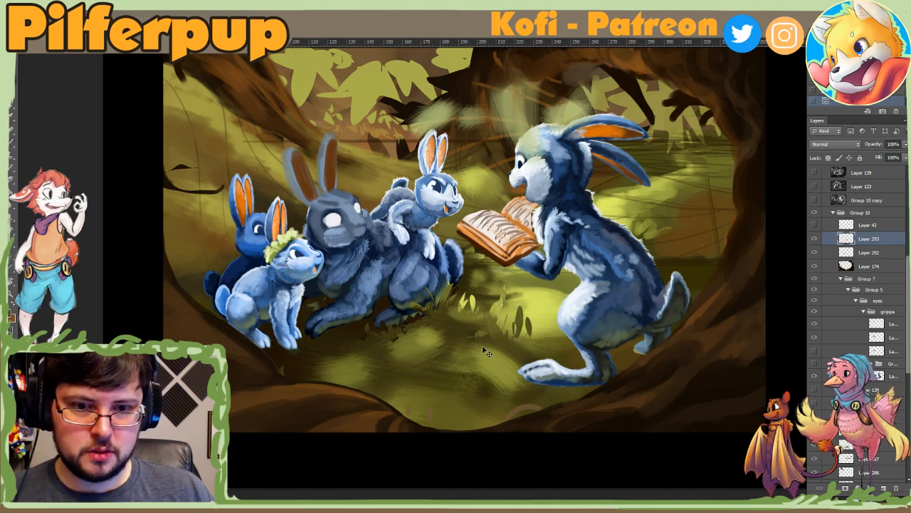
Step: Restore the tuft selection, paint its blades bright yellow-green in front of the reading rabbit, and clear the selection
key("ctrl+shift+d")
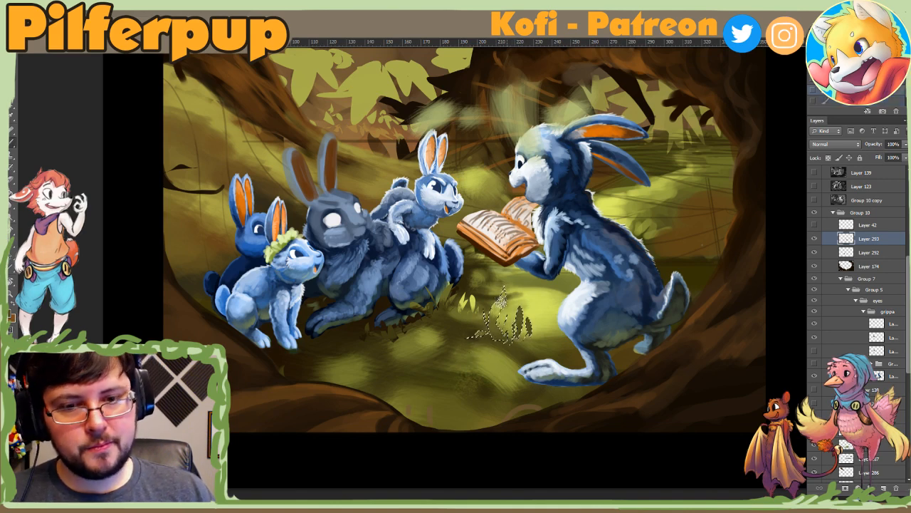
left_click(493, 287, "alt")
mouse_move(492, 303)
left_mouse_down()
mouse_move(468, 326)
mouse_move(507, 313)
mouse_move(516, 326)
mouse_move(523, 296)
mouse_move(515, 308)
mouse_move(548, 317)
mouse_move(535, 335)
mouse_move(552, 347)
mouse_move(552, 325)
mouse_move(550, 344)
mouse_move(568, 350)
mouse_move(550, 331)
mouse_move(527, 353)
mouse_move(570, 355)
mouse_move(535, 313)
mouse_move(547, 312)
mouse_move(536, 337)
mouse_move(566, 351)
mouse_move(532, 317)
mouse_move(509, 352)
mouse_move(543, 335)
mouse_move(527, 309)
mouse_move(551, 350)
mouse_move(515, 342)
left_mouse_up()
key("l")
key("ctrl+d")
key("b")
left_click(534, 313, "alt")
left_click(526, 310, "alt")
key("ctrl+d")
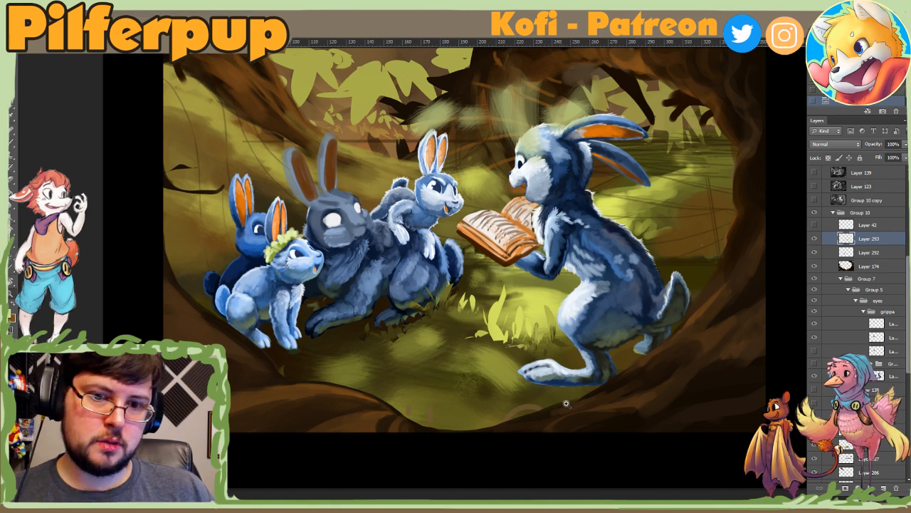
Step: Lasso a row of grass blades on the foreground ground below the grey rabbit's feet and prepare the brush for them
left_click(567, 406, "alt")
left_click(567, 406, "alt")
left_click(569, 420)
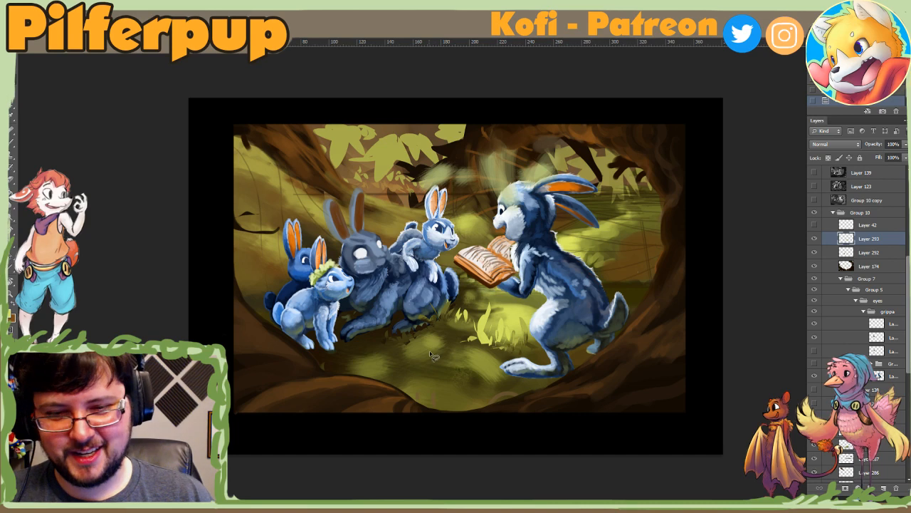
mouse_move(432, 354)
left_mouse_down()
mouse_move(440, 334)
mouse_move(440, 352)
mouse_move(454, 350)
mouse_move(444, 344)
mouse_move(445, 367)
mouse_move(425, 349)
mouse_move(439, 369)
mouse_move(433, 356)
mouse_move(436, 365)
mouse_move(421, 370)
mouse_move(404, 366)
mouse_move(396, 350)
mouse_move(417, 357)
mouse_move(418, 370)
mouse_move(470, 356)
left_mouse_up()
key("b")
right_click(392, 334)
left_click(387, 355)
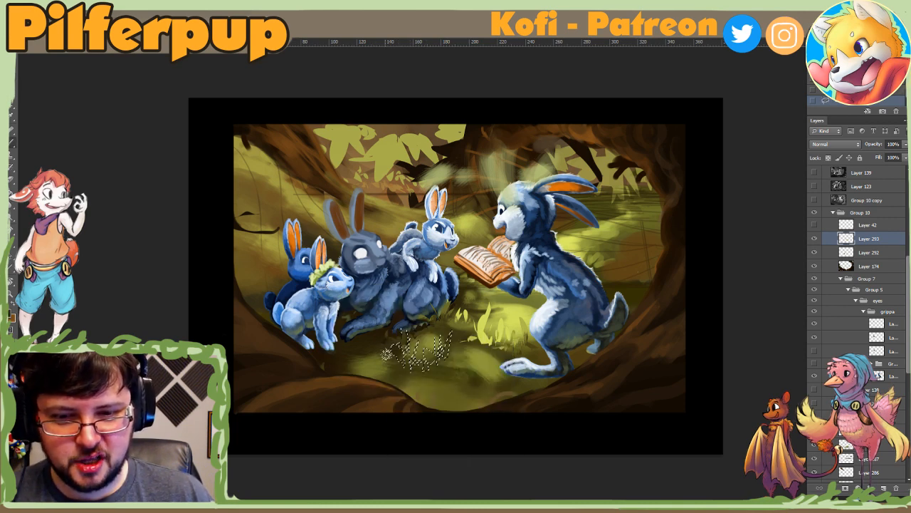
Step: Paint dark colour into the selected foreground grass blades and clear the selection
mouse_move(390, 352)
left_mouse_down()
mouse_move(460, 344)
mouse_move(445, 348)
left_mouse_up()
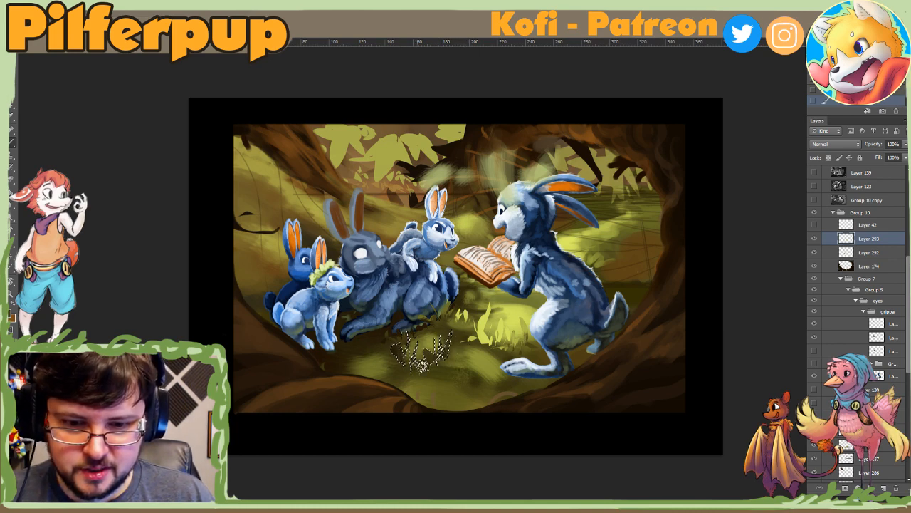
key("ctrl+d")
key("ctrl+z")
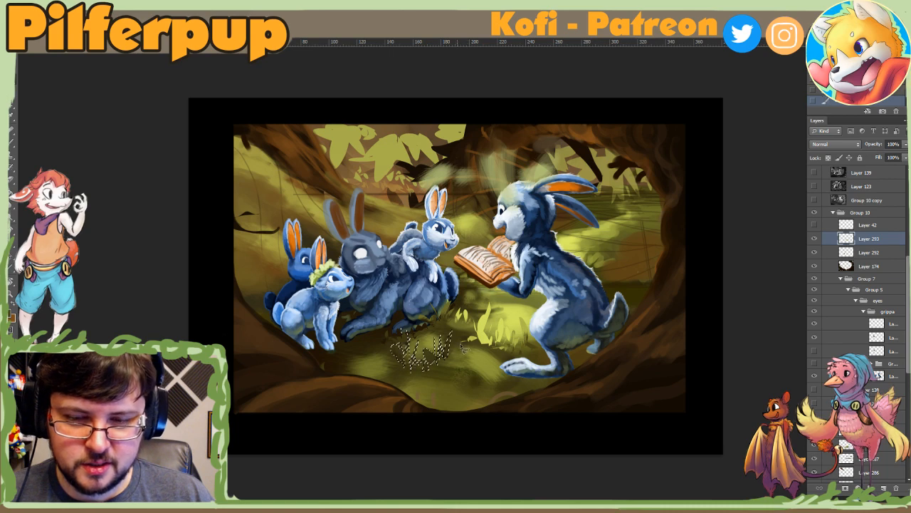
key("b")
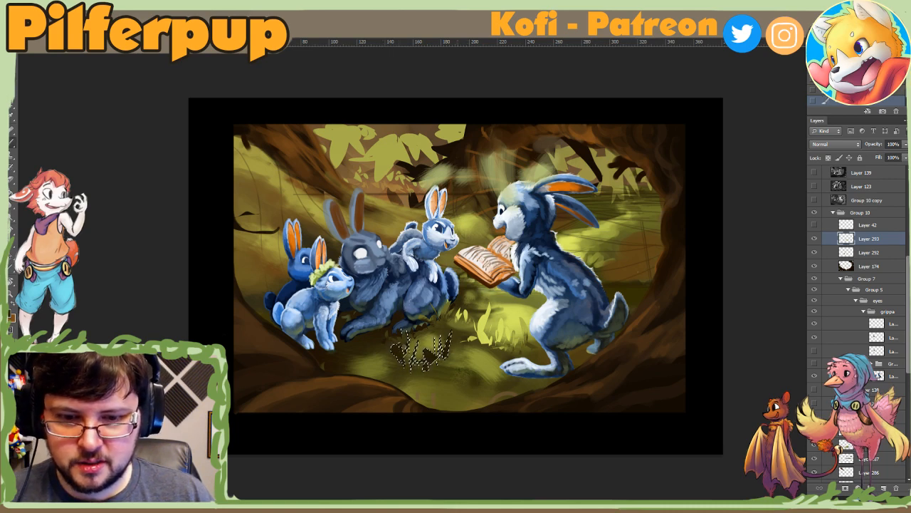
key("ctrl+d")
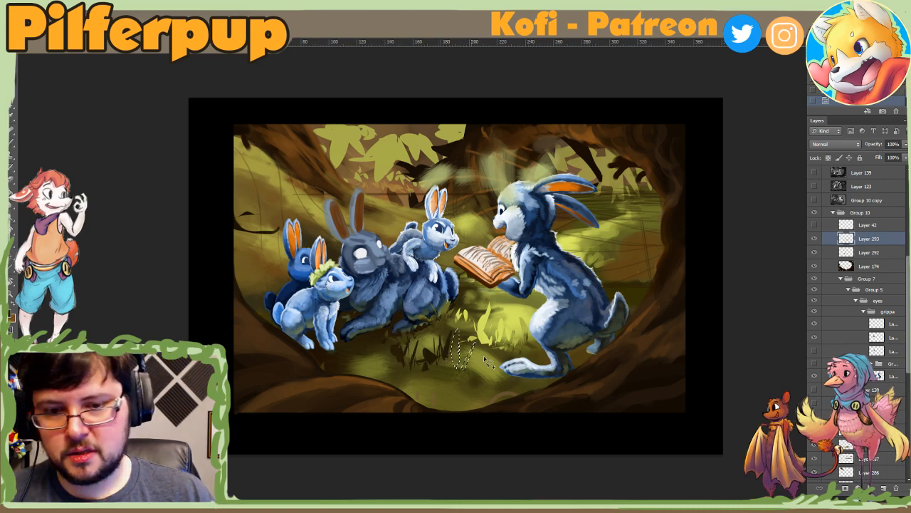
Step: Lasso and paint more blades joining the dark foreground grass to the bright tuft, deselect, and check the whole picture
mouse_move(464, 366)
left_mouse_down()
mouse_move(466, 339)
mouse_move(447, 356)
mouse_move(452, 371)
mouse_move(416, 370)
mouse_move(419, 354)
mouse_move(424, 373)
mouse_move(417, 371)
mouse_move(400, 355)
mouse_move(411, 339)
mouse_move(486, 331)
mouse_move(482, 361)
left_mouse_up()
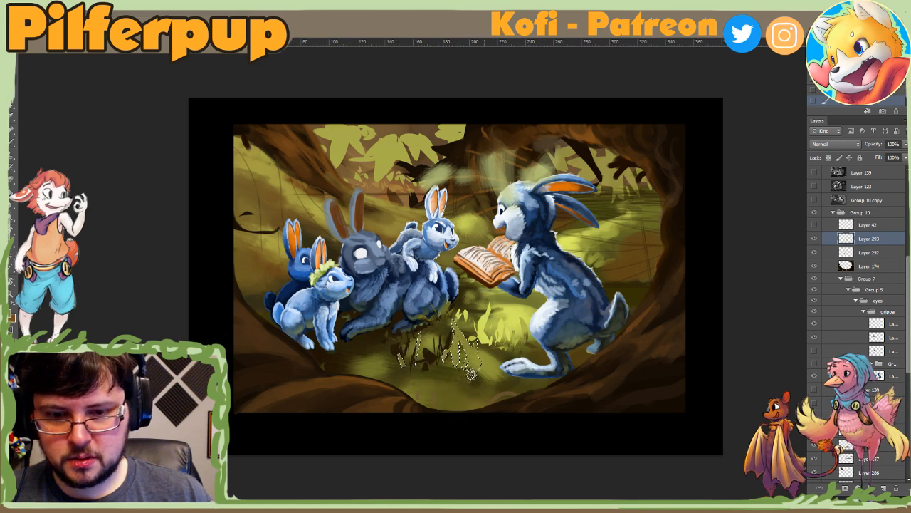
key("ctrl+d")
left_click(536, 392, "ctrl+alt")
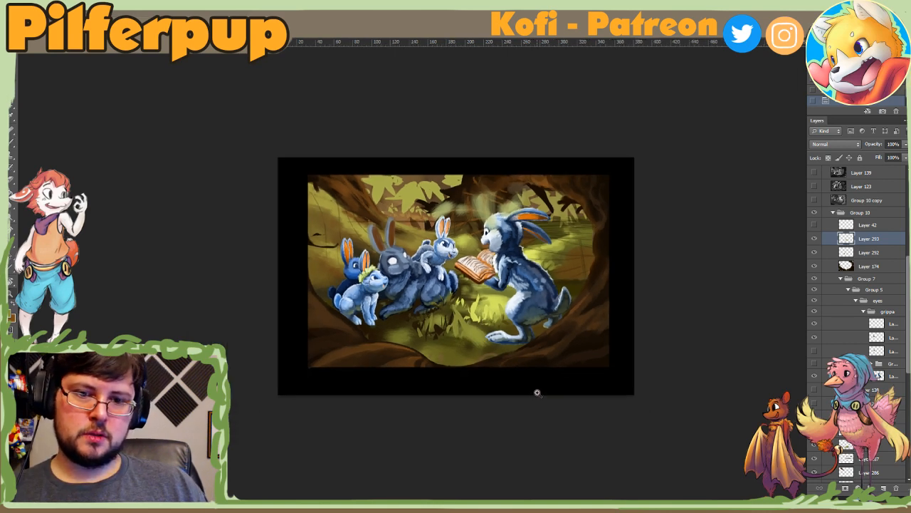
left_click(531, 384, "ctrl")
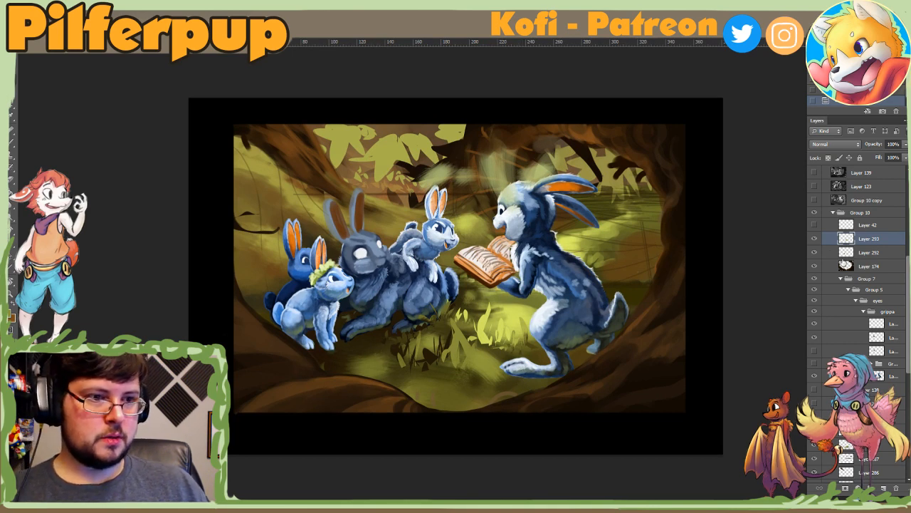
Step: Hide grass layers Layer 293 and Layer 292, compare the picture with and without them, and try to save the document
left_click(814, 239)
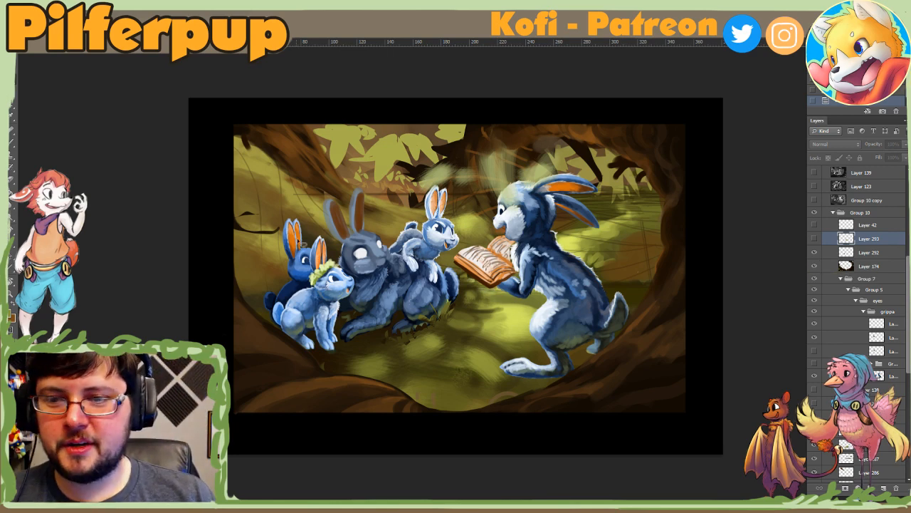
left_click(816, 254)
key("ctrl+s")
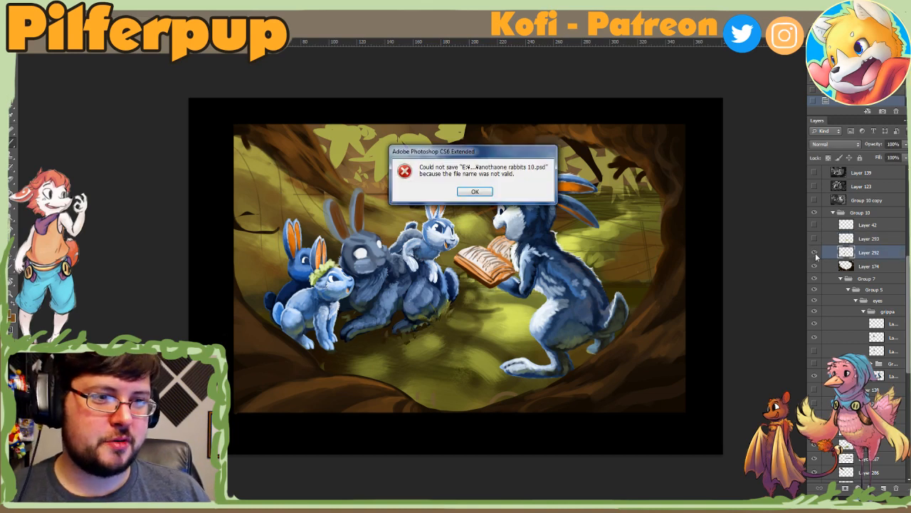
key("Return")
left_click(815, 256)
left_click(815, 255)
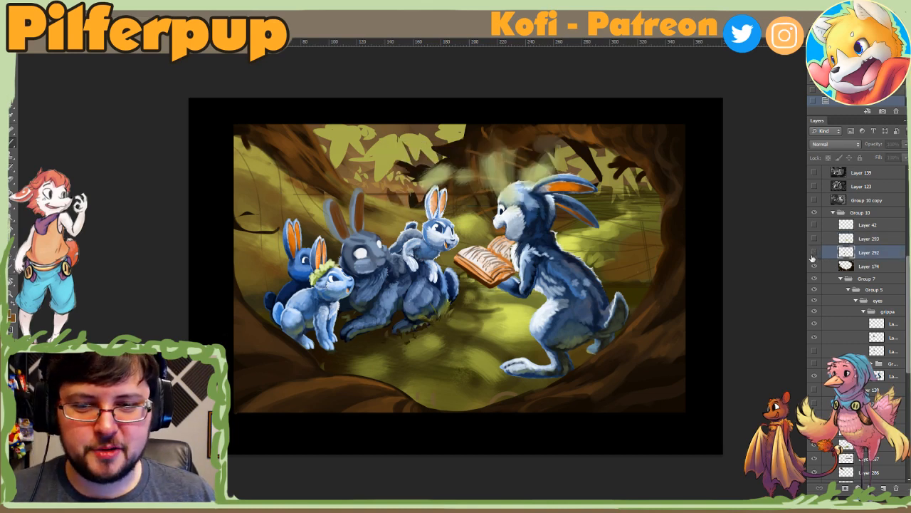
left_click(815, 255)
Step: Add a new layer above Layer 174 and stipple textured yellow-green highlights across the ground between the rabbits
left_click(840, 266)
left_click(883, 488)
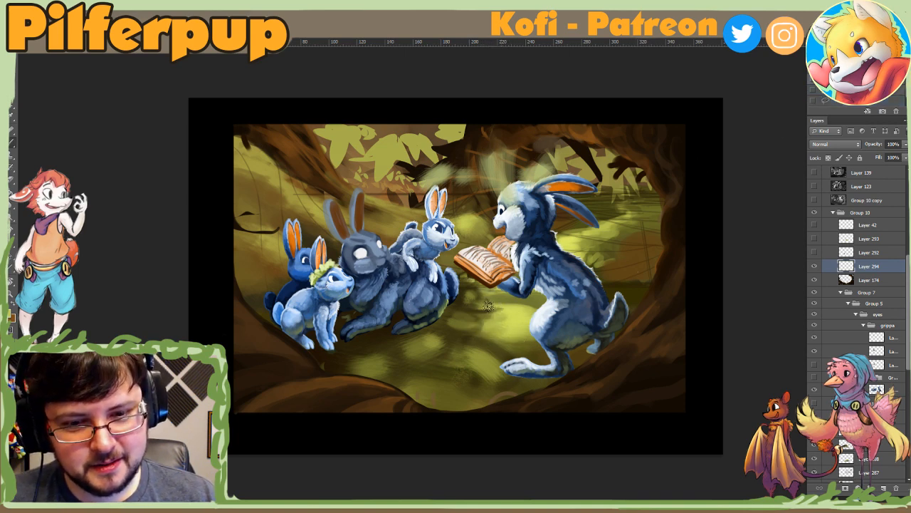
left_click(514, 319)
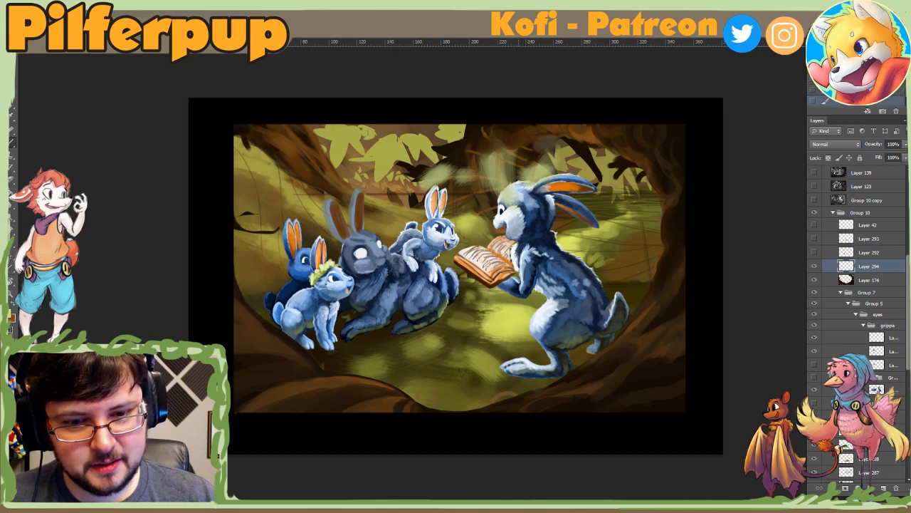
left_click_drag(492, 314, 499, 337)
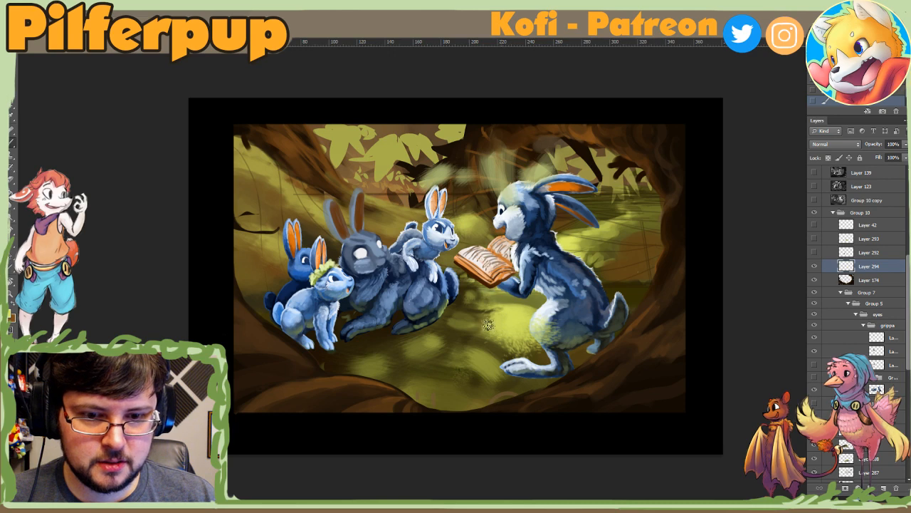
left_click_drag(490, 324, 454, 318)
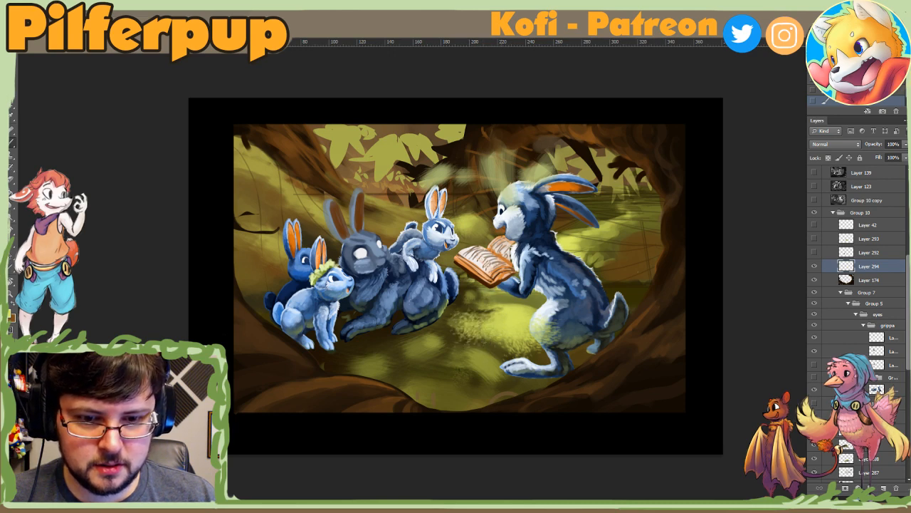
left_click_drag(498, 349, 508, 378)
mouse_move(498, 345)
left_mouse_down()
mouse_move(489, 358)
mouse_move(465, 348)
left_mouse_up()
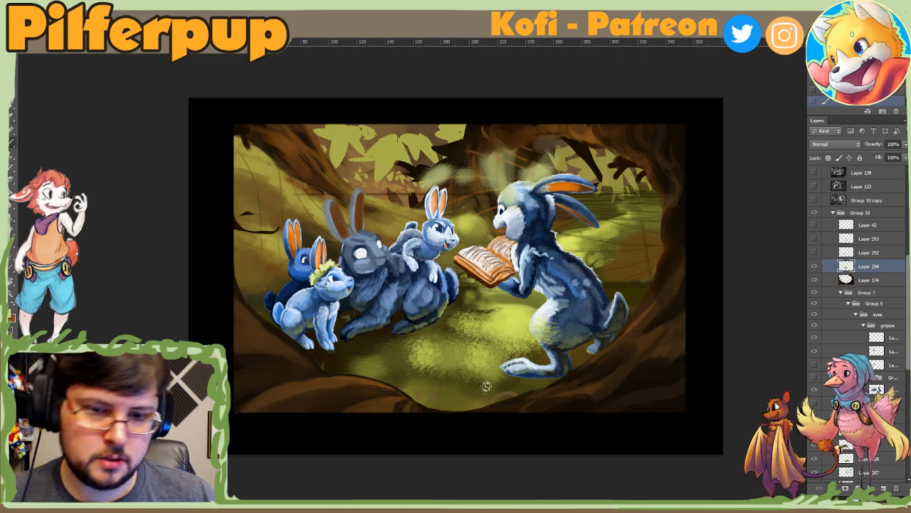
Step: Toggle the textured ground layer to compare it, and move it beneath the reading rabbit's character layers
right_click(482, 360)
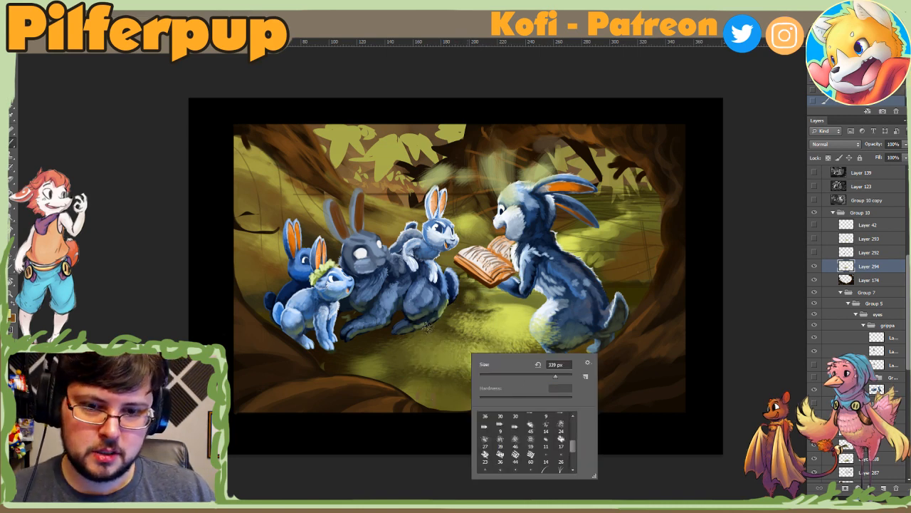
left_click(846, 273)
left_click(815, 267)
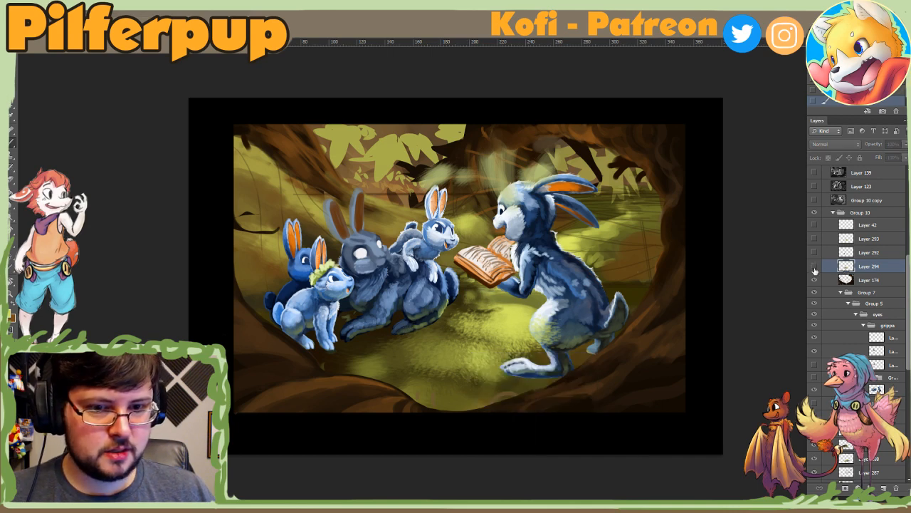
left_click(815, 267)
left_click_drag(845, 270, 854, 351)
left_click_drag(877, 390, 877, 391)
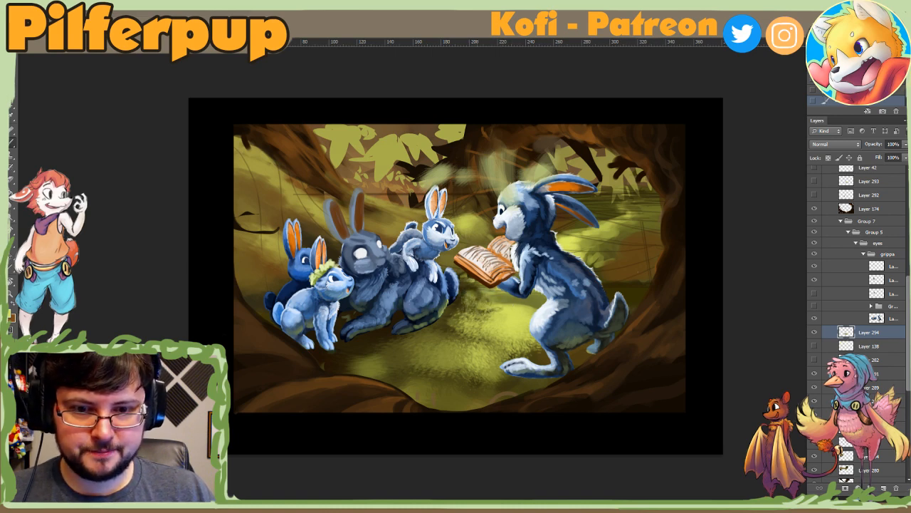
Step: Pick the 39 px textured brush, adjust its size, and stipple yellow-green texture across the ground between the rabbits
right_click(504, 306)
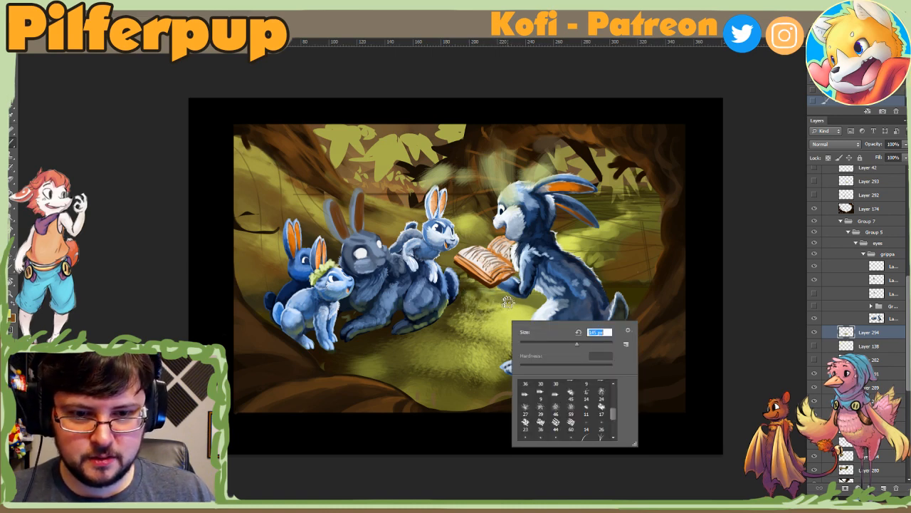
left_click(540, 409)
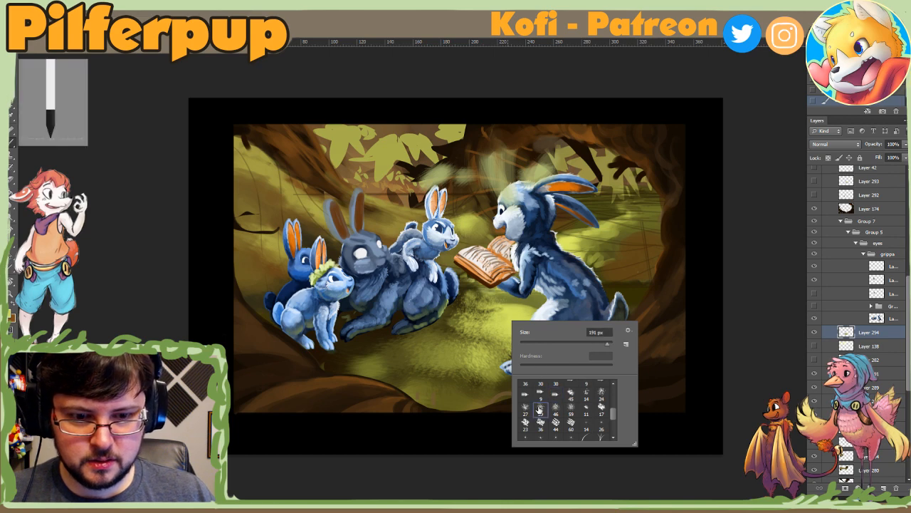
left_click(565, 343)
left_click(496, 312)
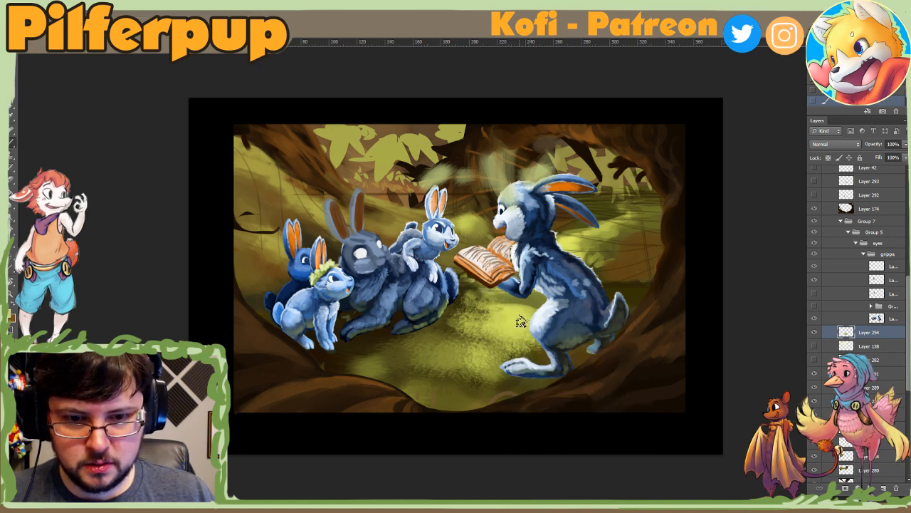
right_click(522, 322)
left_click(583, 344)
left_click(485, 302)
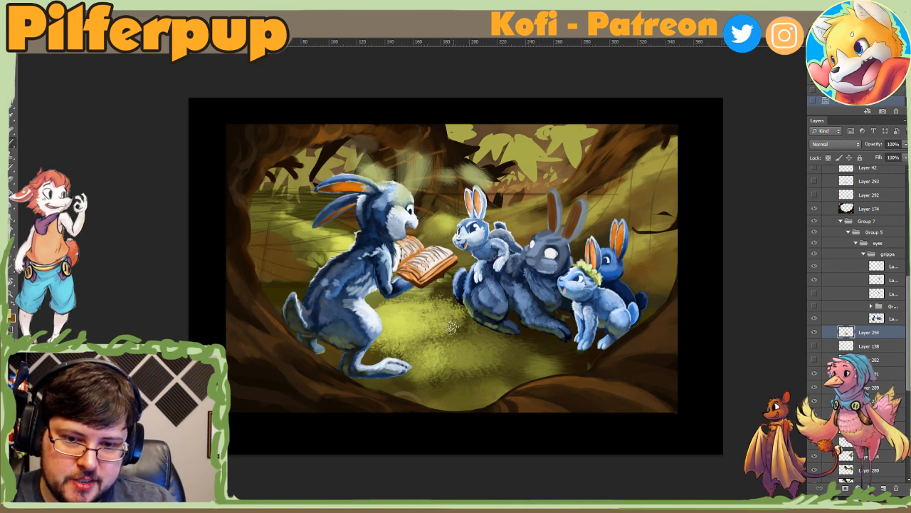
right_click(475, 349)
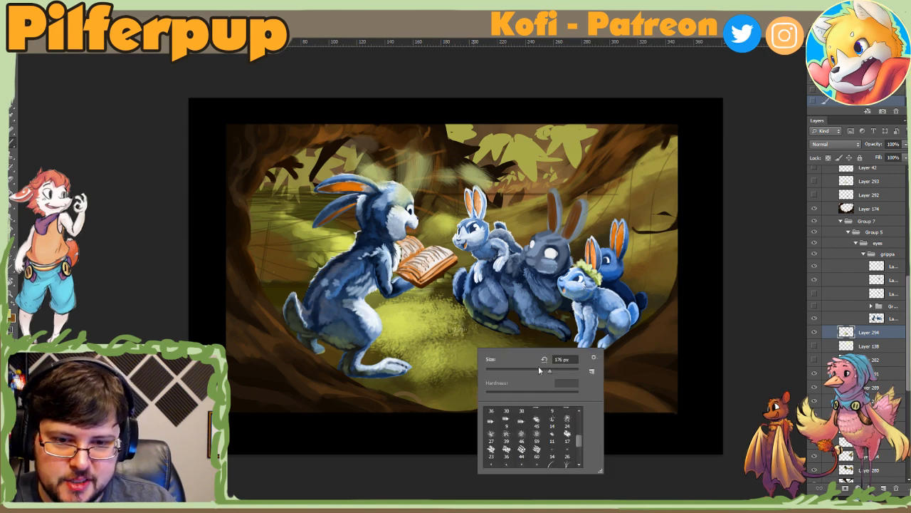
left_click(448, 332)
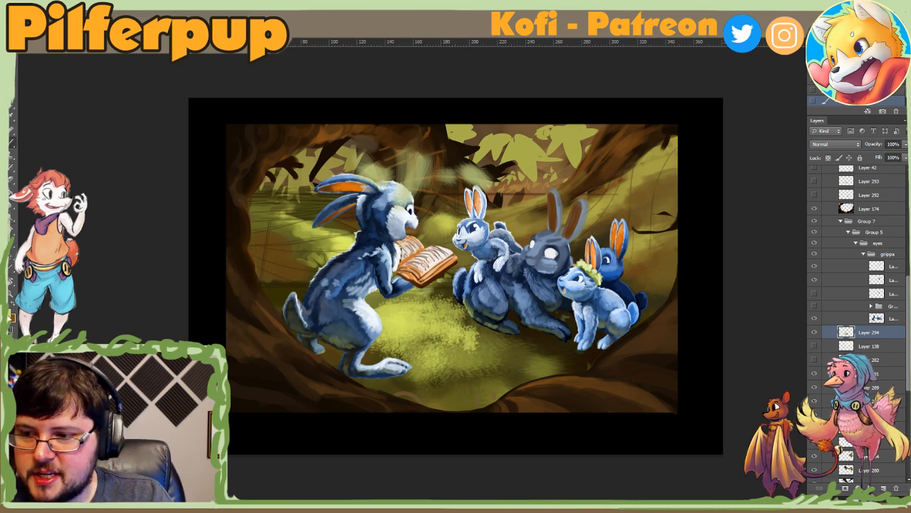
Step: Set the foreground colour to purple #7325d3, try a textured stroke on the ground between the rabbits, and undo it
left_click(9, 315)
left_click(743, 96)
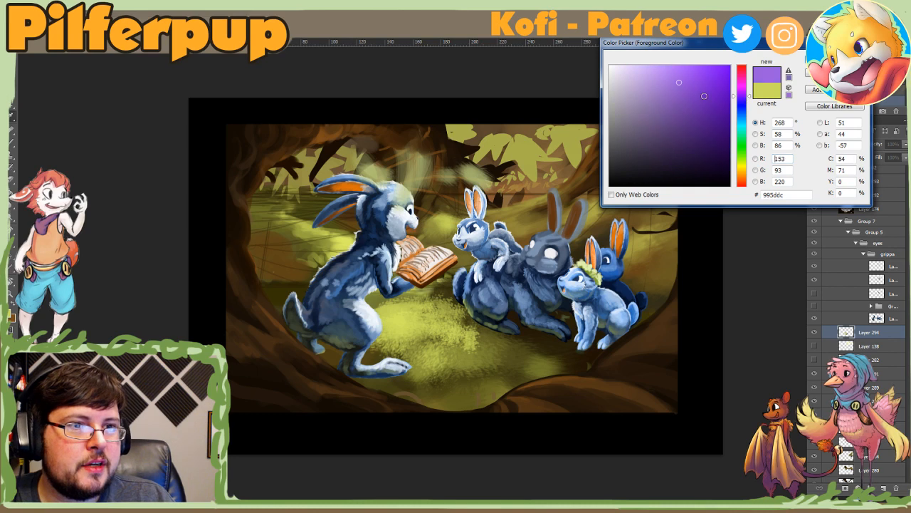
mouse_move(703, 94)
left_mouse_down()
mouse_move(688, 71)
mouse_move(705, 65)
mouse_move(688, 70)
left_mouse_up()
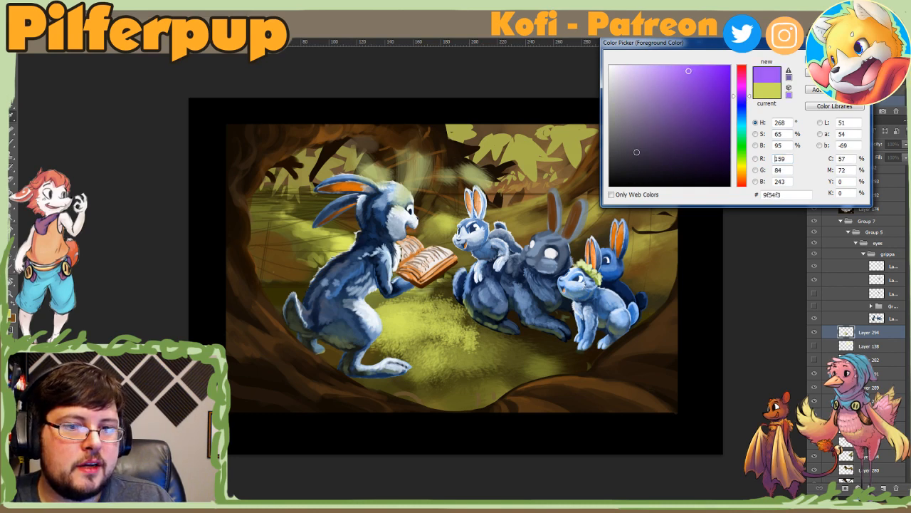
left_click(613, 283)
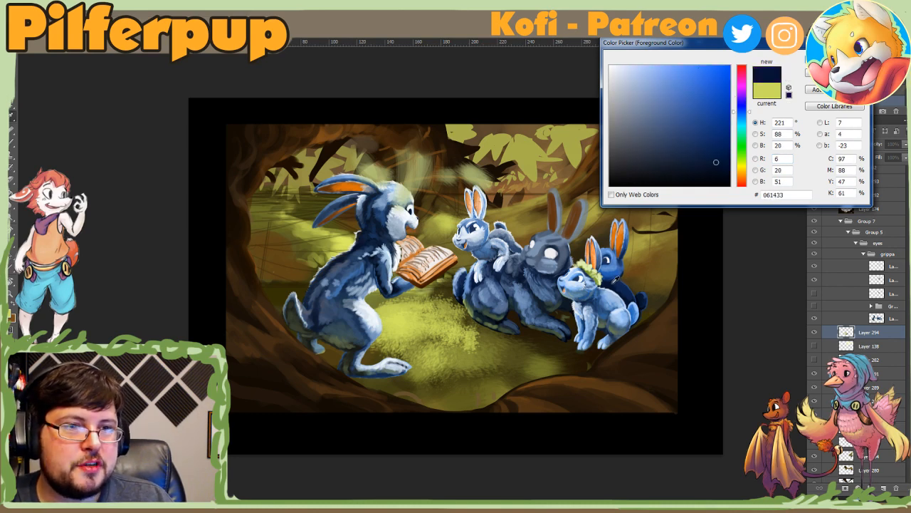
left_click(743, 96)
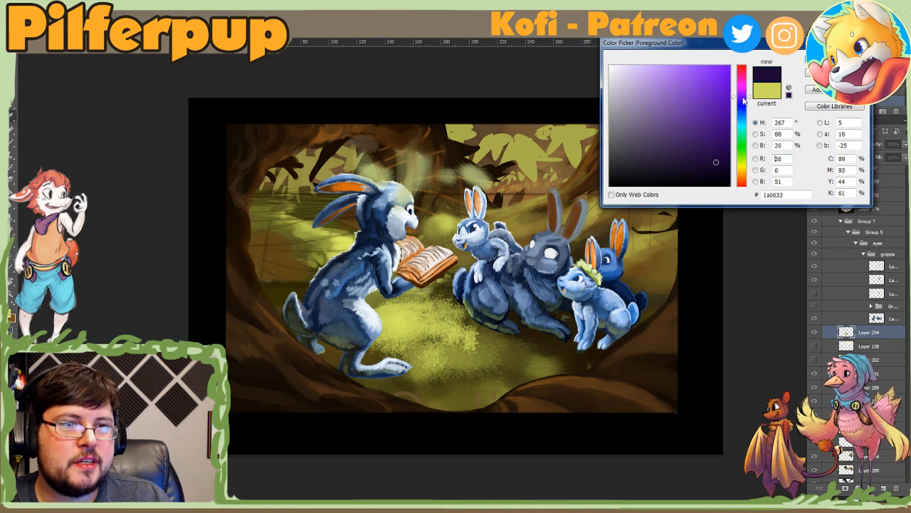
left_click(709, 86)
key("Return")
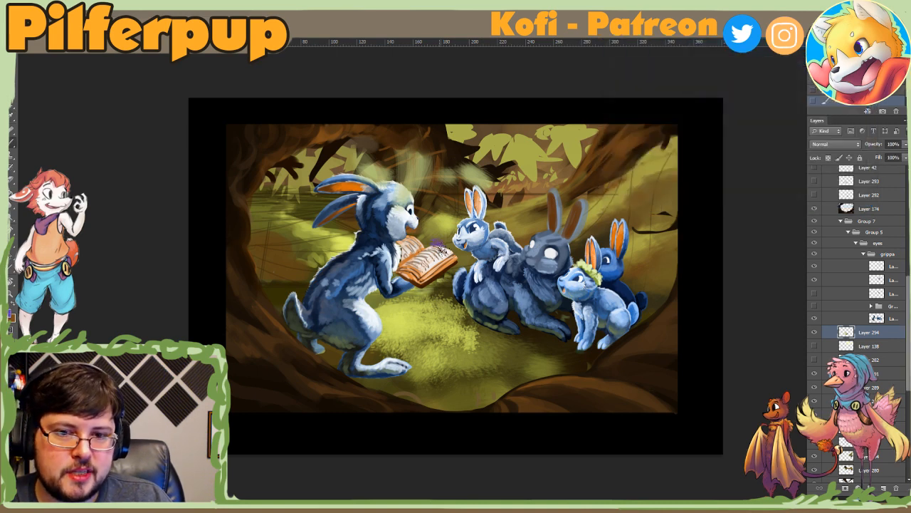
right_click(510, 341)
mouse_move(431, 338)
left_mouse_down()
mouse_move(424, 342)
mouse_move(462, 343)
left_mouse_up()
key("ctrl+z")
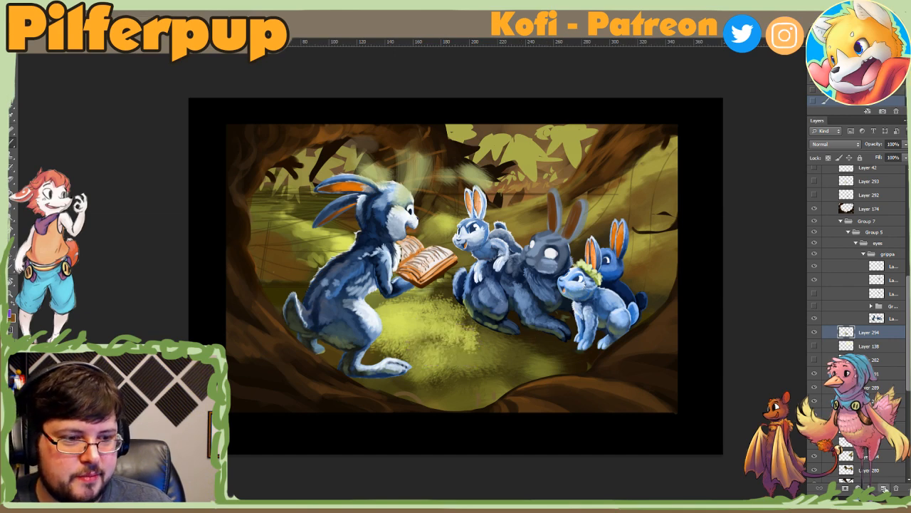
Step: Add a new layer directly above the textured ground layer, Layer 294
left_click(883, 489)
key("ctrl+minus")
key("ctrl+minus")
key("ctrl+minus")
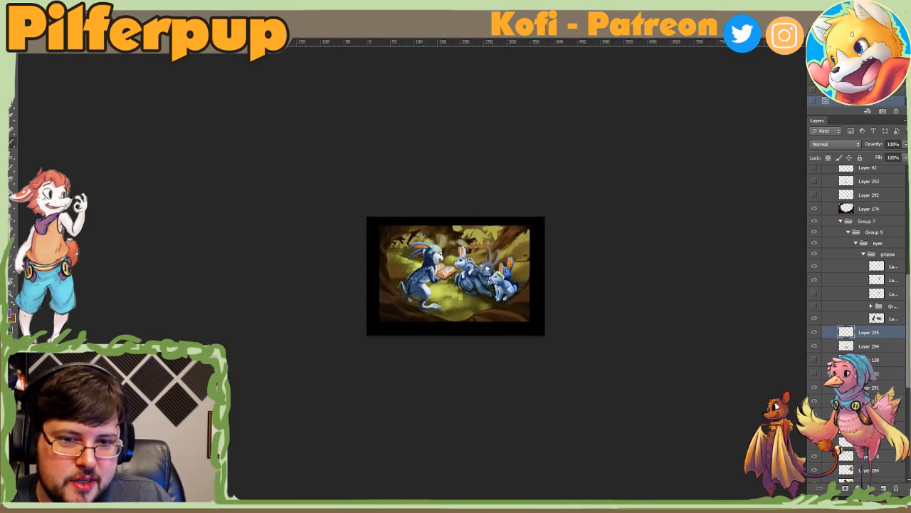
Step: Try purple textured strokes at different brush sizes on the ground around the rabbits, and erase them
right_click(493, 279)
left_click_drag(524, 304, 531, 303)
left_click(493, 310)
key("ctrl+z")
right_click(483, 309)
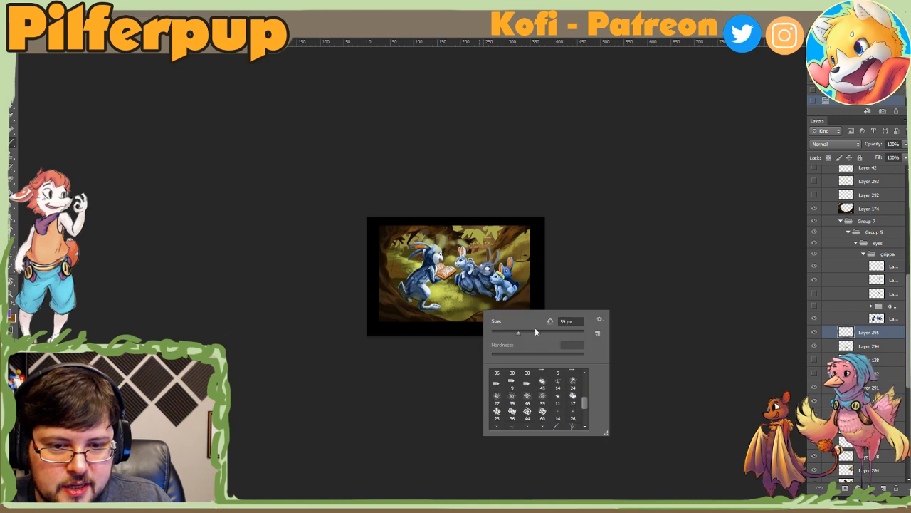
left_click(535, 330)
mouse_move(473, 302)
left_mouse_down()
mouse_move(460, 305)
mouse_move(433, 289)
left_mouse_up()
key("e")
mouse_move(478, 309)
left_mouse_down()
mouse_move(449, 304)
mouse_move(469, 309)
left_mouse_up()
right_click(463, 295)
left_click(537, 319)
left_click(464, 306)
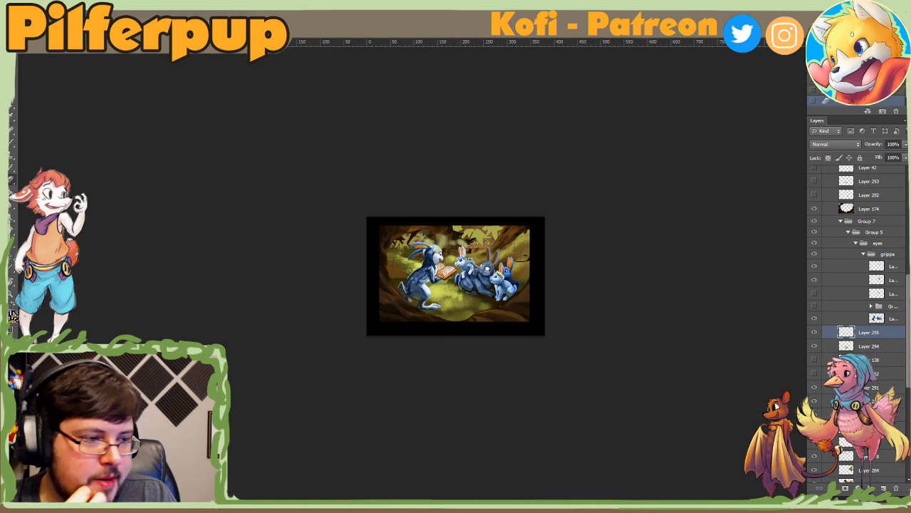
Step: Set the foreground colour to bright yellow #faea3c, comparing it against colours sampled from the painting
left_click(13, 314)
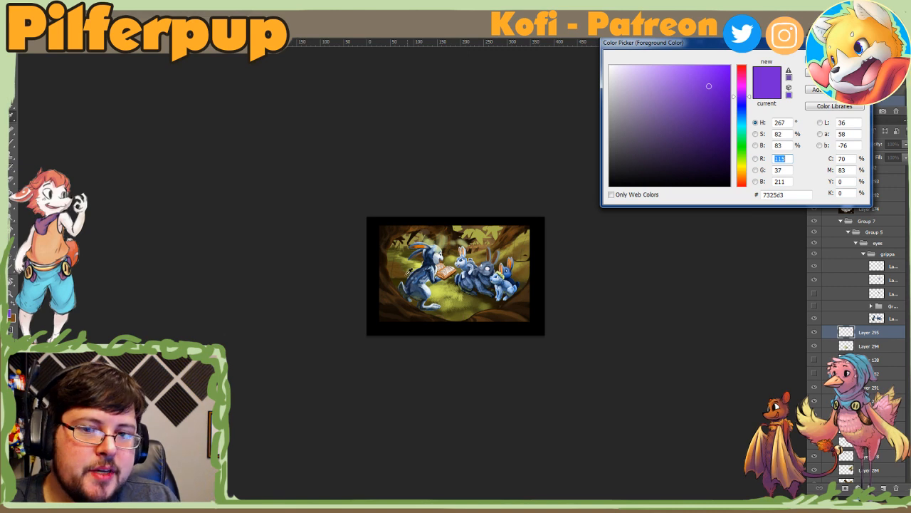
left_click(431, 256)
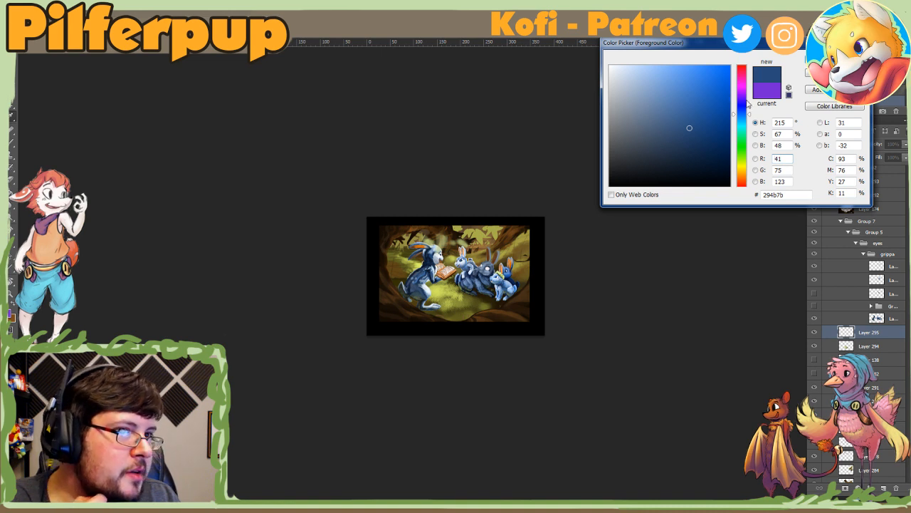
left_click_drag(748, 104, 746, 101)
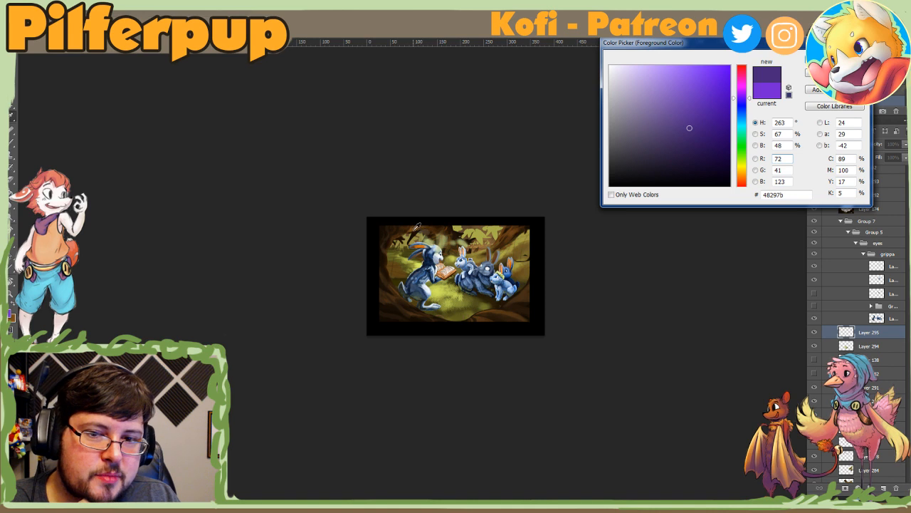
left_click(414, 230)
left_click(742, 171)
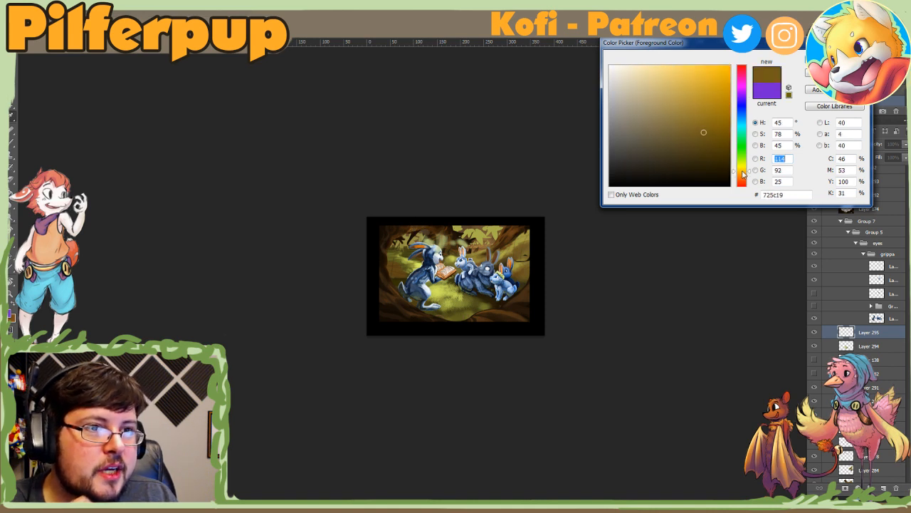
left_click_drag(710, 84, 702, 68)
left_click_drag(743, 173, 744, 171)
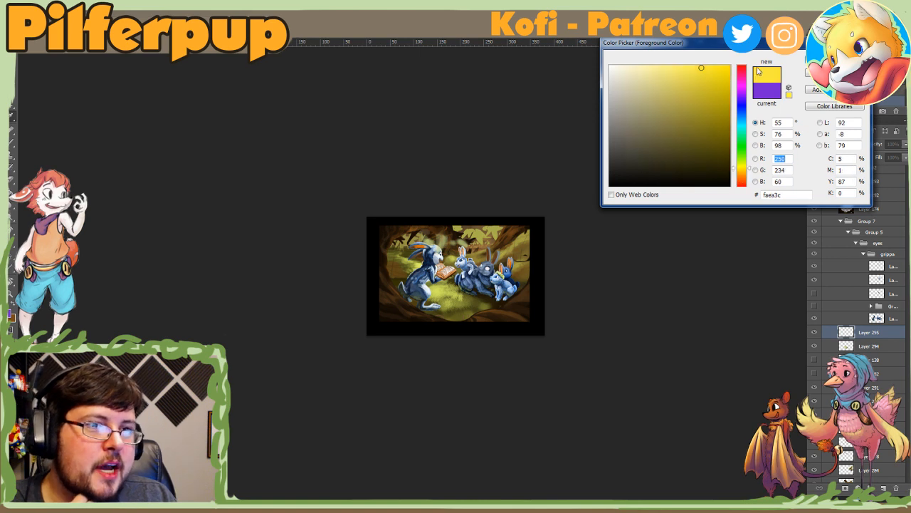
key("Return")
Step: Toggle Layer 295 to check it and dab bright yellow light patches on the ground between the rabbits
key("ctrl+plus")
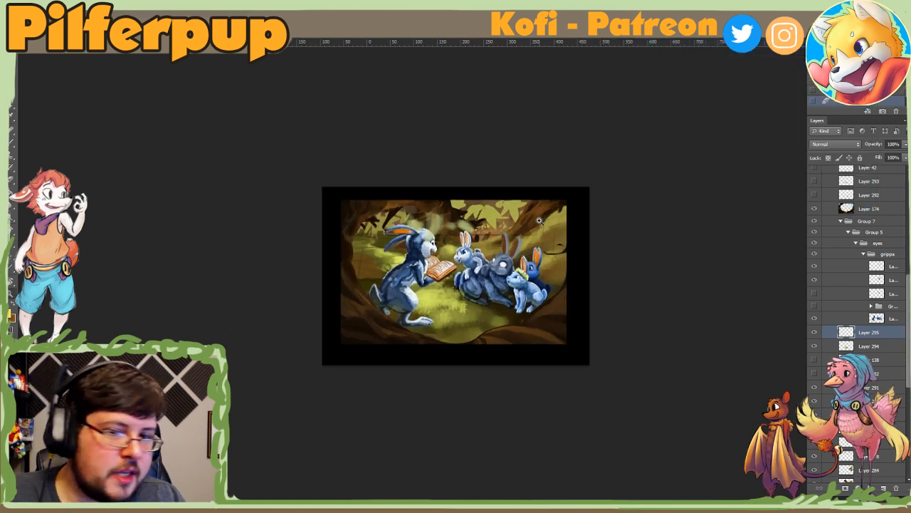
key("ctrl+plus")
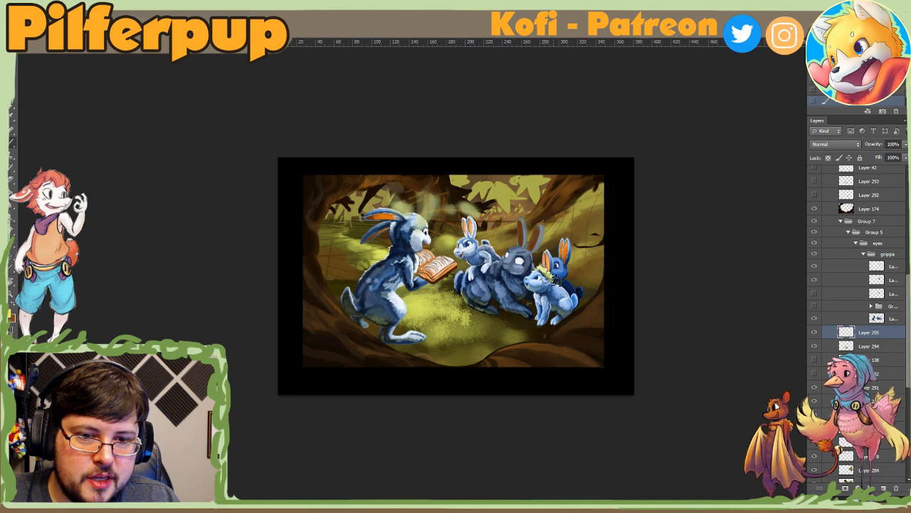
left_click(814, 333)
left_click(815, 332)
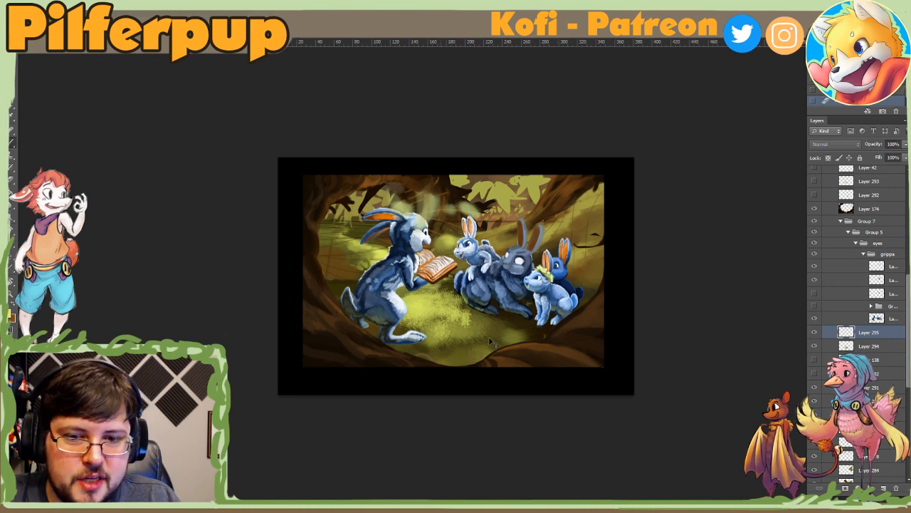
mouse_move(448, 309)
left_mouse_down()
mouse_move(466, 316)
mouse_move(423, 311)
left_mouse_up()
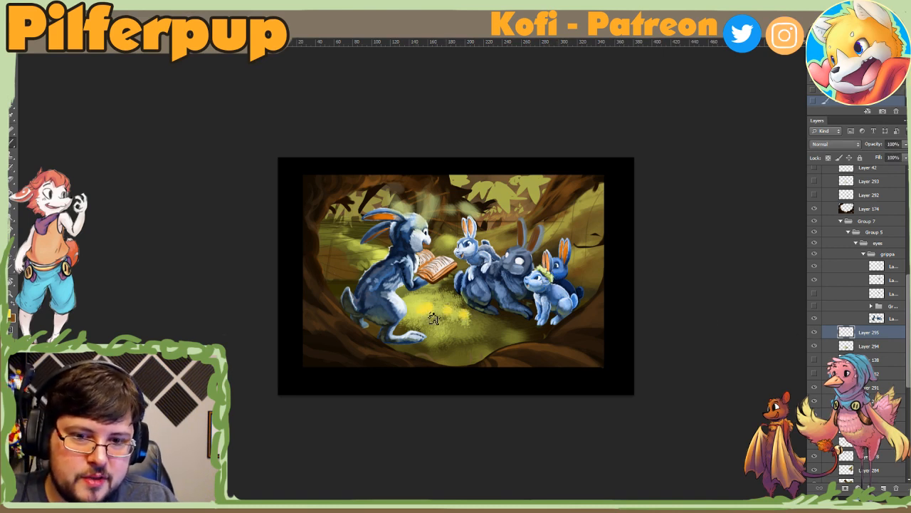
Step: Reduce the brush size, paint thin yellow highlights on the distant grass behind the reading rabbit's ears, and undo the last stroke
right_click(447, 314)
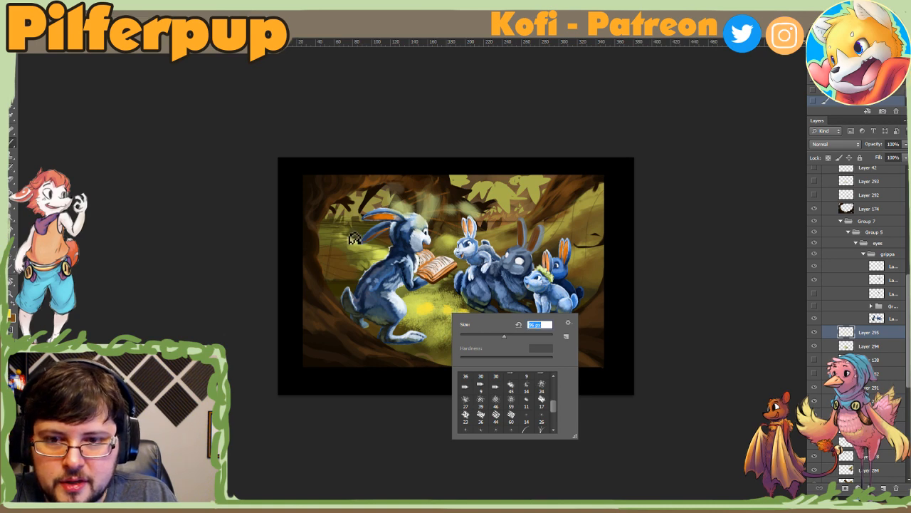
left_click(469, 335)
left_click(352, 232)
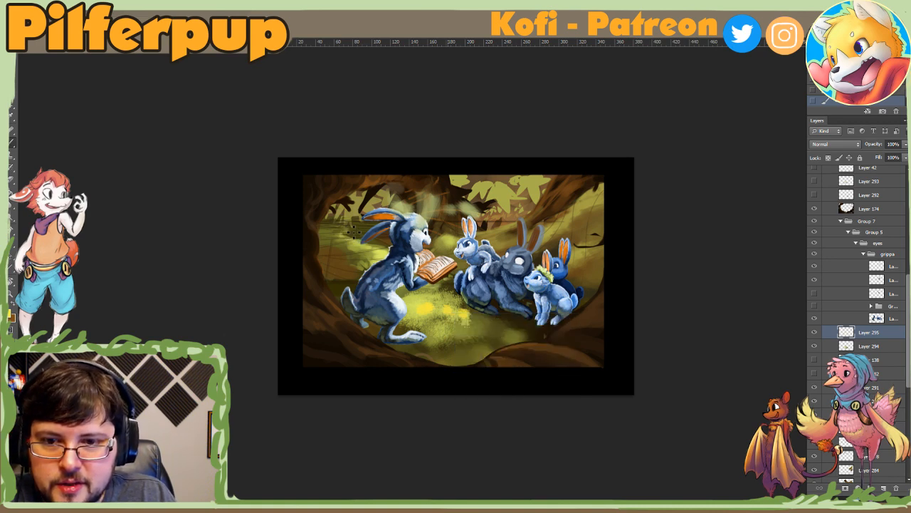
key("r")
left_click_drag(353, 233, 400, 370)
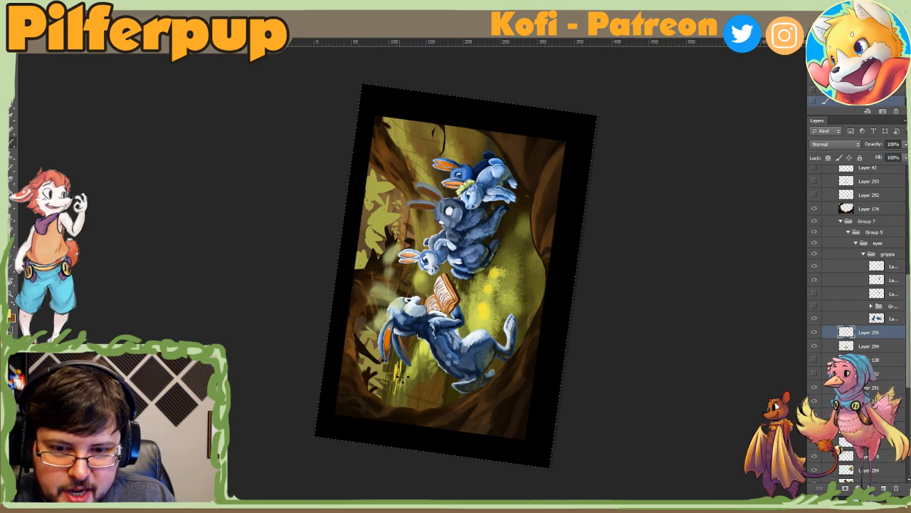
right_click(403, 378)
left_click(440, 388)
left_click(399, 364)
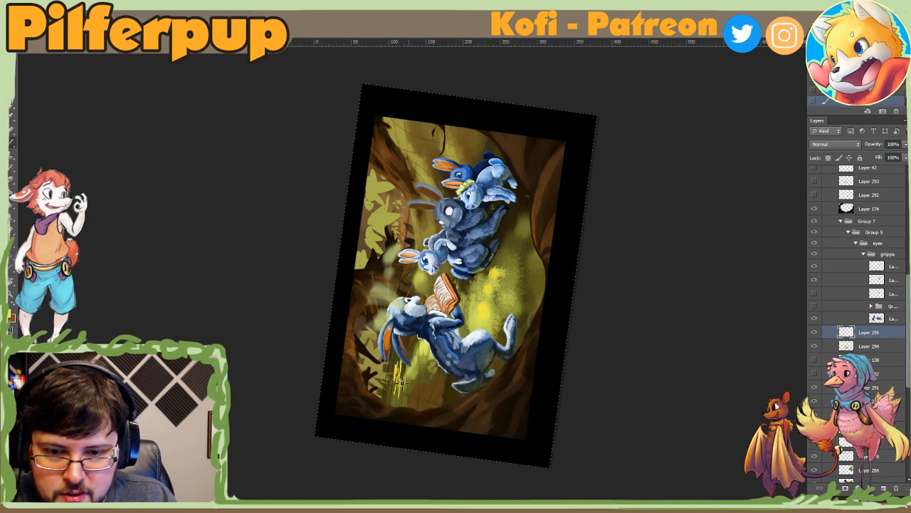
mouse_move(402, 361)
left_mouse_down()
mouse_move(403, 399)
mouse_move(408, 351)
mouse_move(398, 348)
mouse_move(395, 378)
left_mouse_up()
key("ctrl+z")
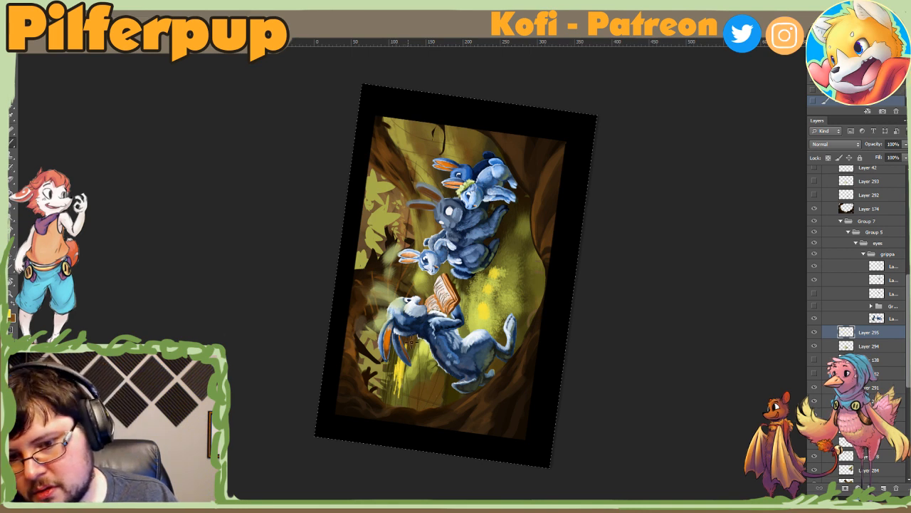
Step: Resize the brush and blend the distant grass highlights with an olive-yellow sampled from the surrounding grass
right_click(411, 343)
left_click(437, 368)
left_click(406, 374, "alt")
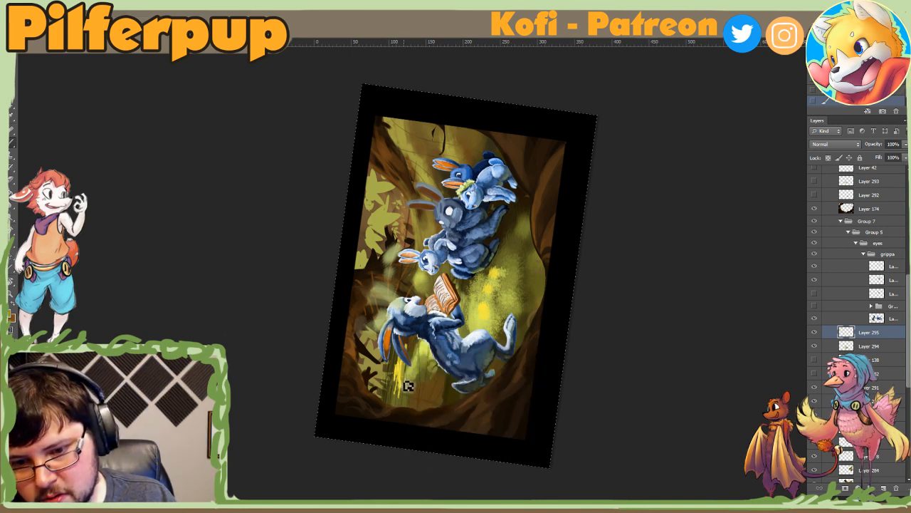
left_click_drag(407, 384, 402, 368)
left_click(402, 361, "alt")
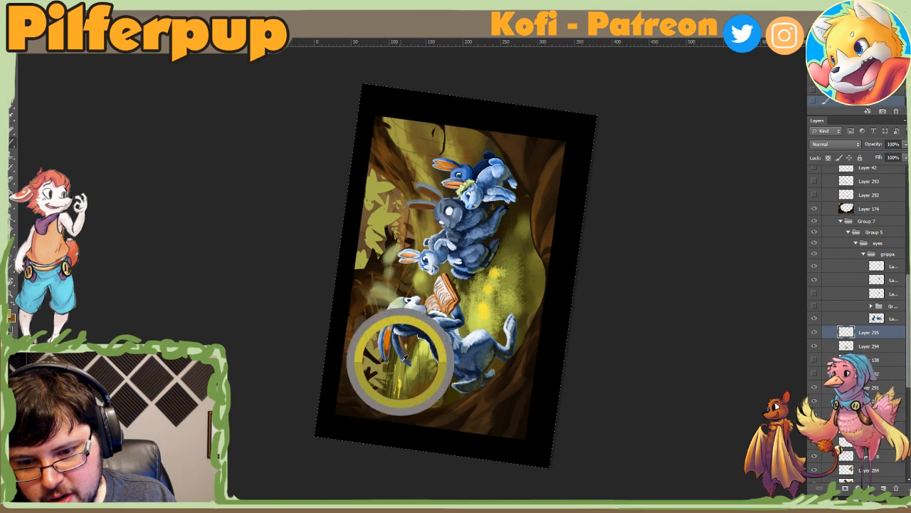
left_click(408, 344, "alt")
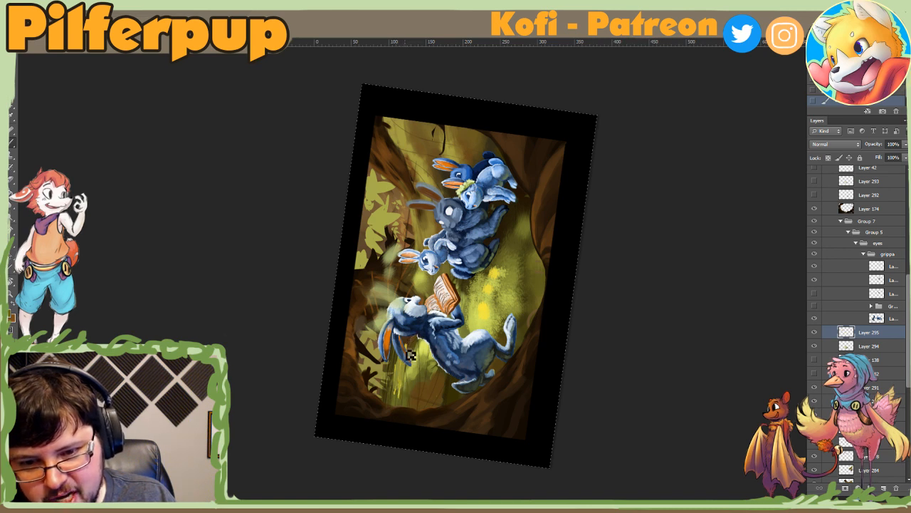
mouse_move(409, 365)
left_mouse_down()
mouse_move(411, 351)
mouse_move(401, 397)
mouse_move(403, 388)
left_mouse_up()
left_click(411, 352, "alt")
Step: Sample yellow from the dappled ground and add brighter strokes to the distant grass behind the reading rabbit
left_click(465, 322, "alt")
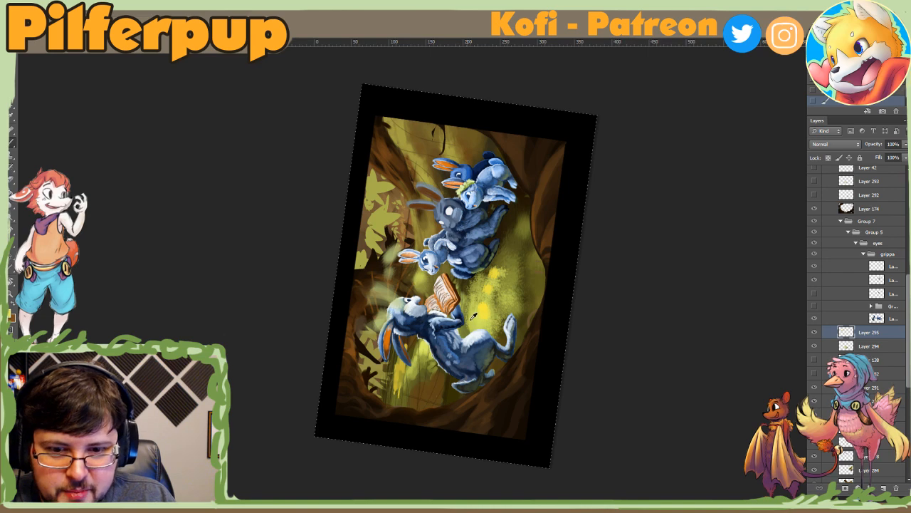
right_click(412, 374)
left_click(405, 383)
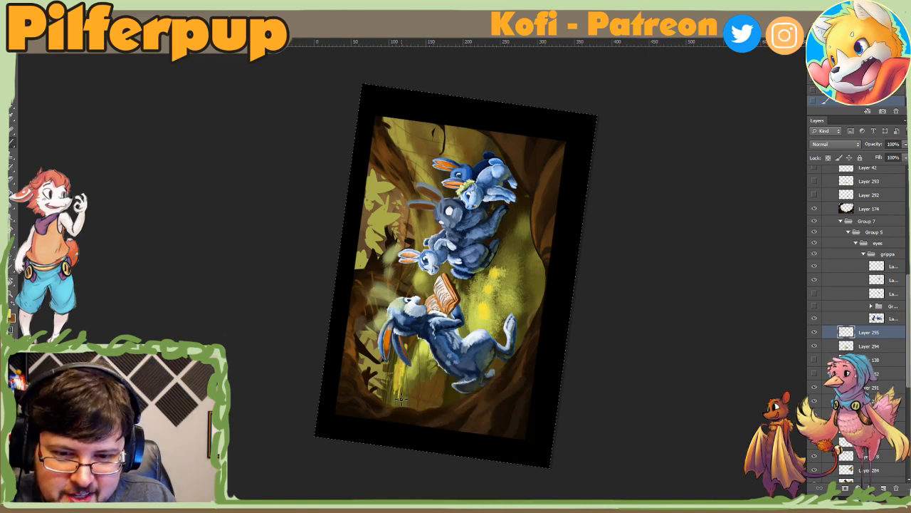
key("Escape")
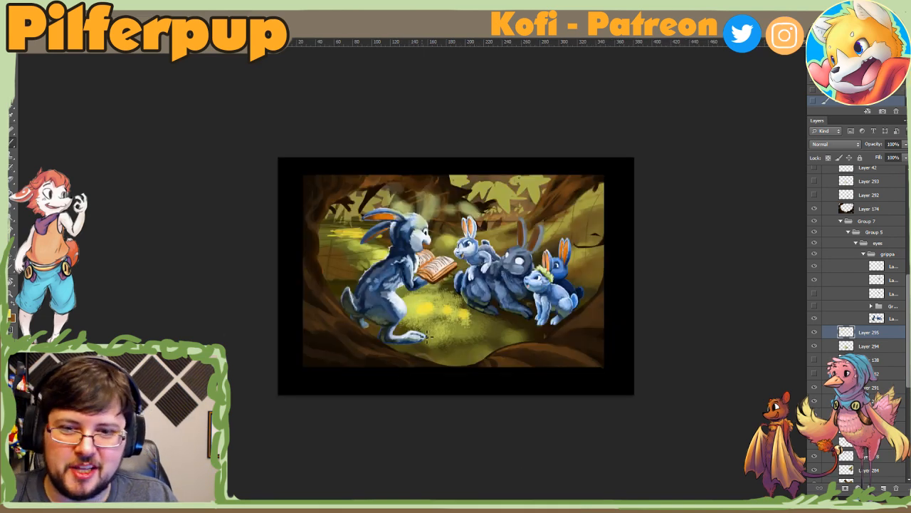
Step: Adjust the brush size and add short yellow strokes to the distant grass behind the reading rabbit's ears
left_click(352, 228, "alt")
right_click(341, 238)
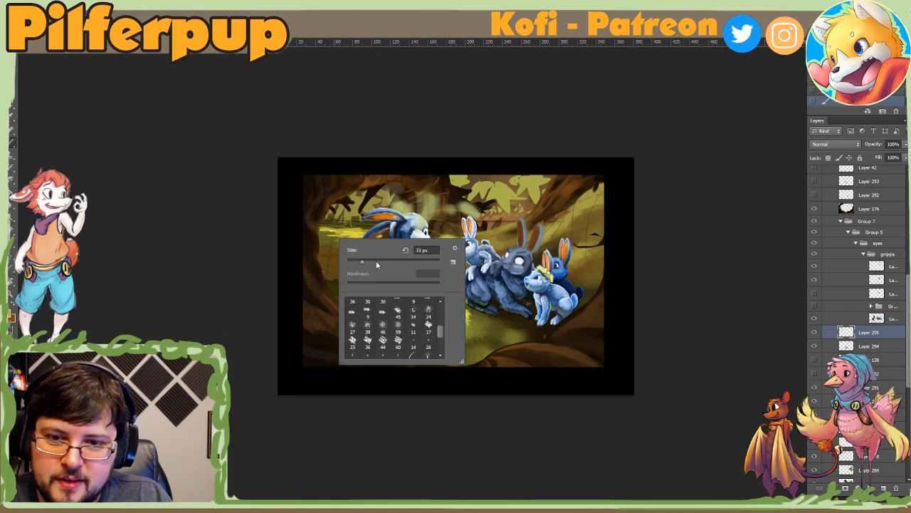
key("Return")
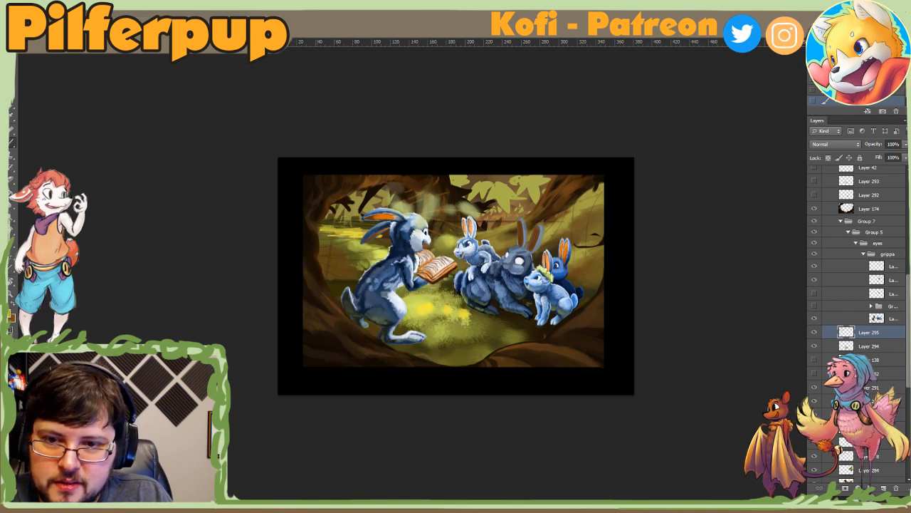
left_click(327, 233, "alt")
left_click_drag(333, 237, 356, 237)
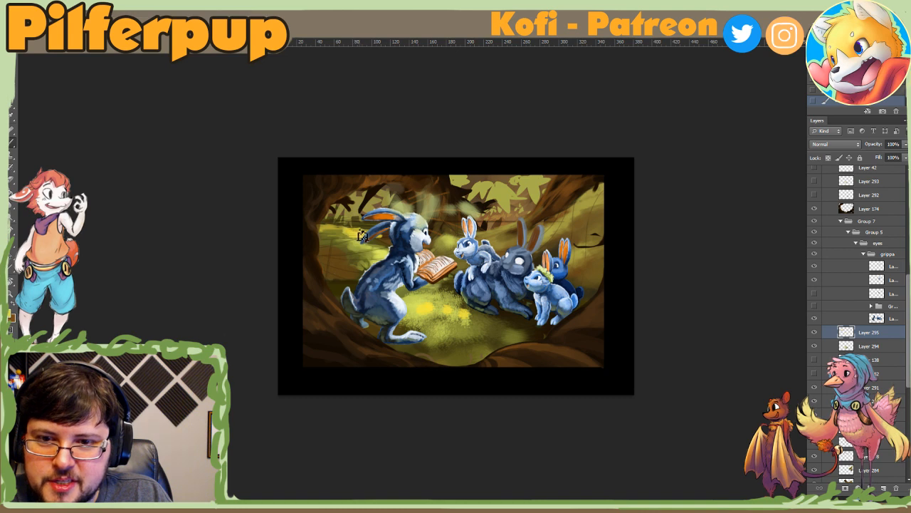
right_click(369, 233)
key("Return")
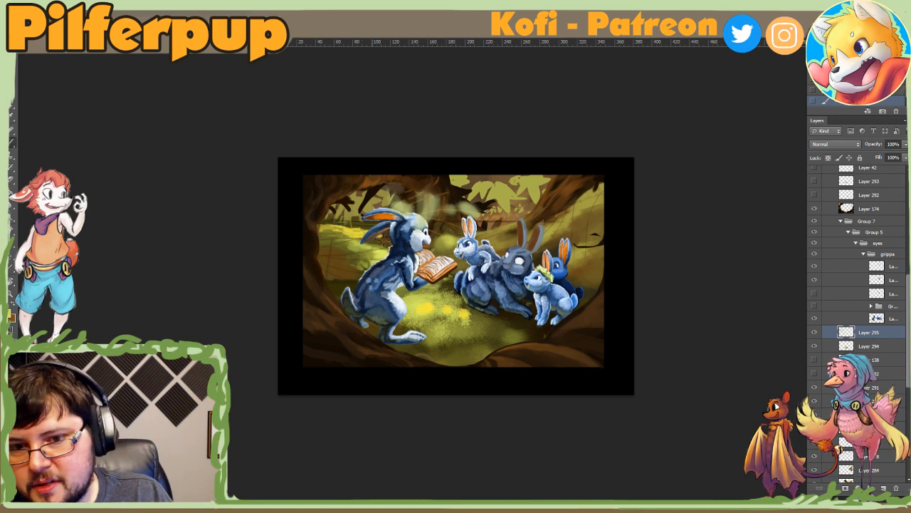
Step: Refine the brush size and streak yellow along the grass between the reading rabbit's ears and back
mouse_move(390, 243)
left_mouse_down()
mouse_move(346, 413)
mouse_move(398, 332)
left_mouse_up()
right_click(399, 331)
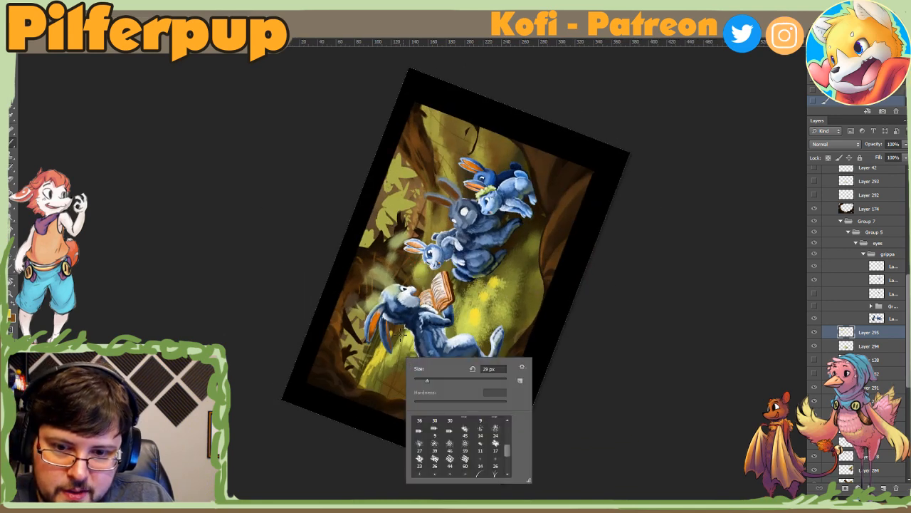
key("Return")
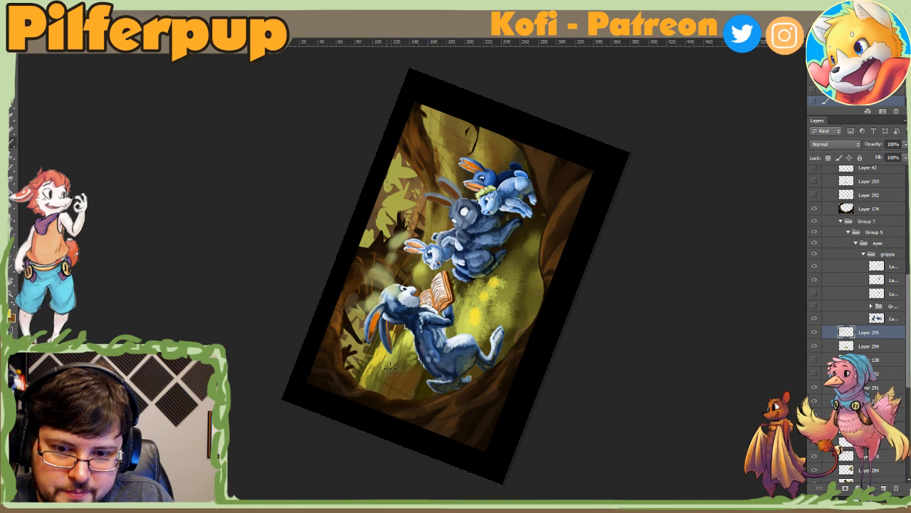
right_click(408, 333)
key("Return")
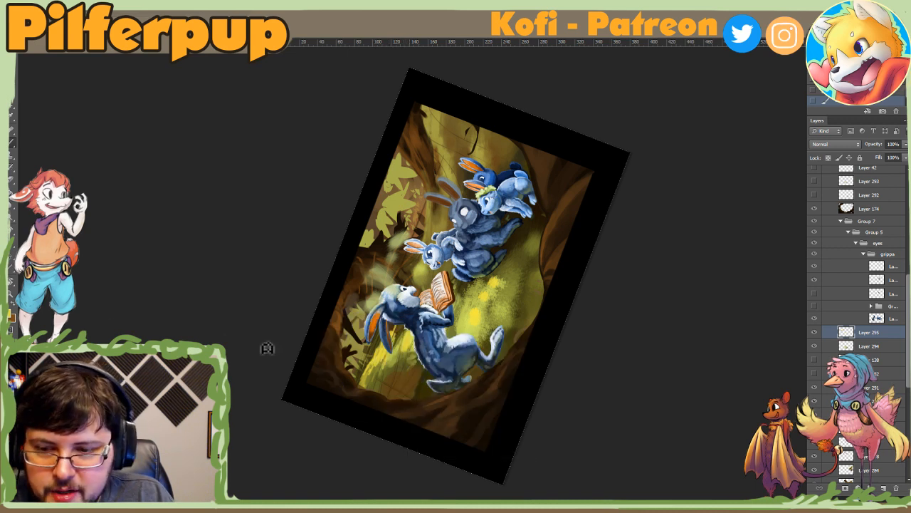
Step: Set the foreground colour to light yellow fff771 and paint broad sunlight over the ground between the rabbits
left_click(12, 312)
left_click(677, 63)
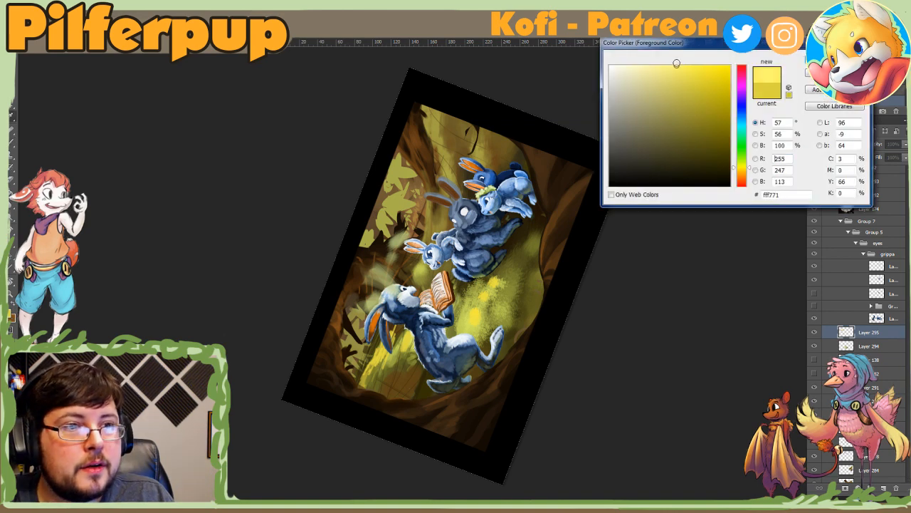
left_click(835, 57)
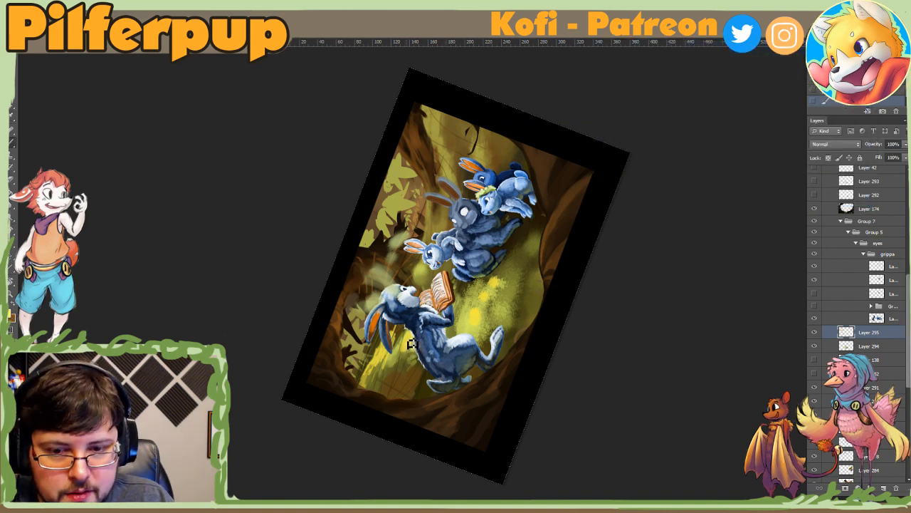
right_click(456, 283)
mouse_move(446, 337)
left_mouse_down()
mouse_move(457, 292)
mouse_move(474, 310)
mouse_move(473, 326)
mouse_move(494, 277)
left_mouse_up()
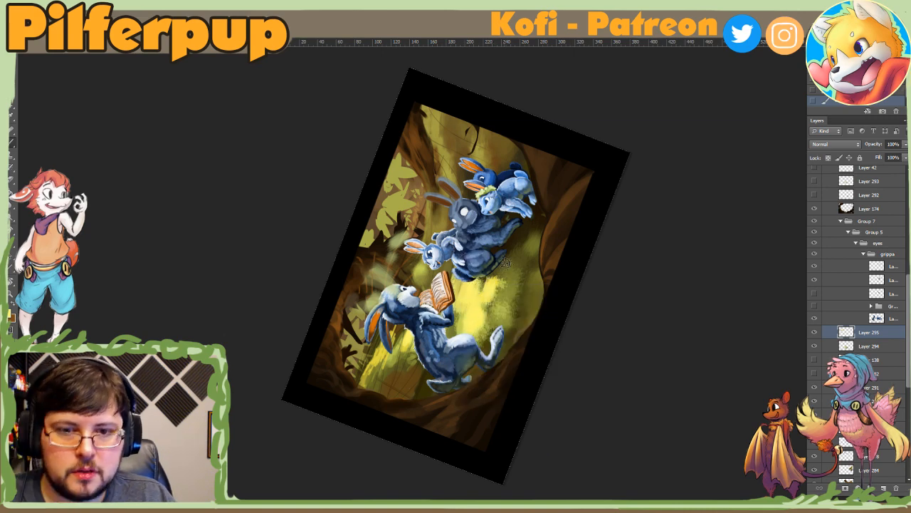
key("Escape")
left_click_drag(441, 317, 577, 336)
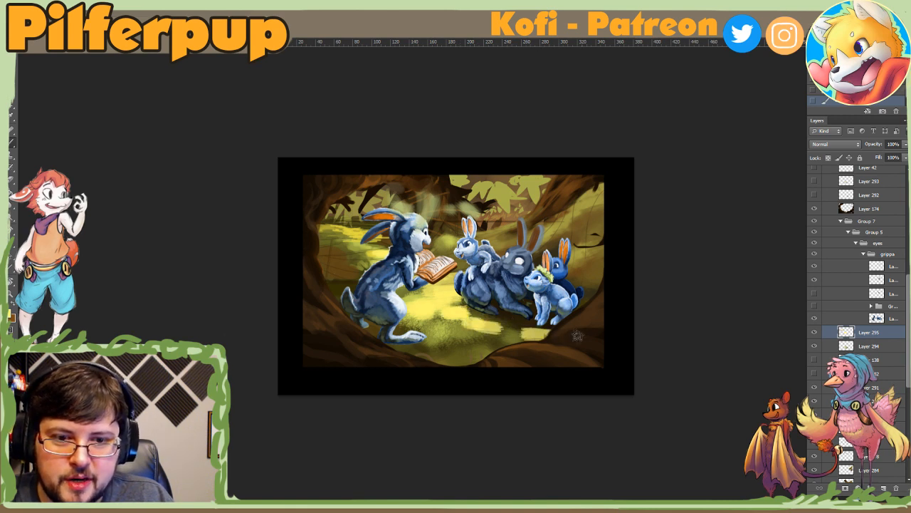
Step: Toggle Layer 295 to compare, and spread the yellow over the foreground ground and around the reading rabbit's feet and back
right_click(431, 326)
key("Escape")
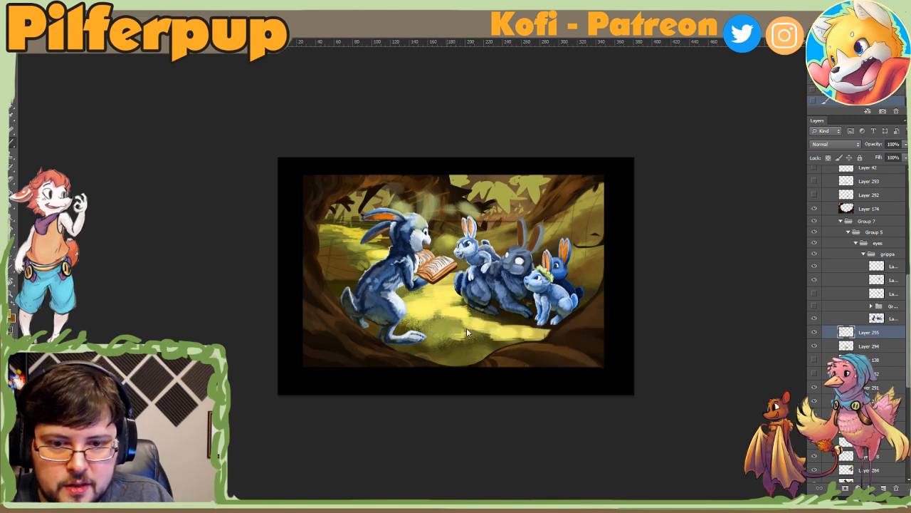
left_click(815, 333)
left_click(814, 335)
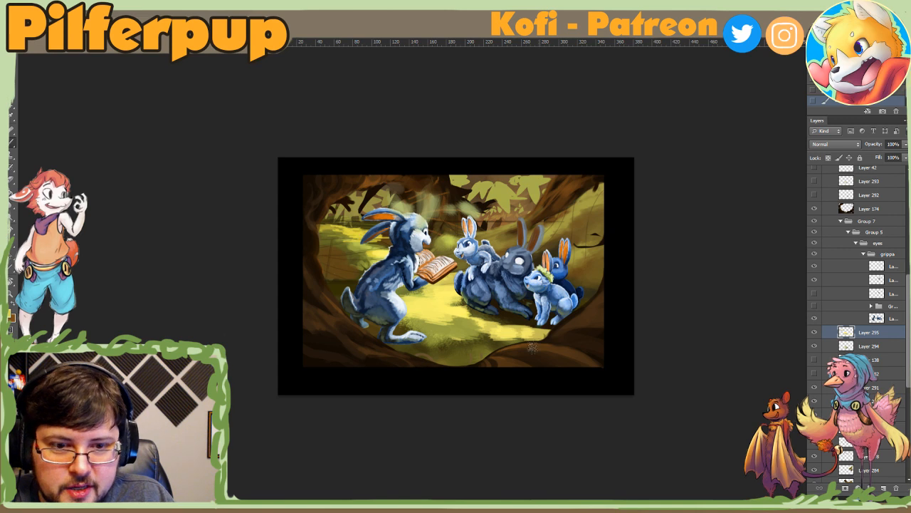
left_click_drag(518, 338, 469, 358)
left_click_drag(399, 340, 423, 346)
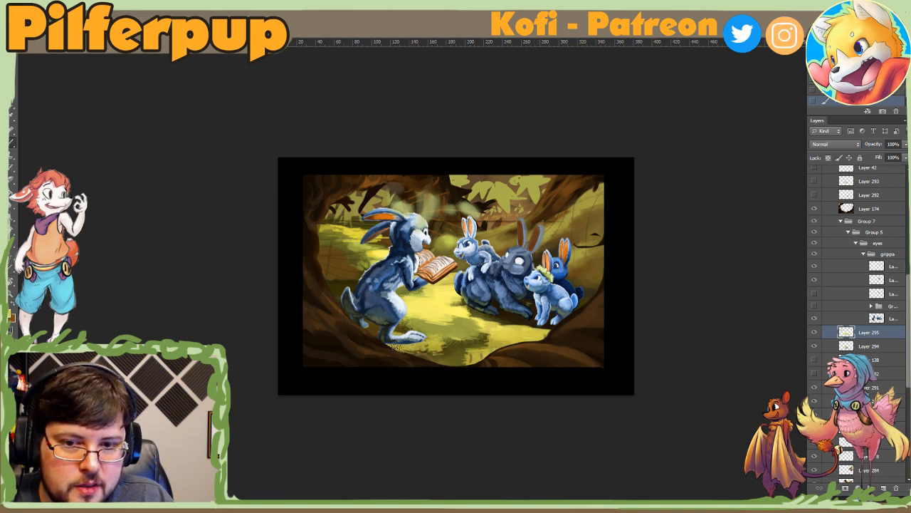
mouse_move(332, 286)
left_mouse_down()
mouse_move(351, 280)
mouse_move(323, 269)
mouse_move(339, 268)
mouse_move(375, 361)
left_mouse_up()
left_click(338, 267, "alt")
Step: Resize the brush and dab highlights on the grass beside the reading rabbit's back
key("r")
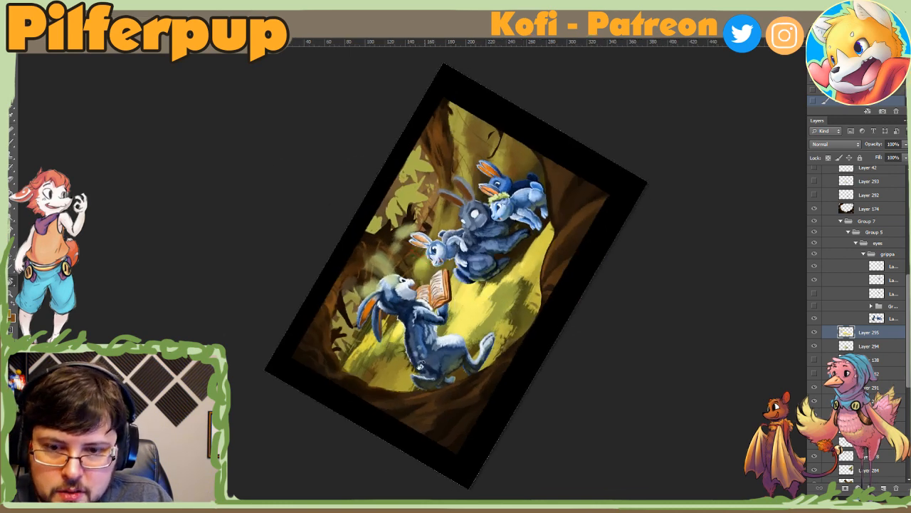
right_click(383, 355)
left_click(422, 378)
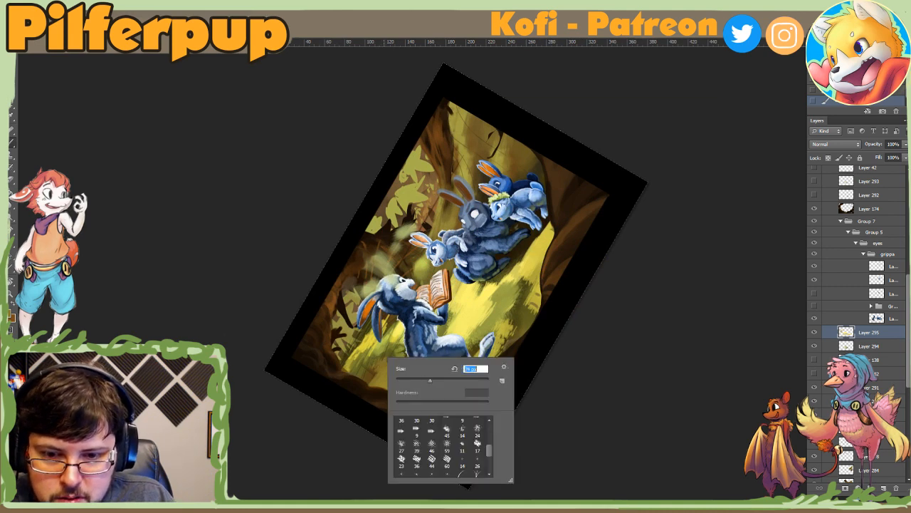
key("Return")
left_click(389, 345, "alt")
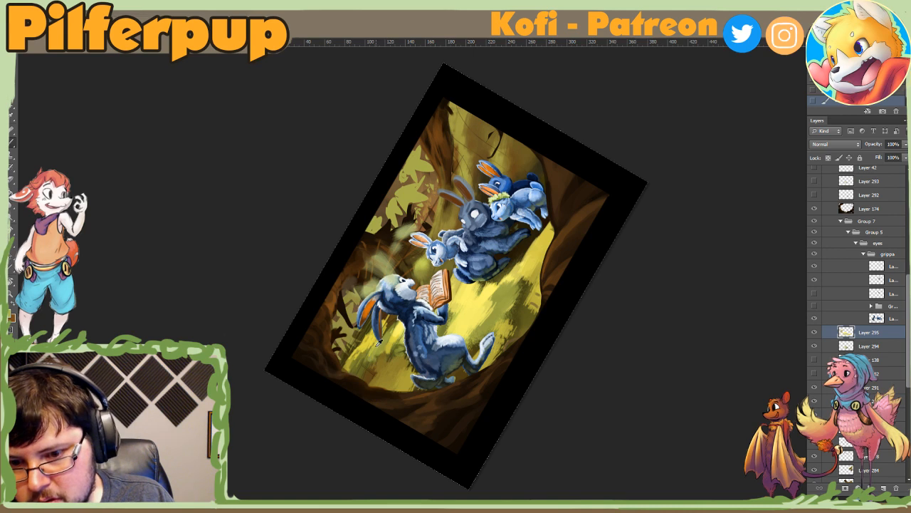
Step: Sample yellow from the nearby grass, resize the brush, and touch up the distant grass behind the reading rabbit's ears
left_click(377, 345, "alt")
left_click(371, 346, "alt")
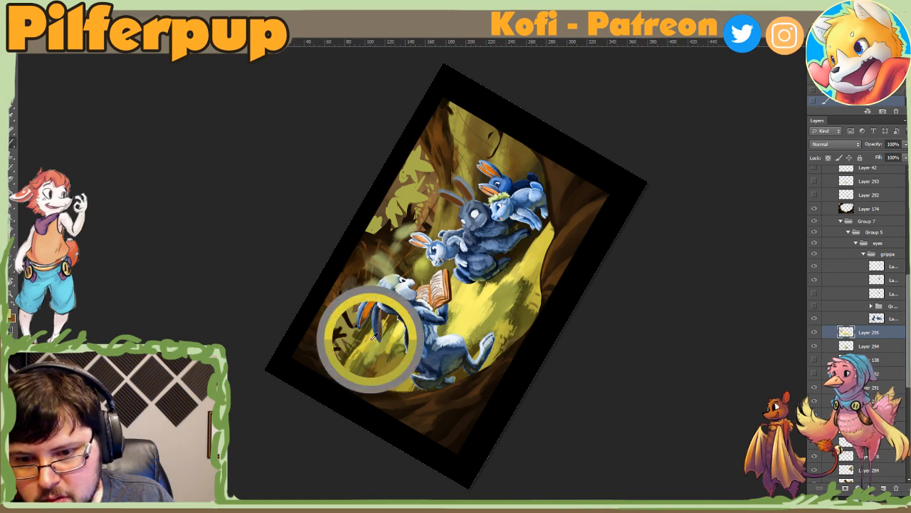
right_click(374, 356)
left_click(412, 365)
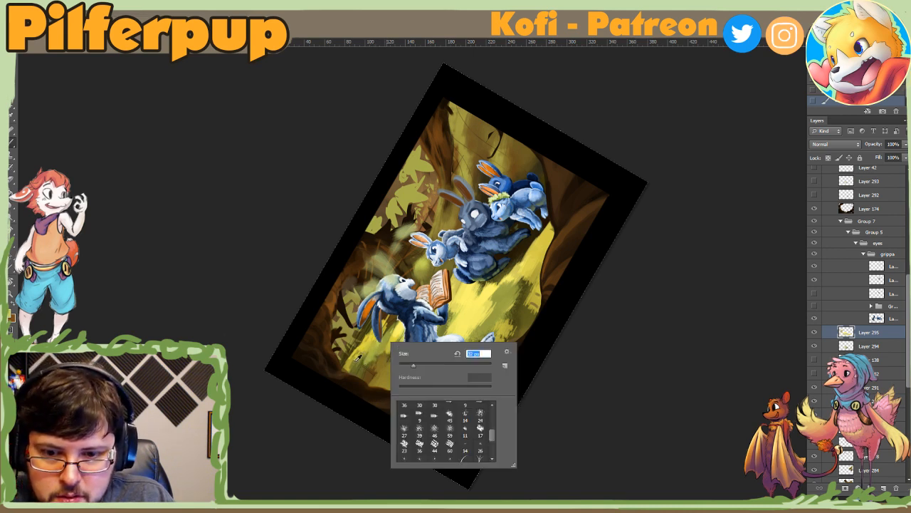
left_click(358, 356)
left_click(365, 343, "alt")
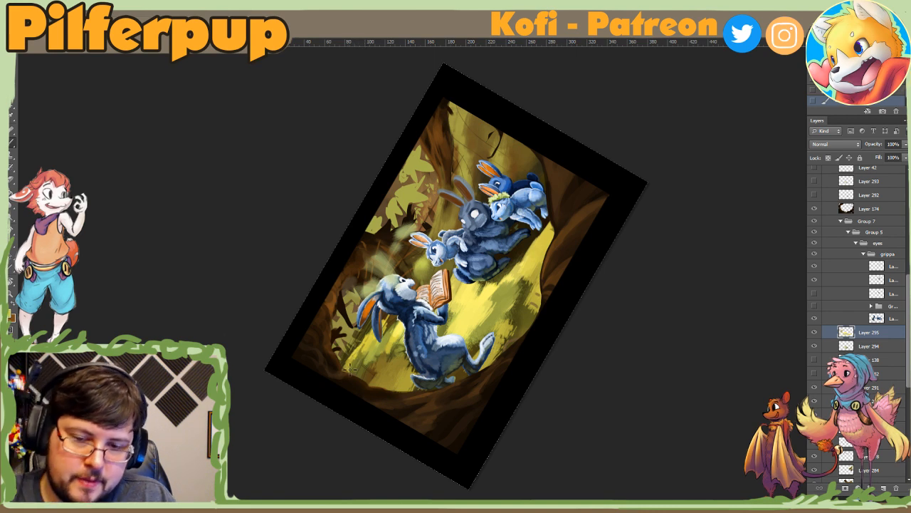
key("Escape")
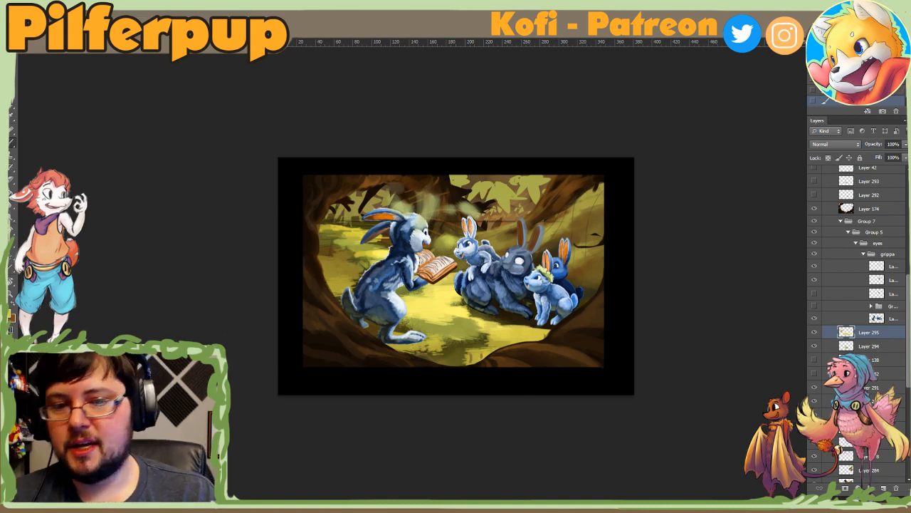
Step: Set the foreground colour to pure red ff0000 and add a new layer above Layer 295
left_click(10, 314)
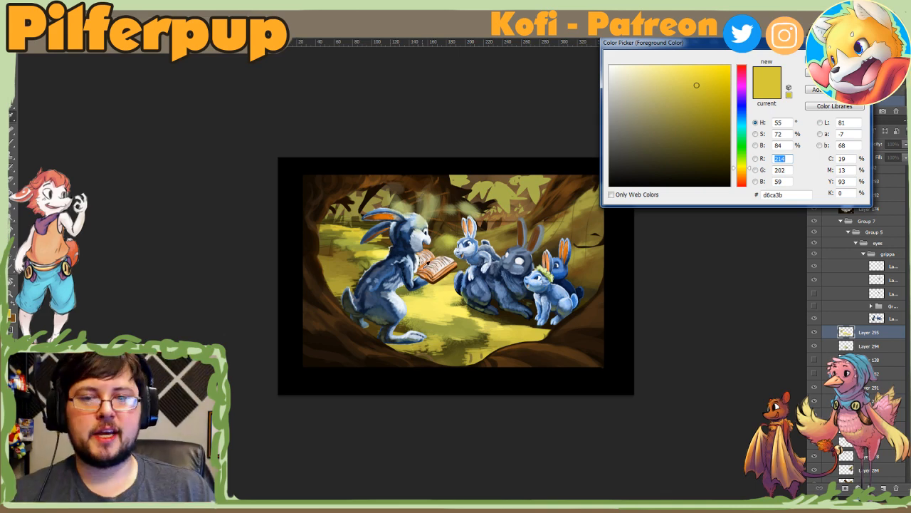
left_click_drag(520, 283, 440, 278)
left_click_drag(564, 239, 538, 281)
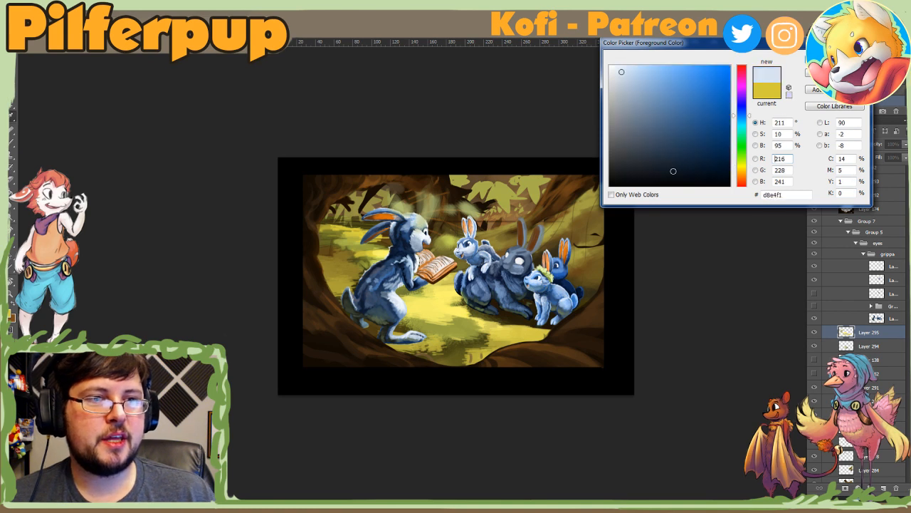
left_click(745, 120)
mouse_move(745, 123)
left_mouse_down()
mouse_move(745, 114)
mouse_move(744, 189)
left_mouse_up()
left_click_drag(730, 81, 729, 66)
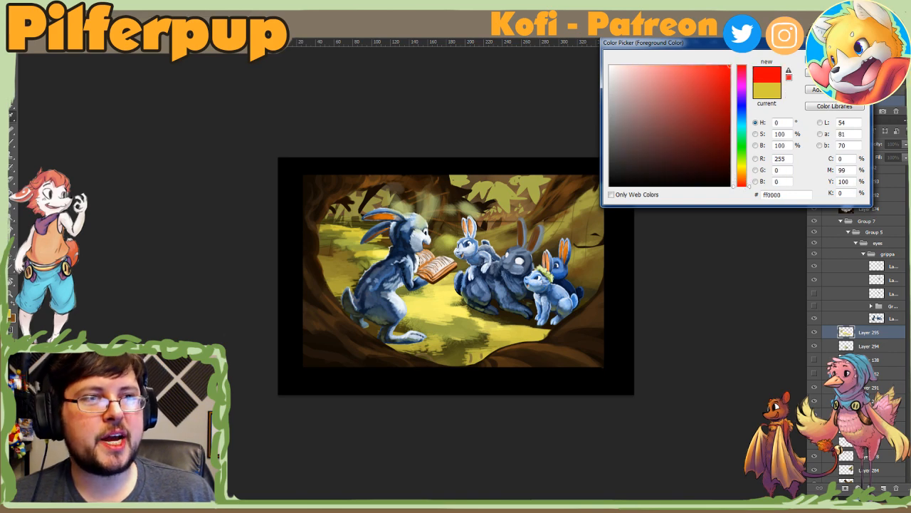
left_click(834, 73)
left_click(884, 488)
Step: Mark the sunlit ground between the rabbits with short red strokes on the new layer
key("r")
left_click_drag(435, 347, 480, 302)
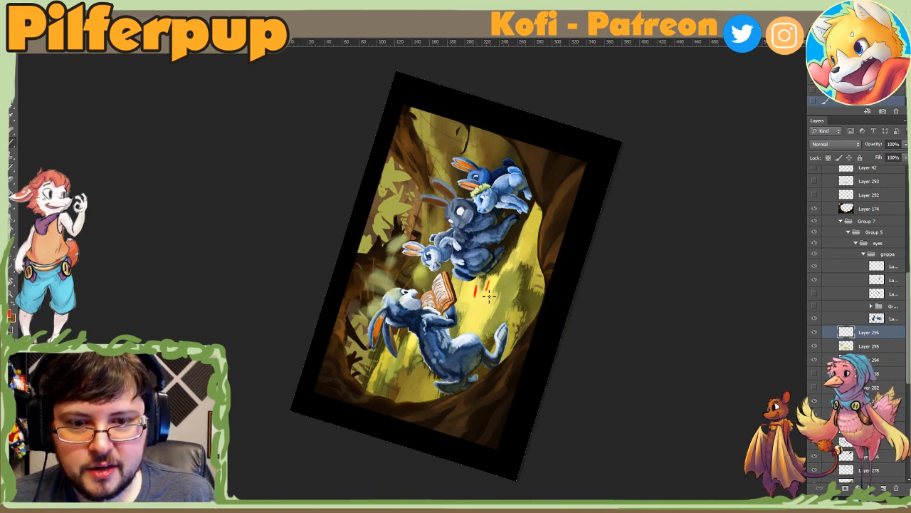
key("Escape")
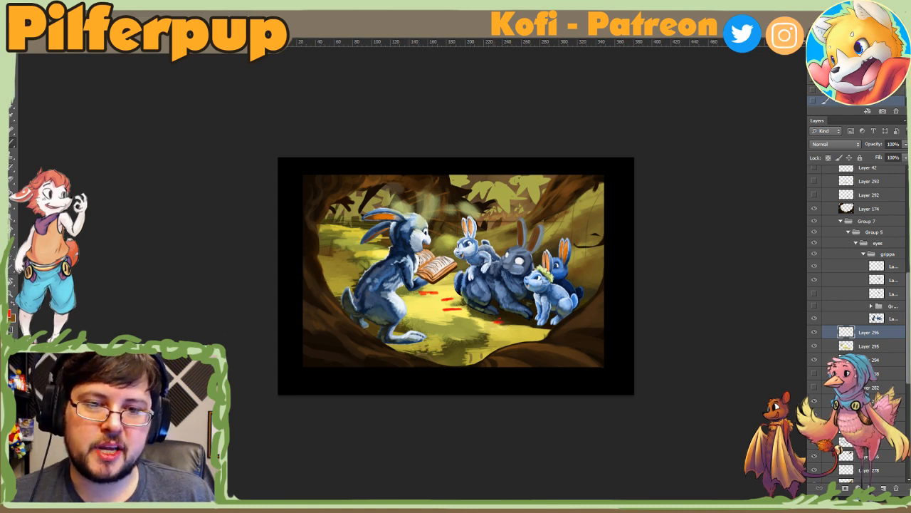
left_click_drag(499, 322, 477, 323)
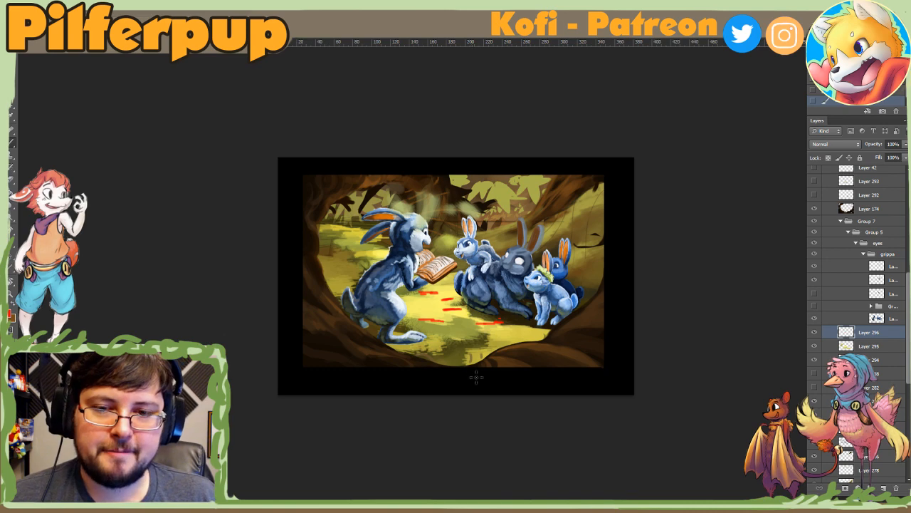
key("r")
left_click_drag(519, 387, 534, 274)
right_click(535, 275)
left_click(519, 258)
Step: Step back and forth through the history and undo all the red strokes on the ground
key("ctrl+alt+z")
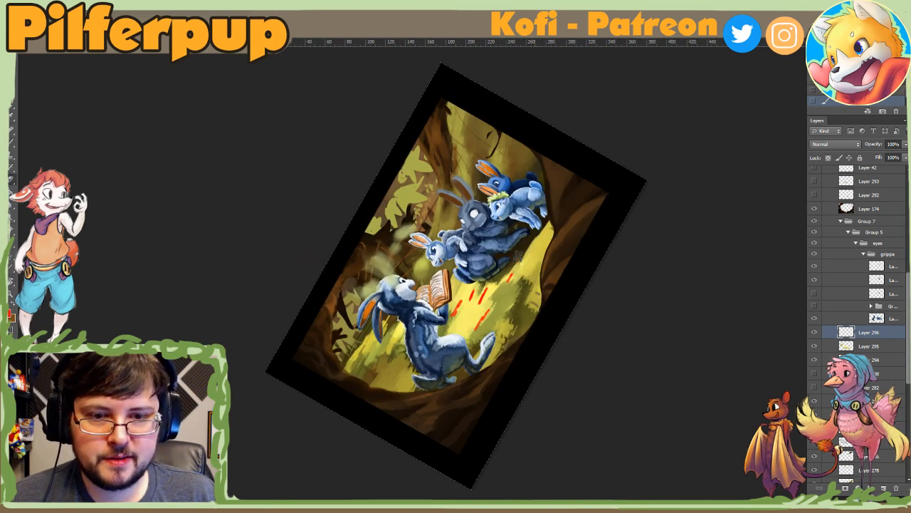
key("ctrl+alt+z")
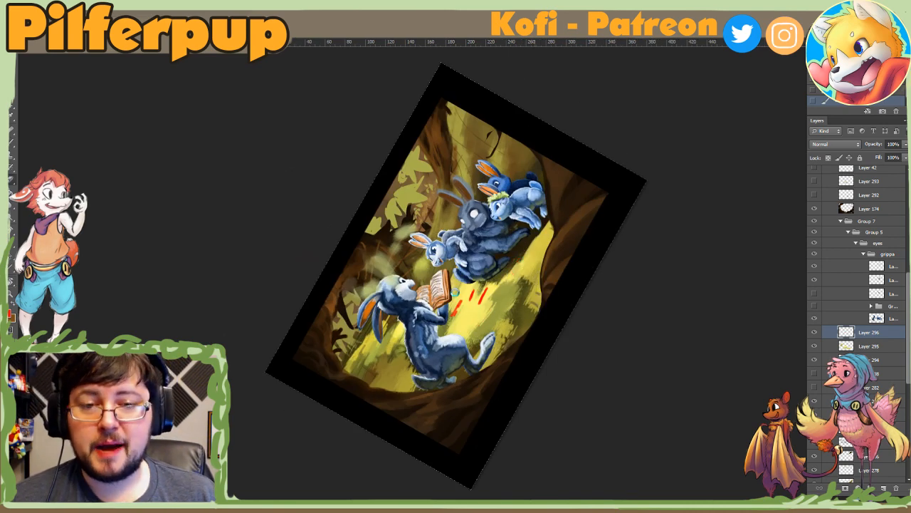
key("ctrl+shift+z")
key("ctrl+shift+z")
key("ctrl+shift+z")
key("Escape")
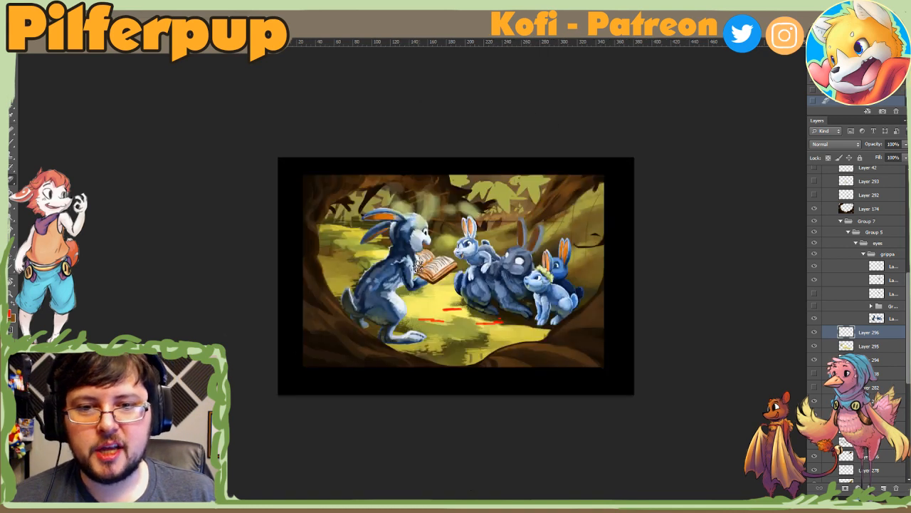
key("ctrl+alt+z")
key("ctrl+alt+z")
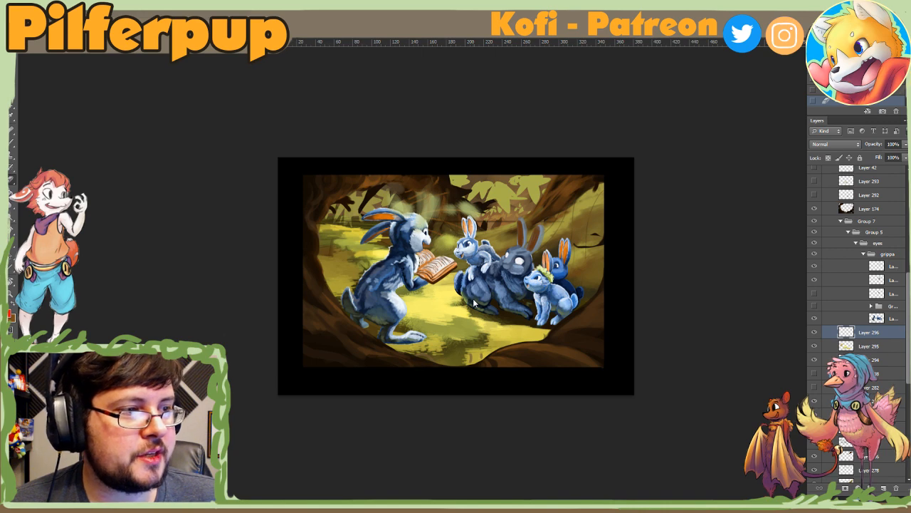
Step: Sample blue from the reading rabbit's fur and shift the foreground colour to a blue-violet, 402eb1
left_click(406, 227, "alt")
left_click(11, 291)
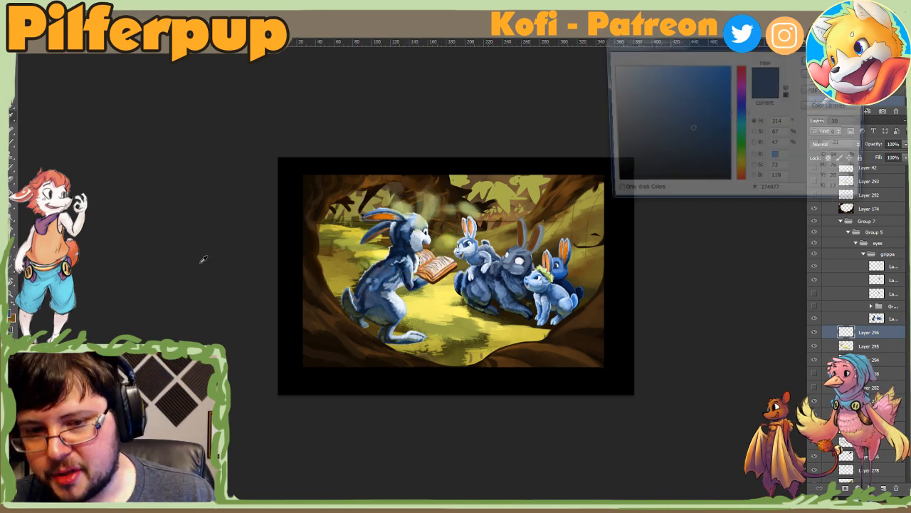
left_click(412, 232)
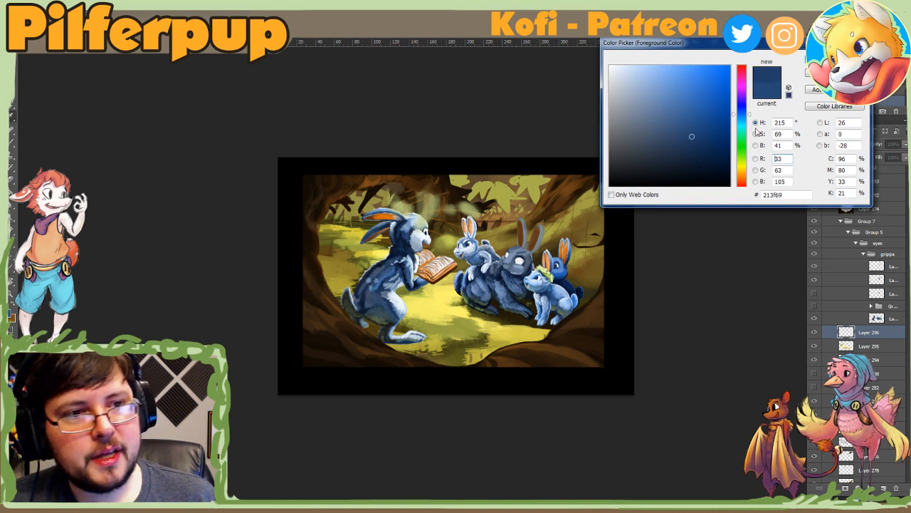
mouse_move(744, 114)
left_mouse_down()
mouse_move(725, 126)
mouse_move(733, 119)
left_mouse_up()
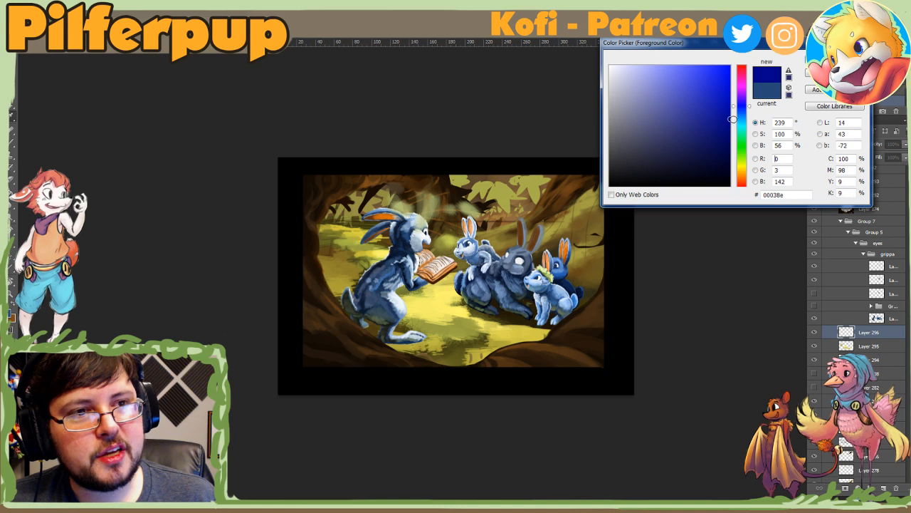
left_click(745, 105)
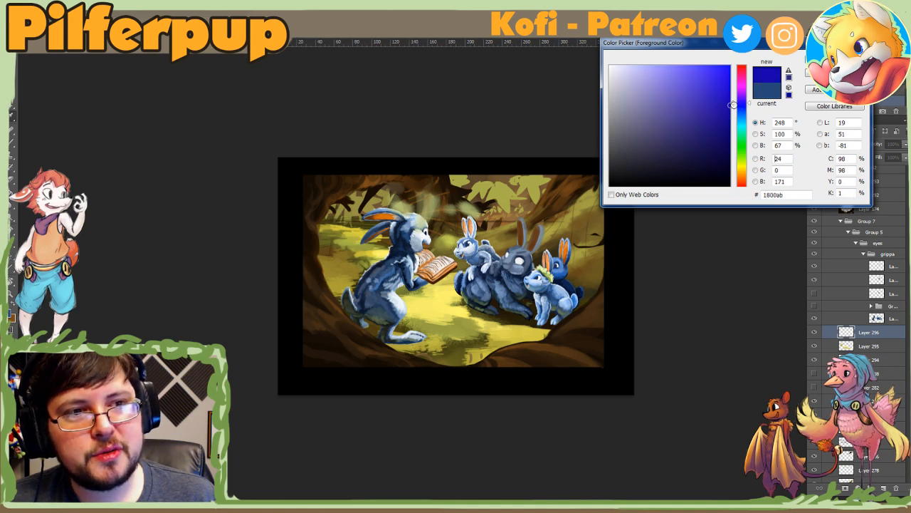
left_click_drag(720, 105, 699, 103)
left_click(818, 72)
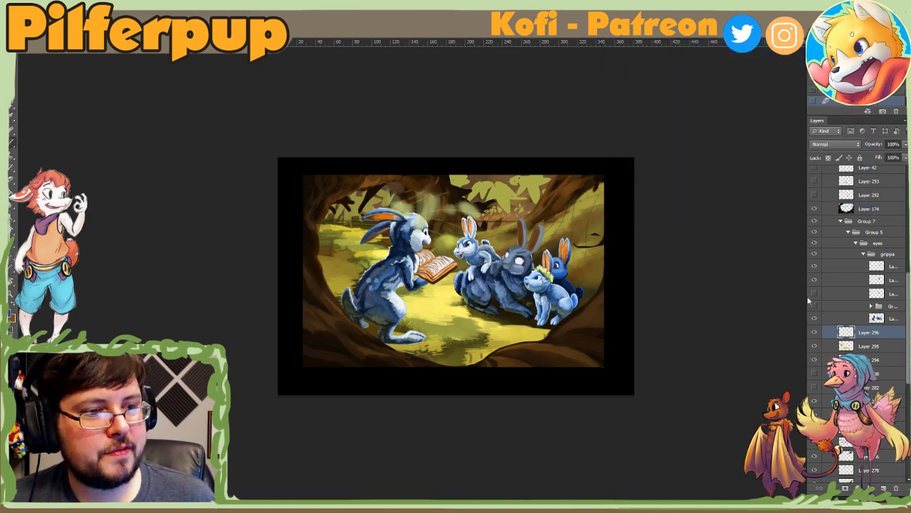
Step: Add a new layer above Layer 296 and test a blue-violet patch on the grass behind the reading rabbit
left_click(884, 488)
key("r")
mouse_move(525, 371)
left_mouse_down()
mouse_move(569, 275)
mouse_move(561, 236)
left_mouse_up()
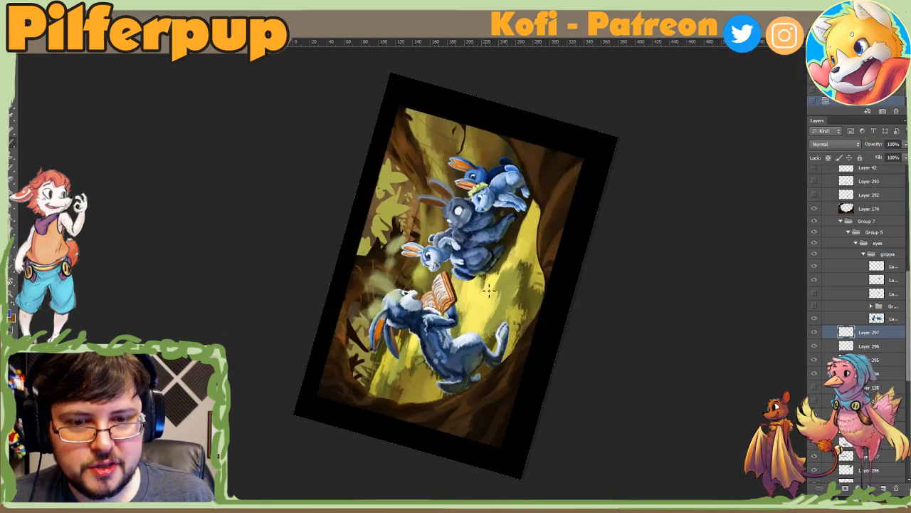
left_click_drag(483, 285, 484, 298)
key("ctrl+z")
right_click(495, 293)
left_click(506, 308)
left_click(435, 373)
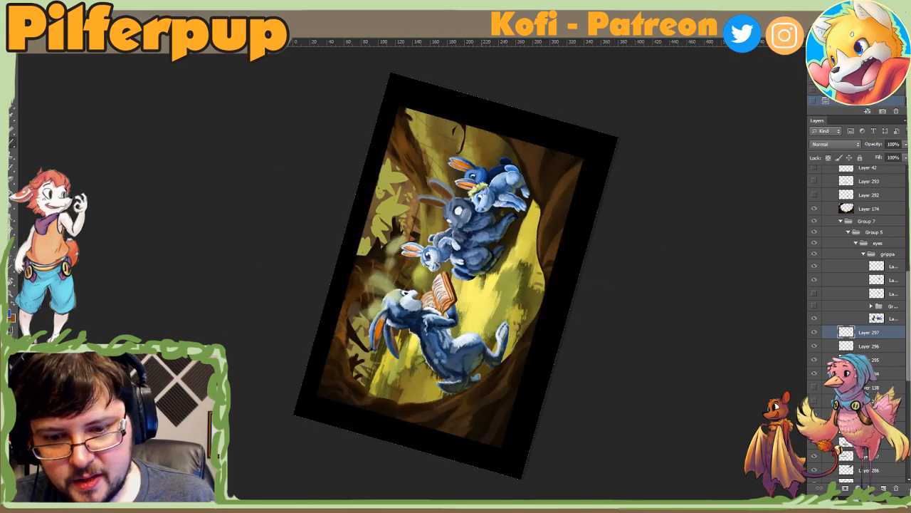
left_click_drag(419, 374, 419, 362)
key("Escape")
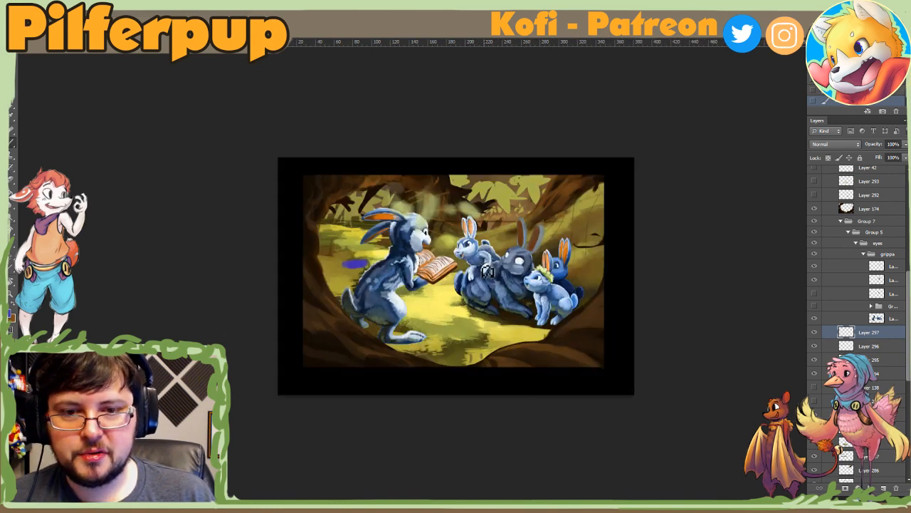
Step: Choose a paler violet of the same hue and paint over the test patch behind the reading rabbit
left_click(11, 314)
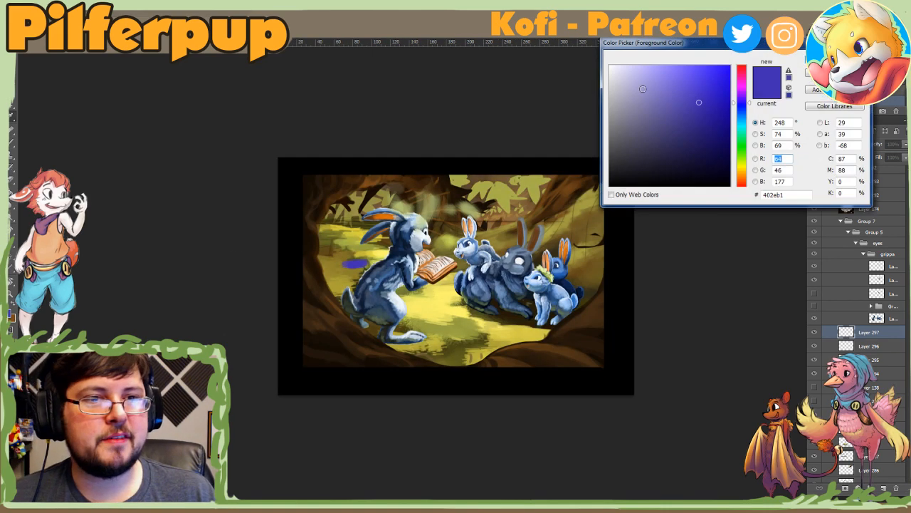
left_click(641, 88)
key("Return")
key("r")
left_click_drag(419, 223, 422, 329)
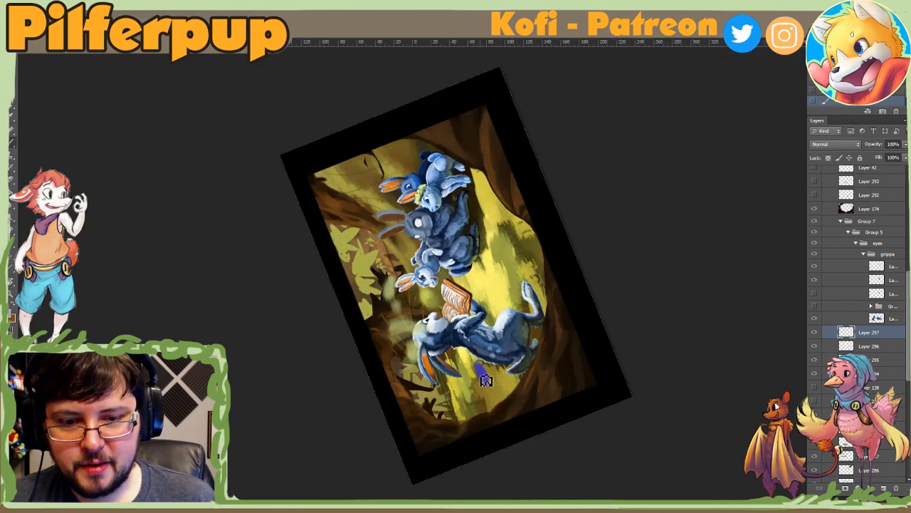
left_click_drag(487, 380, 482, 370)
right_click(490, 347)
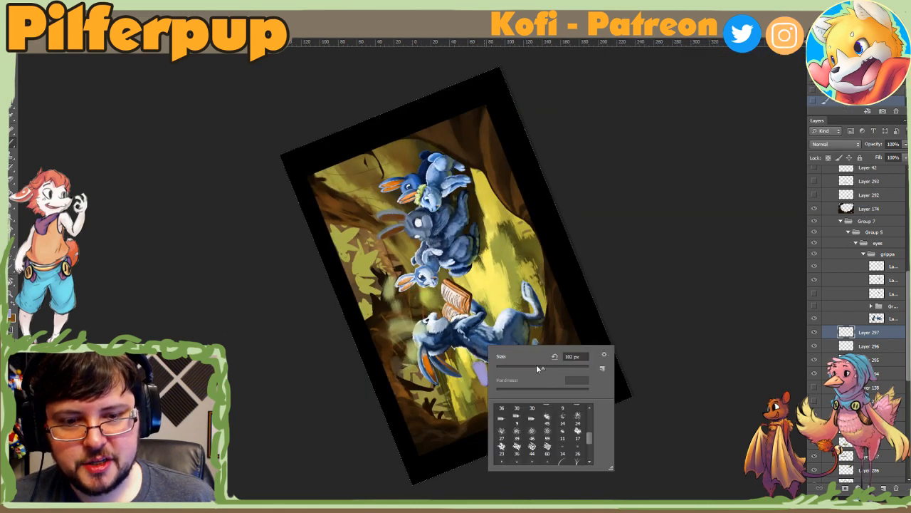
left_click(467, 361)
left_click_drag(479, 368, 484, 389)
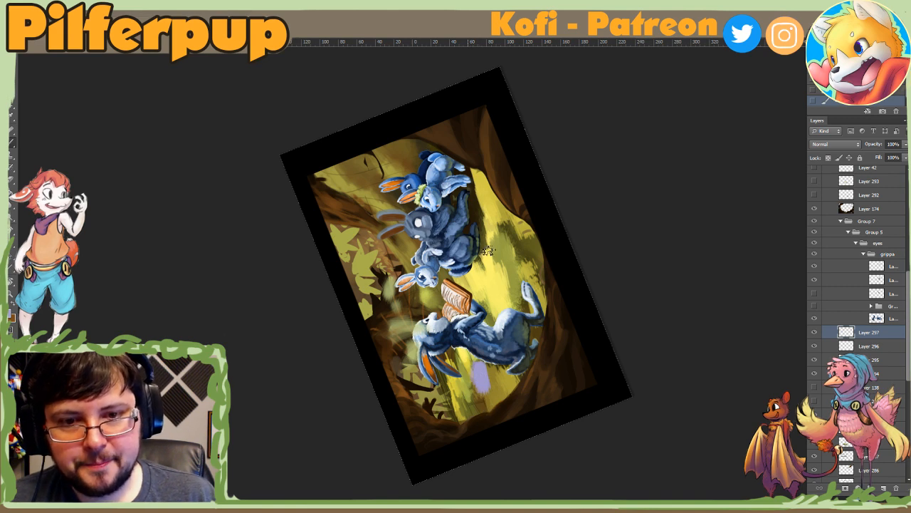
Step: Add pale violet patches on the ground below the listening rabbits, beneath the book and on the distant grass
mouse_move(470, 191)
left_mouse_down()
mouse_move(475, 215)
mouse_move(490, 222)
left_mouse_up()
key("ctrl+z")
key("Escape")
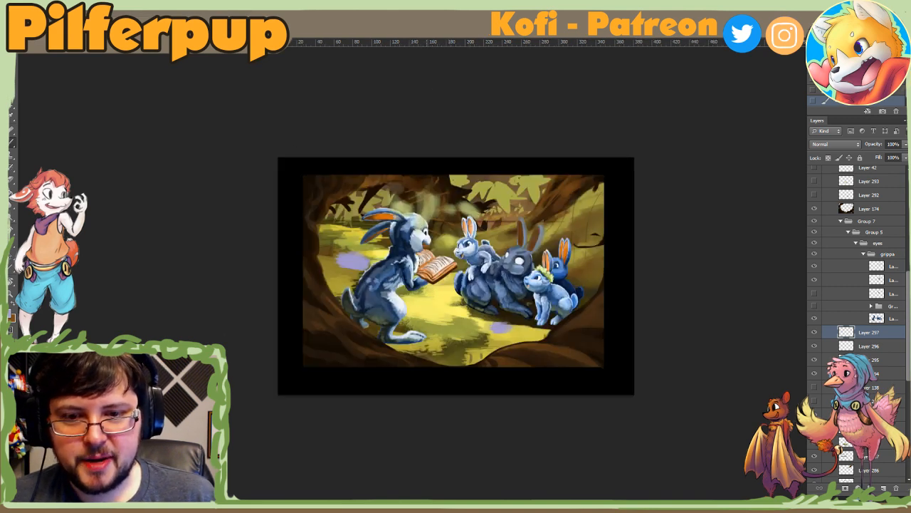
left_click_drag(425, 289, 438, 291)
mouse_move(368, 260)
left_mouse_down()
mouse_move(349, 246)
mouse_move(362, 241)
left_mouse_up()
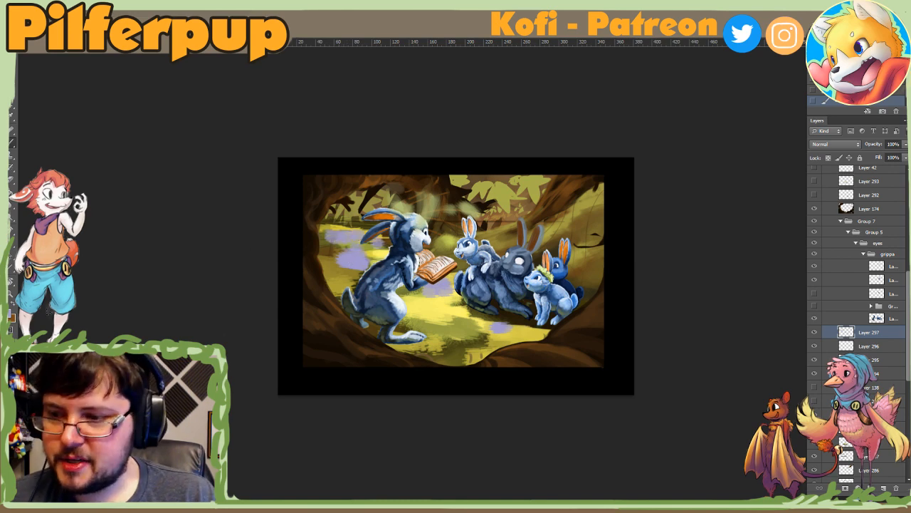
Step: Brighten the violet patches with 826ff4 using a resized brush, and delete their test layer
left_click(10, 313)
mouse_move(648, 93)
left_mouse_down()
mouse_move(654, 77)
mouse_move(675, 70)
left_mouse_up()
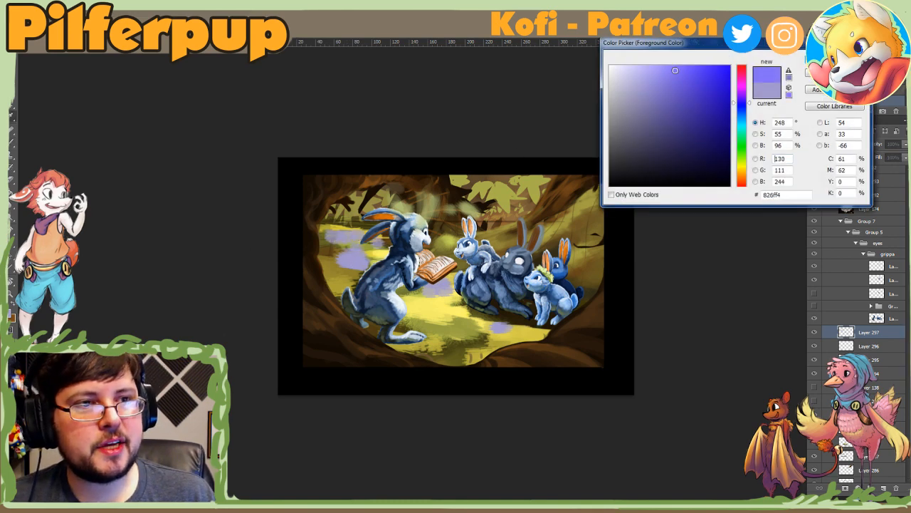
key("Return")
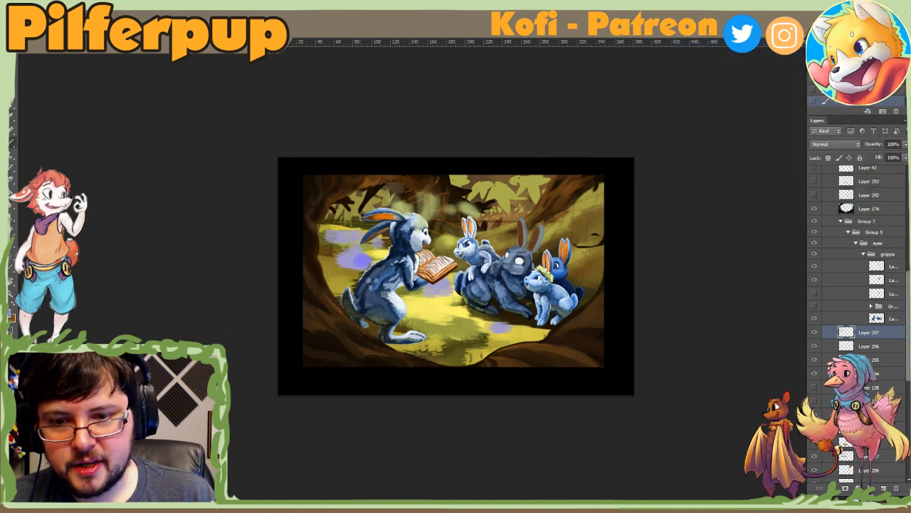
right_click(410, 254)
left_click(439, 276)
left_click(385, 250)
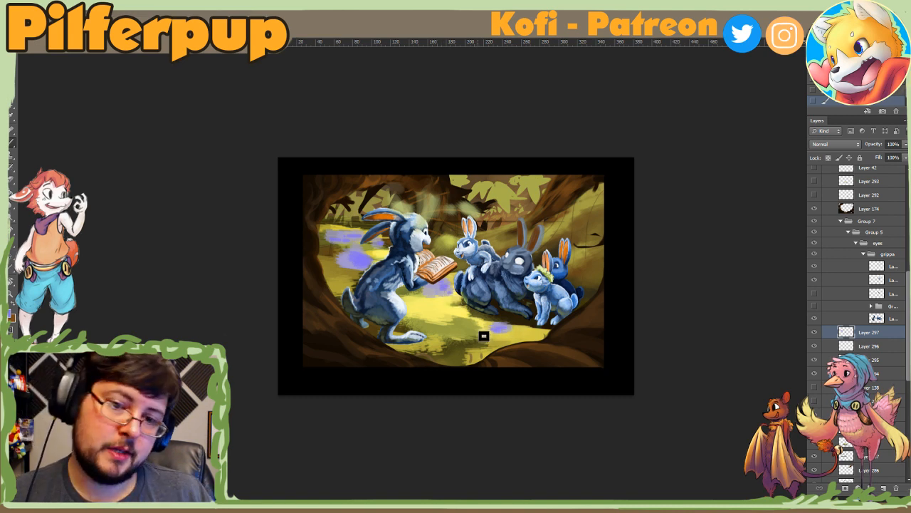
key("Delete")
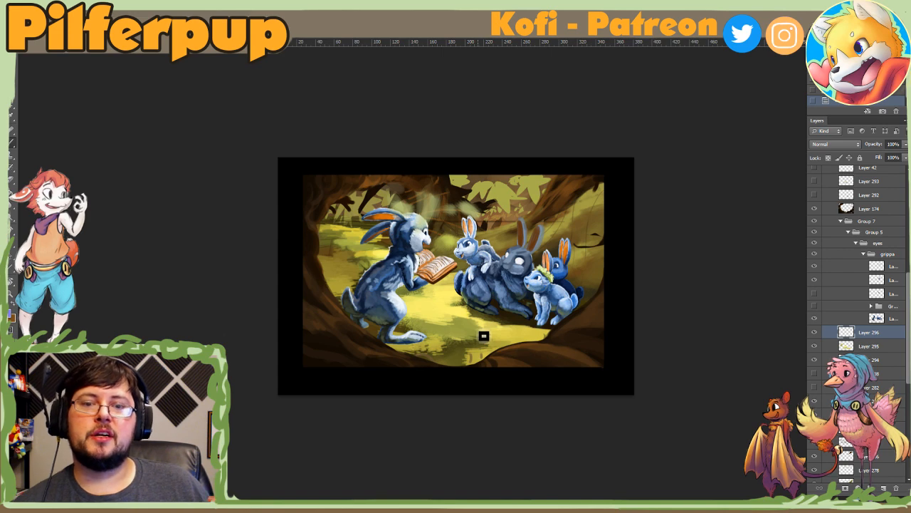
left_click(9, 319)
left_click(452, 314)
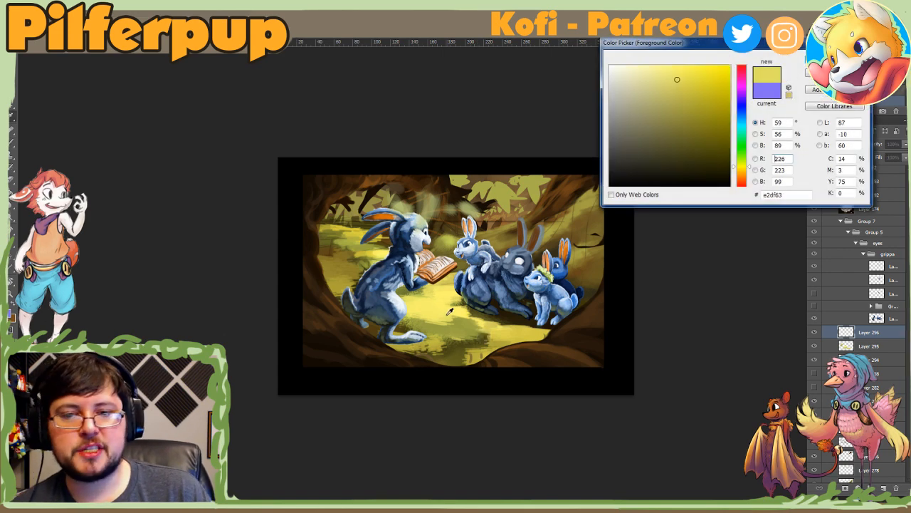
left_click_drag(748, 166, 734, 177)
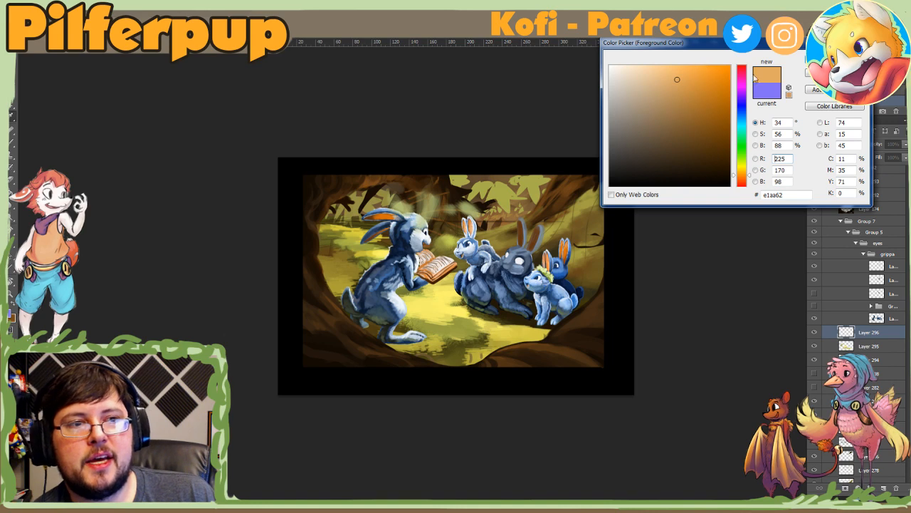
left_click(834, 72)
left_click(10, 314)
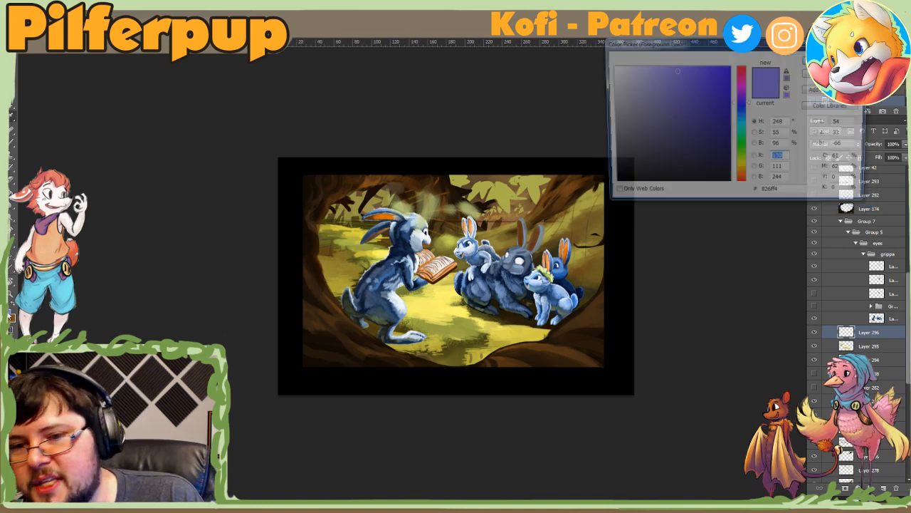
left_click(834, 72)
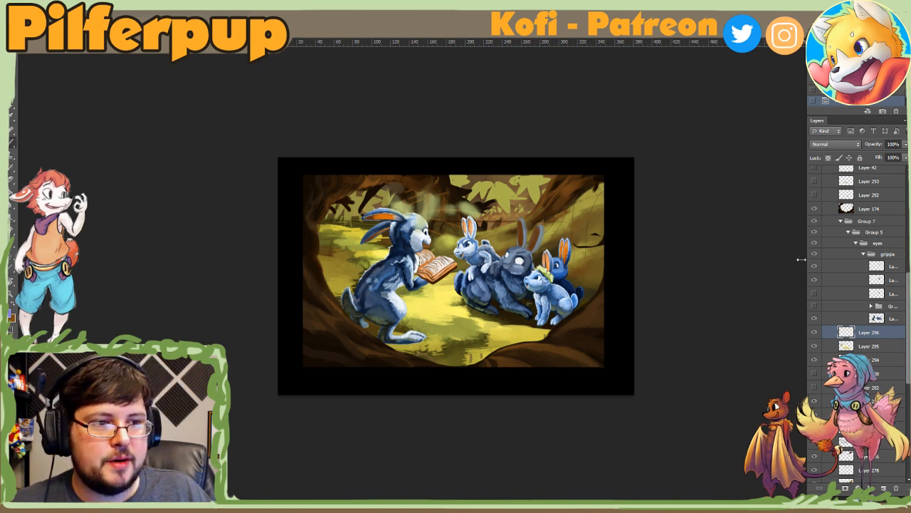
Step: Paste the colour wheel image above Layer 202 and enlarge it over the middle of the painting
scroll(838, 203, "up", 10)
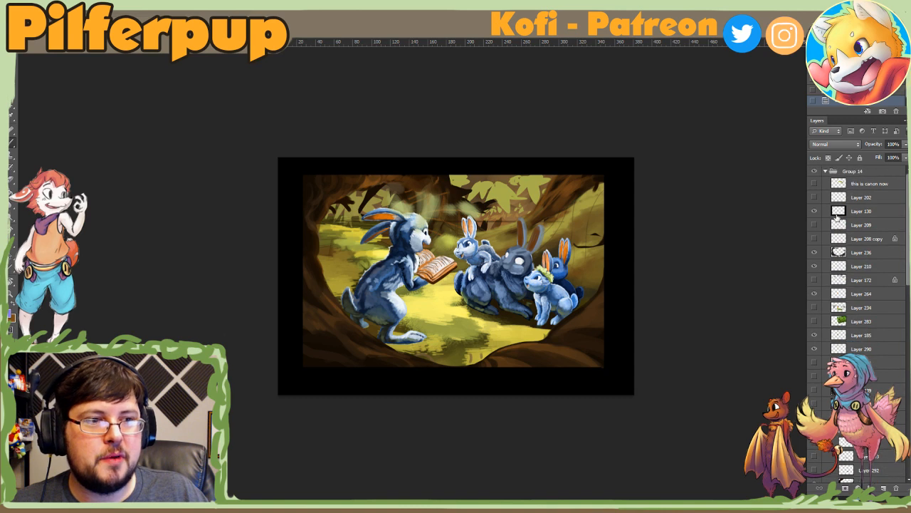
left_click(852, 198)
key("ctrl+v")
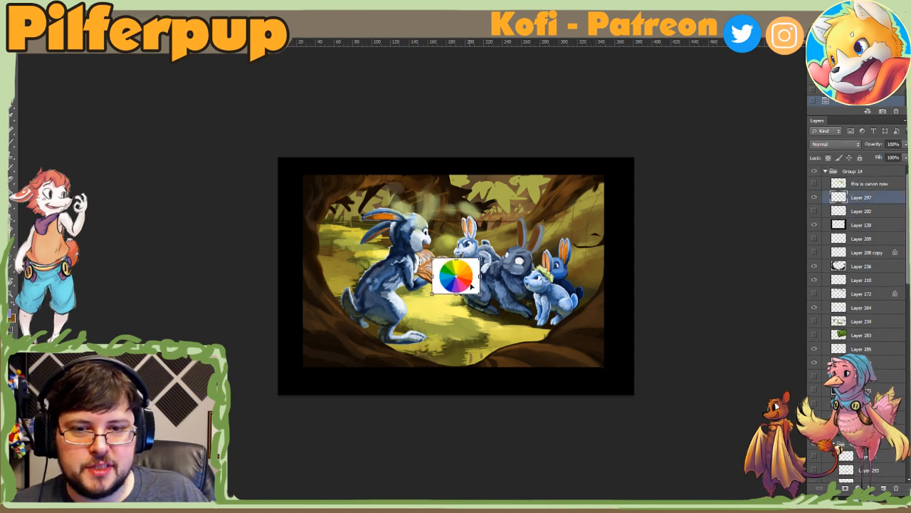
left_click_drag(425, 311, 361, 375)
left_click_drag(417, 320, 594, 219)
left_click_drag(538, 239, 533, 237)
key("Return")
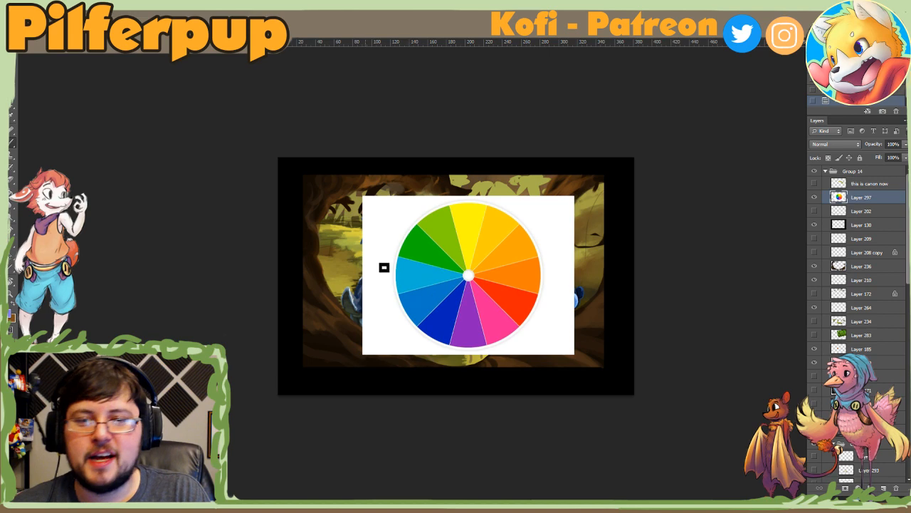
Step: Set the foreground colour to black and adjust the brush for marking the colour wheel
left_click(10, 313)
mouse_move(657, 124)
left_mouse_down()
mouse_move(609, 56)
mouse_move(685, 189)
left_mouse_up()
left_click(833, 57)
right_click(517, 259)
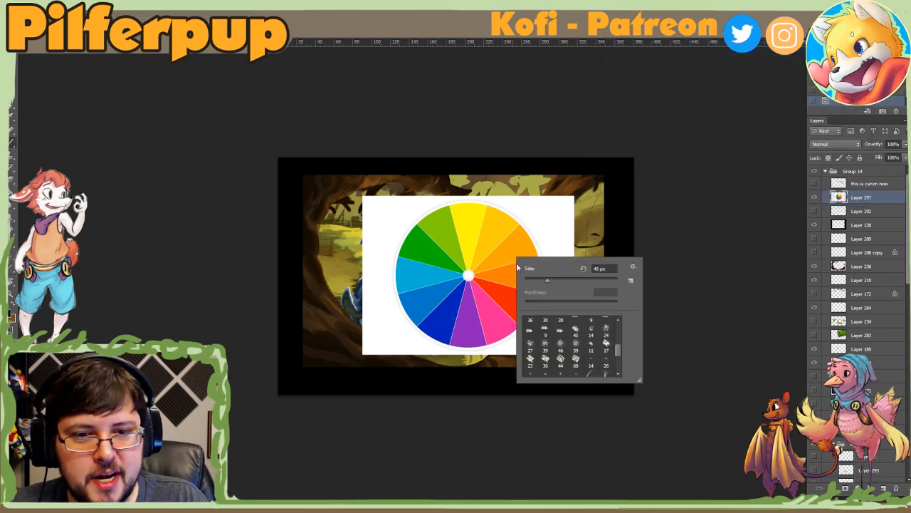
left_click(476, 254)
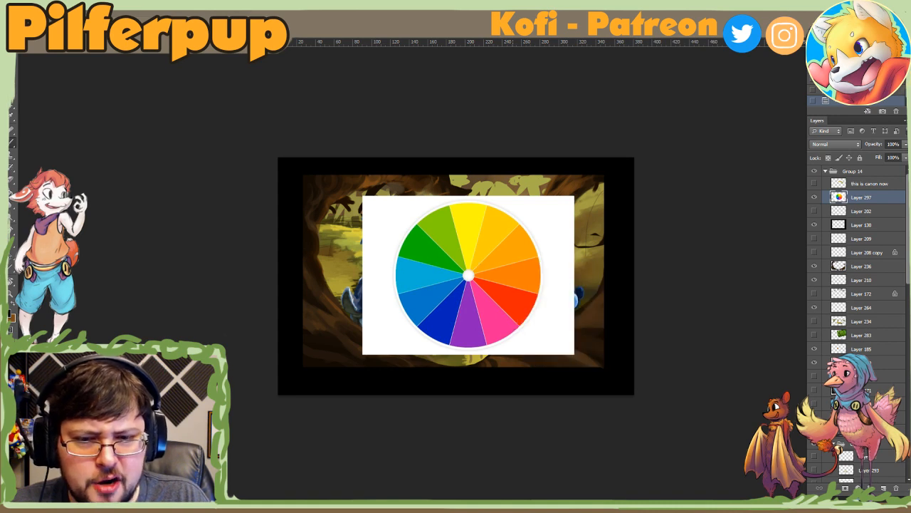
Step: Try a wide triangle across the green, red and blue sectors of the colour wheel, and undo it
mouse_move(473, 242)
left_mouse_down()
mouse_move(498, 297)
mouse_move(474, 248)
mouse_move(456, 309)
mouse_move(491, 284)
mouse_move(447, 265)
left_mouse_up()
key("ctrl+z")
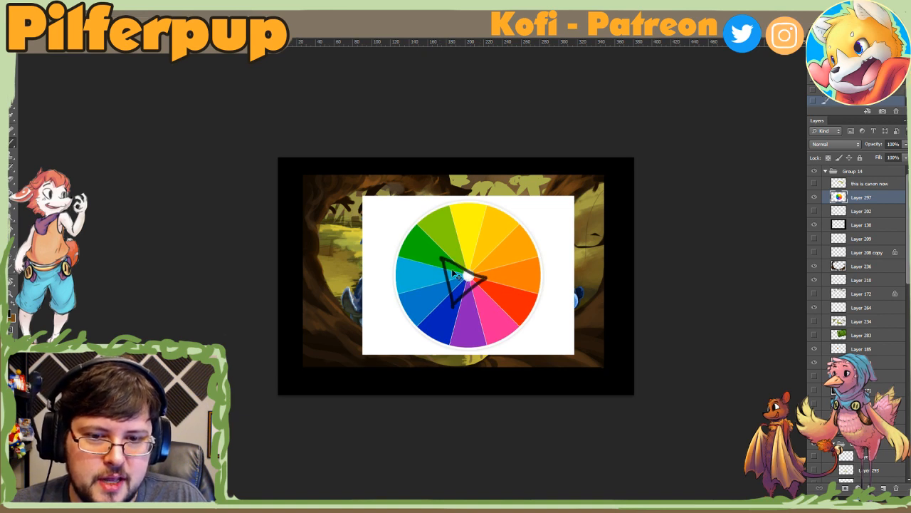
key("ctrl+z")
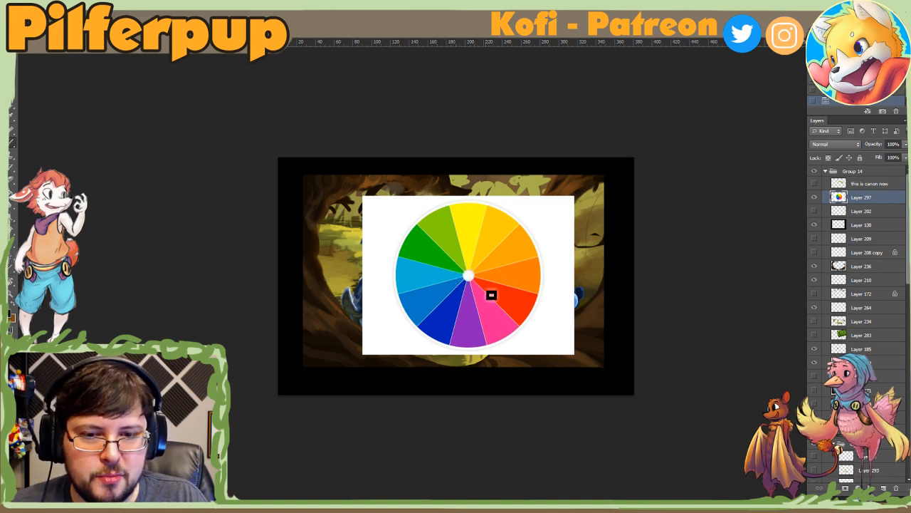
Step: Draw a narrow triangle on the colour wheel linking the yellow and orange sectors with the opposite blues
mouse_move(493, 276)
left_mouse_down()
mouse_move(460, 259)
mouse_move(485, 263)
mouse_move(498, 280)
mouse_move(469, 276)
mouse_move(448, 306)
left_mouse_up()
left_click(501, 268, "alt")
mouse_move(459, 259)
left_mouse_down()
mouse_move(467, 296)
mouse_move(466, 268)
mouse_move(490, 264)
left_mouse_up()
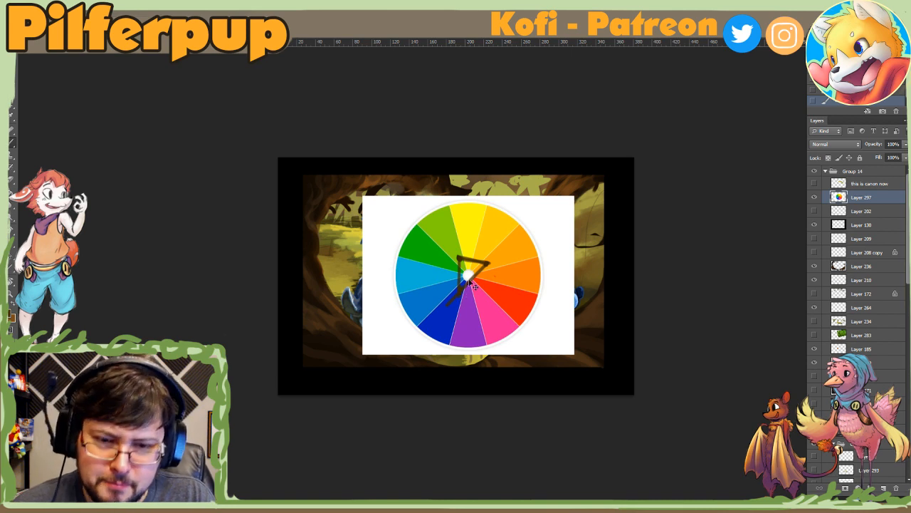
left_click_drag(461, 264, 444, 295)
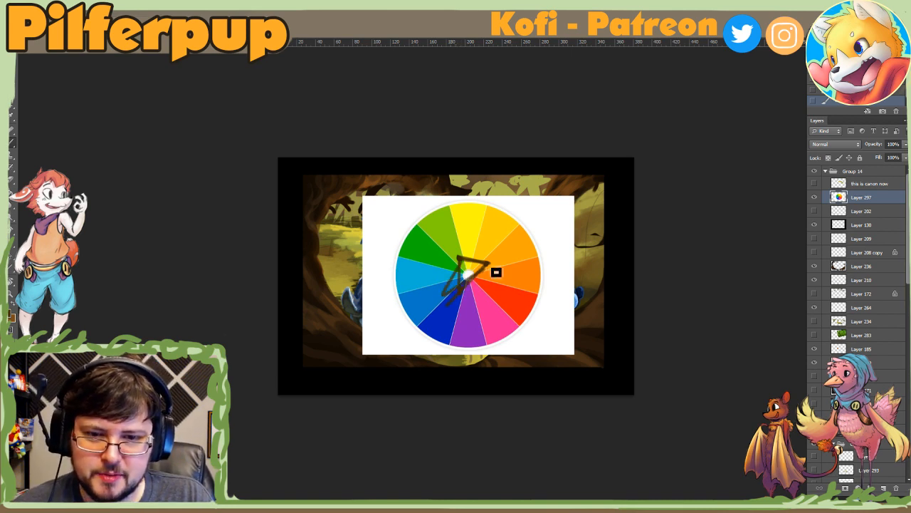
key("ctrl+z")
left_click_drag(460, 262, 440, 296)
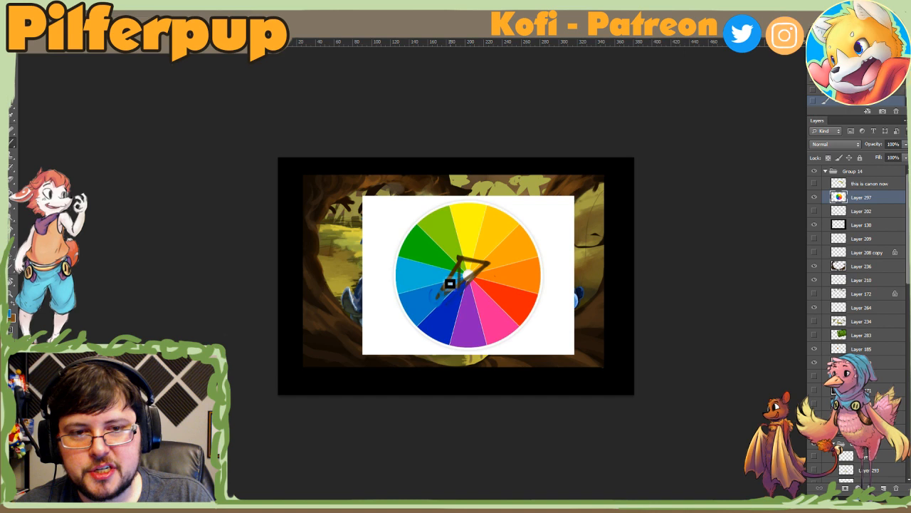
Step: Hide the colour wheel layer and check the painting's overall colours at a small view size
left_click(814, 198)
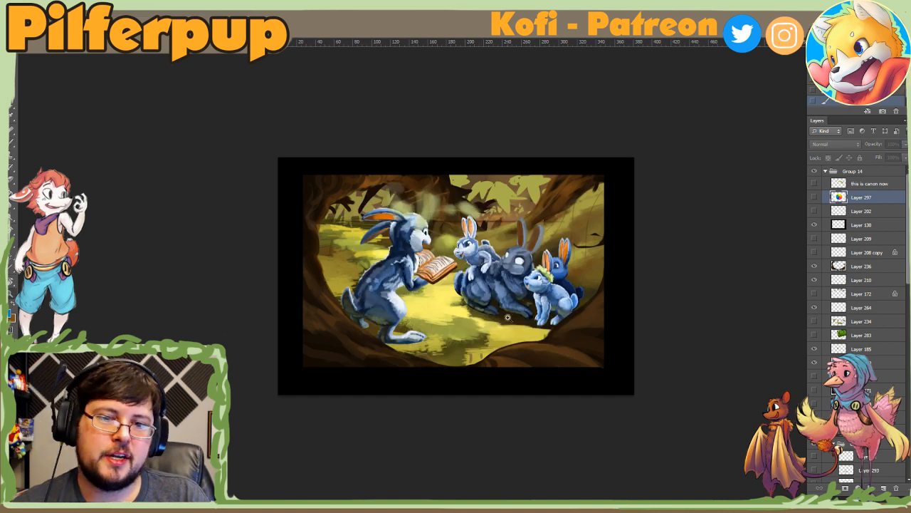
scroll(507, 319, "down", 5)
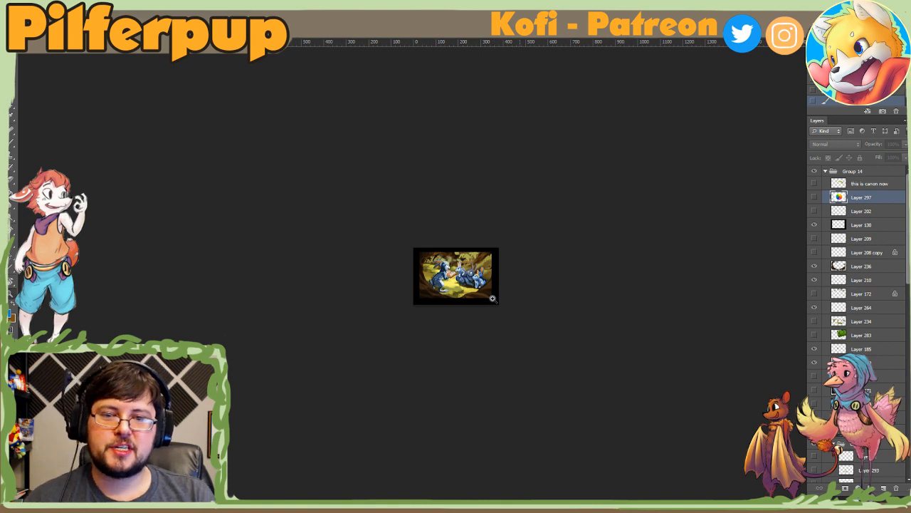
scroll(452, 298, "up", 3)
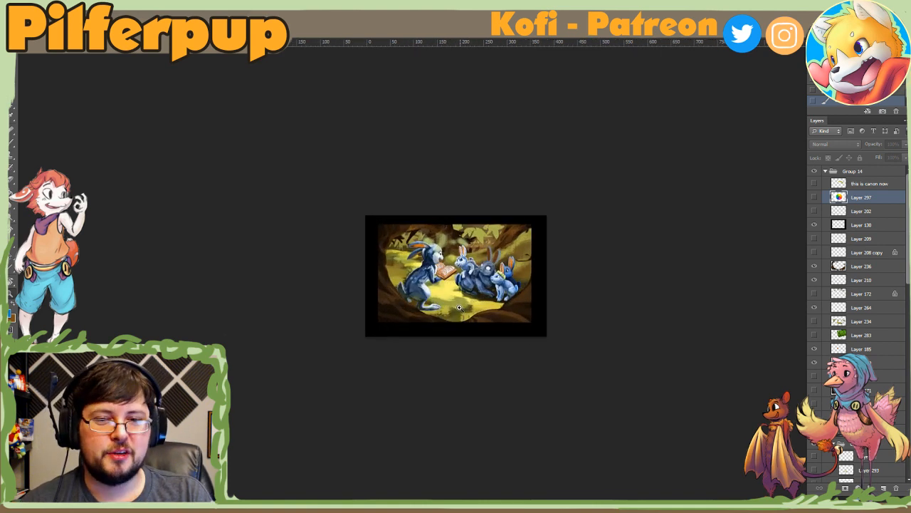
Step: Show the colour wheel layer and try a yellow arc across the wheel's yellow and yellow-orange sectors
scroll(459, 308, "up", 2)
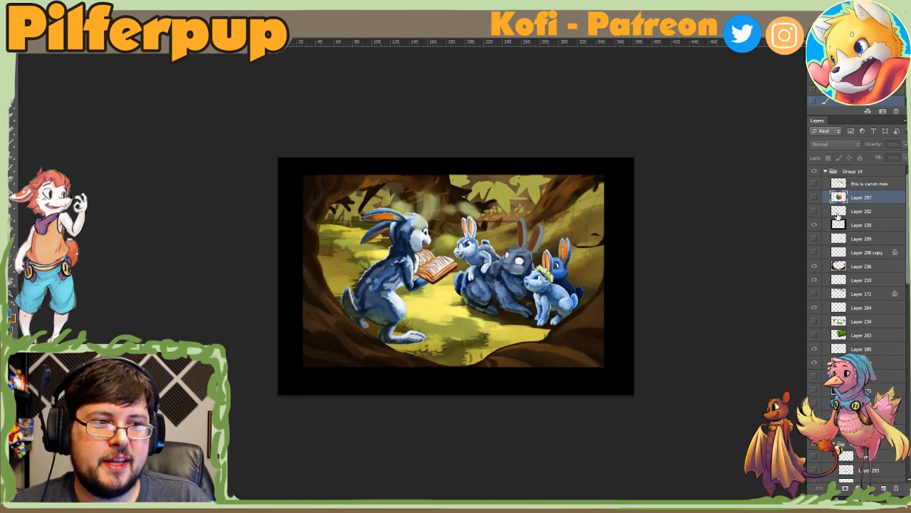
left_click(815, 197)
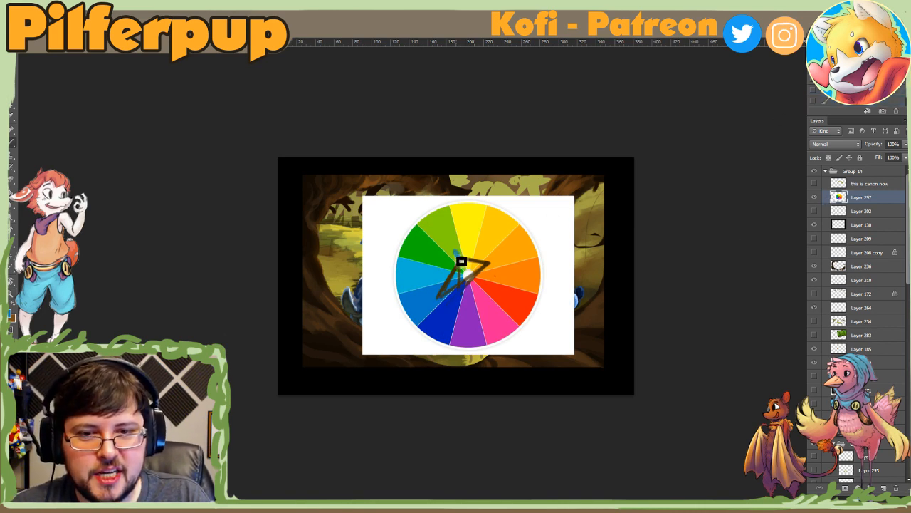
key("ctrl+z")
left_click(454, 225, "alt")
mouse_move(455, 228)
left_mouse_down()
mouse_move(492, 259)
mouse_move(477, 237)
mouse_move(452, 239)
mouse_move(497, 262)
left_mouse_up()
left_click(471, 233, "alt")
left_click(472, 235, "alt")
left_click(459, 247, "alt")
left_click(455, 244, "alt")
left_click(455, 244, "alt")
key("ctrl+z")
key("ctrl+z")
key("ctrl+z")
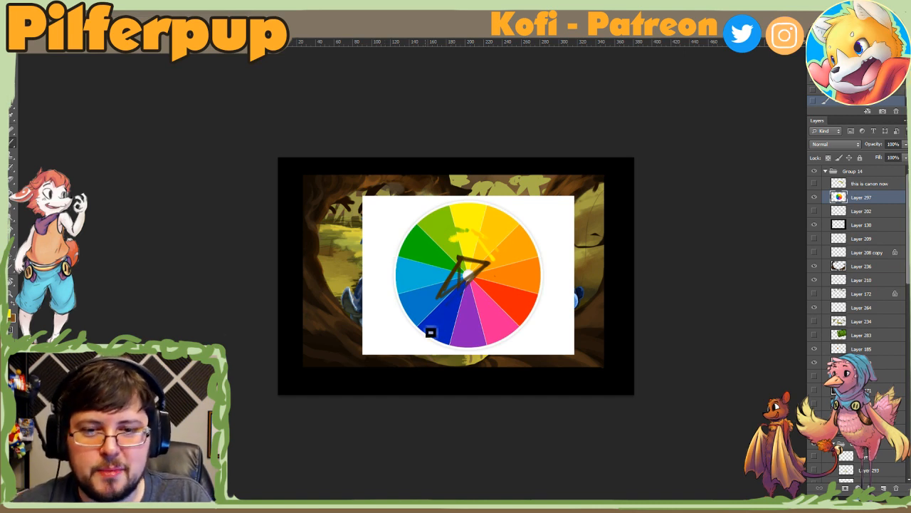
Step: Try a line on the colour wheel linking the green sector with the blues, and undo it
left_click(454, 247, "alt")
mouse_move(450, 261)
left_mouse_down()
mouse_move(443, 294)
mouse_move(447, 257)
left_mouse_up()
left_click(442, 302, "alt")
key("ctrl+z")
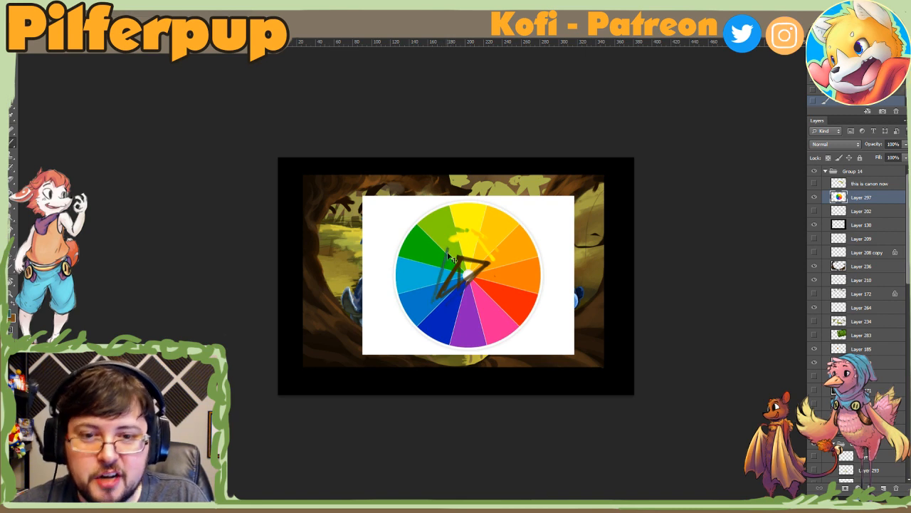
key("ctrl+z")
left_click_drag(420, 307, 489, 269)
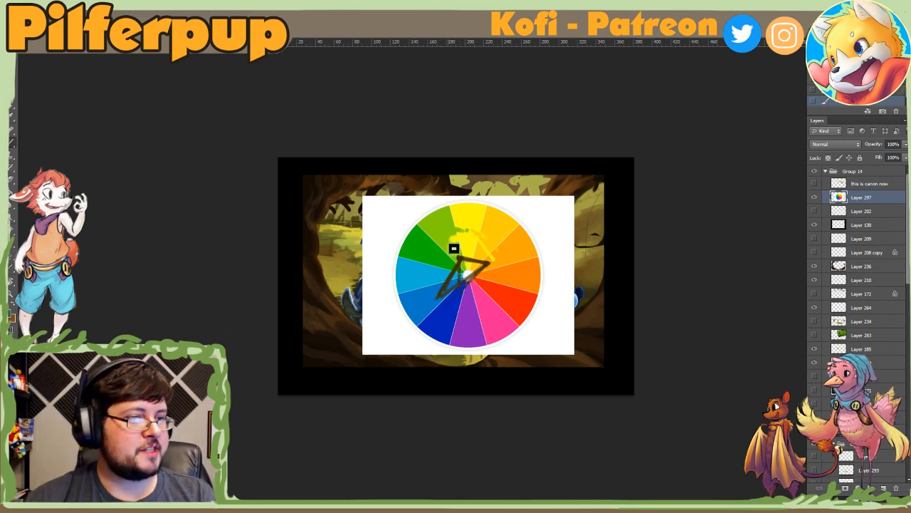
Step: Delete the colour wheel layer and check the painting's colours at a smaller view size
key("Delete")
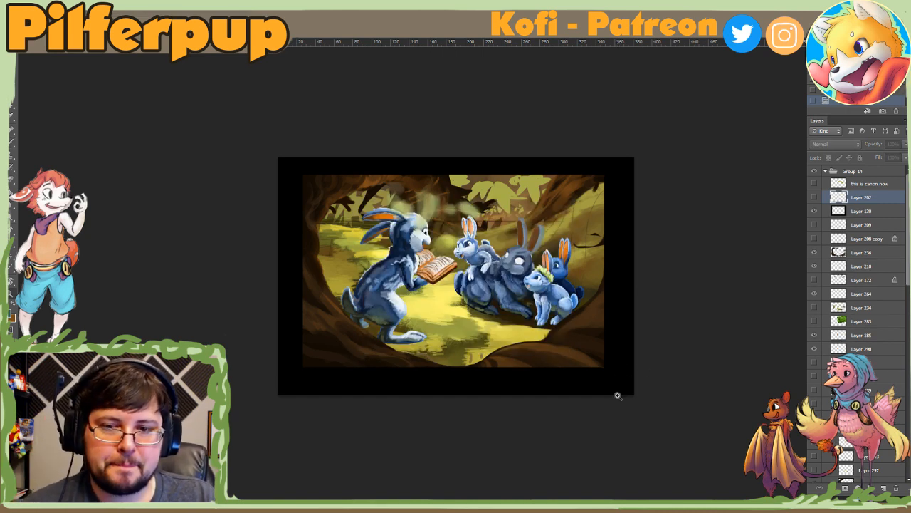
key("ctrl+minus")
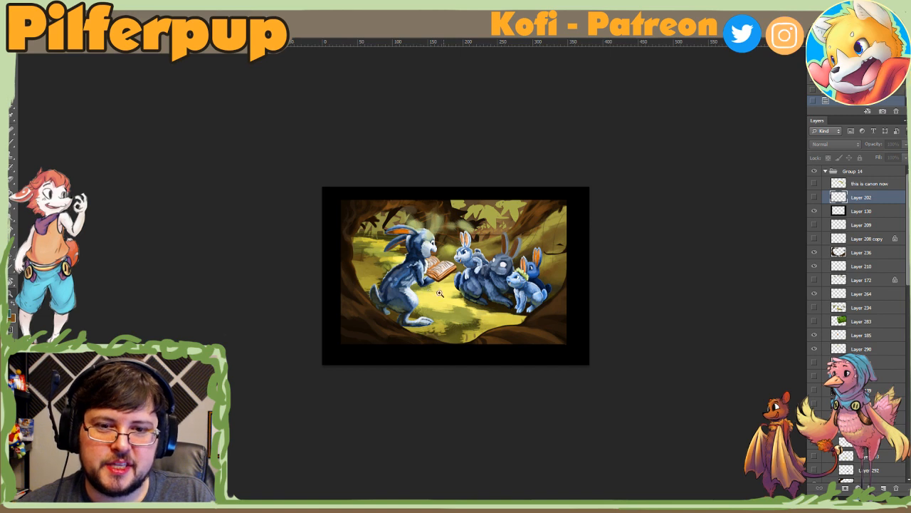
left_click(466, 289)
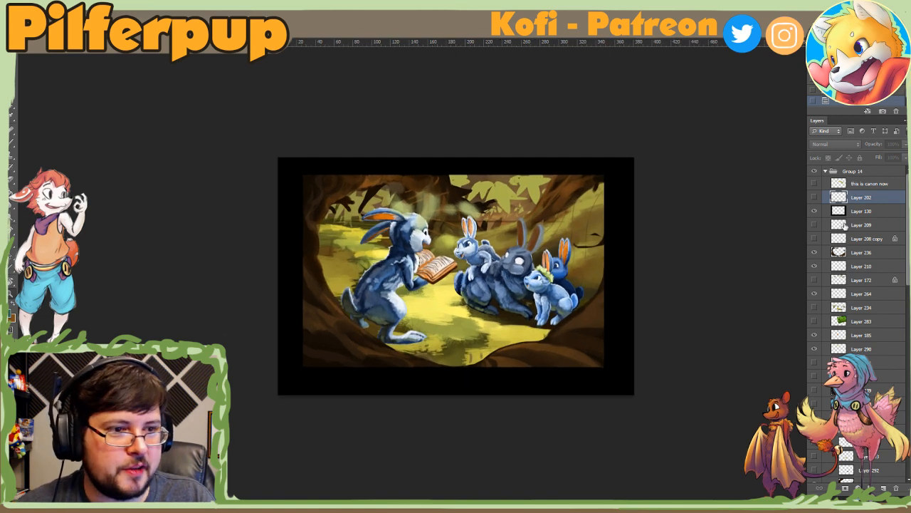
Step: Compare the painting with and without the black frame on Layer 130, leaving that layer hidden
left_click(815, 212)
left_click(815, 212)
left_click(815, 212)
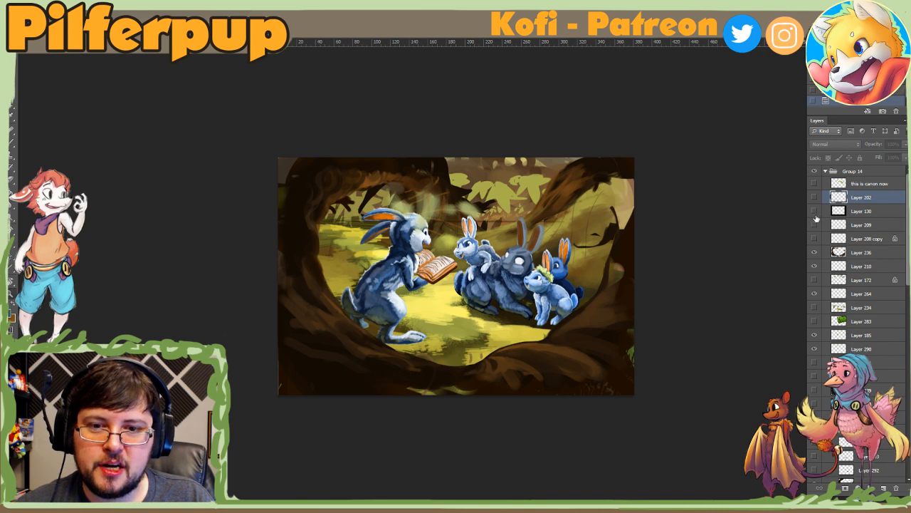
left_click(663, 307, "alt")
left_click(815, 211)
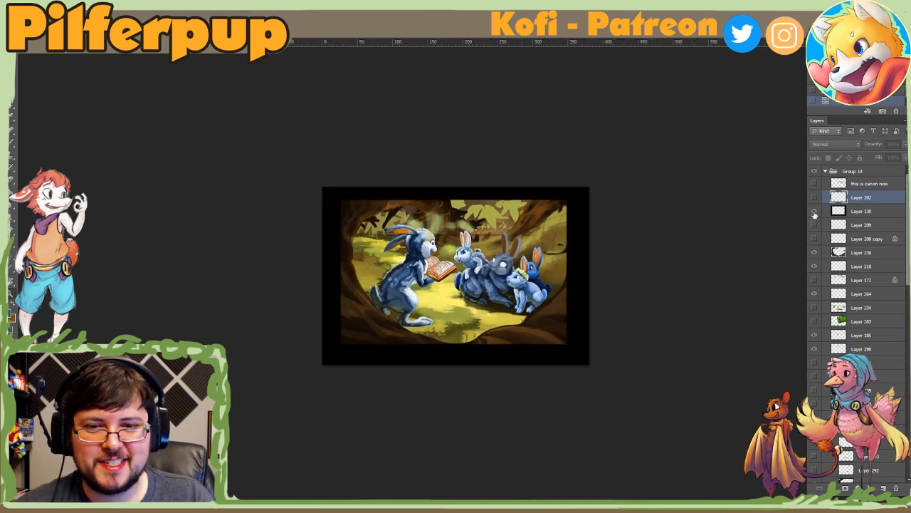
left_click(815, 211)
left_click(516, 313)
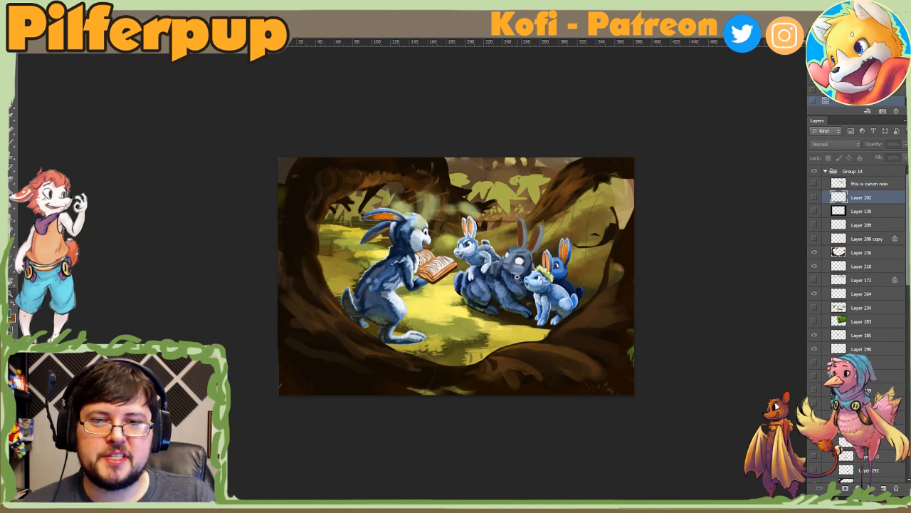
key("ctrl+minus")
key("ctrl+minus")
key("ctrl+plus")
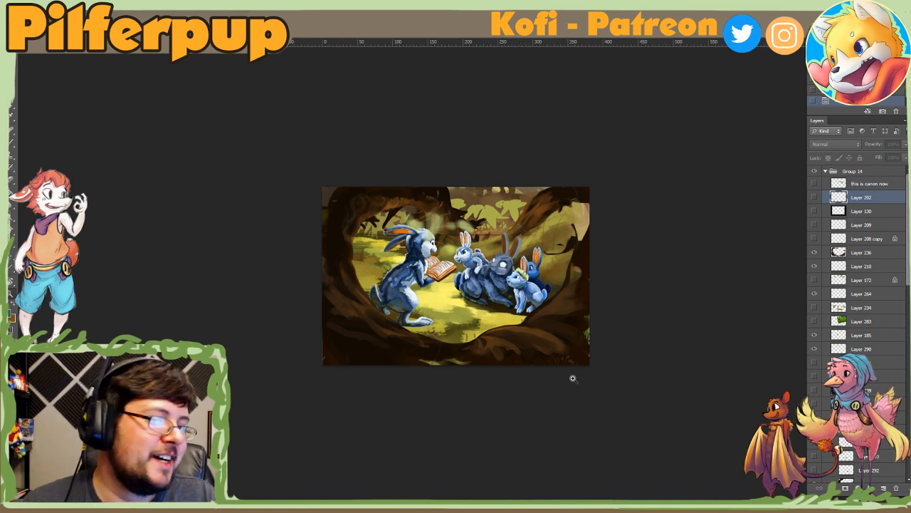
key("ctrl+plus")
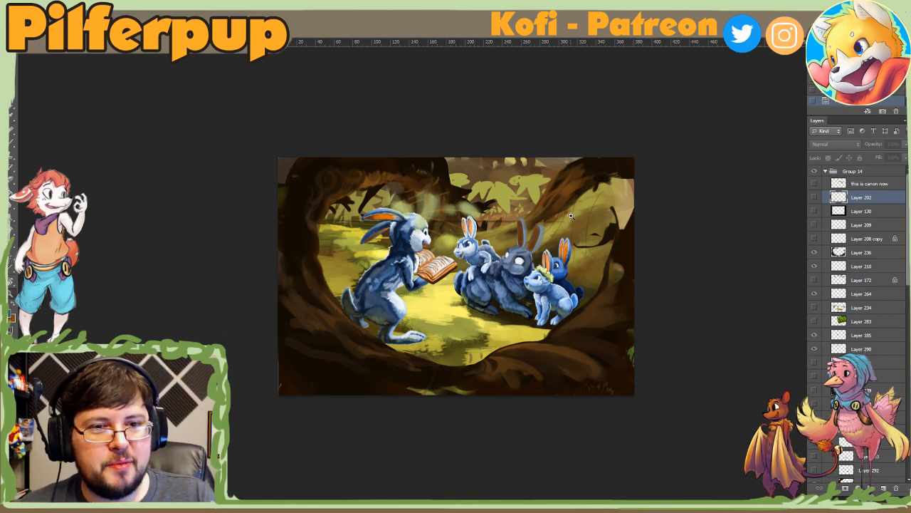
Step: Add a new empty layer directly above Layer 296, beneath the rabbits' group
scroll(895, 258, "down", 10)
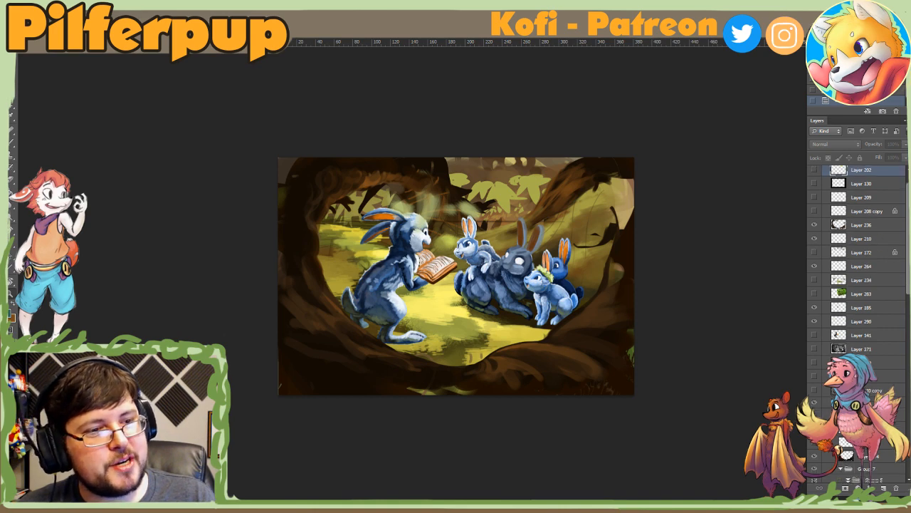
scroll(895, 285, "up", 5)
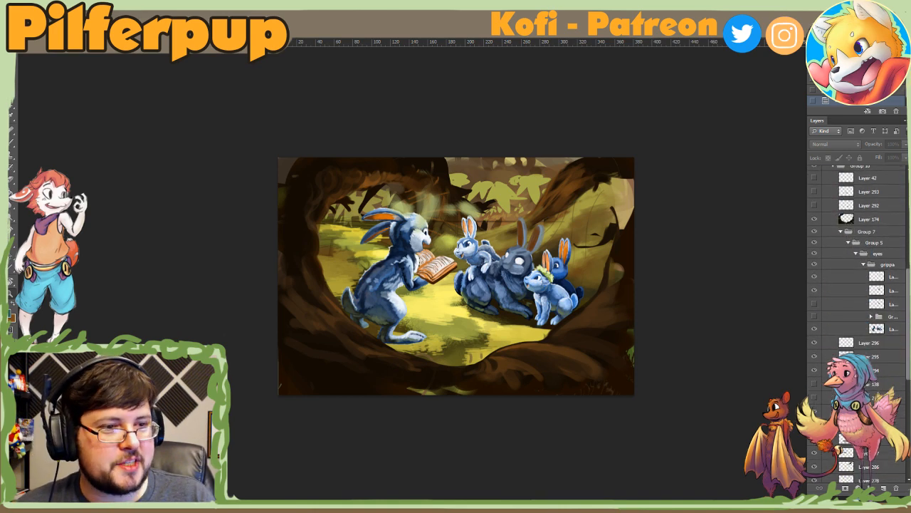
scroll(908, 315, "up", 3)
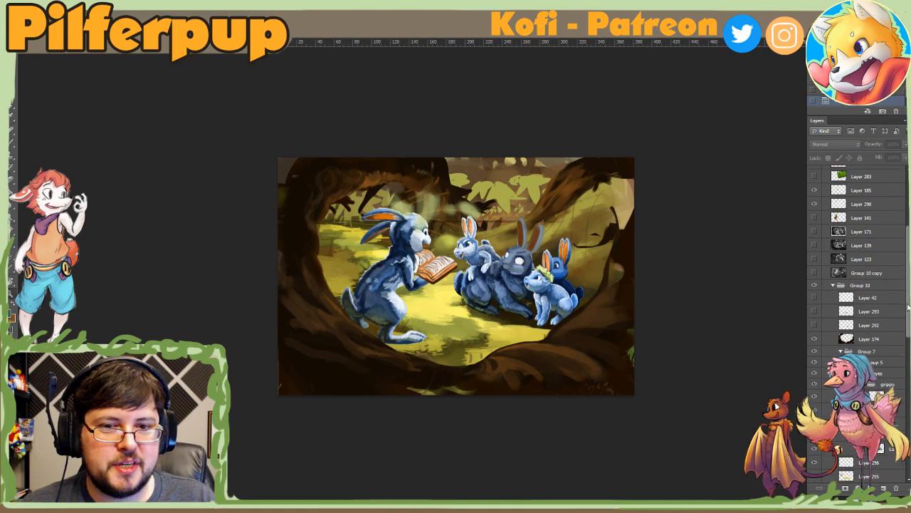
scroll(908, 298, "down", 10)
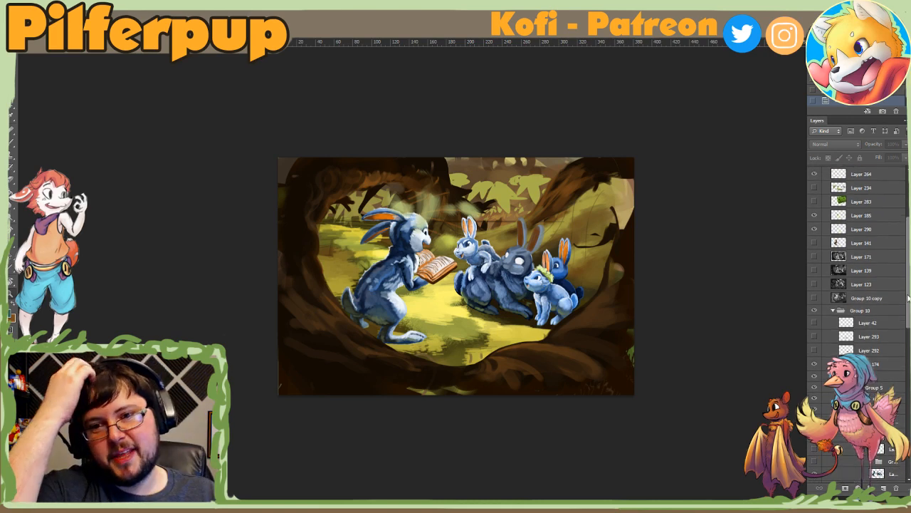
scroll(896, 320, "down", 8)
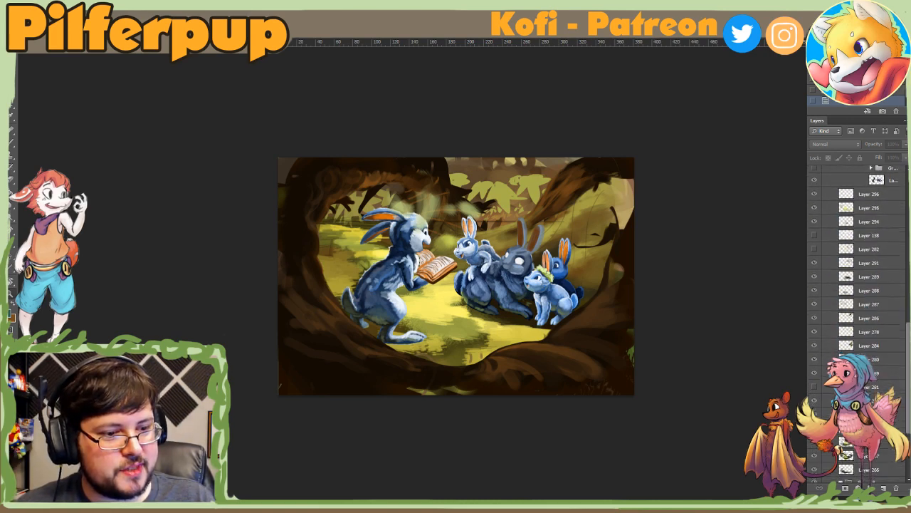
scroll(848, 321, "up", 5)
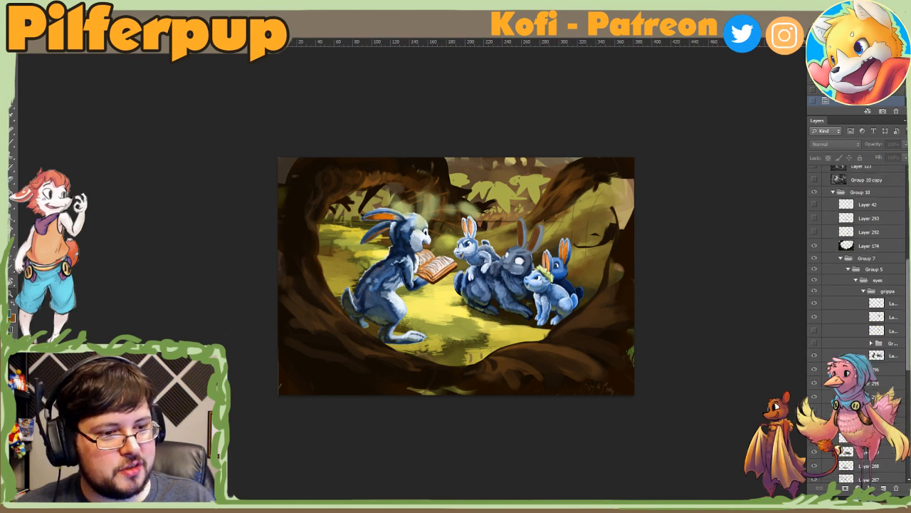
left_click(843, 317)
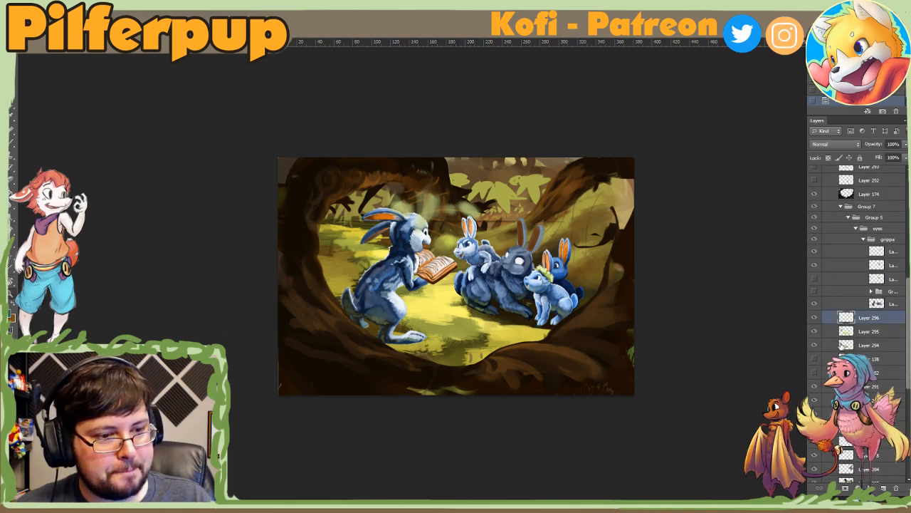
left_click(882, 488)
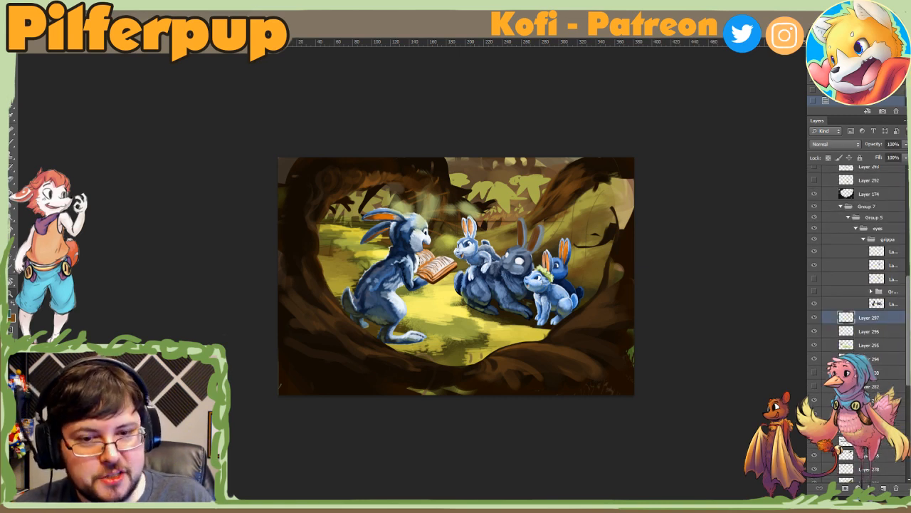
Step: Choose the textured brush preset labelled 60 and paint orange leaf patches around the tree branch behind the listening rabbits
right_click(567, 249)
left_click(642, 346)
left_click(639, 266)
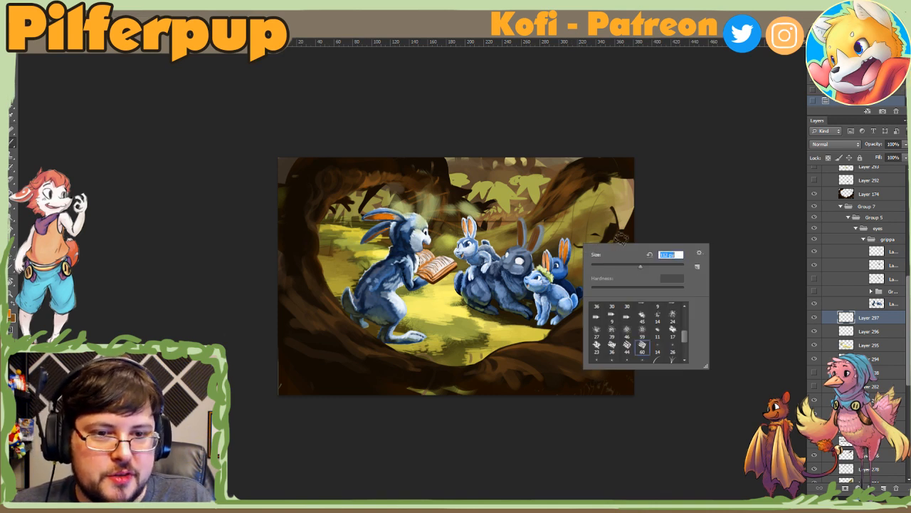
left_click(554, 219)
mouse_move(549, 214)
left_mouse_down()
mouse_move(562, 214)
mouse_move(581, 193)
mouse_move(582, 225)
mouse_move(527, 223)
mouse_move(522, 236)
left_mouse_up()
key("ctrl+z")
right_click(553, 221)
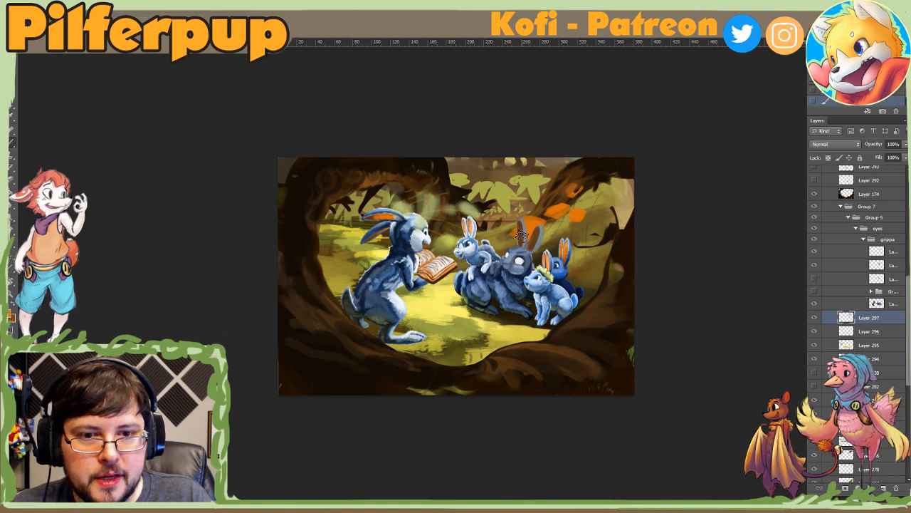
right_click(570, 227)
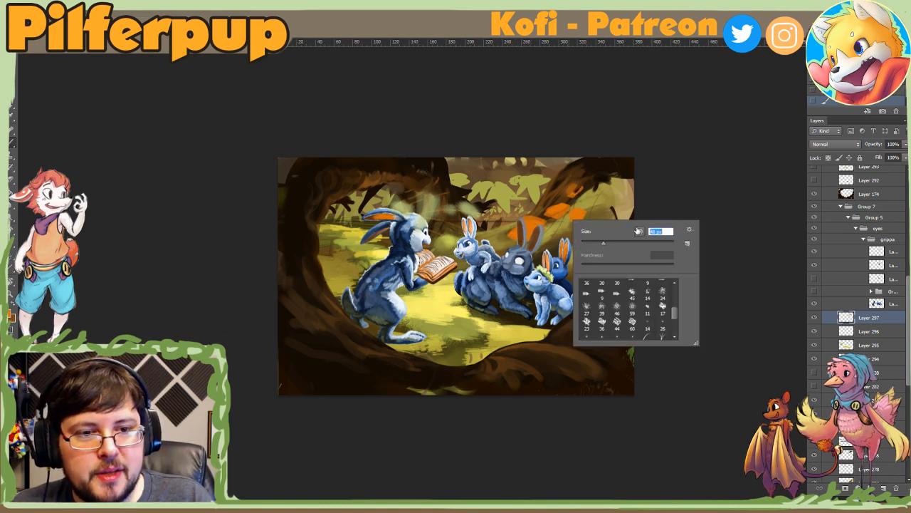
left_click(545, 182)
mouse_move(546, 183)
left_mouse_down()
mouse_move(541, 202)
mouse_move(577, 172)
left_mouse_up()
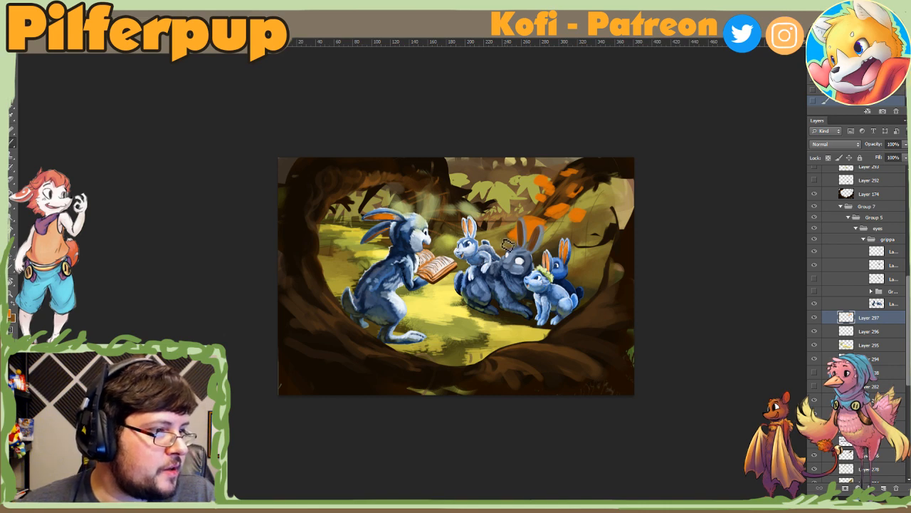
Step: Set the foreground colour to dark red #9d3232 and paint red patches among the orange leaves behind the listening rabbits
left_click(11, 314)
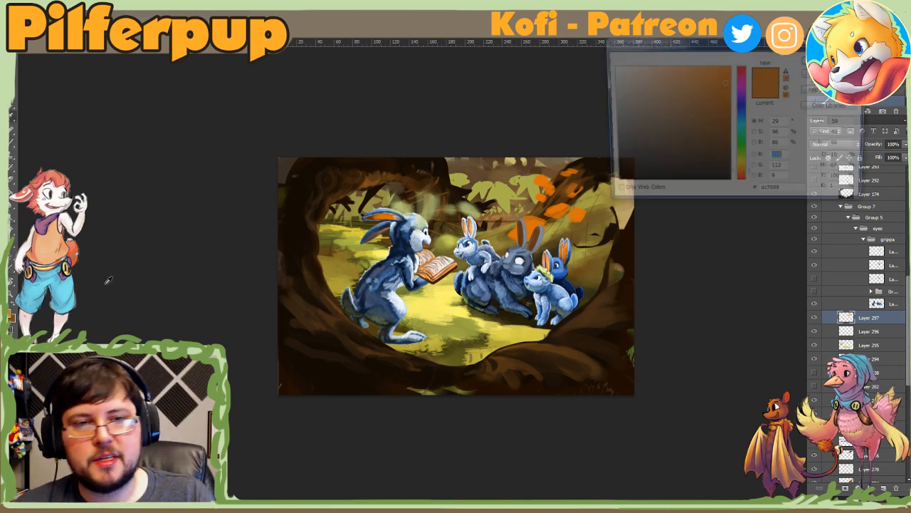
left_click(743, 184)
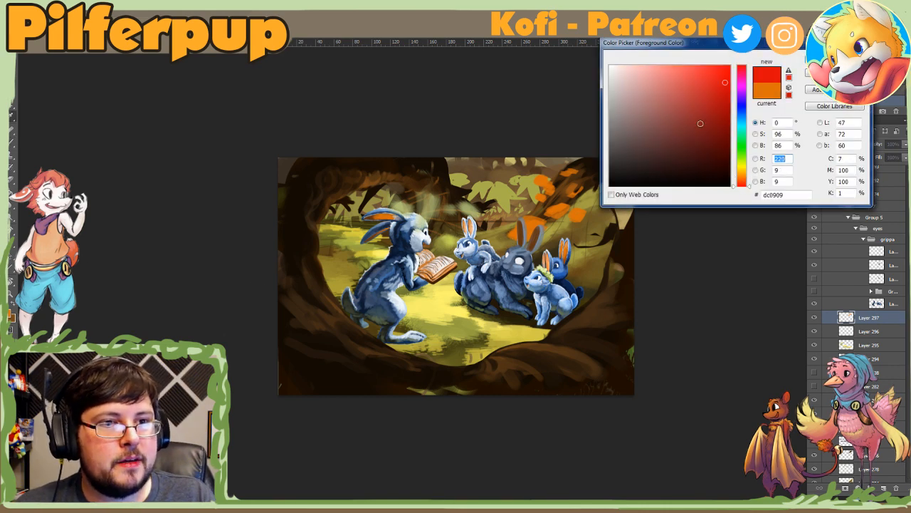
left_click(657, 133)
left_click(693, 111)
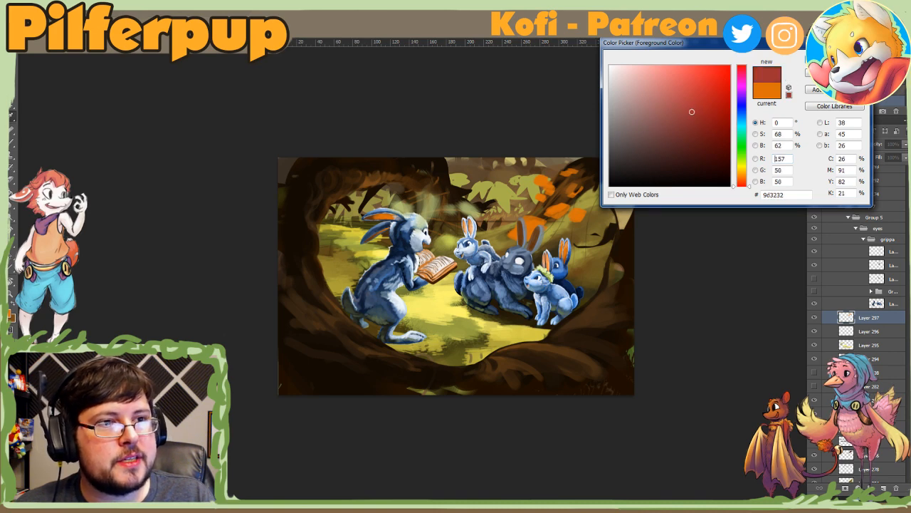
left_click(834, 57)
right_click(586, 202)
left_click(658, 220)
mouse_move(516, 226)
left_mouse_down()
mouse_move(522, 247)
mouse_move(540, 228)
mouse_move(521, 239)
mouse_move(520, 229)
mouse_move(563, 211)
mouse_move(541, 205)
mouse_move(543, 181)
mouse_move(578, 218)
left_mouse_up()
left_click_drag(572, 177, 570, 174)
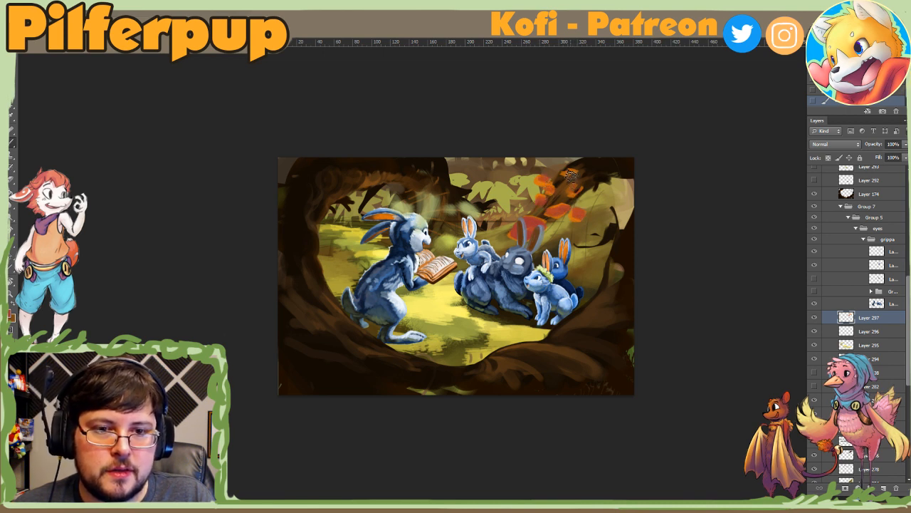
Step: Paint a patch of dark red foliage in the background above the open book, undoing the extra stroke toward the upper trunk
right_click(473, 214)
left_click(565, 237)
left_click_drag(440, 186, 463, 220)
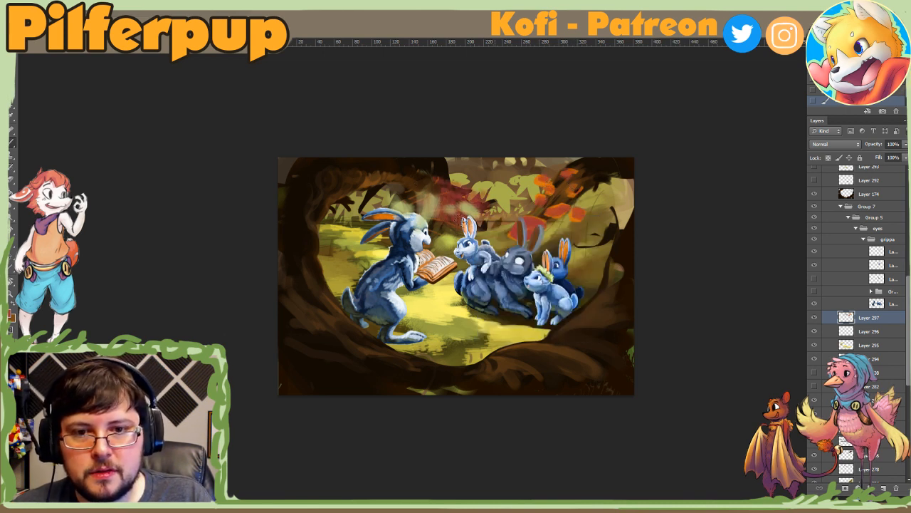
right_click(472, 228)
left_click_drag(403, 169, 460, 184)
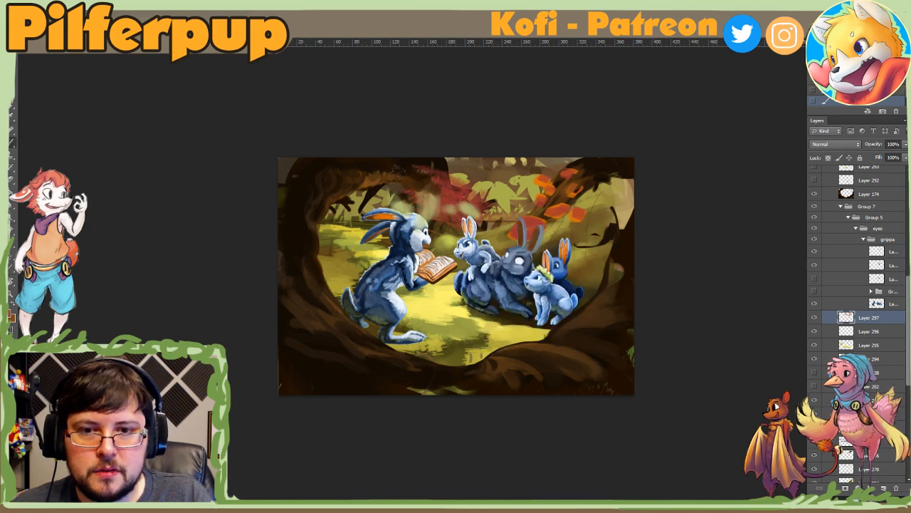
key("ctrl+z")
Step: Adjust the brush size and build up the red foliage above the book and on the branch behind the listening rabbits
right_click(475, 220)
left_click(521, 241)
left_click(443, 201)
right_click(454, 212)
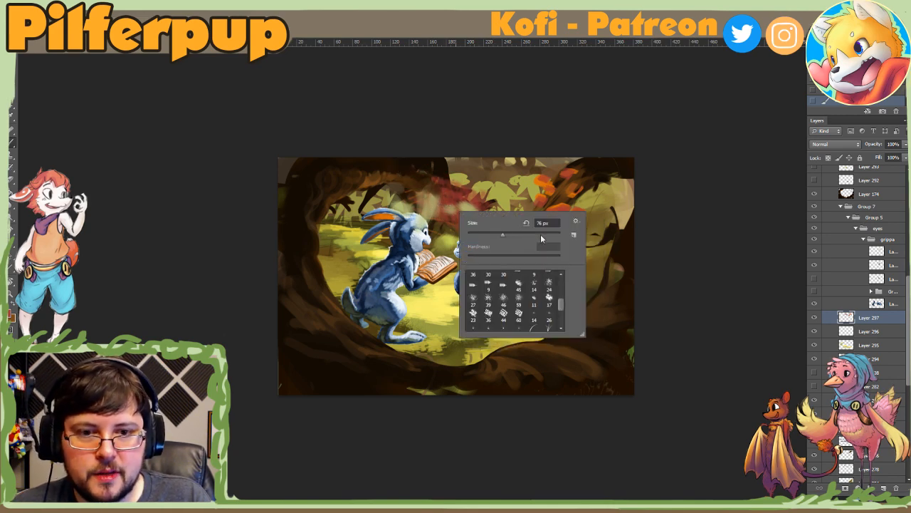
left_click(453, 209)
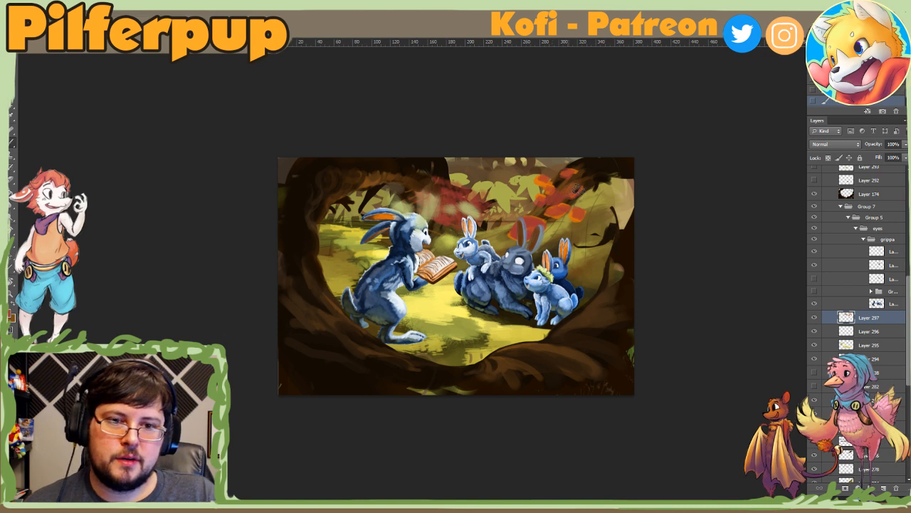
mouse_move(578, 189)
left_mouse_down()
mouse_move(584, 196)
mouse_move(560, 187)
mouse_move(573, 176)
left_mouse_up()
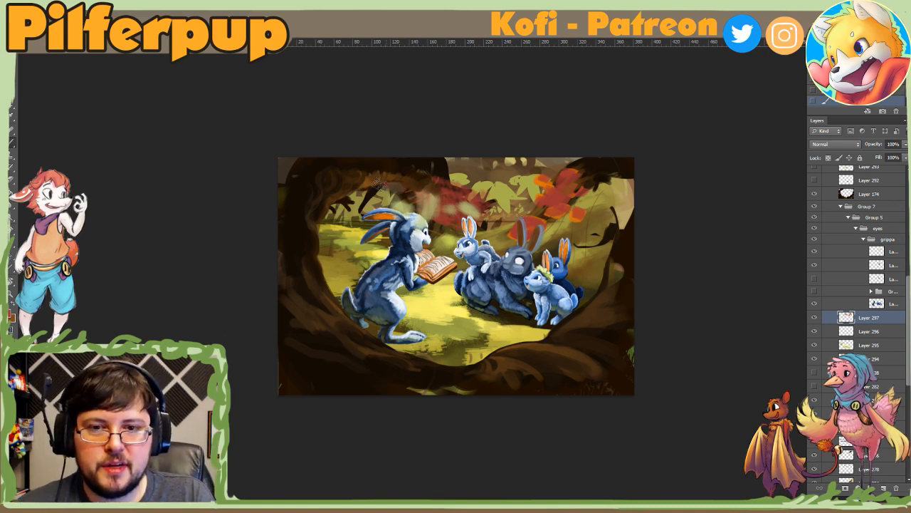
left_click_drag(351, 229, 384, 234)
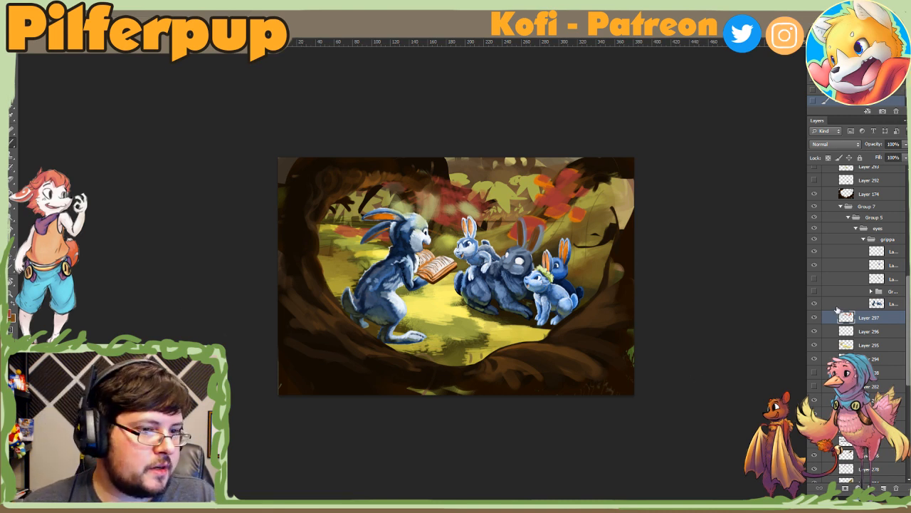
Step: Toggle the visibility of Layer 297 with the red and orange foliage test, and delete that layer
left_click(815, 319)
left_click(814, 318)
key("Delete")
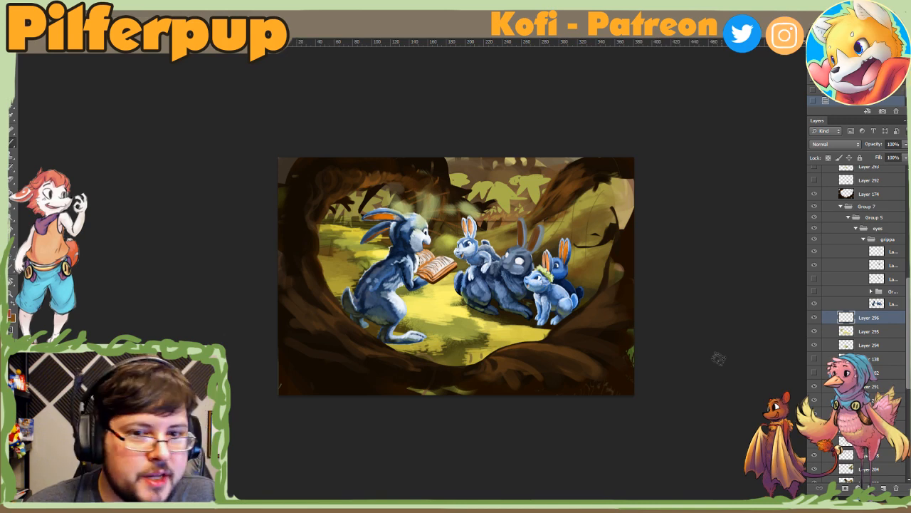
Step: Sample the dark bark at the picture's lower edge, shift the foreground colour to a lighter muted brown, and adjust the brush size
left_click(10, 317)
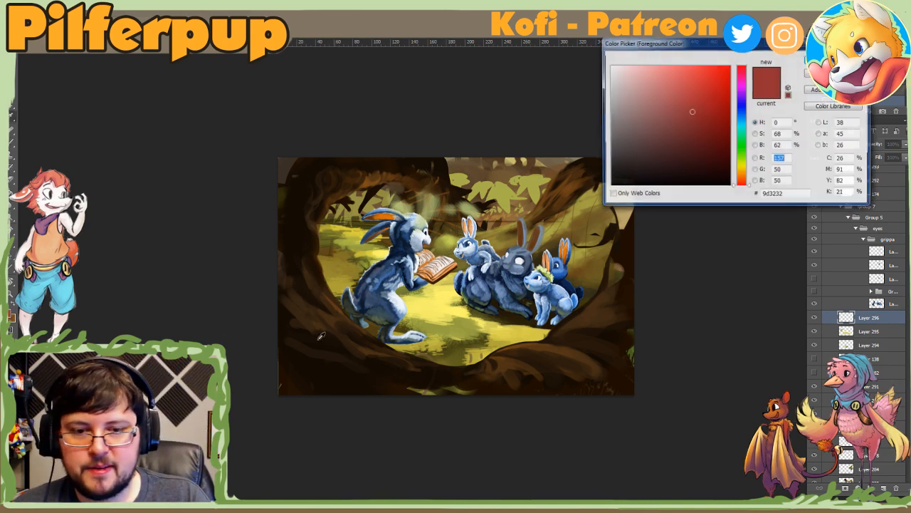
left_click(547, 381)
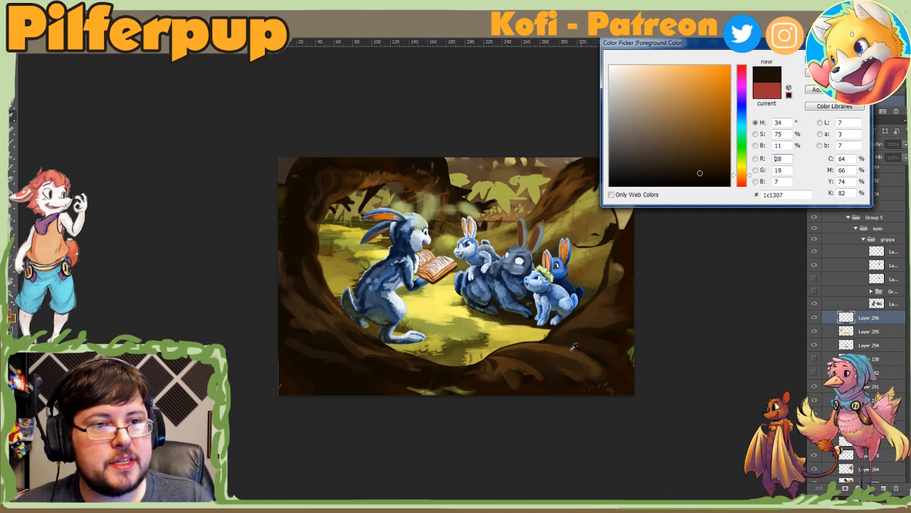
mouse_move(743, 176)
left_mouse_down()
mouse_move(722, 158)
mouse_move(733, 157)
left_mouse_up()
mouse_move(678, 161)
left_mouse_down()
mouse_move(667, 154)
mouse_move(694, 147)
mouse_move(685, 149)
mouse_move(696, 159)
mouse_move(660, 157)
left_mouse_up()
left_click(834, 72)
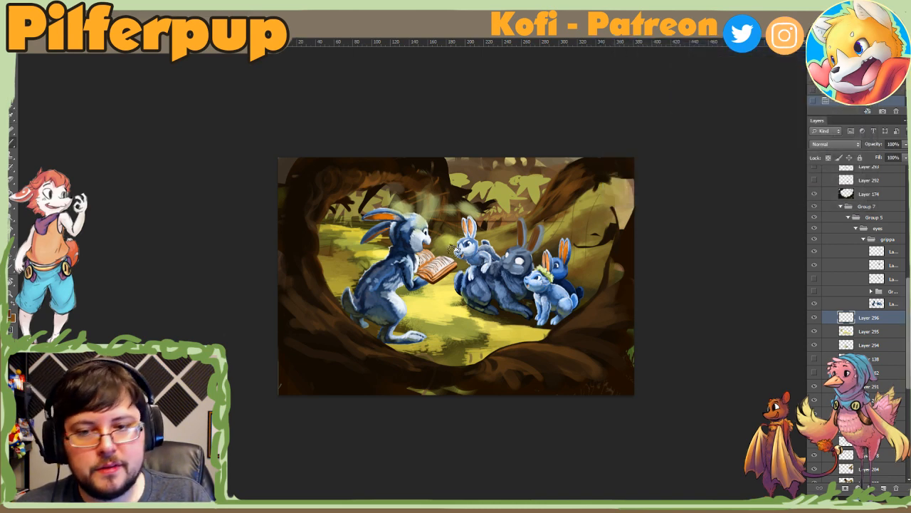
right_click(424, 303)
left_click(514, 326)
left_click(316, 367)
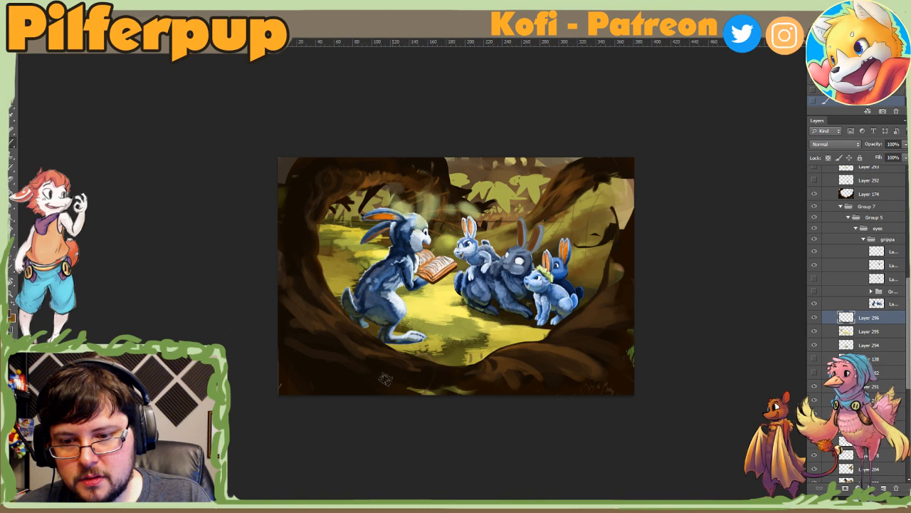
Step: Move Layer 296 up the layer stack so it sits directly above Layer 236
left_click_drag(847, 319, 844, 178)
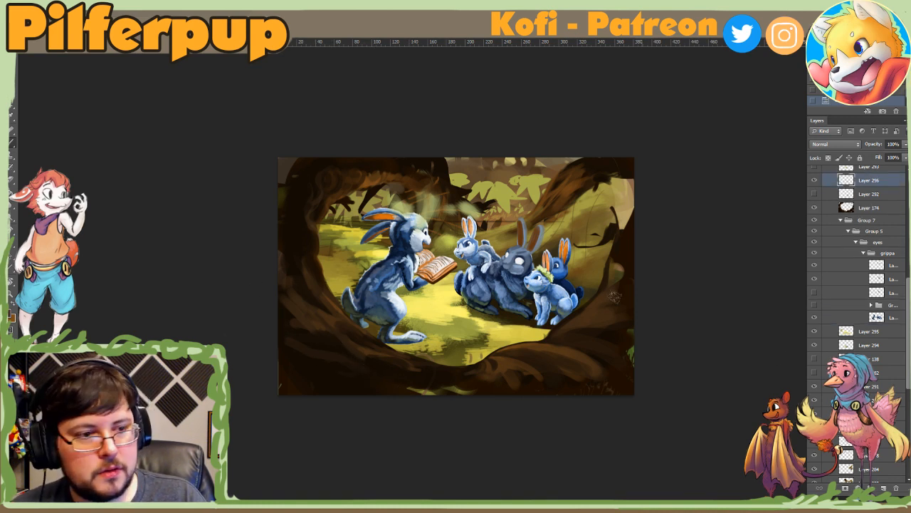
scroll(850, 318, "up", 5)
mouse_move(847, 308)
left_mouse_down()
mouse_move(862, 131)
mouse_move(861, 207)
left_mouse_up()
Step: Adjust the brush and paint broad muted brown strokes over the trunk along the picture's left edge and the roots along its lower edge
left_click_drag(303, 338, 349, 373)
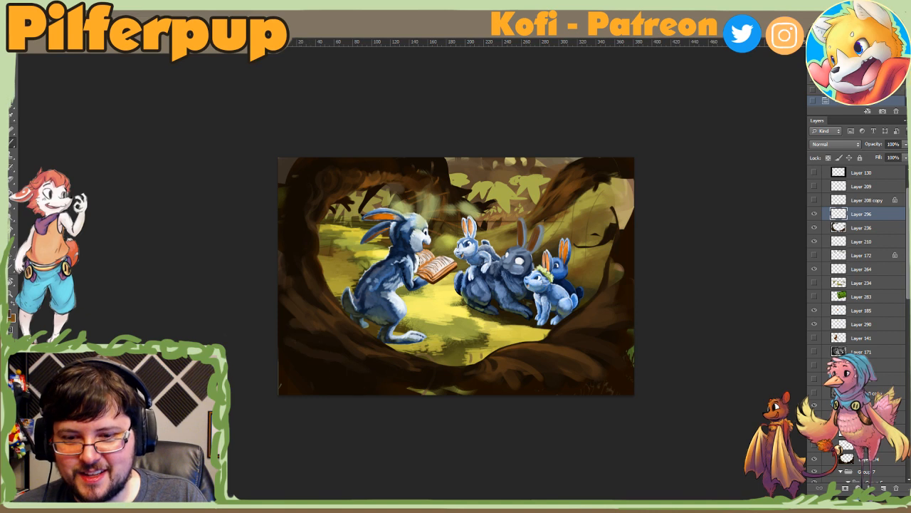
right_click(378, 355)
mouse_move(285, 317)
left_mouse_down()
mouse_move(396, 410)
mouse_move(230, 309)
mouse_move(399, 399)
mouse_move(370, 370)
left_mouse_up()
left_click_drag(285, 221, 306, 303)
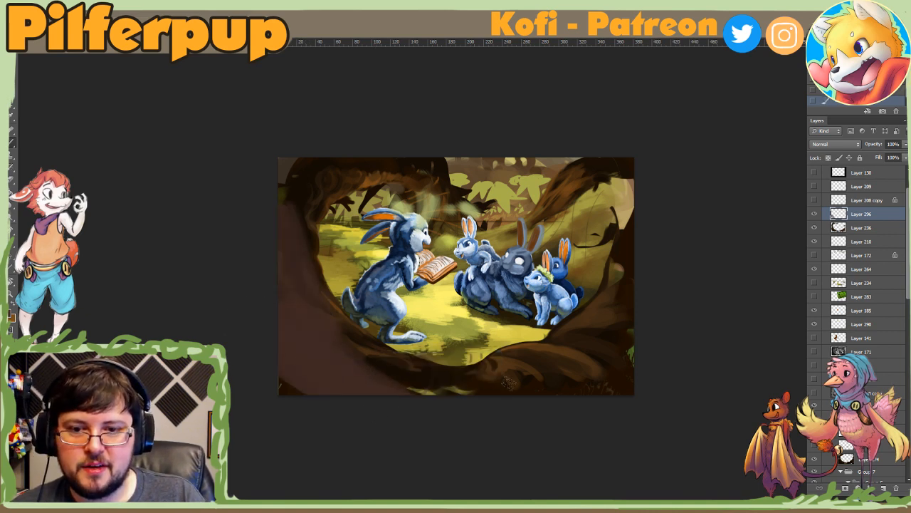
mouse_move(395, 385)
left_mouse_down()
mouse_move(576, 371)
mouse_move(608, 356)
left_mouse_up()
left_click_drag(366, 405, 190, 291)
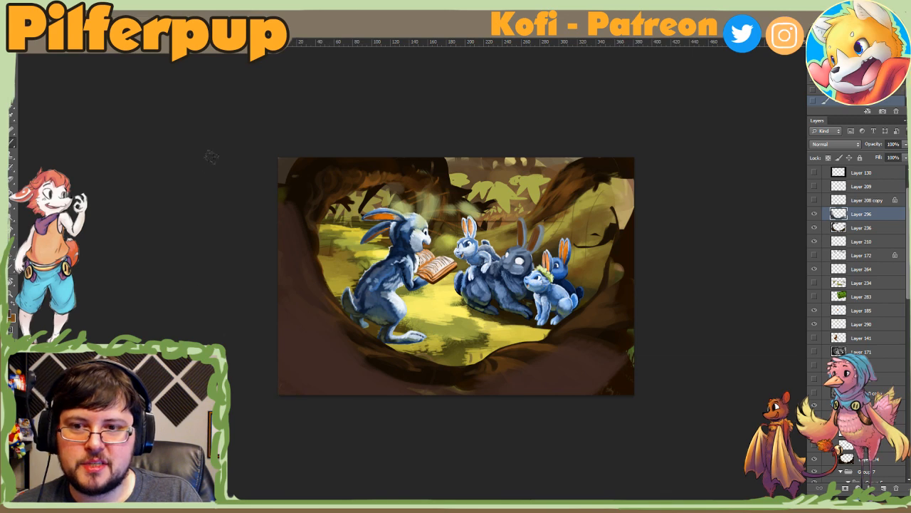
left_click_drag(237, 147, 286, 171)
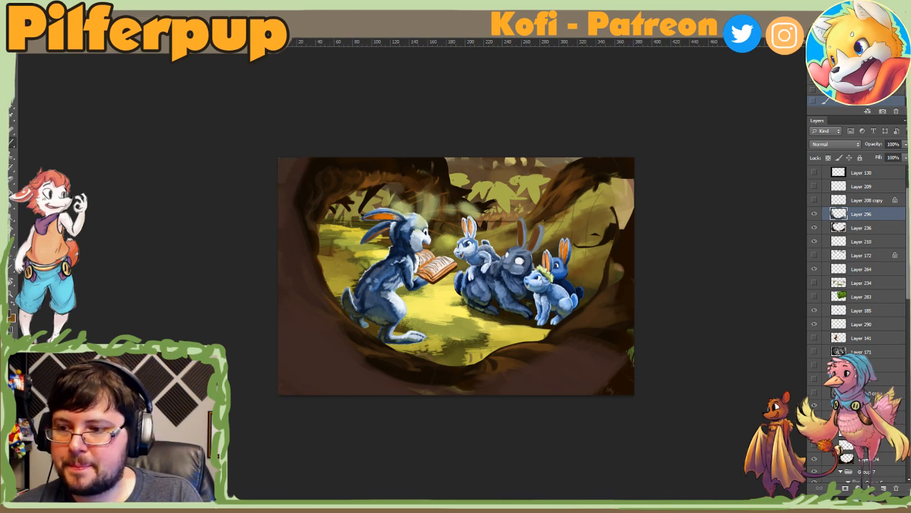
Step: Set the foreground colour to a dark red and paint a patch over the lower-left corner of the tree frame
left_click(11, 316)
left_click(712, 141)
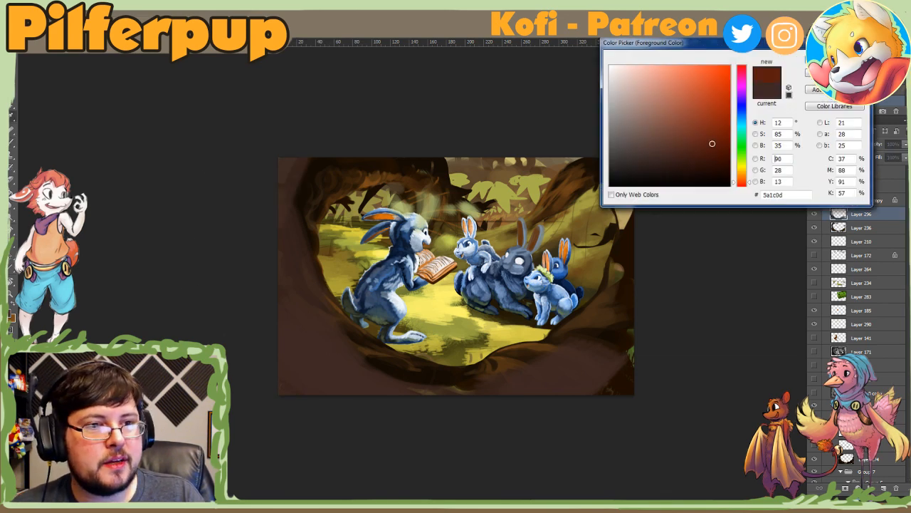
left_click(742, 184)
left_click(830, 59)
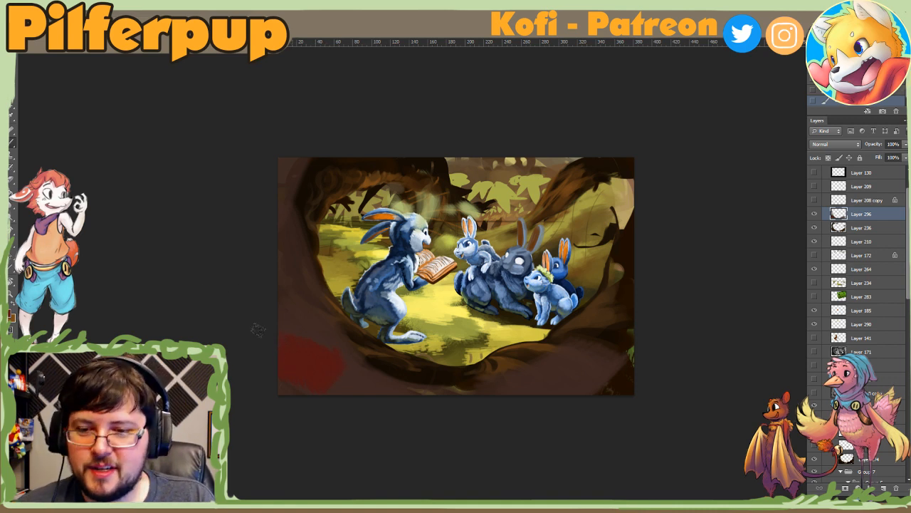
left_click(301, 326, "alt")
mouse_move(306, 336)
left_mouse_down()
mouse_move(268, 342)
mouse_move(299, 383)
mouse_move(279, 356)
mouse_move(303, 347)
mouse_move(281, 368)
mouse_move(299, 396)
left_mouse_up()
left_click(300, 349, "alt")
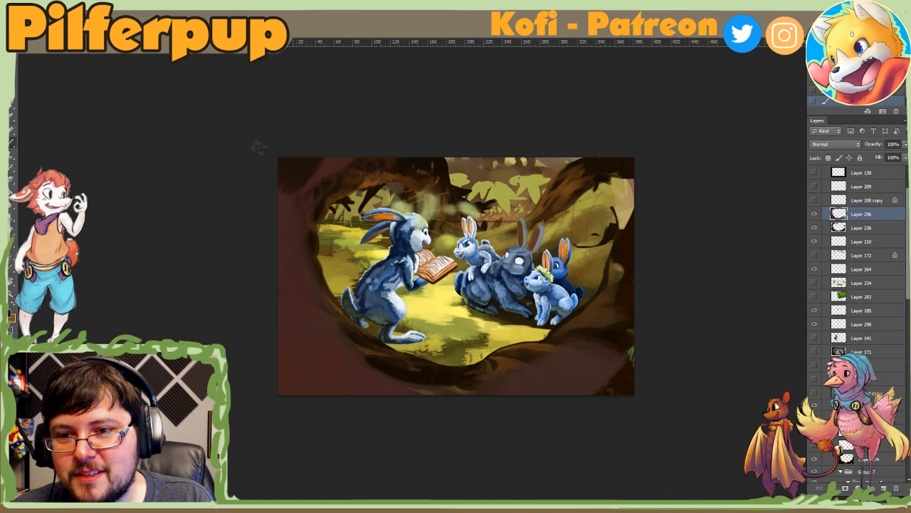
Step: Blend reddish brown strokes up the left trunk and across the lower-left roots
left_click_drag(299, 274, 279, 306)
left_click_drag(301, 201, 279, 235)
left_click(280, 219, "alt")
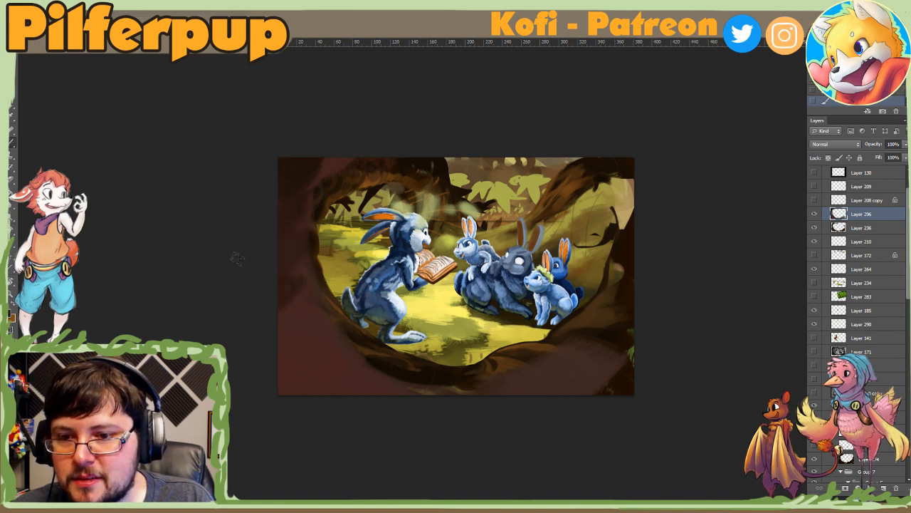
left_click_drag(307, 316, 263, 350)
left_click_drag(320, 343, 283, 373)
left_click_drag(338, 377, 328, 393)
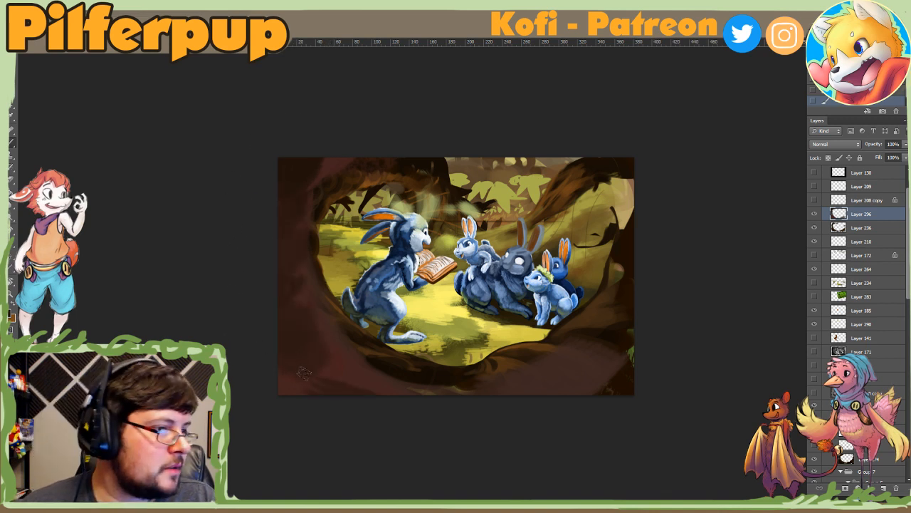
Step: Paint darker reddish brown over the roots along the picture's lower edge and the trunk's upper-left corner
left_click(310, 344, "alt")
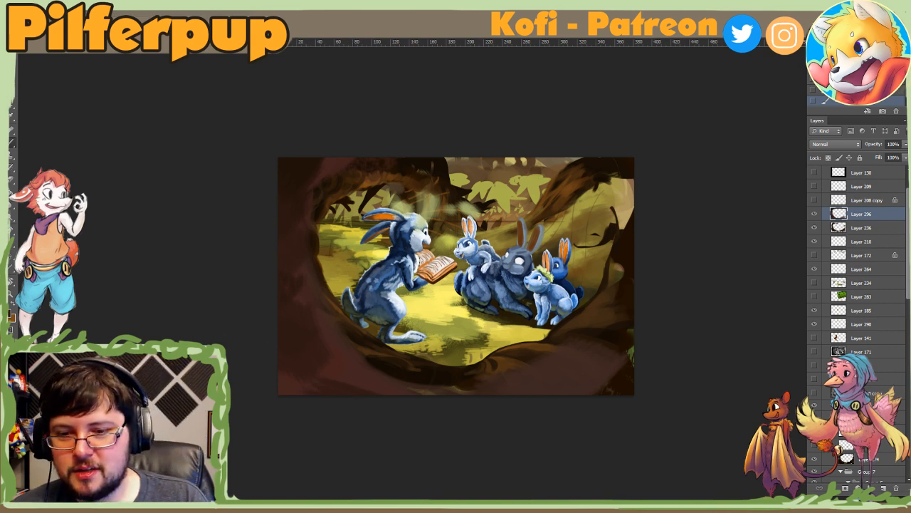
left_click_drag(299, 382, 284, 386)
left_click_drag(340, 374, 392, 391)
mouse_move(324, 325)
left_mouse_down()
mouse_move(413, 391)
mouse_move(470, 391)
left_mouse_up()
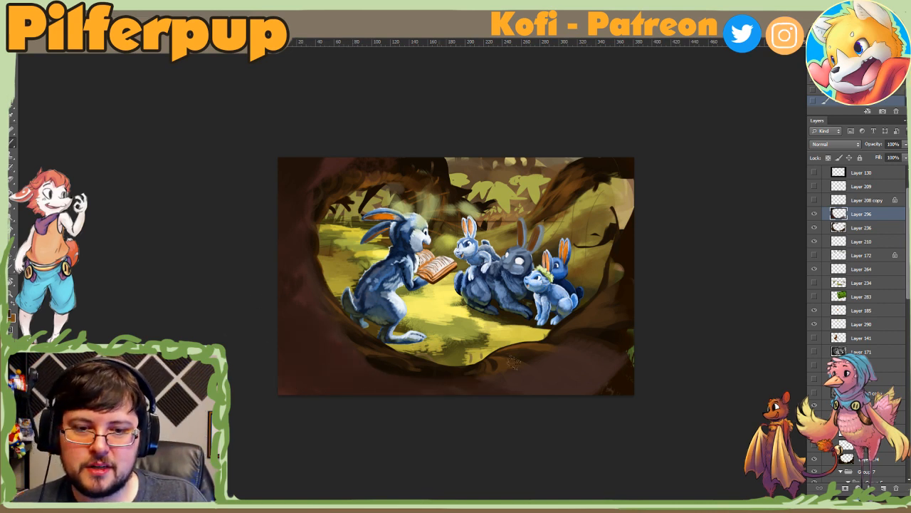
left_click_drag(514, 360, 604, 385)
left_click(331, 162, "alt")
mouse_move(315, 163)
left_mouse_down()
mouse_move(244, 181)
mouse_move(299, 196)
left_mouse_up()
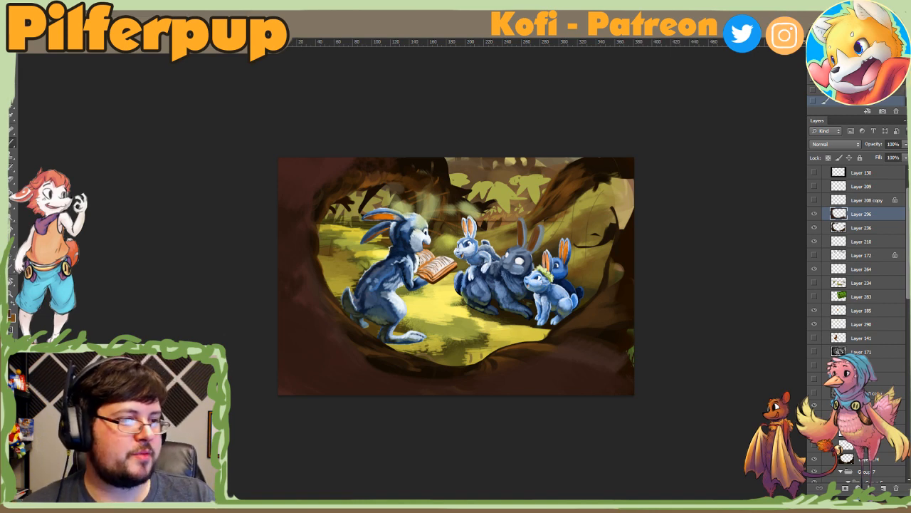
Step: Set the foreground colour to near-black brown #140402 and darken the left trunk and the roots along the lower edge
left_click_drag(717, 159, 717, 174)
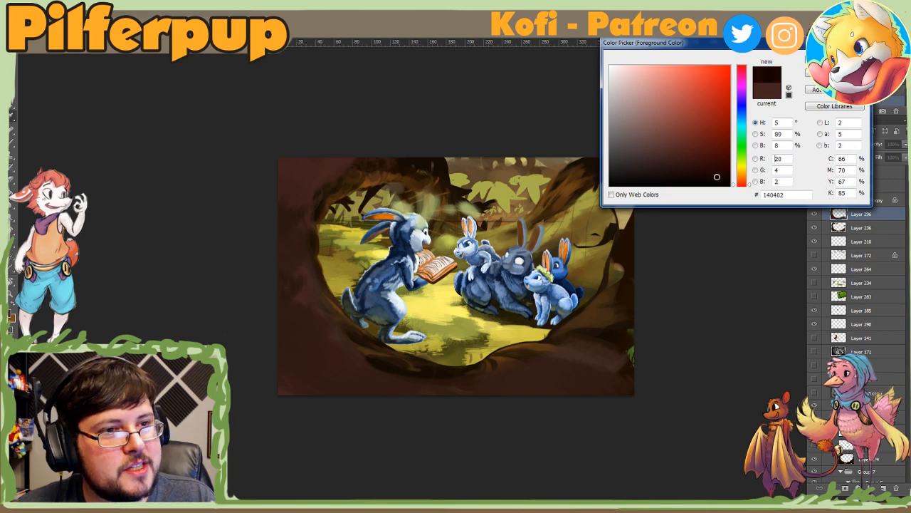
key("Return")
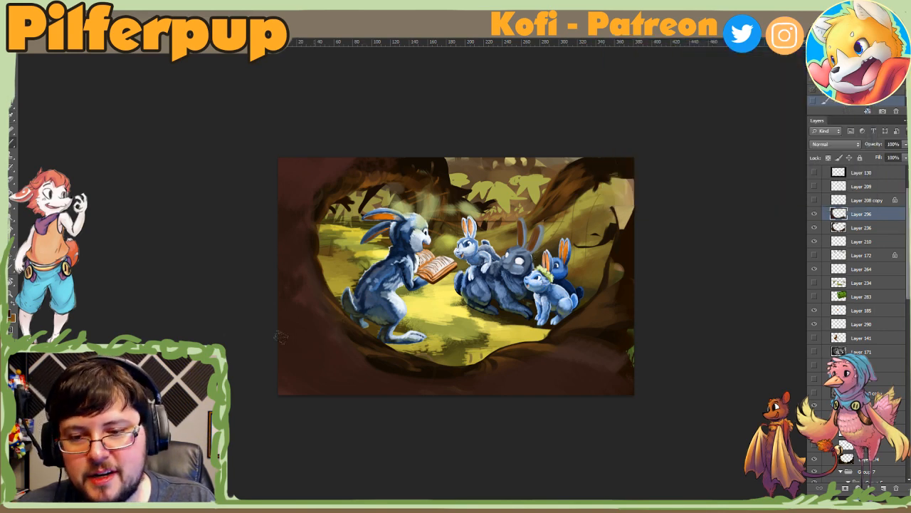
left_click_drag(247, 302, 503, 419)
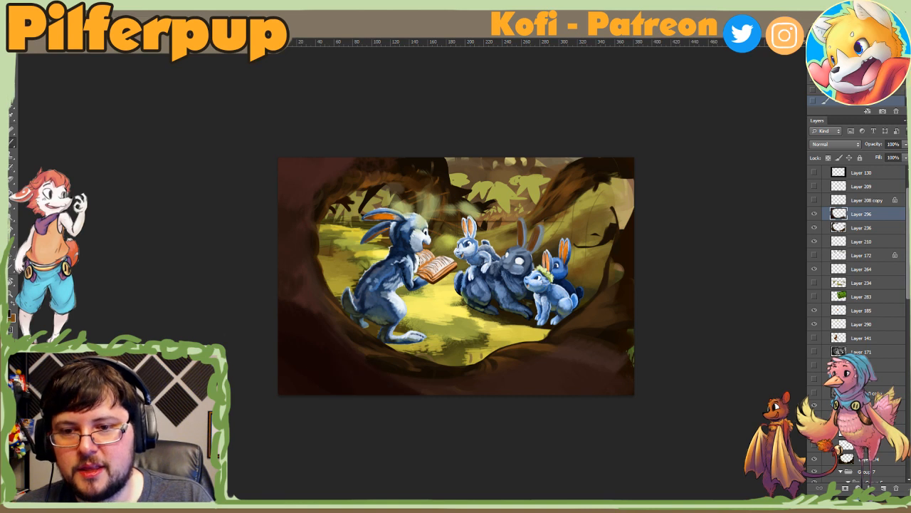
left_click_drag(334, 336, 269, 118)
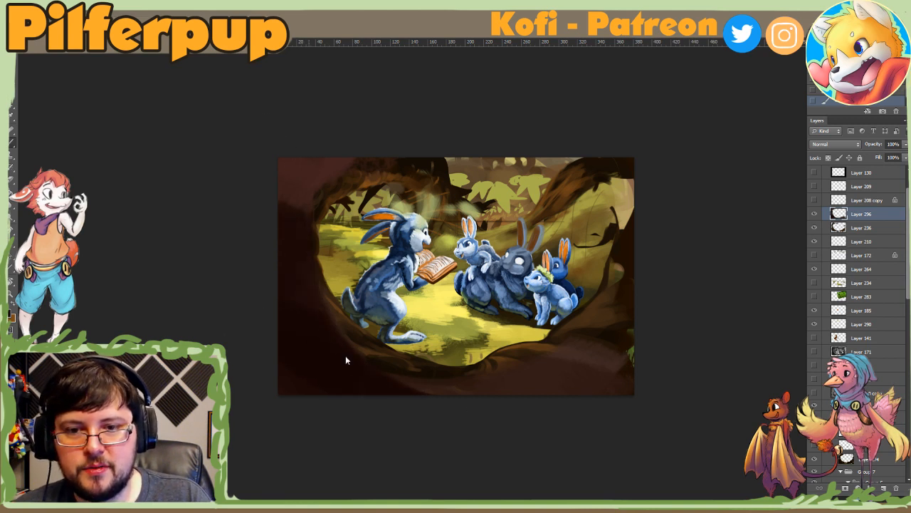
mouse_move(346, 360)
left_mouse_down()
mouse_move(424, 385)
mouse_move(534, 390)
mouse_move(586, 349)
left_mouse_up()
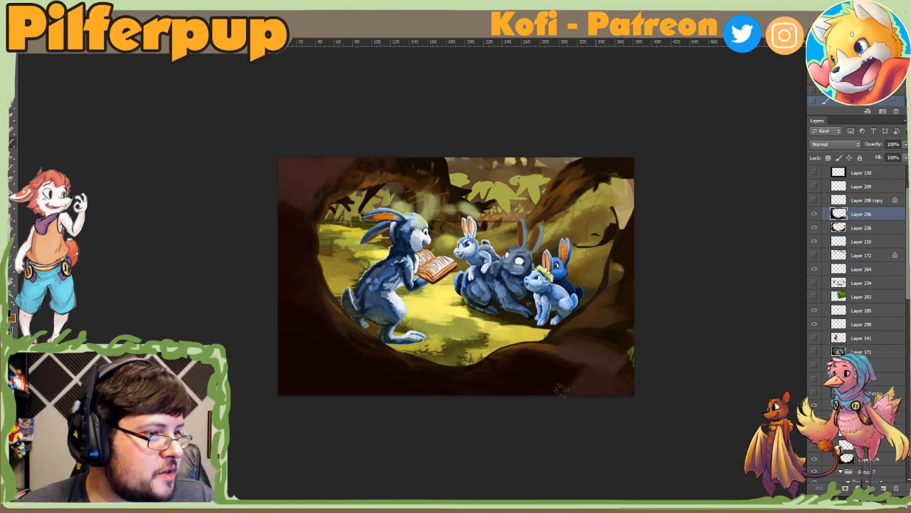
Step: Adjust the brush size and touch up the dark shading on the root below the listening rabbits
right_click(525, 301)
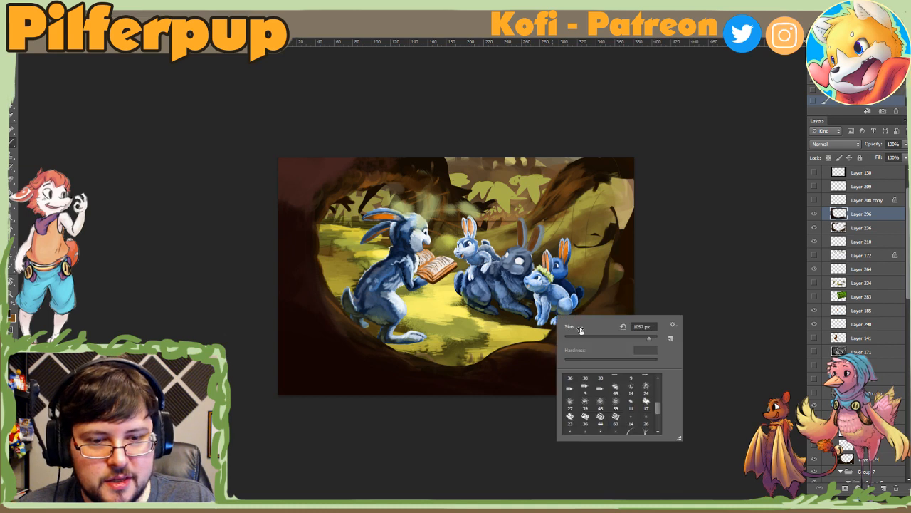
left_click_drag(579, 332, 608, 336)
left_click(540, 344, "alt")
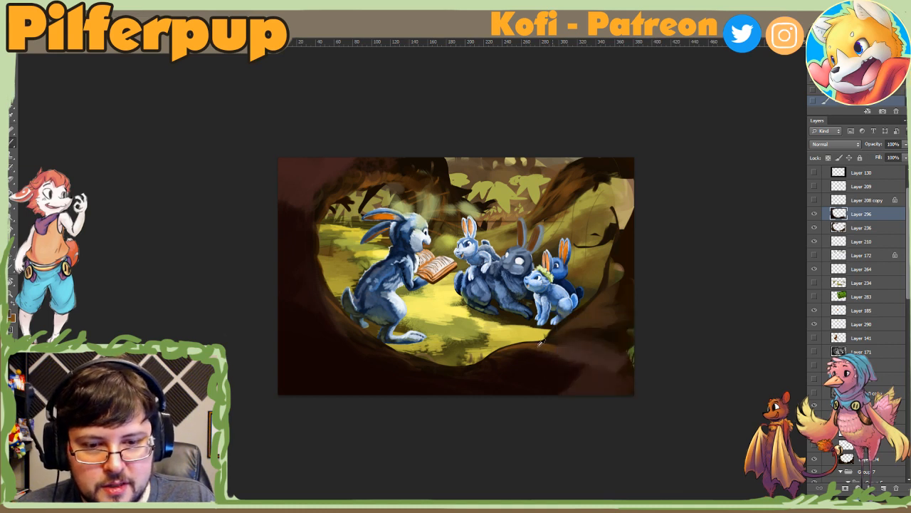
right_click(585, 362)
left_click(656, 375)
left_click(604, 331)
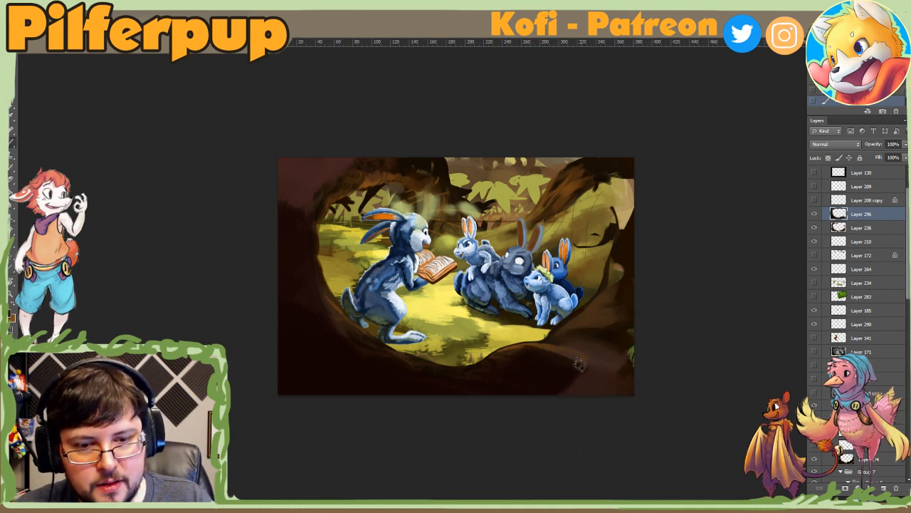
Step: Pick a dark greyish foreground colour, resize the brush, and try a stroke on the lower-left root, undoing it
left_click(10, 314)
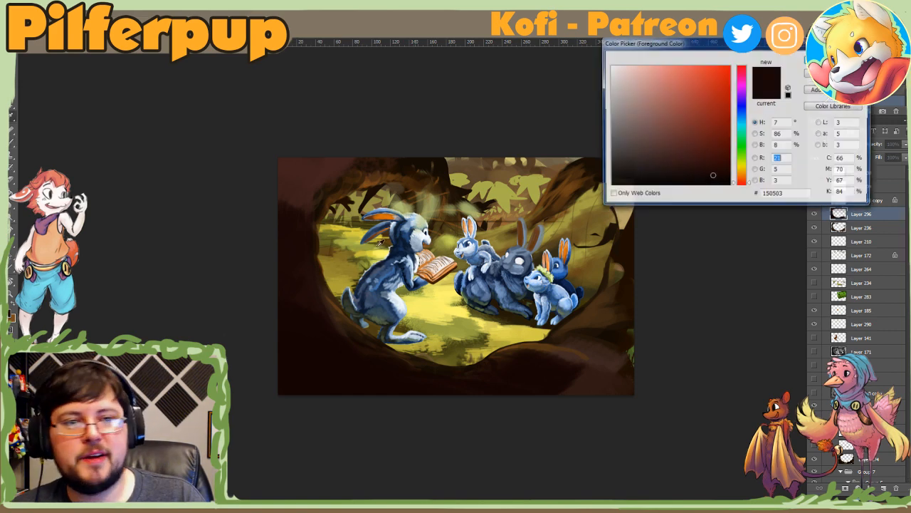
left_click(635, 168)
key("Return")
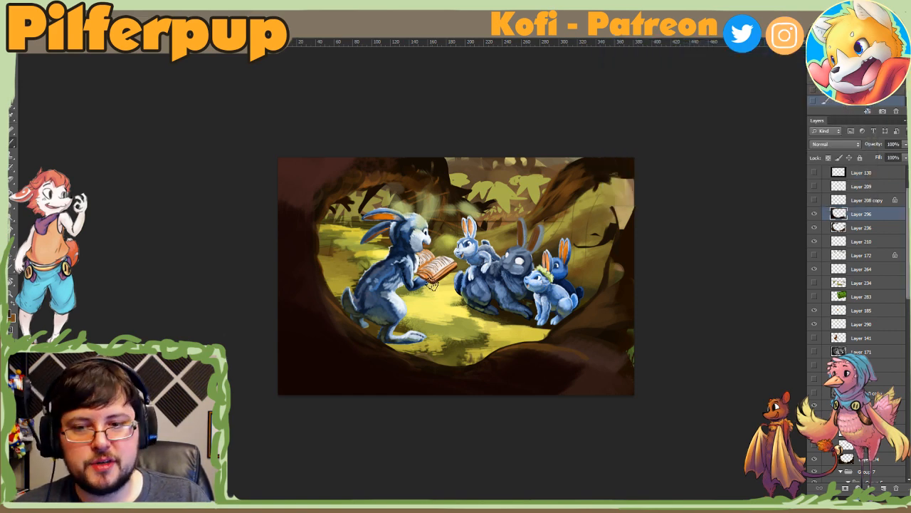
right_click(432, 284)
left_click(520, 304)
left_click(304, 353)
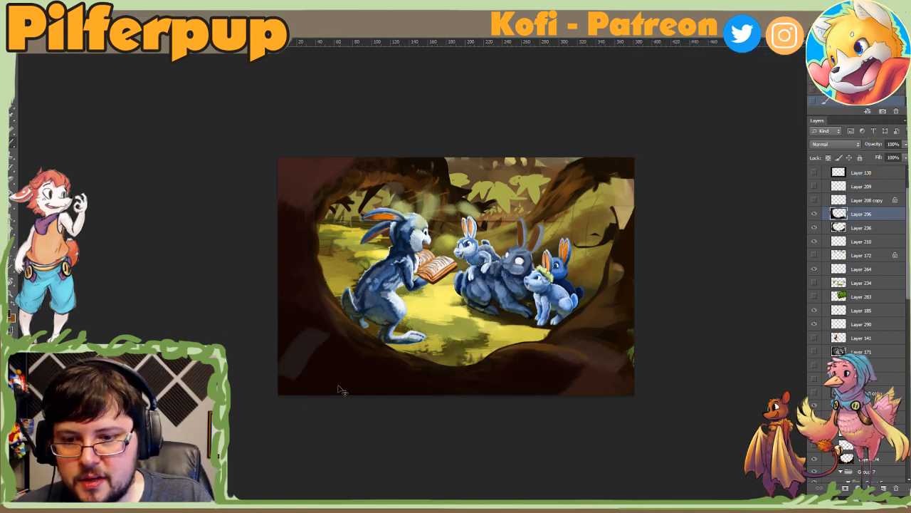
key("ctrl+z")
Step: Set the brush size to 360 px and rotate the canvas view counterclockwise for painting the lower-left roots
right_click(345, 352)
left_click(437, 378)
key("Return")
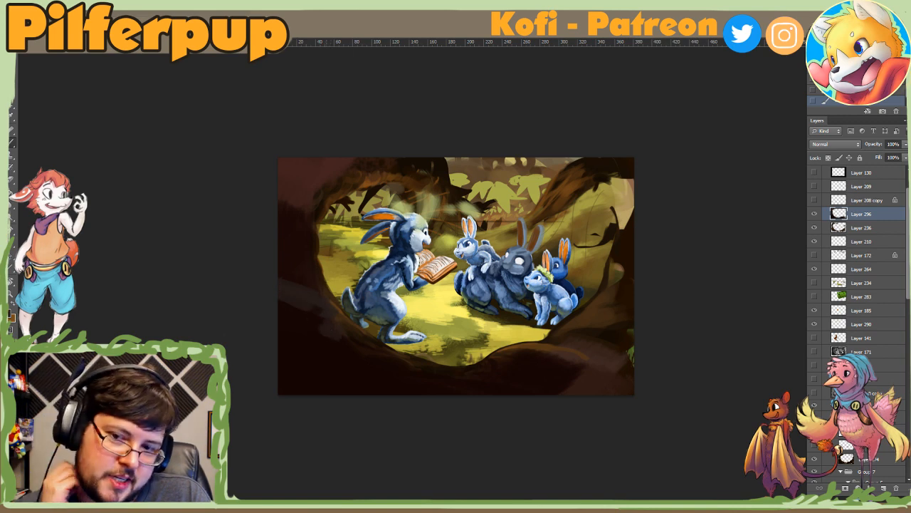
key("r")
left_click_drag(313, 413, 500, 399)
right_click(499, 399)
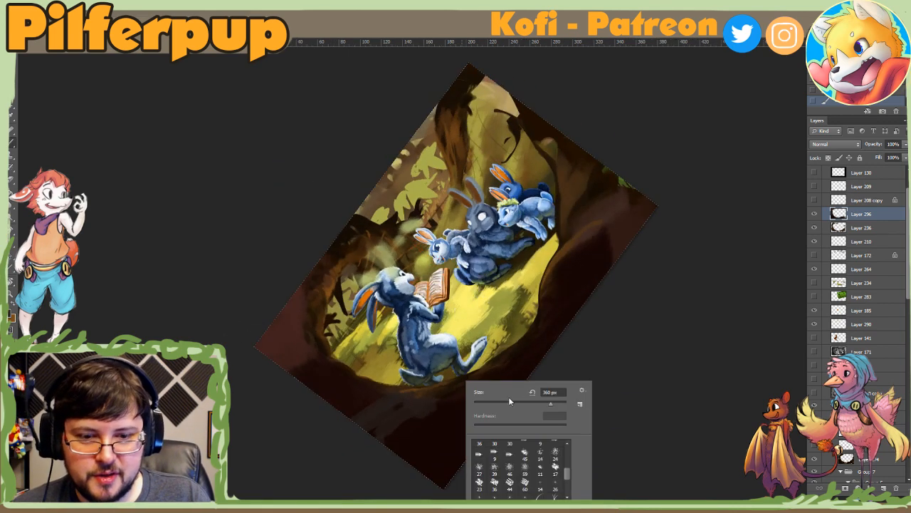
left_click(416, 408)
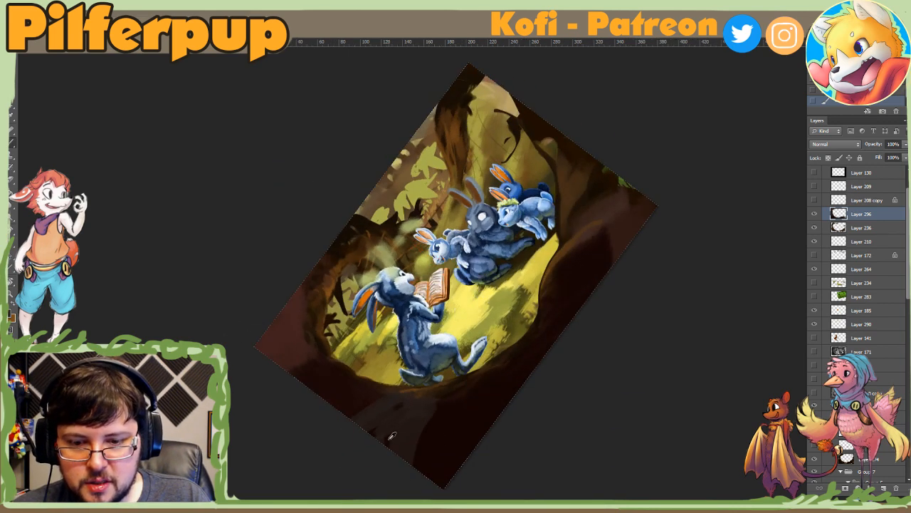
Step: Paint muted greyish brown streaks along the dark roots at the picture's lower-left corner and lower edge
mouse_move(391, 436)
left_mouse_down()
mouse_move(398, 413)
mouse_move(403, 450)
mouse_move(425, 414)
mouse_move(407, 428)
mouse_move(427, 445)
left_mouse_up()
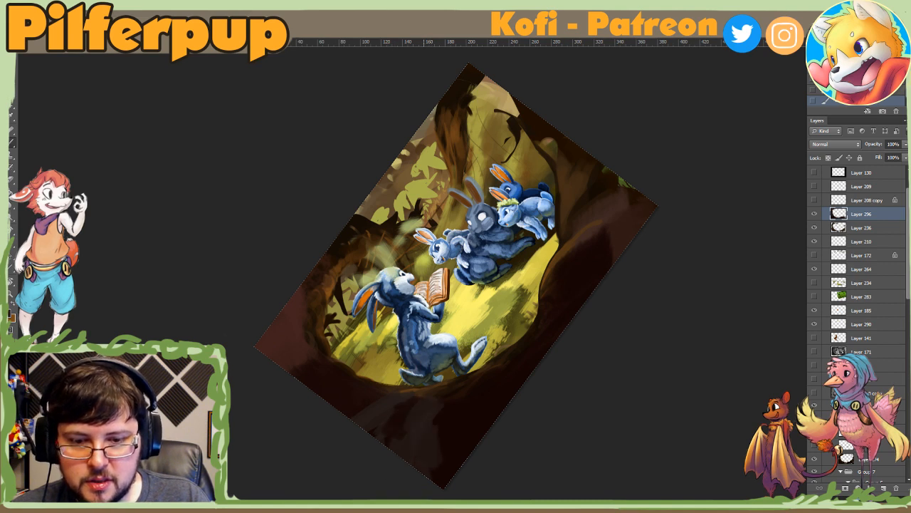
mouse_move(442, 479)
left_mouse_down()
mouse_move(467, 420)
mouse_move(509, 367)
left_mouse_up()
mouse_move(467, 426)
left_mouse_down()
mouse_move(552, 336)
mouse_move(568, 298)
left_mouse_up()
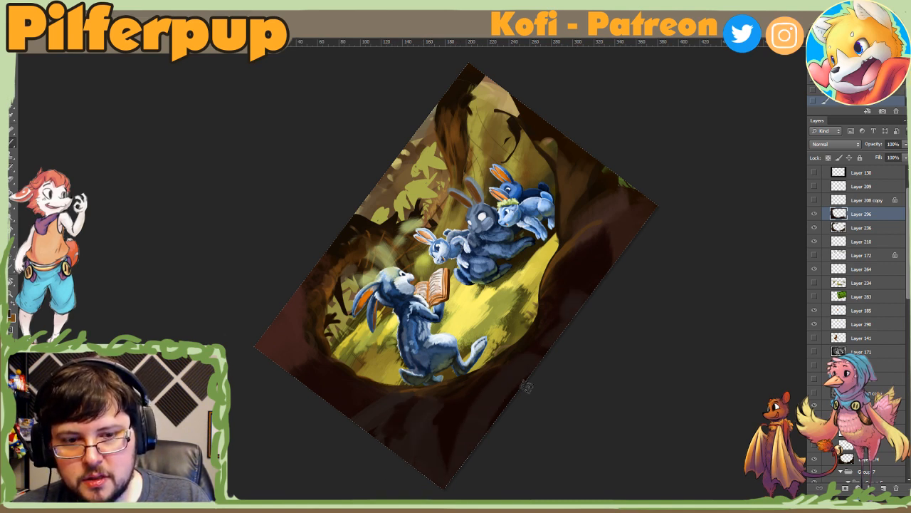
left_click_drag(439, 394, 389, 449)
left_click(424, 450, "alt")
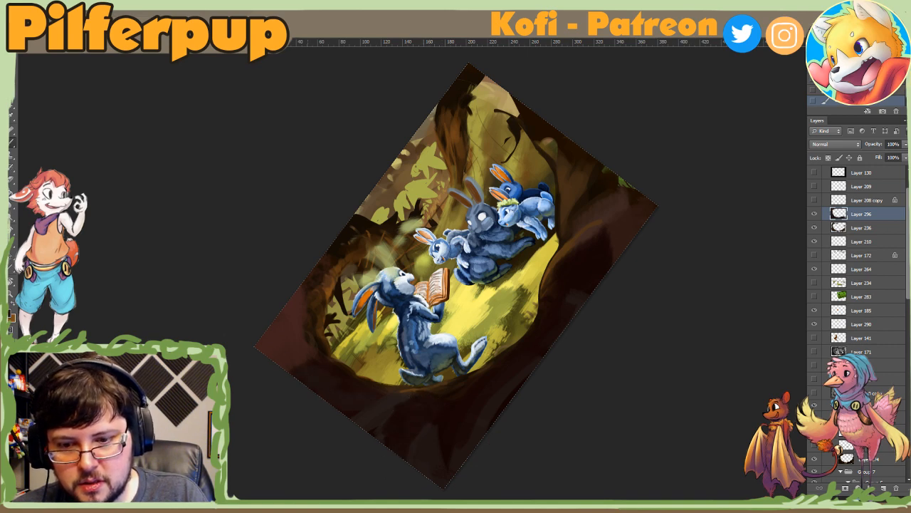
Step: Paint reddish brown over the picture's upper-left corner and orange-brown strokes along the inner edge of the trunk arch above the reading rabbit
left_click_drag(302, 360, 254, 327)
key("Escape")
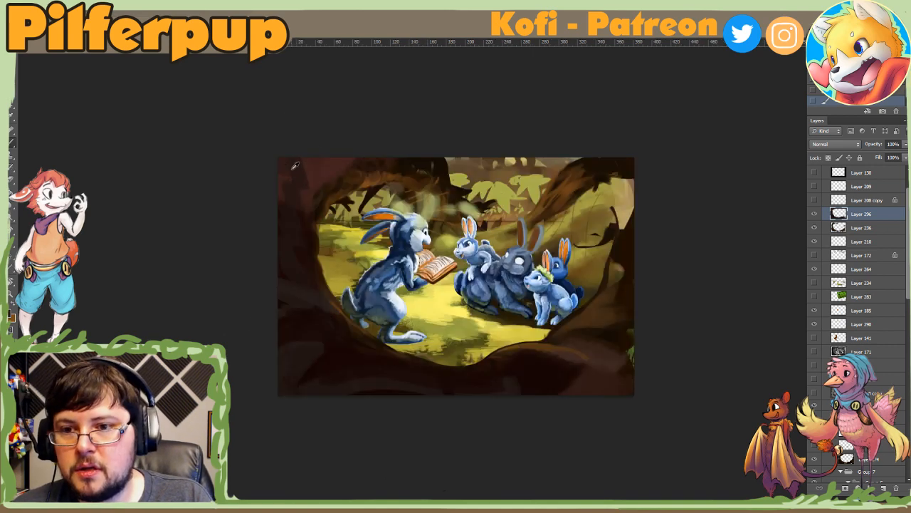
mouse_move(296, 188)
left_mouse_down()
mouse_move(314, 168)
mouse_move(391, 162)
mouse_move(573, 321)
mouse_move(570, 335)
mouse_move(589, 351)
left_mouse_up()
key("r")
right_click(605, 351)
left_click(566, 345)
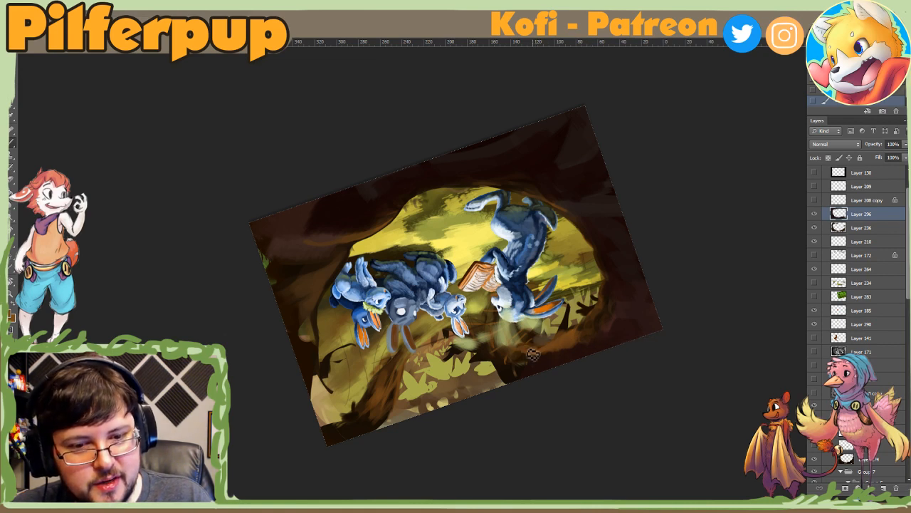
right_click(568, 333)
left_click(614, 360)
left_click(558, 354)
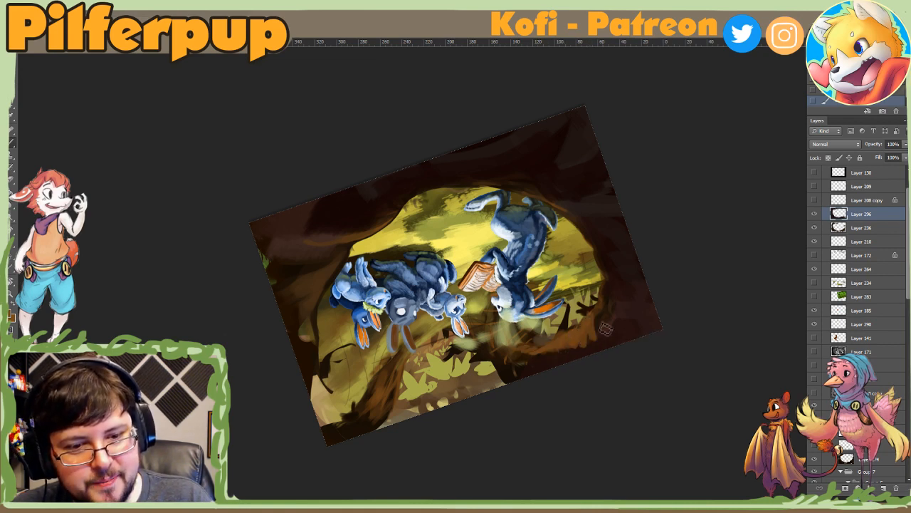
left_click_drag(606, 328, 611, 279)
key("Escape")
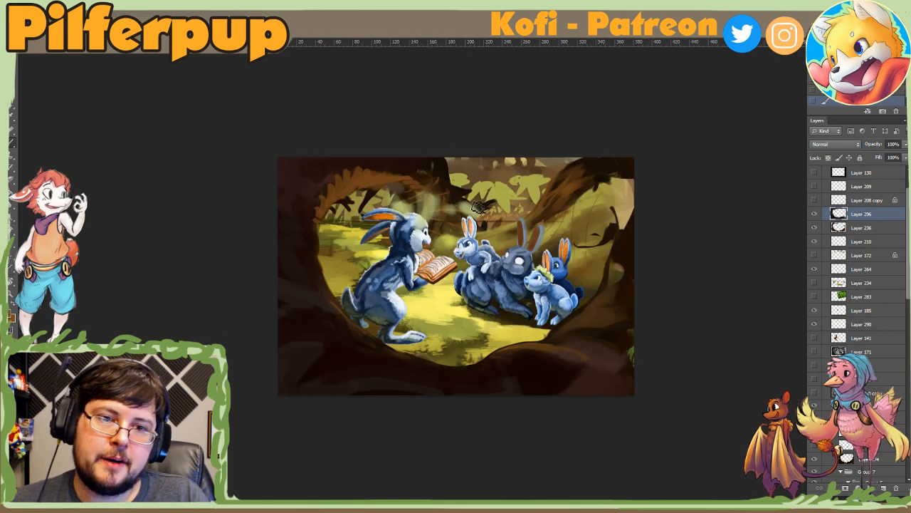
Step: Set the brush size to 360 px and darken the branch at the picture's upper right with dark brown strokes
right_click(606, 163)
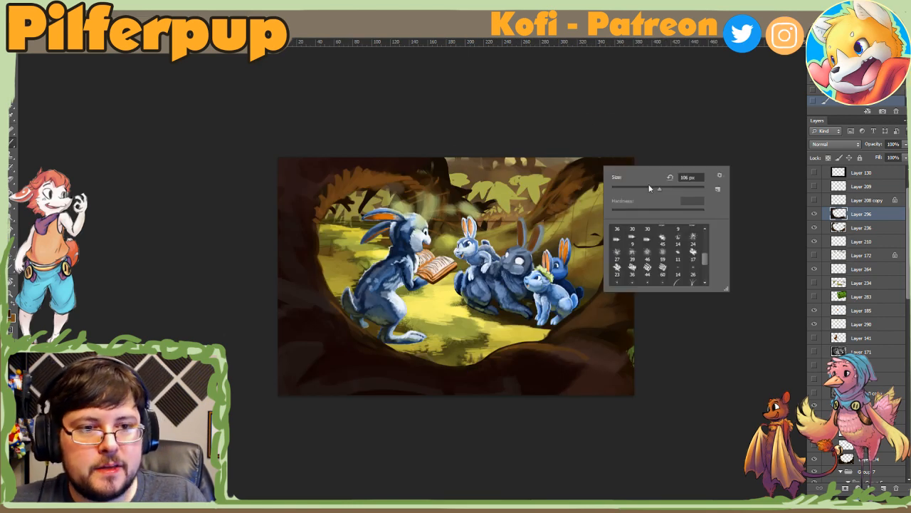
left_click(346, 347)
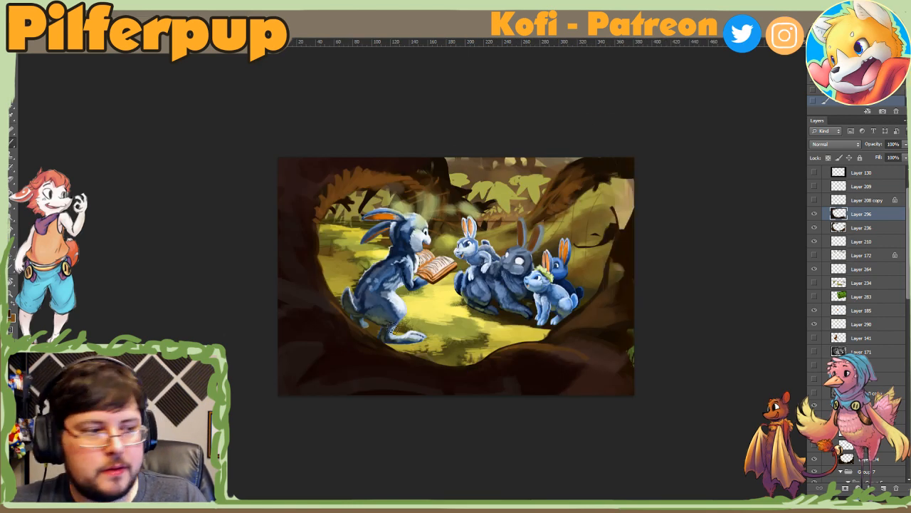
right_click(577, 280)
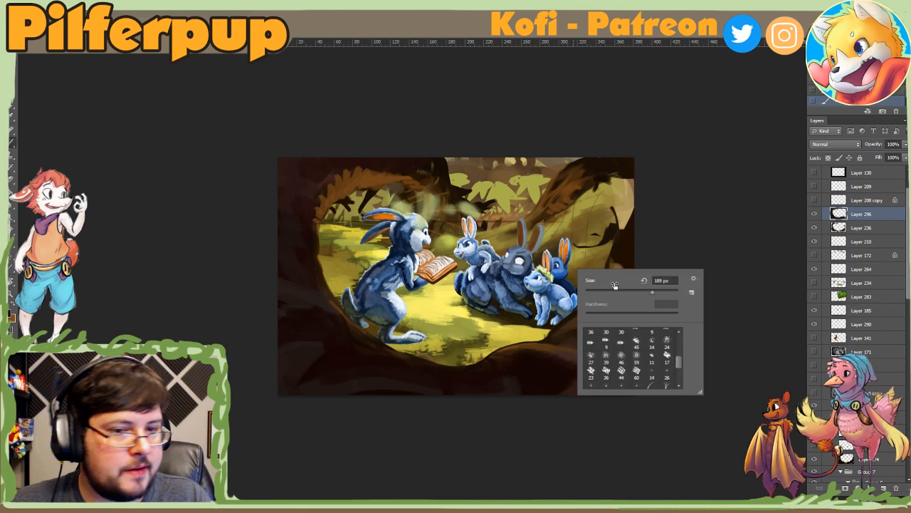
left_click(537, 211)
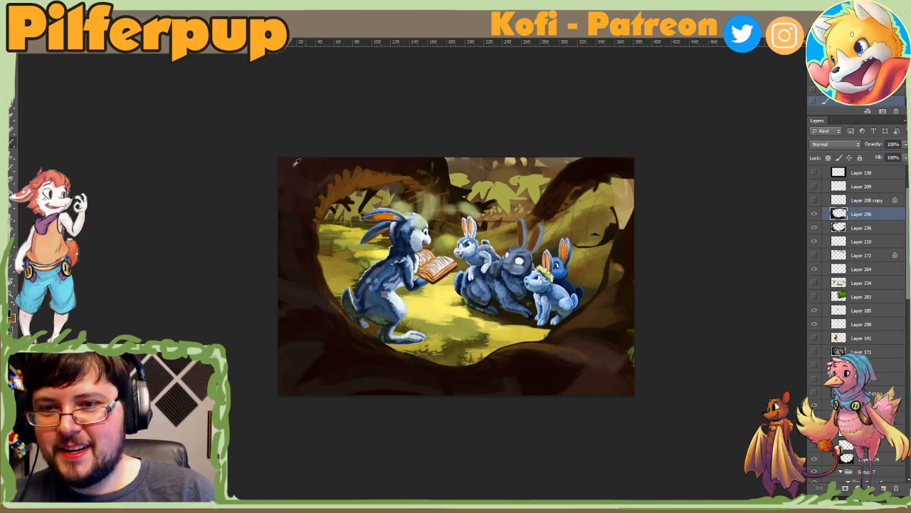
Step: Set the foreground colour to dark red 620d00 and lay the first strokes on the root at the picture's lower left
left_click(10, 314)
left_click_drag(729, 182, 750, 141)
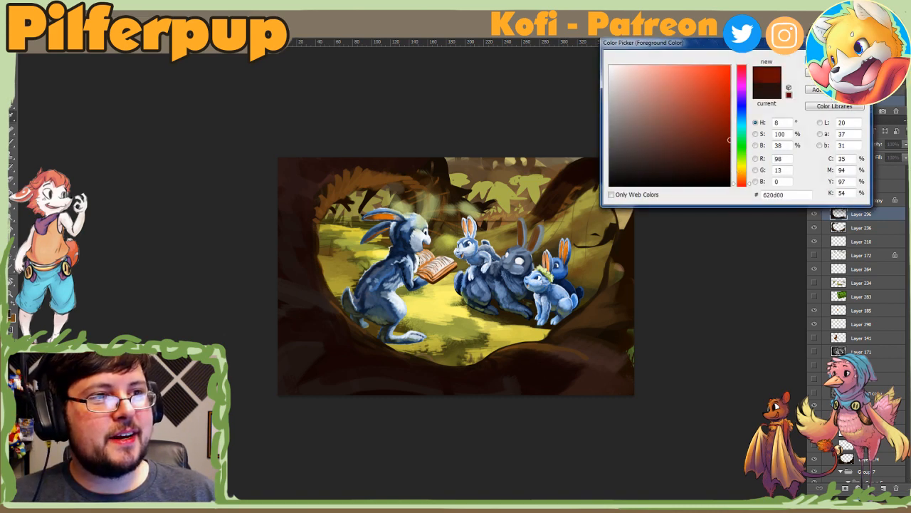
left_click(834, 57)
mouse_move(329, 337)
left_mouse_down()
mouse_move(348, 338)
mouse_move(343, 349)
mouse_move(314, 327)
left_mouse_up()
left_click(341, 342, "alt")
Step: Rotate the canvas view, enlarge the brush, and spread blended dark red across the lower-left root before resetting the rotation
key("r")
mouse_move(286, 387)
left_mouse_down()
mouse_move(298, 409)
mouse_move(503, 374)
left_mouse_up()
right_click(522, 354)
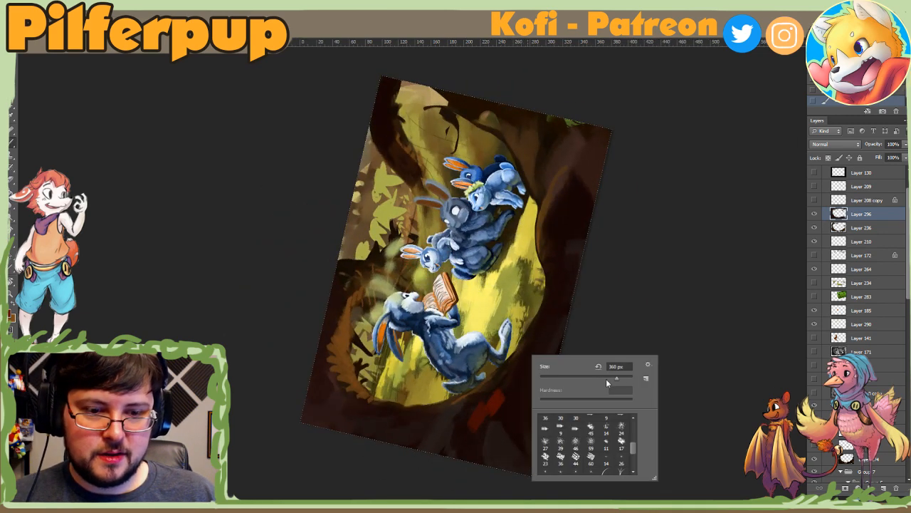
left_click(622, 377)
left_click_drag(466, 411, 477, 483)
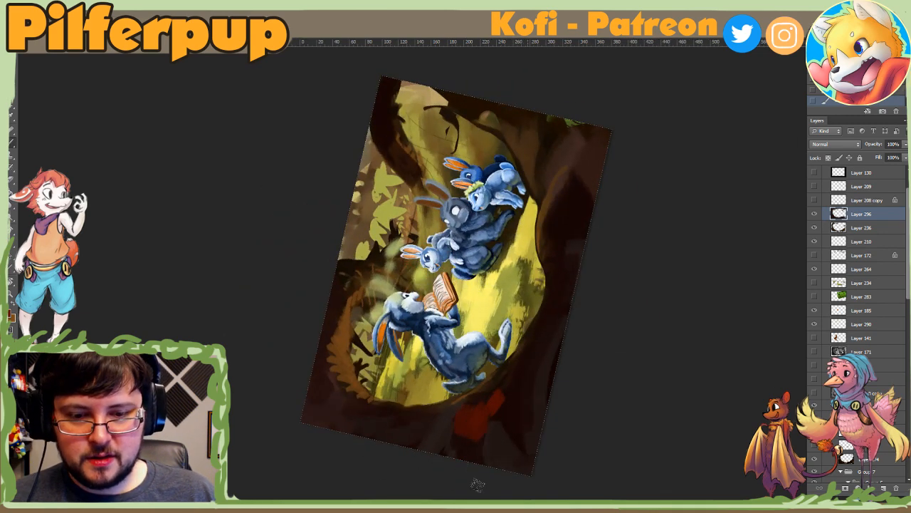
left_click(474, 405, "alt")
left_click(473, 416, "alt")
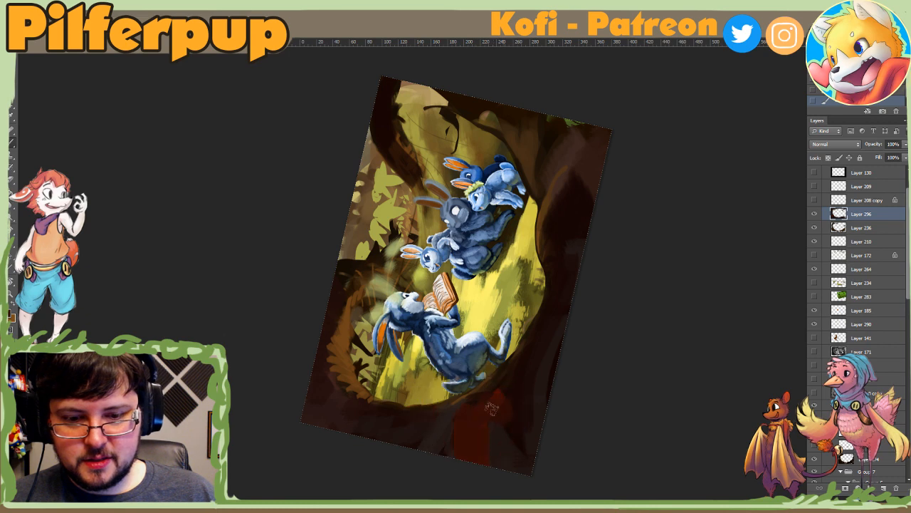
left_click_drag(492, 409, 510, 410)
key("Escape")
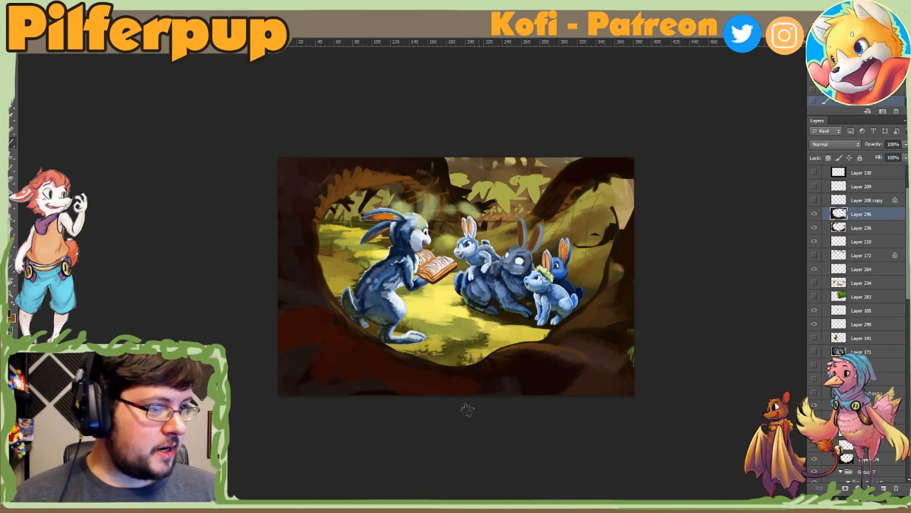
Step: Toggle the visibility of Layer 296 off and on to compare the picture with and without the reddish repaint
left_click(814, 214)
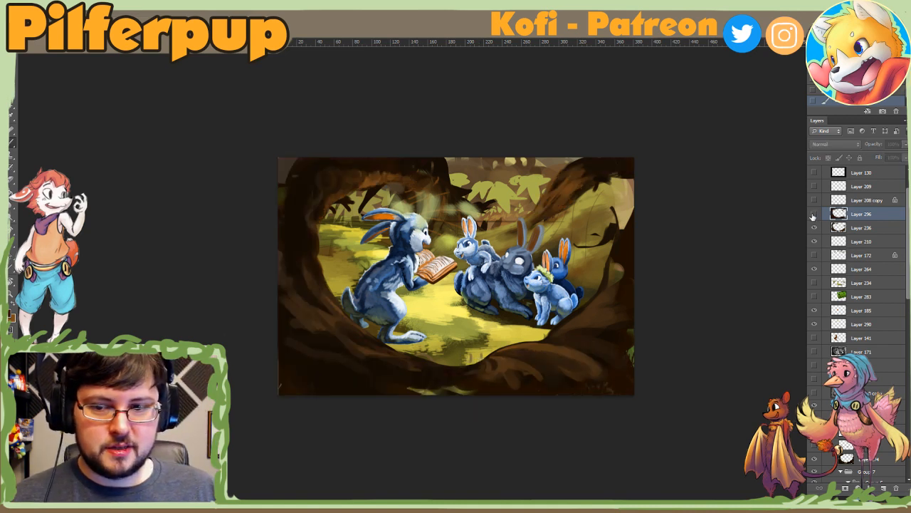
left_click(813, 215)
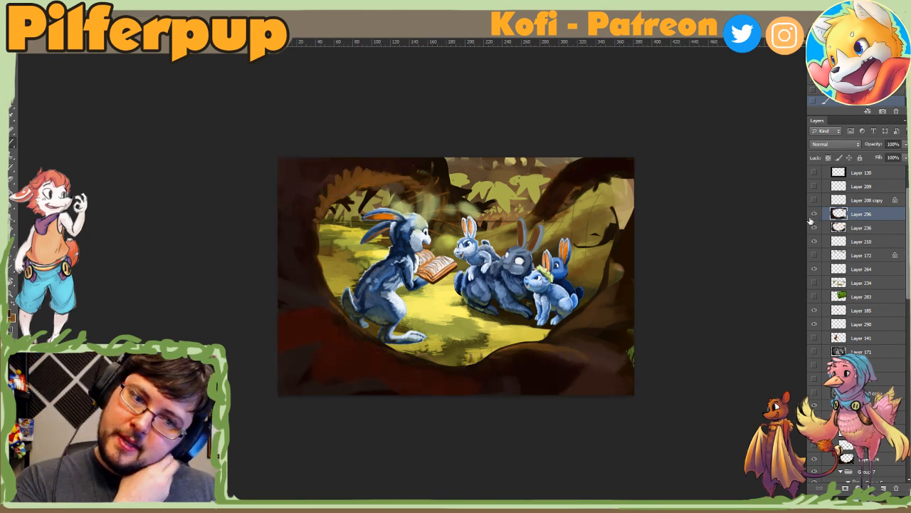
left_click(815, 215)
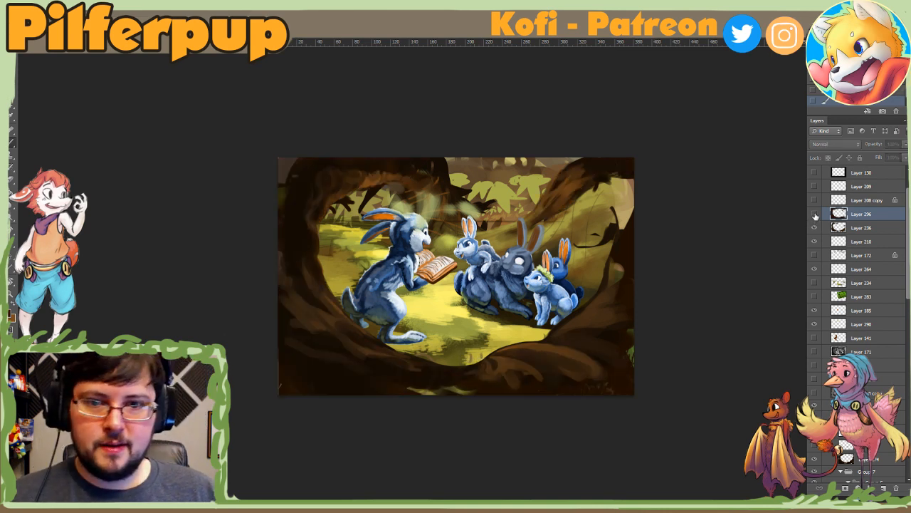
left_click(815, 215)
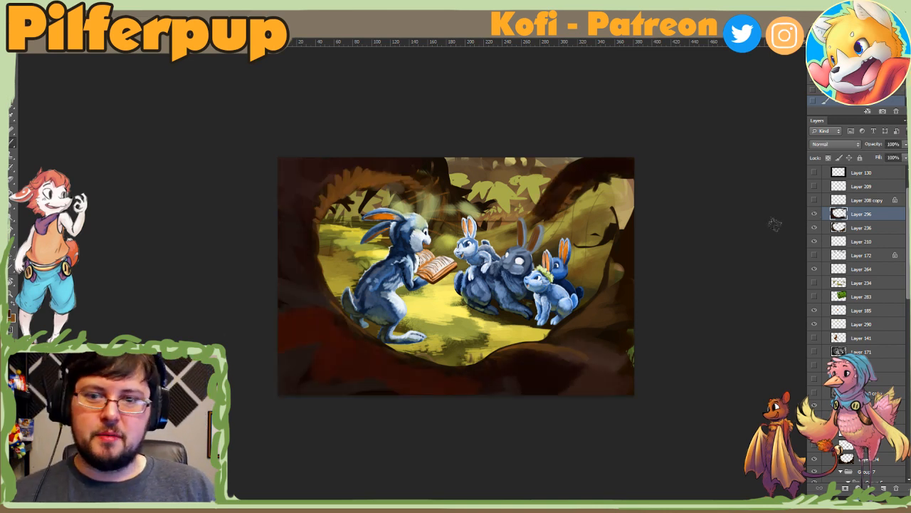
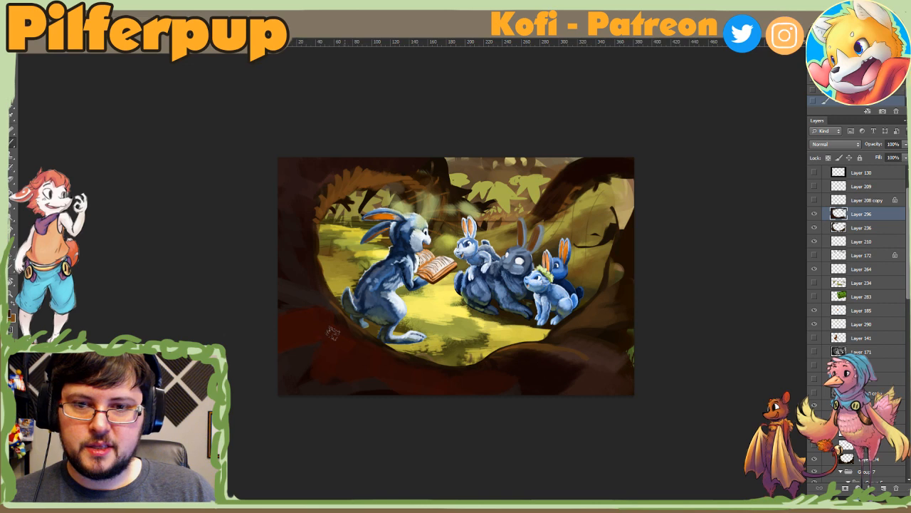
Step: Set the foreground colour to reddish brown 601f14
left_click(12, 317)
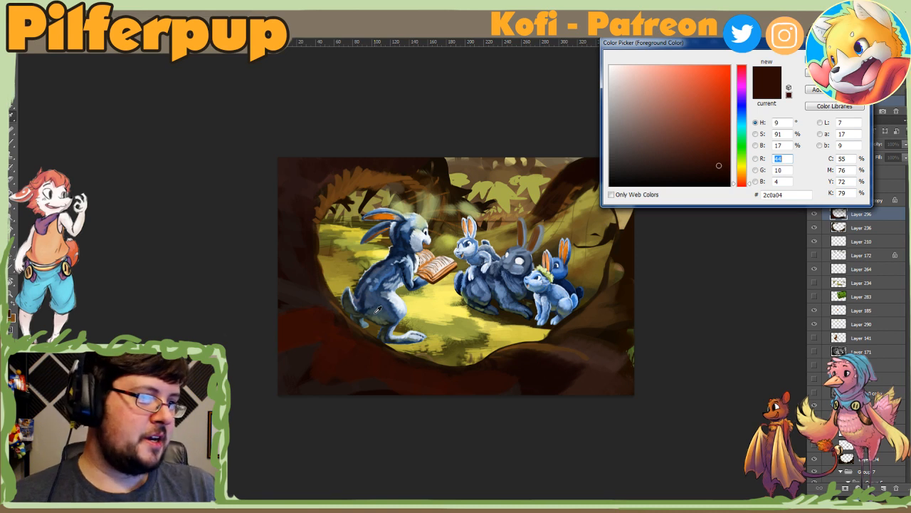
left_click(641, 151)
left_click_drag(678, 166, 705, 162)
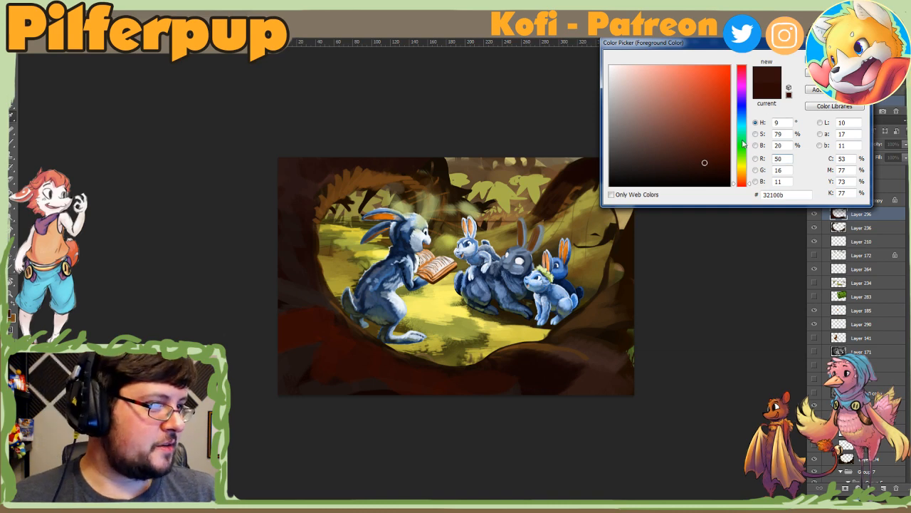
left_click(705, 140)
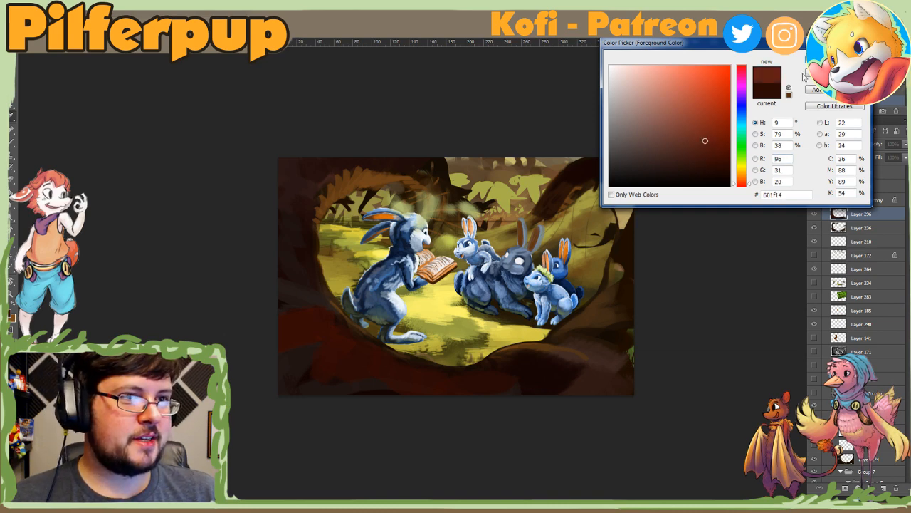
left_click(833, 59)
Step: Rotate the canvas view, adjust the brush size, and lay the first reddish brown strokes on the lower-left root
mouse_move(324, 353)
left_mouse_down()
mouse_move(351, 365)
mouse_move(325, 369)
mouse_move(560, 386)
mouse_move(508, 393)
left_mouse_up()
key("r")
right_click(507, 383)
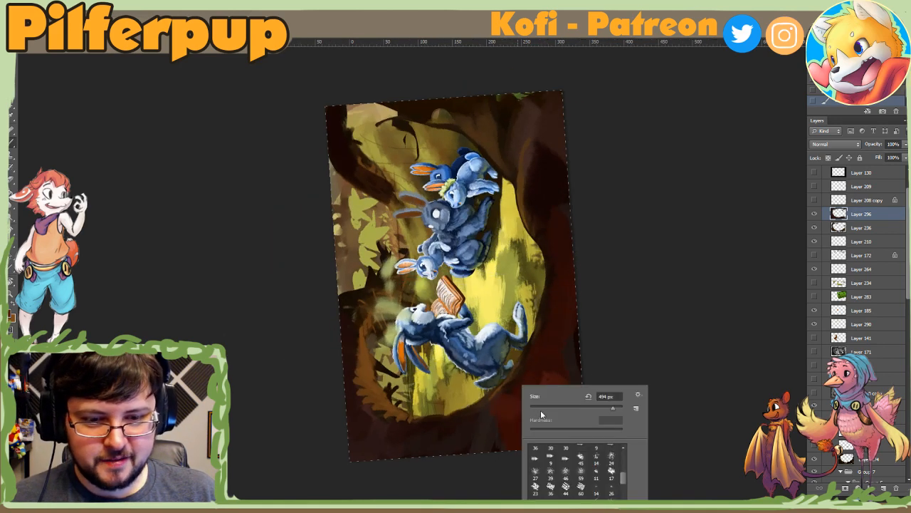
left_click(544, 411)
left_click(506, 404)
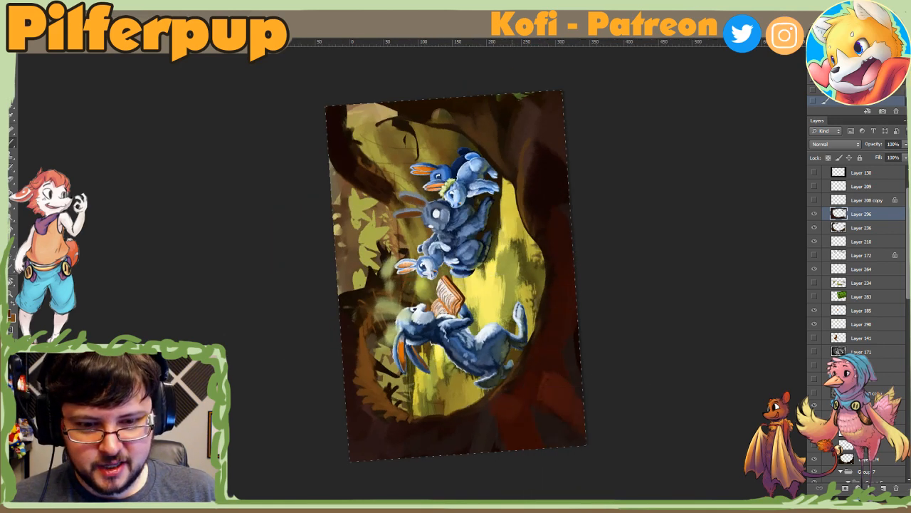
Step: Blend the reddish brown further across the lower-left root with varied brush sizes, and reset the canvas rotation
right_click(524, 385)
left_click(589, 401)
left_click_drag(529, 379, 514, 408)
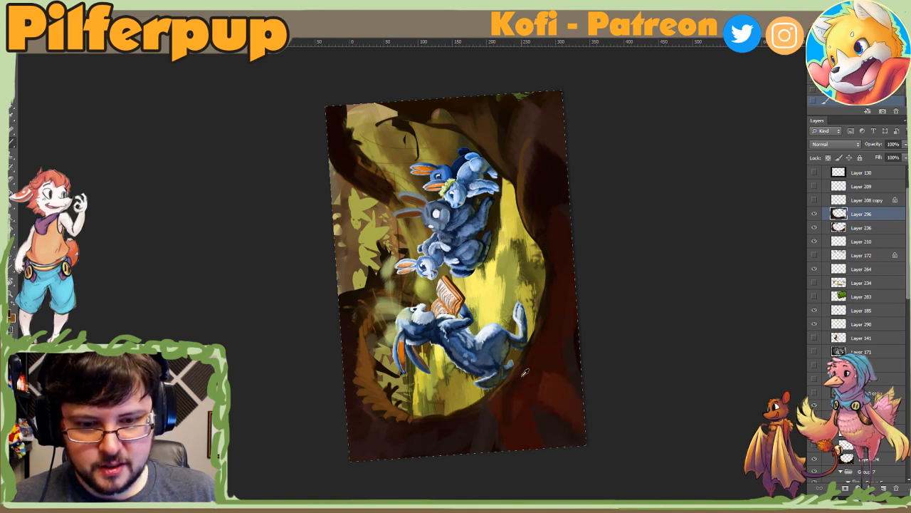
right_click(545, 385)
left_click(632, 404)
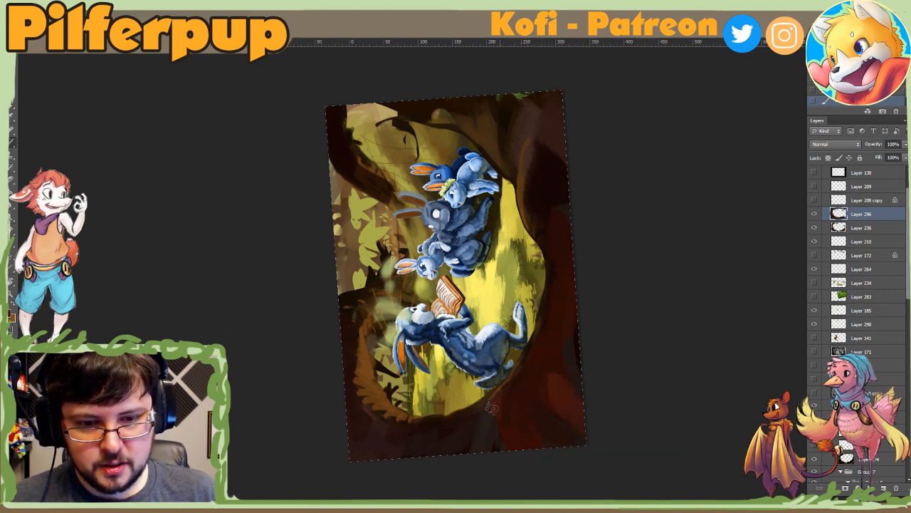
left_click_drag(492, 408, 481, 430)
left_click(557, 354, "alt")
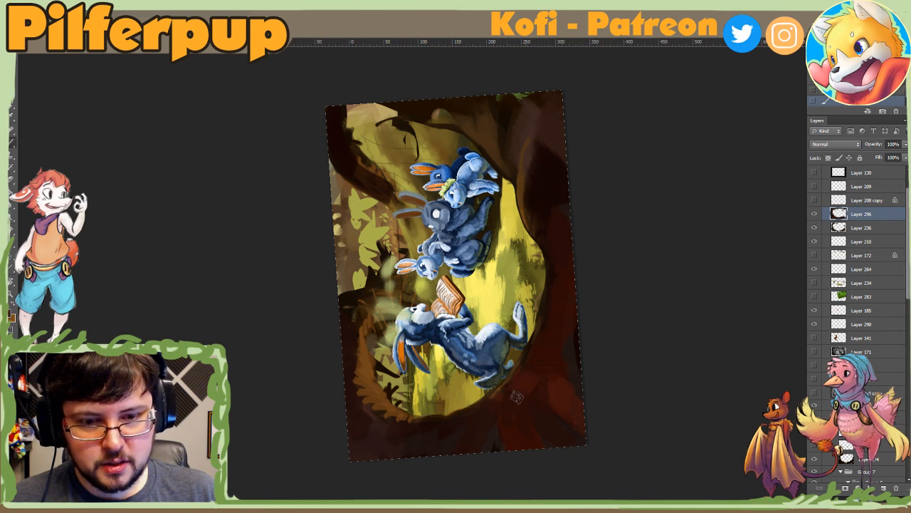
key("Escape")
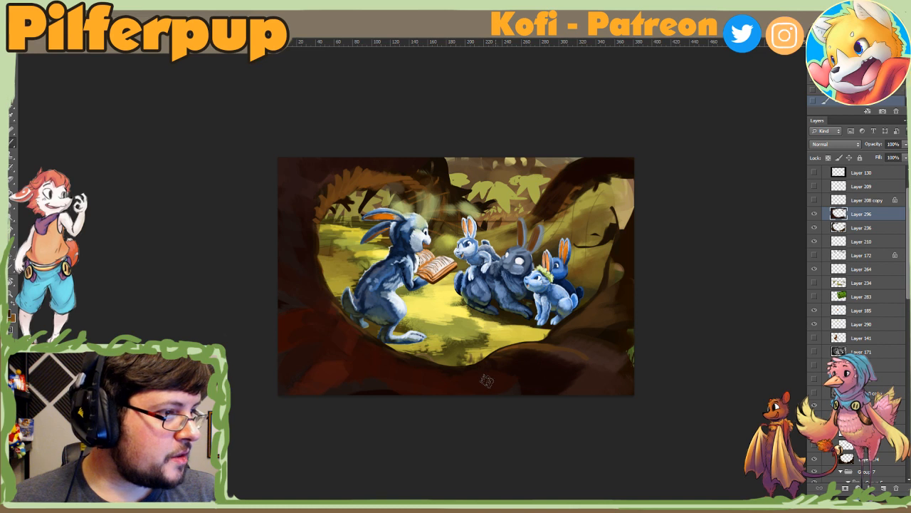
Step: Sample a dark brown from the painting and cover the left trunk and the reddish bottom root with broad dark strokes
left_click(506, 419, "alt")
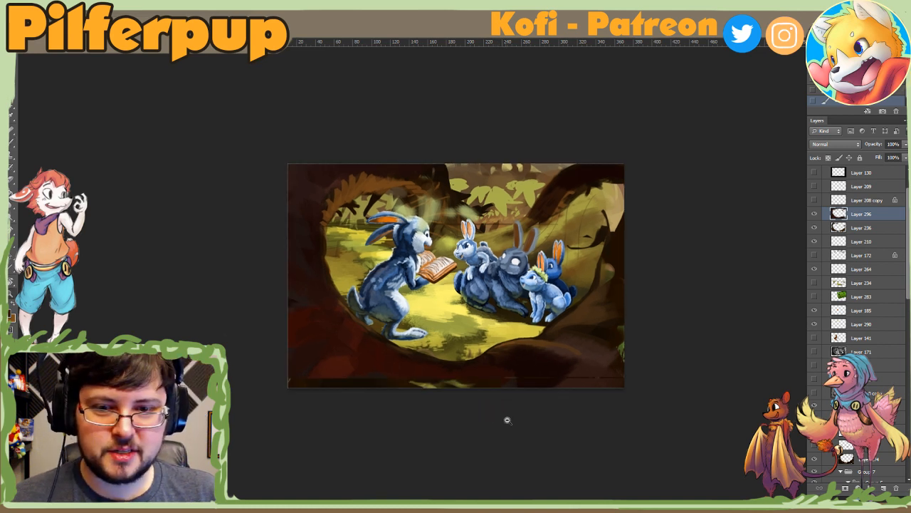
left_click(507, 420, "alt")
left_click(506, 417, "alt")
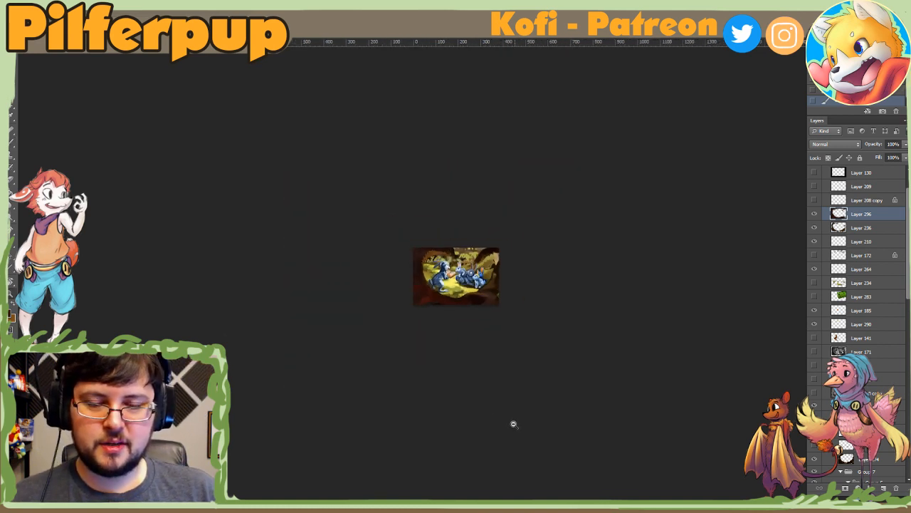
left_click(484, 400)
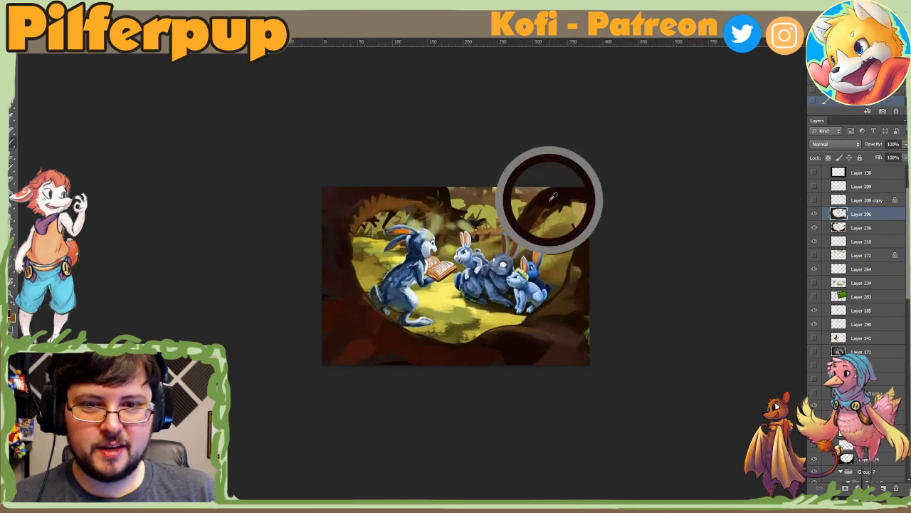
right_click(360, 297)
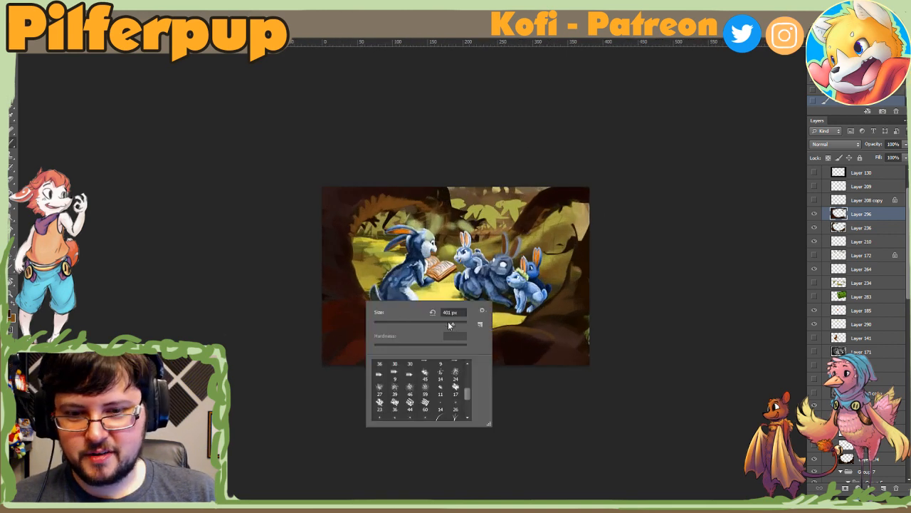
left_click(327, 288, "alt")
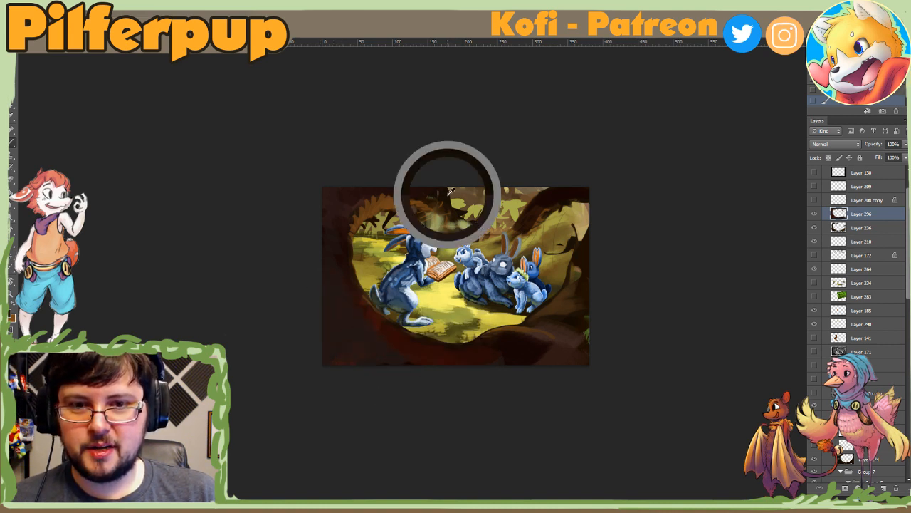
right_click(326, 268)
left_click(417, 286)
mouse_move(307, 250)
left_mouse_down()
mouse_move(314, 305)
mouse_move(316, 294)
mouse_move(380, 350)
mouse_move(511, 368)
left_mouse_up()
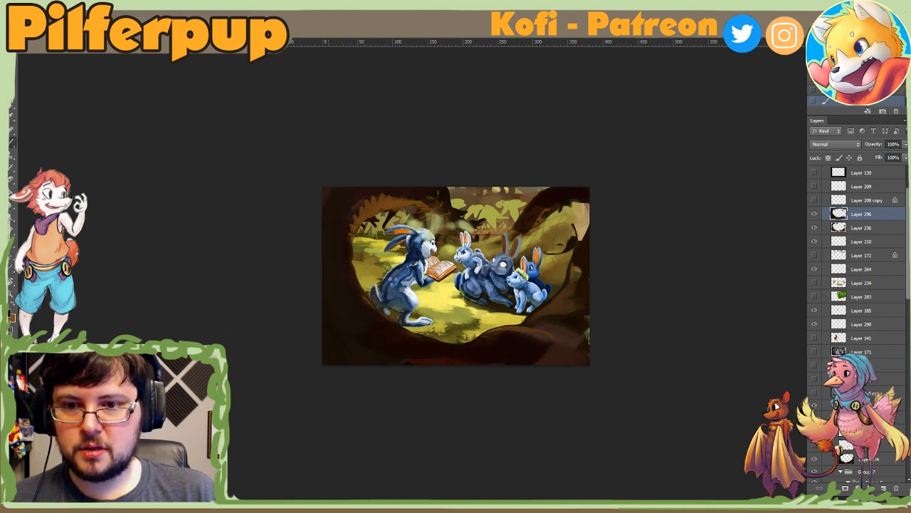
Step: Paint brown strokes over the orange leaves along the trunk's arch at the picture's upper left
left_click_drag(386, 195, 343, 215)
left_click(378, 197, "alt")
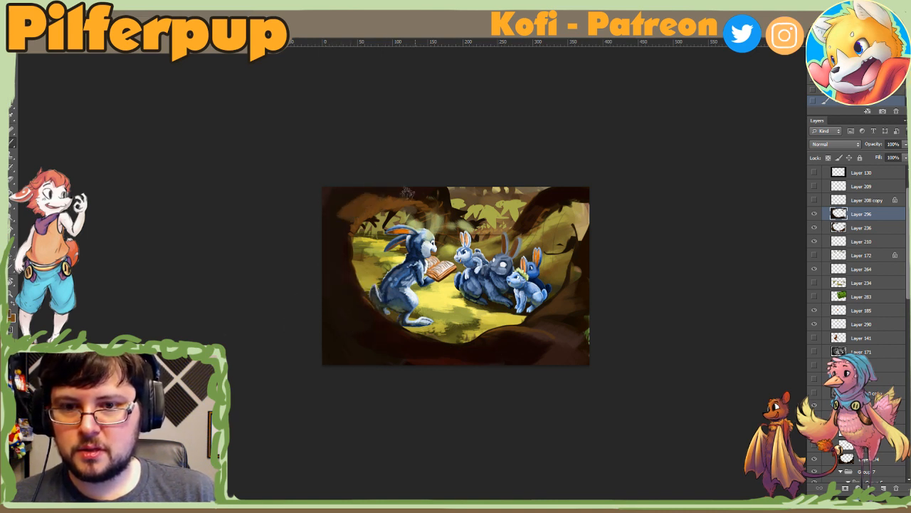
left_click_drag(429, 196, 377, 195)
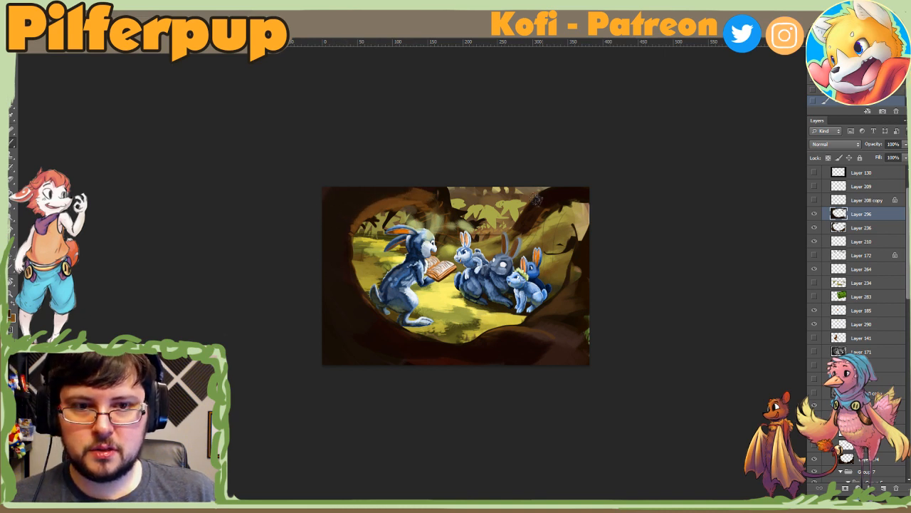
Step: Darken the tree trunk and root along the picture's right edge with dark brown strokes
left_click_drag(580, 203, 583, 219)
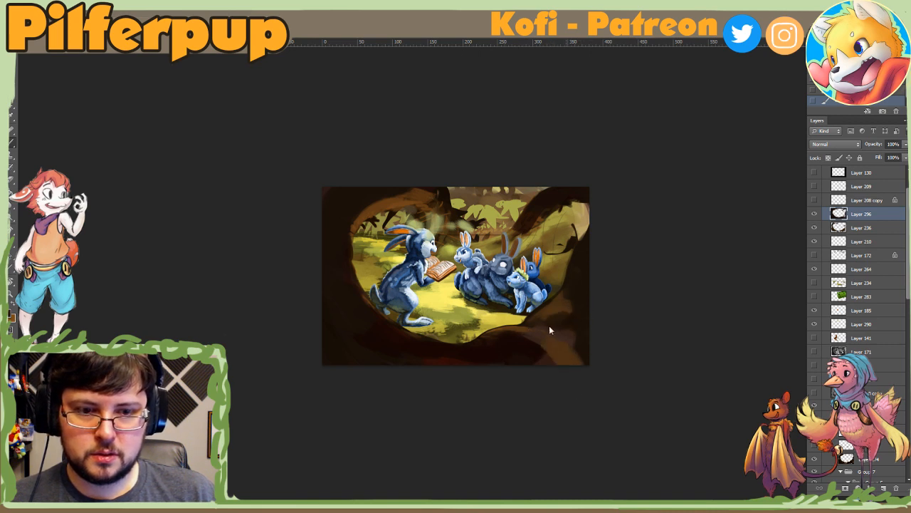
right_click(572, 288)
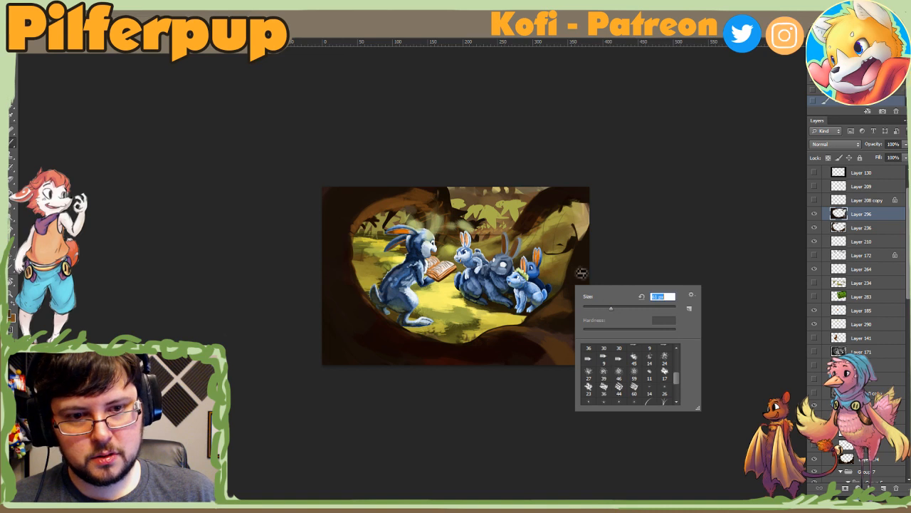
left_click(581, 262)
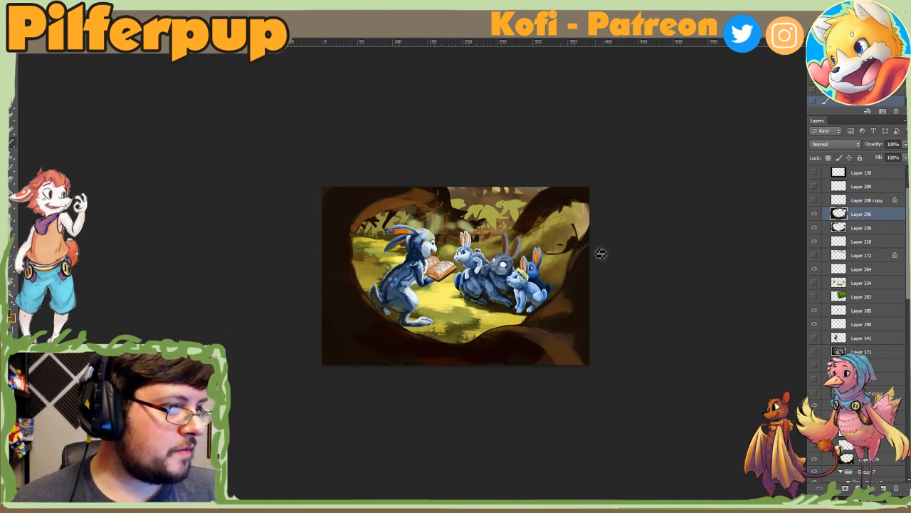
Step: Enlarge the brush and deepen the dark brown on the left side of the framing trunk up to its upper-left corner
right_click(388, 336)
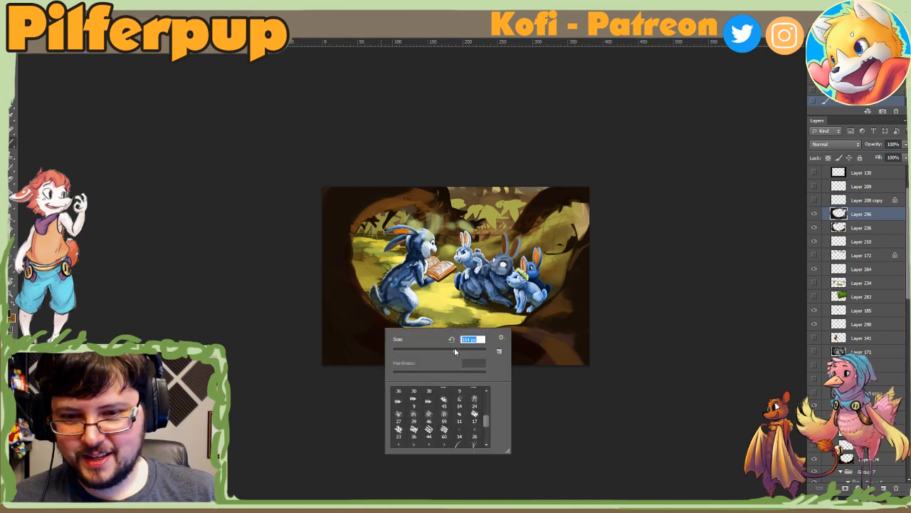
left_click(378, 347)
right_click(364, 282)
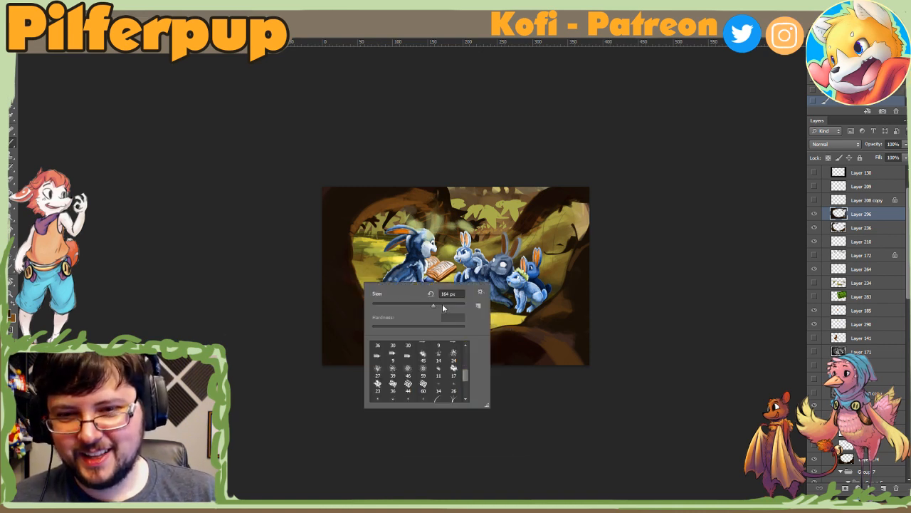
left_click_drag(431, 306, 450, 304)
left_click(356, 190)
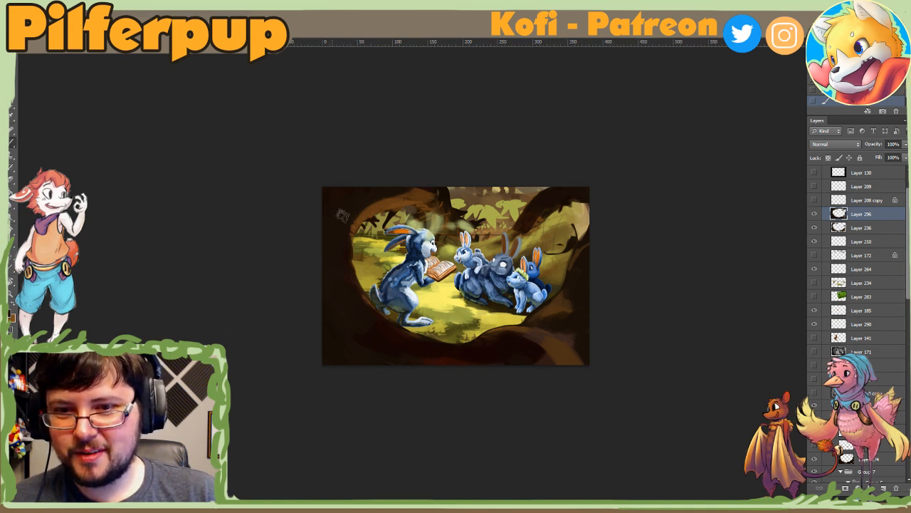
left_click(357, 200)
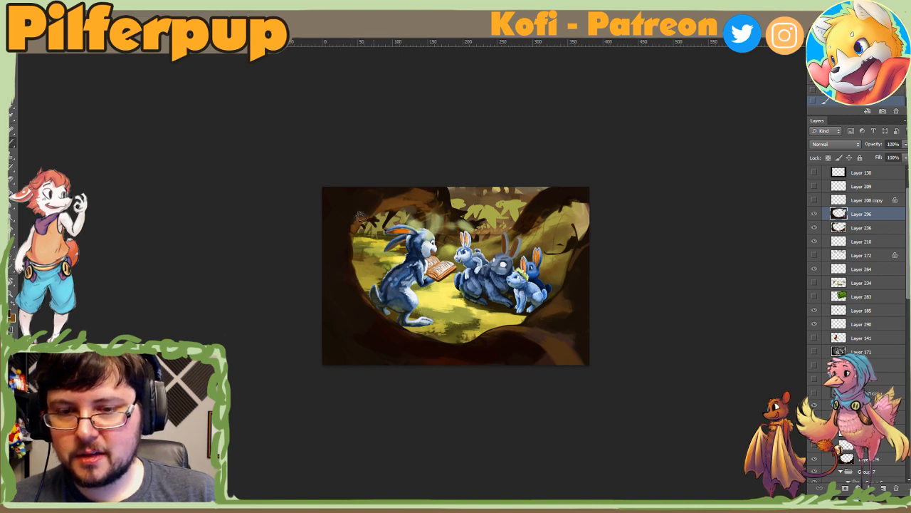
Step: Rotate the canvas view to refine the upper-left arch's inner edge, reset the rotation, and touch up the arch with sampled brown
key("r")
mouse_move(370, 192)
left_mouse_down()
mouse_move(437, 160)
mouse_move(539, 196)
mouse_move(537, 209)
left_mouse_up()
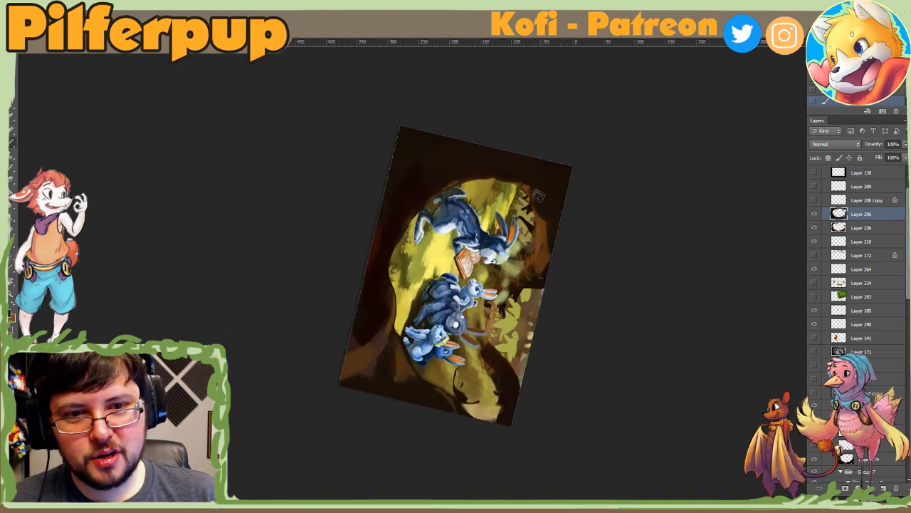
left_click(526, 187, "alt")
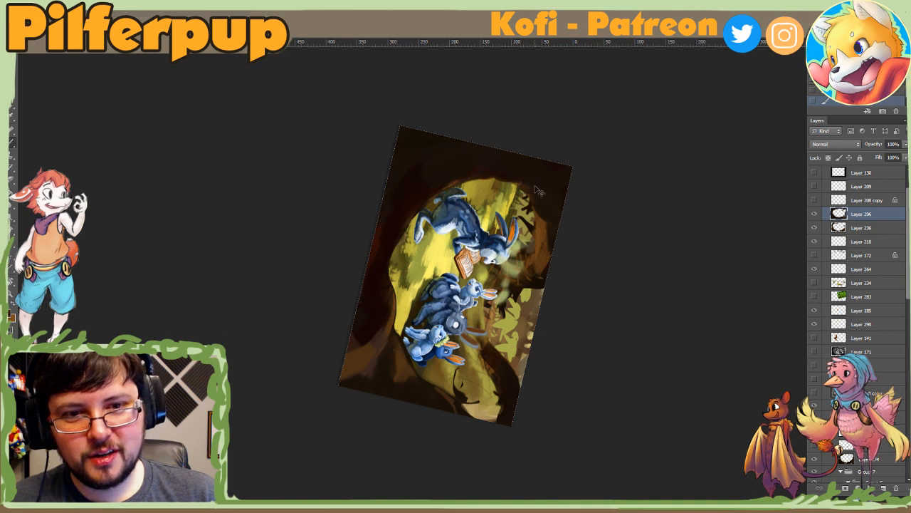
left_click(525, 186, "alt")
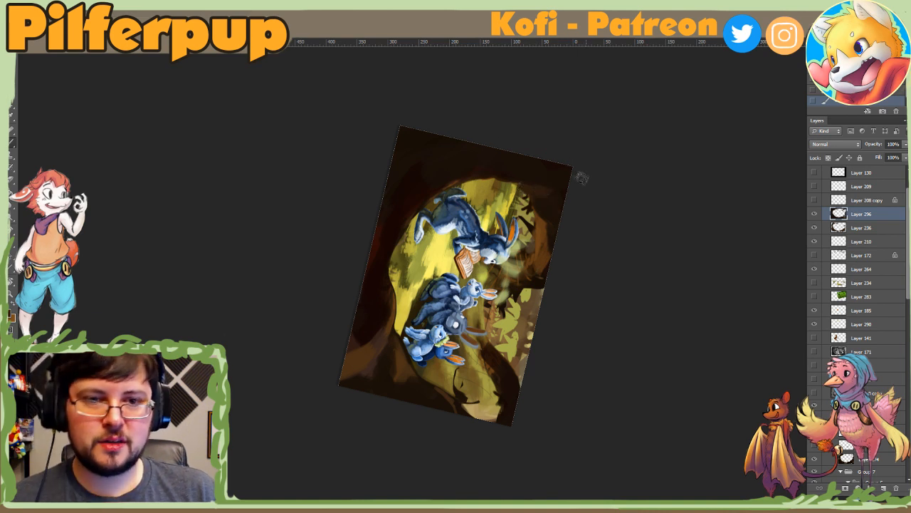
key("Escape")
left_click(334, 208, "alt")
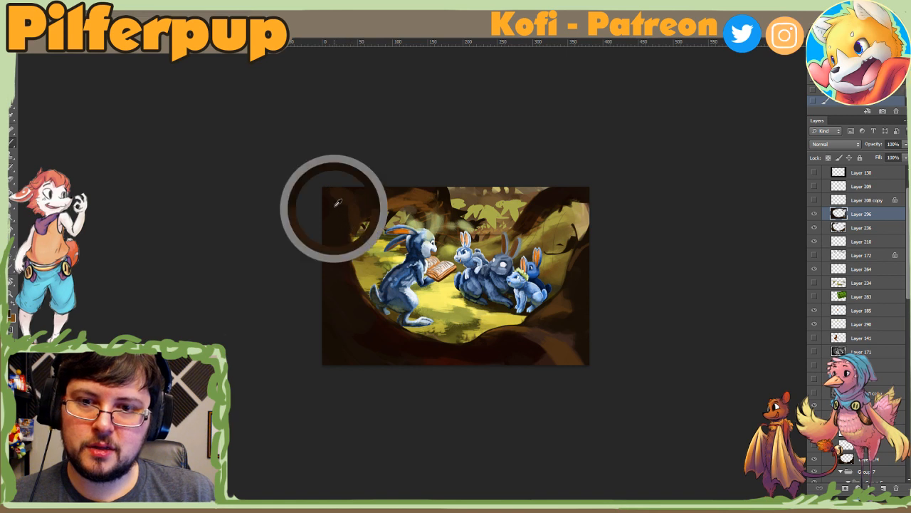
left_click(350, 194, "alt")
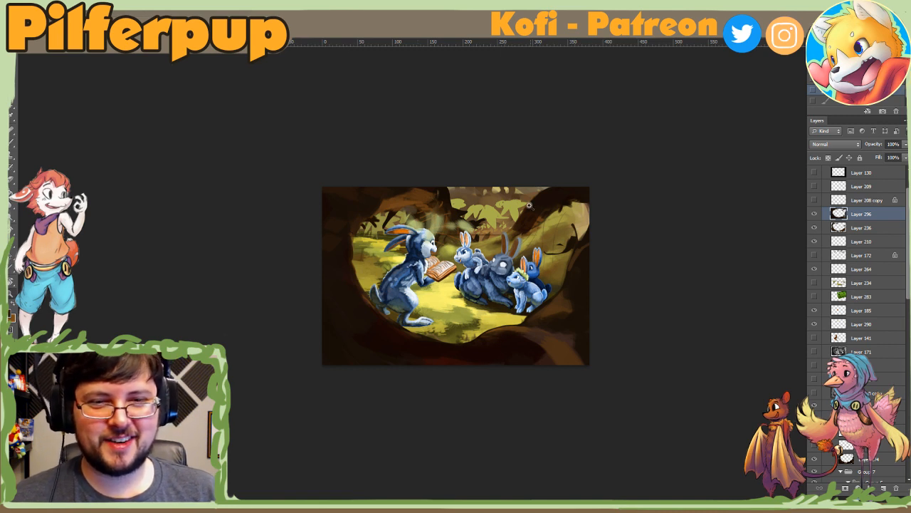
Step: Enlarge the brush and extend a dark brown stroke from the upper-right branch down behind the young rabbits
right_click(530, 217)
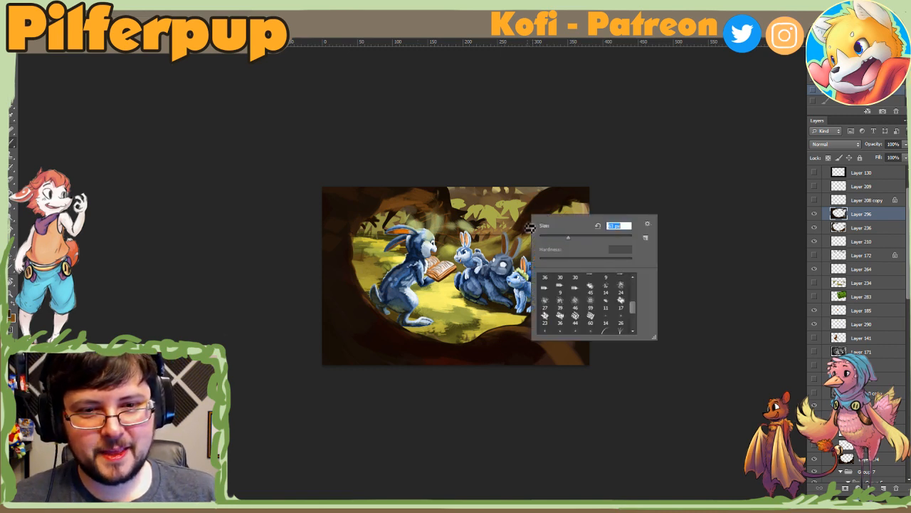
left_click(593, 238)
left_click_drag(527, 226, 502, 244)
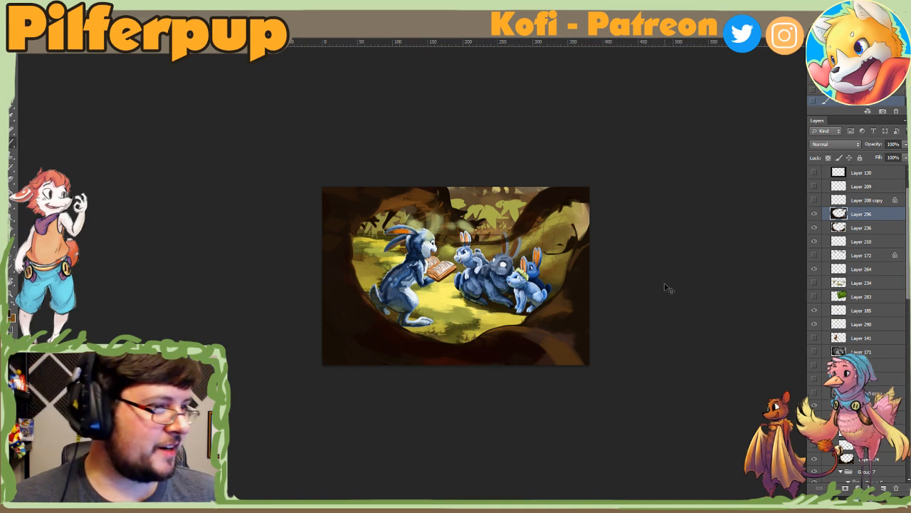
Step: Toggle the visibility of Layer 296 to compare the darkened frame with the original trunk
left_click(814, 216)
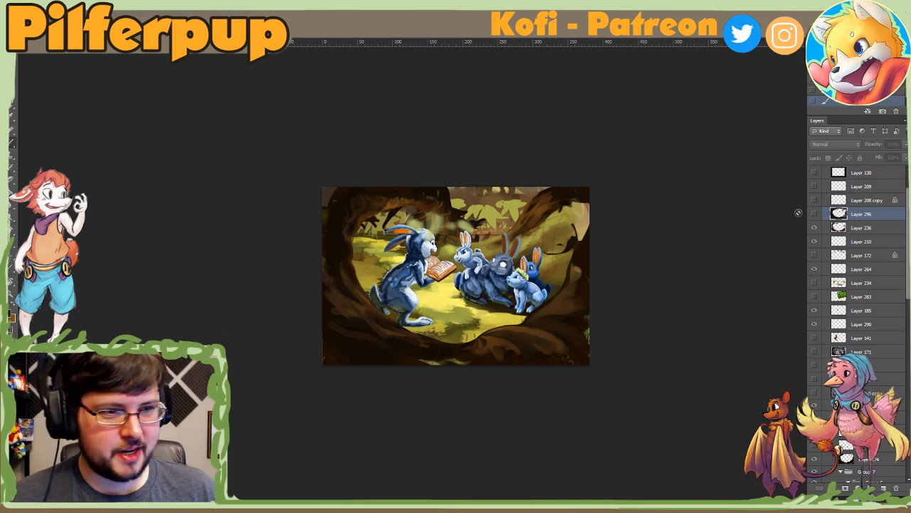
left_click(816, 216)
left_click(816, 215)
left_click(816, 216)
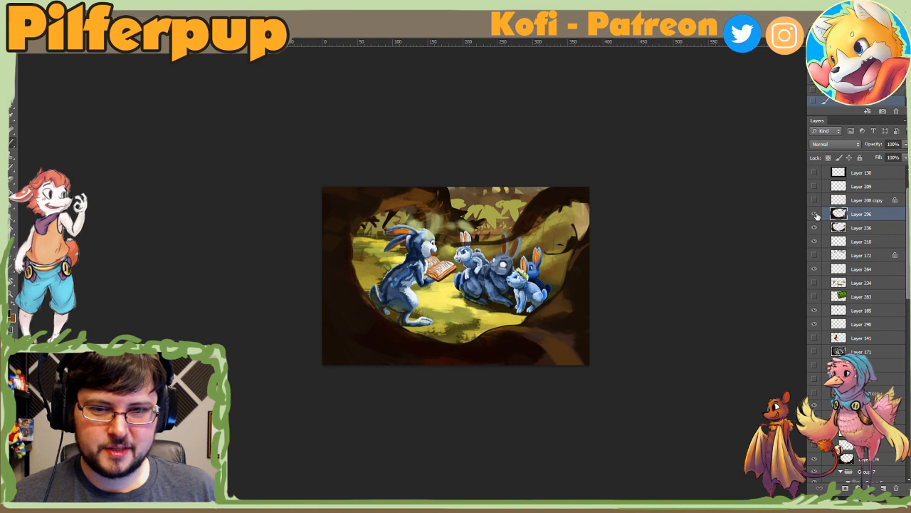
Step: Delete Layer 296, toggle Layer 236's visibility, and move Layer 236 further down the layer stack
key("Delete")
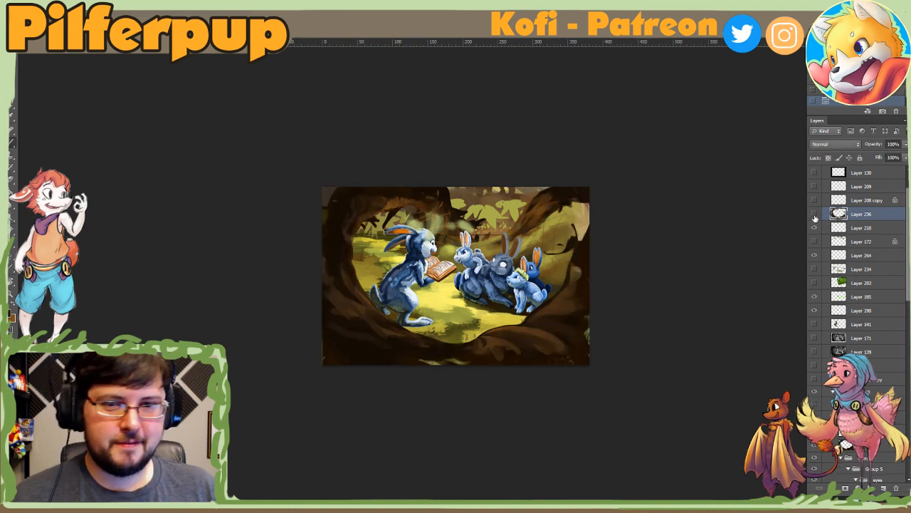
left_click(815, 218)
left_click_drag(842, 219, 848, 443)
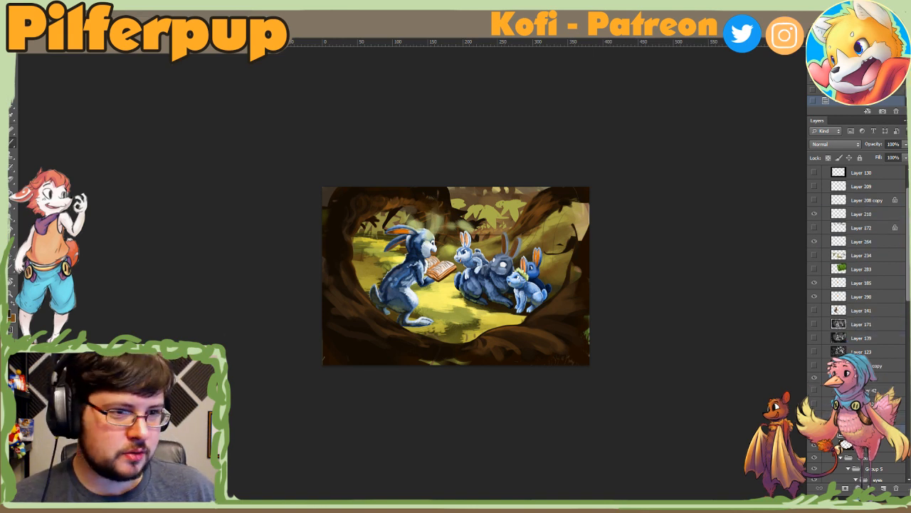
Step: Toggle the visibility of Layer 210, Layer 185 and Layer 290 to check their contents, and leave Layer 290 hidden
left_click(815, 215)
left_click(815, 216)
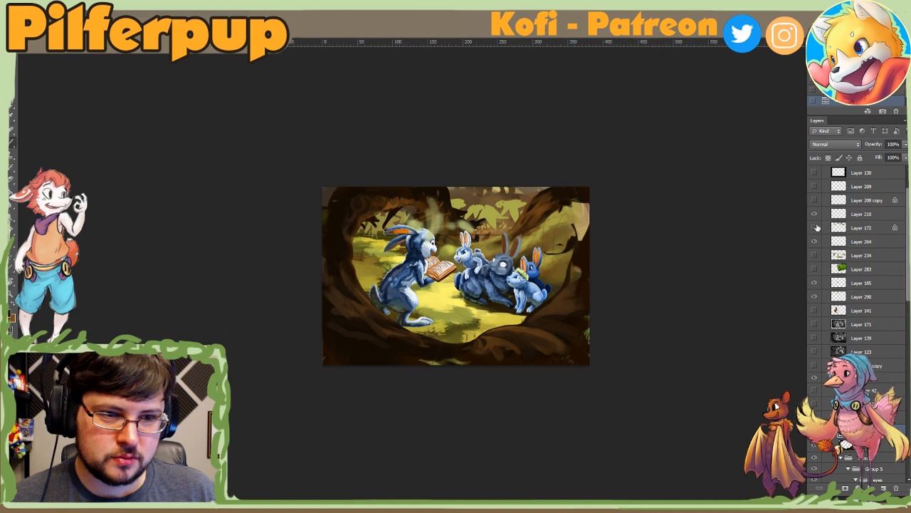
left_click(815, 284)
left_click(815, 284)
left_click(816, 297)
left_click(816, 296)
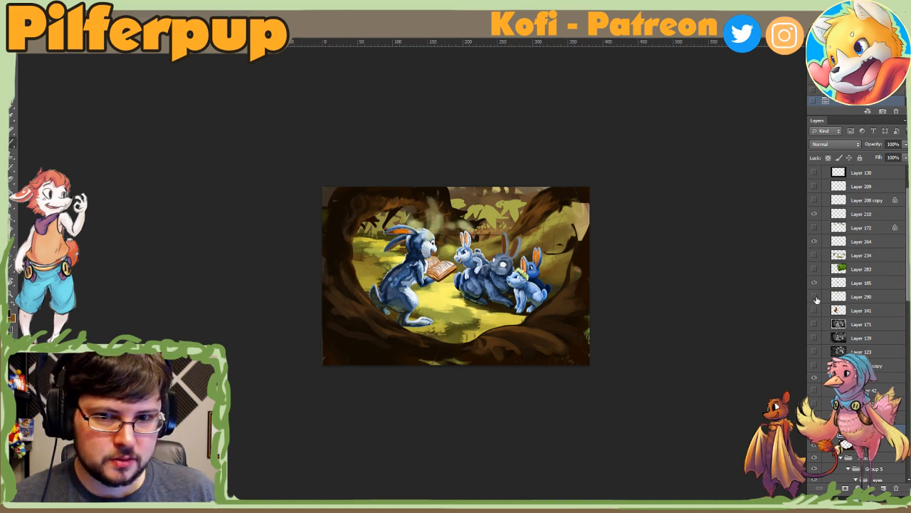
left_click(828, 301)
left_click_drag(824, 303, 839, 292)
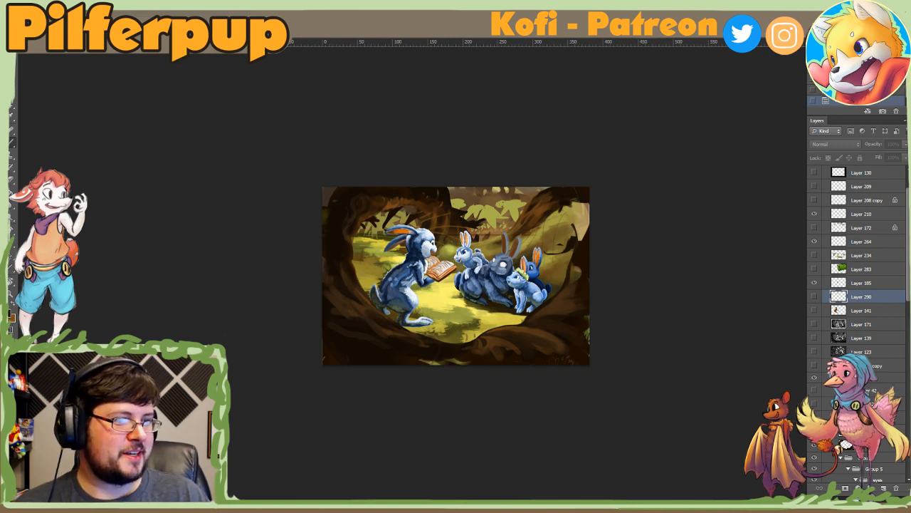
Step: Try a pasted mossy branch reference photo on a new layer, scaled and positioned over the centre of the painting
key("ctrl+plus")
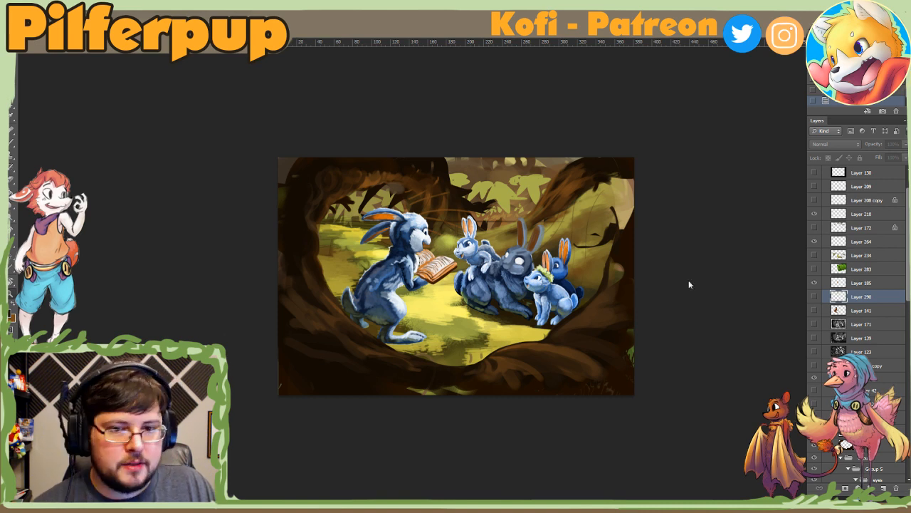
key("ctrl+shift+alt+n")
key("ctrl+v")
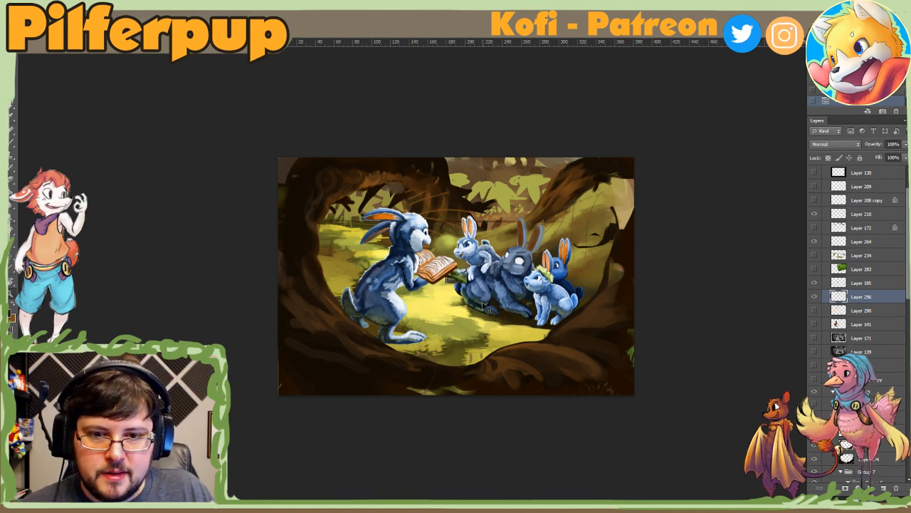
key("ctrl+t")
left_click_drag(467, 269, 706, 112)
left_click_drag(625, 185, 499, 276)
key("Return")
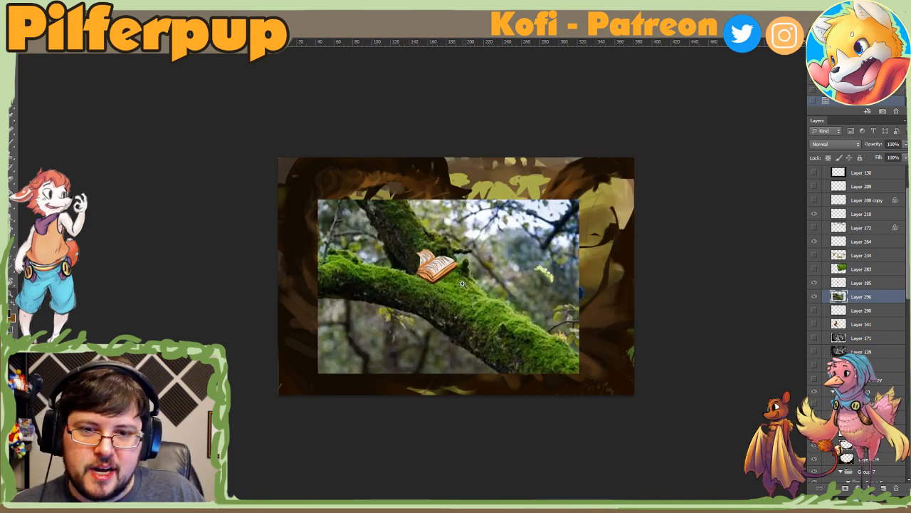
key("ctrl+e")
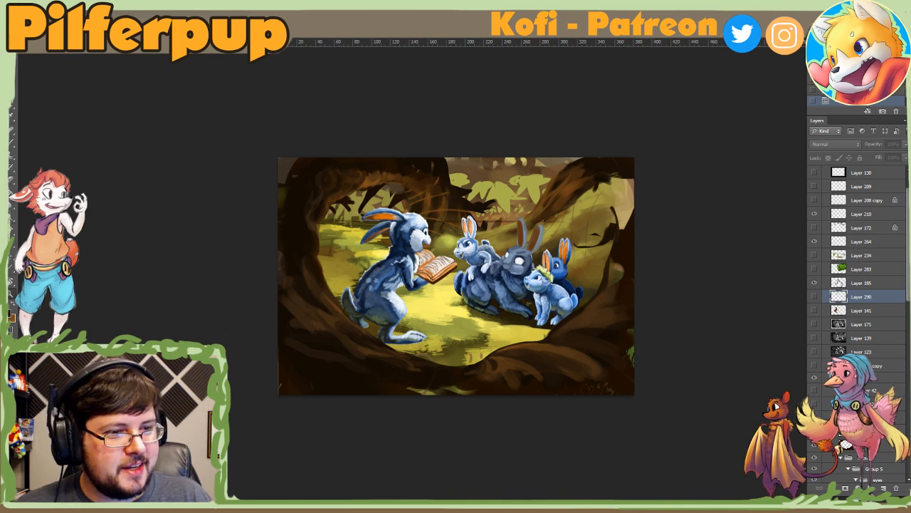
Step: Toggle Layer 185 and Layer 236 in Group 10 to see what each contributes, and make Layer 236 active
left_click(815, 285)
left_click(815, 286)
left_click(863, 285)
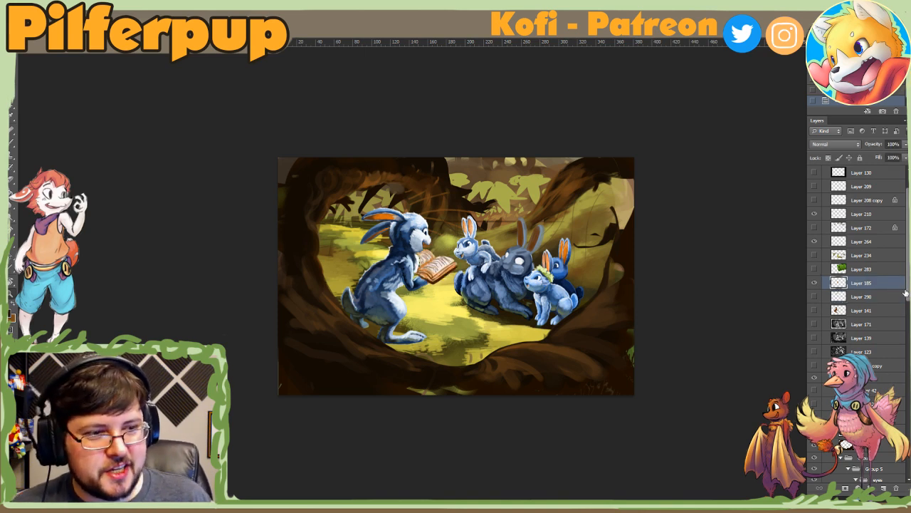
left_click_drag(908, 293, 908, 322)
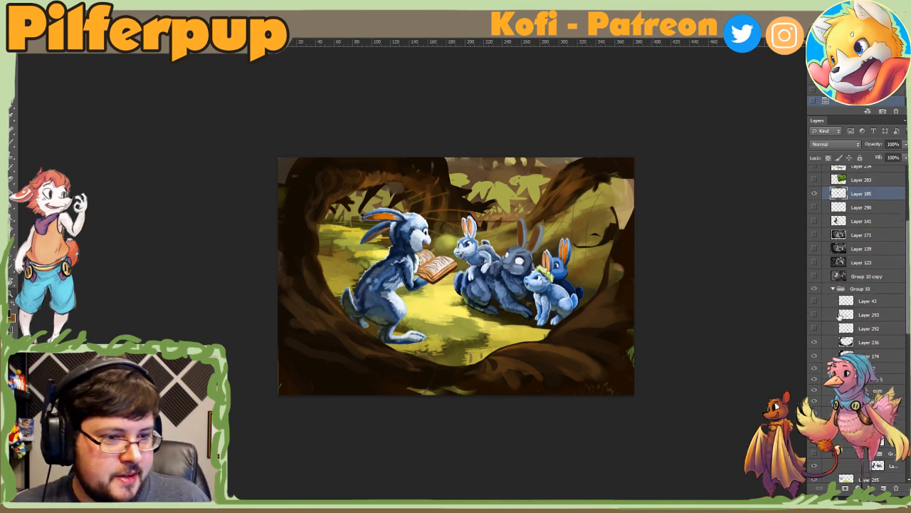
left_click(815, 343)
left_click(815, 343)
left_click(869, 342)
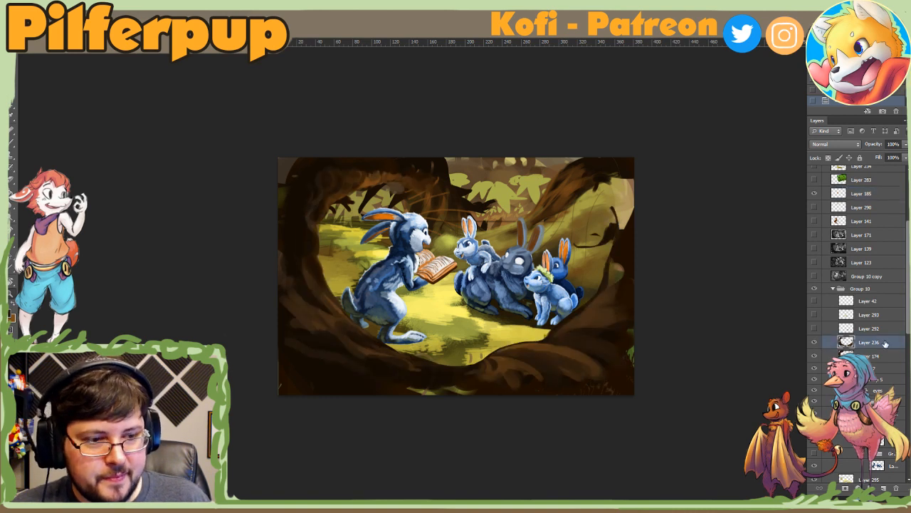
left_click(814, 346)
left_click(815, 345)
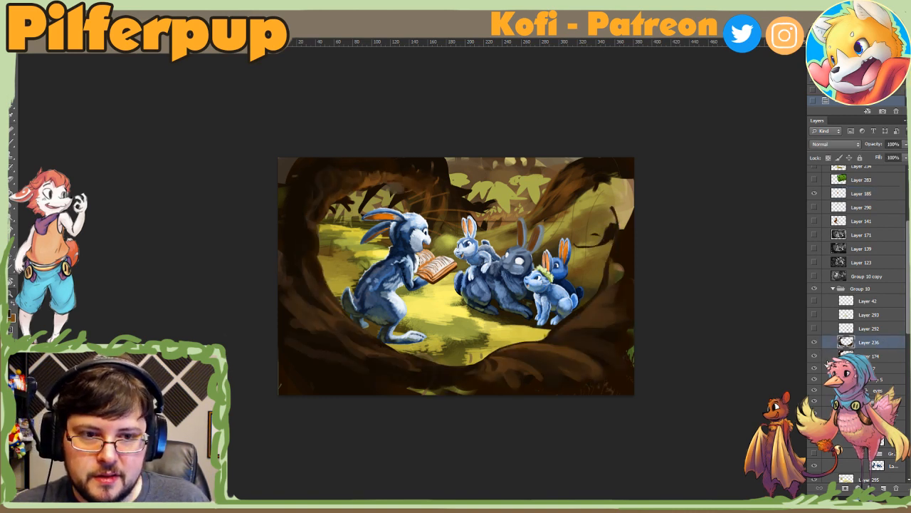
Step: Lasso the dark twigs in the opening beside the right trunk, remove them, keep Layer 236 below Layer 292 in Group 10, and deselect
mouse_move(588, 229)
left_mouse_down()
mouse_move(599, 261)
mouse_move(615, 248)
mouse_move(602, 200)
left_mouse_up()
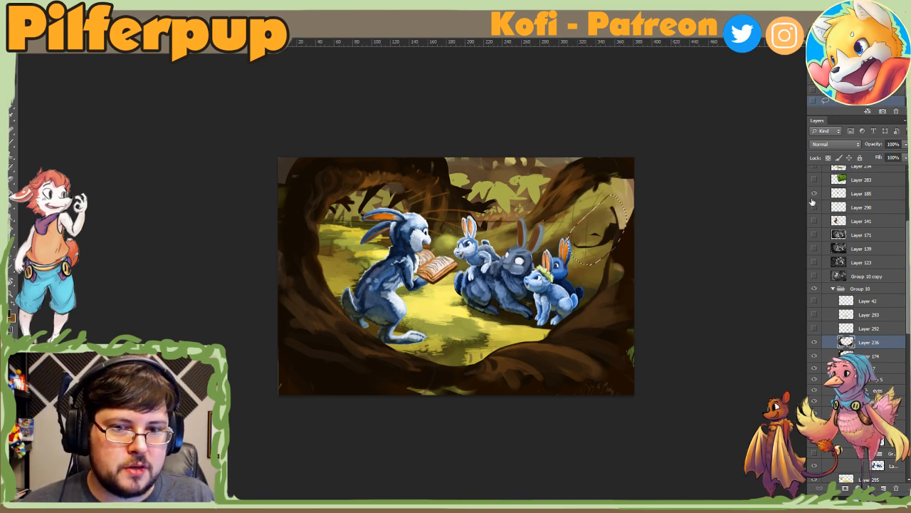
scroll(890, 242, "up", 3)
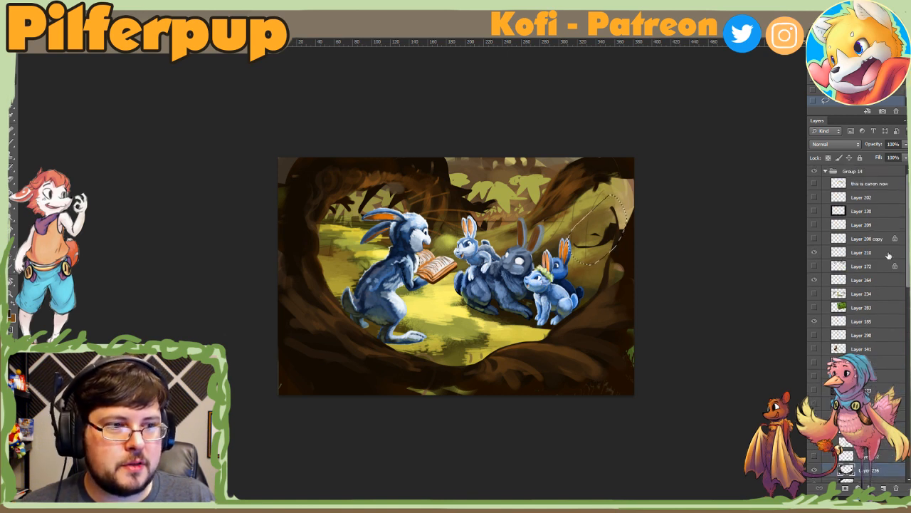
scroll(858, 285, "down", 5)
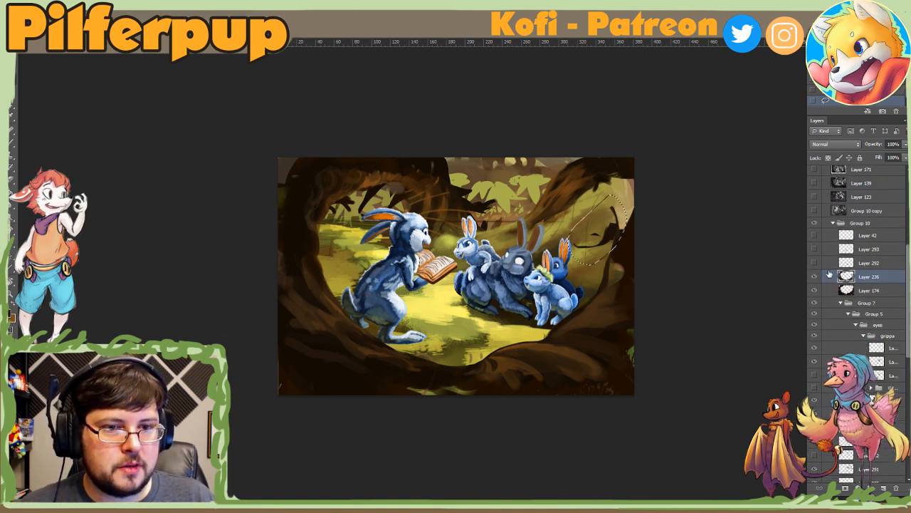
key("ctrl+alt+z")
key("ctrl+alt+z")
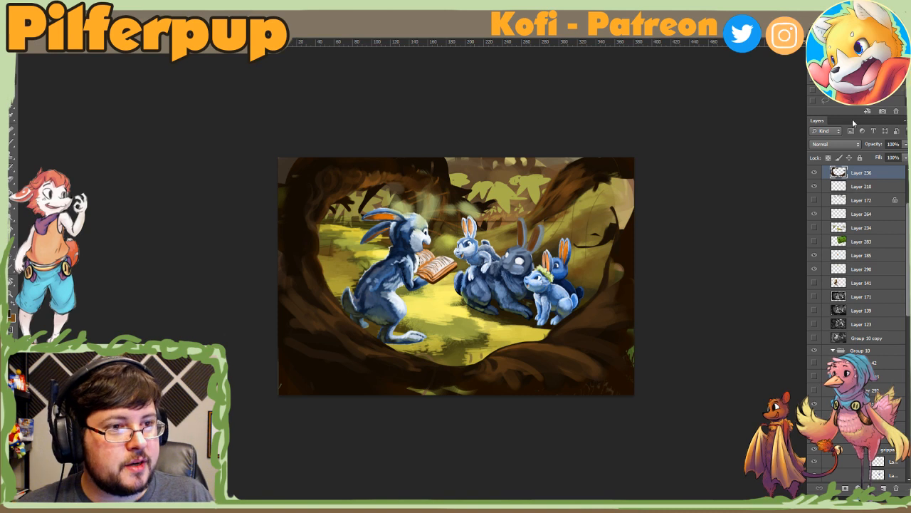
left_click_drag(861, 172, 865, 390)
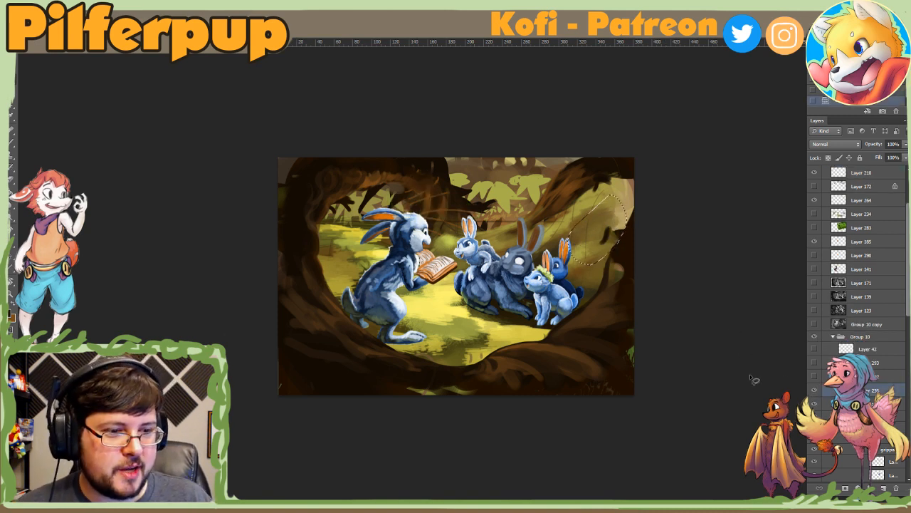
key("ctrl+d")
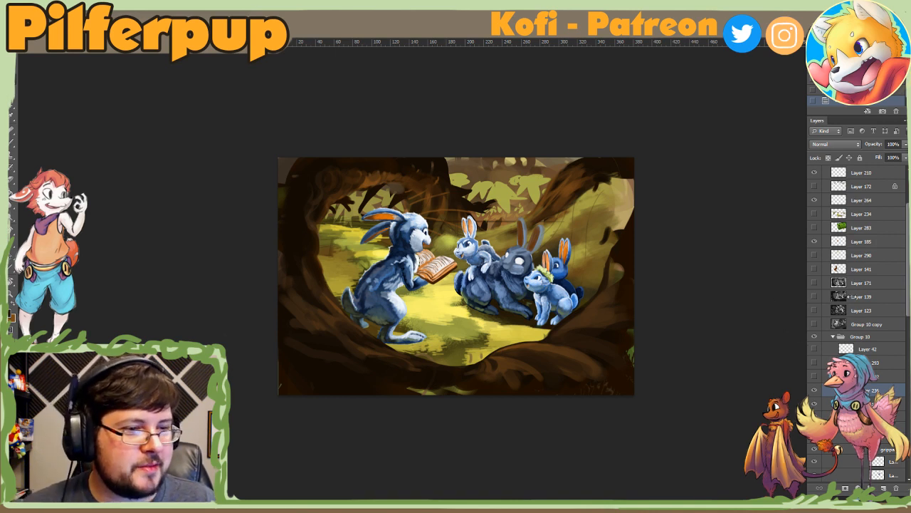
Step: Toggle Layer 236 and Layer 174 to compare the trunk details with the base frame, and reselect Layer 236
left_click(813, 393)
left_click(813, 392)
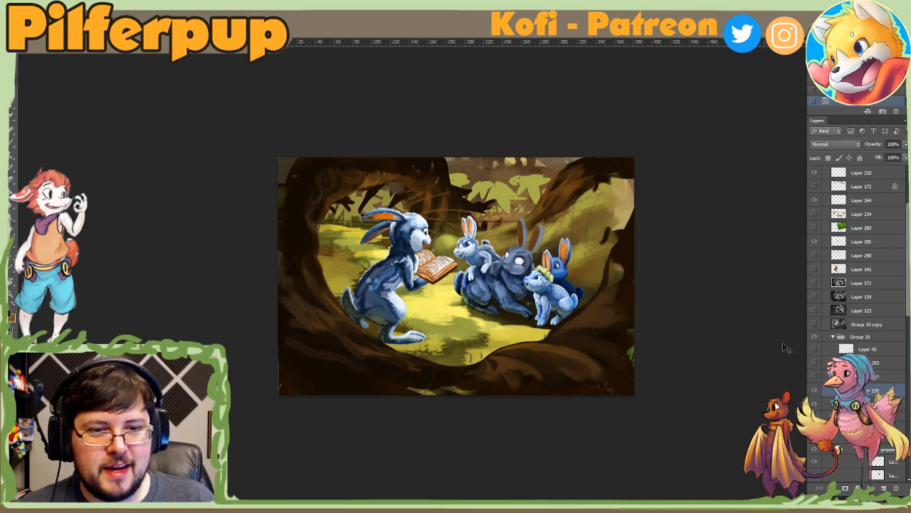
key("e")
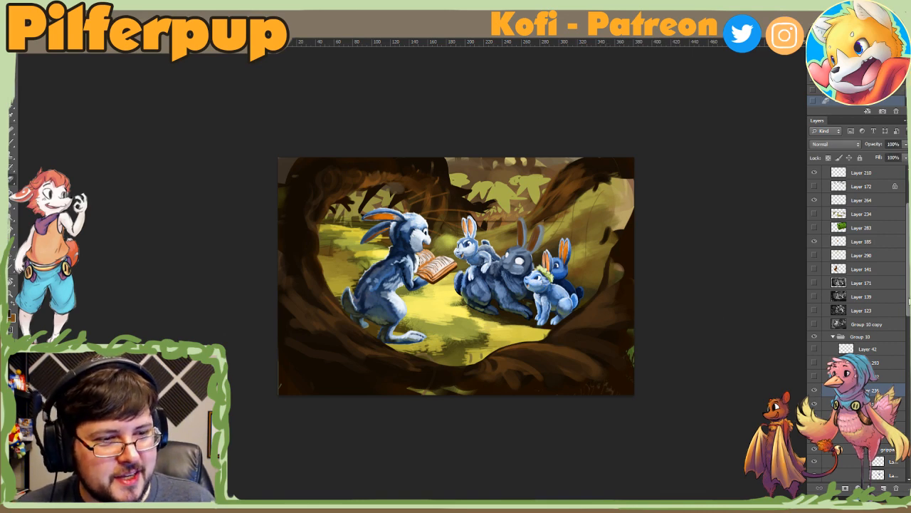
scroll(898, 305, "down", 5)
left_click(814, 264)
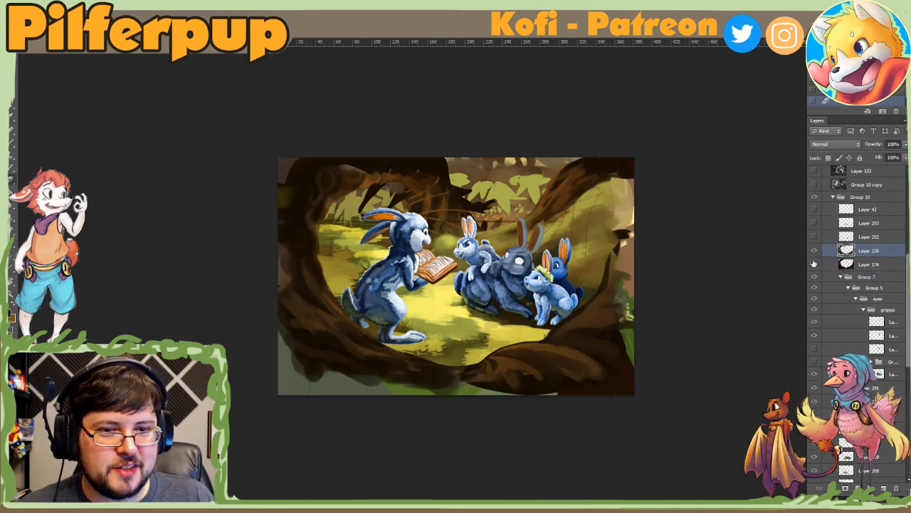
left_click(814, 264)
left_click(834, 265)
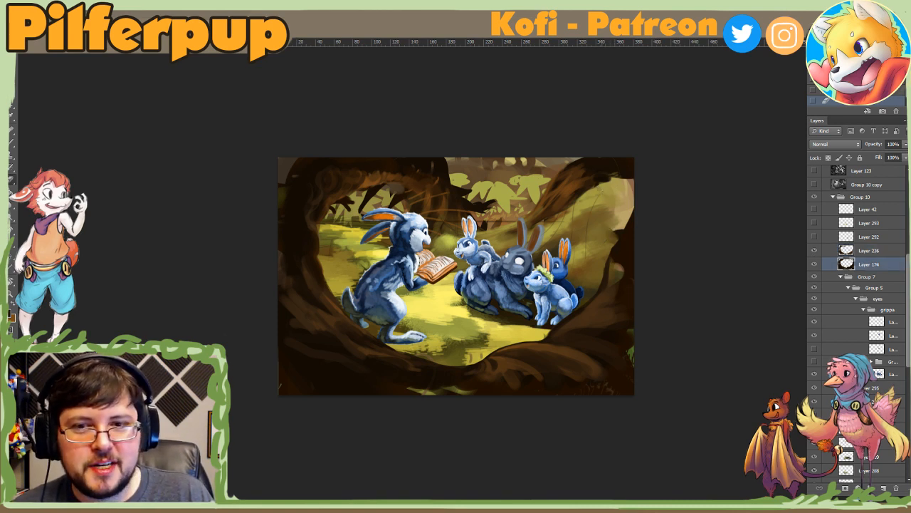
left_click(814, 252)
left_click(814, 251)
left_click(836, 254)
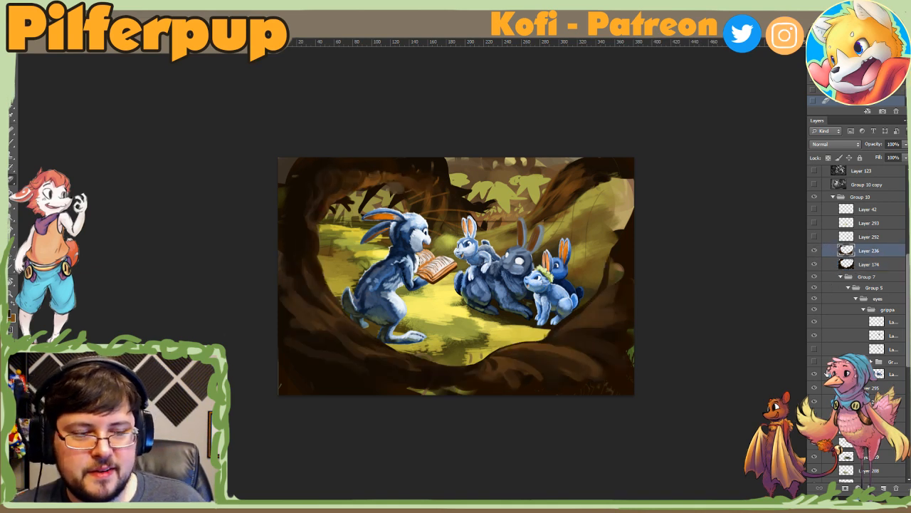
Step: Create a new layer above Layer 236 and test textured green strokes on the upper-left trunk with a 453 px brush
left_click(884, 487)
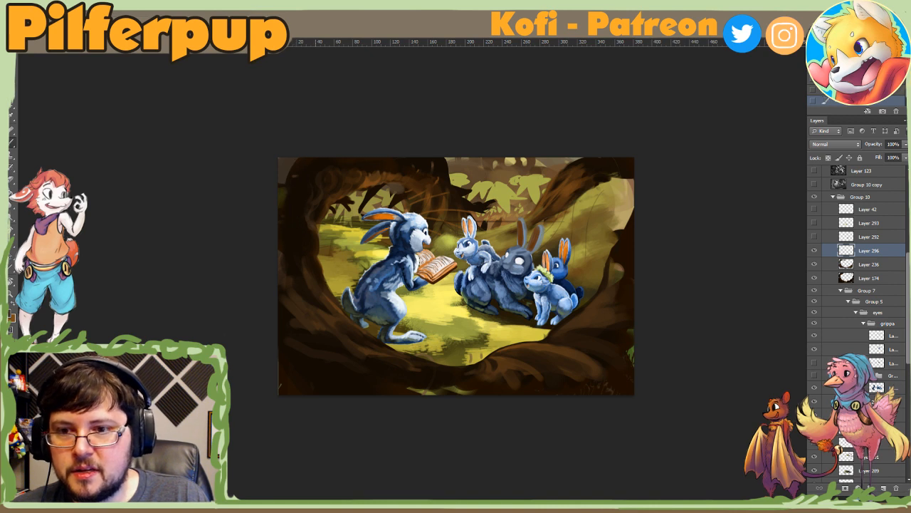
right_click(317, 178)
left_click_drag(373, 205, 394, 204)
left_click(293, 188)
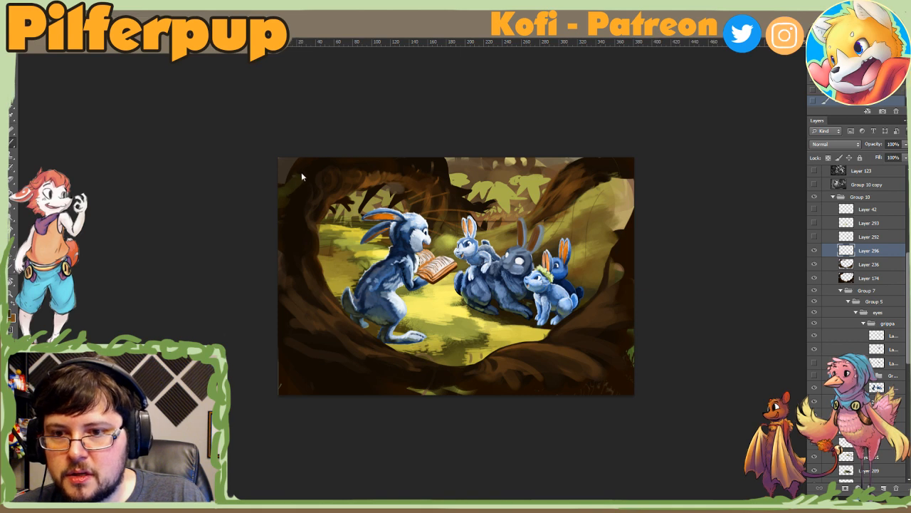
right_click(302, 207)
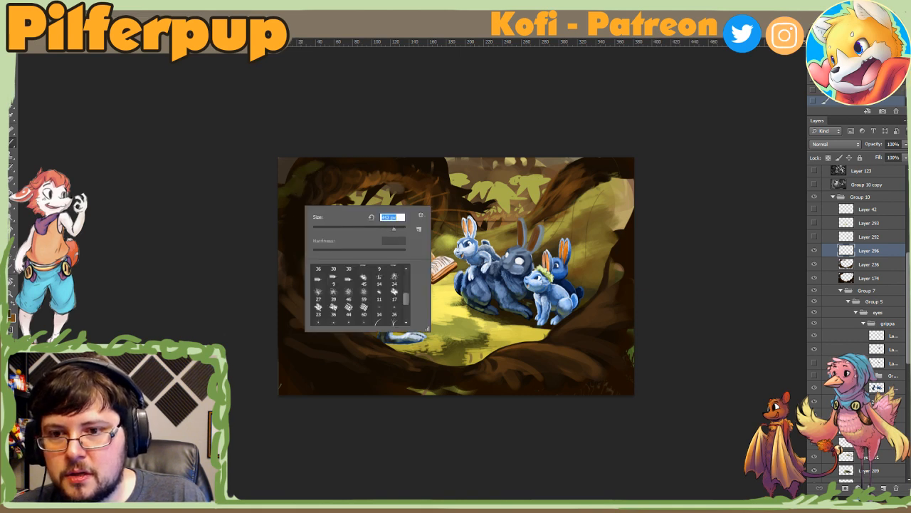
left_click(290, 200)
left_click_drag(292, 198, 288, 216)
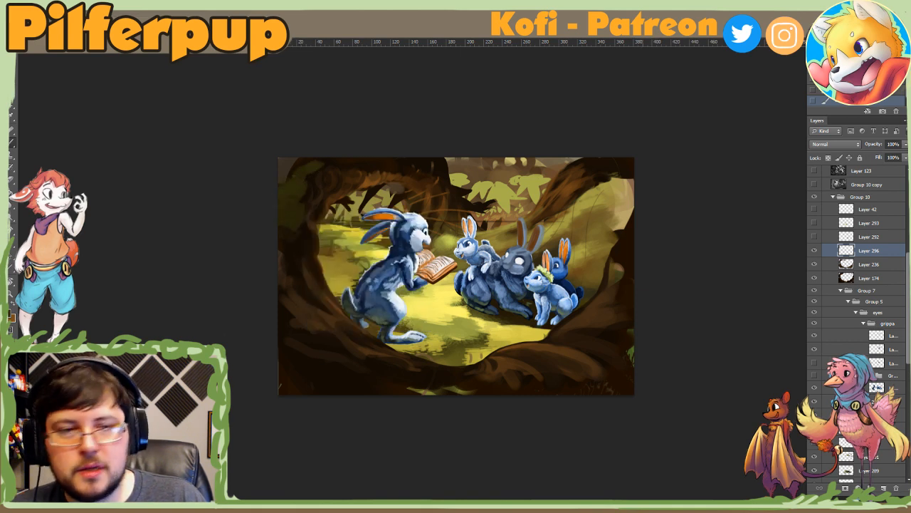
Step: Reduce the textured brush size and dab dark moss green onto the upper-left trunk, adjusting the size between strokes
right_click(339, 180)
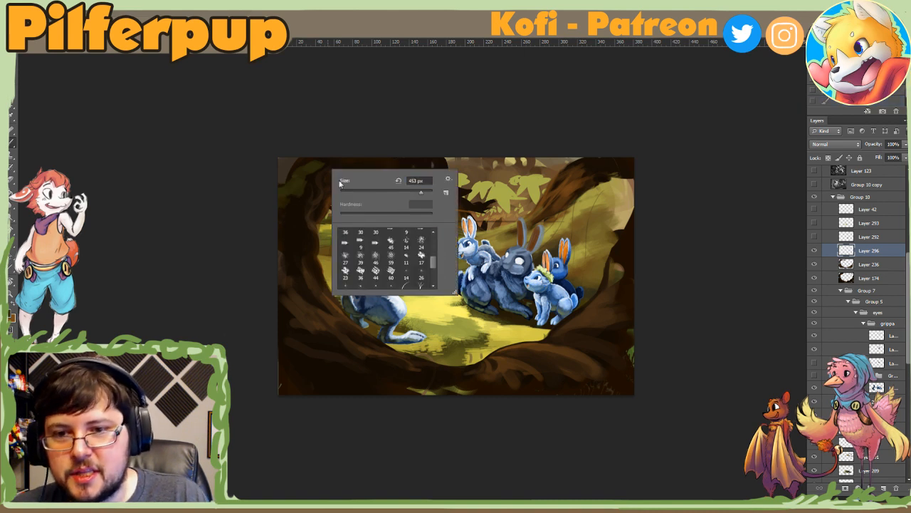
left_click(379, 190)
left_click(286, 199)
left_click_drag(289, 226, 293, 208)
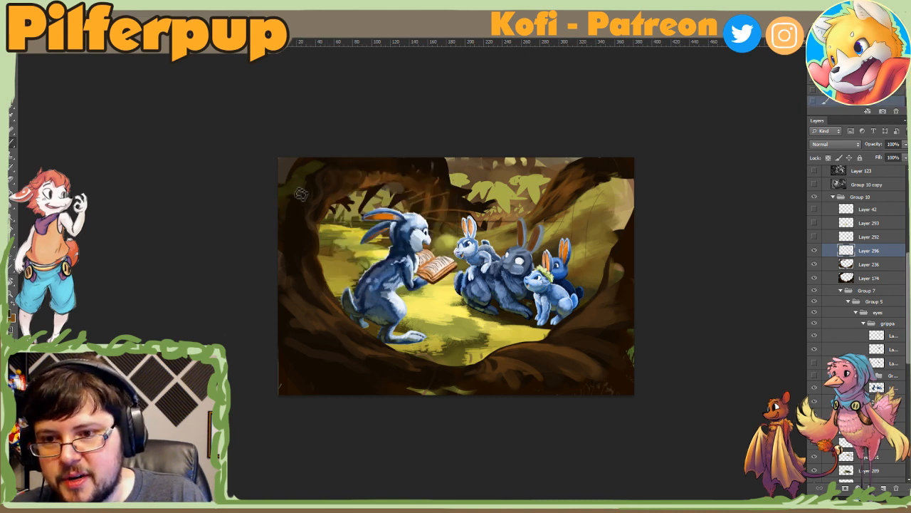
right_click(321, 178)
left_click(392, 197)
left_click(305, 183)
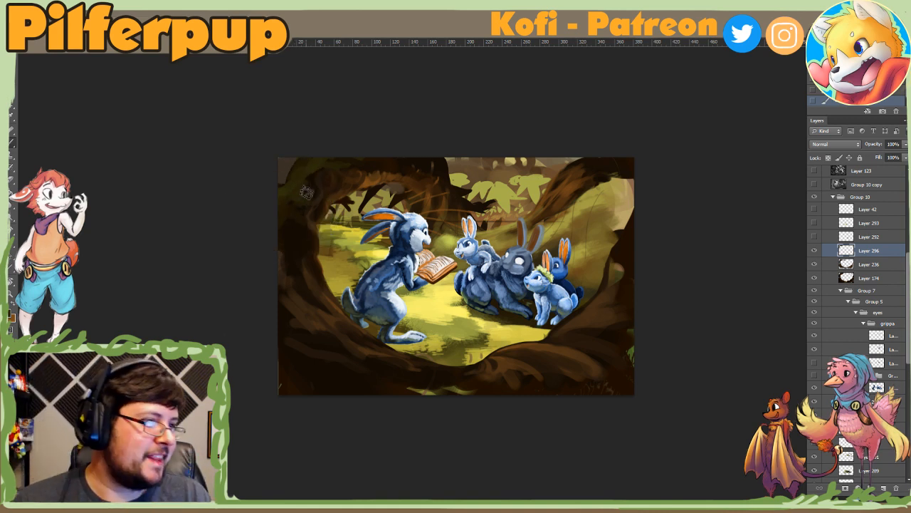
Step: Extend the muted moss texture along the outer left side of the trunk using colours sampled from the painting
left_click(290, 227, "alt")
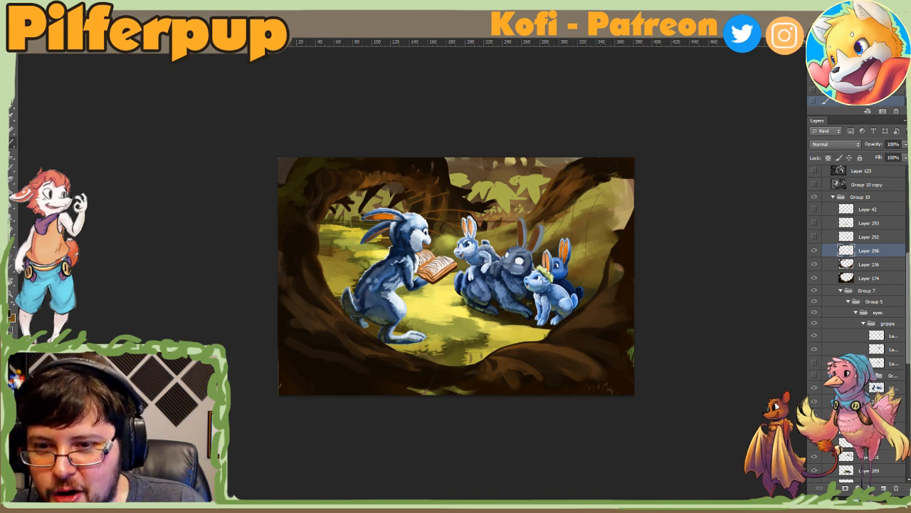
left_click(302, 240, "alt")
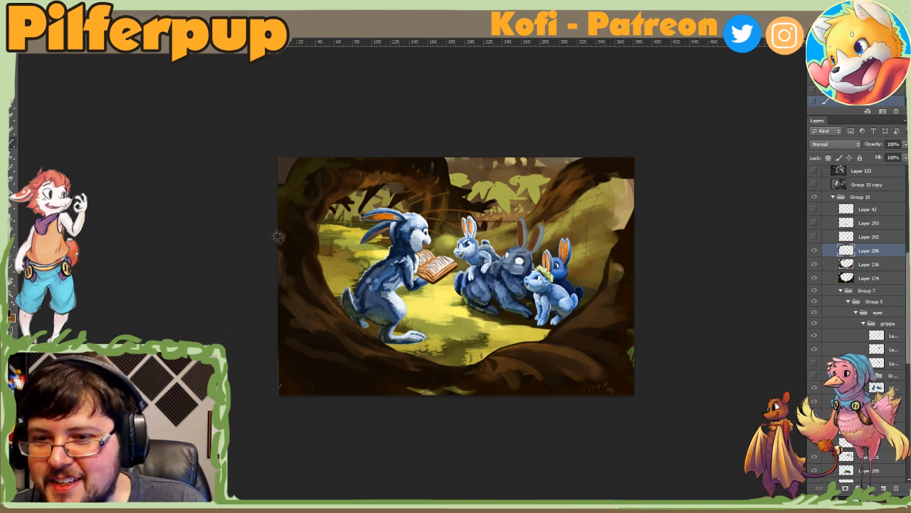
left_click(287, 191, "alt")
left_click(287, 205, "alt")
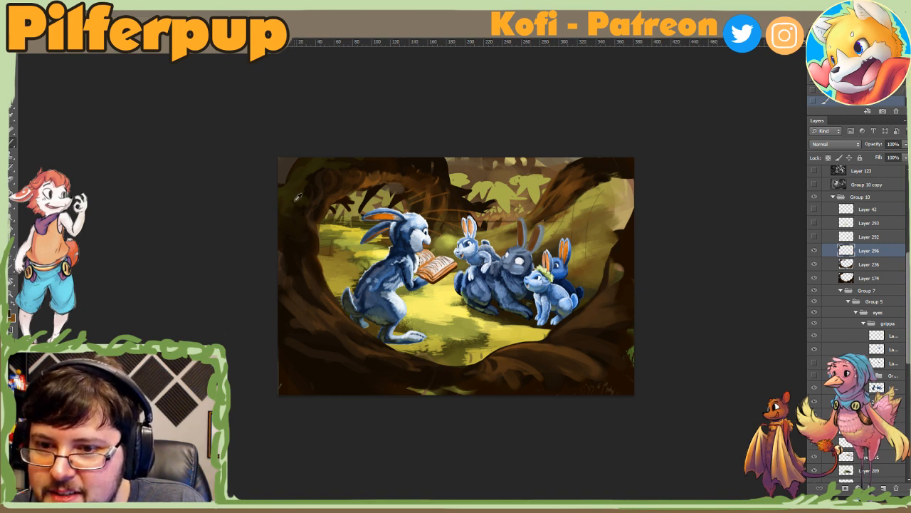
left_click(286, 205, "alt")
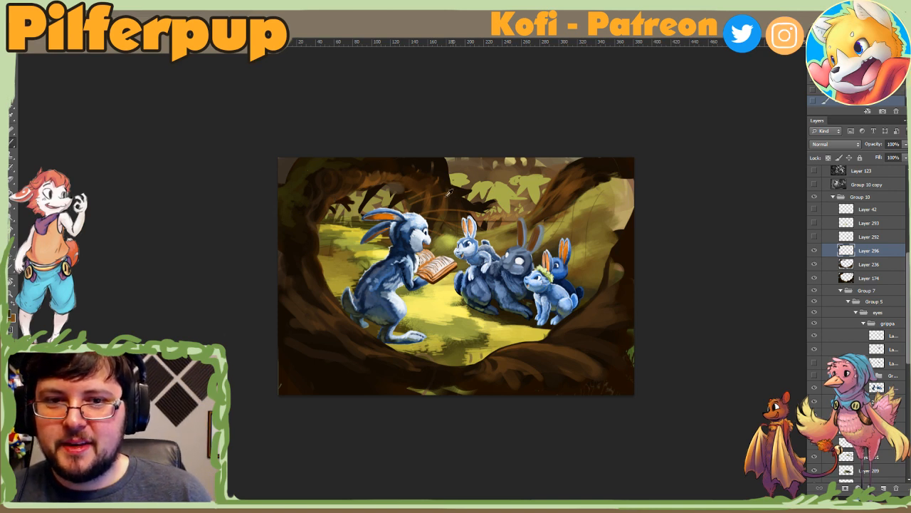
Step: Dab mossy green texture onto the upper-left trunk with the textured brush, using colours sampled from the painting
left_click(460, 329, "alt")
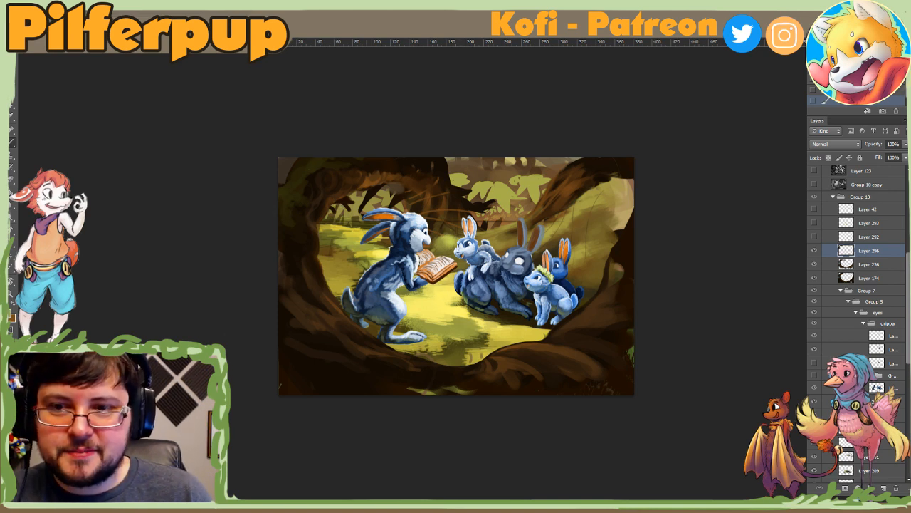
right_click(333, 162)
left_click(353, 186)
left_click(318, 168)
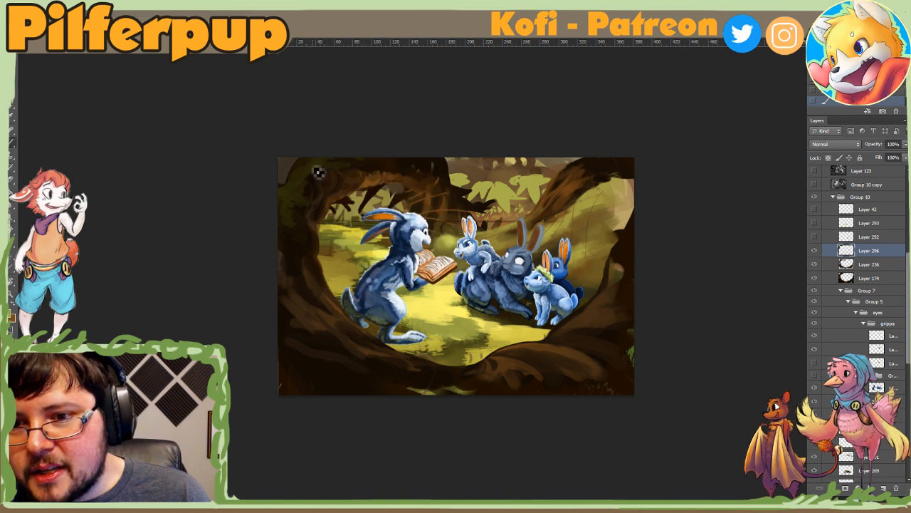
right_click(327, 156)
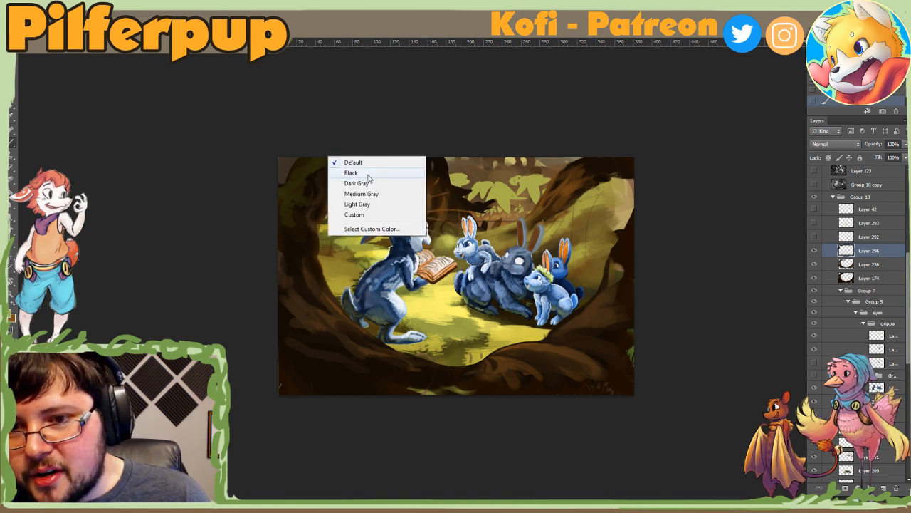
left_click(319, 160, "alt")
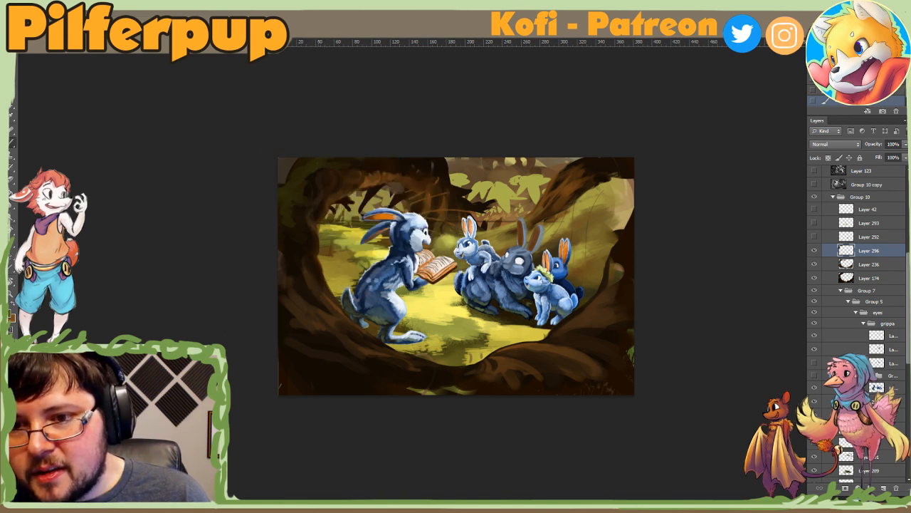
Step: Continue the moss dabs along the top edge of the upper-left trunk, adjusting the textured brush size between strokes
right_click(329, 160)
left_click(359, 183)
left_click(318, 169)
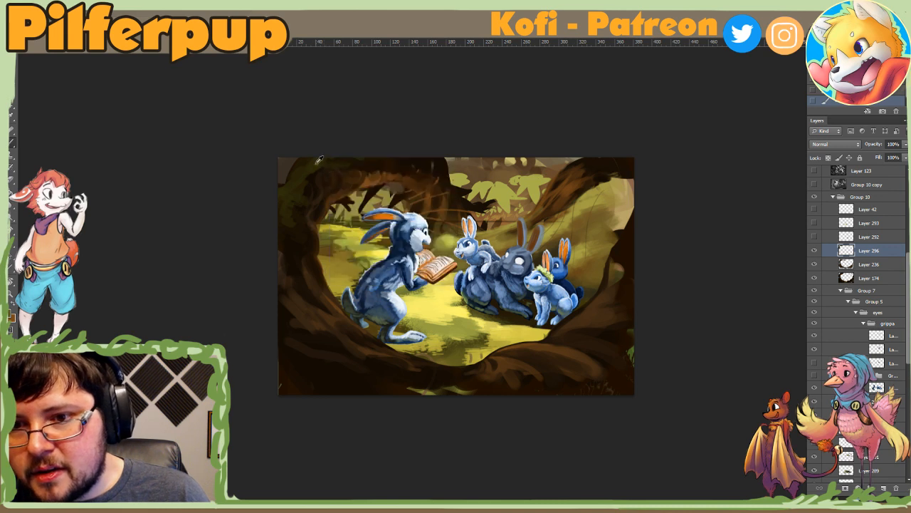
right_click(335, 149)
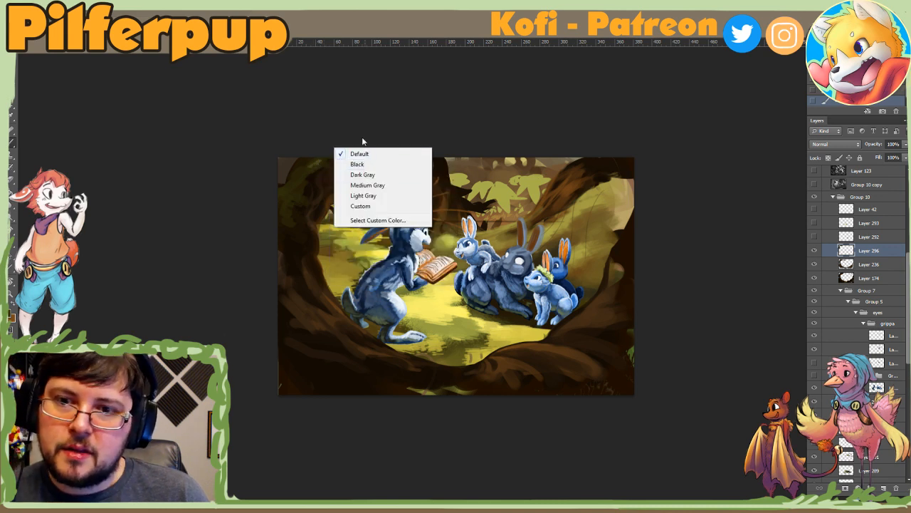
left_click(364, 140)
right_click(330, 159)
left_click(393, 183)
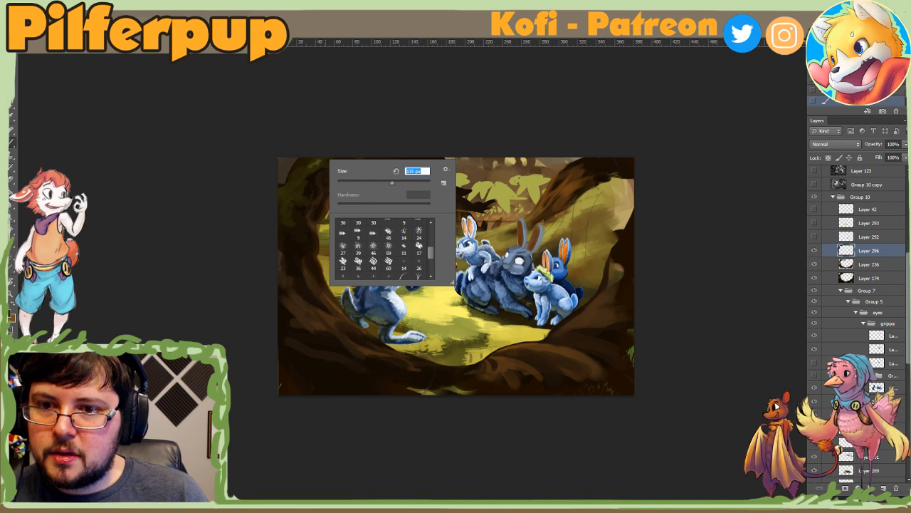
key("Return")
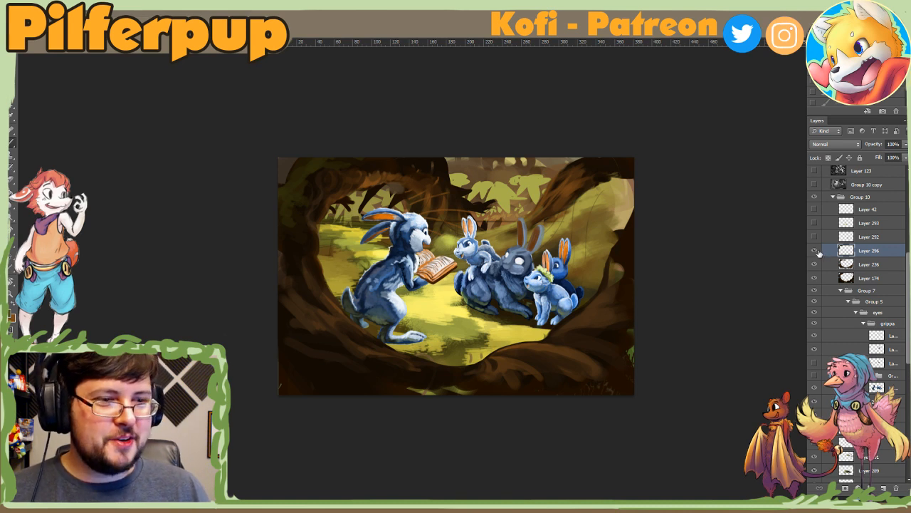
Step: Create a new layer above Layer 296 and brush dark texture down the outer left trunk at 246 px
left_click(881, 487)
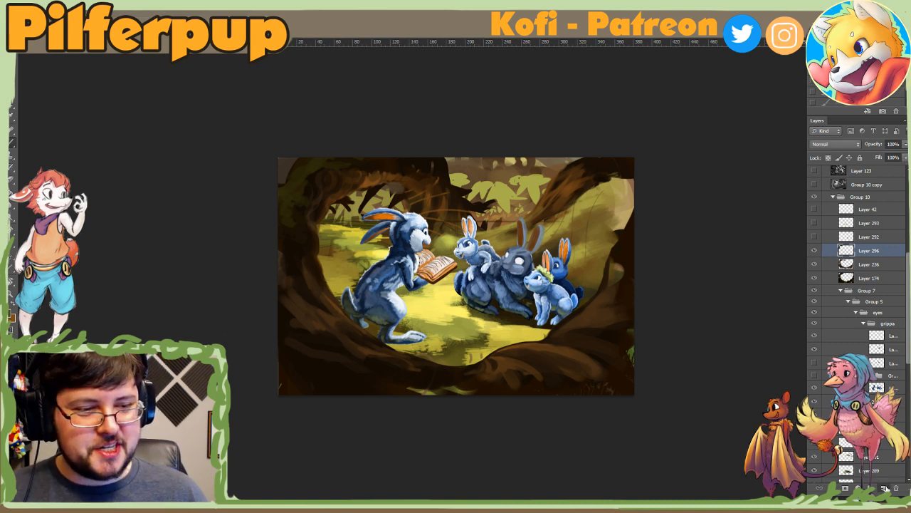
right_click(299, 230)
left_click_drag(362, 251, 378, 253)
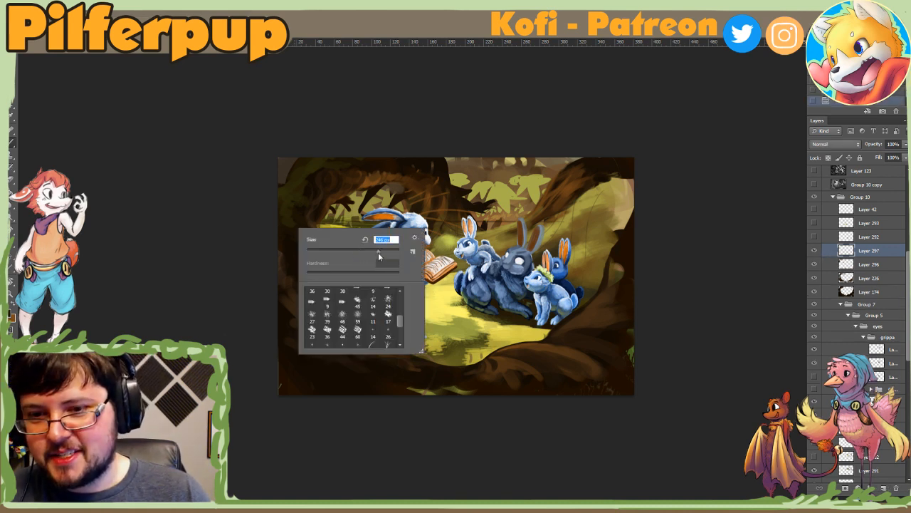
mouse_move(280, 247)
left_mouse_down()
mouse_move(297, 240)
mouse_move(280, 275)
mouse_move(288, 290)
left_mouse_up()
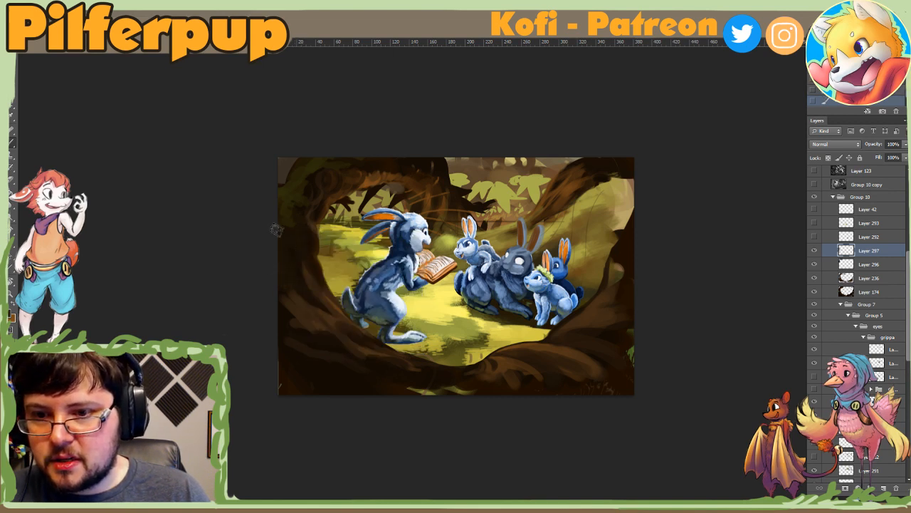
Step: Extend the muted bark texture down the lower-left trunk, adjusting the brush size between dabs
right_click(302, 261)
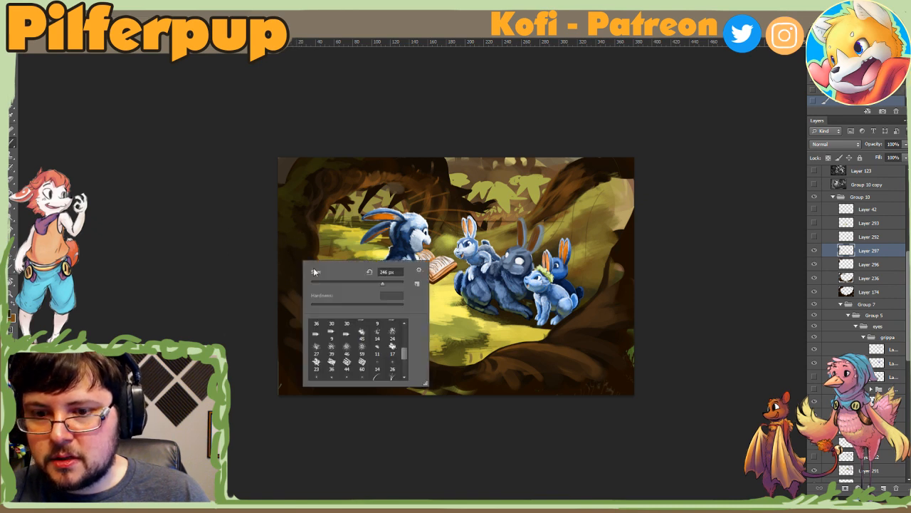
left_click(288, 251)
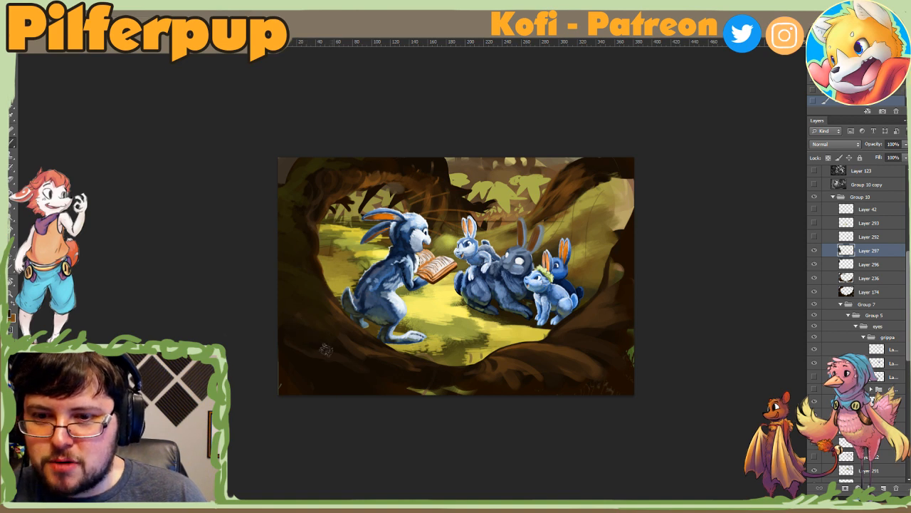
right_click(310, 316)
left_click(285, 329)
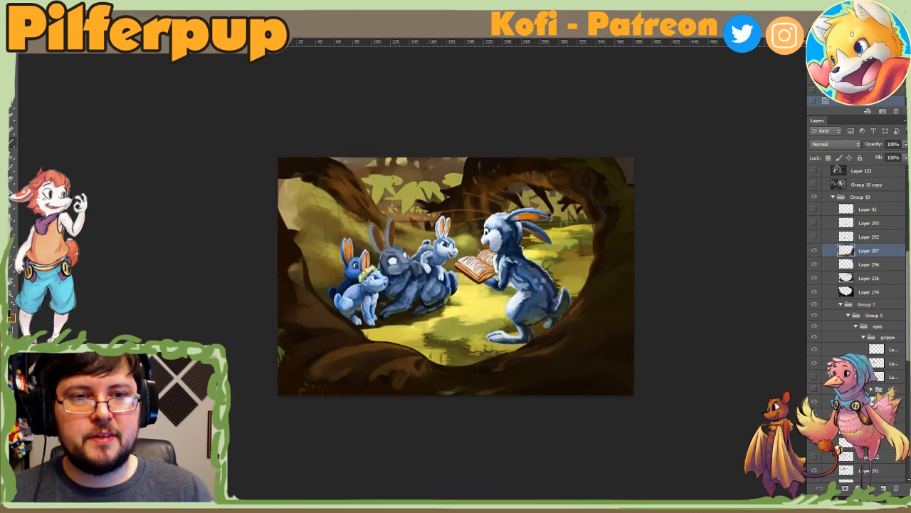
Step: Reduce the textured brush to 76 px and dab dark bark texture around the inner end of the mirrored upper branch
right_click(499, 175)
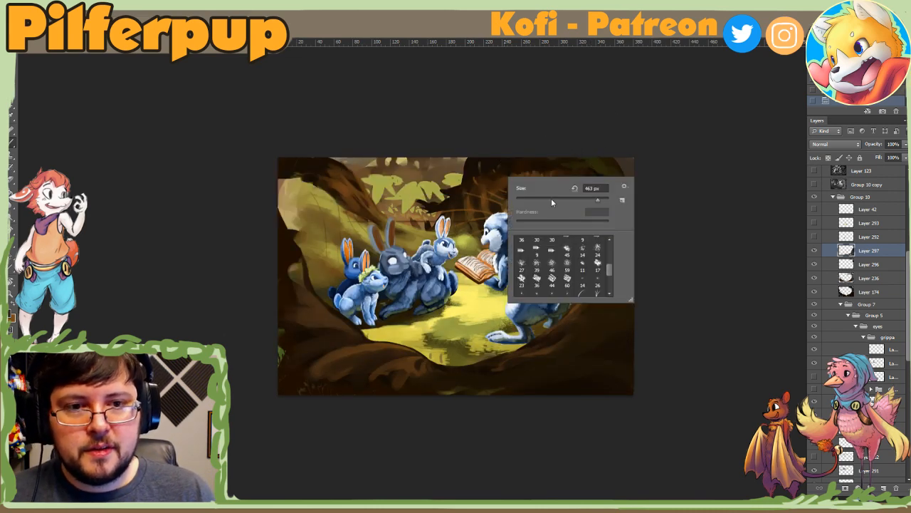
left_click_drag(552, 201, 562, 203)
left_click(485, 163)
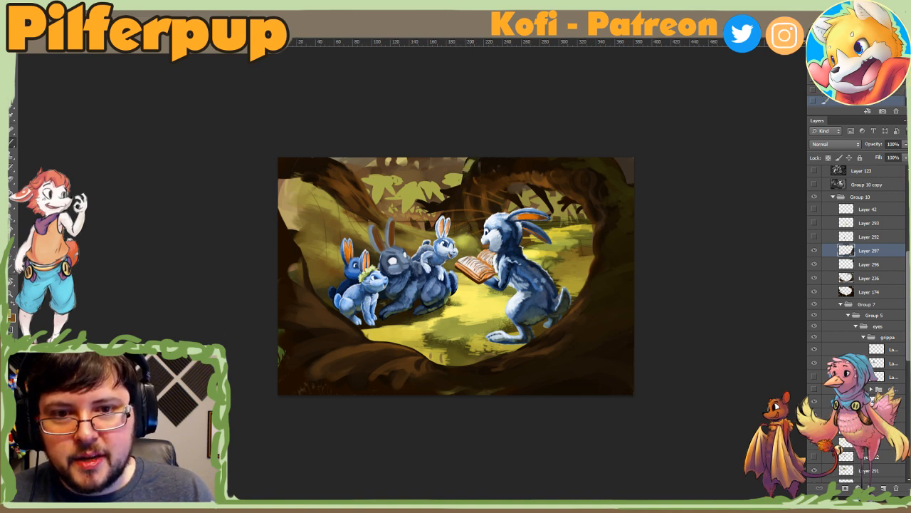
right_click(470, 166)
left_click(472, 170)
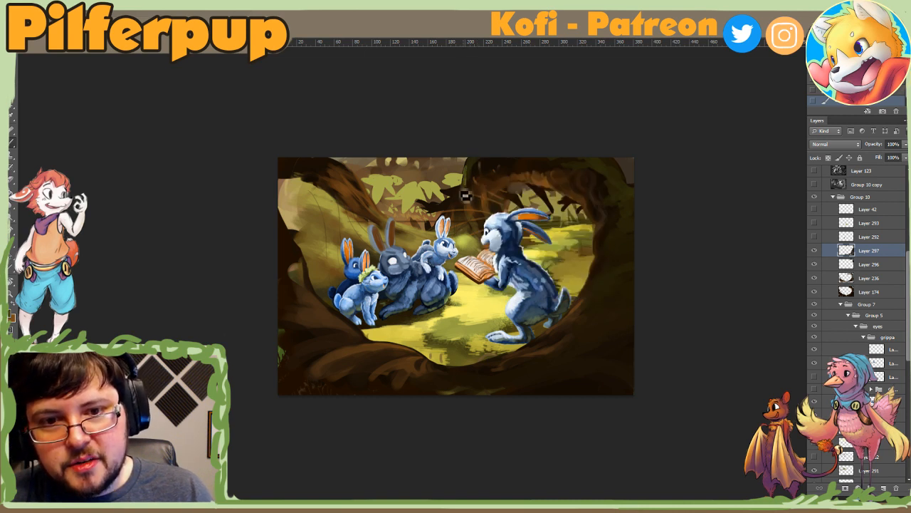
right_click(465, 194)
left_click(467, 191)
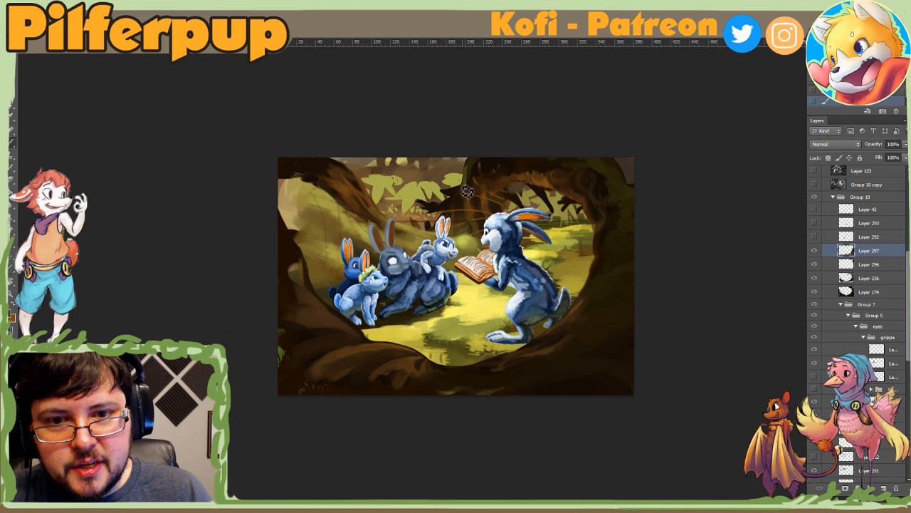
left_click(464, 185, "alt")
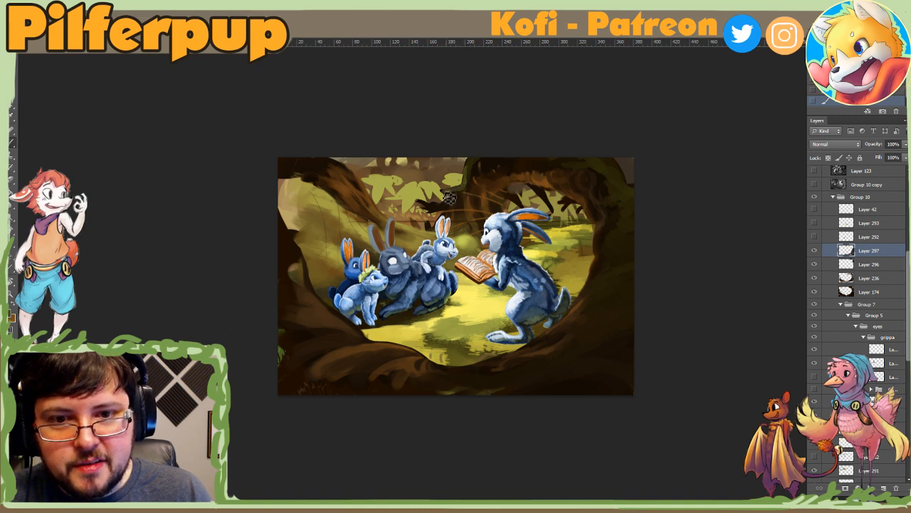
Step: Enlarge the textured brush and add sampled brown bark texture to the arching branch above the reading rabbit, ending at 178 px
right_click(459, 200)
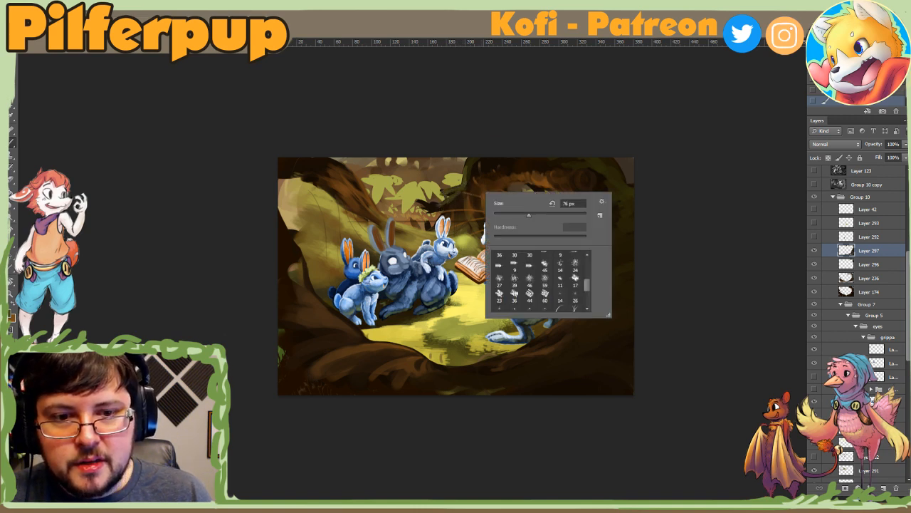
left_click(544, 215)
left_click(449, 212)
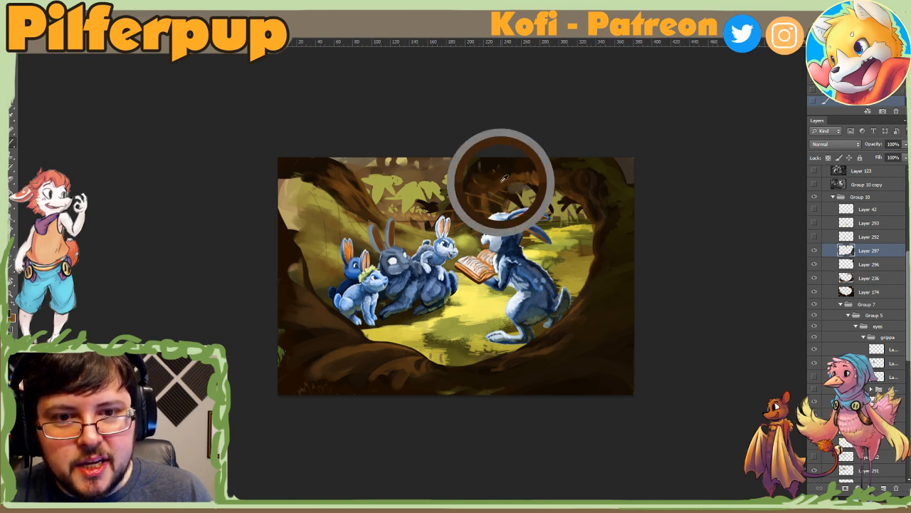
right_click(541, 155)
left_click(534, 177)
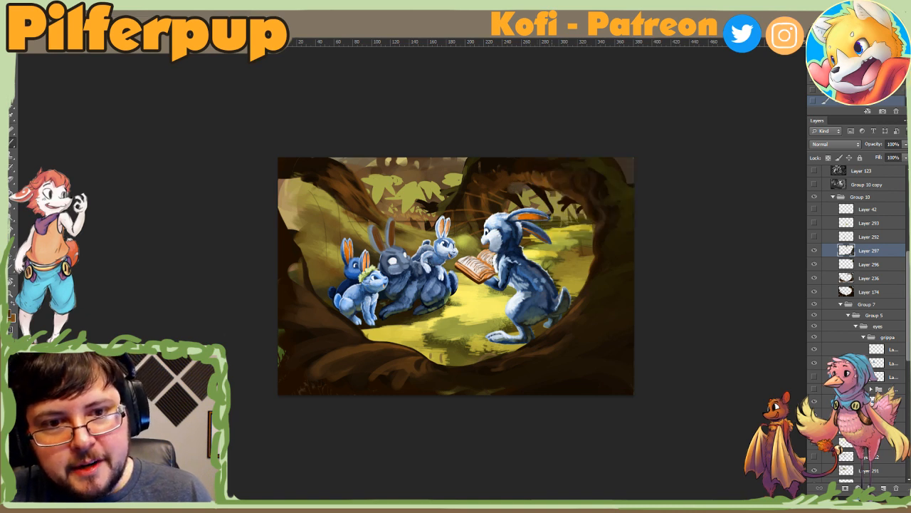
right_click(542, 182)
left_click(539, 169)
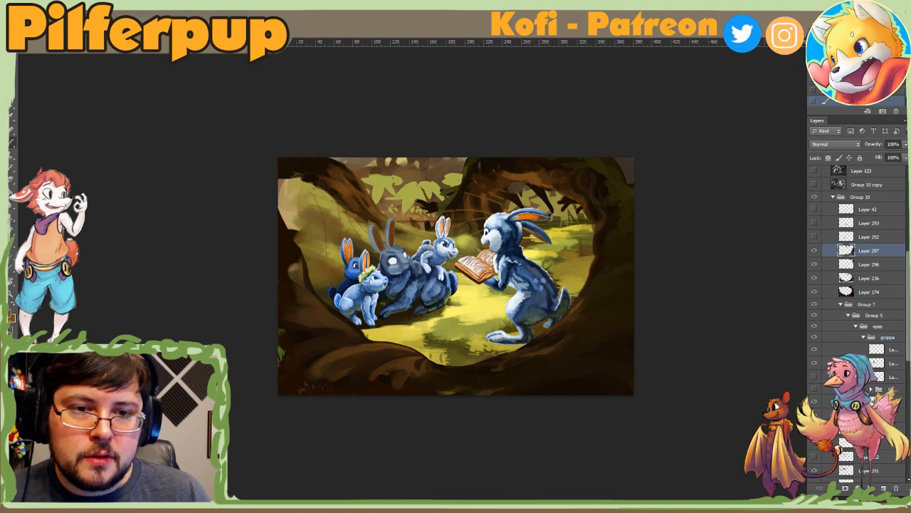
Step: Dab sampled bark tones along the arching branch and upper-right trunk, with one brown stroke across the reading rabbit's forehead
right_click(544, 183)
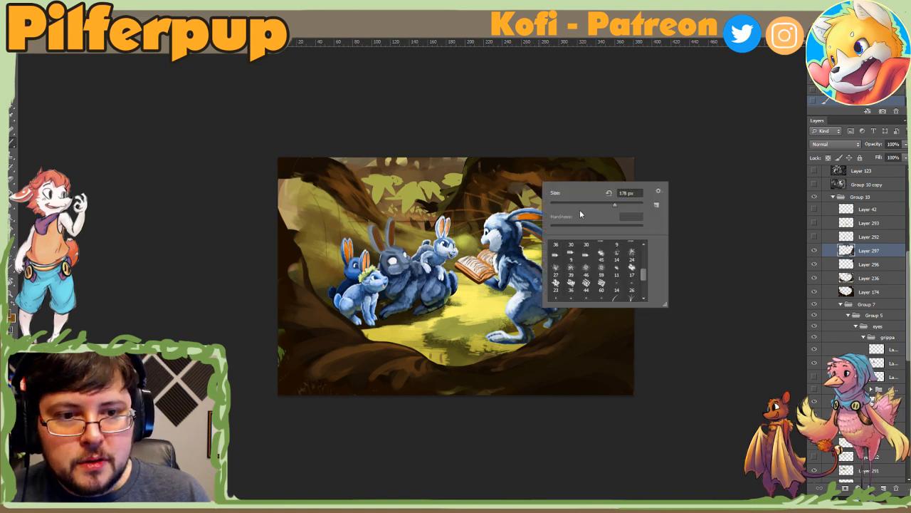
left_click(507, 173)
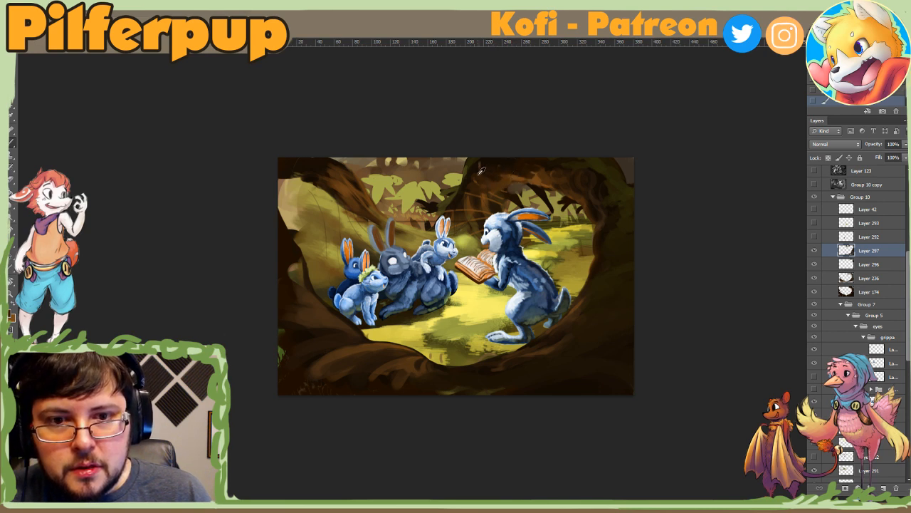
left_click(481, 198, "alt")
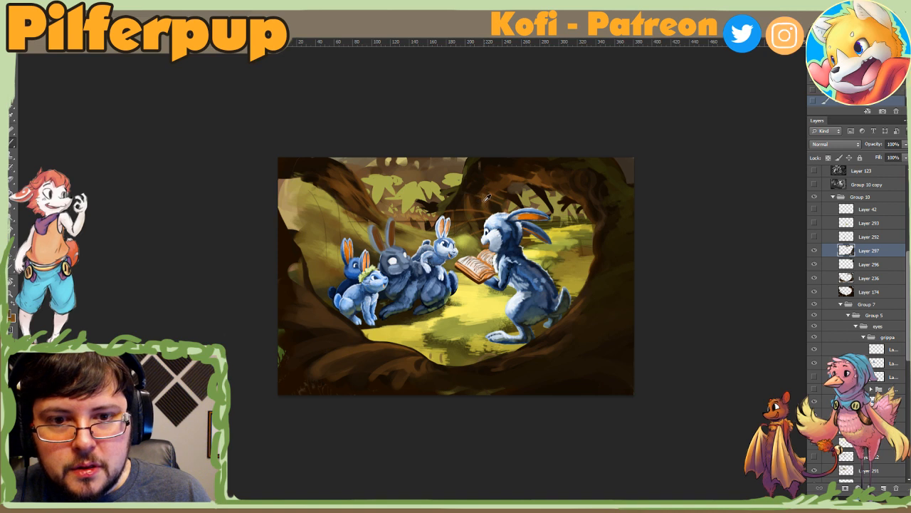
left_click_drag(492, 219, 501, 223)
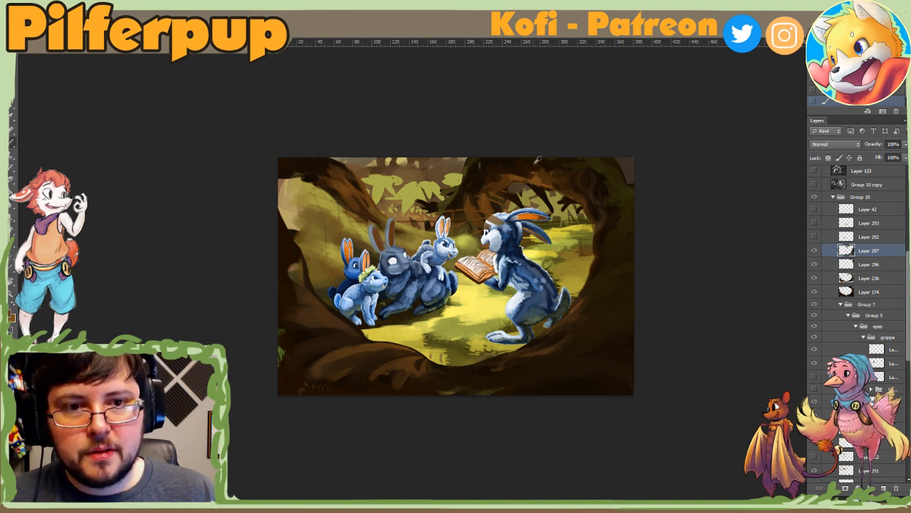
left_click(509, 163, "alt")
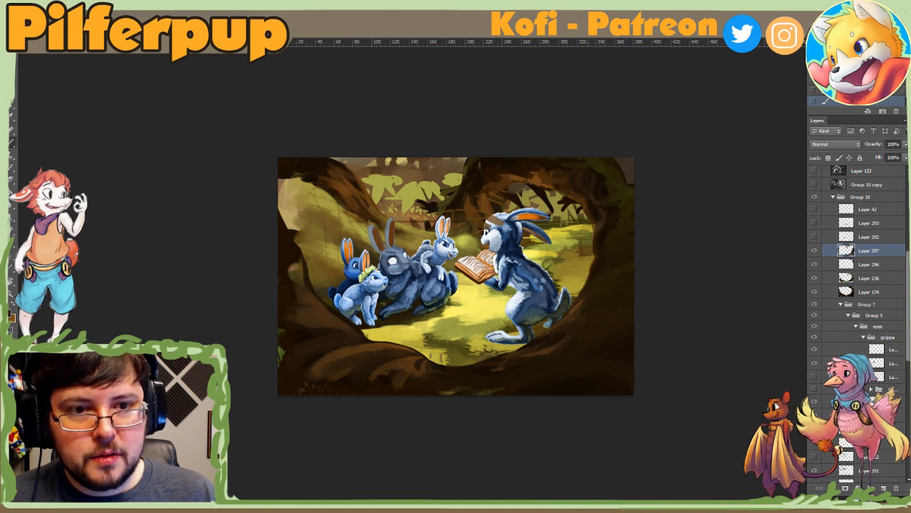
left_click(595, 178, "alt")
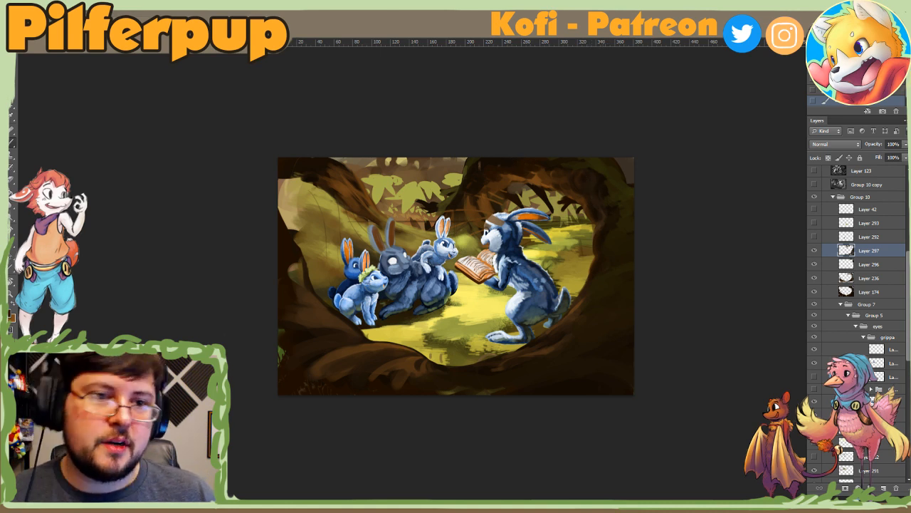
left_click(601, 191, "alt")
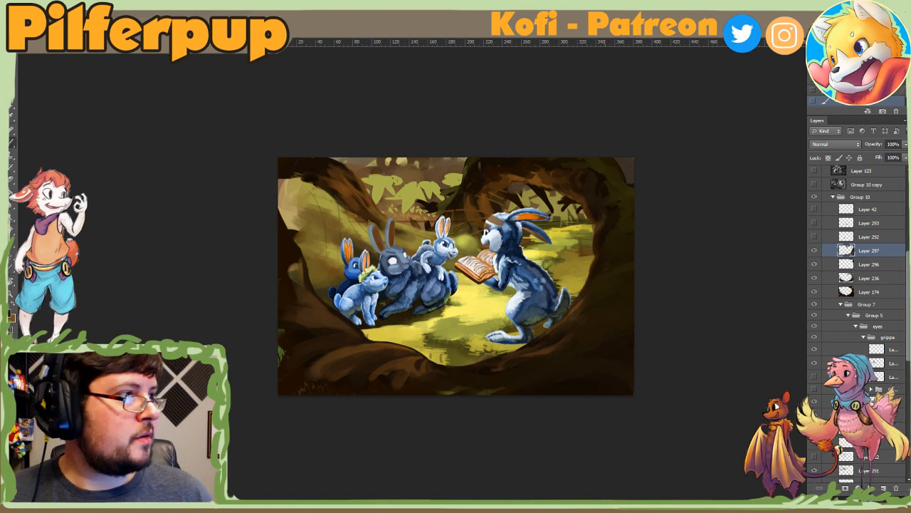
Step: Set the textured brush size to 106 px
right_click(604, 194)
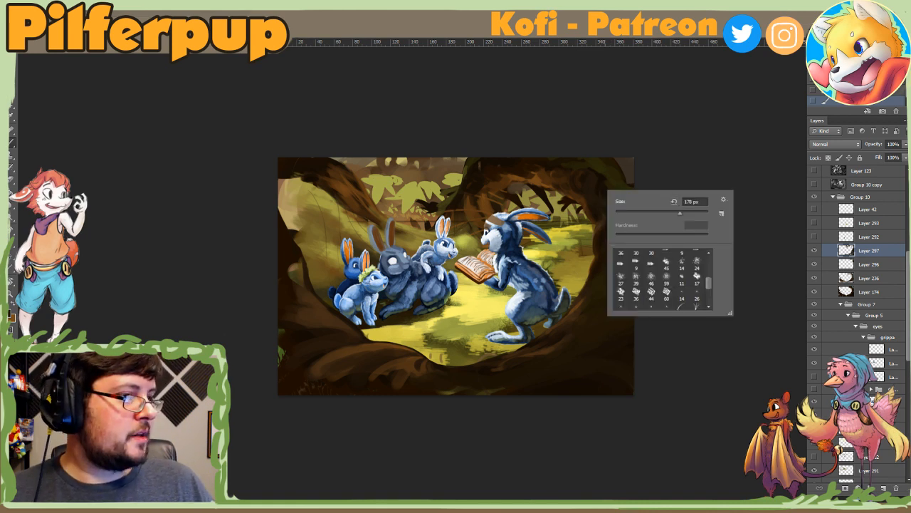
key("Return")
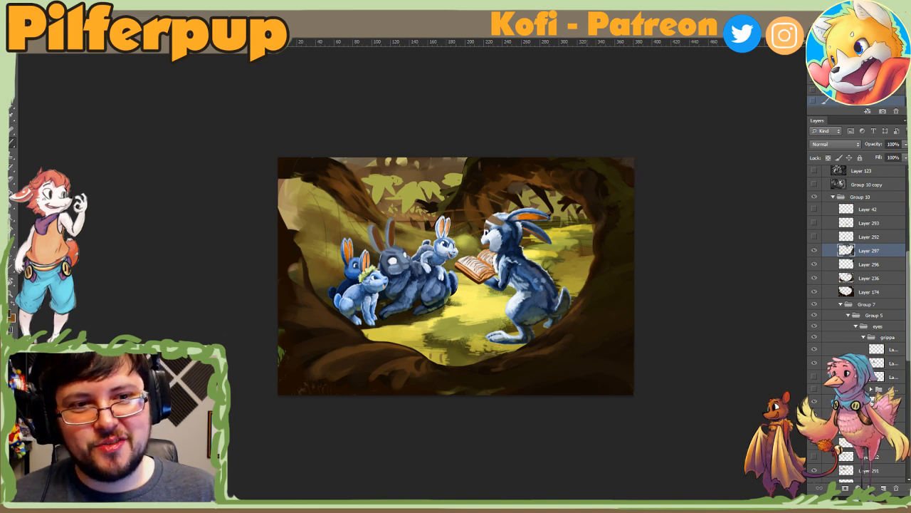
right_click(449, 172)
type("100")
key("Return")
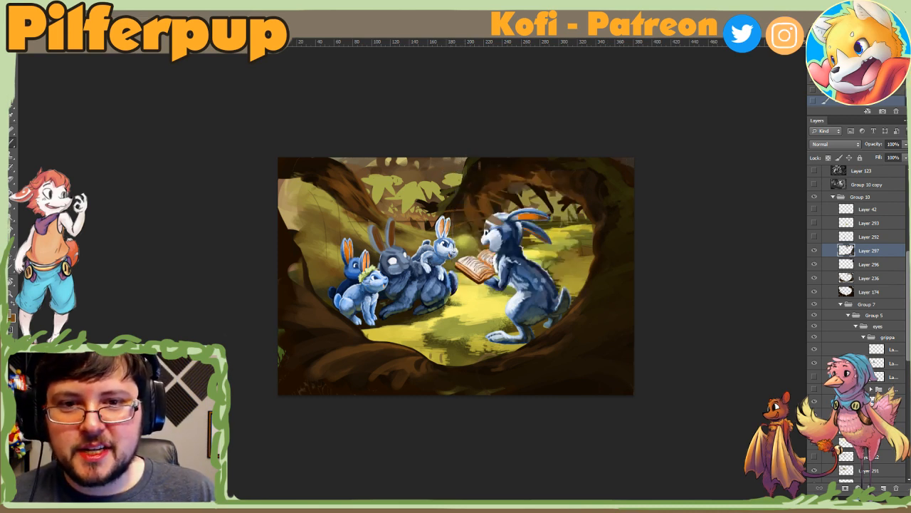
Step: Add a new layer above the bark texture layer and choose the 36 px textured brush preset
left_click(885, 489)
right_click(443, 175)
scroll(538, 262, "up", 5)
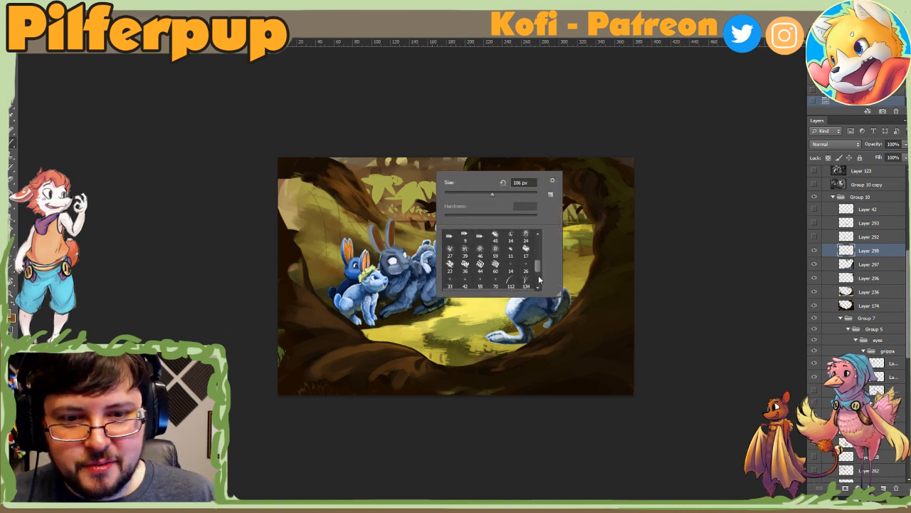
scroll(542, 250, "down", 5)
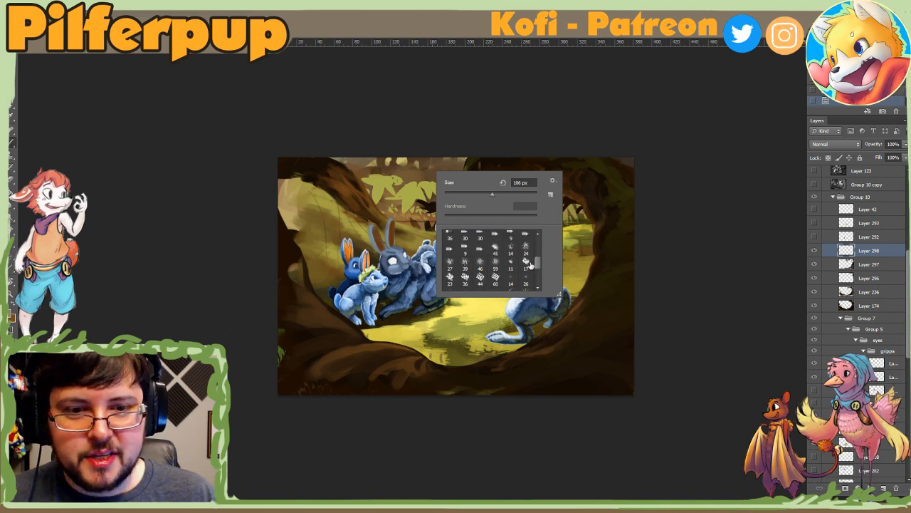
scroll(538, 261, "down", 2)
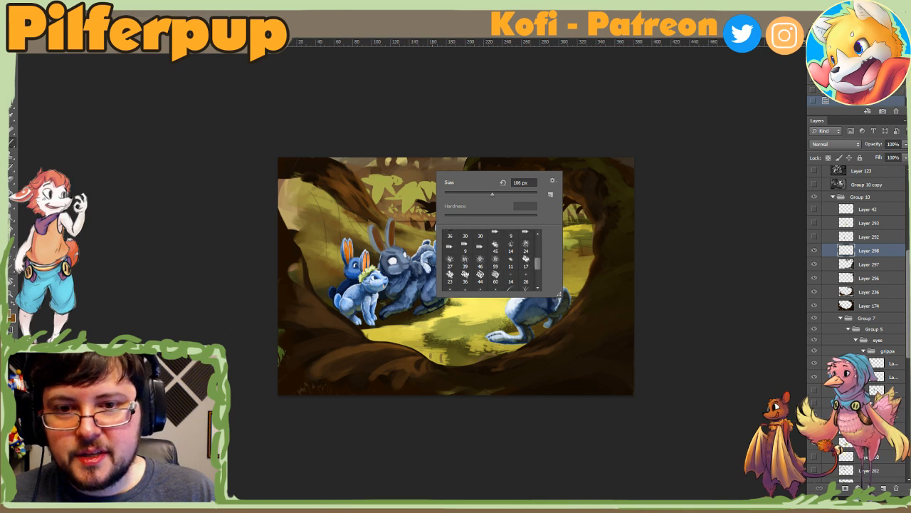
left_click(434, 215)
right_click(433, 211)
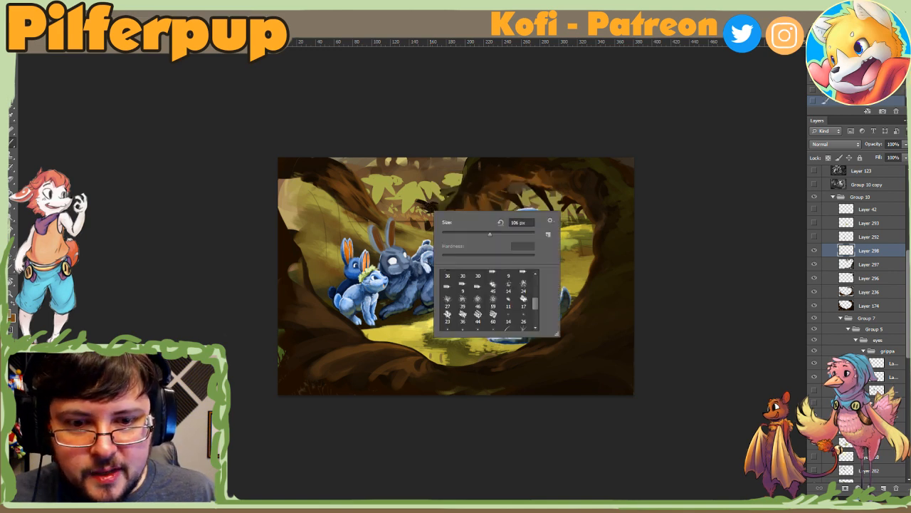
left_click(463, 315)
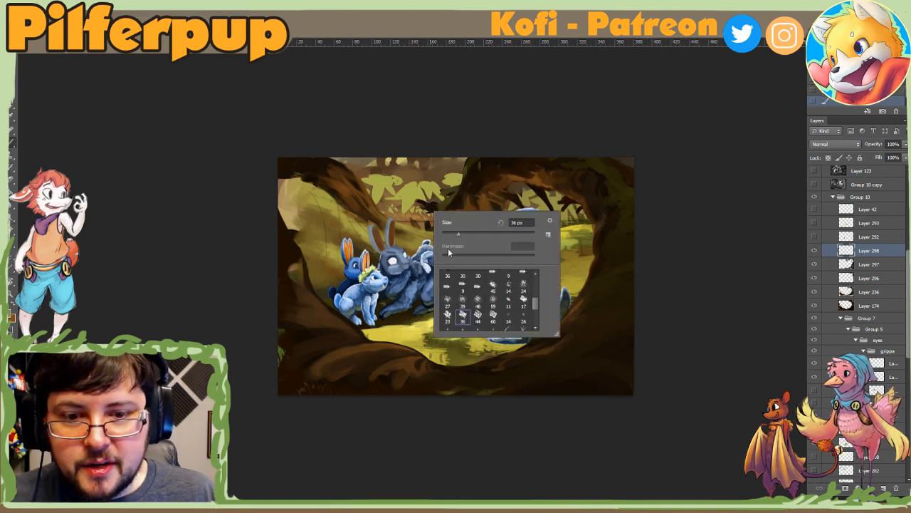
Step: Compare the neighbouring textured brush presets, including the 44 px one, and settle on the 60 px preset enlarged to 137 px
right_click(412, 182)
left_click(455, 195)
right_click(416, 169)
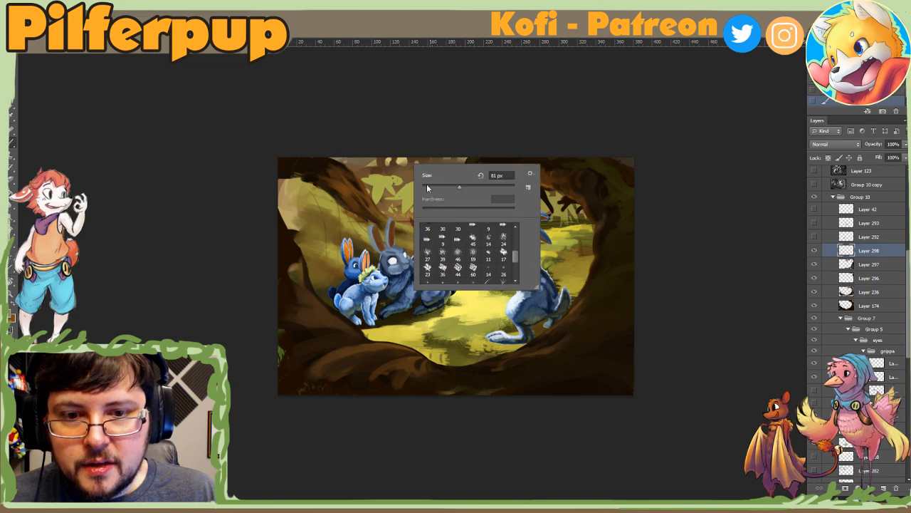
left_click(465, 271)
right_click(402, 192)
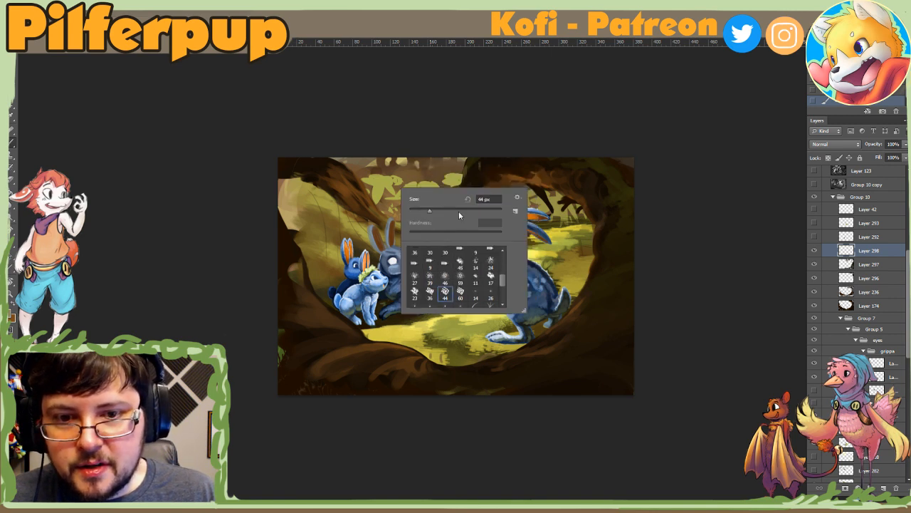
left_click(414, 292)
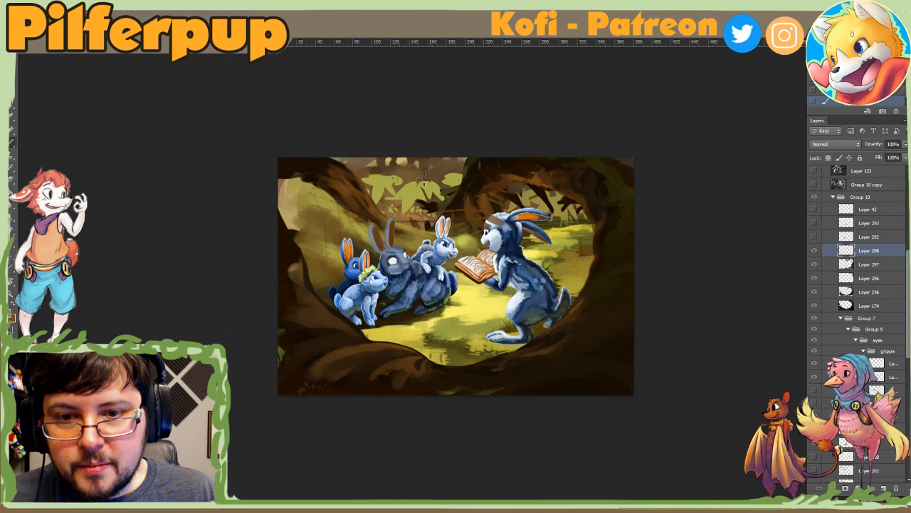
right_click(426, 181)
left_click(483, 284)
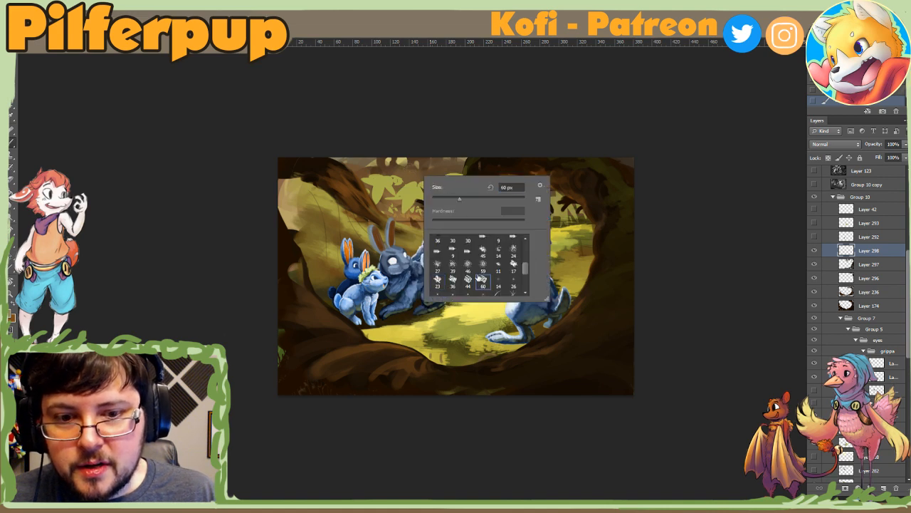
right_click(400, 182)
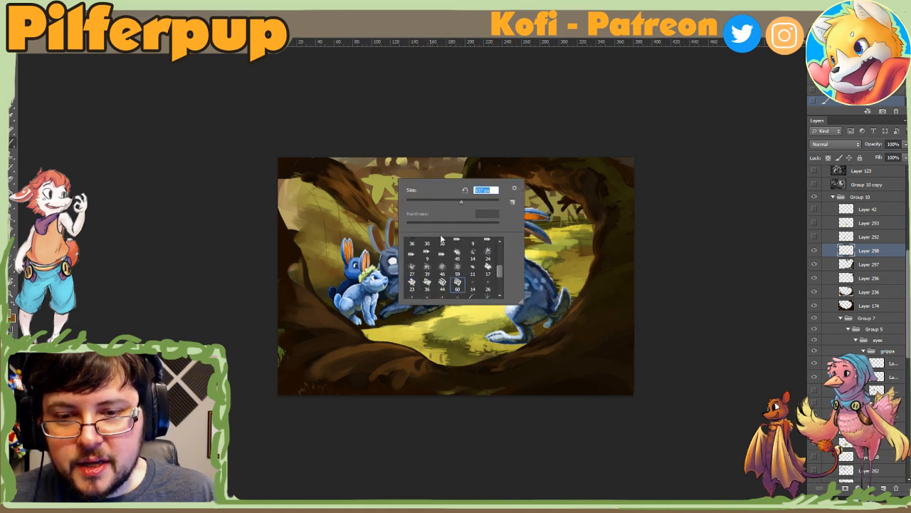
Step: Undo a test stroke over the background foliage and dab the textured brush along the painting's upper edge instead
left_click_drag(383, 187, 382, 168)
key("ctrl+z")
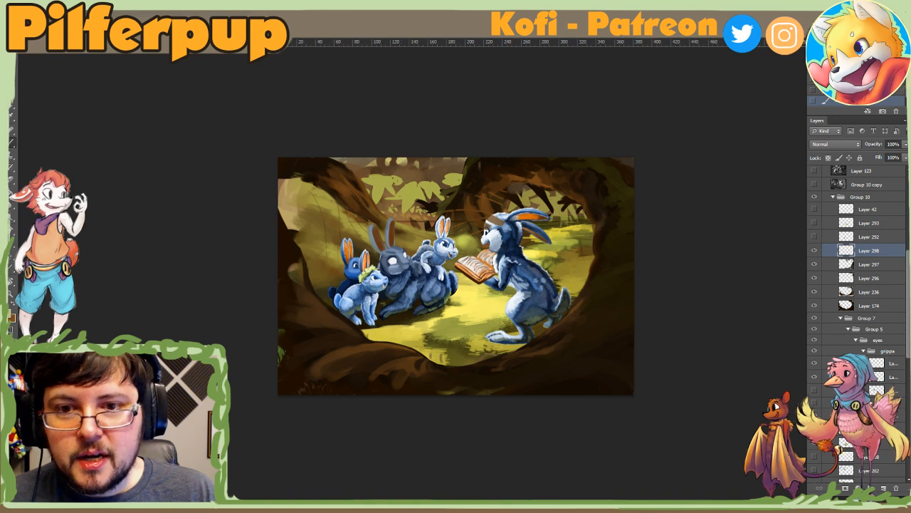
left_click(411, 159, "alt")
left_click(419, 159, "alt")
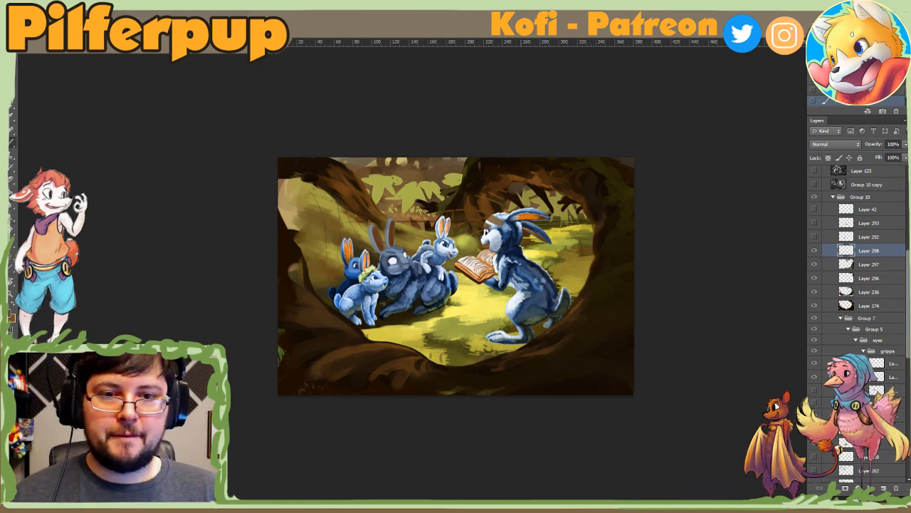
Step: Examine the whole painting at a much reduced size to judge the trunk frame around the rabbits
left_click(537, 288, "alt")
left_click(539, 291, "alt")
left_click(542, 297, "alt")
left_click(547, 305, "alt")
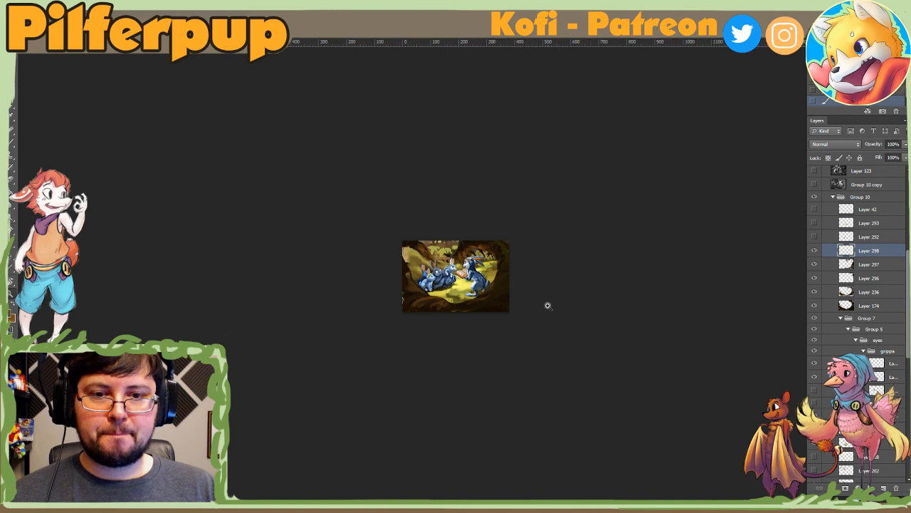
left_click(549, 303)
left_click(549, 302)
left_click(549, 298)
left_click(548, 288)
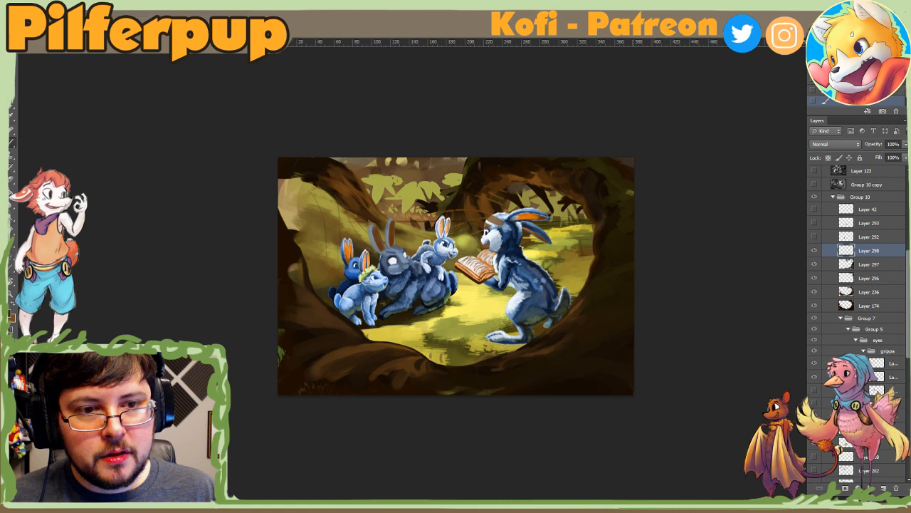
Step: Dab texture down the outer edge of the right trunk, enlarging the textured brush partway through
left_click(631, 186, "alt")
left_click(626, 193, "alt")
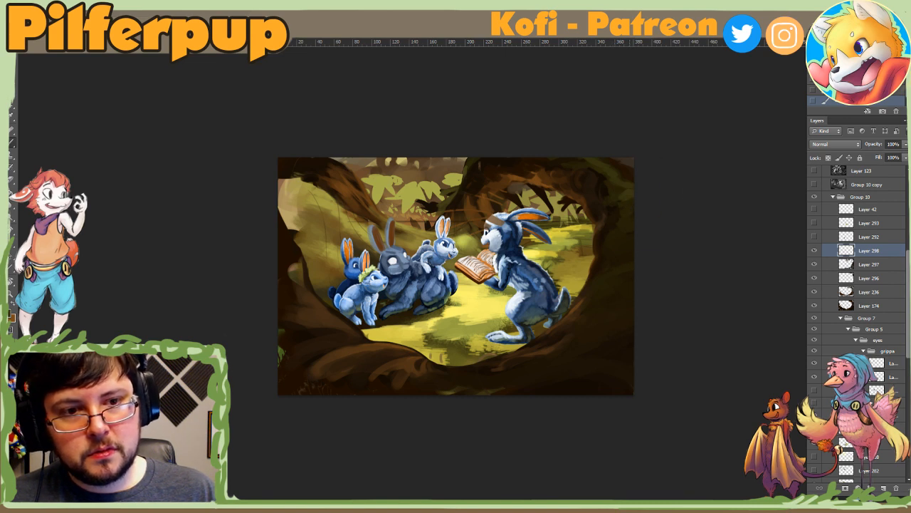
right_click(621, 259)
left_click(685, 273)
left_click(627, 244)
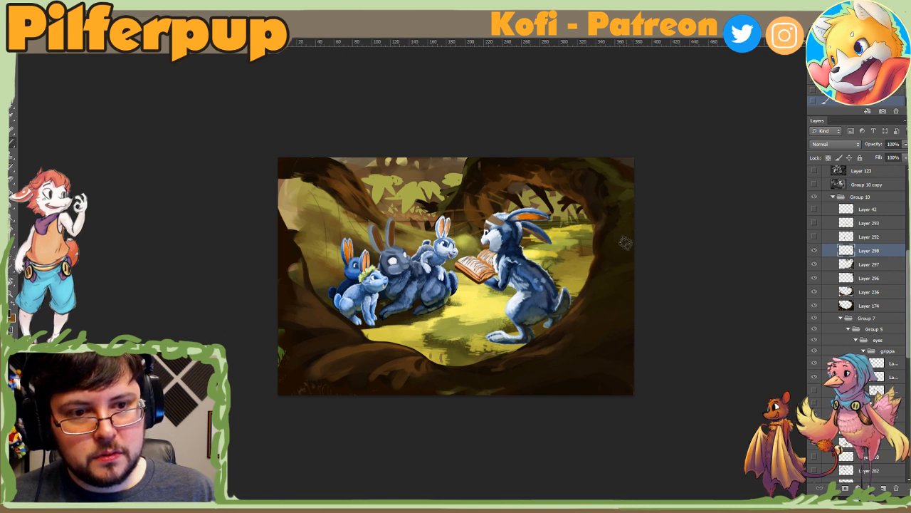
Step: Enlarge the brush and sweep texture across the lower-right roots, undoing a first stroke that ran down the trunk
right_click(618, 302)
left_click_drag(673, 328, 716, 326)
key("Return")
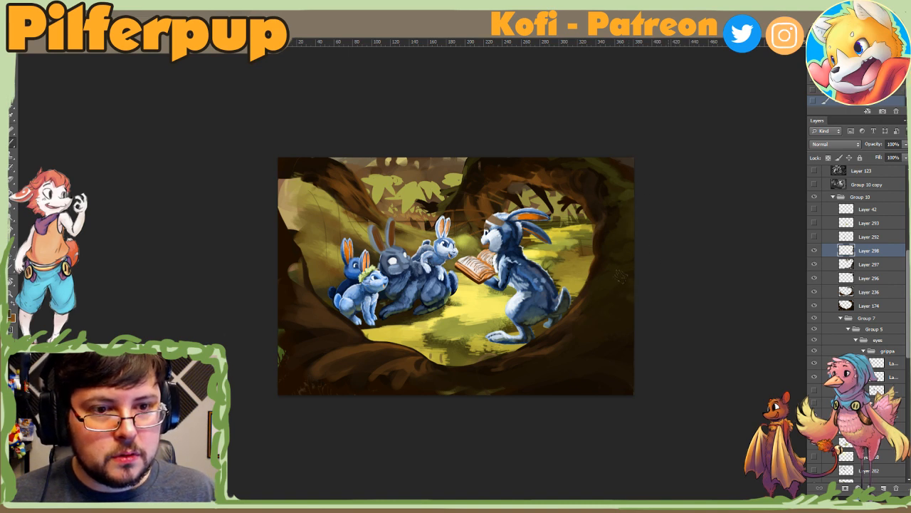
left_click_drag(627, 302, 581, 391)
key("ctrl+z")
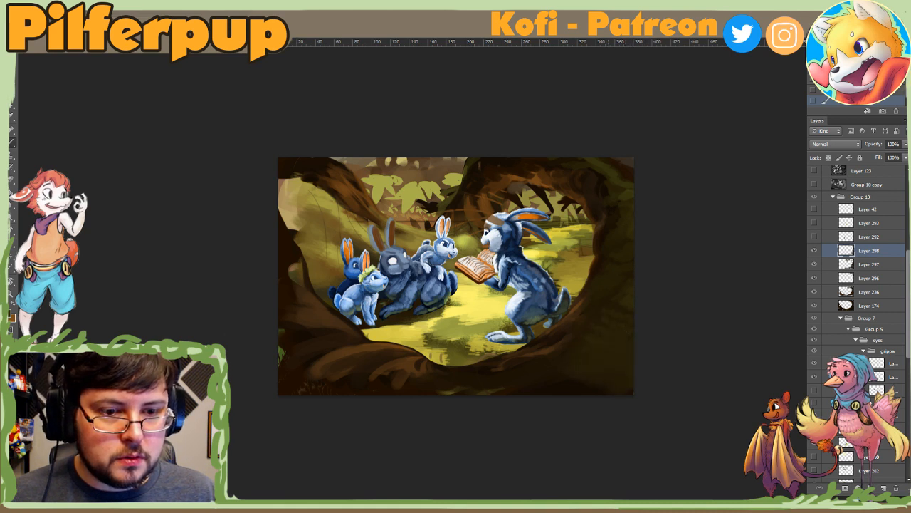
left_click_drag(629, 368, 579, 391)
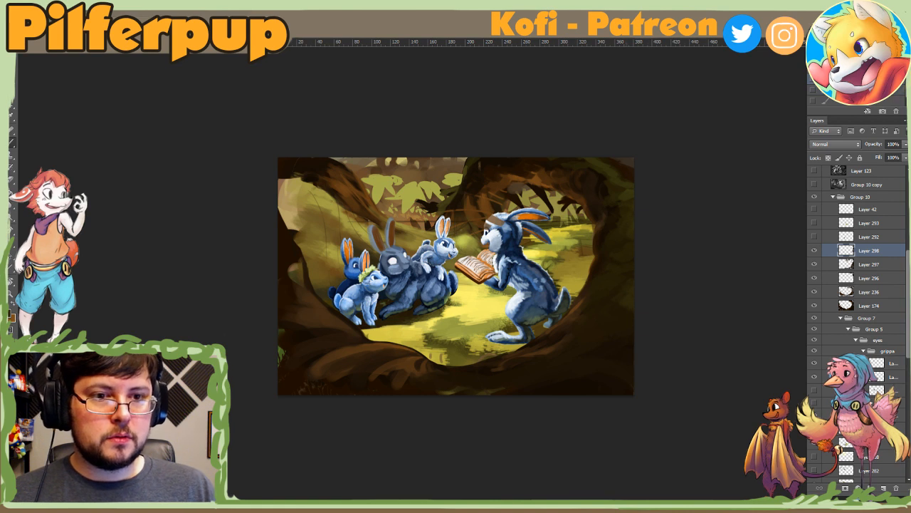
Step: Resize the textured brush to 401 px and dab broad mossy texture over the lower-right trunk and roots
right_click(618, 306)
left_click(682, 299)
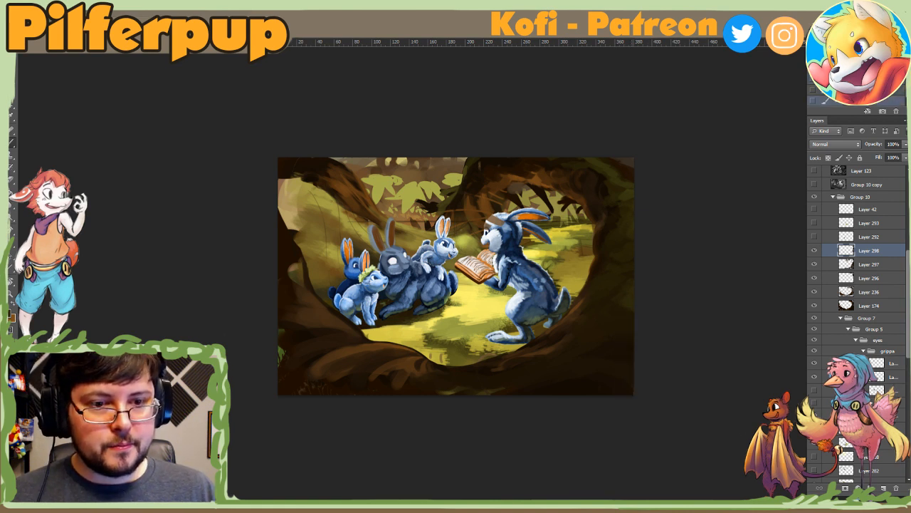
right_click(603, 316)
left_click(673, 342)
left_click(626, 298)
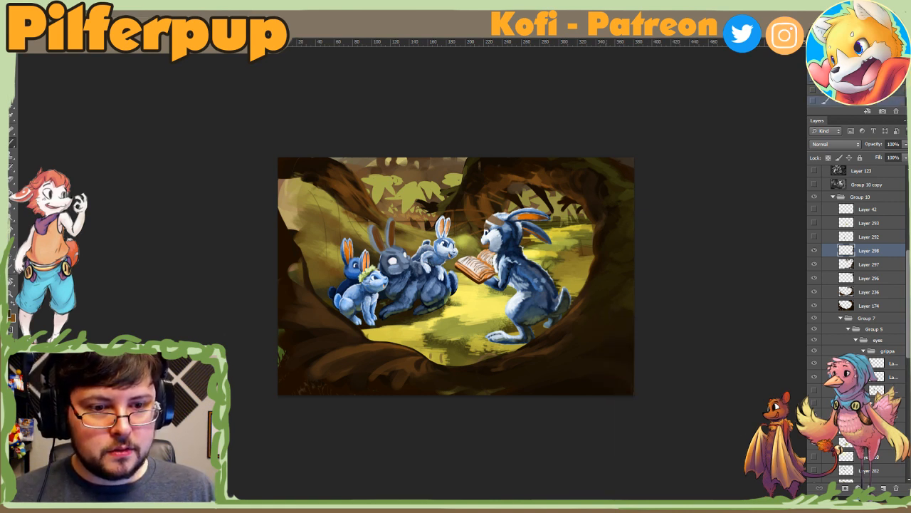
right_click(626, 320)
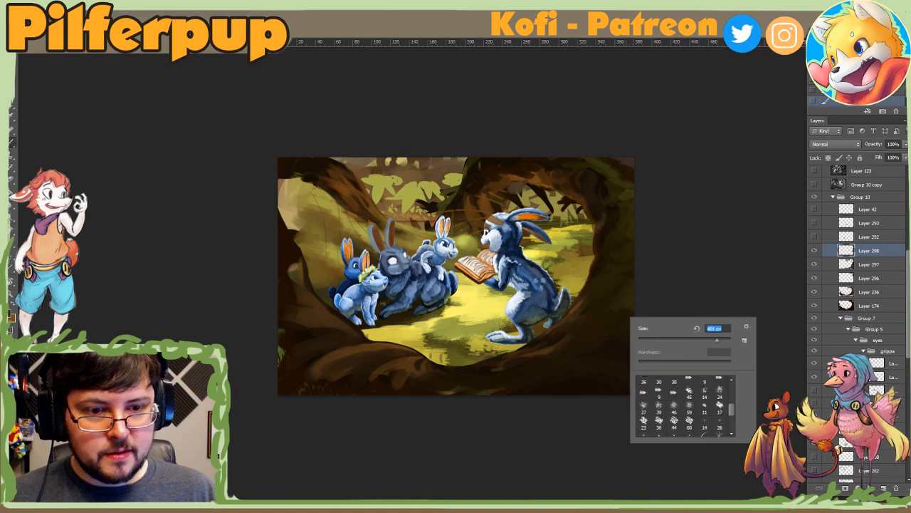
left_click(620, 309)
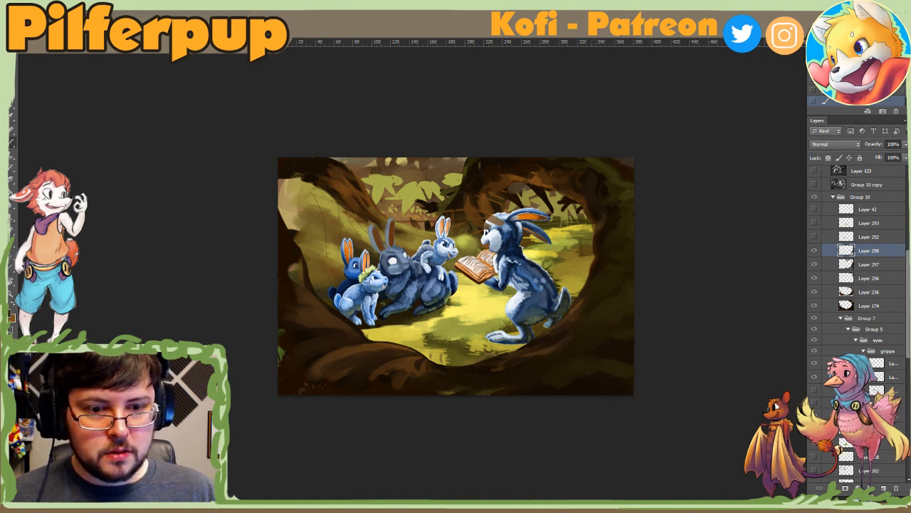
left_click(579, 365)
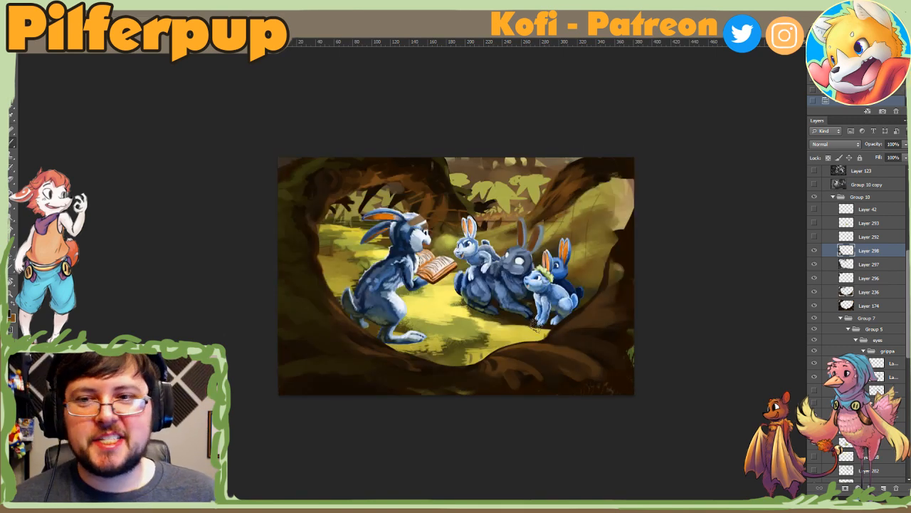
Step: Reduce the textured brush and paint a short stroke on the mirrored canvas's upper-left trunk
right_click(313, 162)
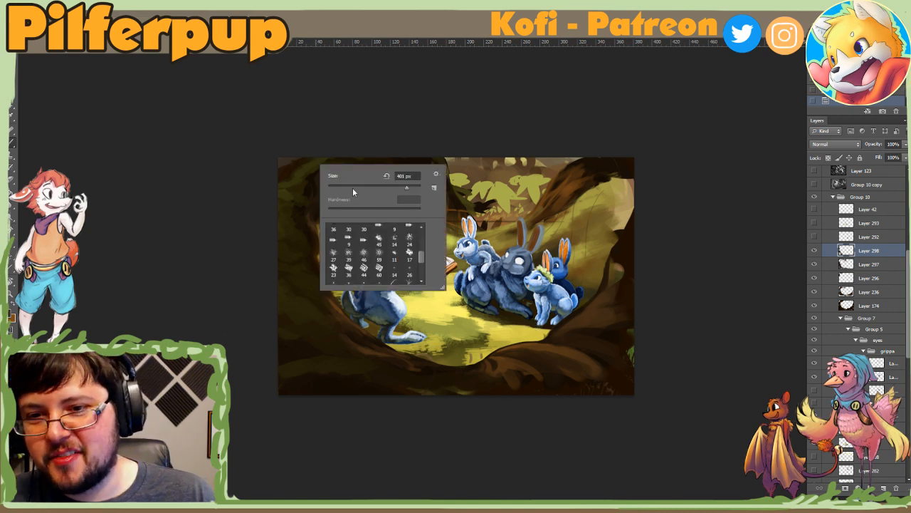
left_click(359, 187)
mouse_move(317, 164)
left_mouse_down()
mouse_move(306, 169)
mouse_move(316, 170)
left_mouse_up()
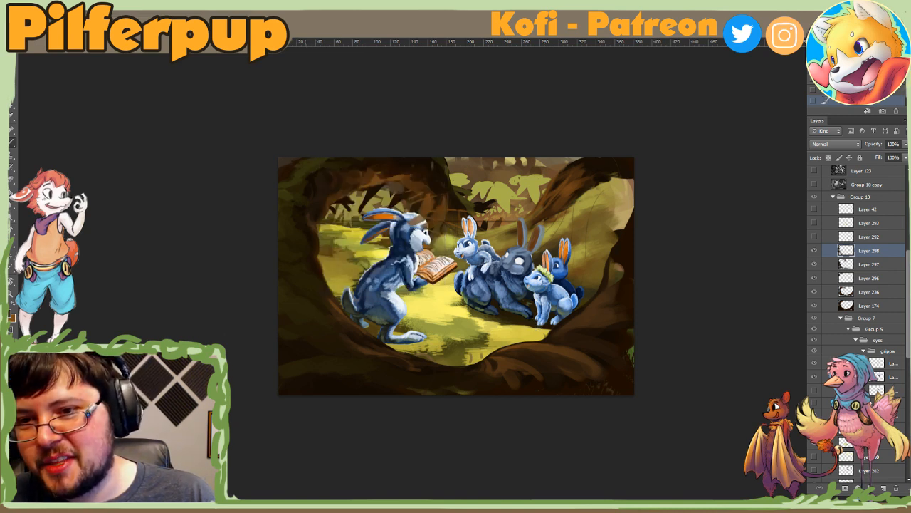
Step: Rotate the canvas view, resize the brush and dab texture into the trunk's outer corner behind the reading rabbit
key("r")
left_click_drag(253, 265, 290, 301)
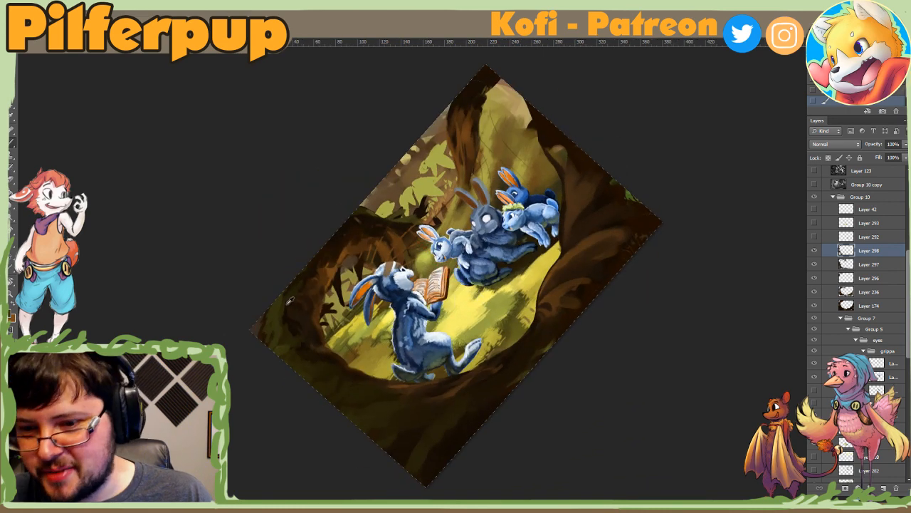
right_click(296, 288)
left_click(344, 311)
left_click(268, 335)
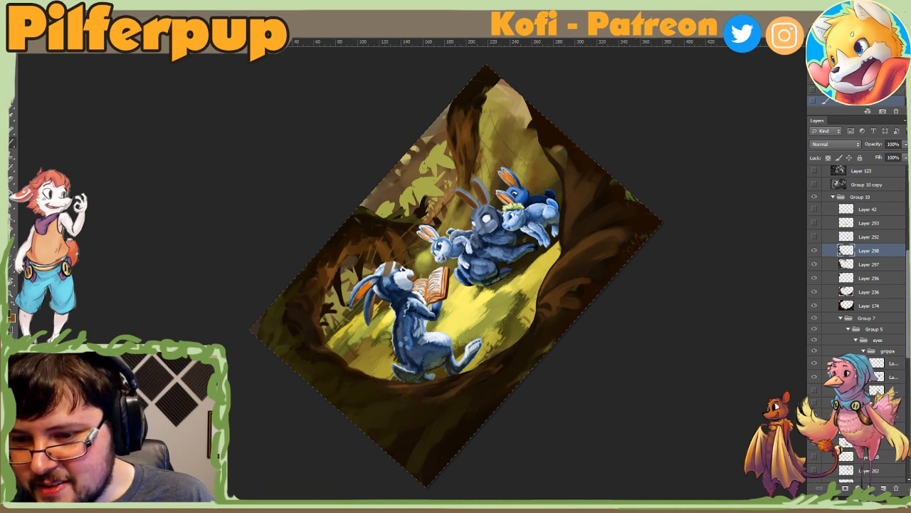
left_click(269, 336, "alt")
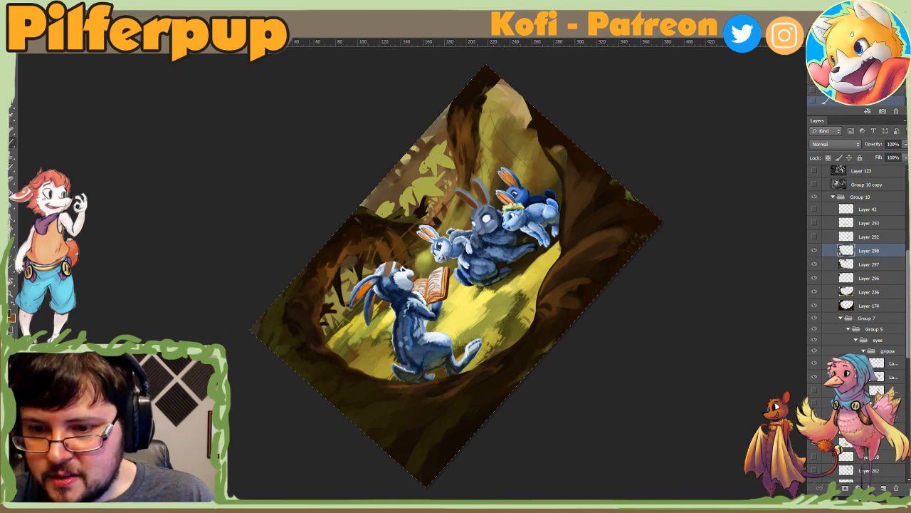
key("Escape")
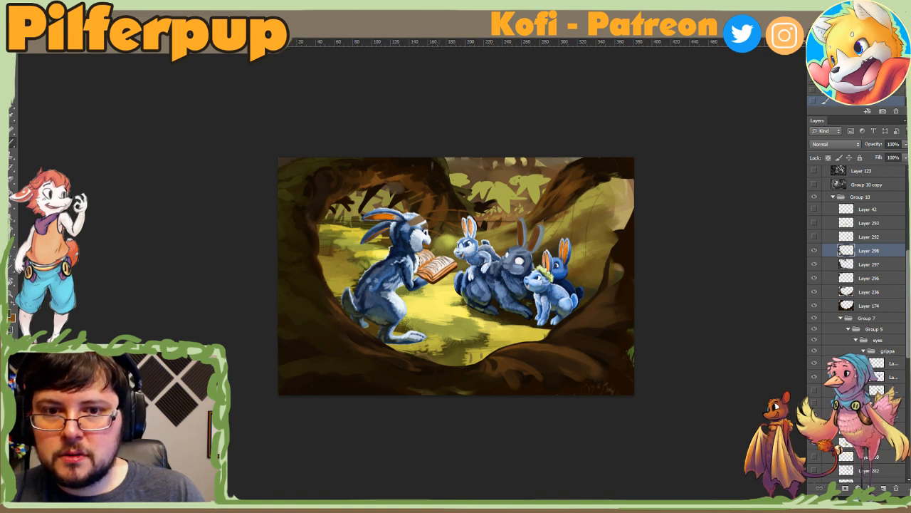
Step: Shrink the textured brush and dab small touches where the arching branch meets the painting's upper edge
right_click(449, 172)
left_click(464, 193)
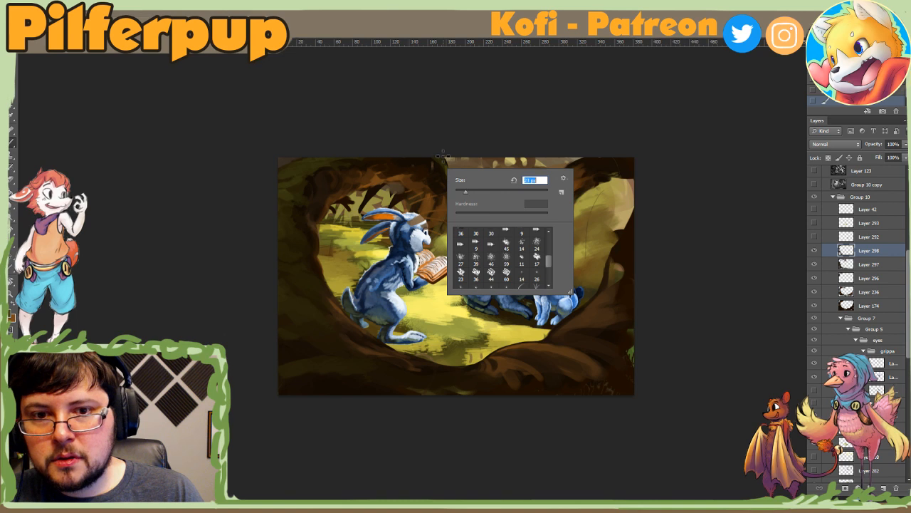
left_click(443, 157)
right_click(447, 172)
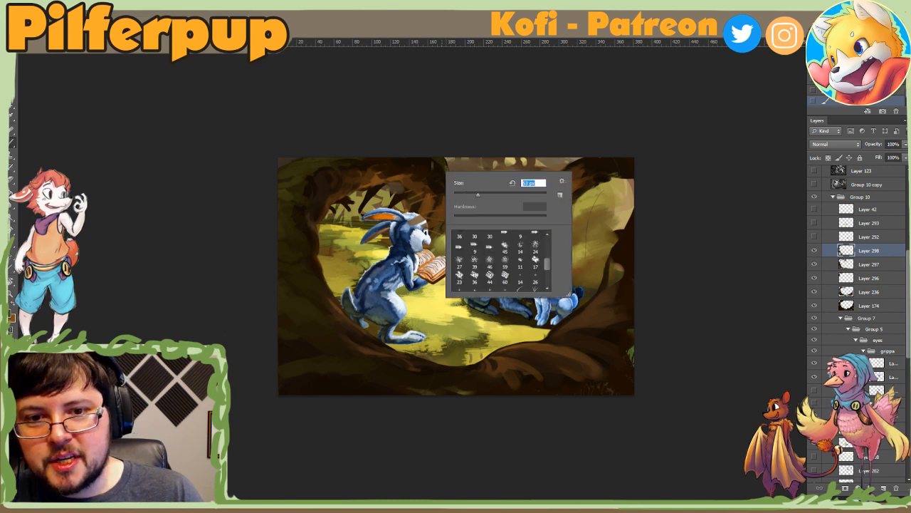
left_click(444, 160)
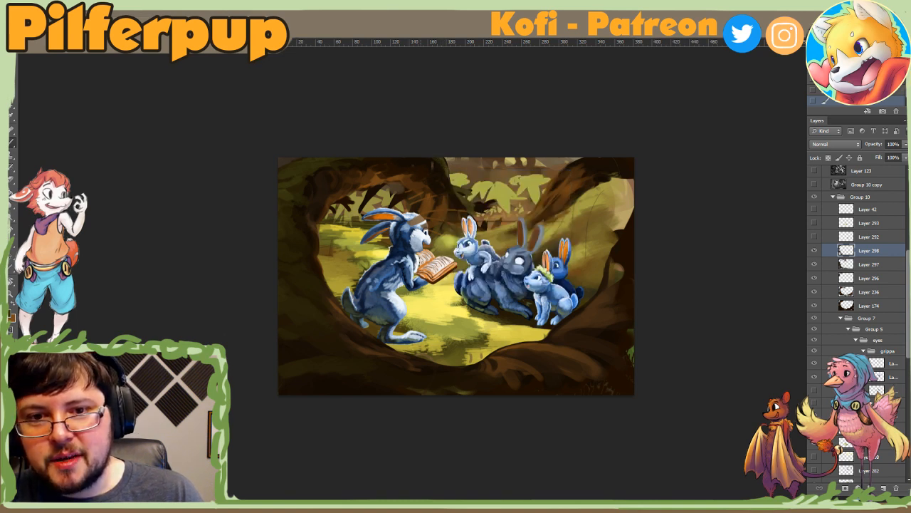
right_click(434, 169)
left_click(437, 165)
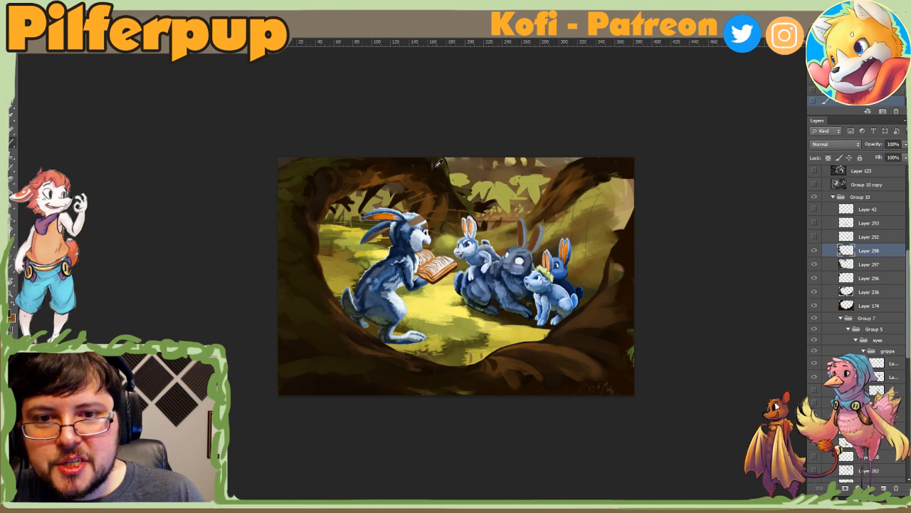
key("z")
left_click(404, 207, "alt")
left_click(411, 217, "alt")
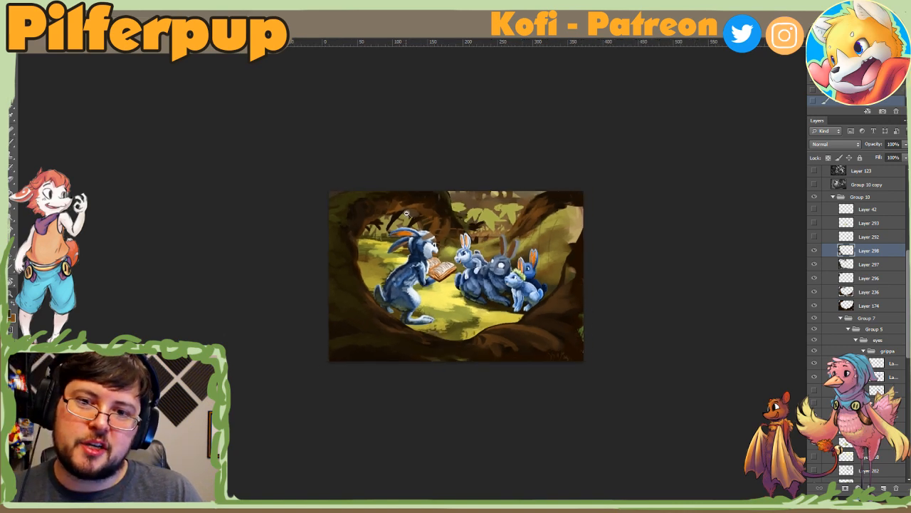
left_click(407, 233)
left_click(405, 230)
key("b")
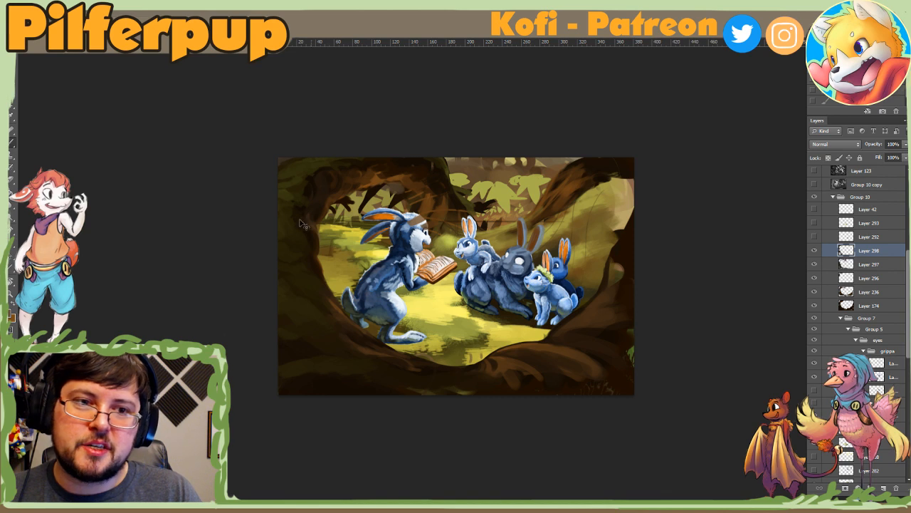
Step: Try brush strokes on the arching branch and trunk above the listening rabbits, and undo them
mouse_move(560, 171)
left_mouse_down()
mouse_move(580, 182)
mouse_move(581, 167)
mouse_move(553, 183)
mouse_move(537, 212)
left_mouse_up()
right_click(592, 188)
left_click(655, 175)
key("ctrl+z")
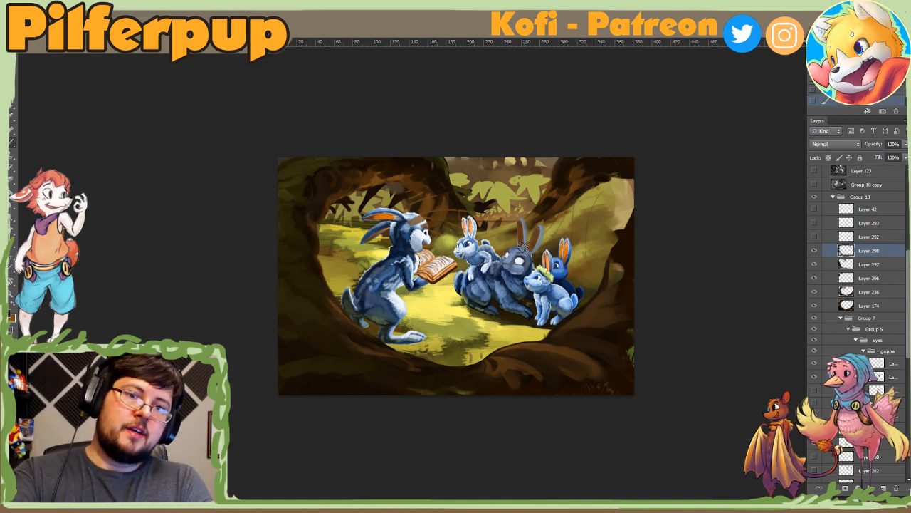
mouse_move(603, 176)
left_mouse_down()
mouse_move(605, 244)
mouse_move(589, 229)
mouse_move(580, 255)
left_mouse_up()
key("ctrl+z")
key("ctrl+z")
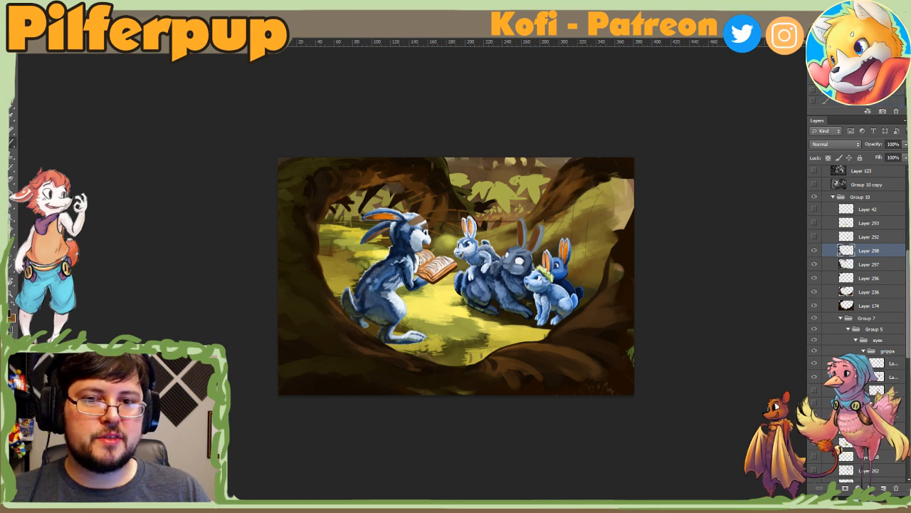
key("ctrl+minus")
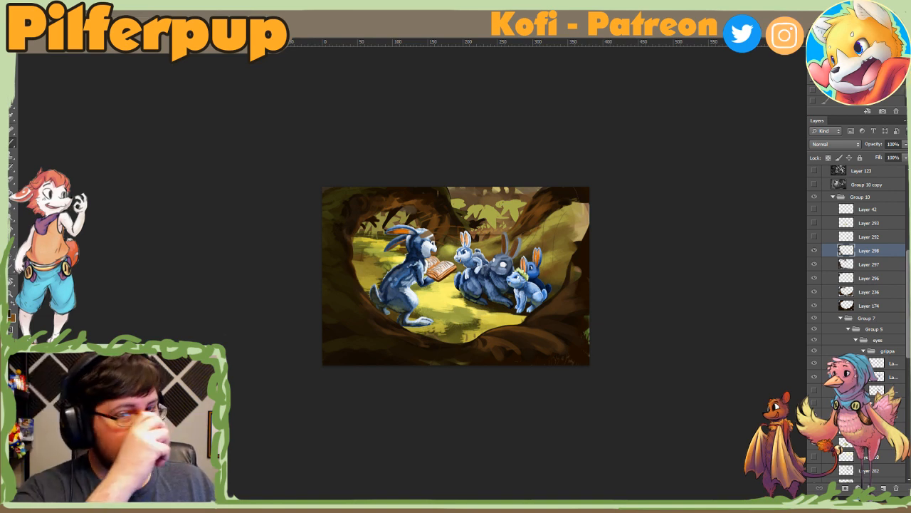
key("z")
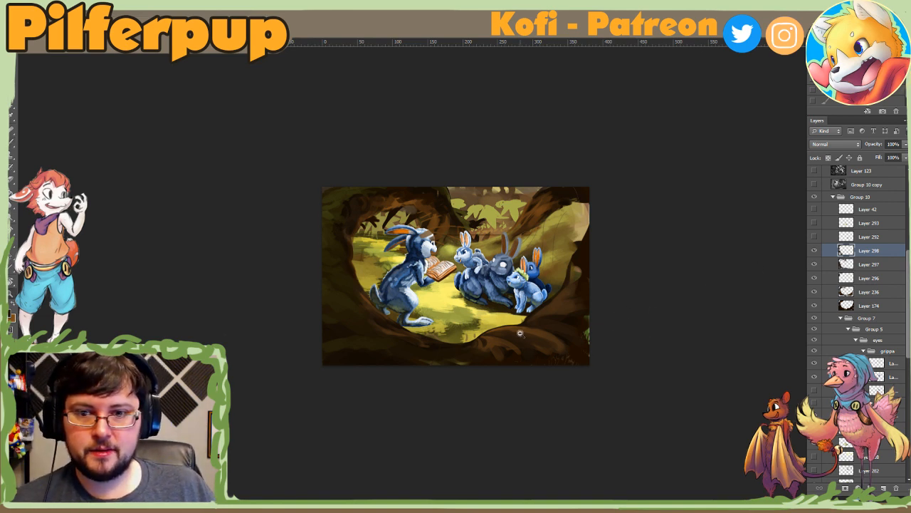
left_click(520, 333, "alt")
left_click(520, 334, "alt")
left_click(520, 333)
left_click(552, 320)
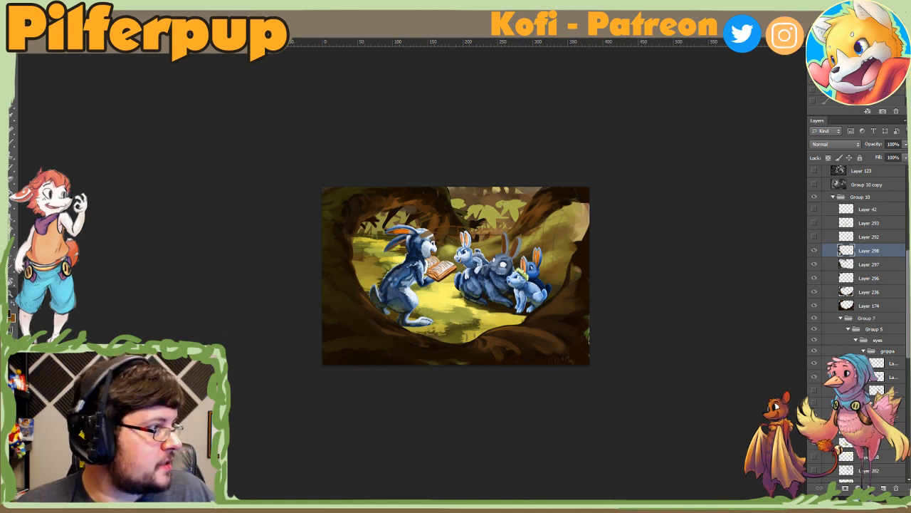
Step: Paste the copied photo of the blue-booted figure drawing as a new layer at the head of Group 14
scroll(863, 217, "up", 5)
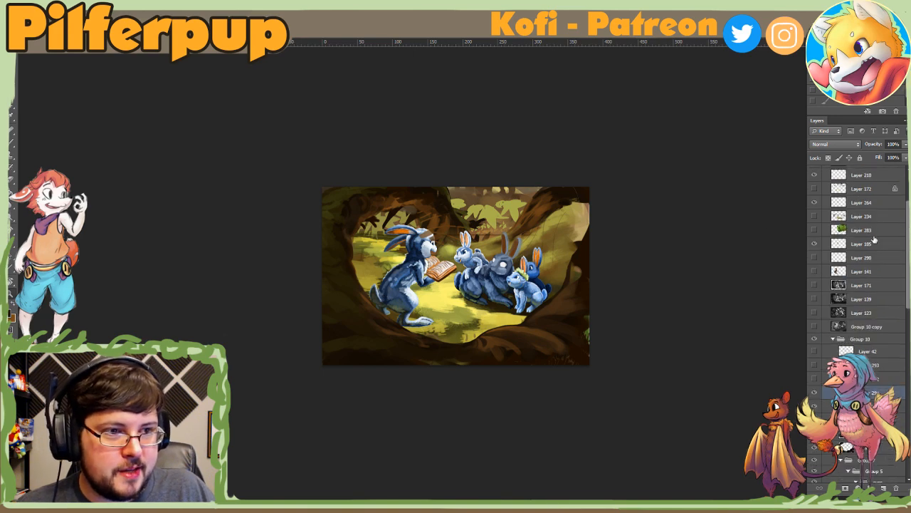
scroll(874, 241, "up", 3)
key("ctrl+v")
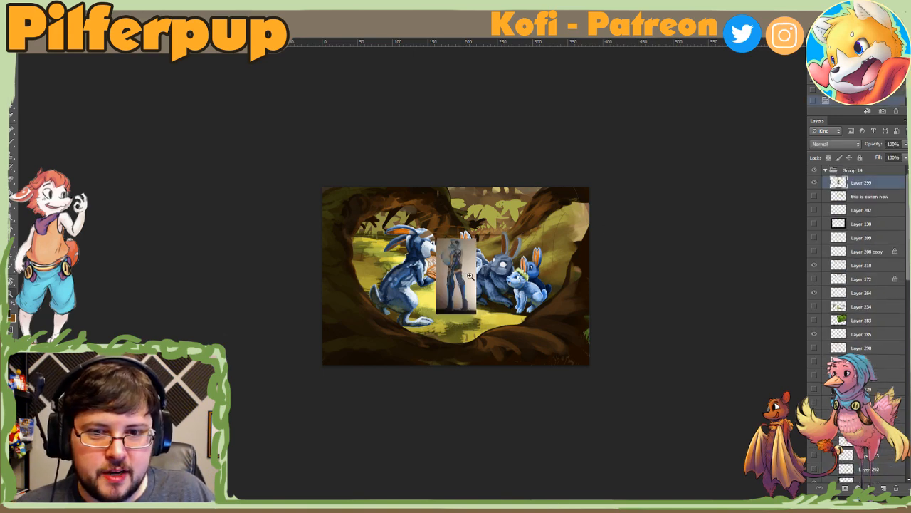
Step: Free-transform the pasted figure drawing, moving and enlarging it over the painting between the reading and listening rabbits
left_click(469, 276)
left_click(470, 276)
left_click(470, 276)
key("ctrl+t")
left_click_drag(457, 297, 434, 388)
left_click_drag(541, 221, 613, 184)
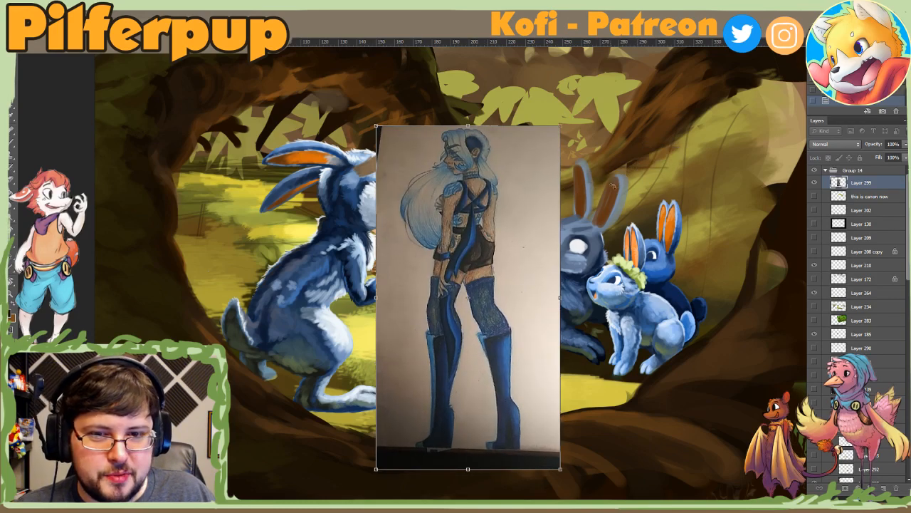
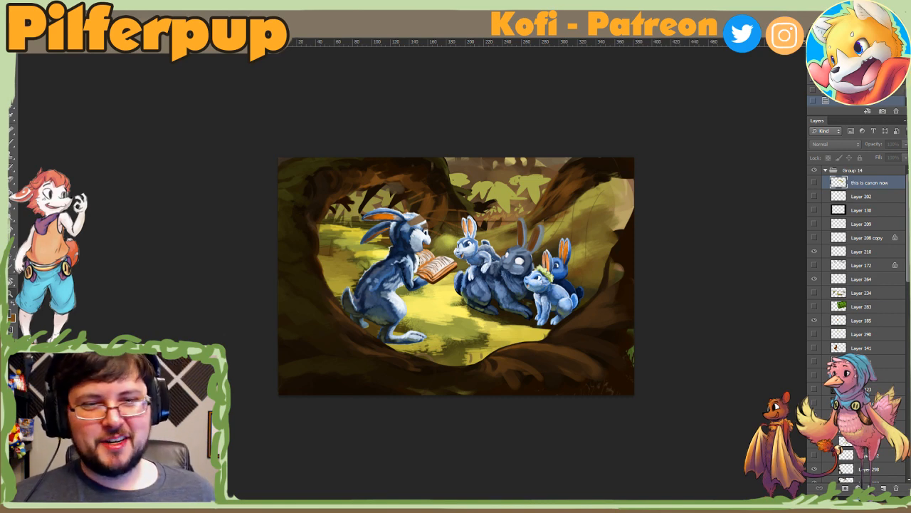
Step: Examine the layer stack by switching single layers' visibility, from Layer 210 down to Layers 297 and 298 in Group 10
scroll(854, 270, "down", 3)
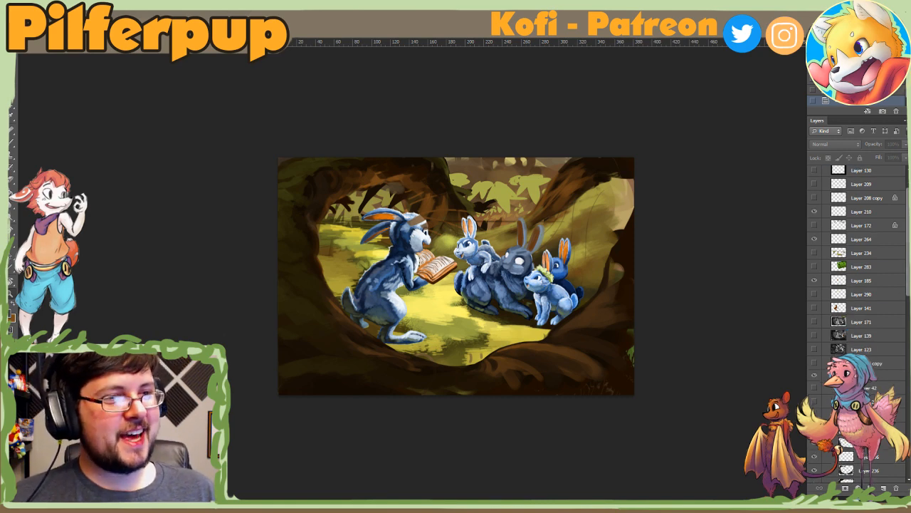
scroll(858, 285, "down", 2)
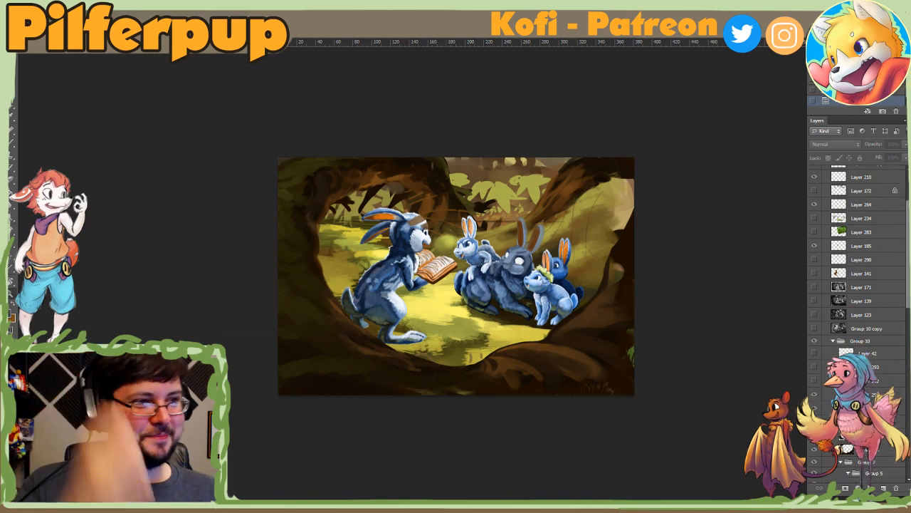
scroll(858, 285, "down", 3)
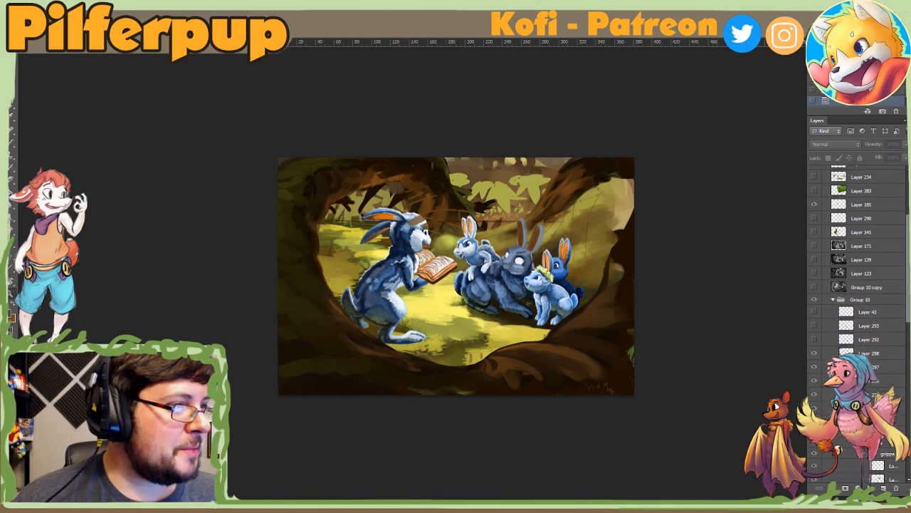
scroll(857, 284, "up", 3)
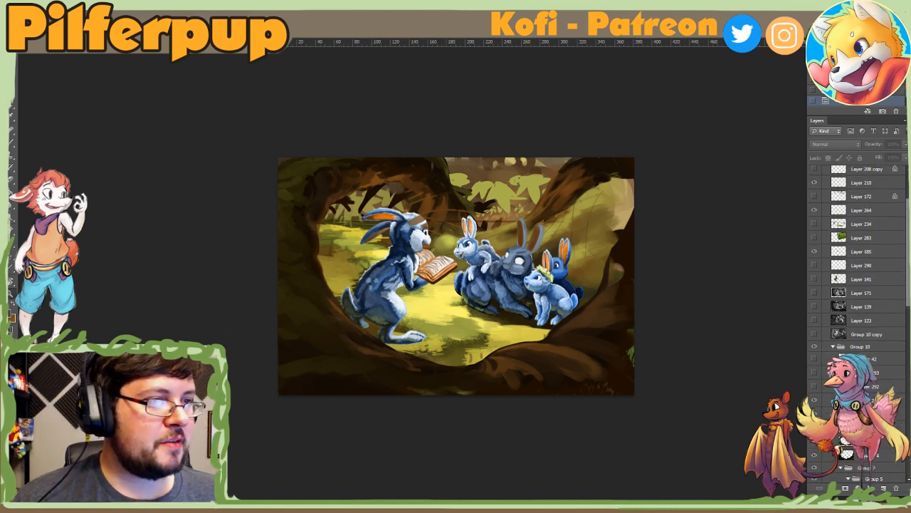
scroll(858, 284, "up", 2)
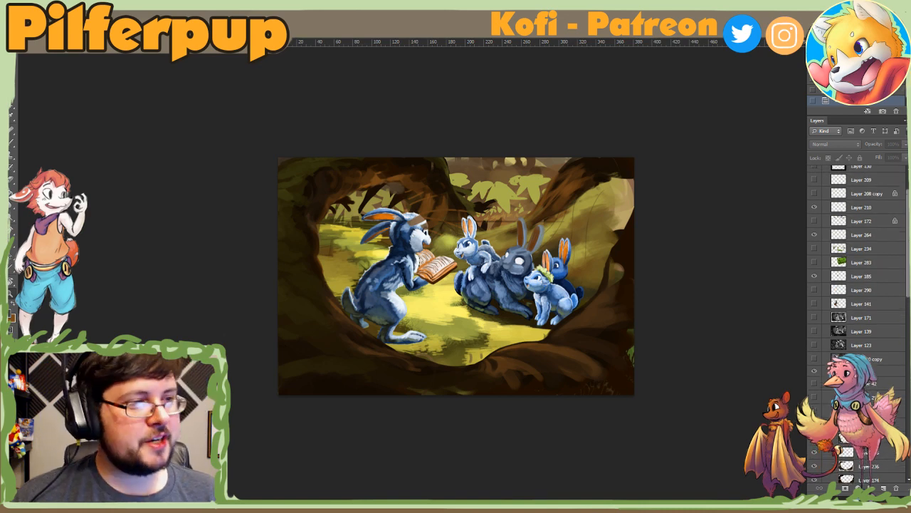
left_click_drag(909, 229, 909, 216)
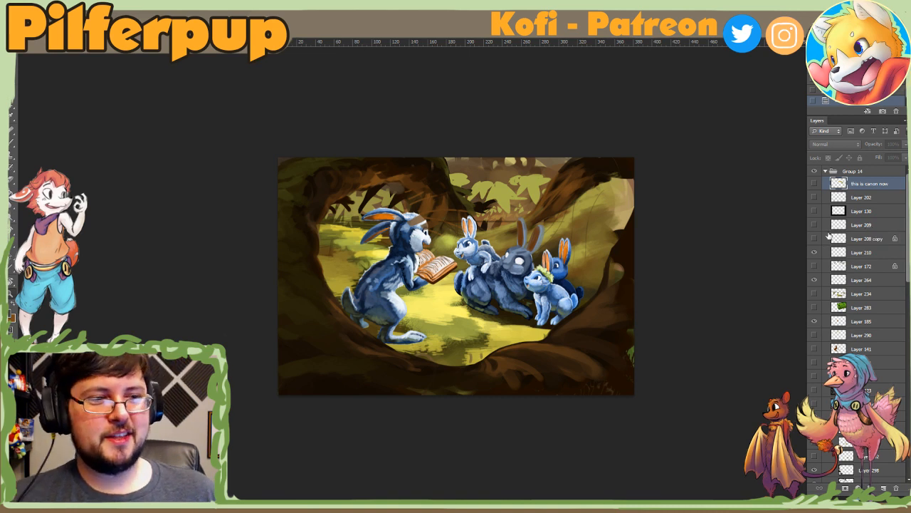
left_click(814, 252)
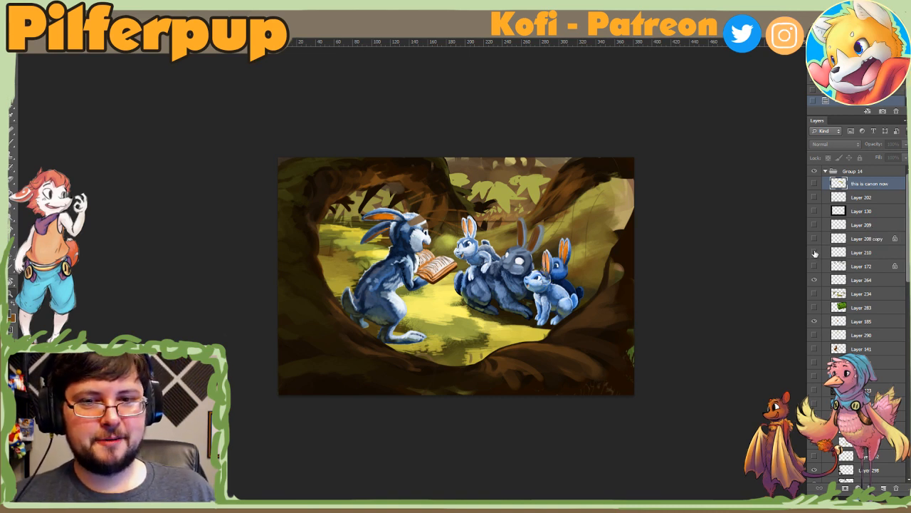
left_click(855, 253)
scroll(907, 244, "down", 4)
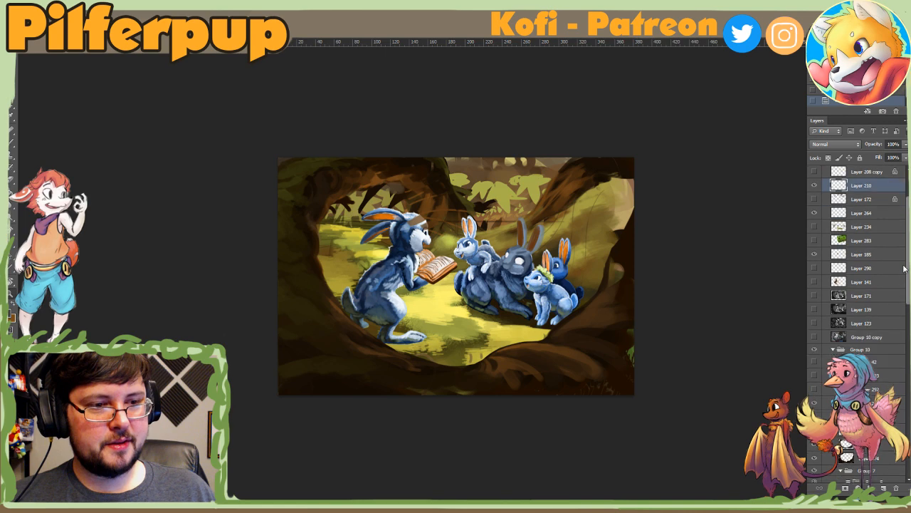
left_click(816, 300, "alt")
left_click(815, 300, "alt")
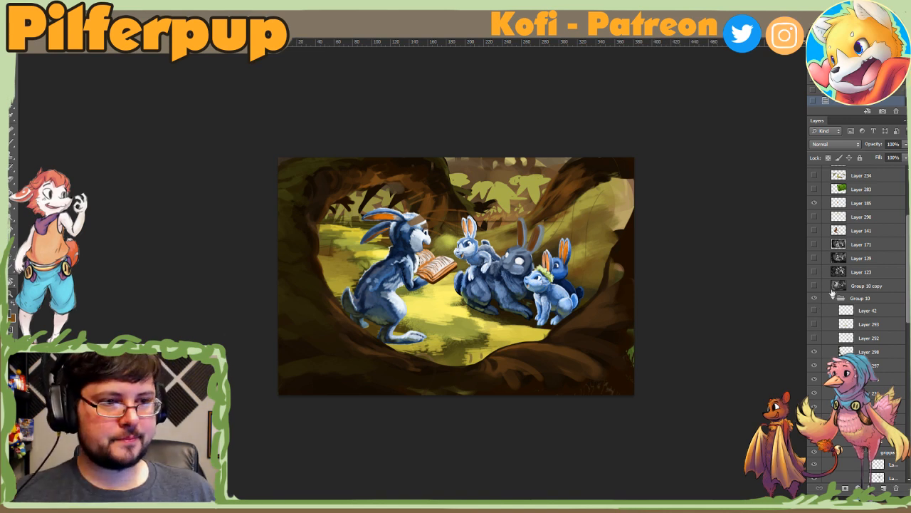
left_click_drag(907, 267, 908, 316)
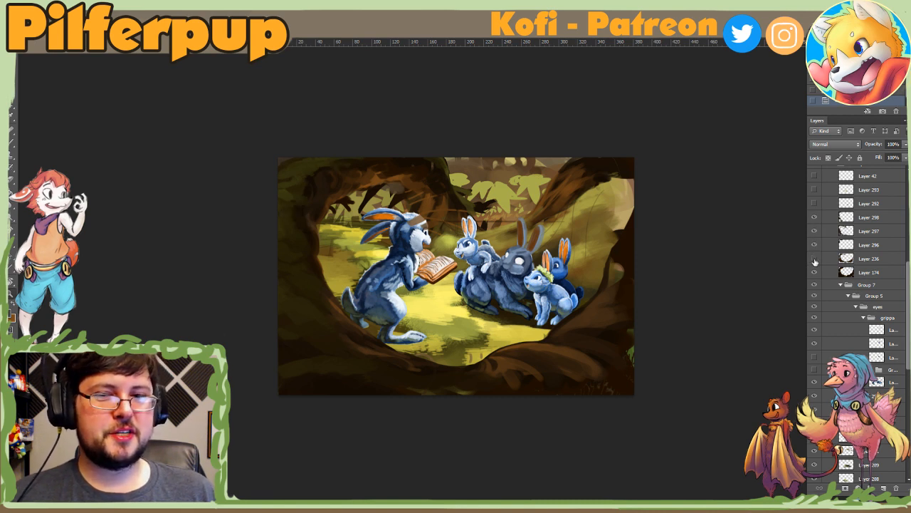
left_click(815, 232)
left_click(815, 232)
left_click(813, 219)
left_click(814, 218)
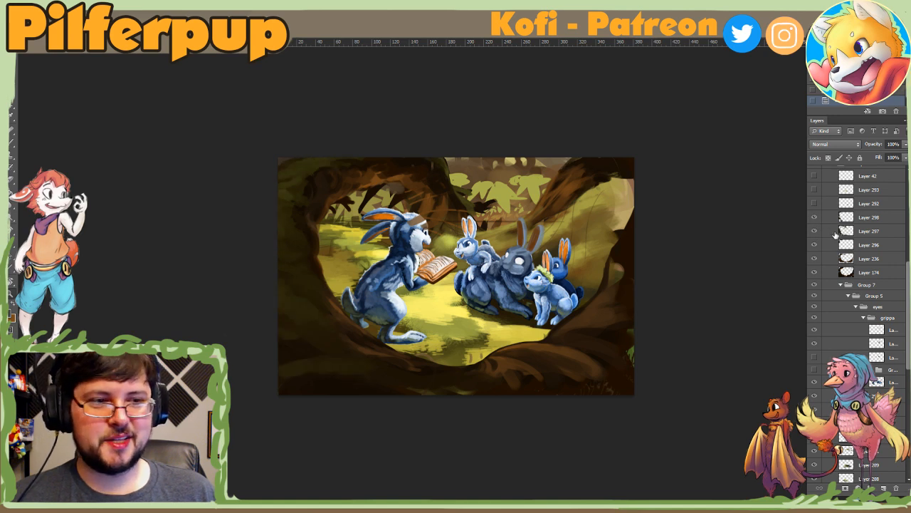
Step: Merge Layers 298, 297 and 296 inside Group 10 into a single layer and check its content by toggling its visibility
left_click(837, 232)
left_click(840, 221)
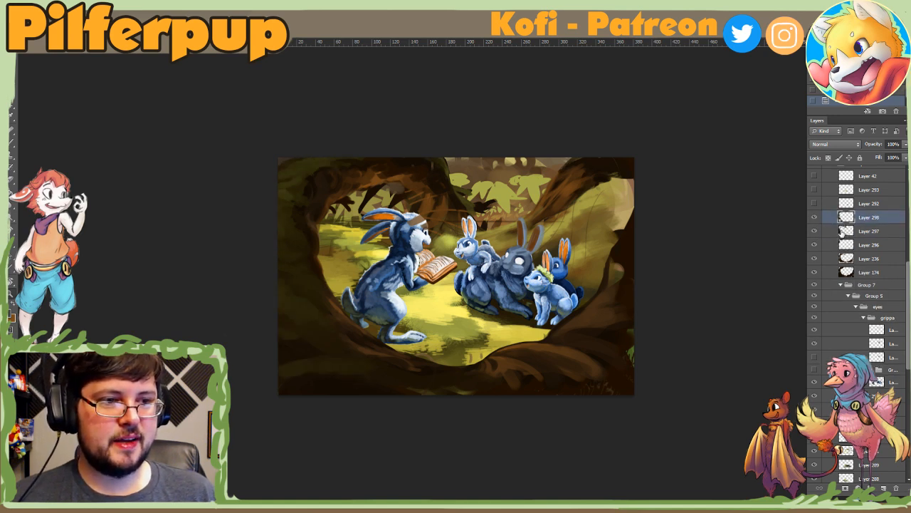
left_click(840, 230, "shift")
key("ctrl+e")
left_click(814, 221)
left_click(814, 221)
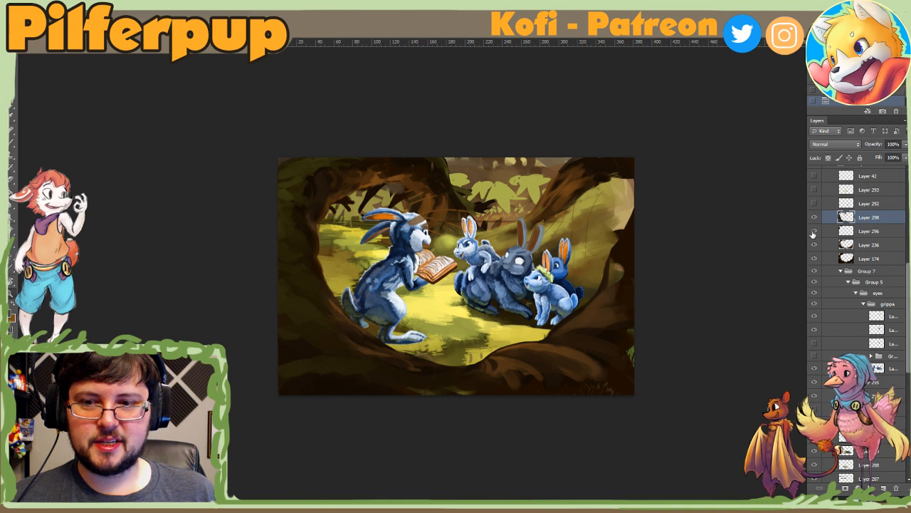
left_click(826, 235, "shift")
key("ctrl+e")
left_click(813, 217)
left_click(814, 218)
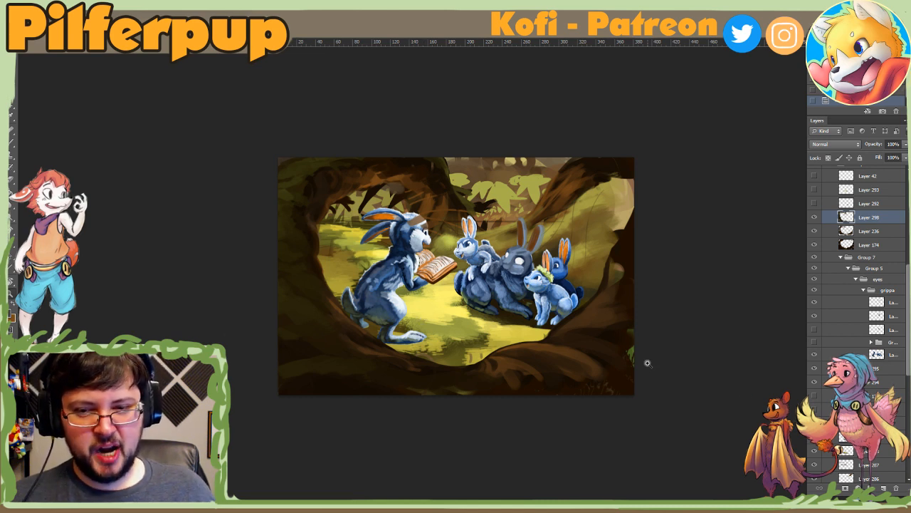
Step: Add a new layer directly above Layer 298 and set the foreground colour to the dark grey 1a1c1f
left_click(884, 488)
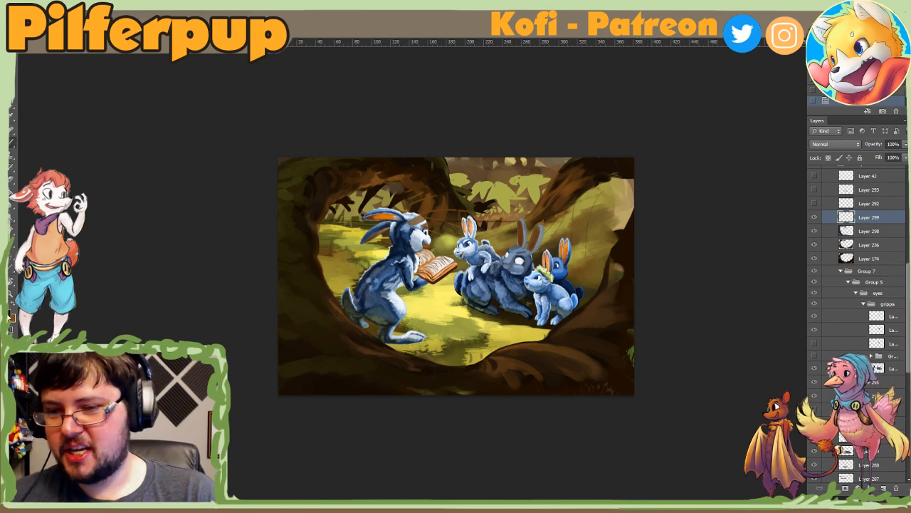
left_click(12, 318)
left_click(394, 254)
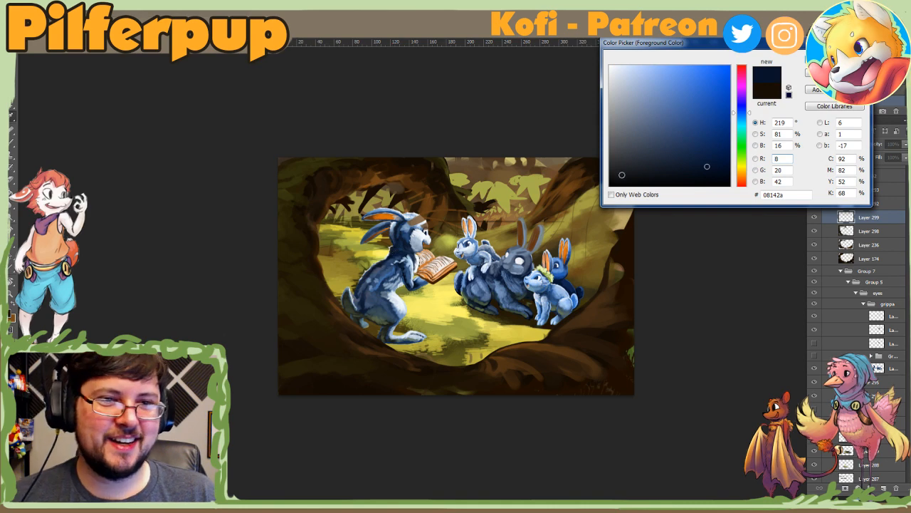
left_click(630, 171)
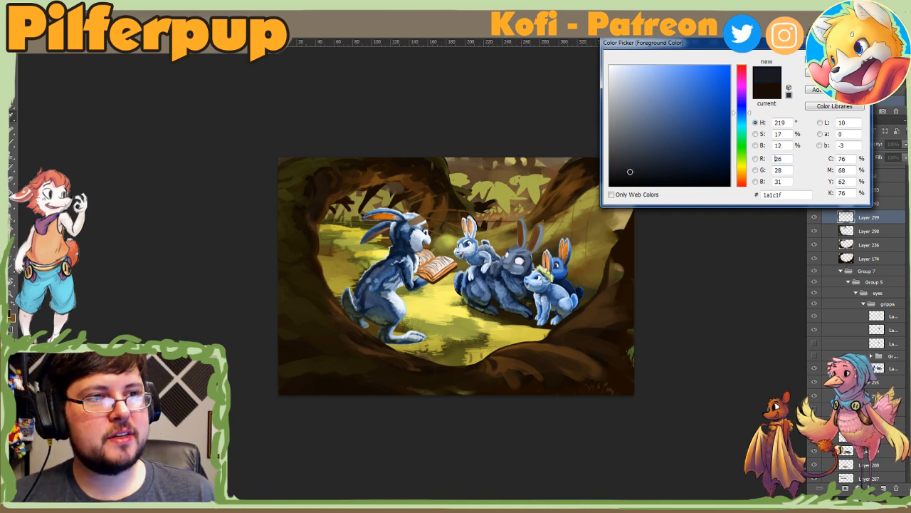
key("Return")
Step: Try a different brush with a short stroke on the new layer above Layer 298, and delete that layer
right_click(345, 306)
left_click(399, 408)
left_click(420, 322)
left_click_drag(288, 350, 290, 352)
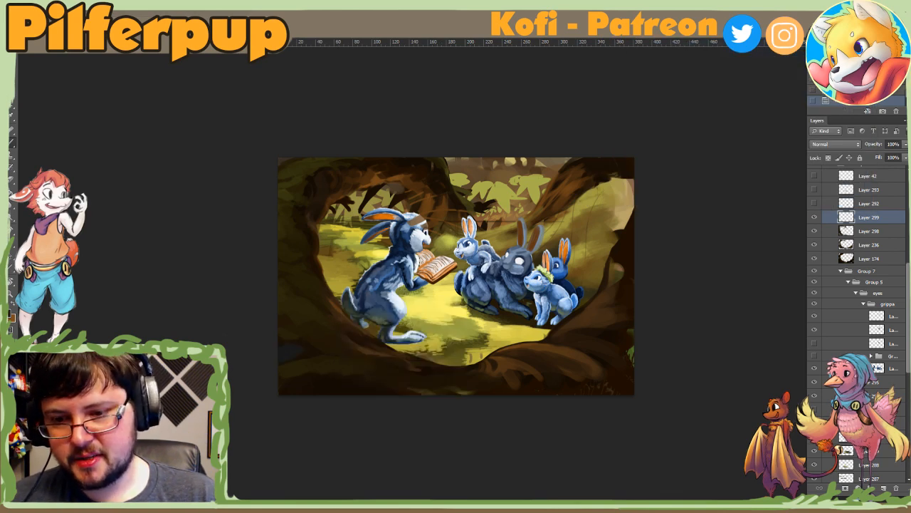
key("r")
left_click_drag(318, 401, 495, 399)
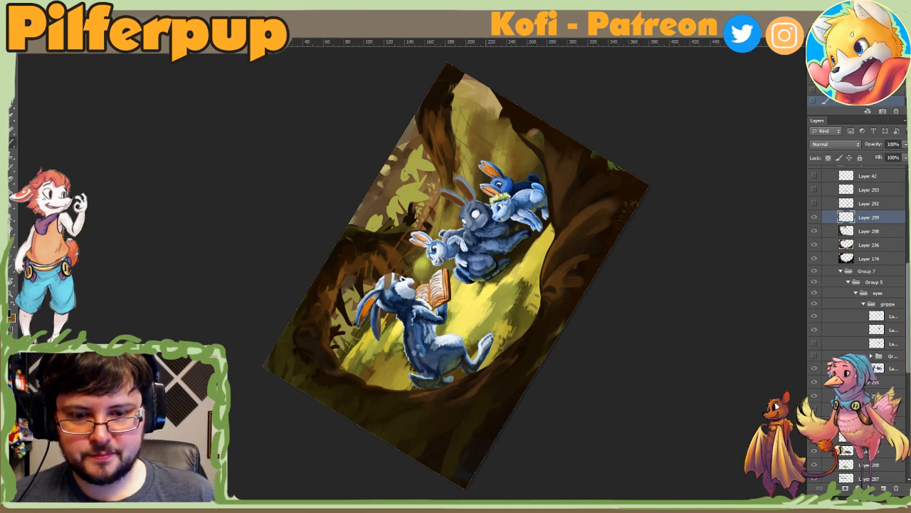
left_click(469, 449)
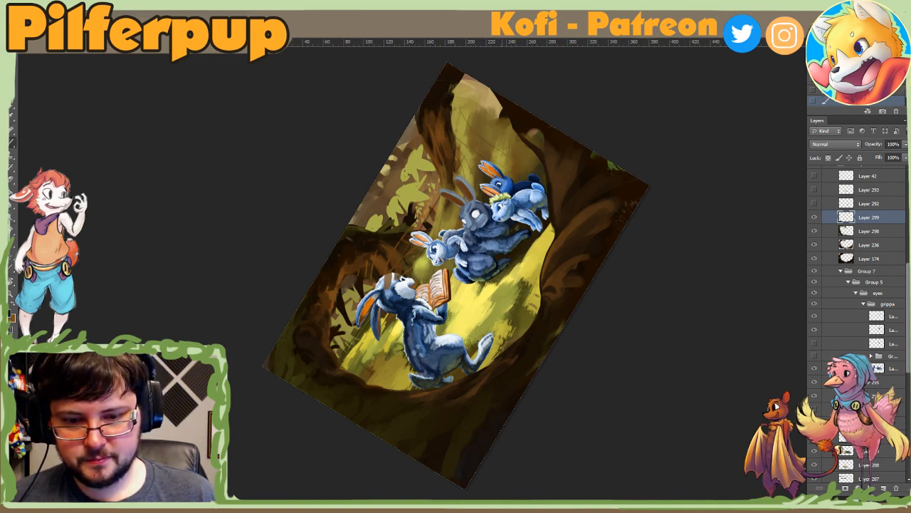
key("Escape")
key("z")
mouse_move(499, 333)
left_mouse_down()
mouse_move(444, 342)
mouse_move(495, 342)
left_mouse_up()
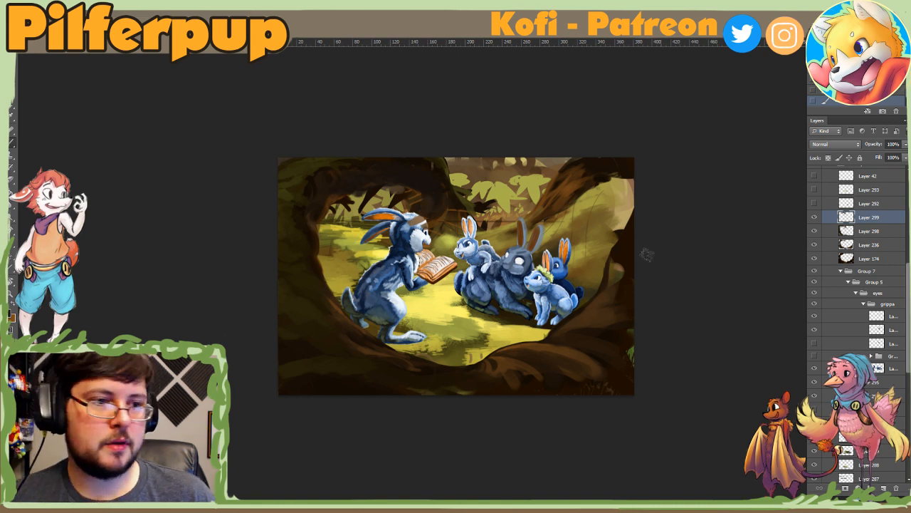
left_click(815, 217)
key("Delete")
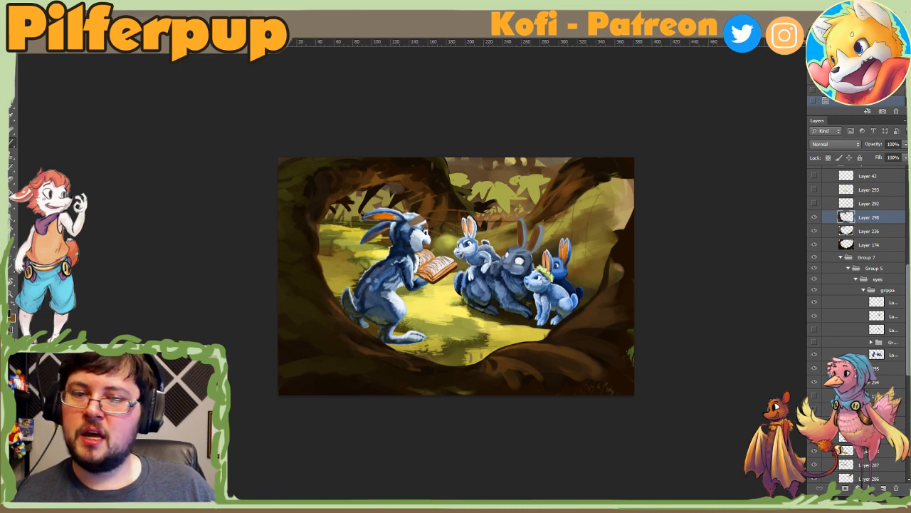
left_click(25, 8)
mouse_move(62, 8)
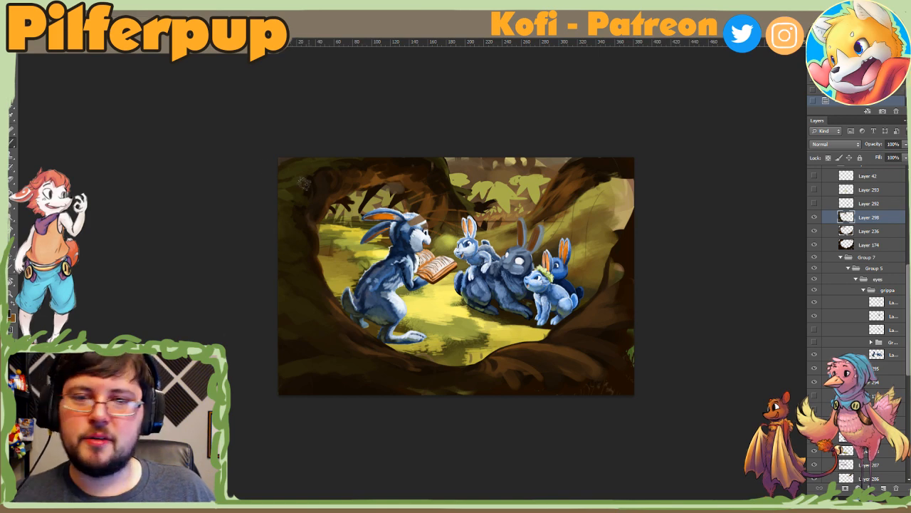
Step: Collapse Group 10 and lower its opacity to 51%
scroll(868, 239, "up", 5)
scroll(865, 233, "up", 4)
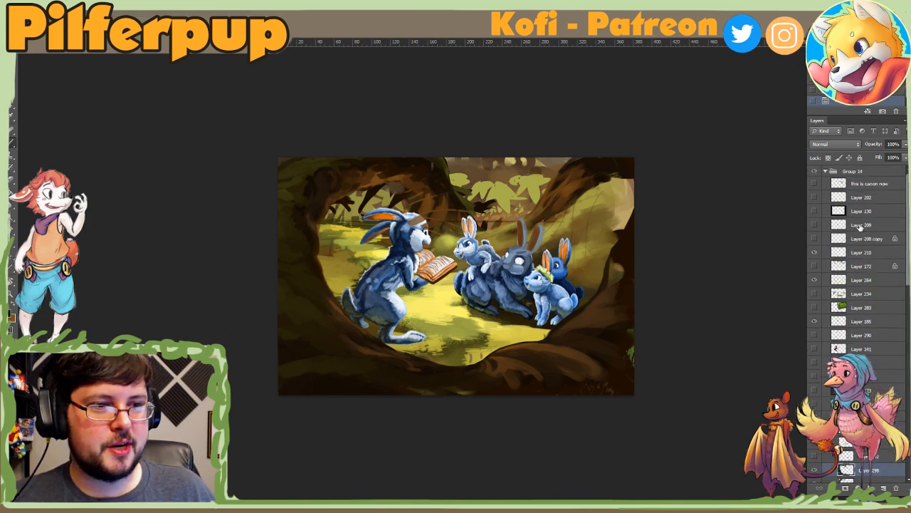
left_click(832, 416)
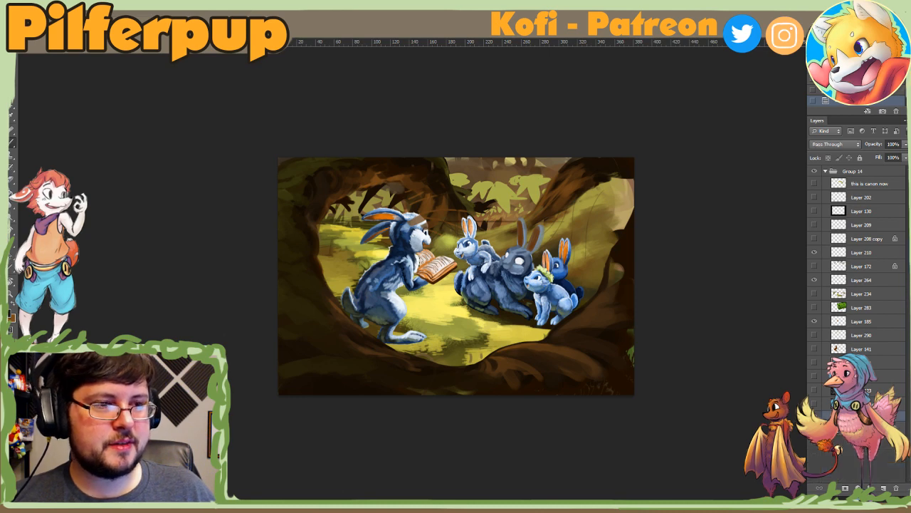
left_click(905, 146)
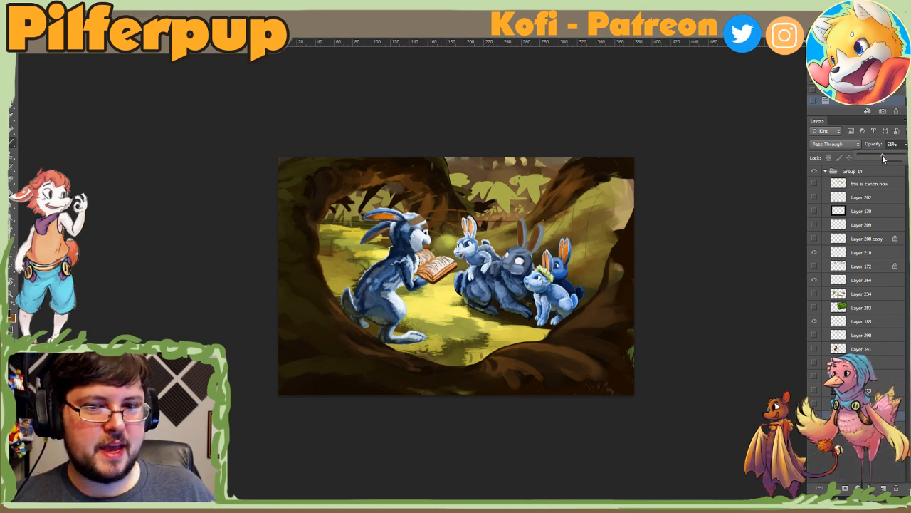
left_click(883, 159)
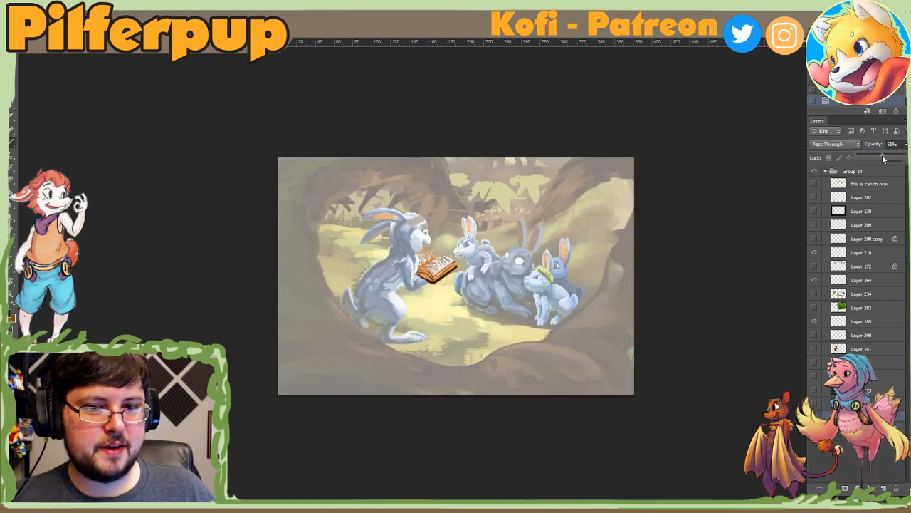
Step: Move Layers 210, 264 and 185 into Group 10, above its other layers, and collapse the group
left_click(830, 255)
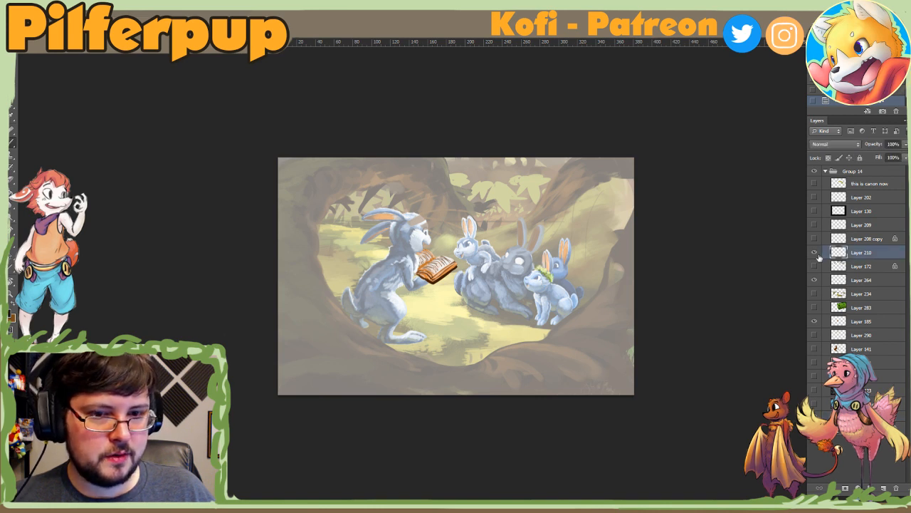
scroll(818, 207, "down", 3)
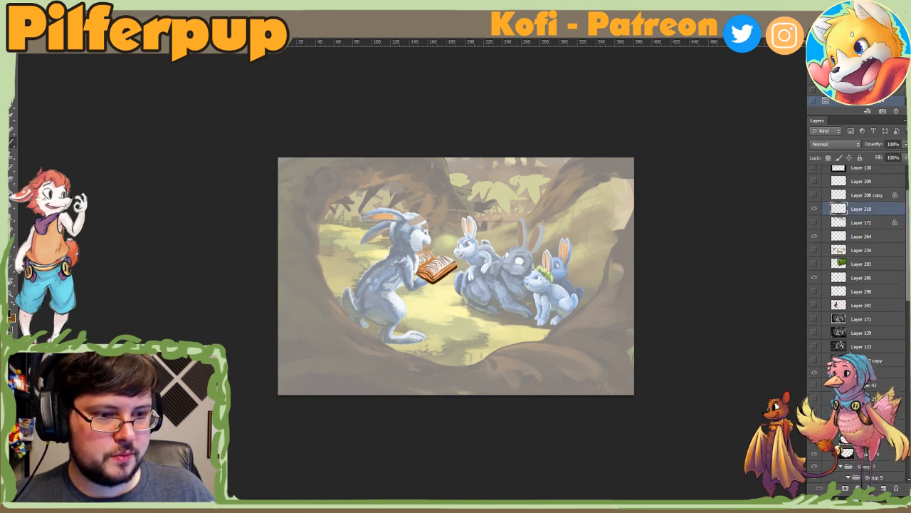
left_click(816, 206)
left_click(814, 247)
left_click(815, 246)
left_click_drag(830, 181, 843, 347)
left_click(832, 207, "shift")
left_click(839, 247)
left_click(839, 215, "shift")
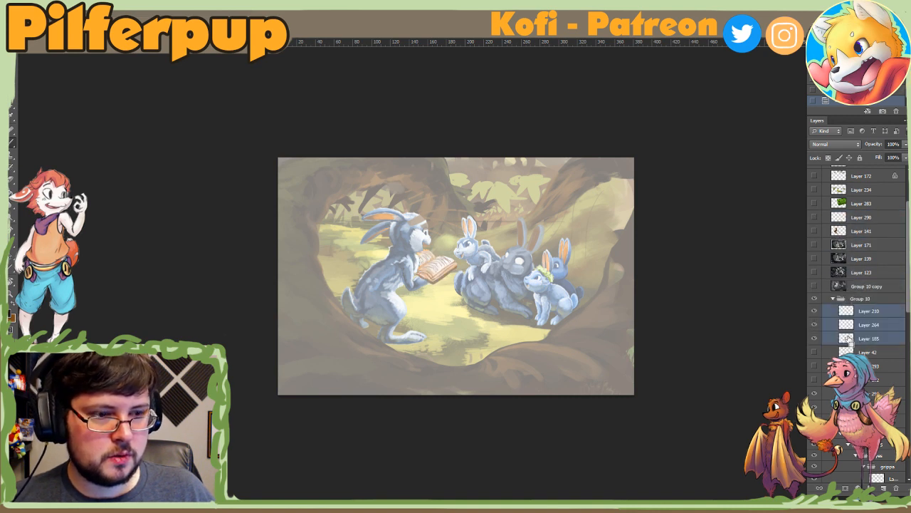
left_click(832, 299)
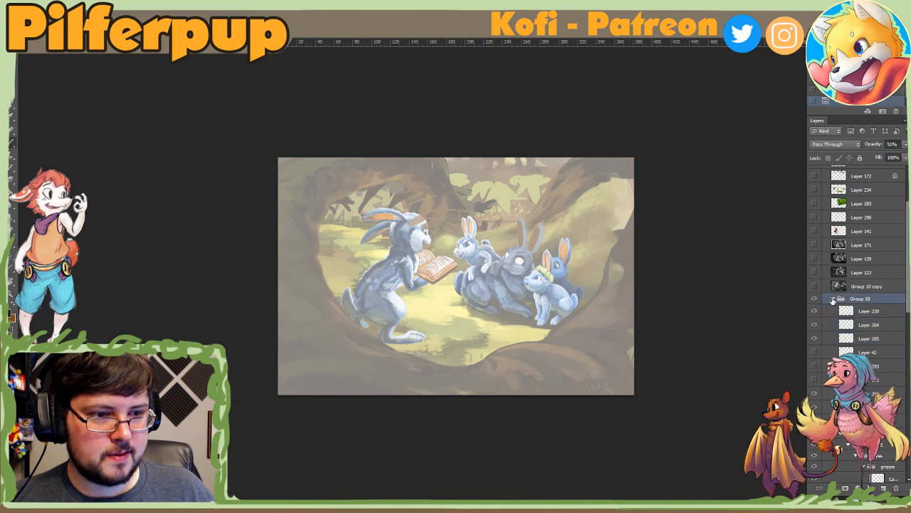
left_click(833, 299)
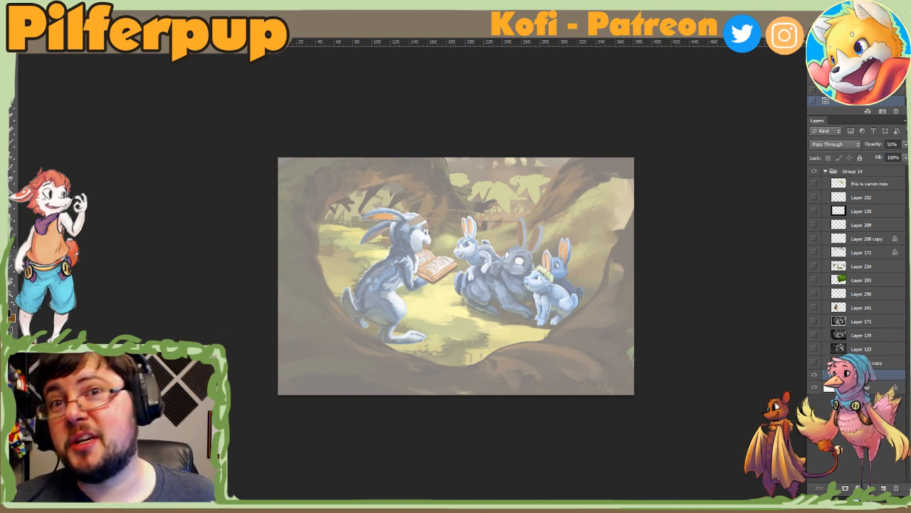
Step: Add a text box across the upper half of the painting, above Group 10, reading "Critique Time!"
left_click_drag(313, 161, 603, 266)
key("ctrl+t")
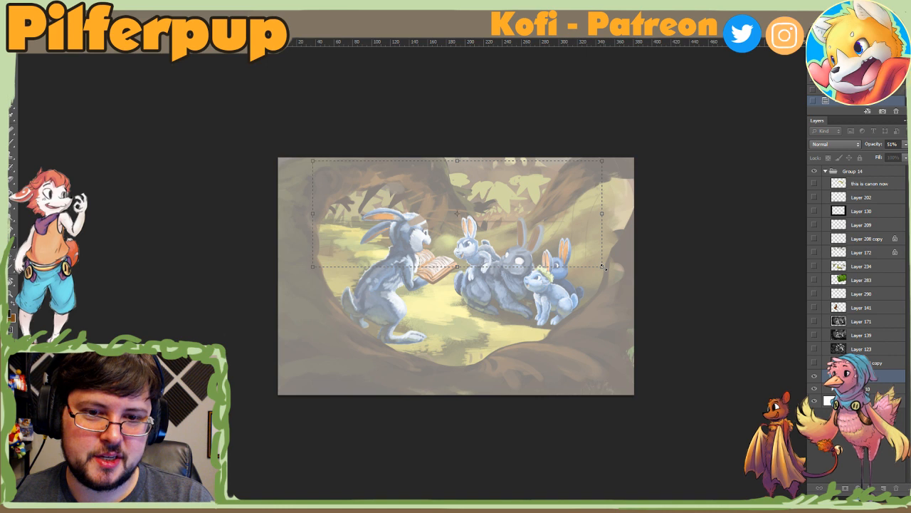
type("ritique Time")
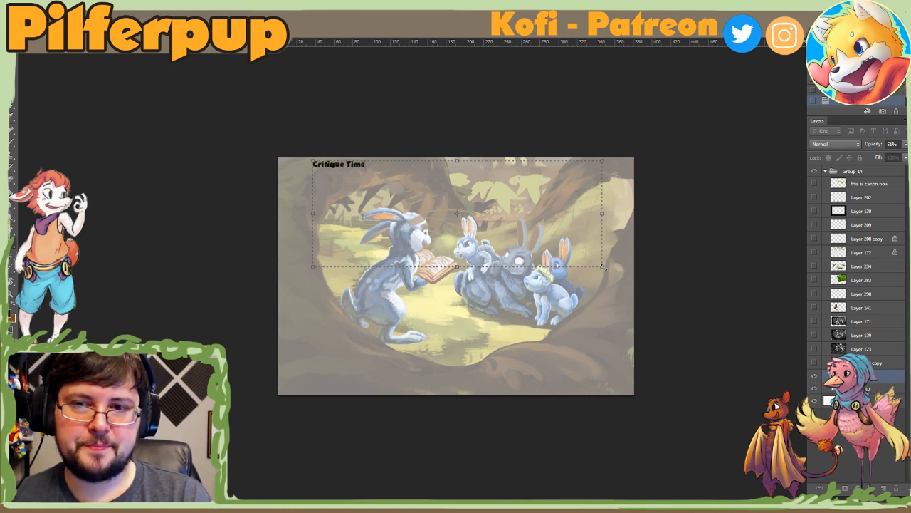
left_click(11, 60)
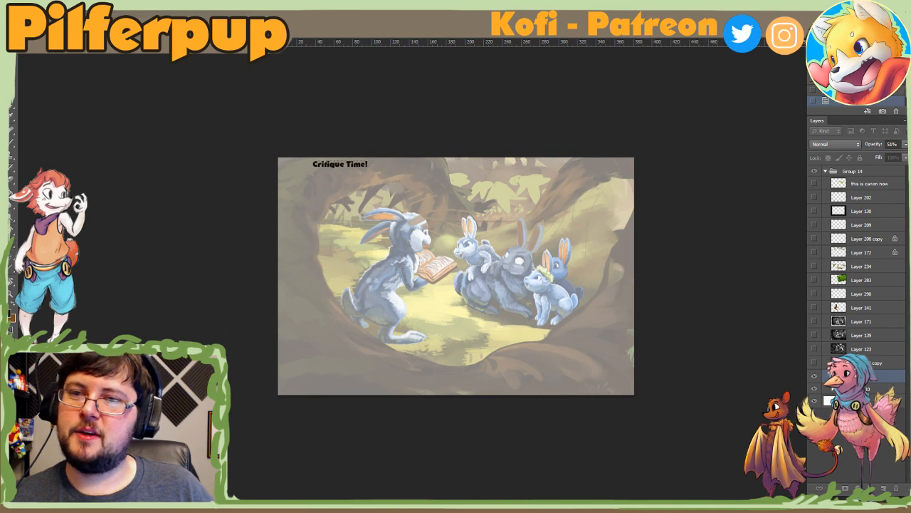
Step: Rasterize the "Critique Time!" text layer and enlarge it to span most of the painting's width along the upper edge
right_click(880, 378)
left_click(782, 219)
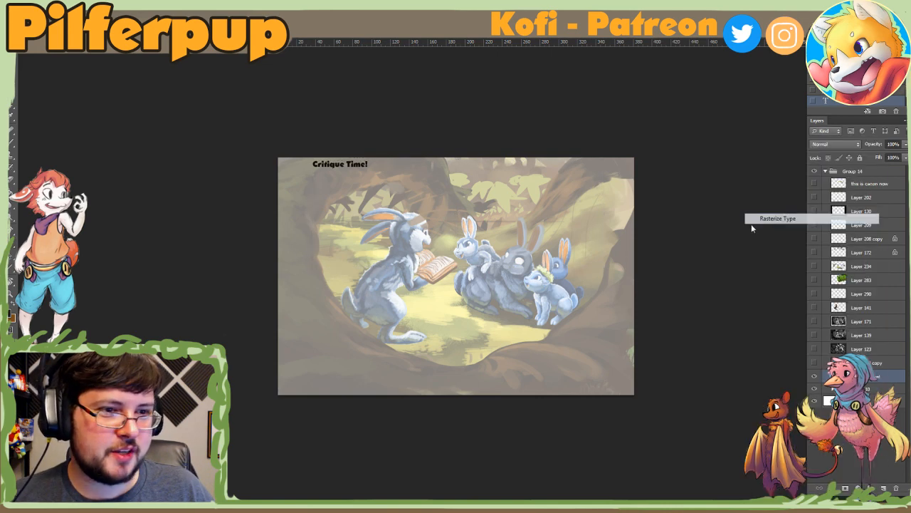
key("ctrl+t")
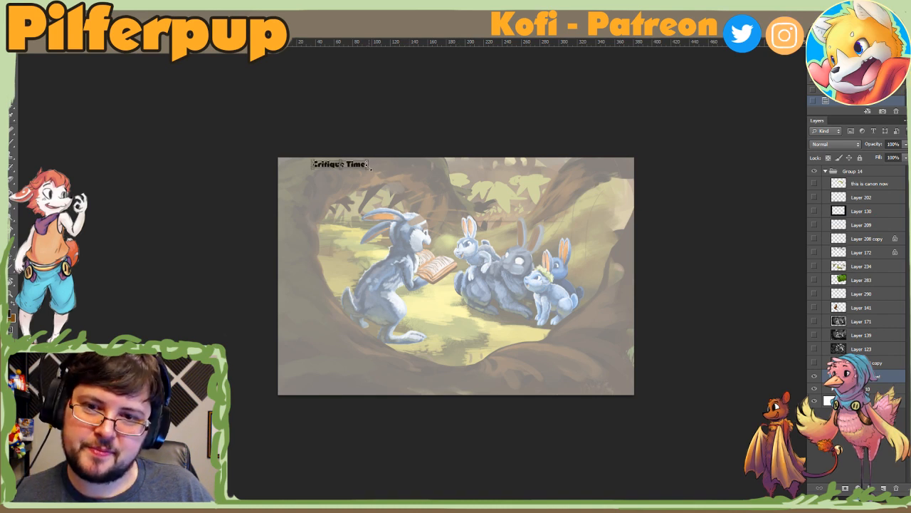
left_click_drag(381, 186, 574, 302)
key("Return")
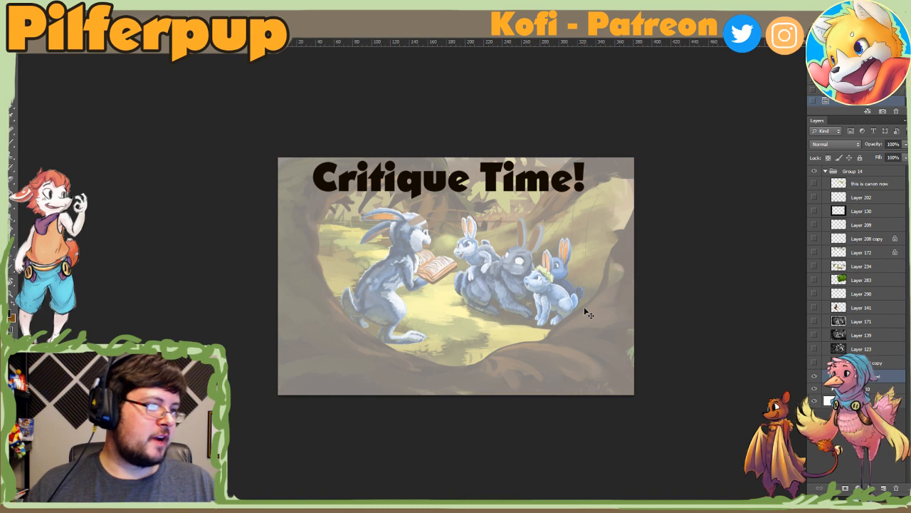
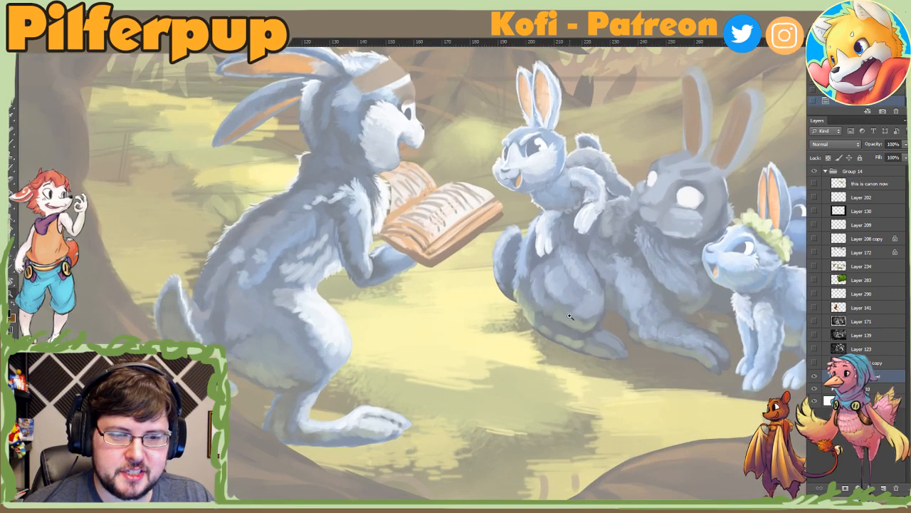
Step: Paste the bookshop picture with the two ponies, scale it down slightly and place it beneath the "Critique Time!" title
left_click(569, 316, "alt")
left_click(570, 317, "alt")
key("ctrl+v")
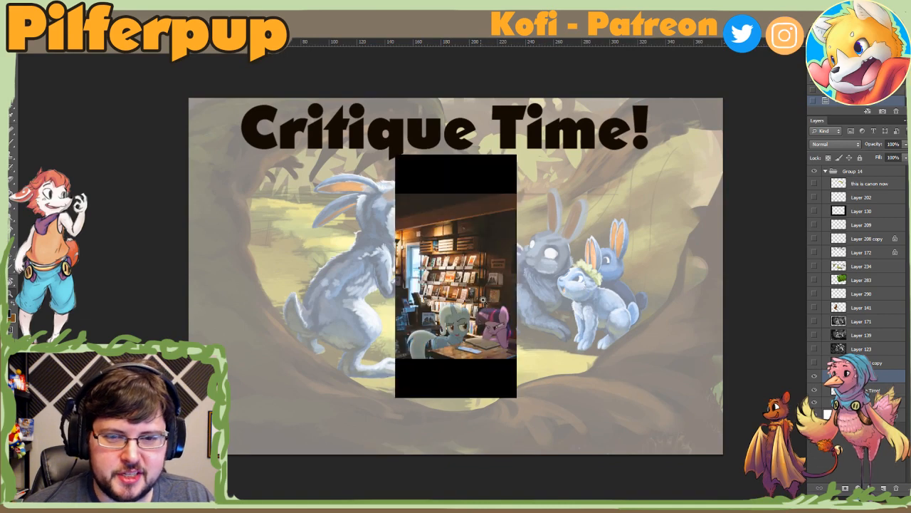
key("ctrl+t")
left_click_drag(483, 266, 476, 292)
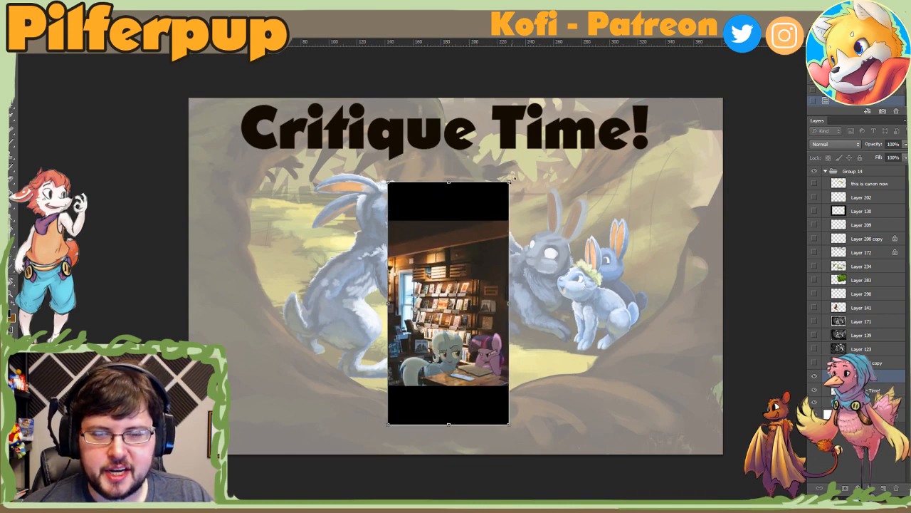
left_click_drag(512, 181, 493, 219)
left_click_drag(467, 284, 467, 242)
key("Return")
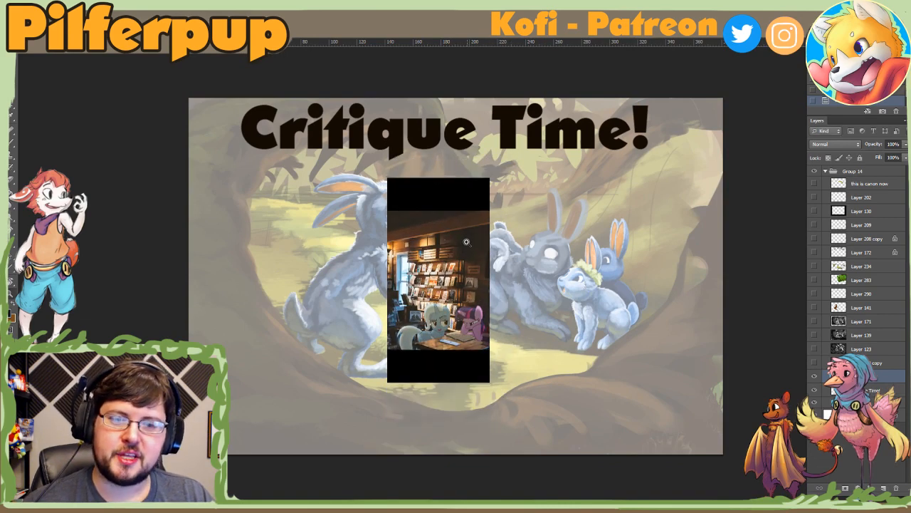
Step: Examine the two ponies and the table in the pasted bookshop picture up close
left_click(429, 347)
left_click(429, 347)
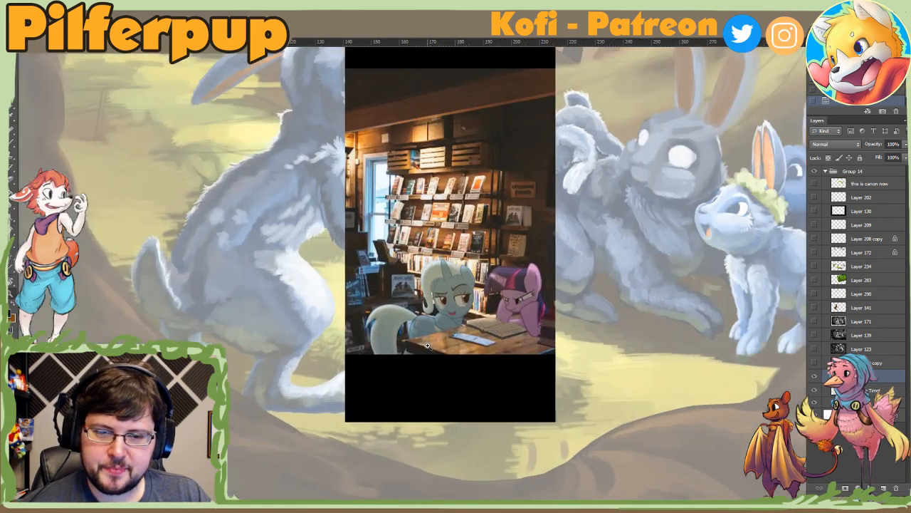
left_click(428, 347)
left_click_drag(501, 328, 505, 336)
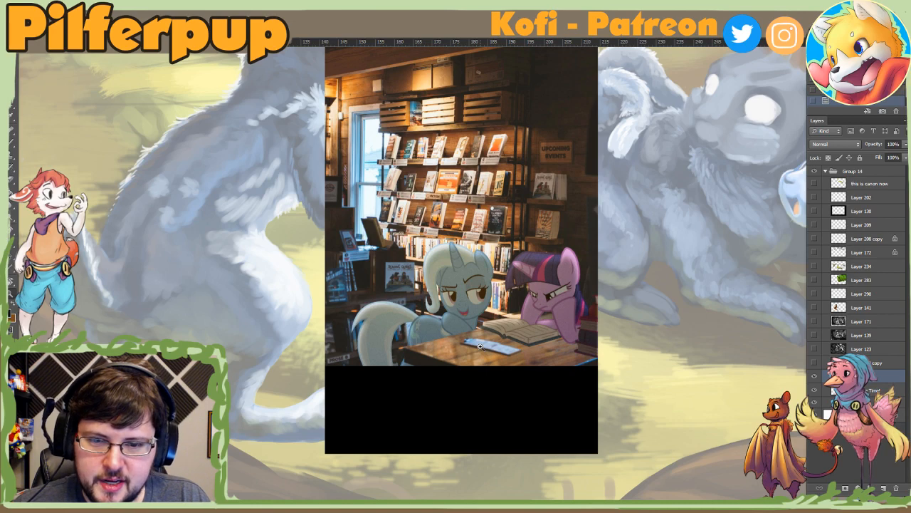
left_click_drag(481, 346, 745, 296)
left_click(370, 325, "alt")
left_click(370, 322, "alt")
left_click(370, 321, "alt")
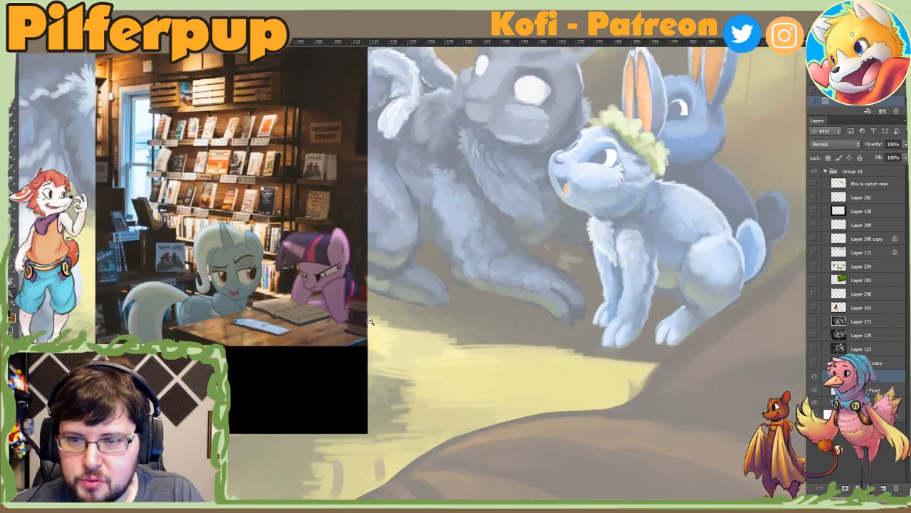
left_click(371, 322, "alt")
left_click(370, 321, "alt")
left_click_drag(277, 293, 303, 299)
left_click(303, 299)
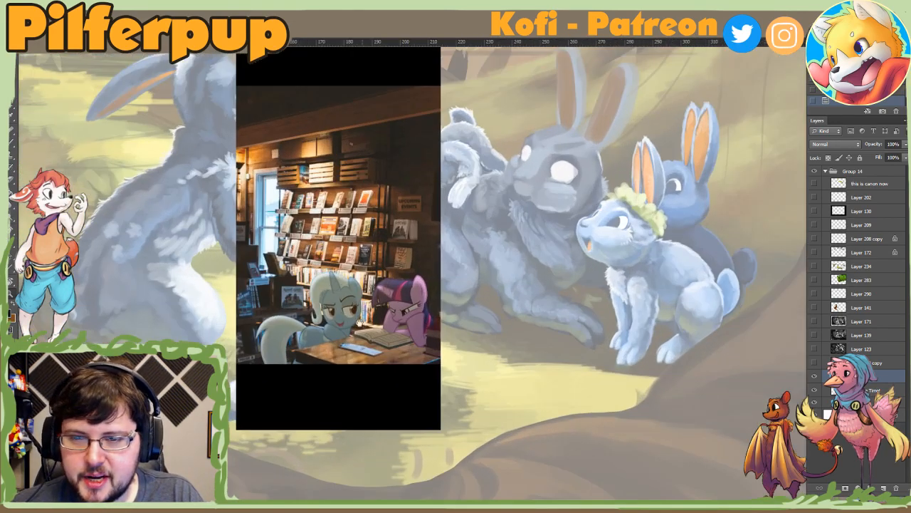
left_click_drag(360, 322, 370, 324)
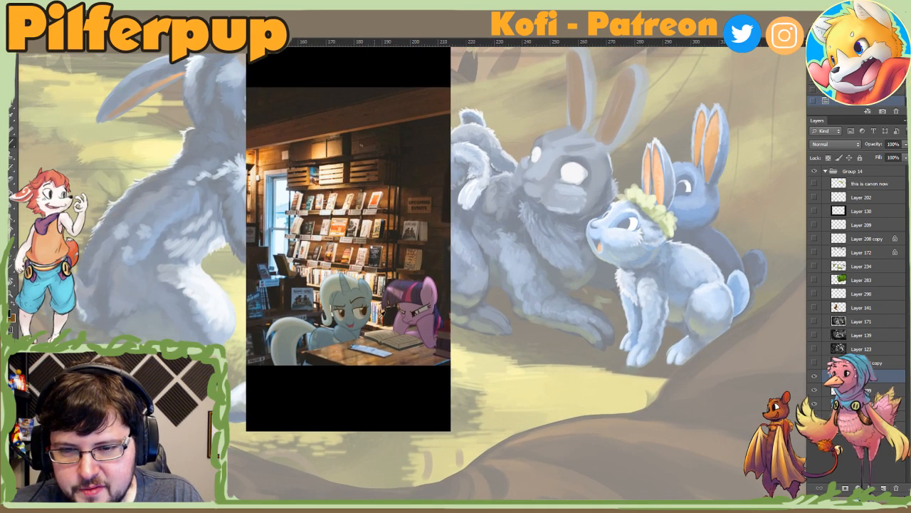
Step: Adjust the brush size and paint dark shadows over the pale blue unicorn's mane, body and tail
right_click(361, 312)
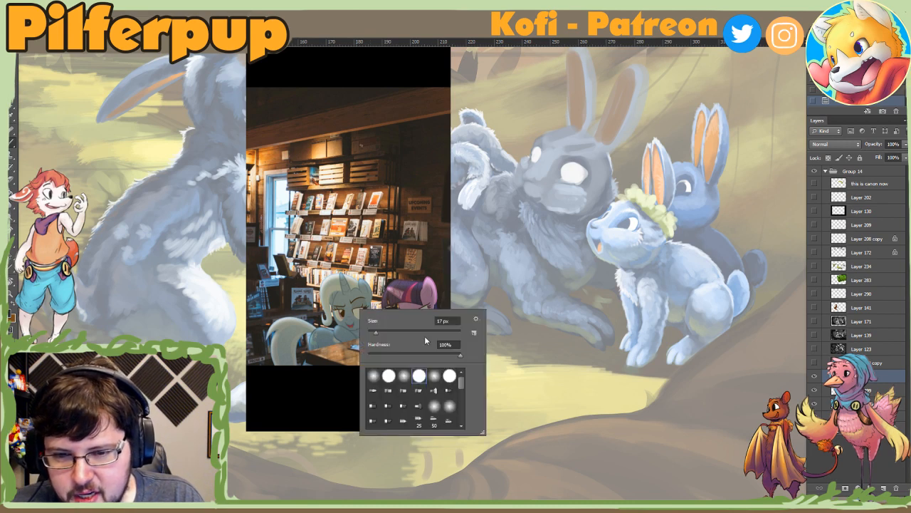
mouse_move(349, 317)
left_mouse_down()
mouse_move(330, 282)
mouse_move(359, 290)
mouse_move(340, 319)
mouse_move(340, 330)
mouse_move(353, 330)
mouse_move(357, 323)
mouse_move(333, 294)
mouse_move(323, 301)
mouse_move(335, 293)
mouse_move(331, 313)
mouse_move(353, 336)
mouse_move(313, 345)
mouse_move(338, 343)
mouse_move(306, 327)
mouse_move(290, 361)
mouse_move(280, 355)
mouse_move(300, 337)
left_mouse_up()
key("ctrl+z")
right_click(351, 295)
mouse_move(362, 286)
left_mouse_down()
mouse_move(365, 307)
mouse_move(354, 320)
left_mouse_up()
mouse_move(413, 321)
left_mouse_down()
mouse_move(434, 308)
mouse_move(419, 311)
mouse_move(428, 297)
left_mouse_up()
mouse_move(330, 206)
left_mouse_down()
mouse_move(368, 231)
mouse_move(342, 249)
left_mouse_up()
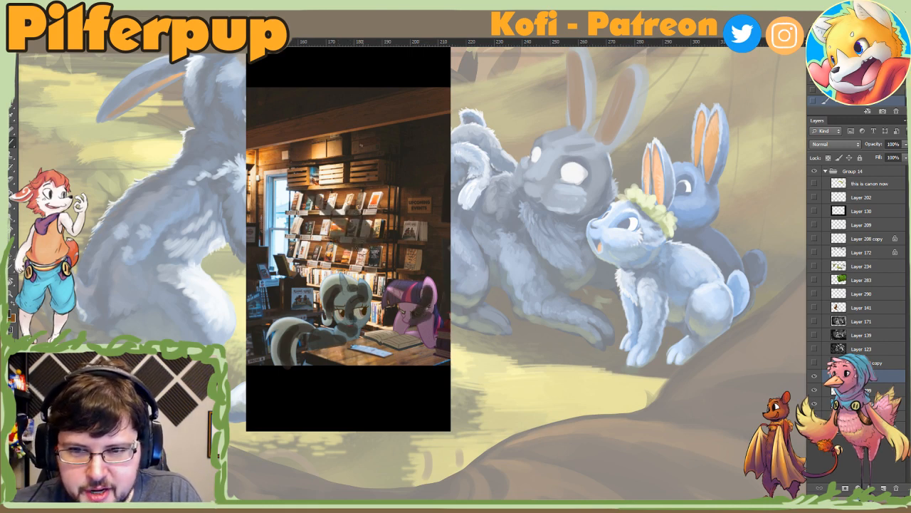
Step: Paint matching dark shadows over the purple unicorn's head, mane and front legs
key("ctrl+z")
left_click_drag(292, 208, 370, 255)
mouse_move(429, 289)
left_mouse_down()
mouse_move(401, 338)
mouse_move(431, 346)
mouse_move(429, 324)
mouse_move(402, 303)
mouse_move(413, 306)
mouse_move(417, 292)
mouse_move(401, 298)
mouse_move(432, 312)
mouse_move(436, 329)
left_mouse_up()
key("ctrl+z")
mouse_move(440, 314)
left_mouse_down()
mouse_move(440, 332)
mouse_move(409, 339)
mouse_move(419, 342)
left_mouse_up()
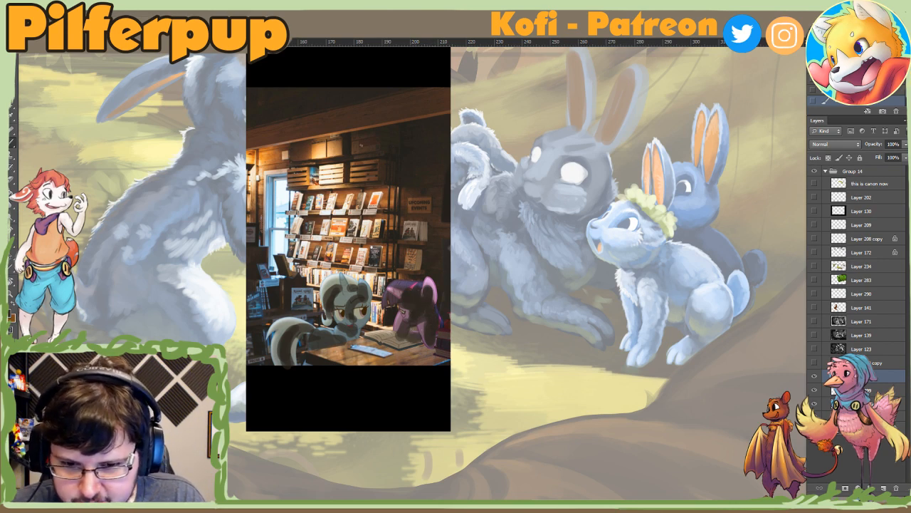
Step: Extend the dark shading over the book, the paper and the tabletop in front of the ponies
right_click(394, 340)
key("Escape")
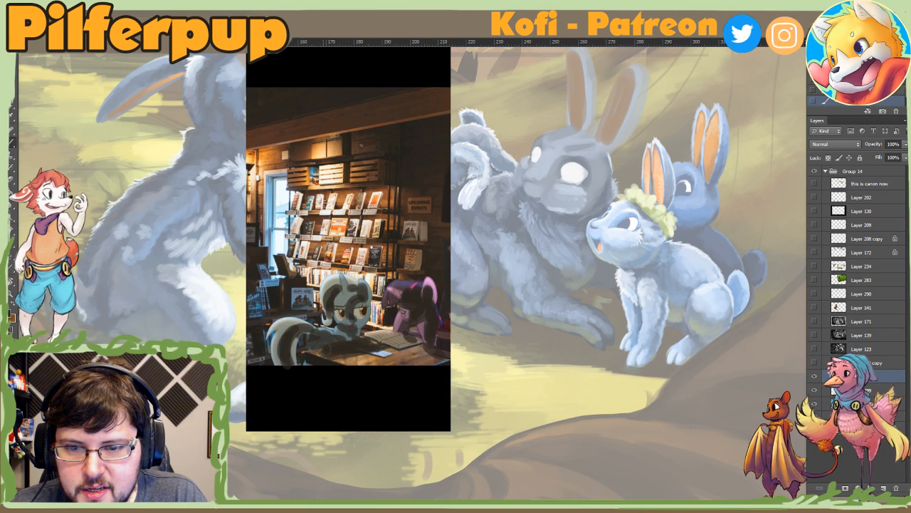
mouse_move(376, 346)
left_mouse_down()
mouse_move(407, 360)
mouse_move(363, 349)
mouse_move(351, 353)
mouse_move(356, 359)
mouse_move(318, 359)
left_mouse_up()
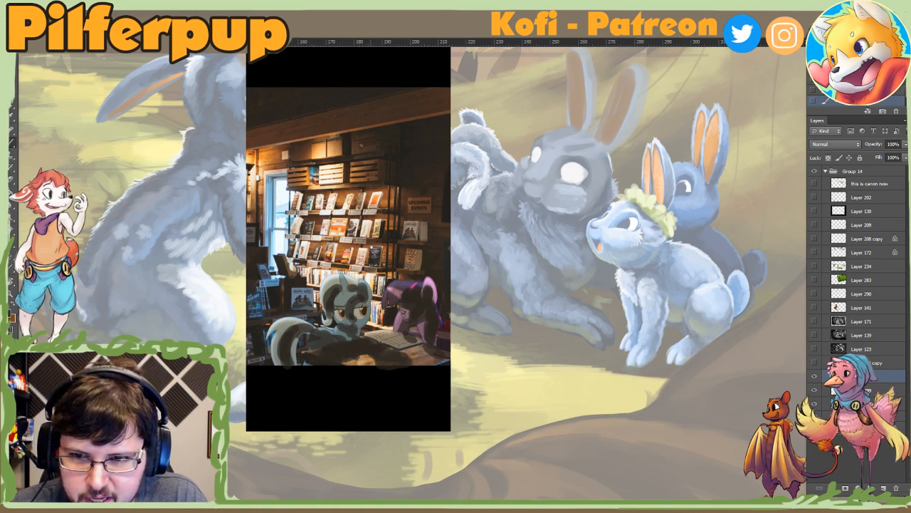
mouse_move(276, 205)
left_mouse_down()
mouse_move(398, 375)
mouse_move(375, 363)
mouse_move(400, 364)
left_mouse_up()
key("ctrl+alt+z")
key("ctrl+alt+z")
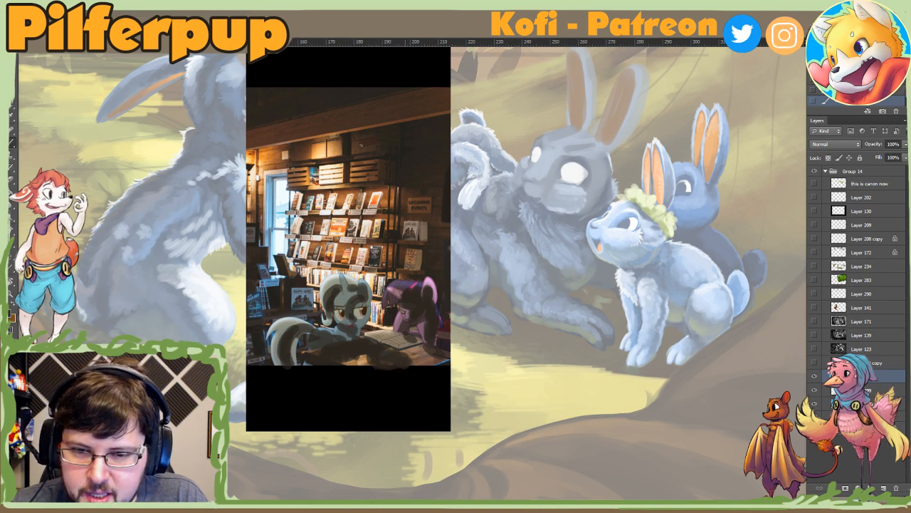
Step: Lower the shadow layer's opacity to 46%
left_click(905, 144)
left_click_drag(899, 159, 880, 158)
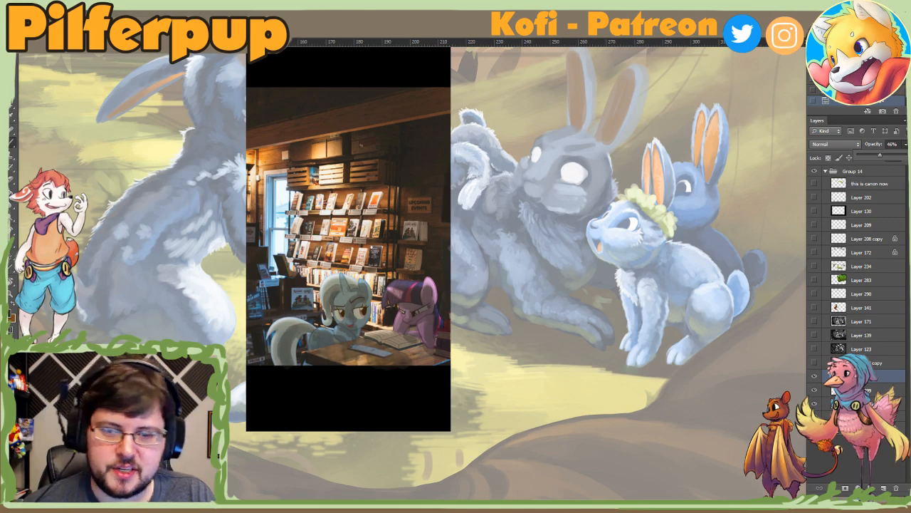
scroll(424, 350, "down", 3)
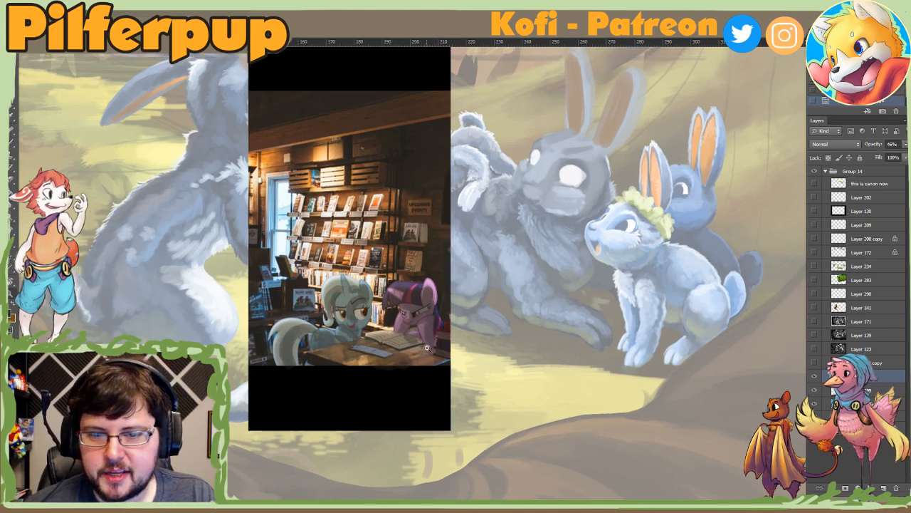
scroll(437, 312, "up", 2)
scroll(437, 311, "up", 2)
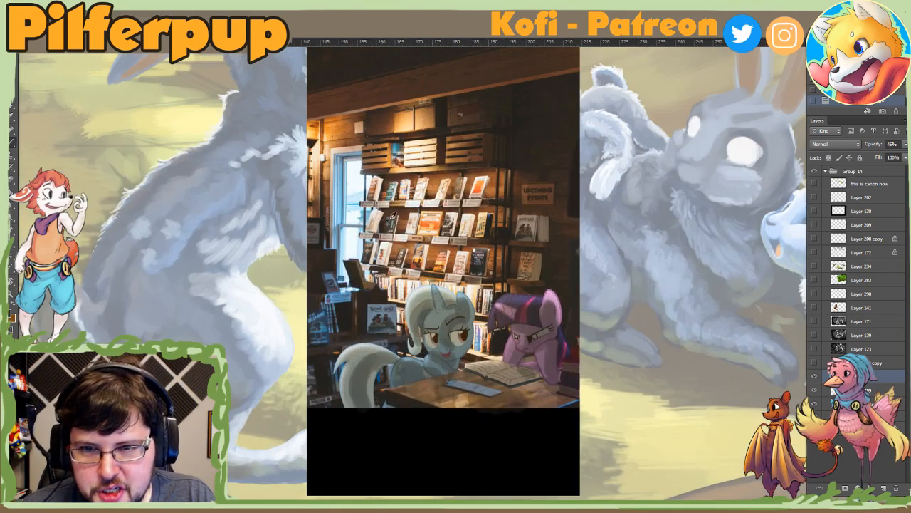
Step: Touch up the shading around the pale blue unicorn's face with a 7 px brush
right_click(503, 287)
left_click(516, 304)
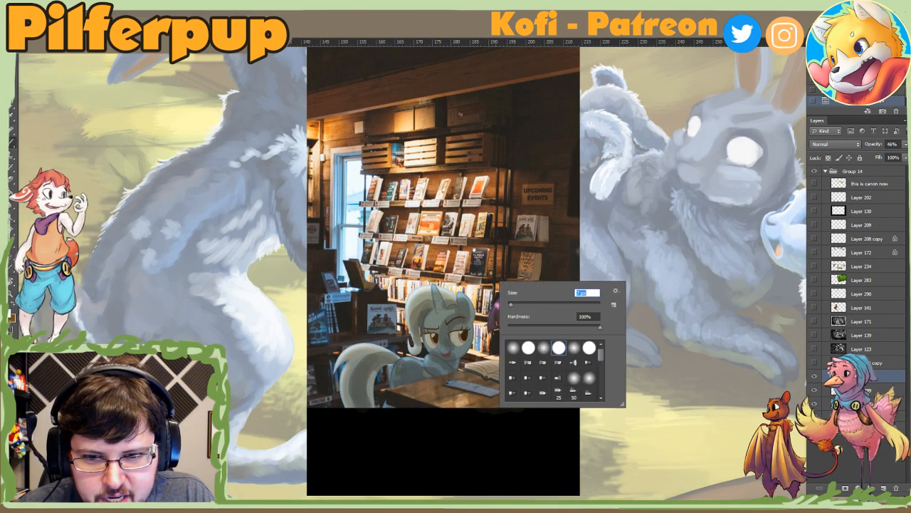
left_click(407, 388)
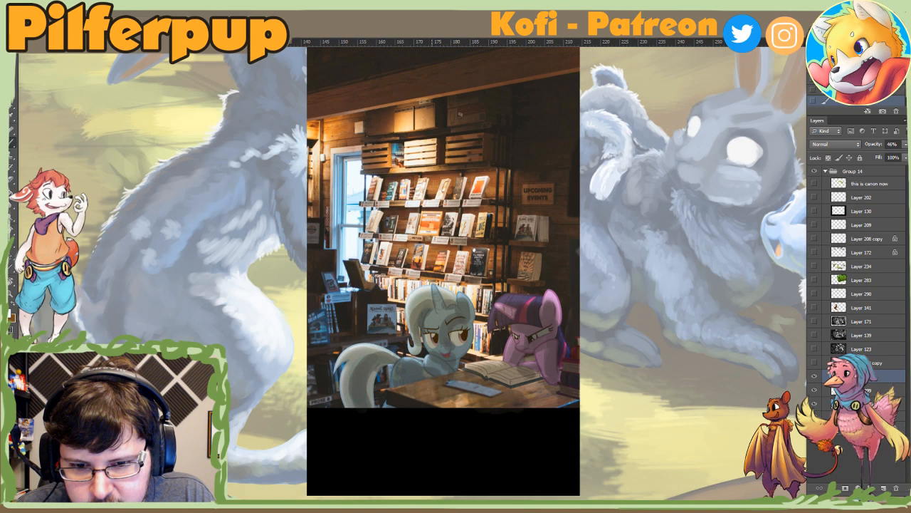
left_click_drag(428, 328, 432, 350)
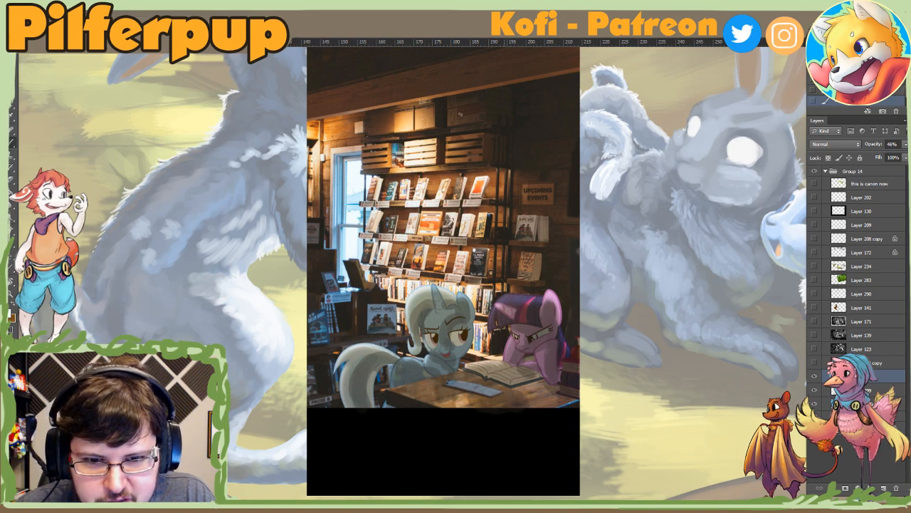
Step: Add a new layer above the shadow layer and try a brush stroke across the bookshelves
left_click(882, 489)
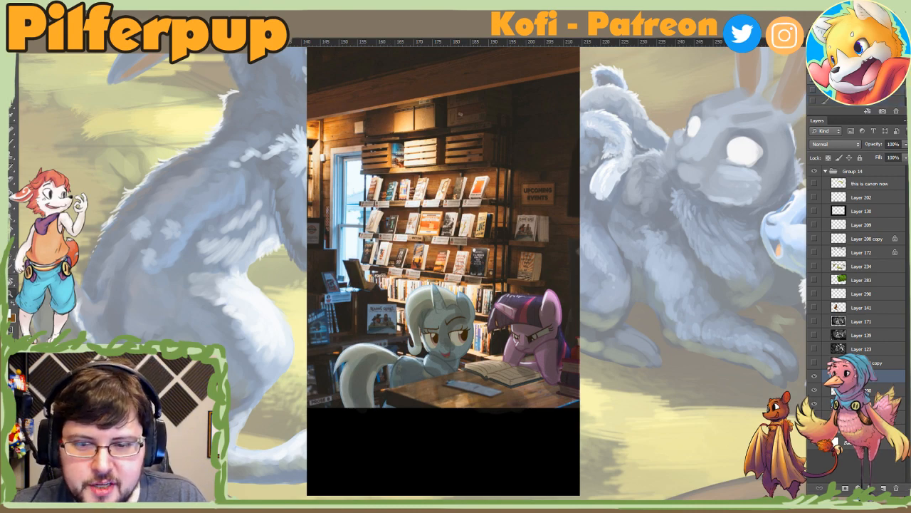
mouse_move(348, 192)
left_mouse_down()
mouse_move(312, 299)
mouse_move(325, 330)
mouse_move(352, 196)
mouse_move(491, 260)
left_mouse_up()
key("b")
key("ctrl+z")
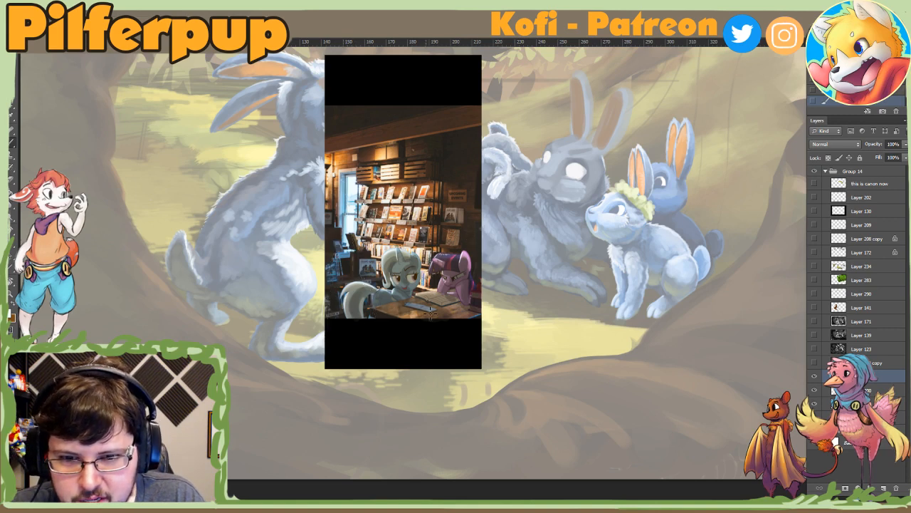
Step: Resize the brush and paint the light paper on the table in a darker tone
scroll(427, 310, "up", 3)
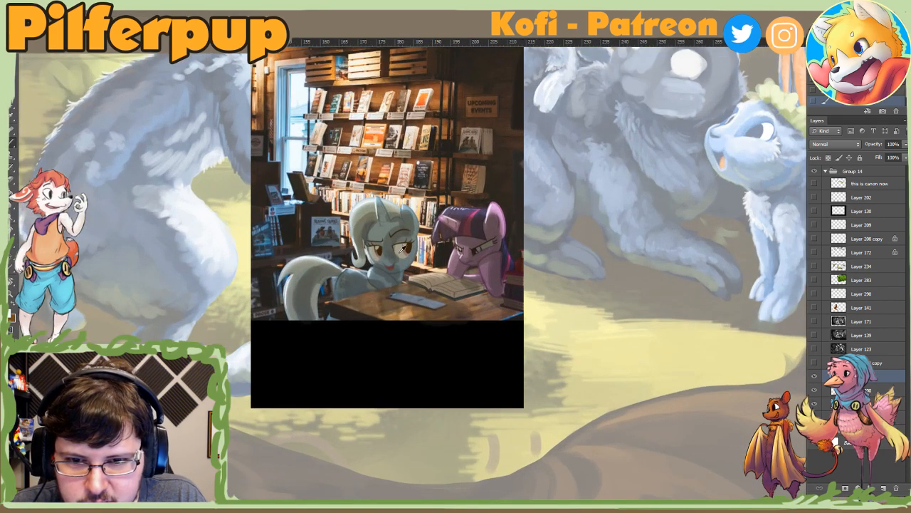
right_click(487, 296)
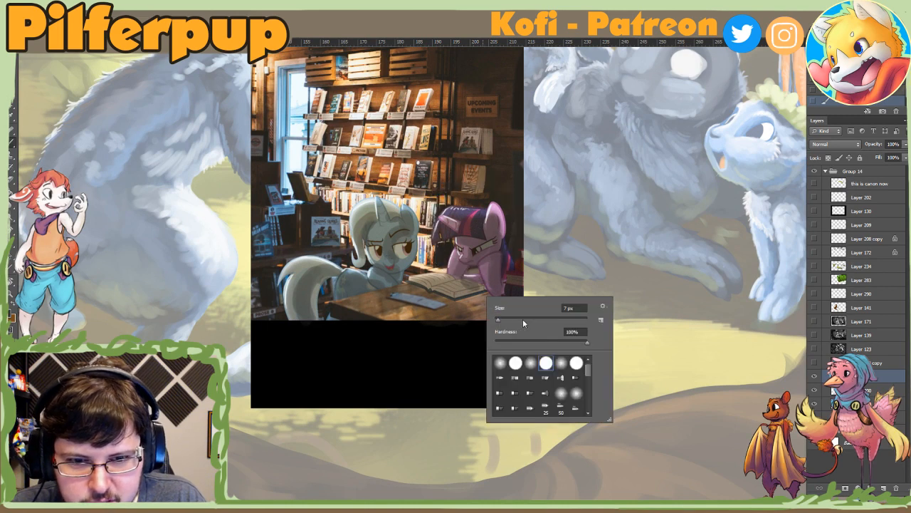
left_click(523, 320)
left_click(452, 309)
mouse_move(374, 292)
left_mouse_down()
mouse_move(406, 284)
mouse_move(354, 295)
mouse_move(395, 282)
mouse_move(440, 306)
left_mouse_up()
key("ctrl+z")
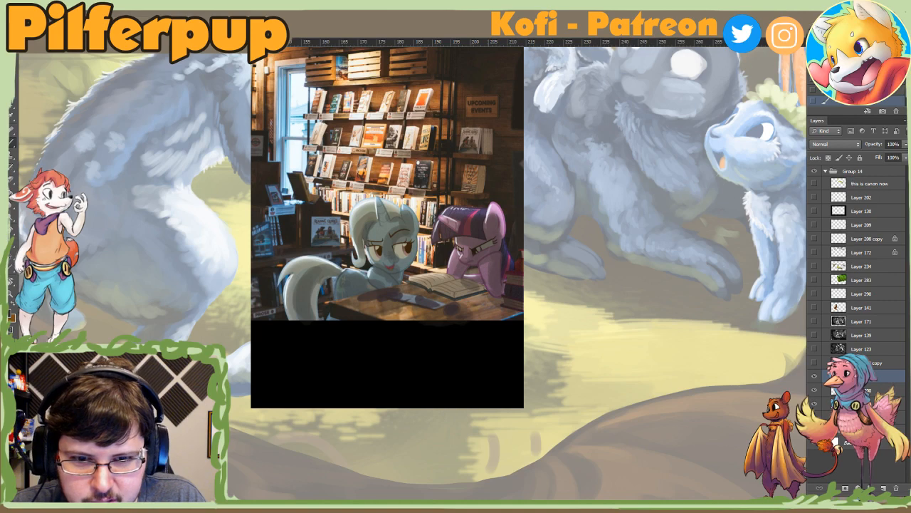
left_click(522, 347, "alt")
left_click(522, 348, "alt")
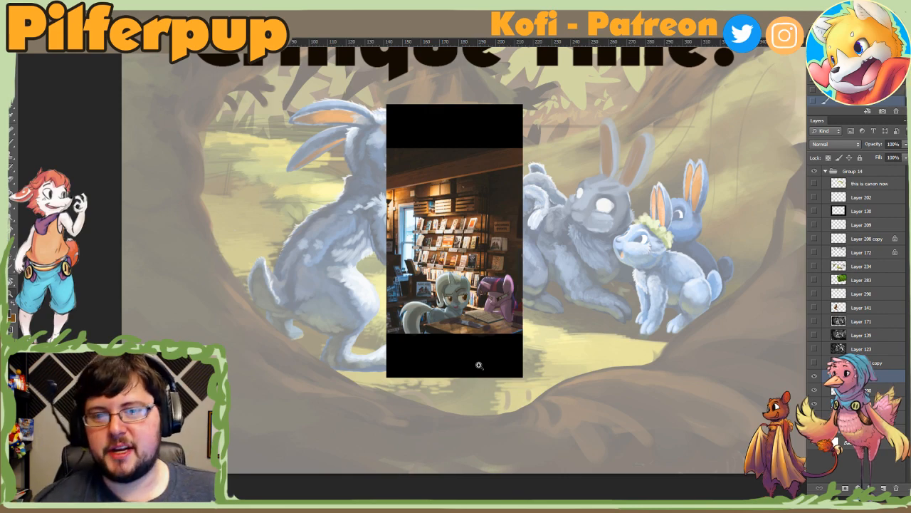
Step: Examine the bookshelves, window and ceiling beam of the bookshop background up close
left_click(452, 228)
left_click(452, 229)
left_click(452, 229)
key("b")
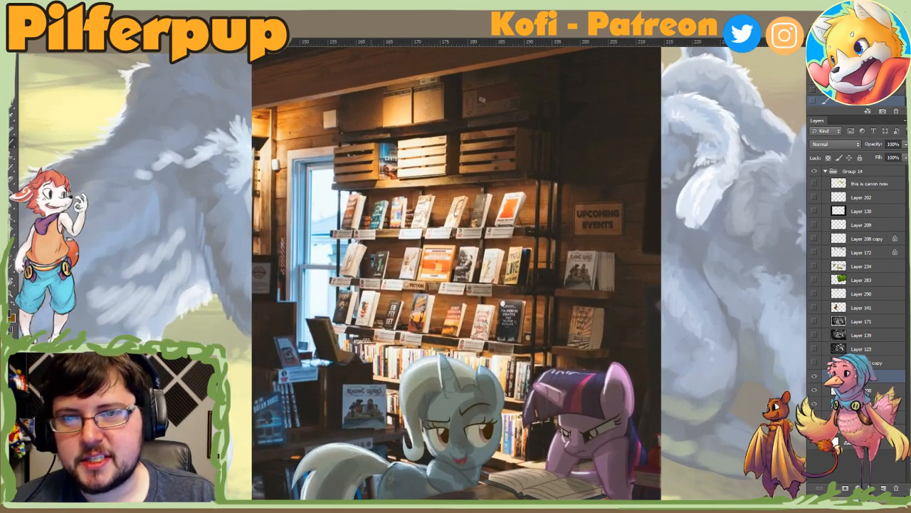
right_click(442, 174)
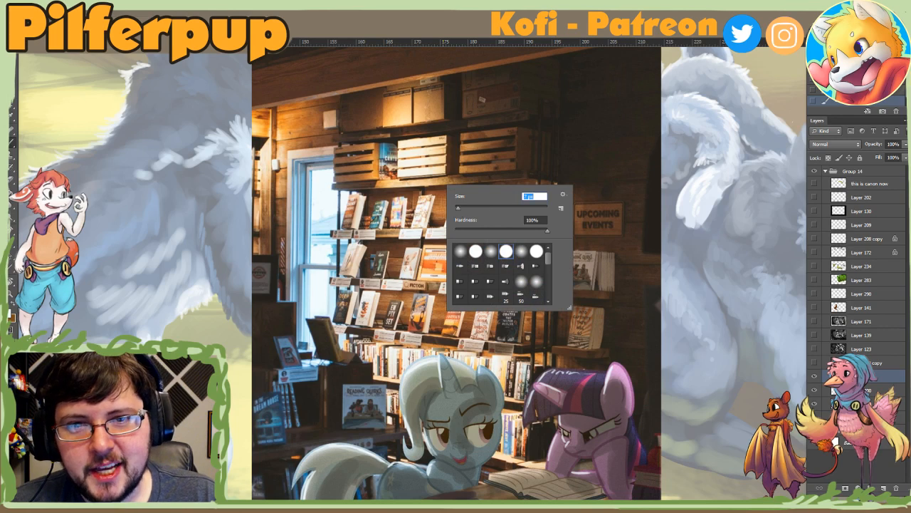
key("Escape")
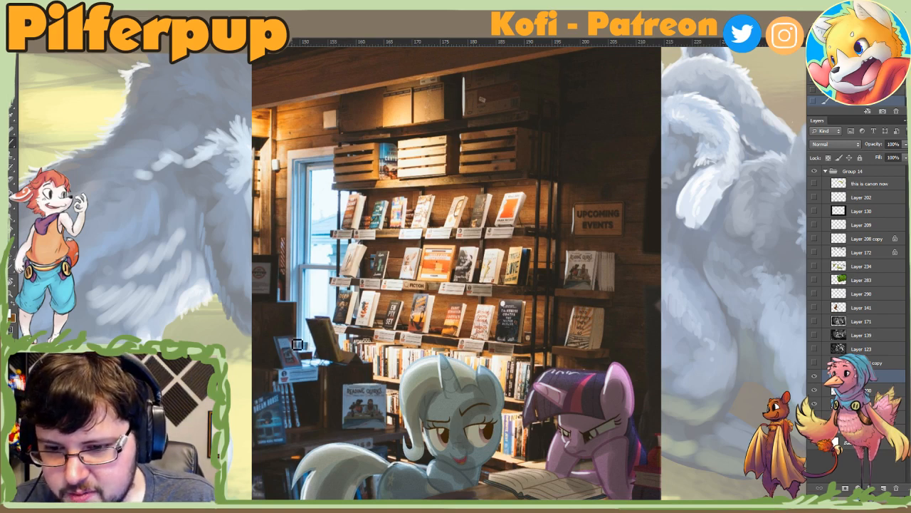
left_click_drag(277, 264, 281, 301)
key("z")
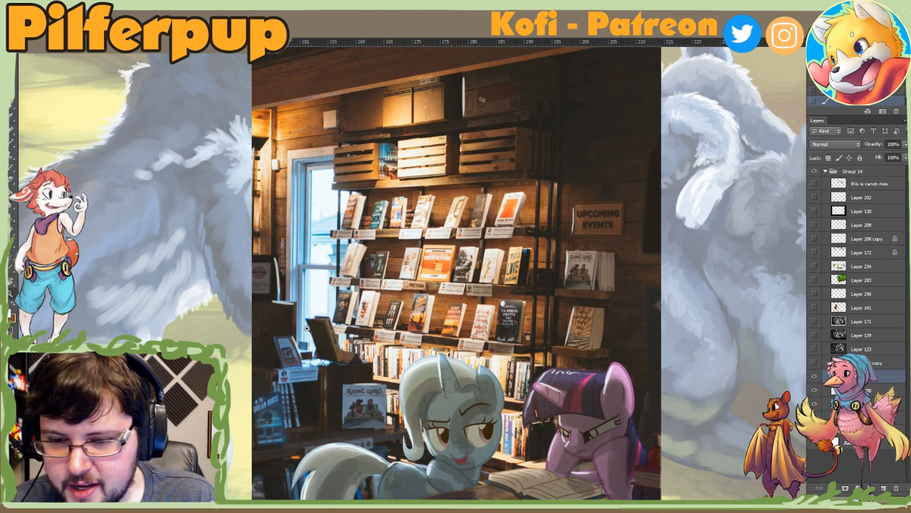
left_click(322, 334, "alt")
left_click(323, 334, "alt")
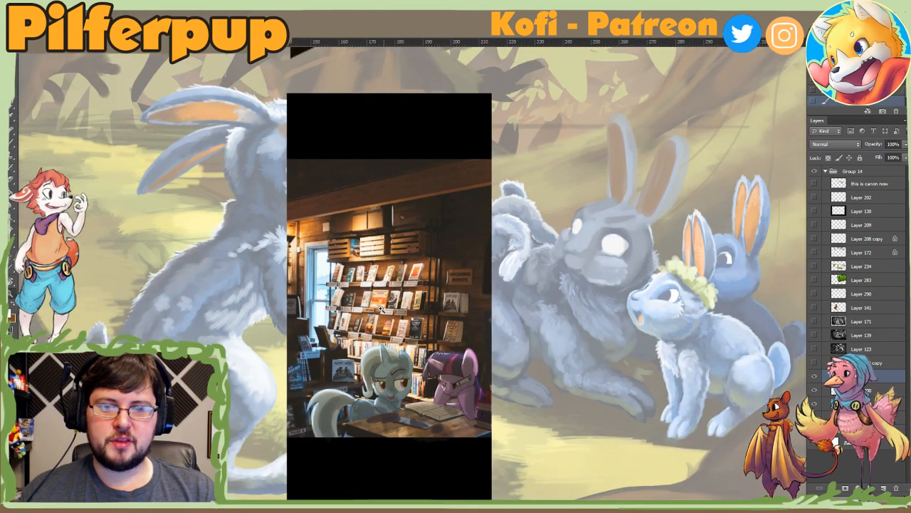
key("b")
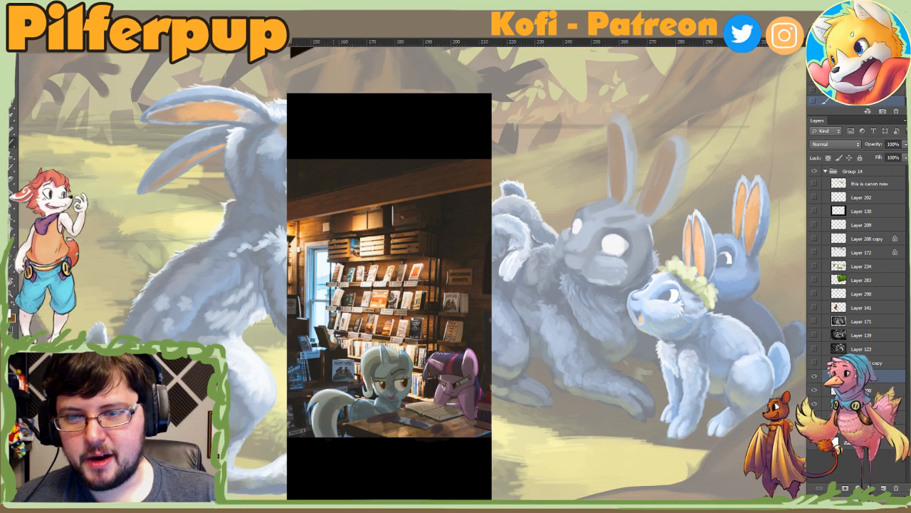
key("ctrl+plus")
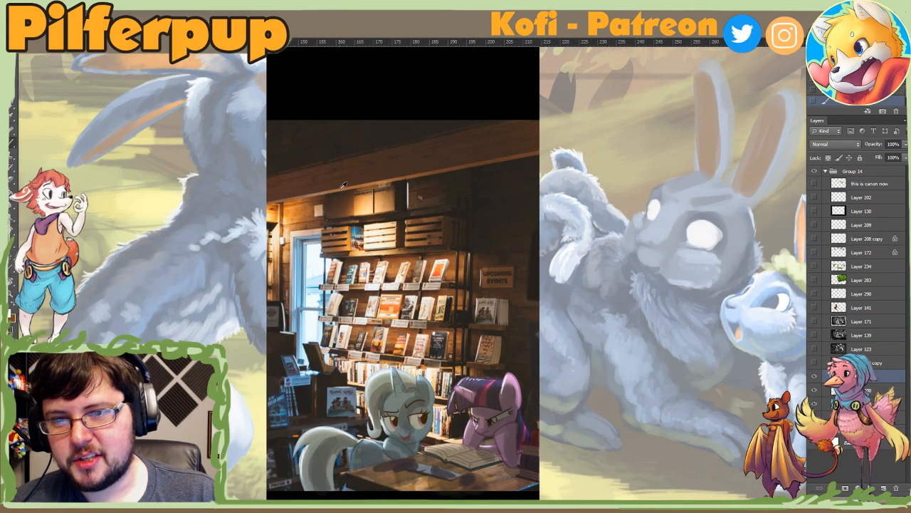